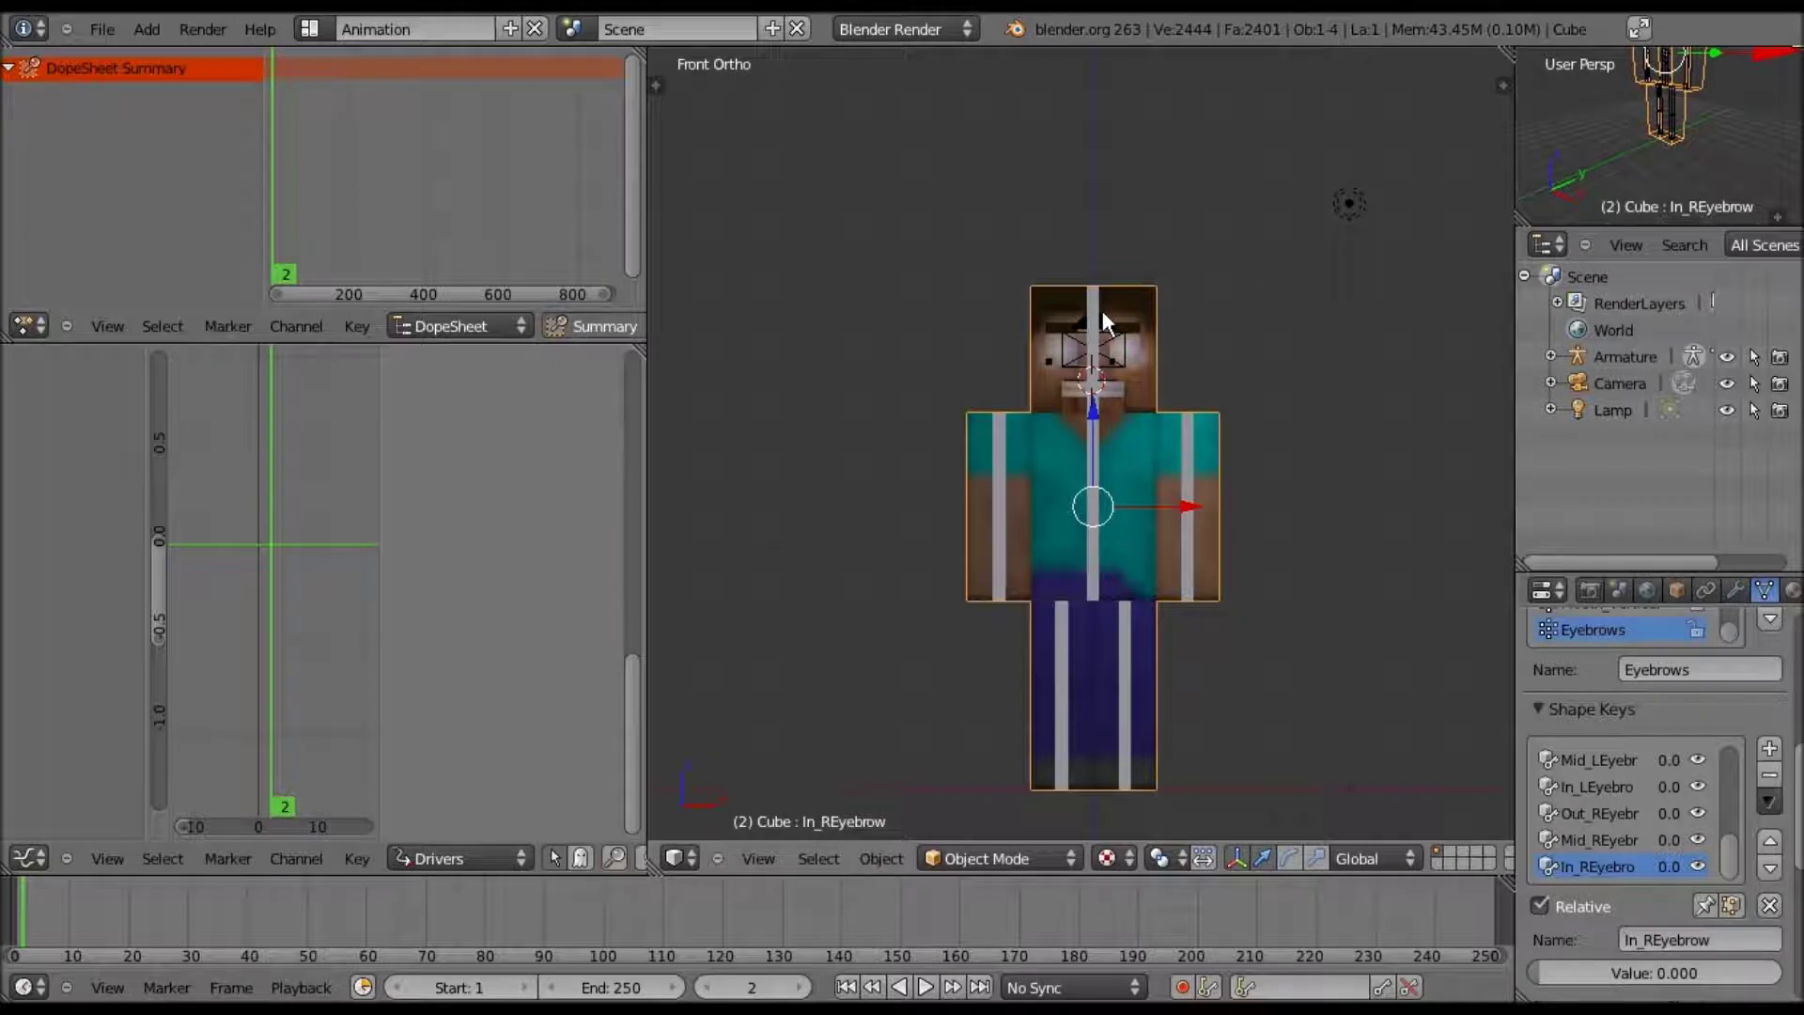
- Select the camera standing in front of the character's face and return to the front view
{"action": "middle_click_drag", "start_coordinate": [1101, 310], "coordinate": [1153, 343]}
{"action": "right_click", "coordinate": [1150, 332]}
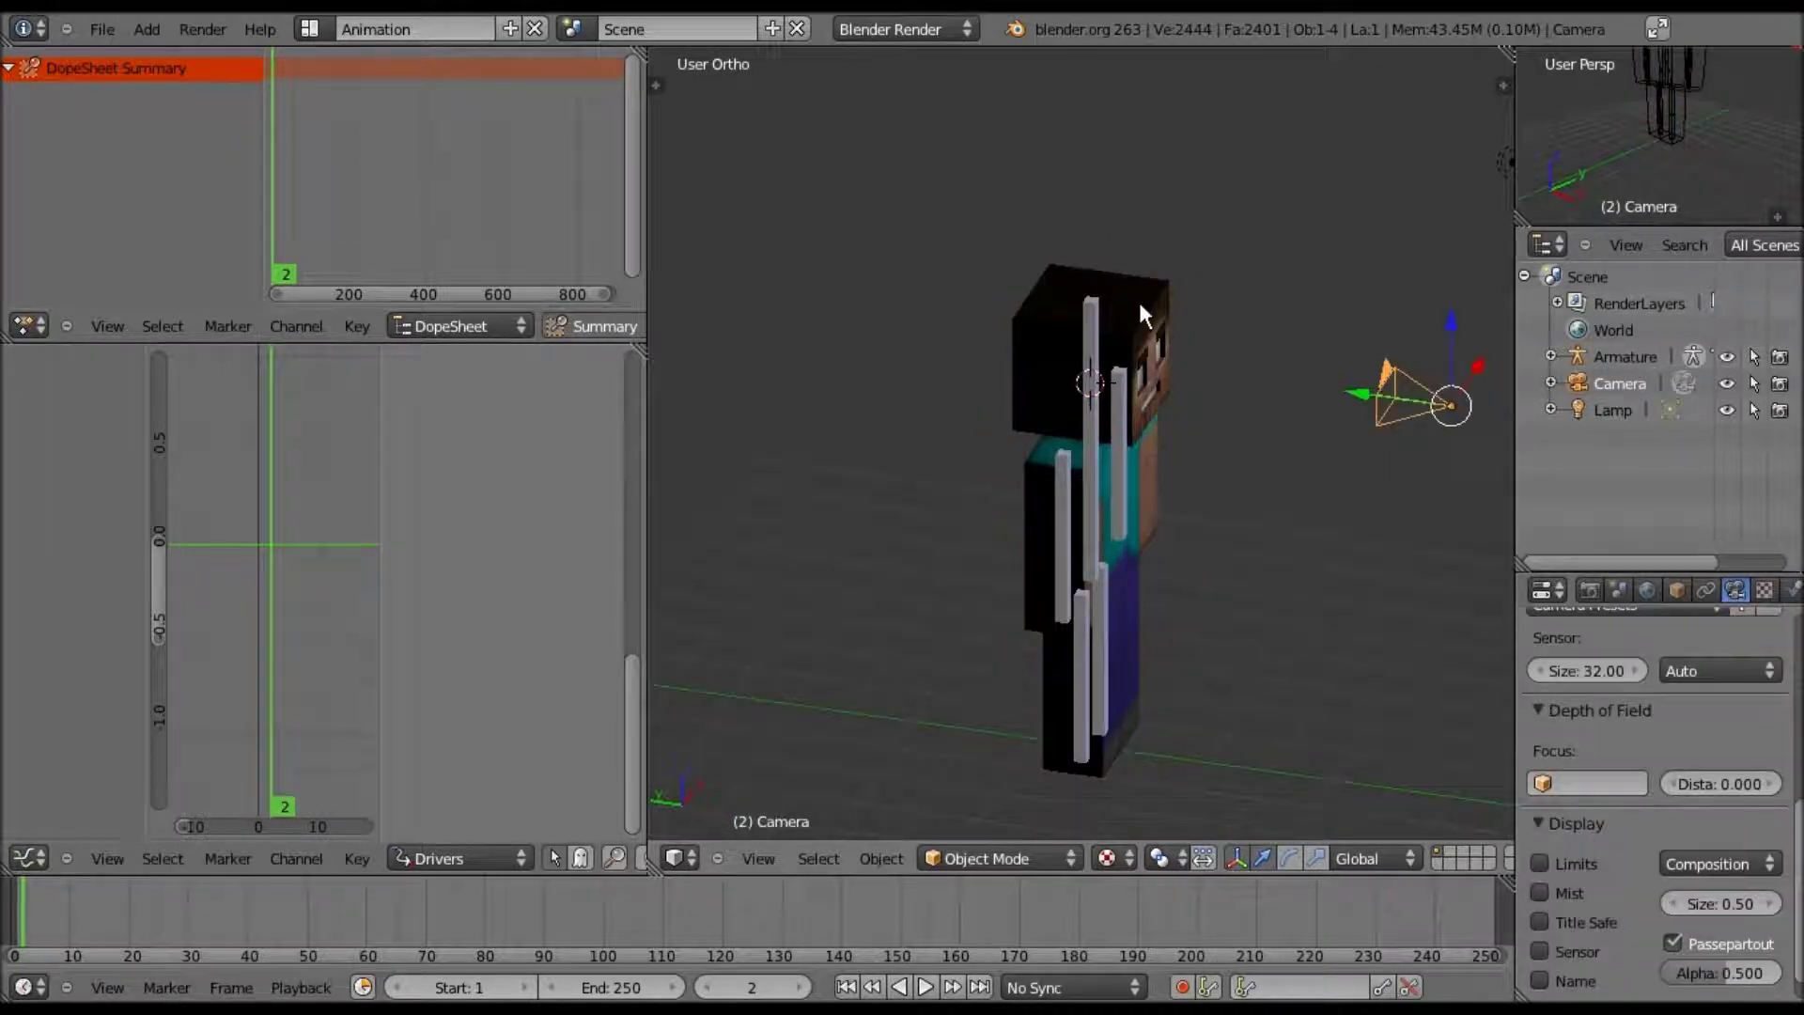
{"action": "key", "text": "KP_1"}
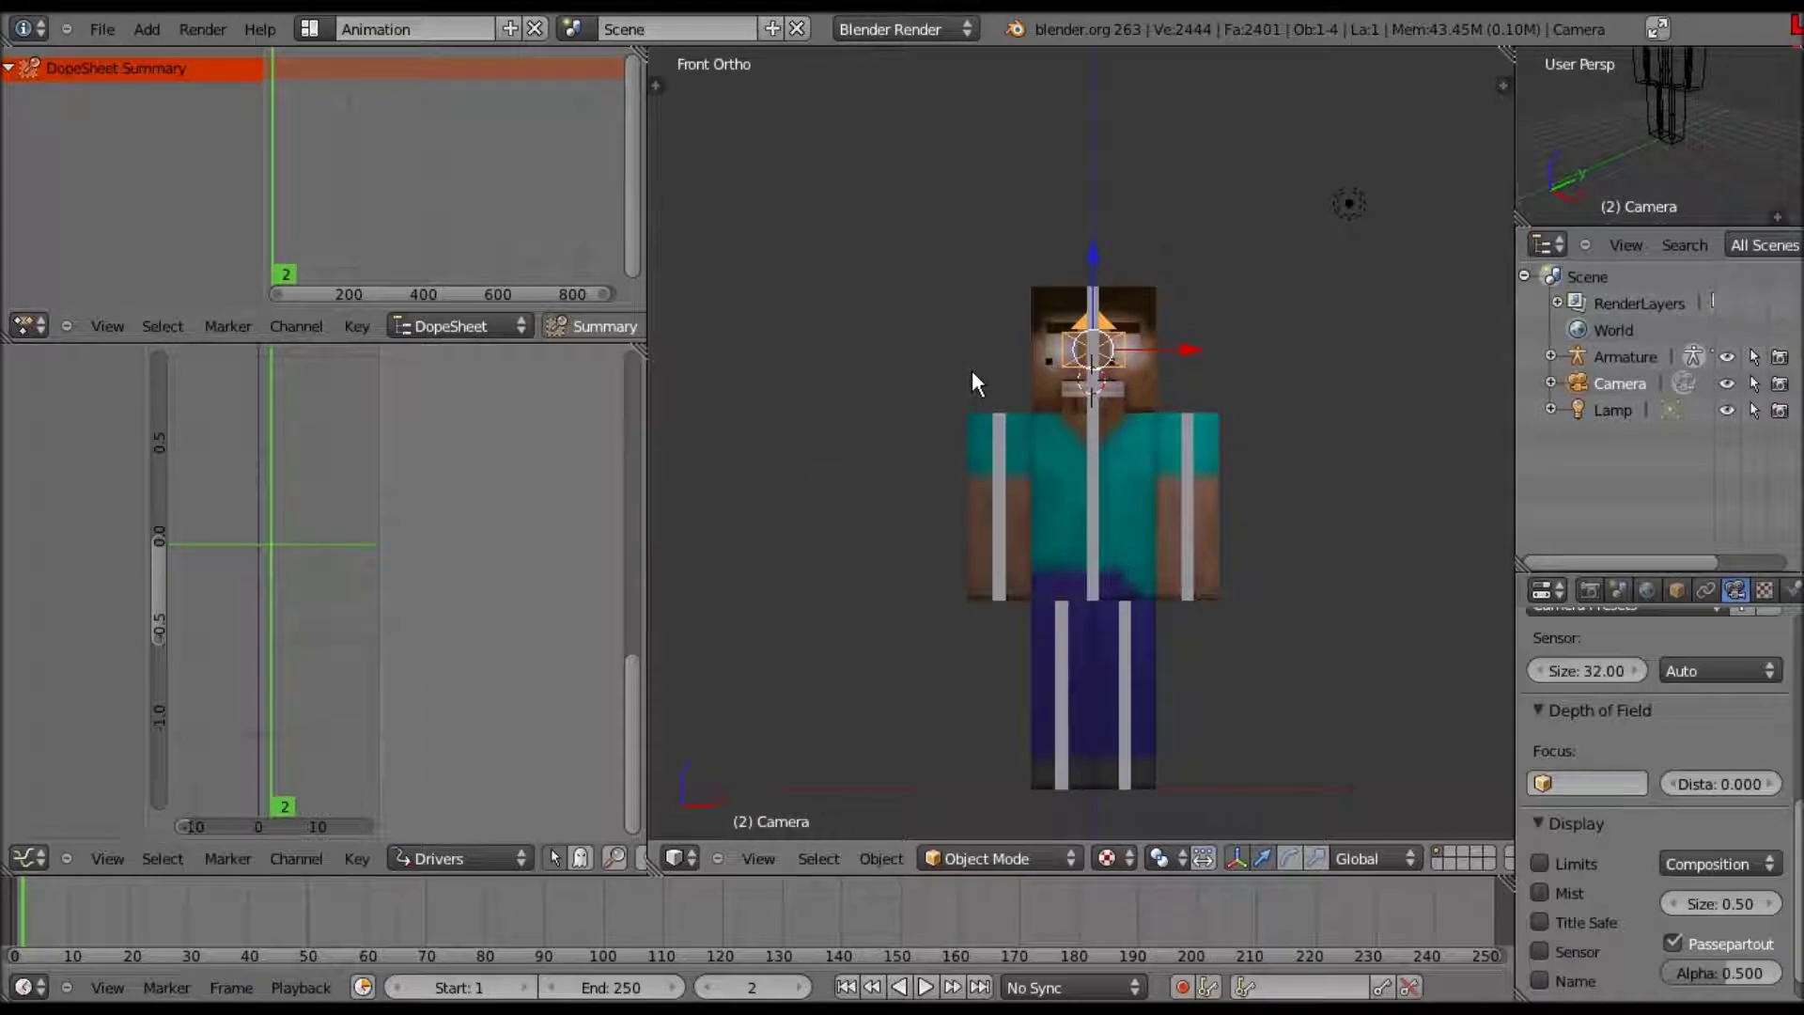
{"action": "middle_click_drag", "start_coordinate": [971, 370], "coordinate": [990, 306]}
{"action": "key", "text": "KP_1"}
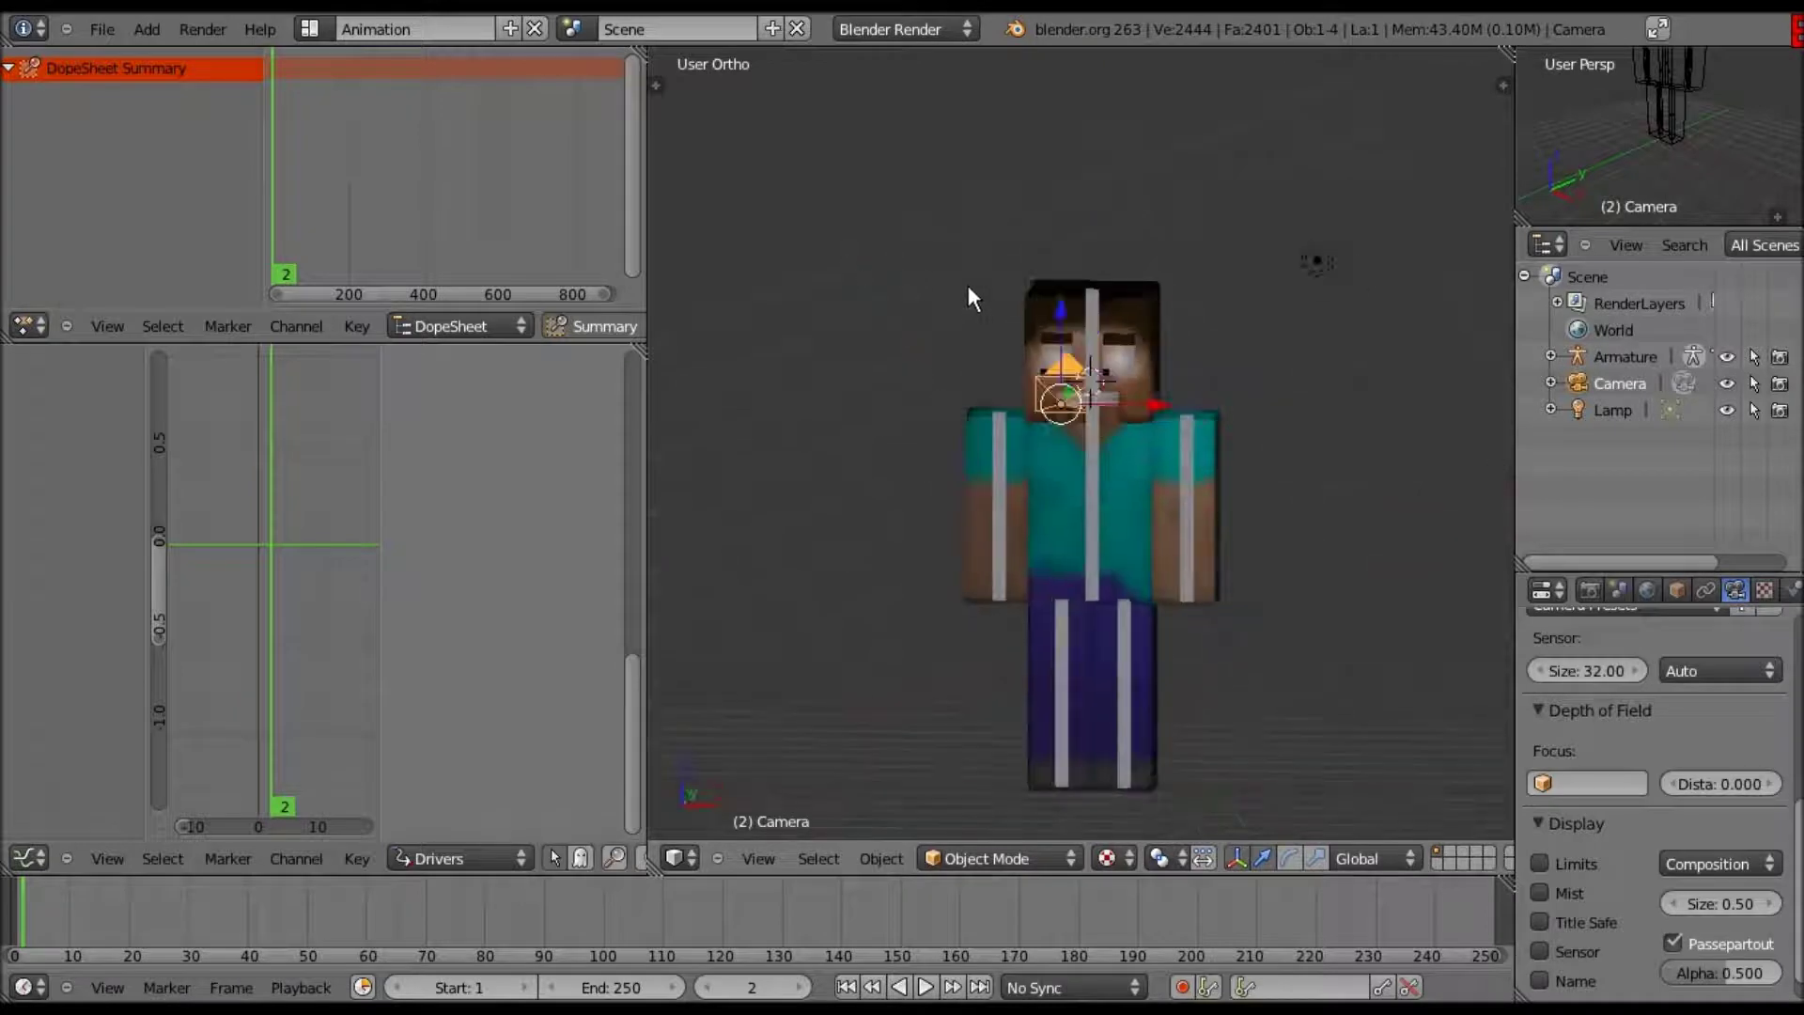
{"action": "scroll", "coordinate": [965, 289], "scroll_direction": "down", "scroll_amount": 1}
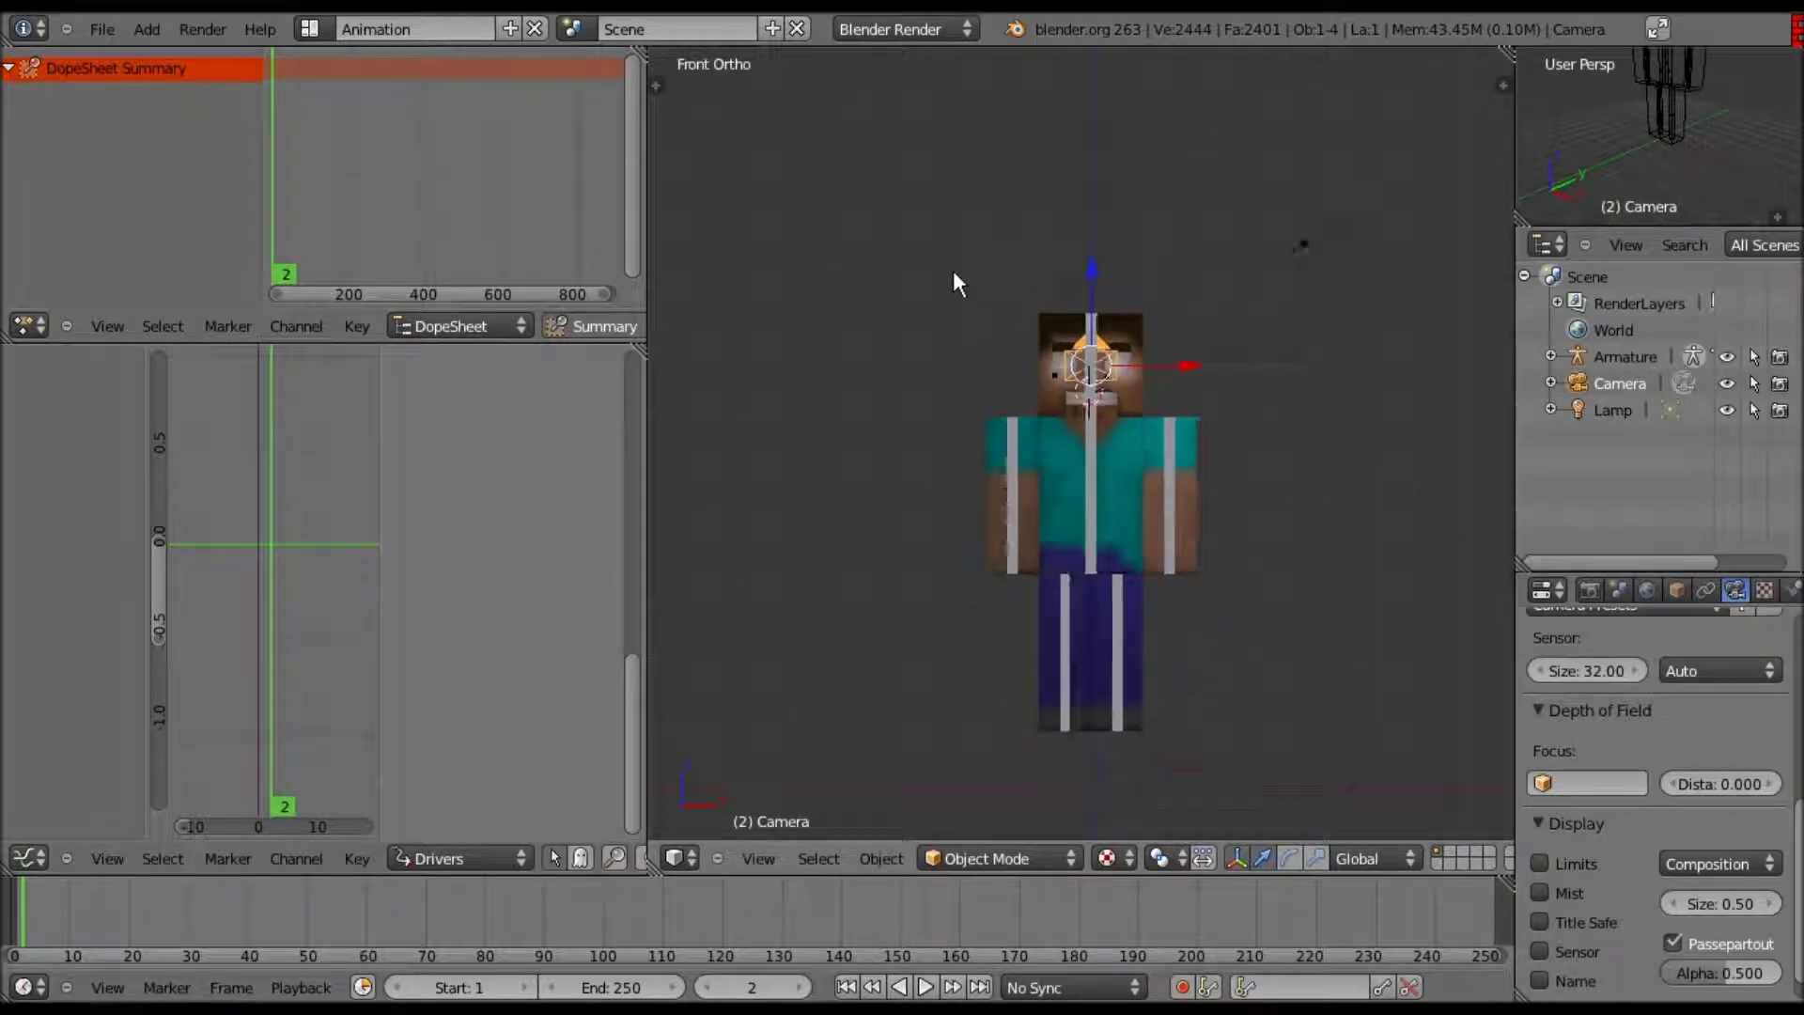
{"action": "scroll", "coordinate": [949, 263], "scroll_direction": "up", "scroll_amount": 1}
{"action": "middle_click_drag", "start_coordinate": [921, 229], "coordinate": [876, 353], "text": "shift"}
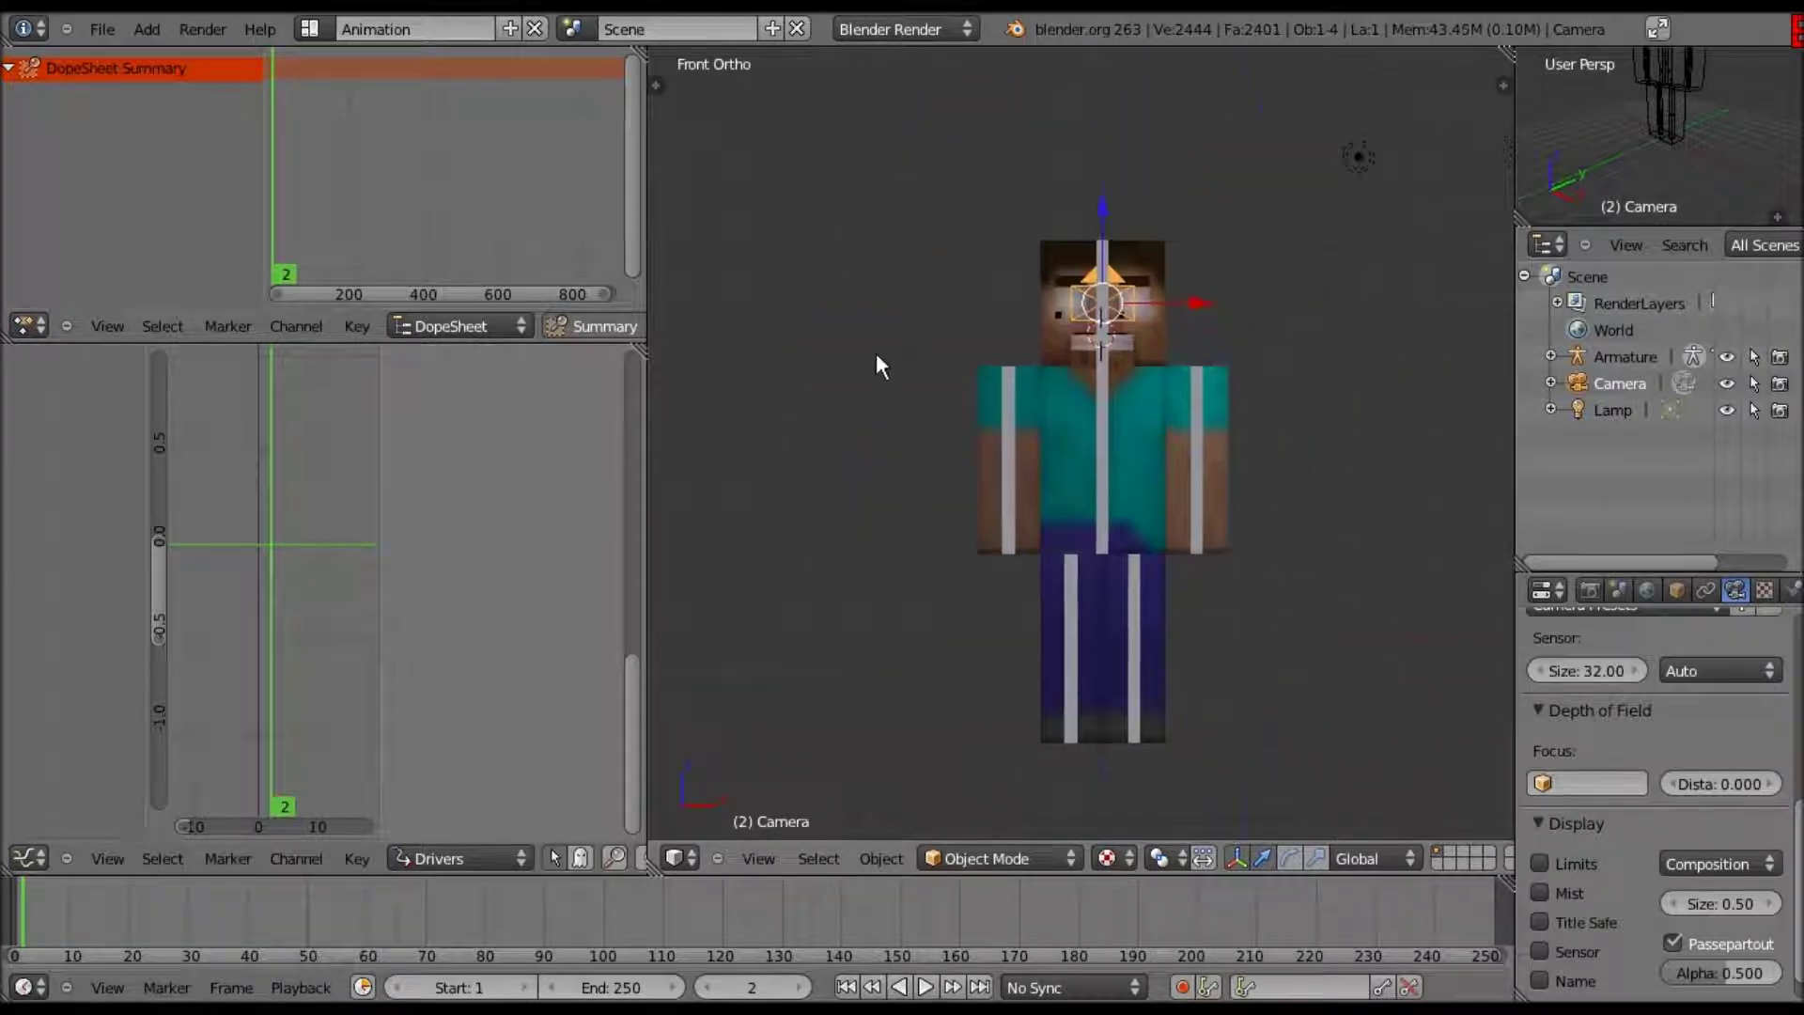
{"action": "key", "text": "KP_1"}
{"action": "scroll", "coordinate": [905, 502], "scroll_direction": "up", "scroll_amount": 3}
{"action": "scroll", "coordinate": [915, 522], "scroll_direction": "down", "scroll_amount": 5}
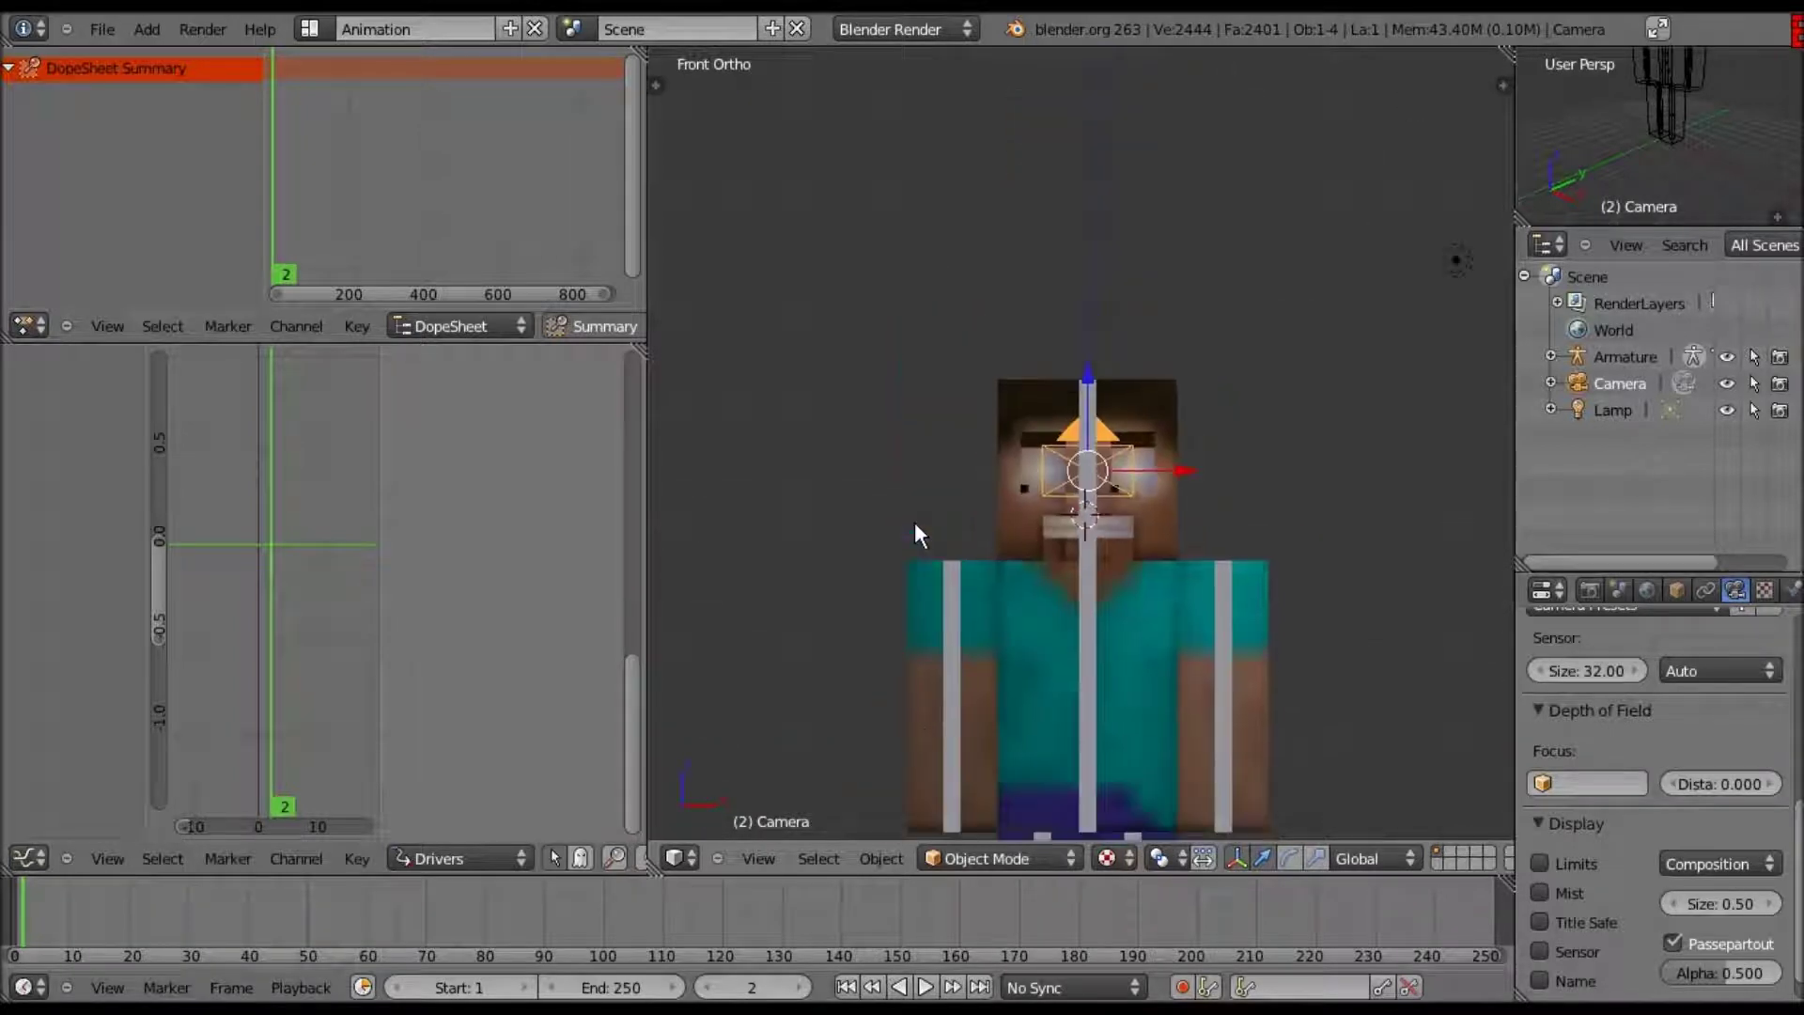
{"action": "scroll", "coordinate": [938, 374], "scroll_direction": "up", "scroll_amount": 3}
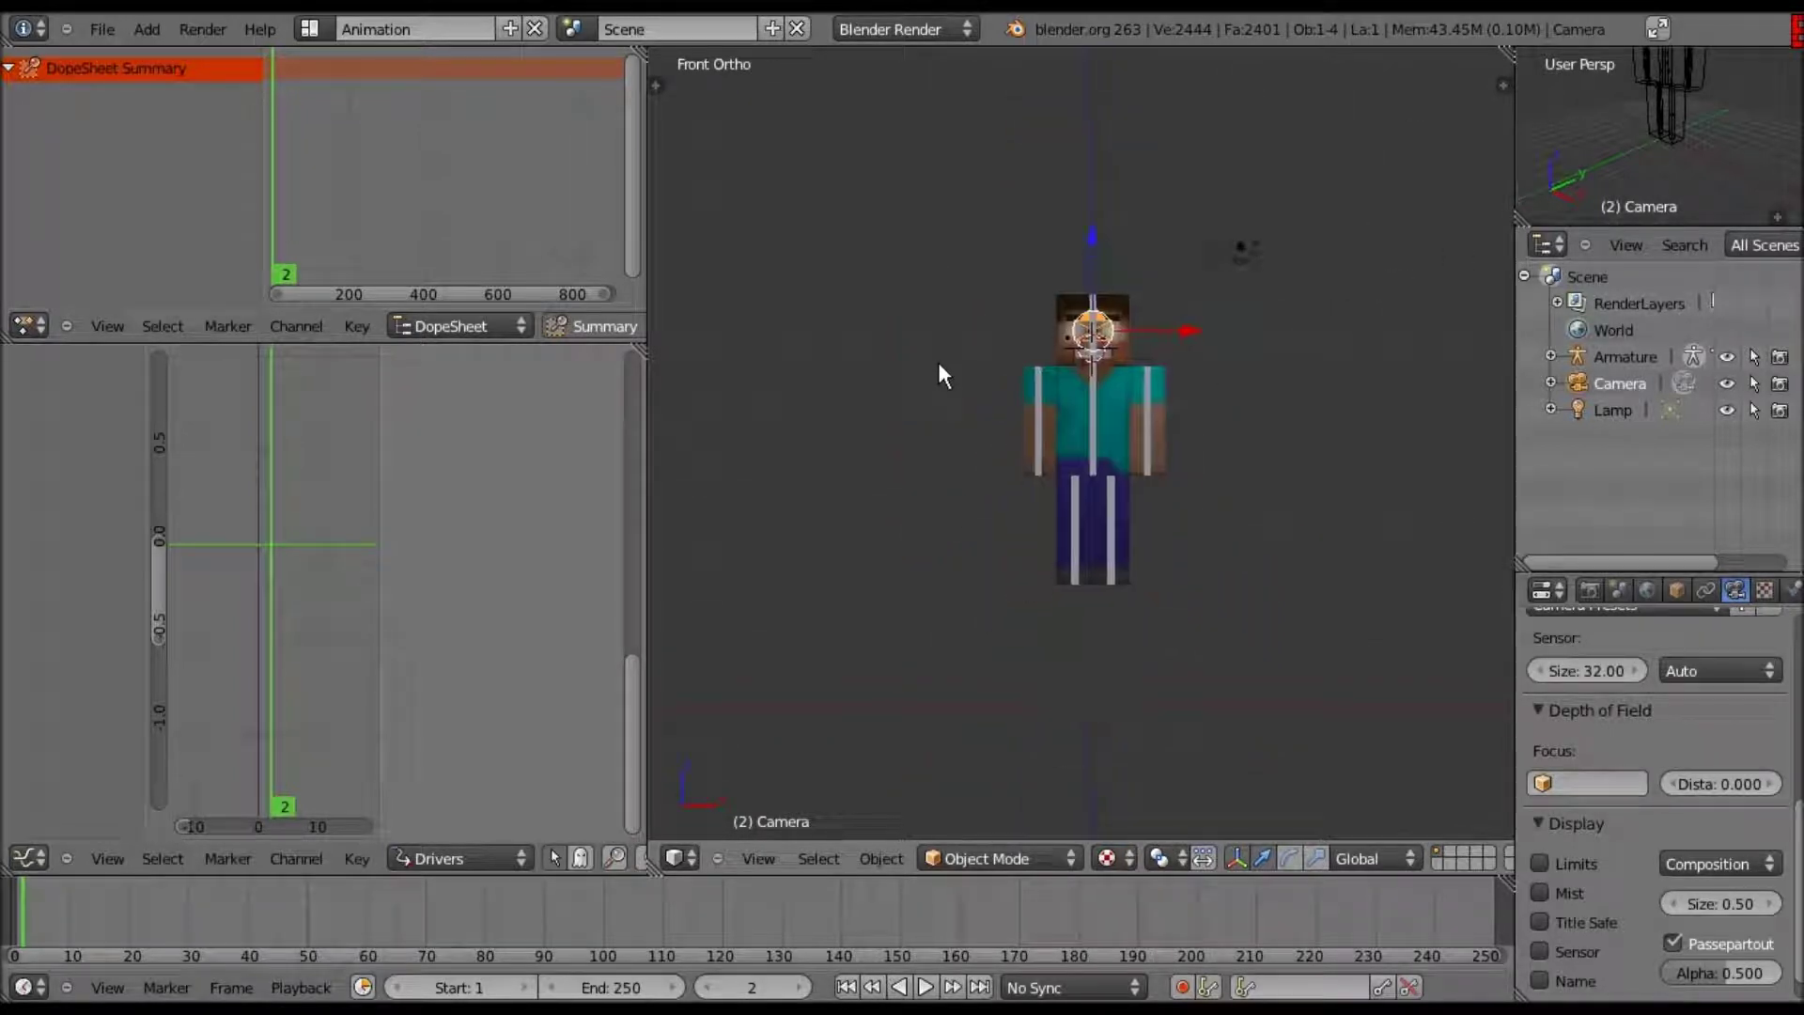
{"action": "scroll", "coordinate": [935, 367], "scroll_direction": "up", "scroll_amount": 3}
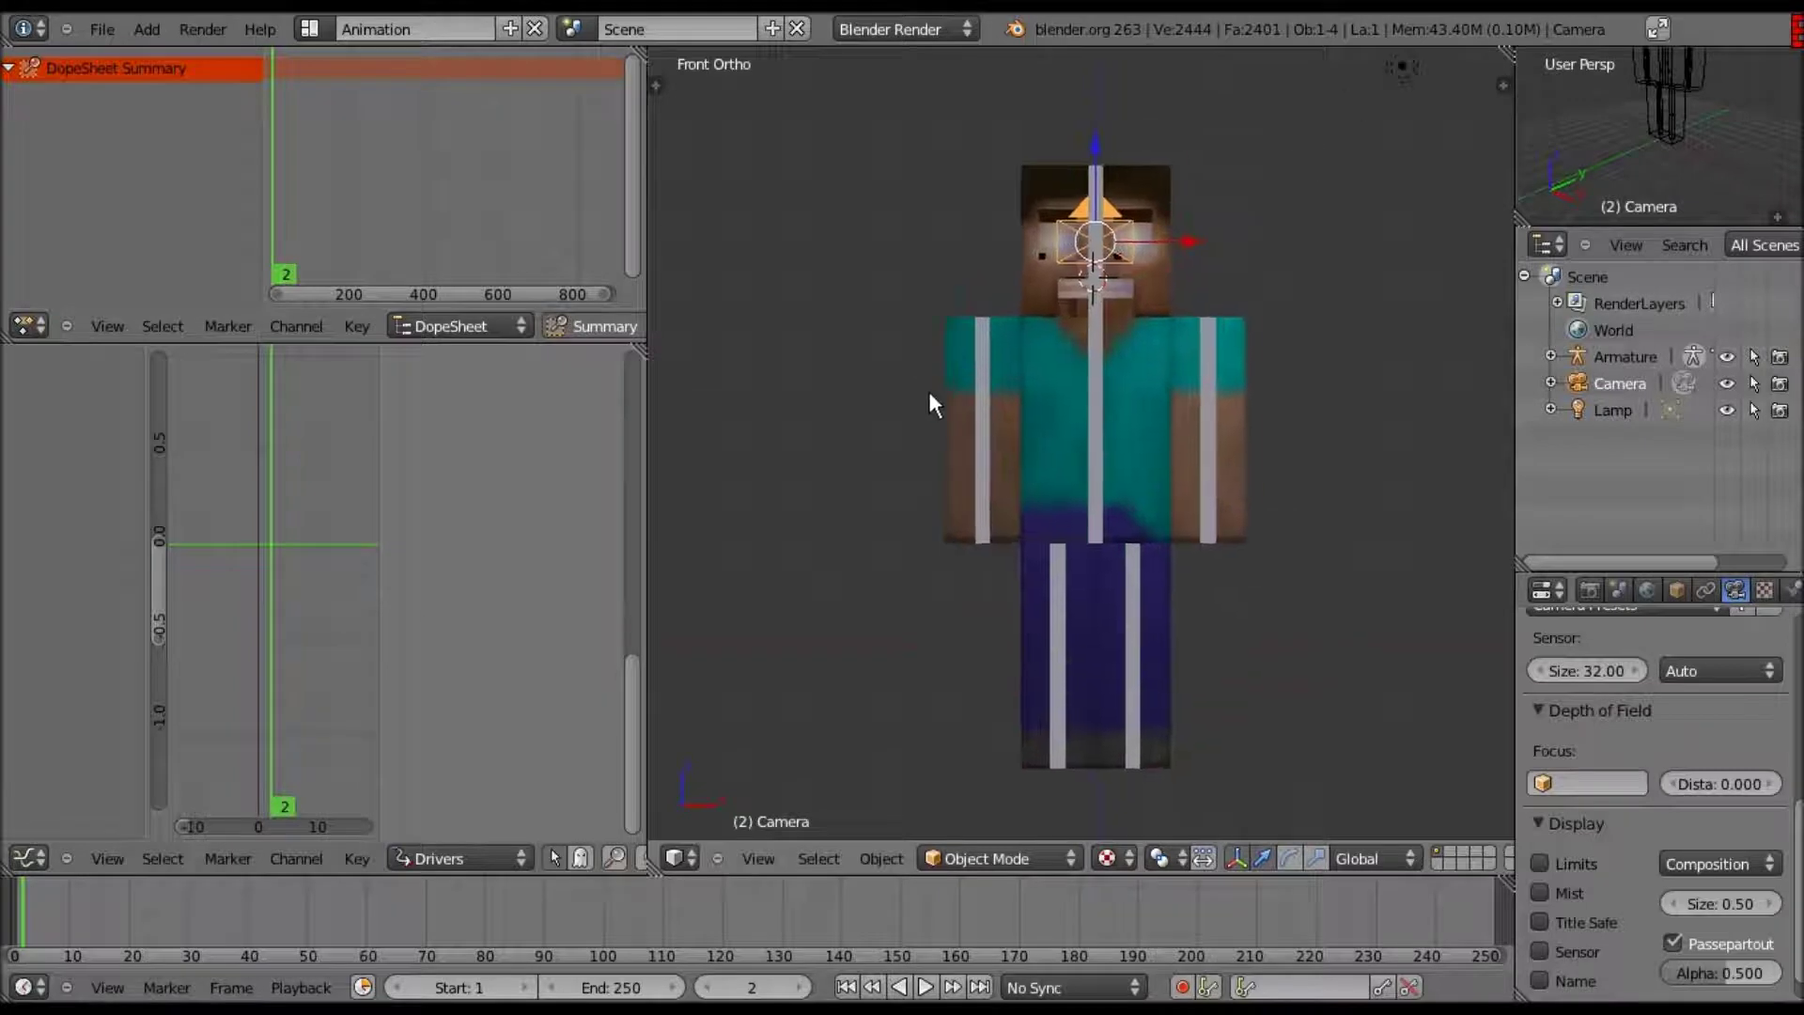
{"action": "scroll", "coordinate": [930, 381], "scroll_direction": "up", "scroll_amount": 2}
{"action": "middle_click_drag", "start_coordinate": [930, 382], "coordinate": [805, 536], "text": "shift"}
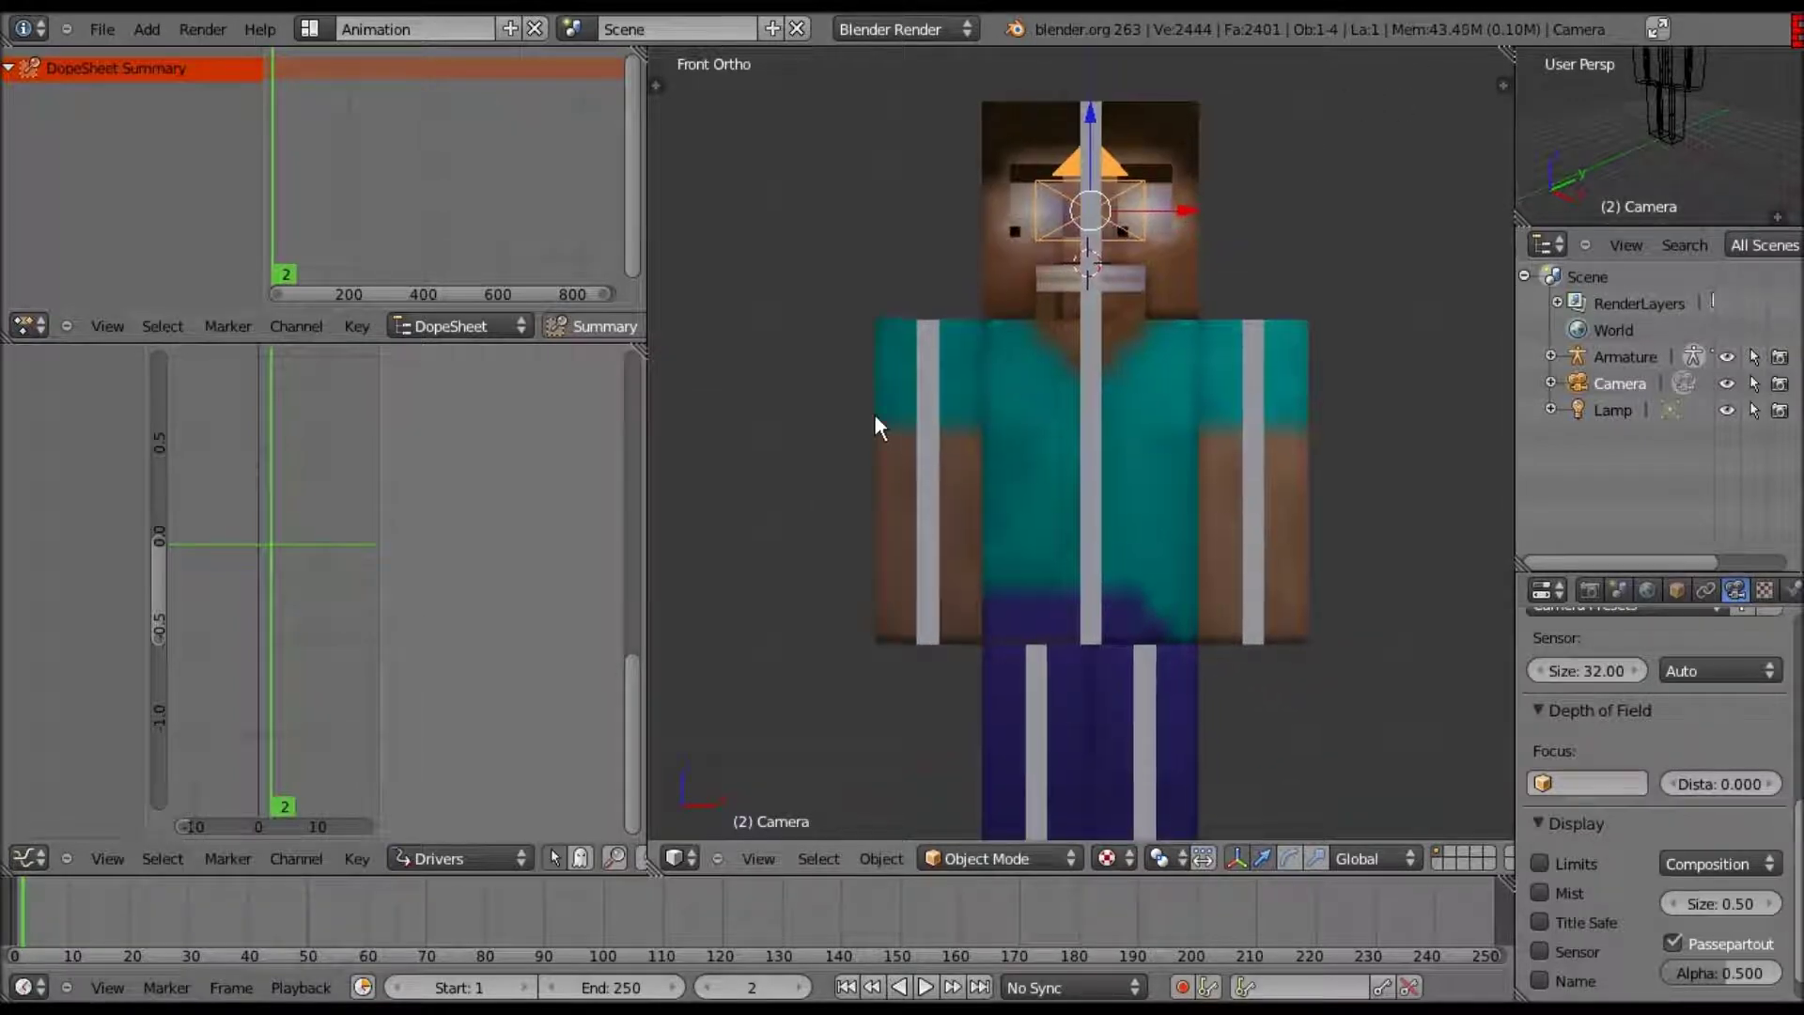
- Try to move the selected camera, and undo the move
{"action": "key", "text": "g"}
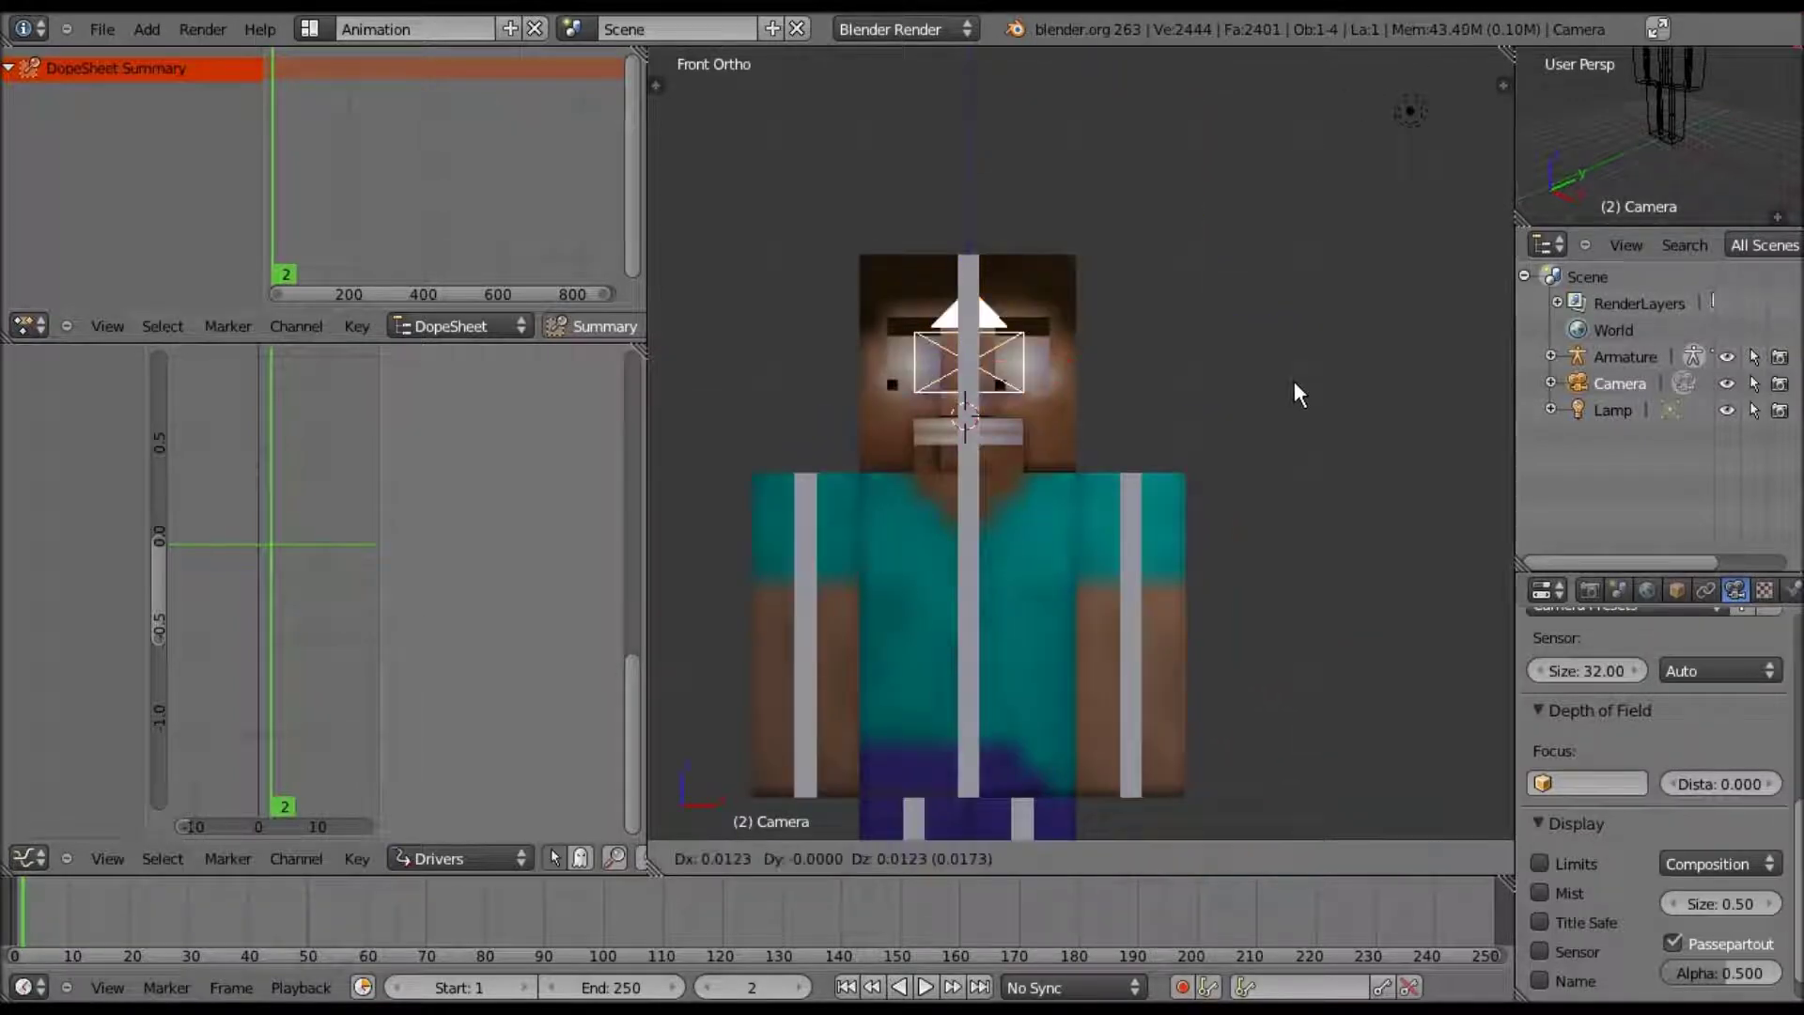
{"action": "left_click", "coordinate": [1293, 381]}
{"action": "key", "text": "ctrl+z"}
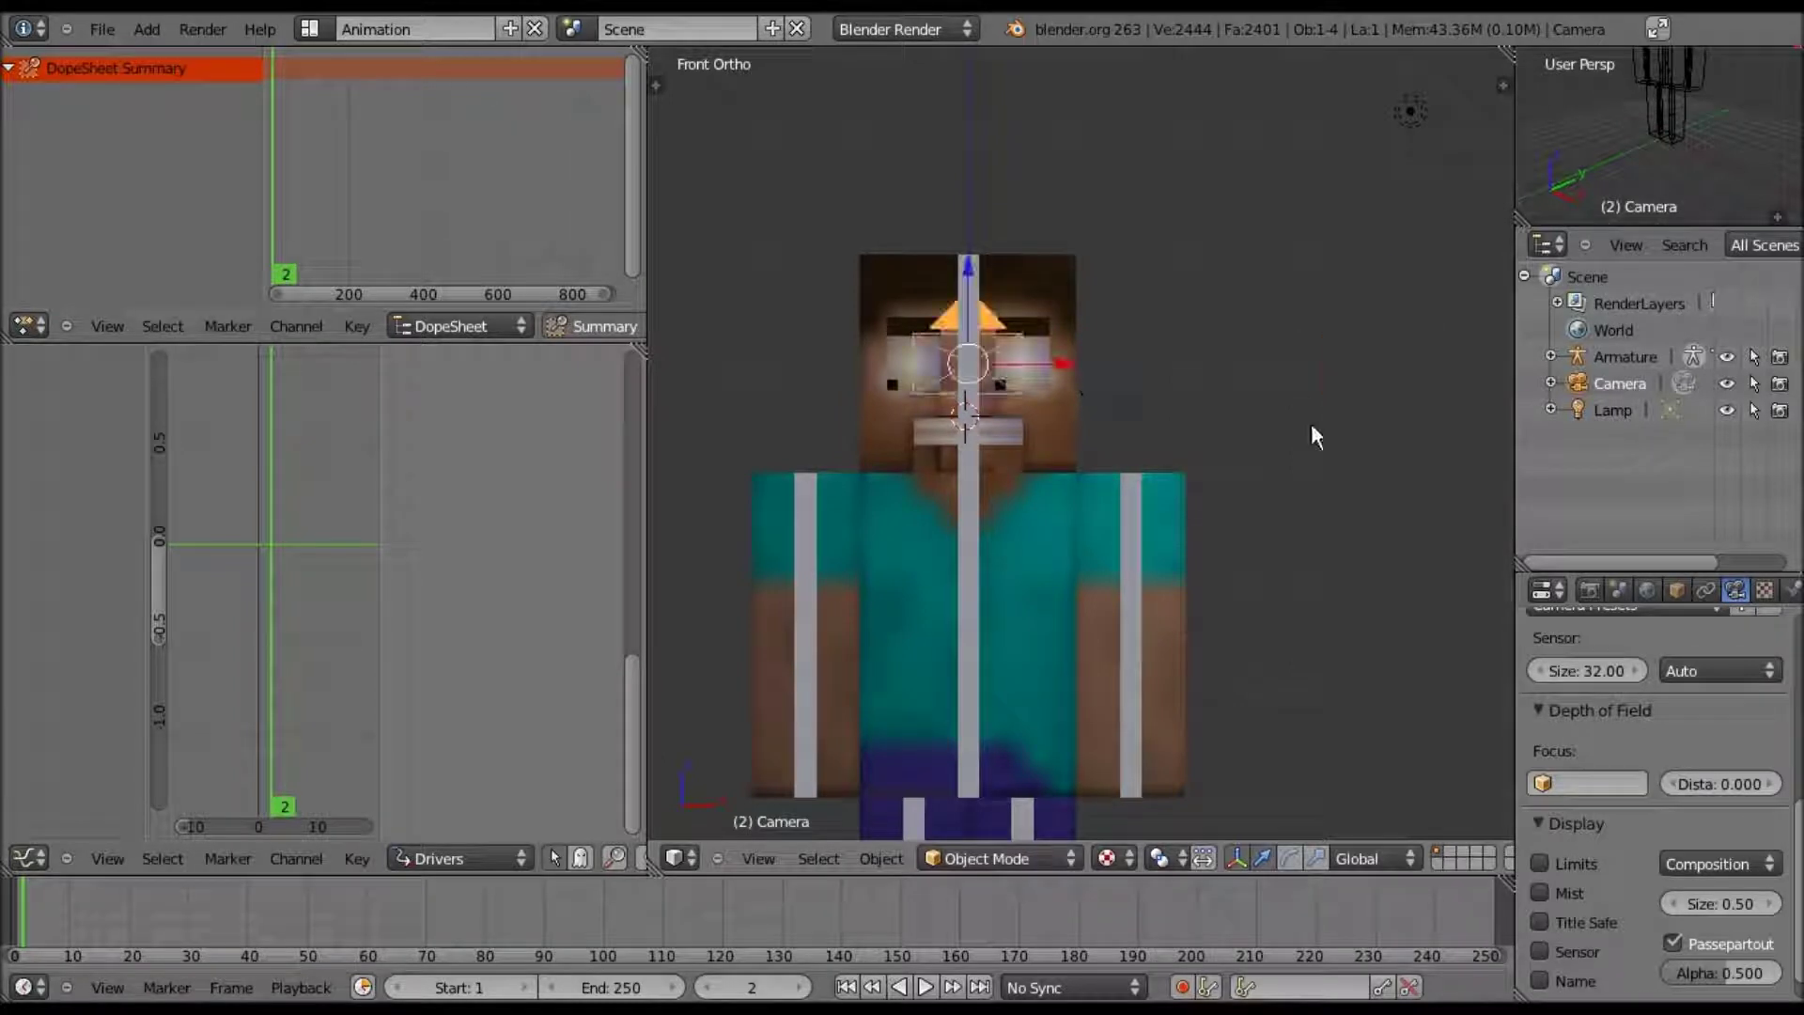
- Move the camera to the second layer and display that layer together with the first one
{"action": "key", "text": "m"}
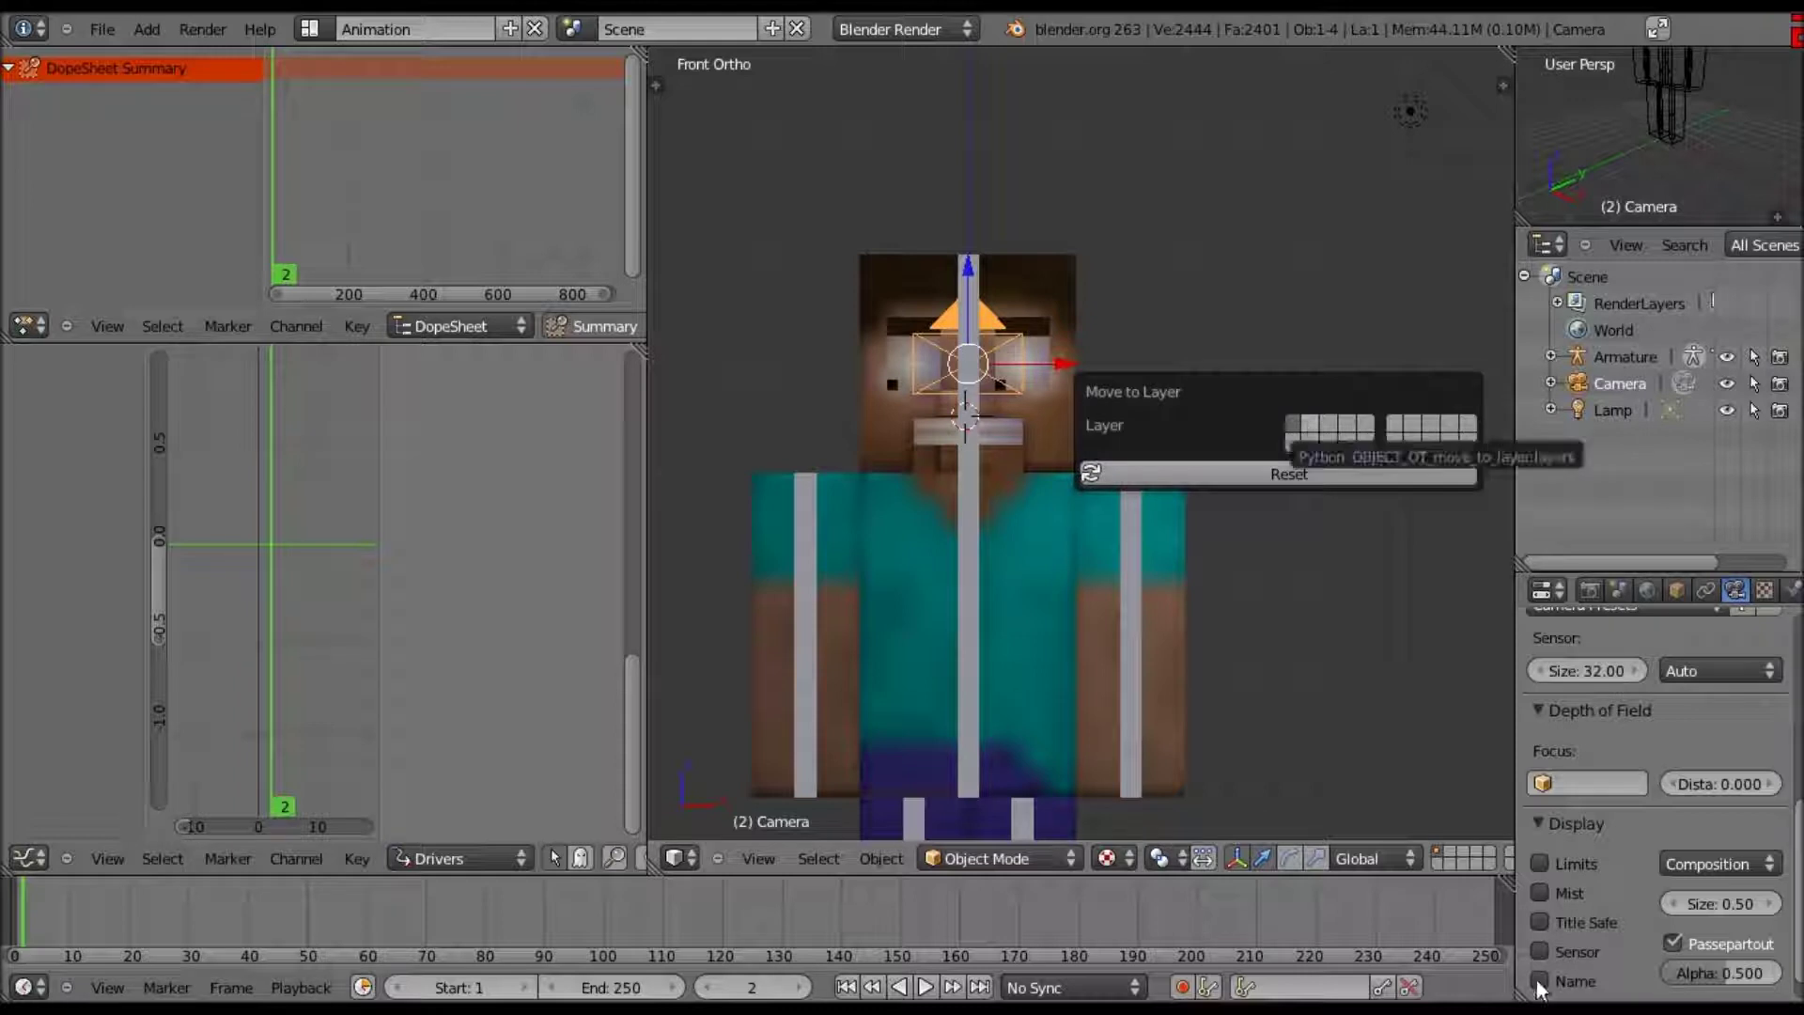
{"action": "left_click", "coordinate": [1308, 423]}
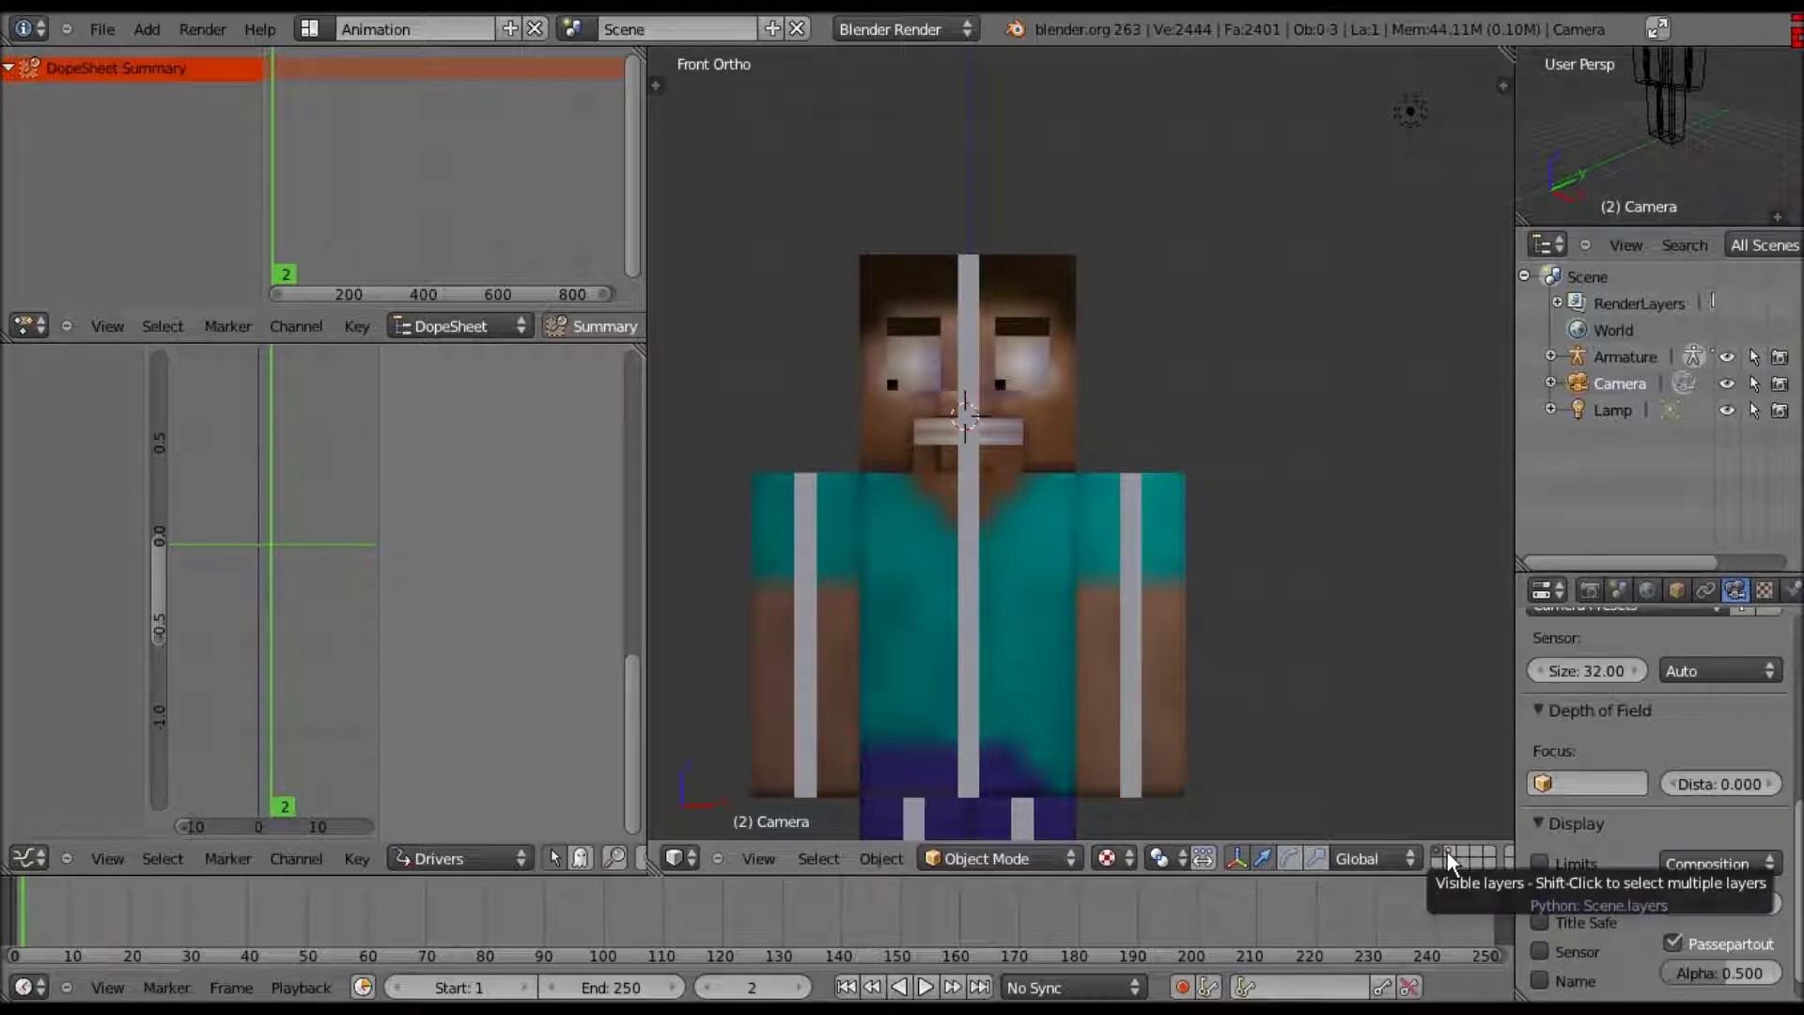
{"action": "left_click", "coordinate": [1446, 853], "text": "shift"}
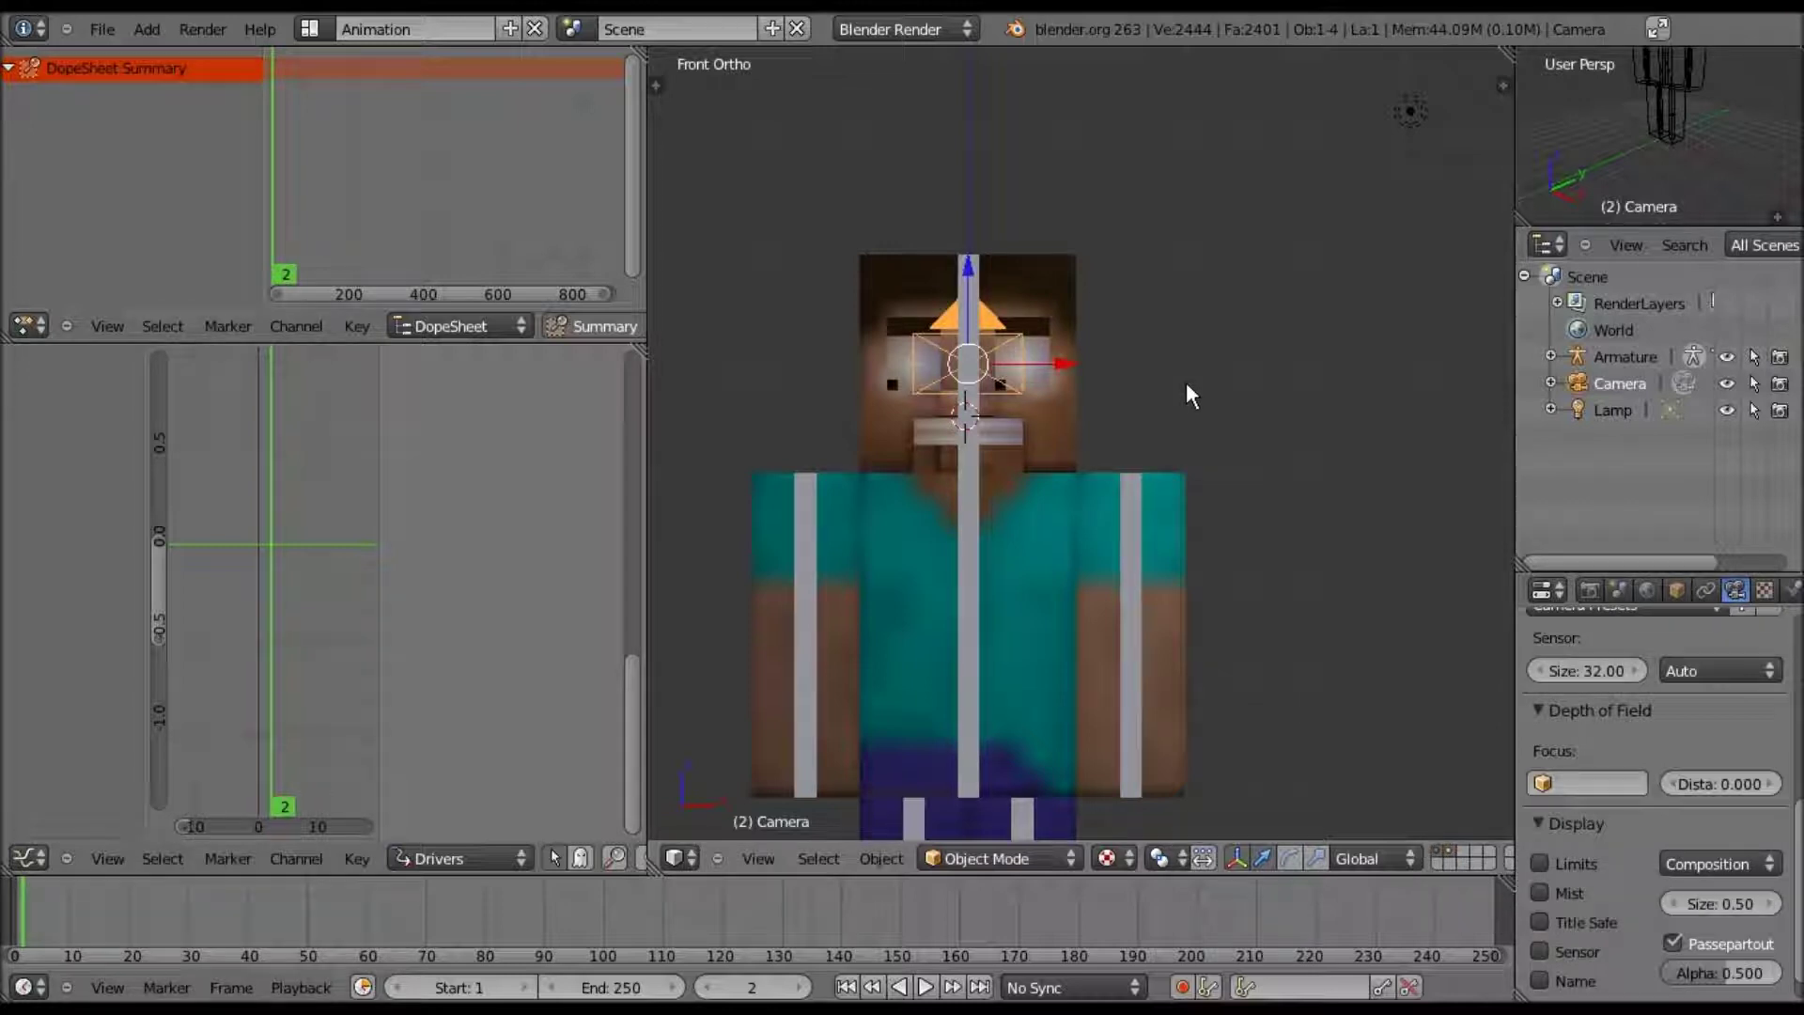
- Show only the first layer so that the camera is hidden from the character view
{"action": "scroll", "coordinate": [1080, 371], "scroll_direction": "down", "scroll_amount": 2}
{"action": "scroll", "coordinate": [1135, 540], "scroll_direction": "up", "scroll_amount": 2}
{"action": "scroll", "coordinate": [1148, 555], "scroll_direction": "up", "scroll_amount": 3}
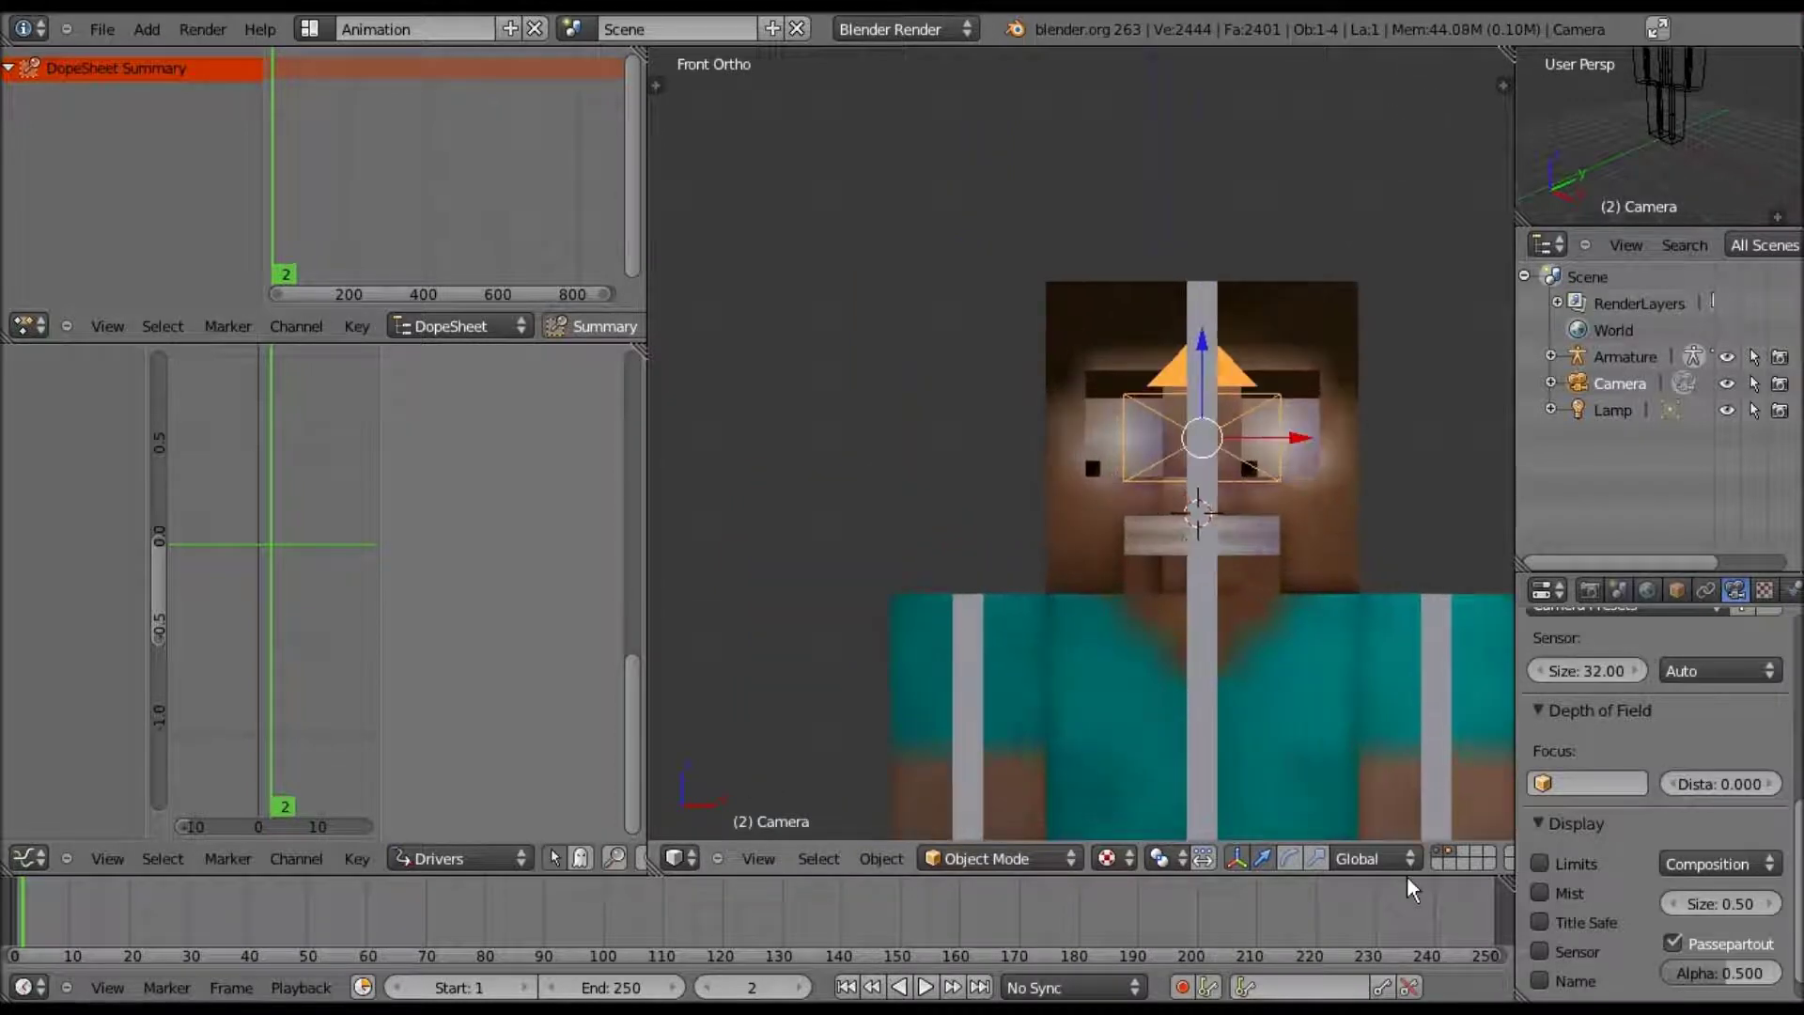
{"action": "scroll", "coordinate": [1085, 554], "scroll_direction": "down", "scroll_amount": 3}
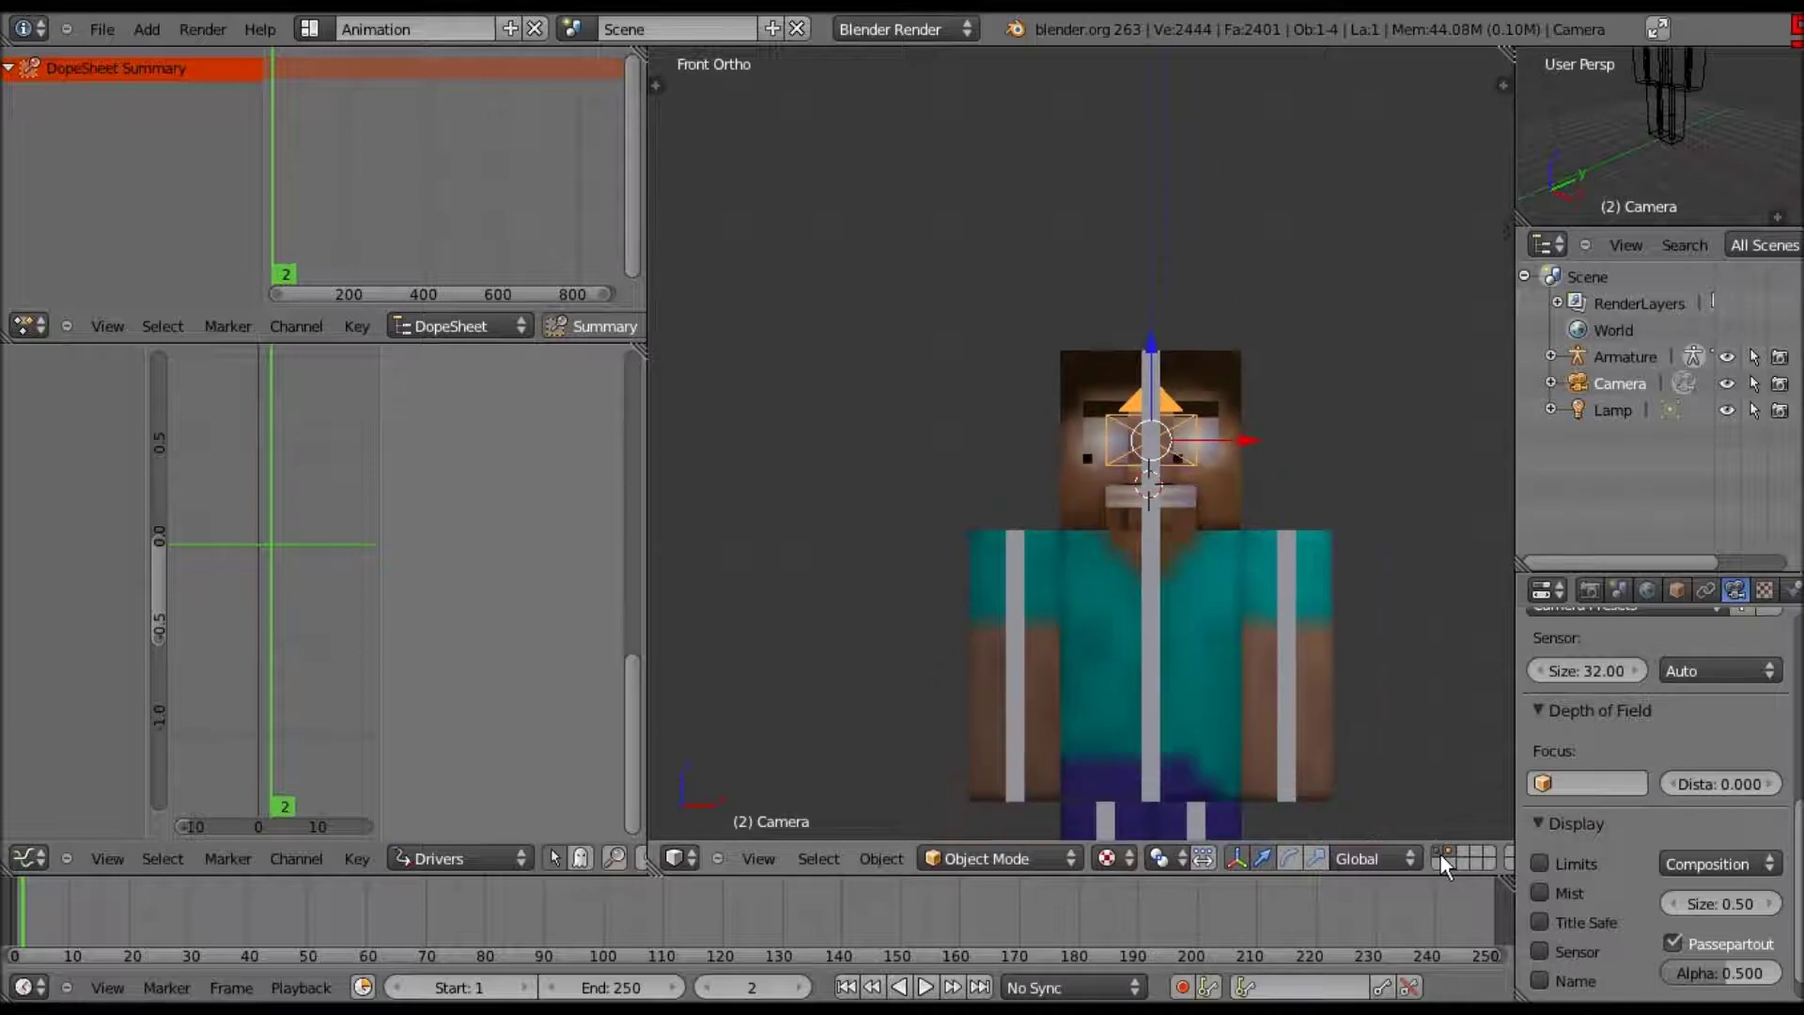
{"action": "left_click", "coordinate": [1439, 851]}
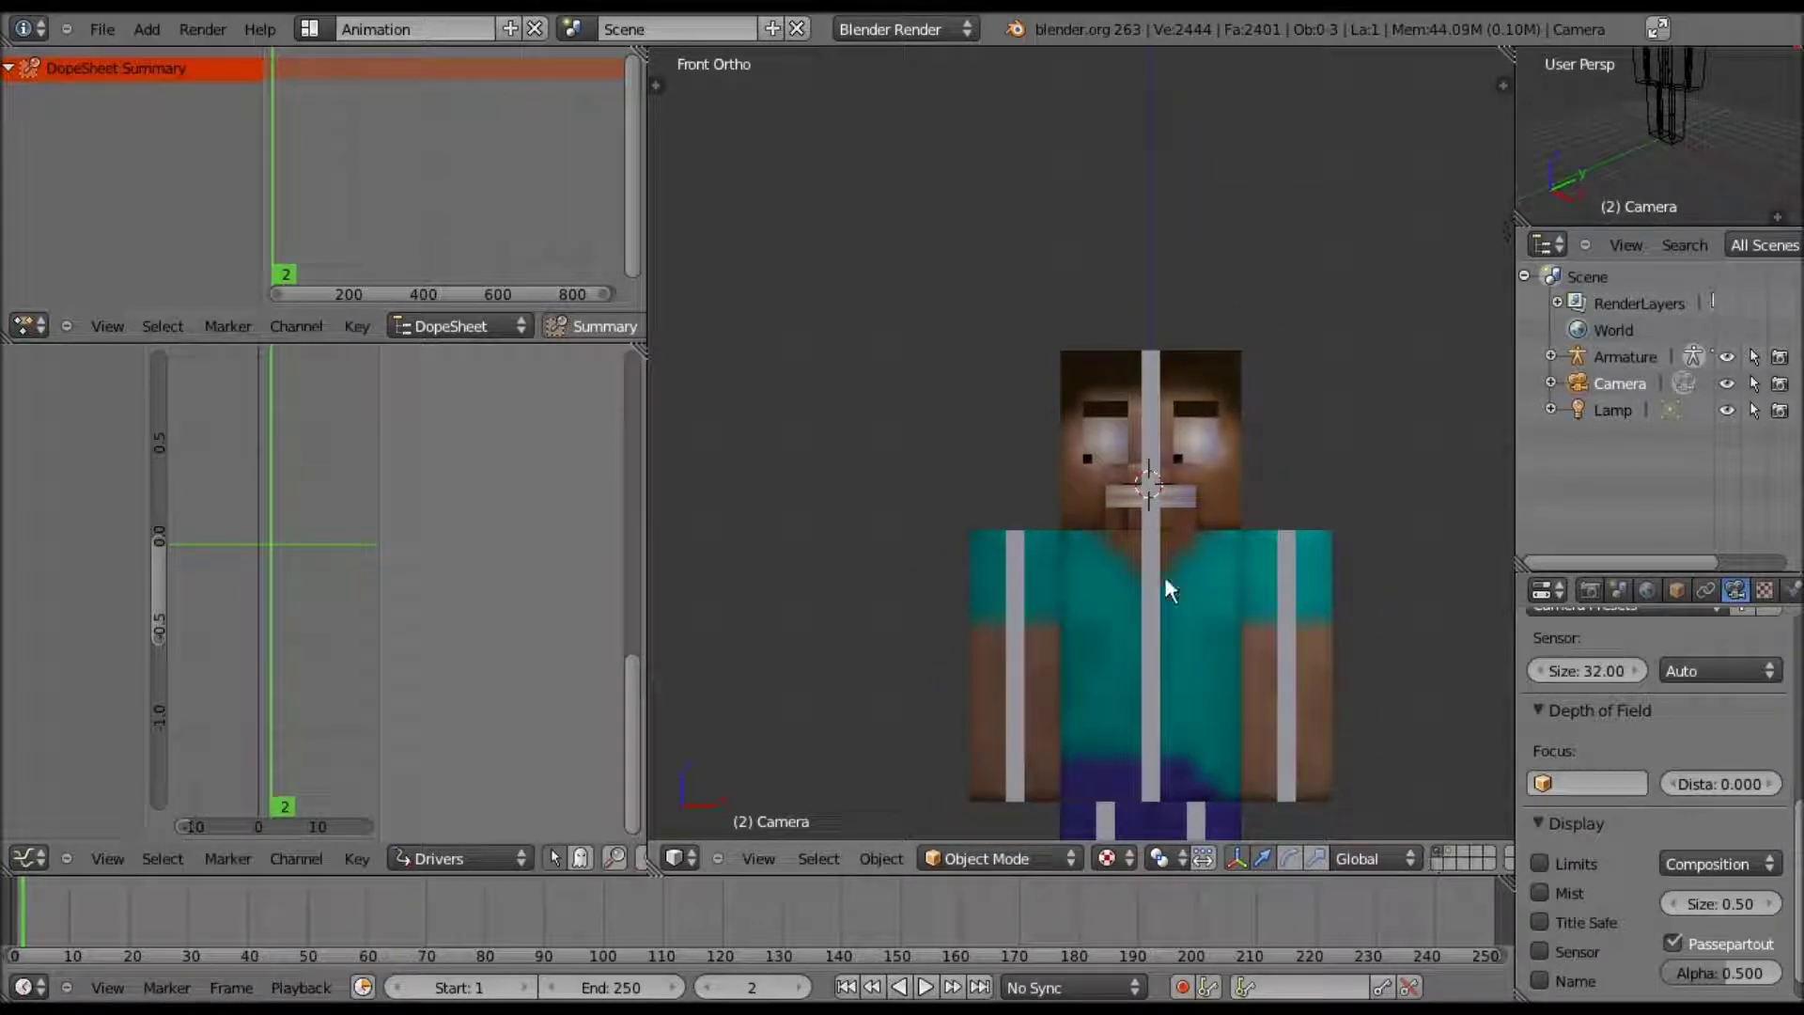
- Check the second layer's contents by displaying it on its own, and return to showing only the first layer
{"action": "middle_click_drag", "start_coordinate": [1193, 636], "coordinate": [1451, 854]}
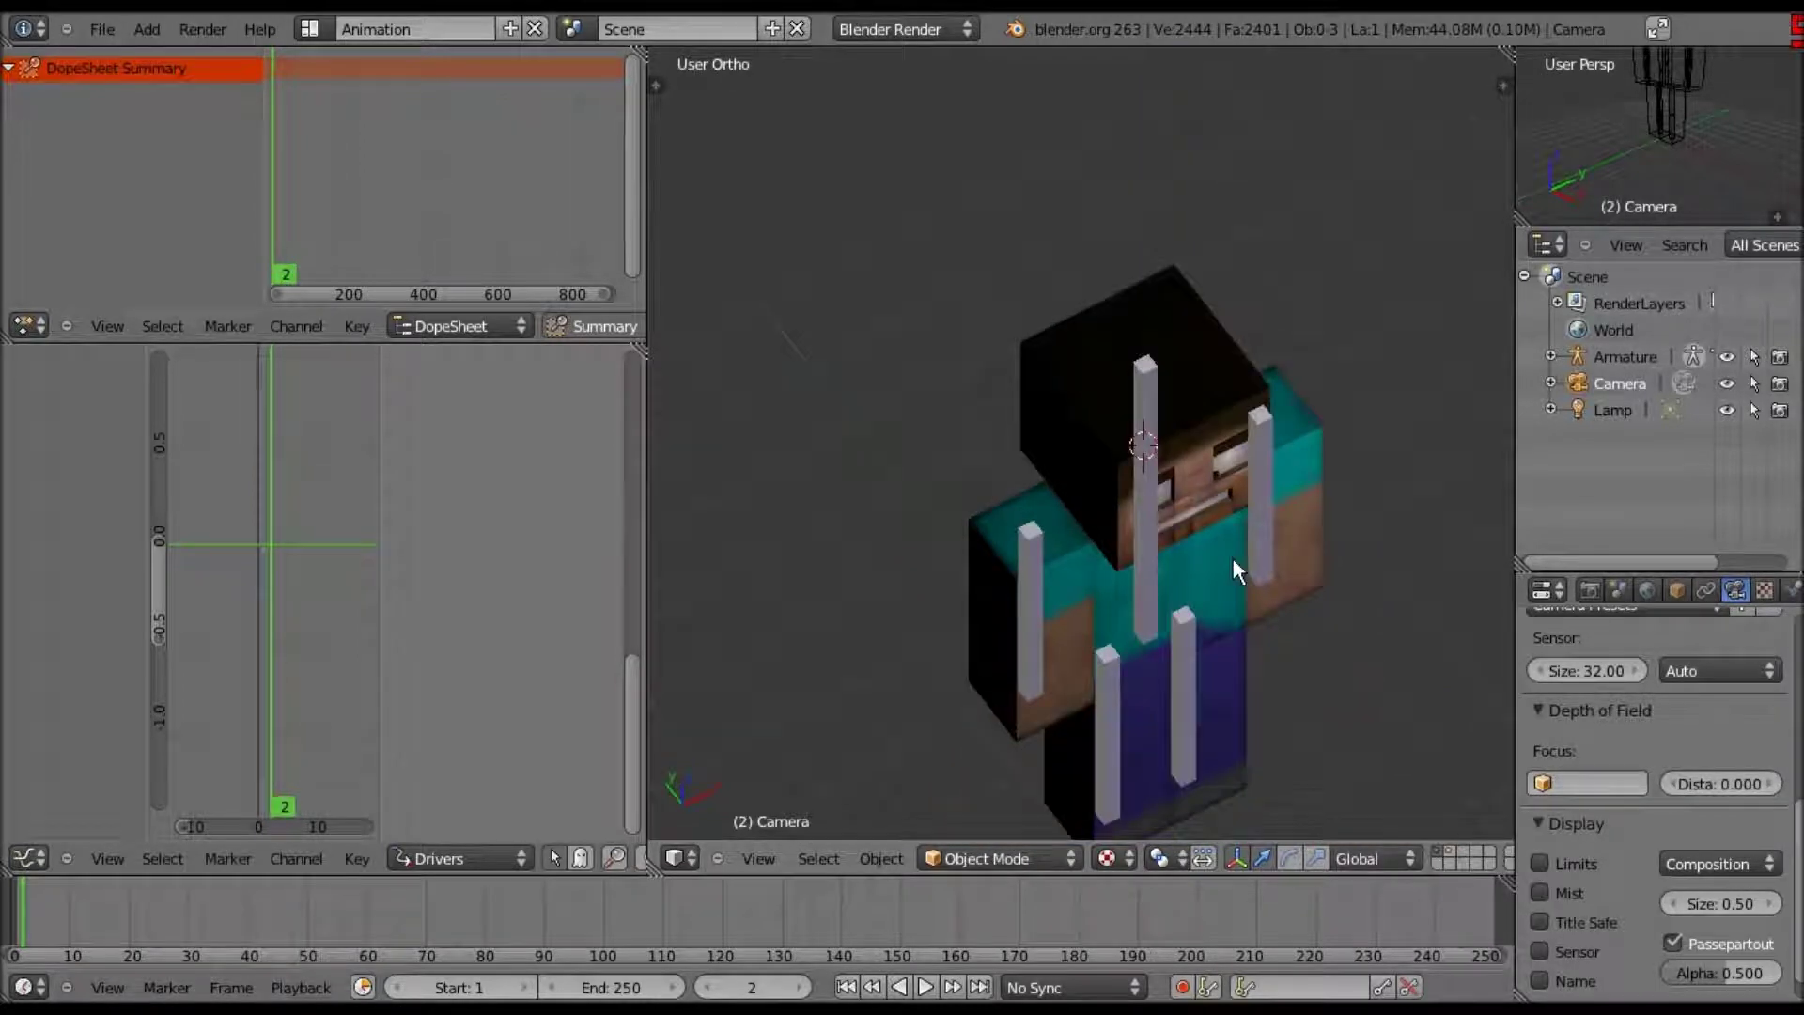
{"action": "key", "text": "ctrl+z"}
{"action": "key", "text": "KP_1"}
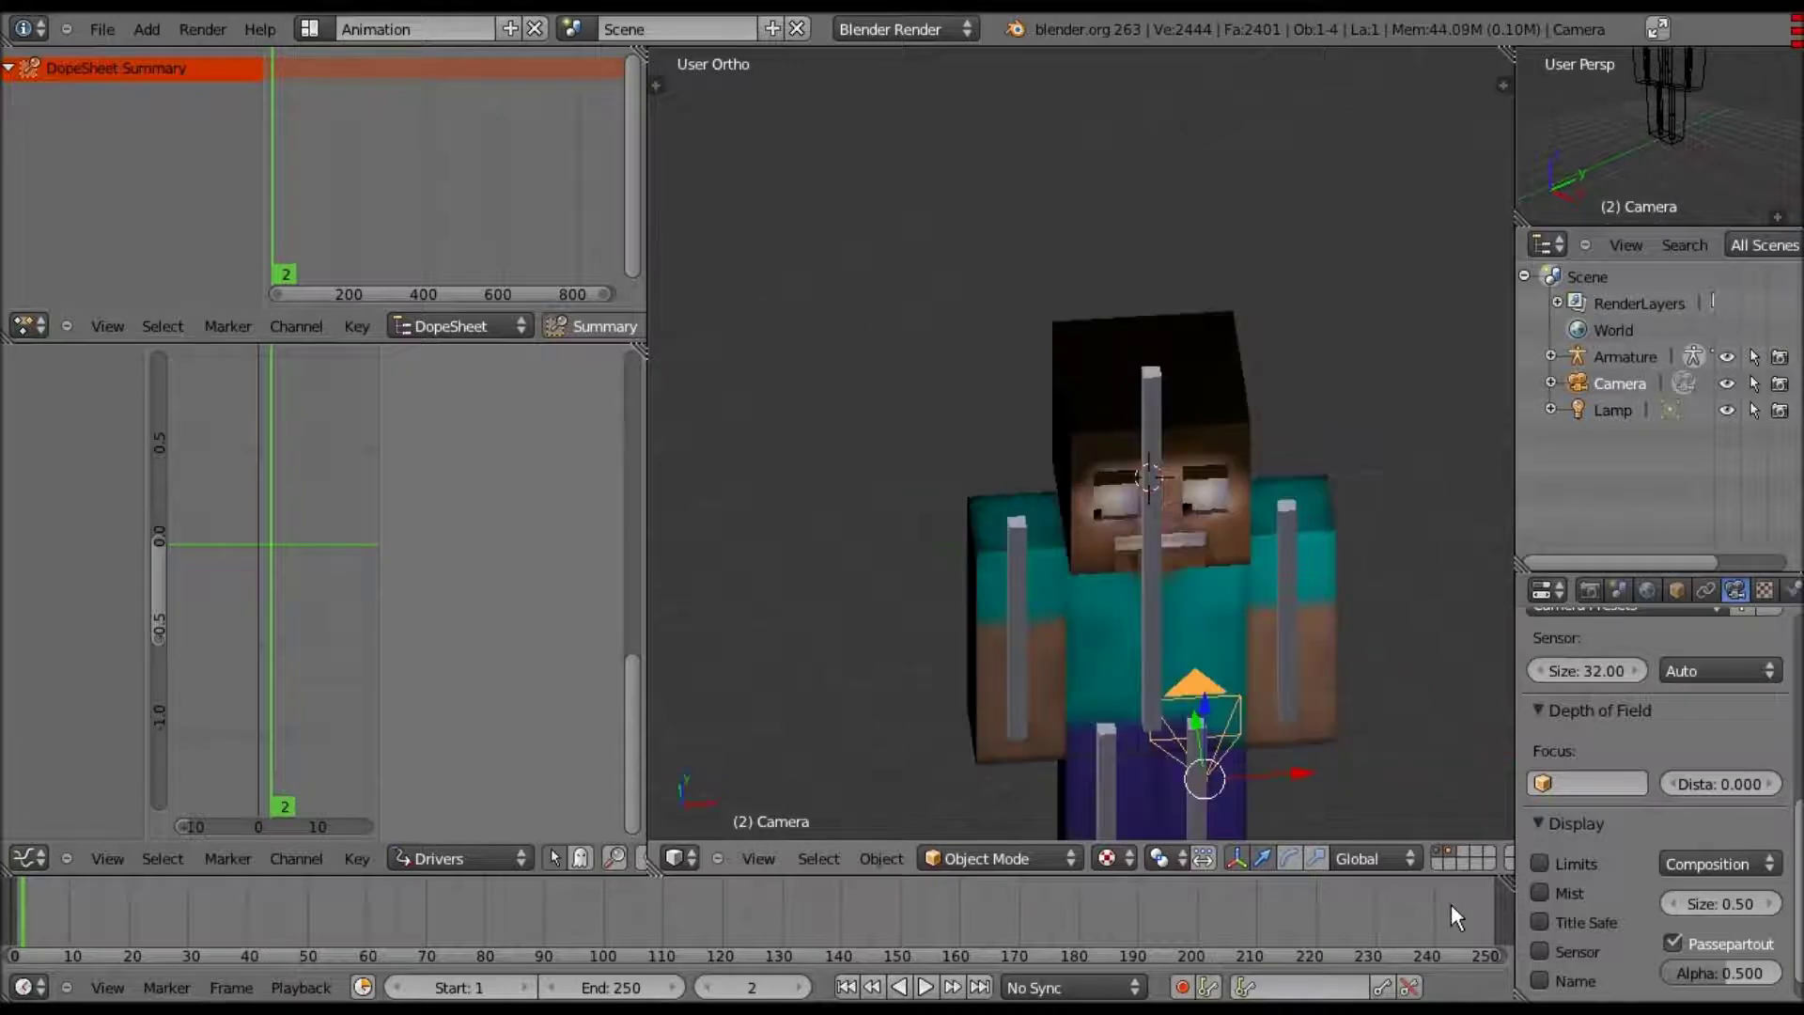
{"action": "middle_click_drag", "start_coordinate": [1450, 904], "coordinate": [1453, 848]}
{"action": "left_click", "coordinate": [1450, 849]}
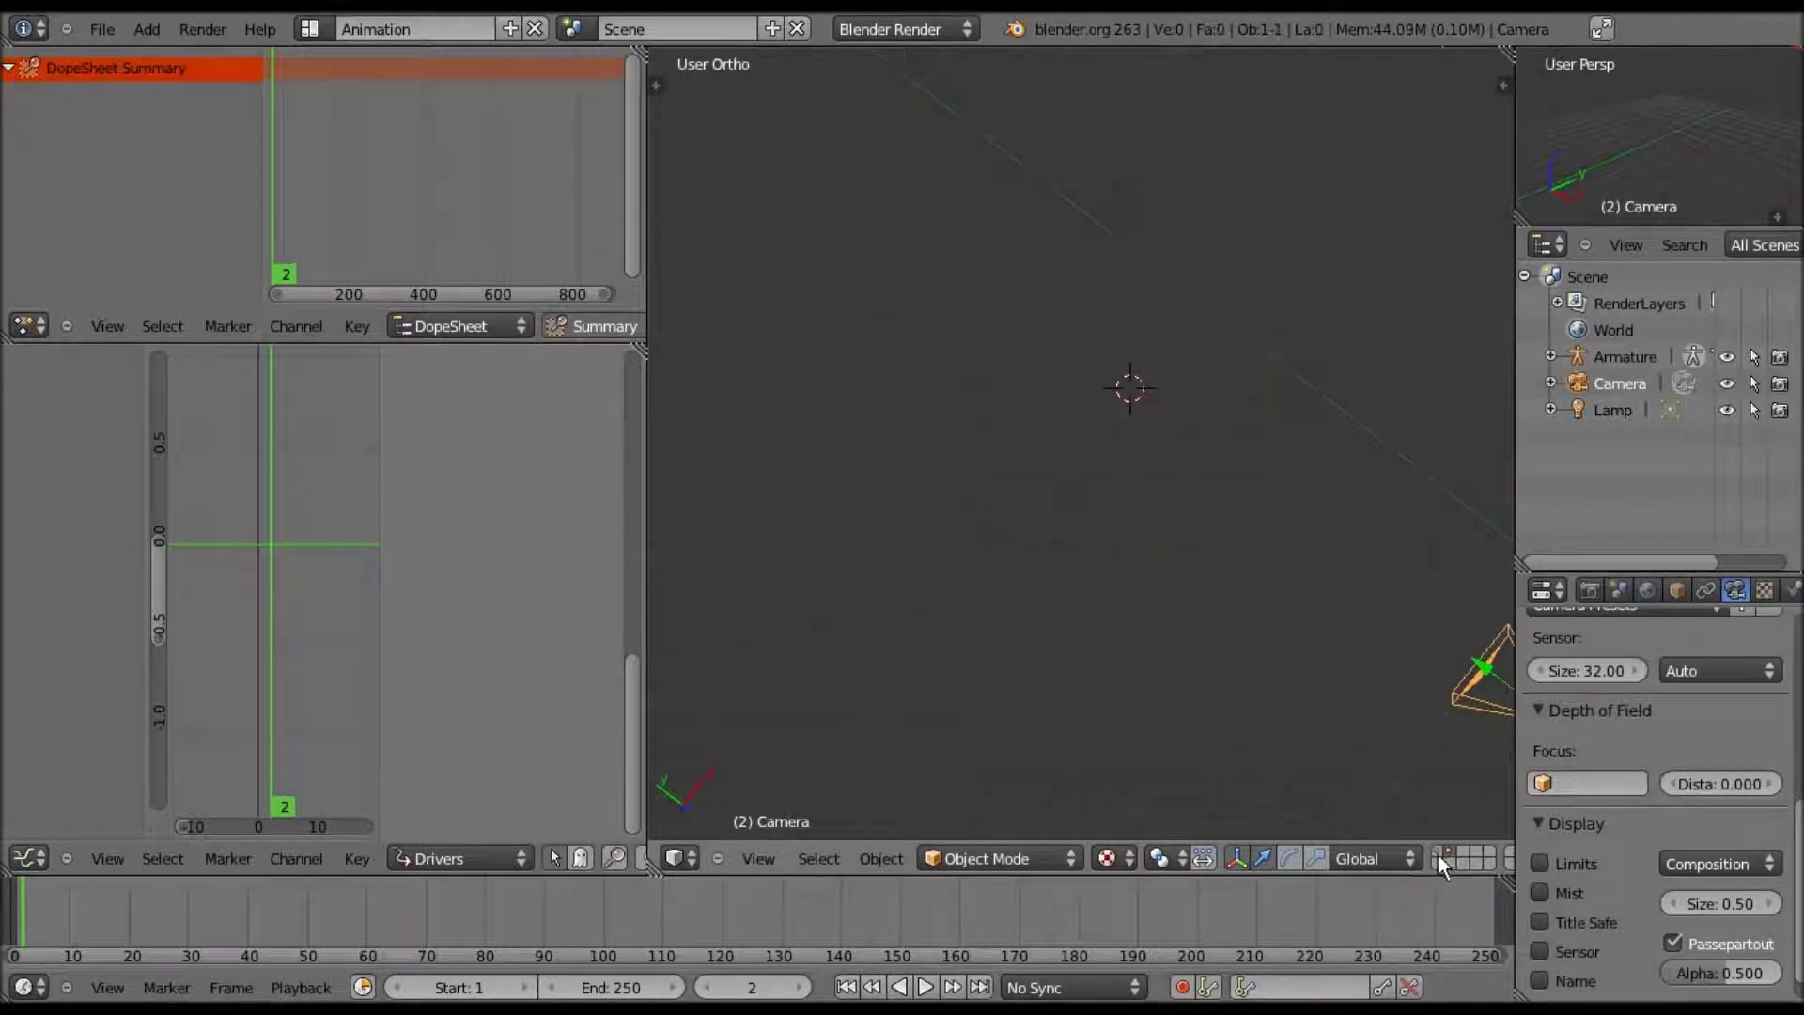
{"action": "left_click", "coordinate": [1434, 851]}
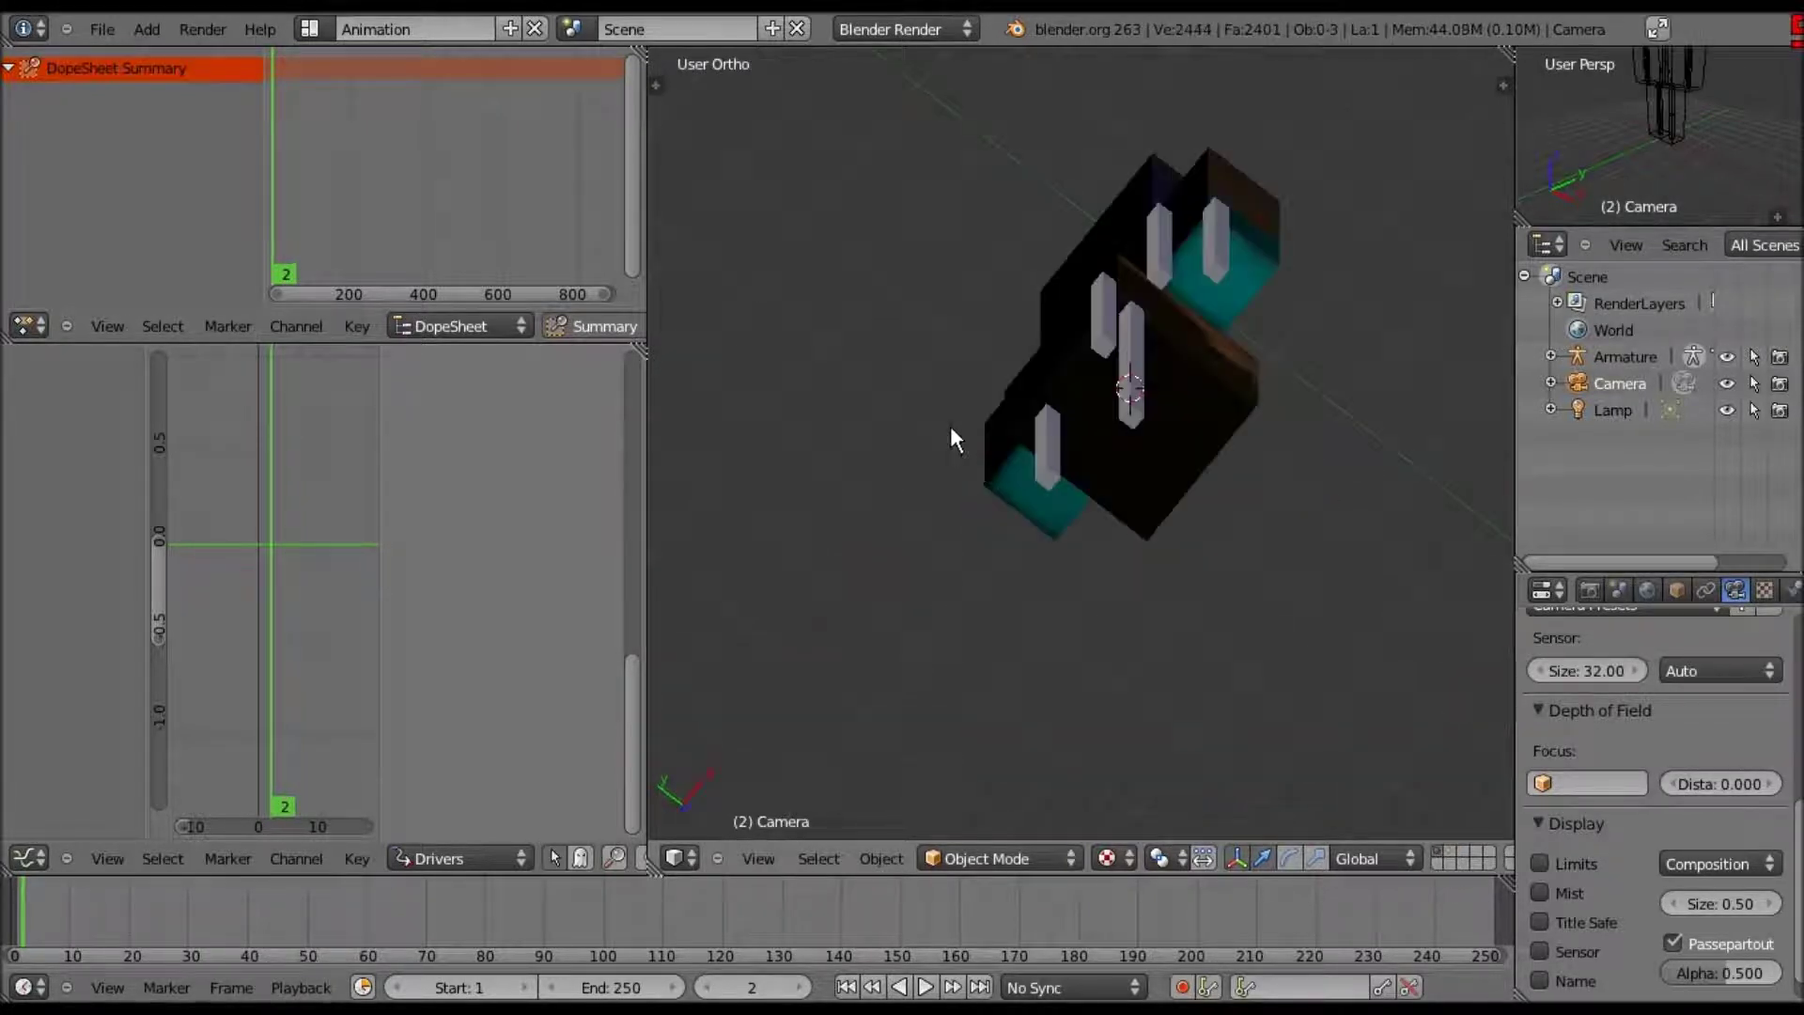
- Select the character's mesh in the front view and frame its face
{"action": "middle_click_drag", "start_coordinate": [950, 426], "coordinate": [1205, 454]}
{"action": "key", "text": "KP_1"}
{"action": "scroll", "coordinate": [1212, 438], "scroll_direction": "up", "scroll_amount": 4}
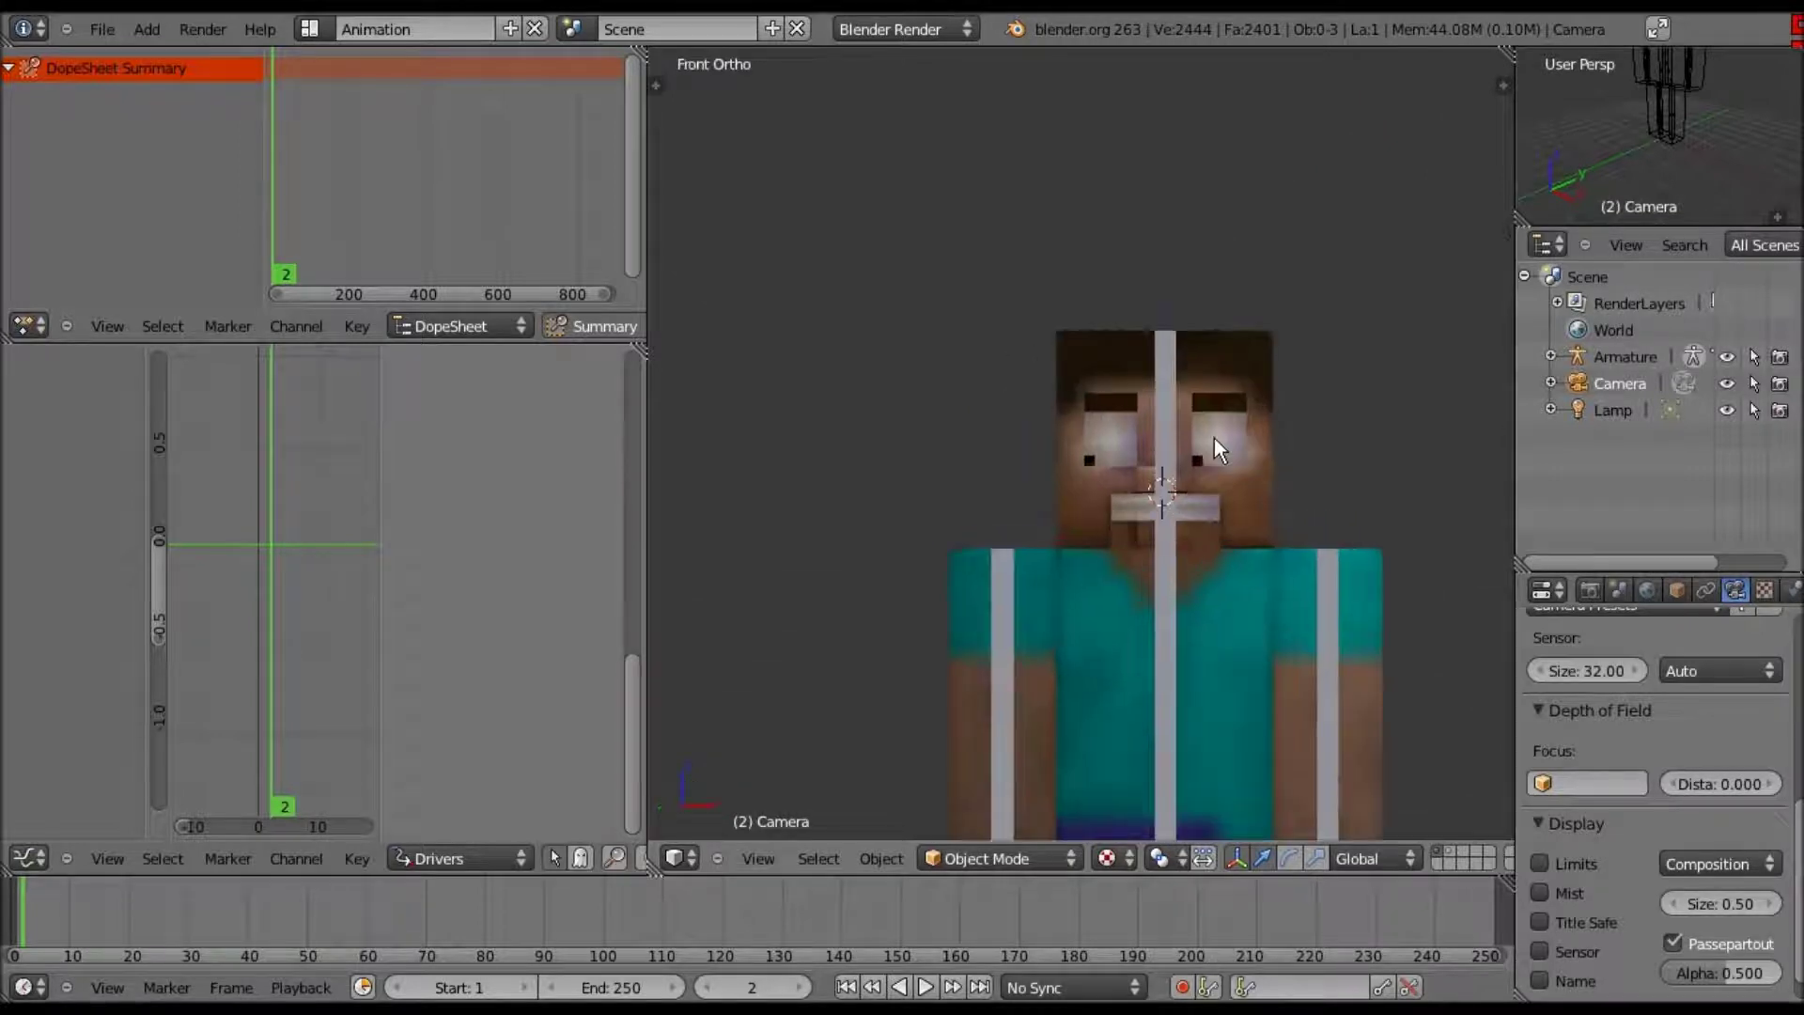
{"action": "middle_click_drag", "start_coordinate": [1023, 250], "coordinate": [998, 189], "text": "shift"}
{"action": "scroll", "coordinate": [955, 630], "scroll_direction": "up", "scroll_amount": 1}
{"action": "scroll", "coordinate": [967, 639], "scroll_direction": "up", "scroll_amount": 4, "text": "shift"}
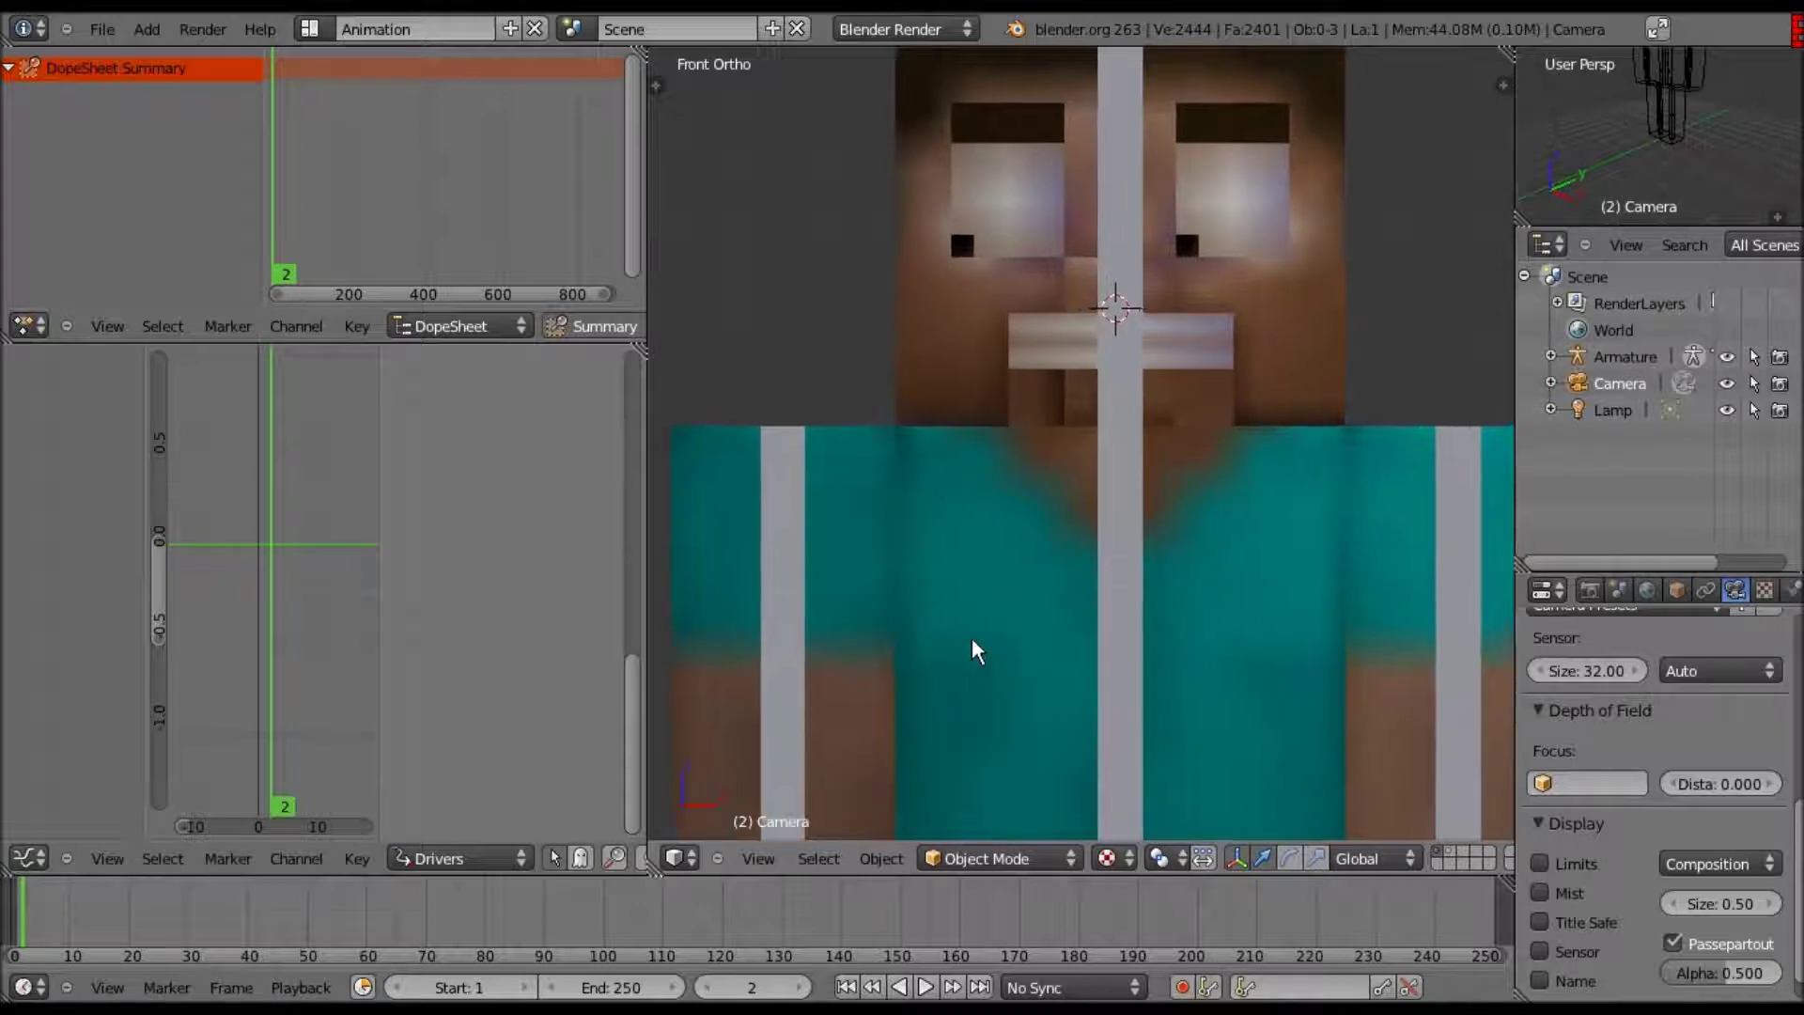
{"action": "right_click", "coordinate": [1180, 672]}
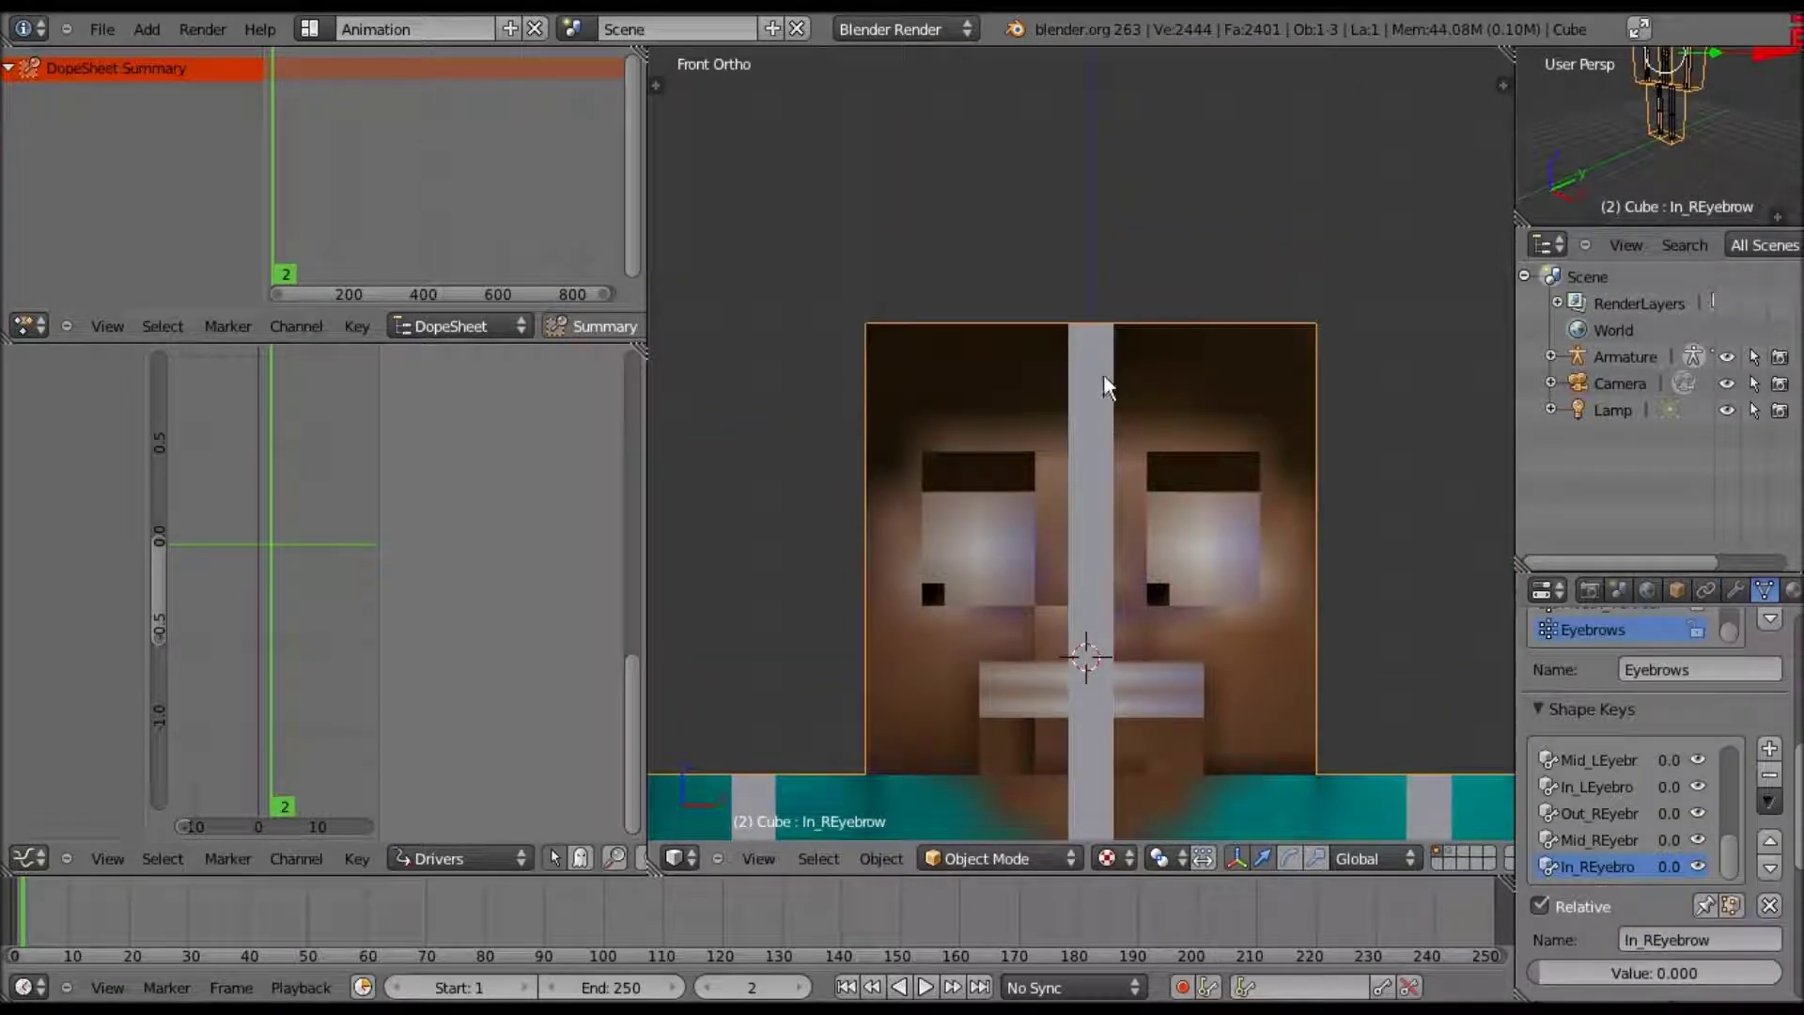
{"action": "middle_click_drag", "start_coordinate": [1103, 374], "coordinate": [1087, 167], "text": "shift"}
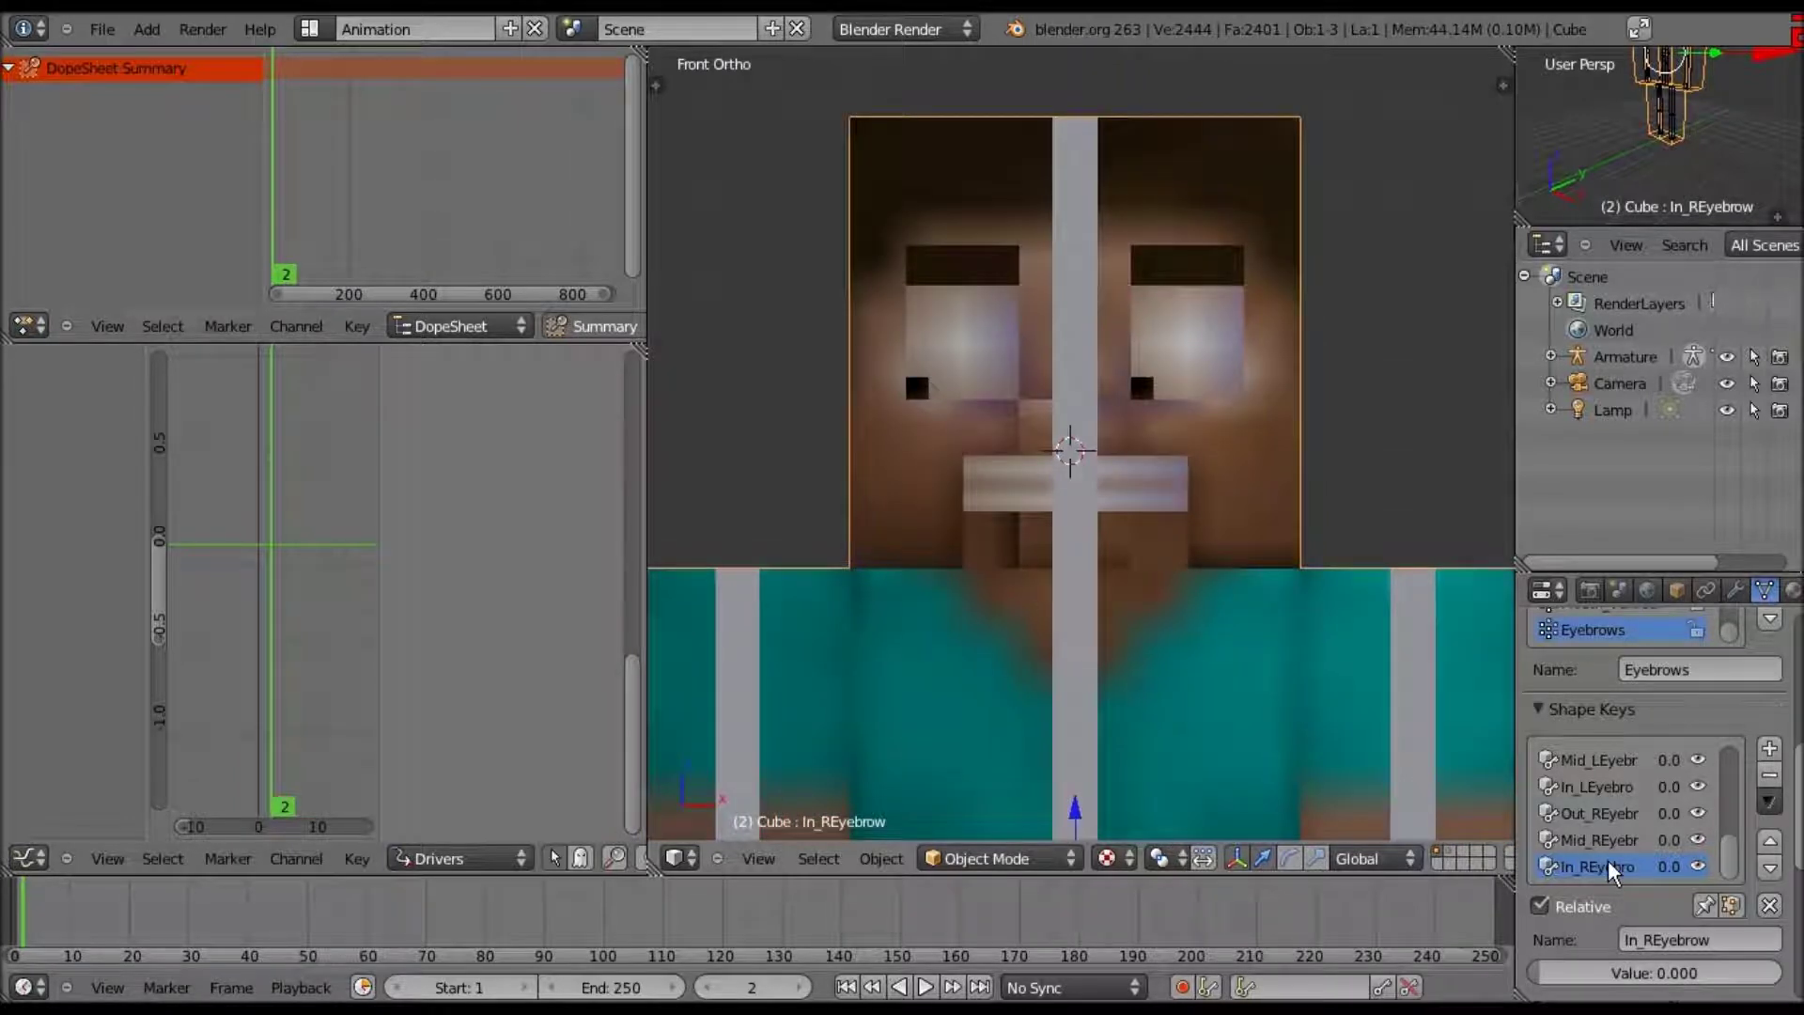
- Look through the mesh's eyebrow shape keys, activating Mid_LEyebrow and Mid_REyebrow among them
{"action": "left_click", "coordinate": [1620, 757]}
{"action": "scroll", "coordinate": [1616, 765], "scroll_direction": "up", "scroll_amount": 1}
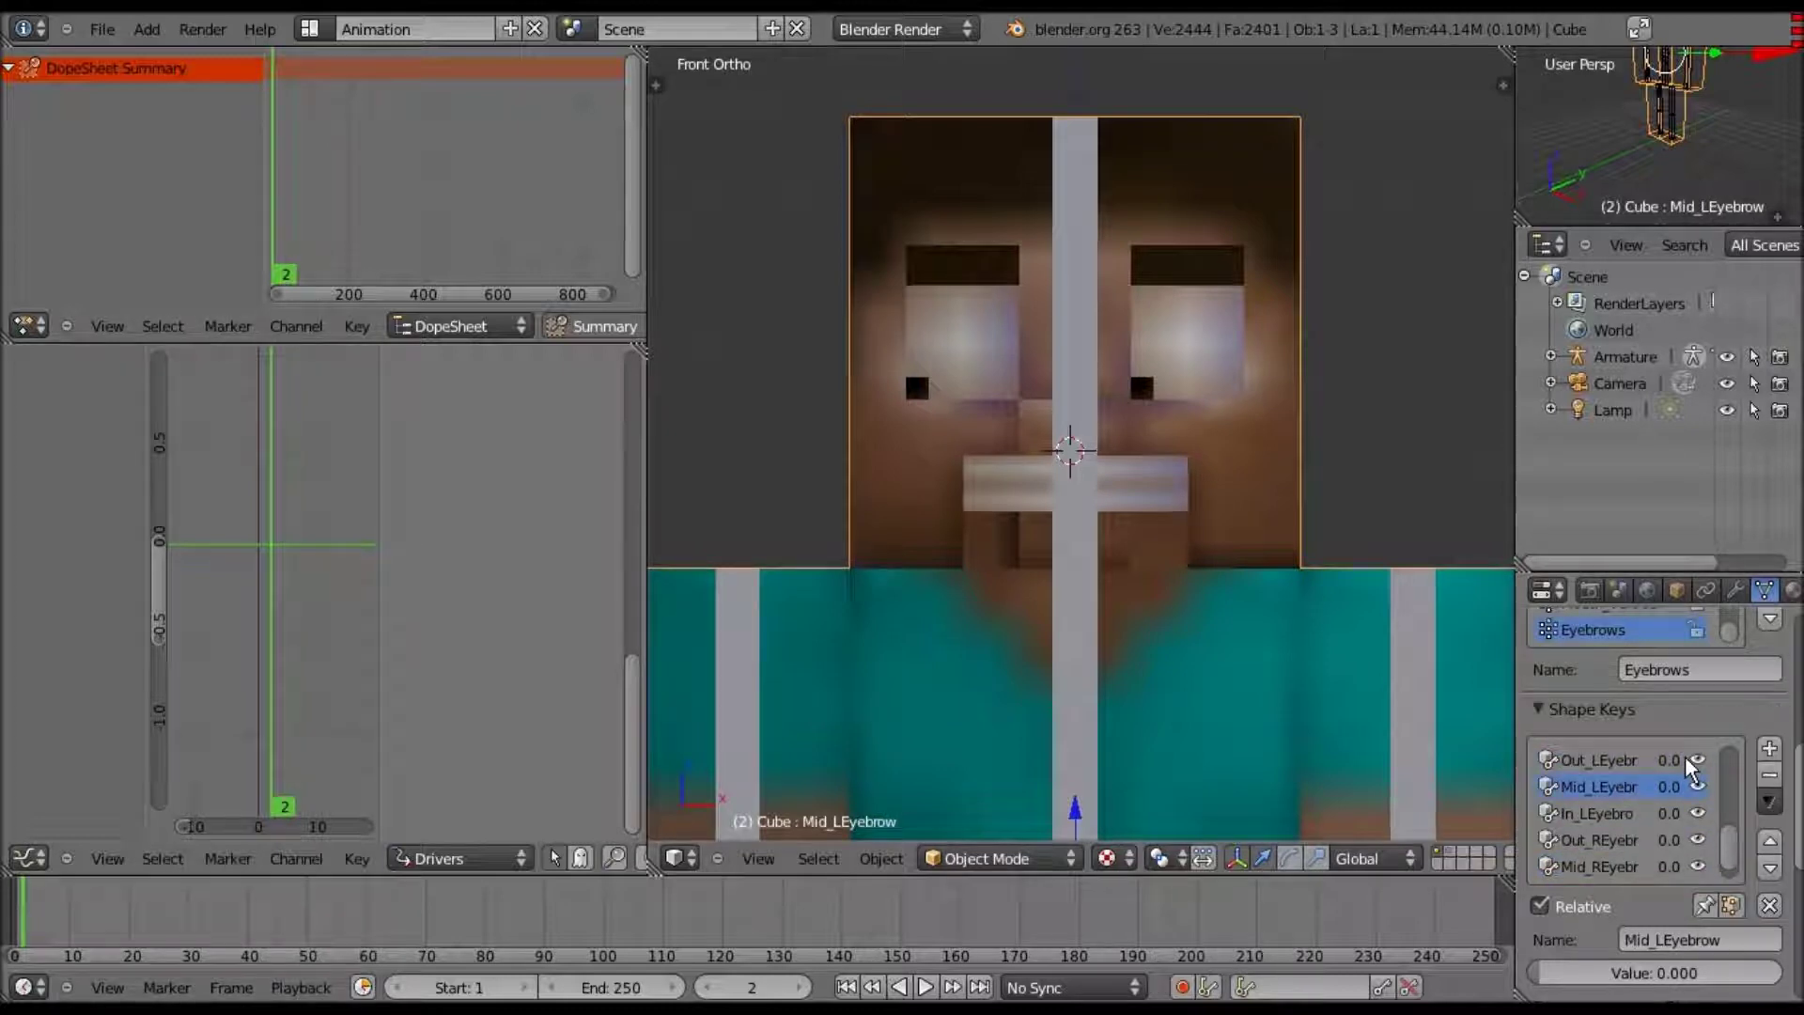
{"action": "left_click", "coordinate": [1644, 759]}
{"action": "scroll", "coordinate": [1595, 813], "scroll_direction": "down", "scroll_amount": 1}
{"action": "scroll", "coordinate": [1595, 825], "scroll_direction": "down", "scroll_amount": 1}
{"action": "left_click", "coordinate": [1597, 845]}
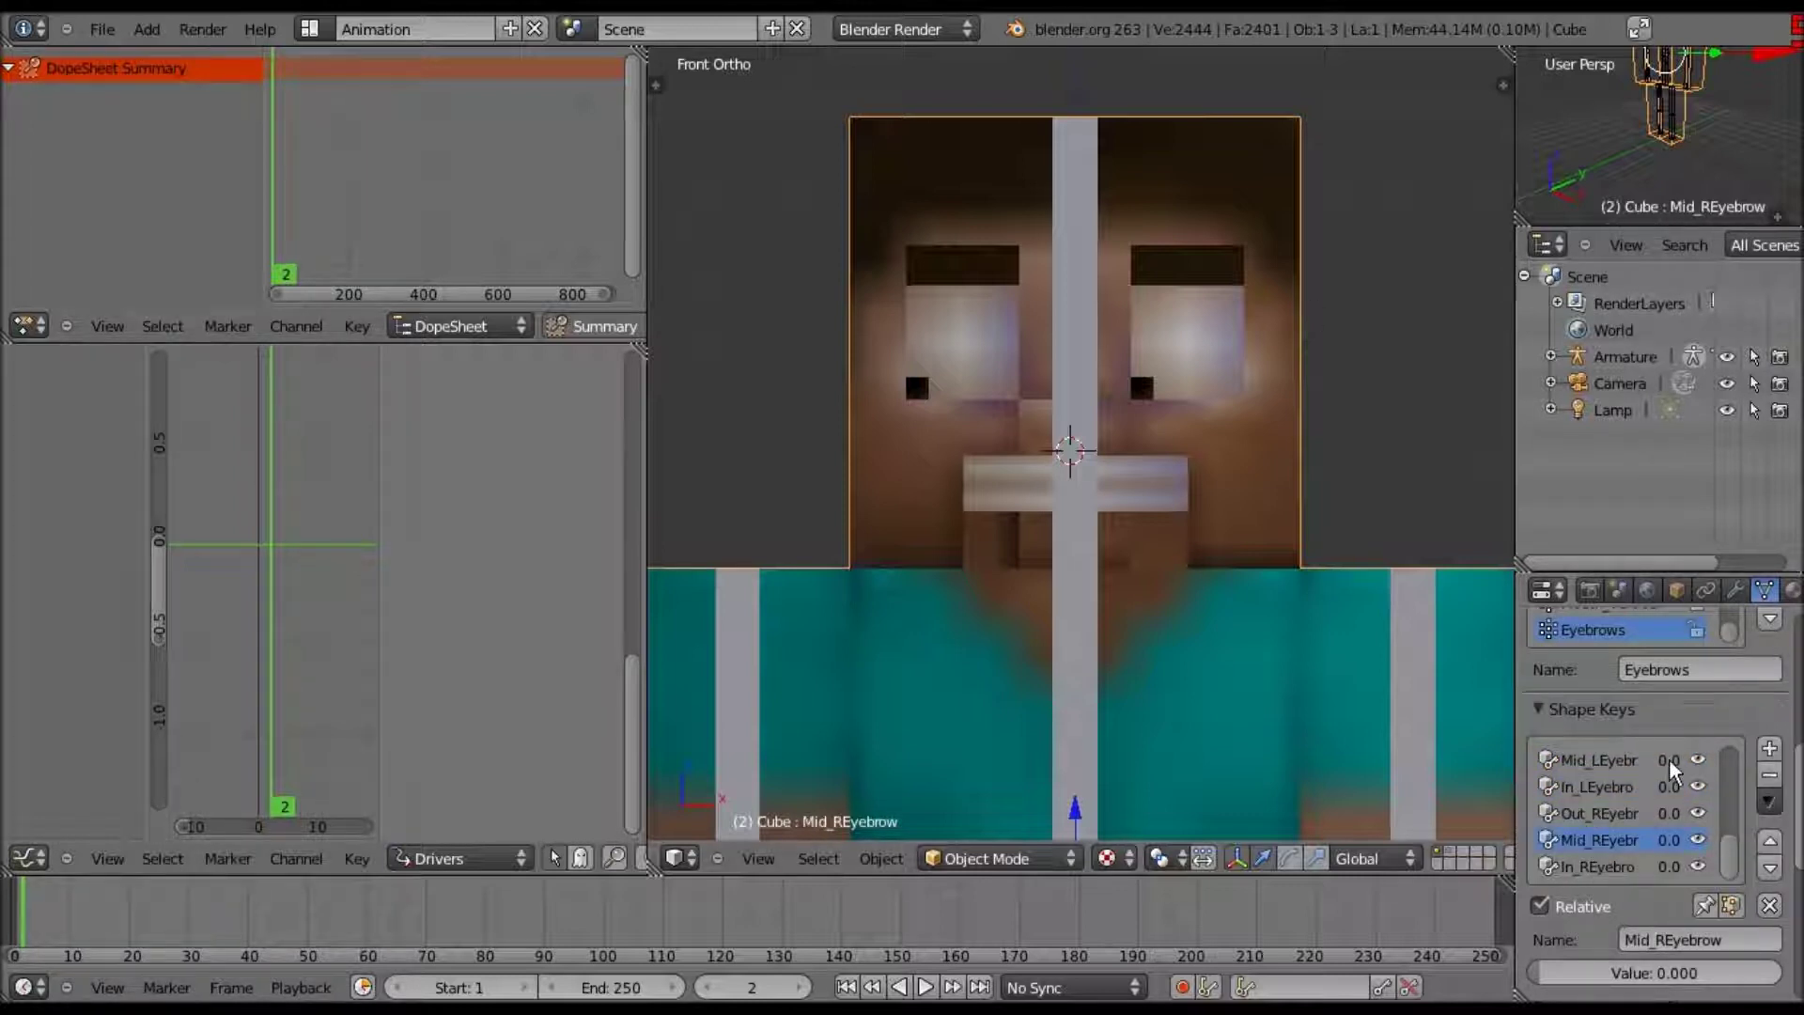
- Test the eyebrow shape keys by varying their values, and undo the change
{"action": "scroll", "coordinate": [1672, 758], "scroll_direction": "up", "scroll_amount": 1}
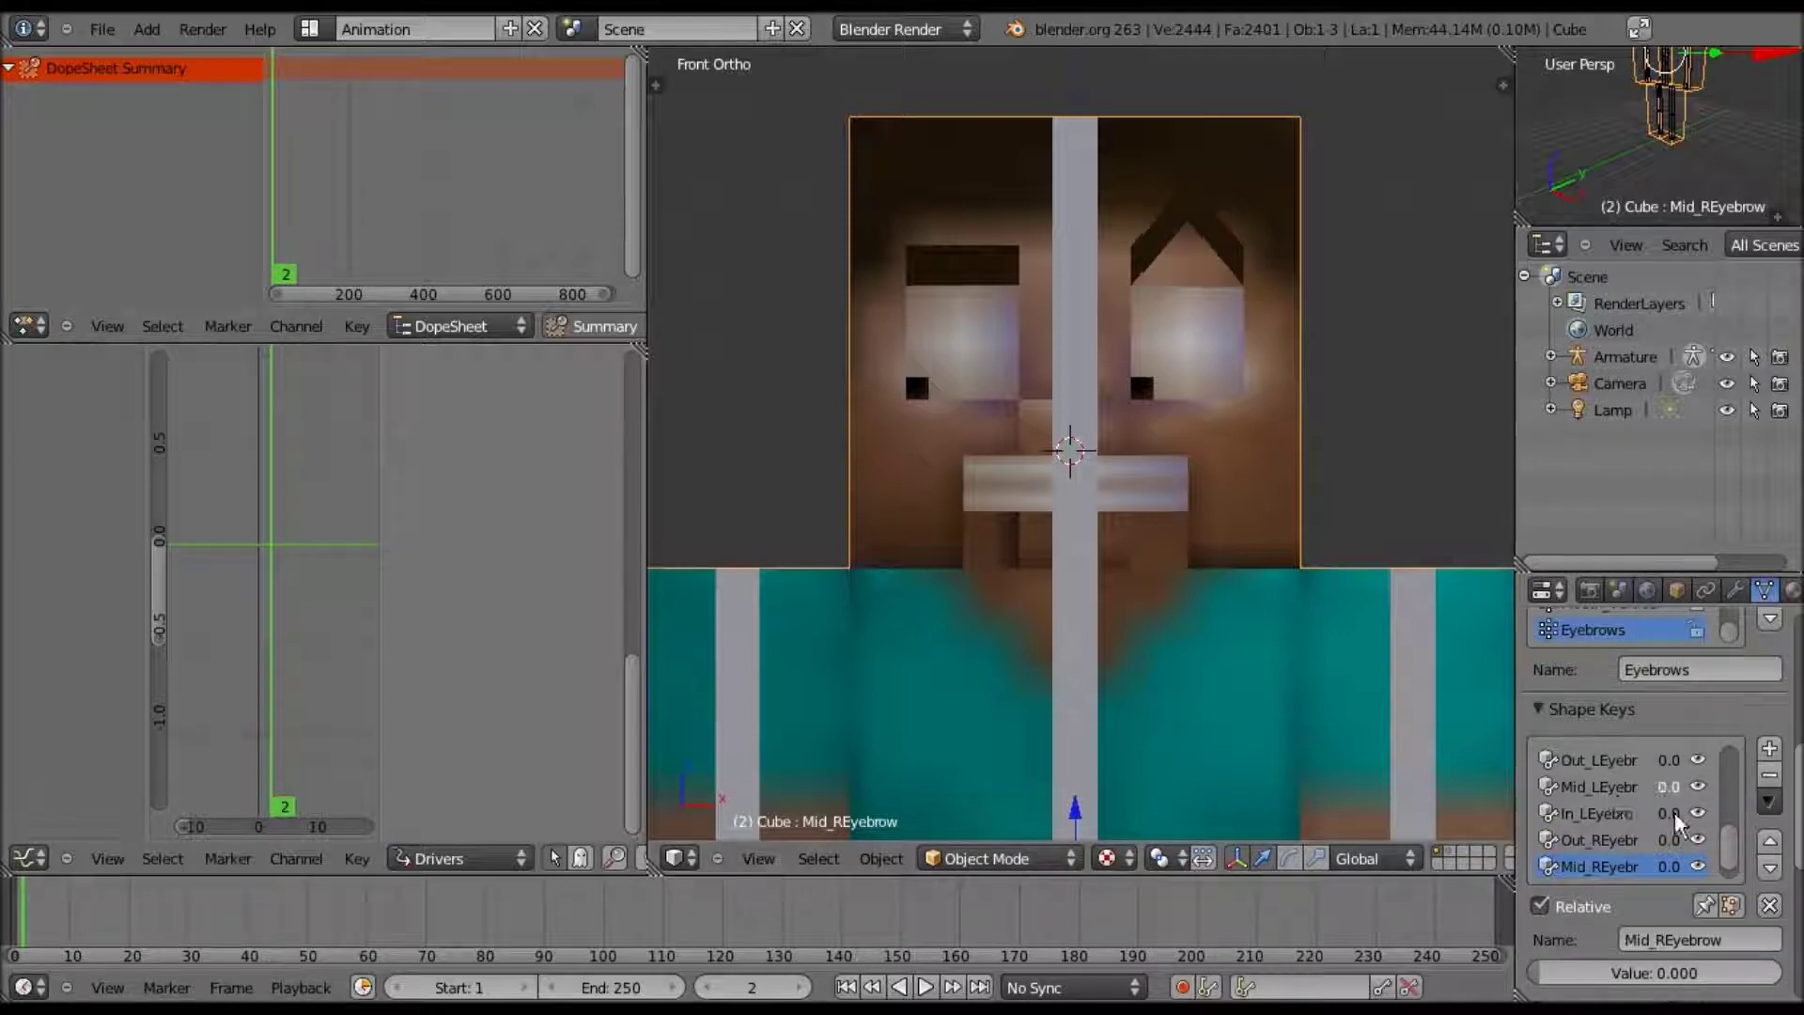
{"action": "left_click_drag", "start_coordinate": [1668, 811], "coordinate": [1537, 836]}
{"action": "key", "text": "ctrl+z"}
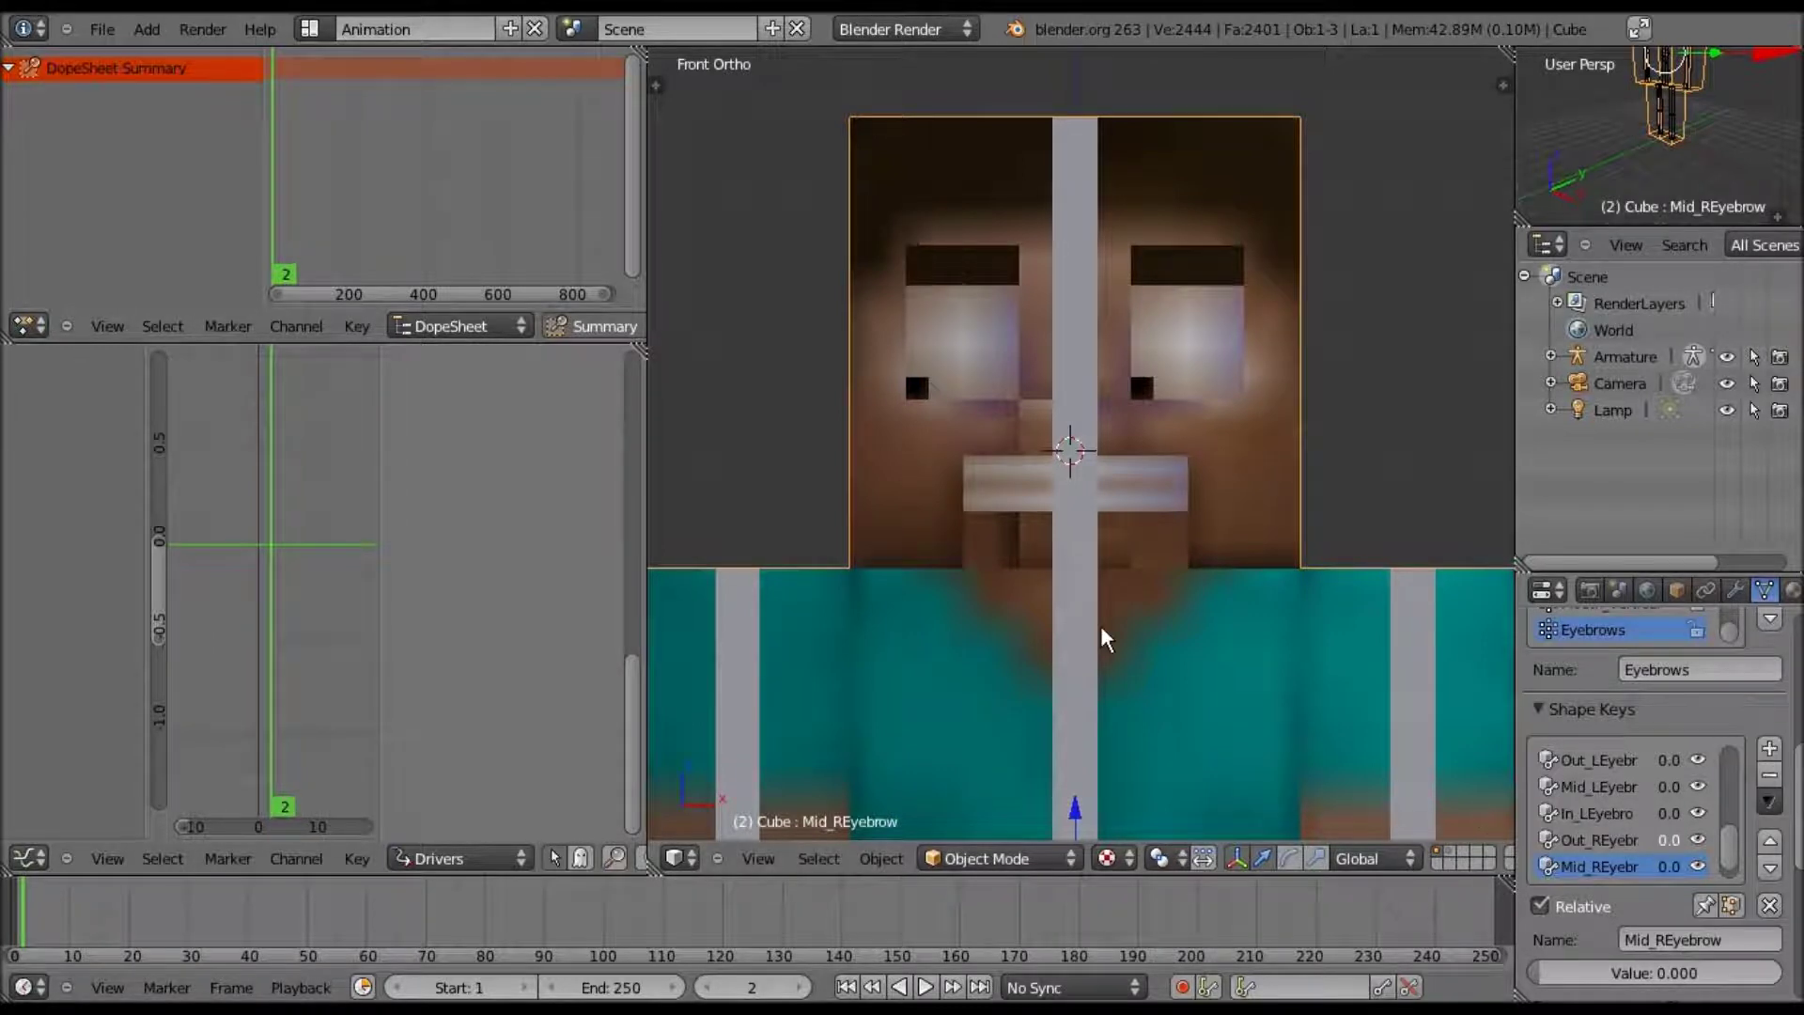
- Select the lamp above the character and move it to the second layer
{"action": "scroll", "coordinate": [1100, 624], "scroll_direction": "down", "scroll_amount": 2}
{"action": "scroll", "coordinate": [1090, 676], "scroll_direction": "down", "scroll_amount": 3}
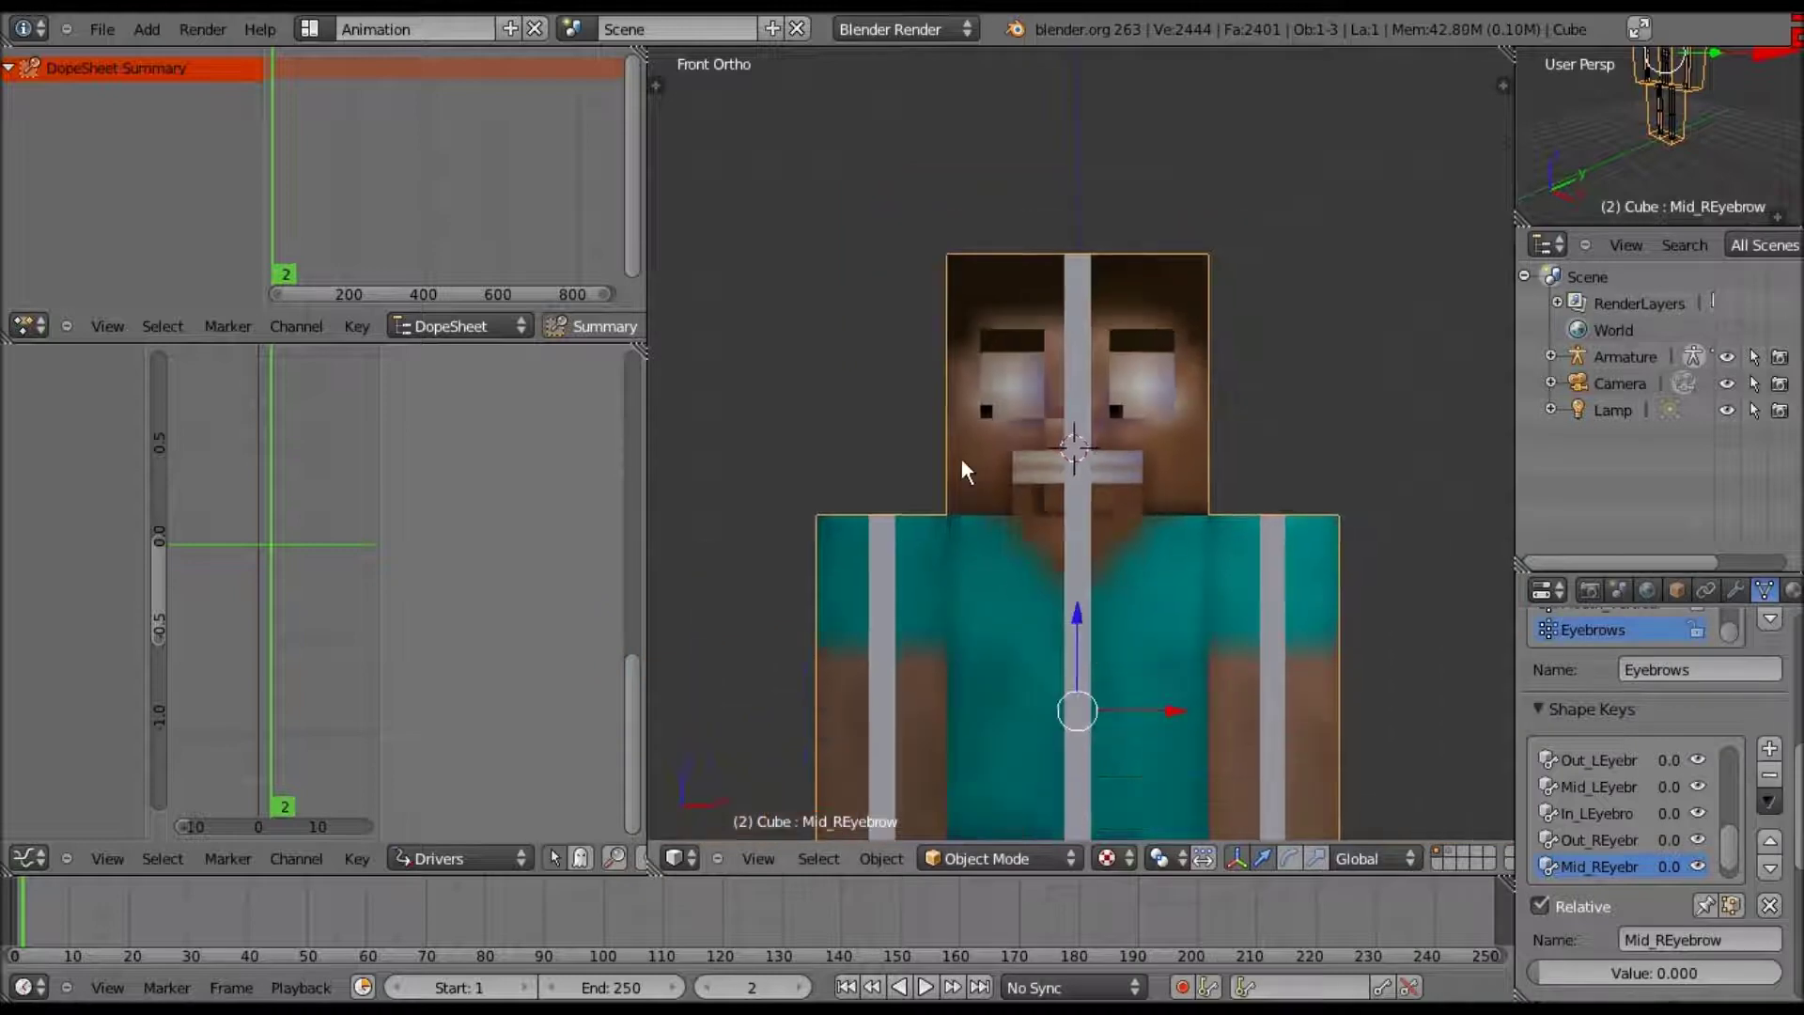
{"action": "middle_click_drag", "start_coordinate": [1133, 906], "coordinate": [1076, 909], "text": "shift"}
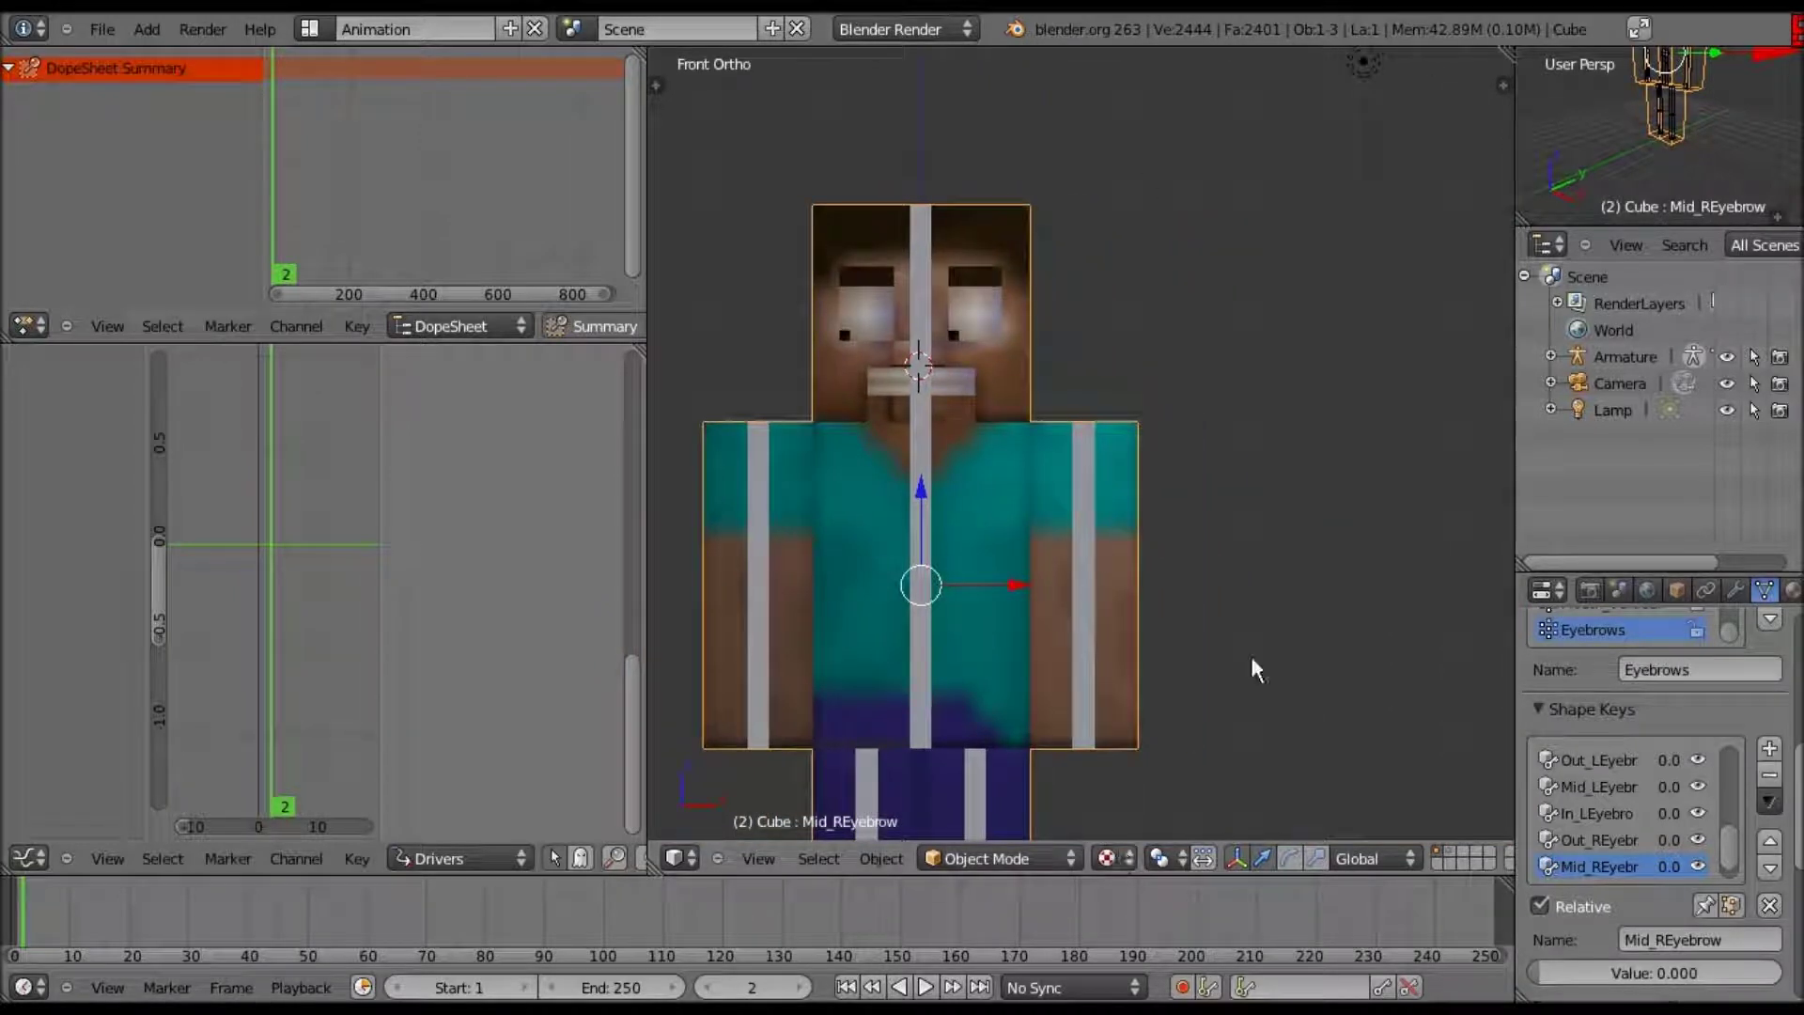
{"action": "scroll", "coordinate": [1249, 656], "scroll_direction": "down", "scroll_amount": 2}
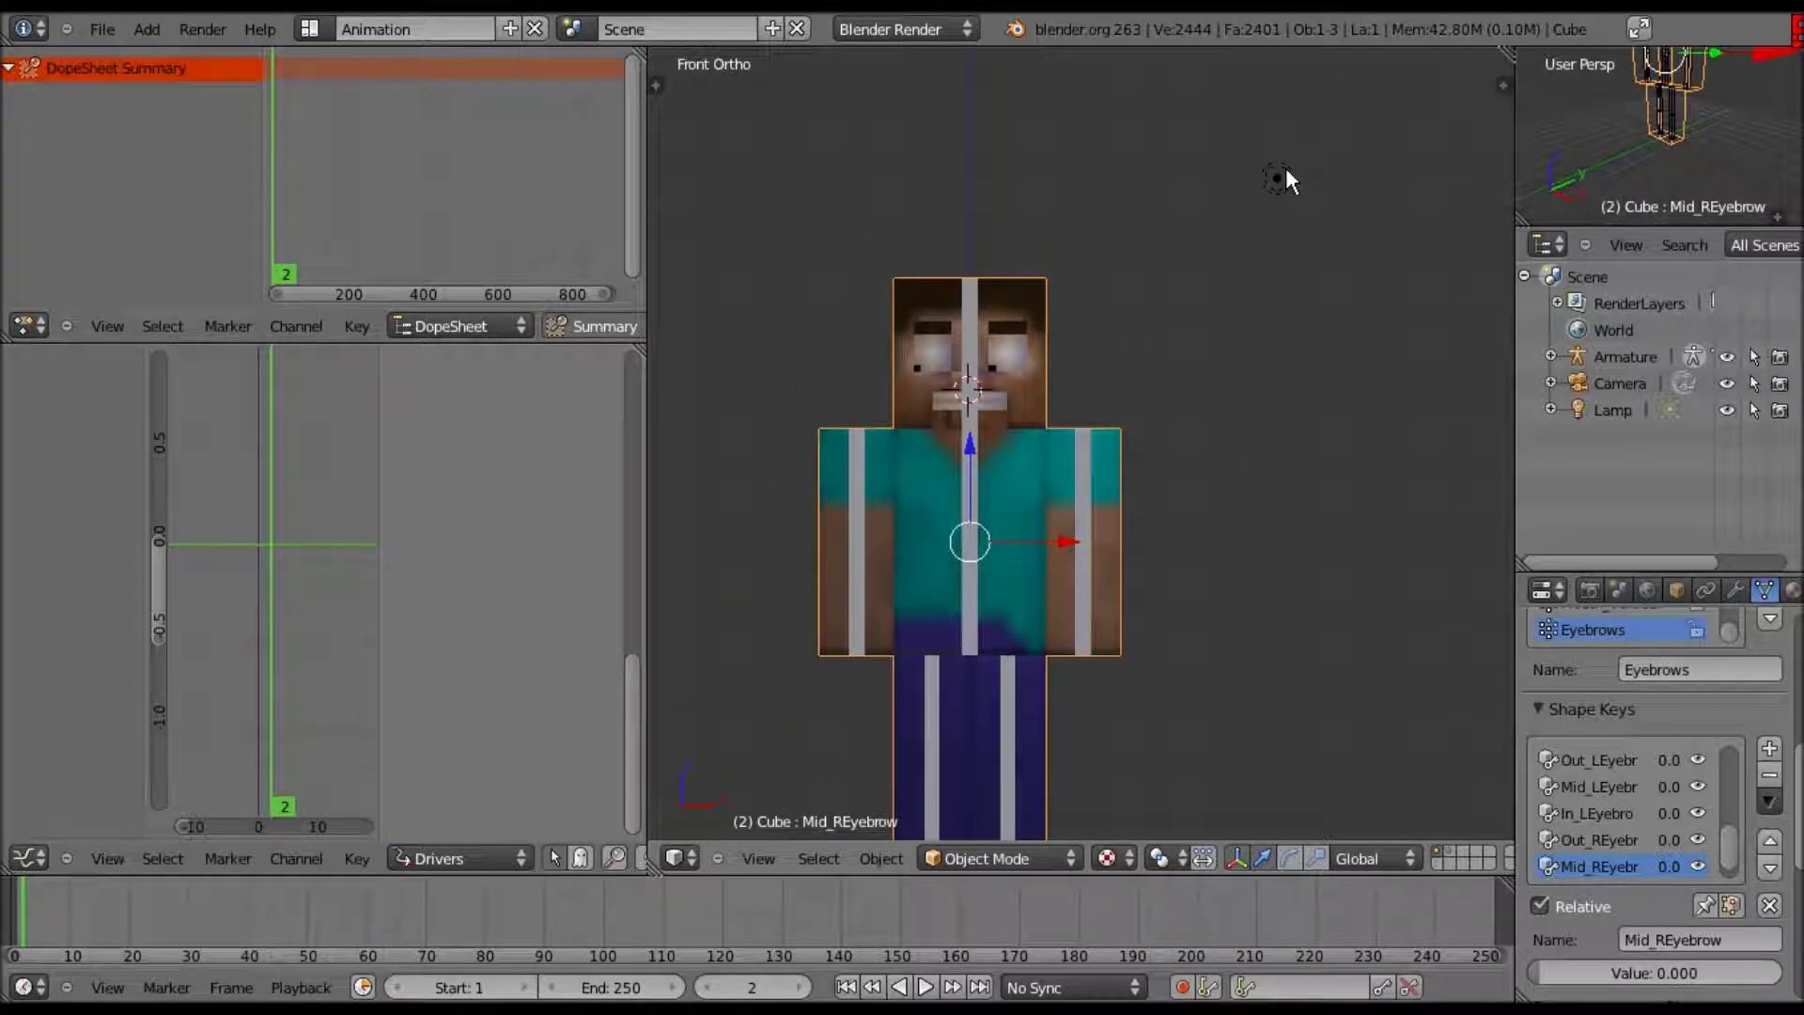
{"action": "right_click", "coordinate": [1283, 172]}
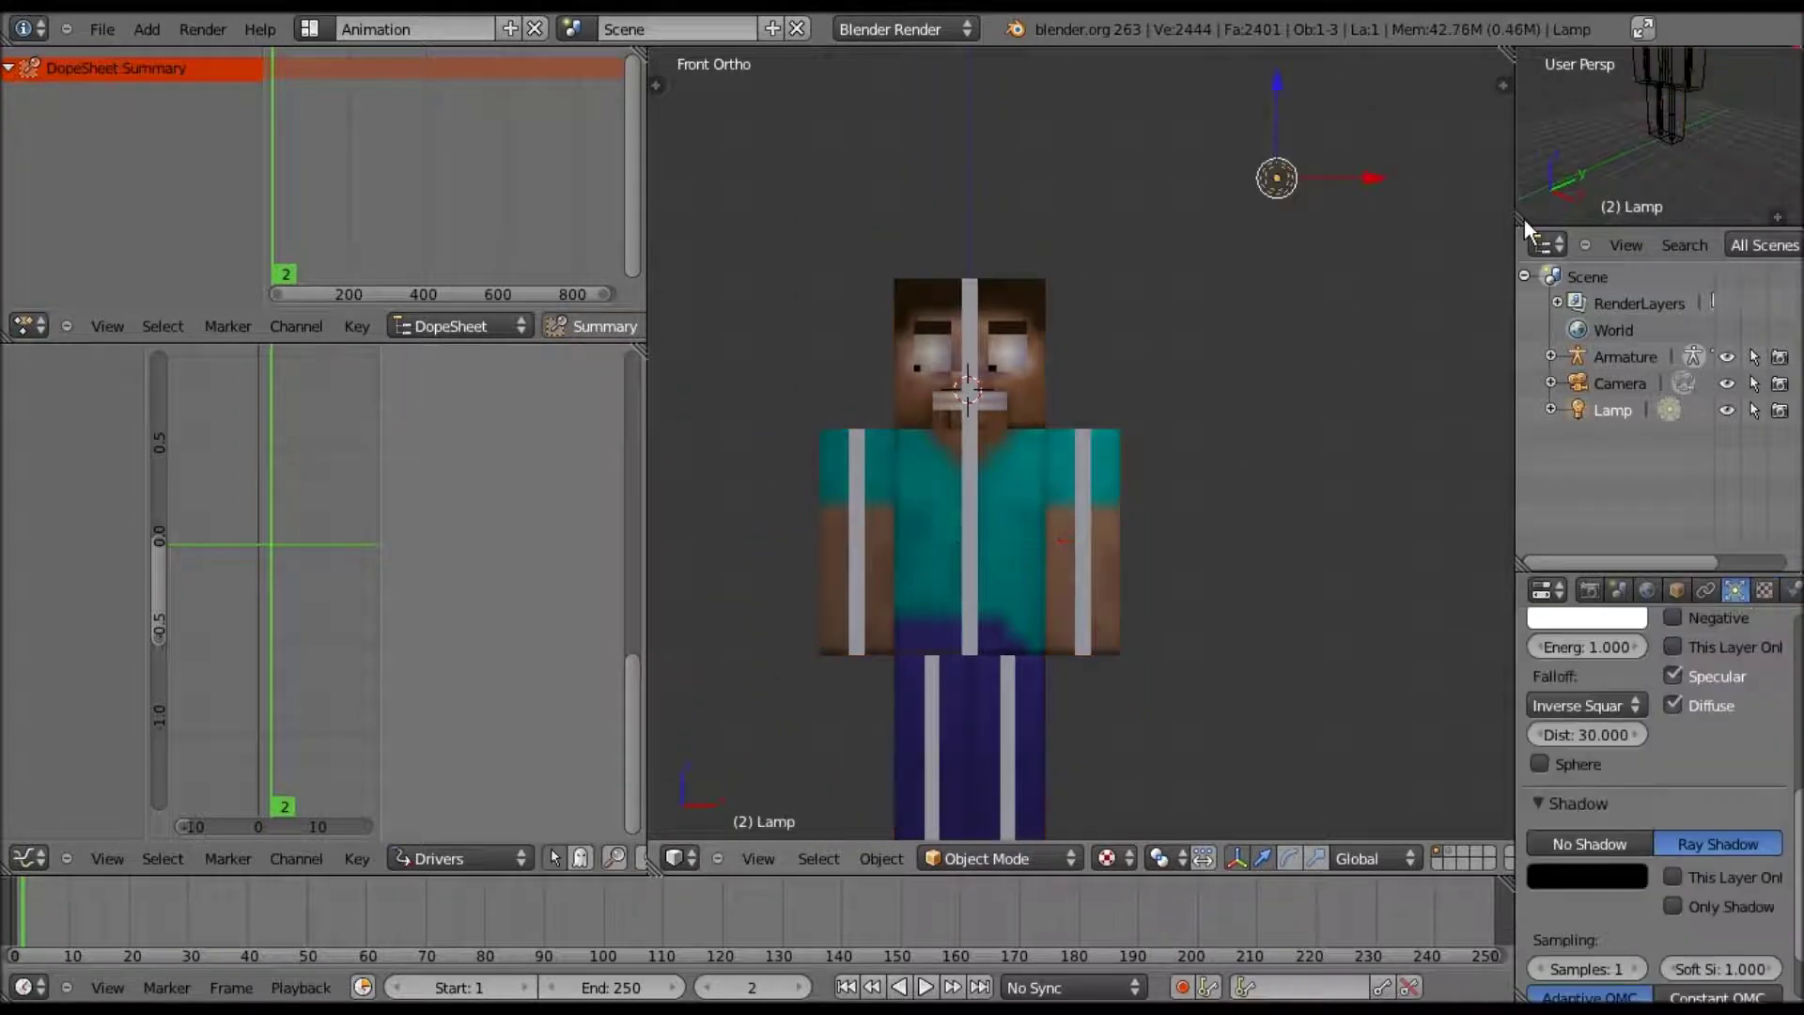
{"action": "key", "text": "m"}
{"action": "left_click", "coordinate": [1515, 218]}
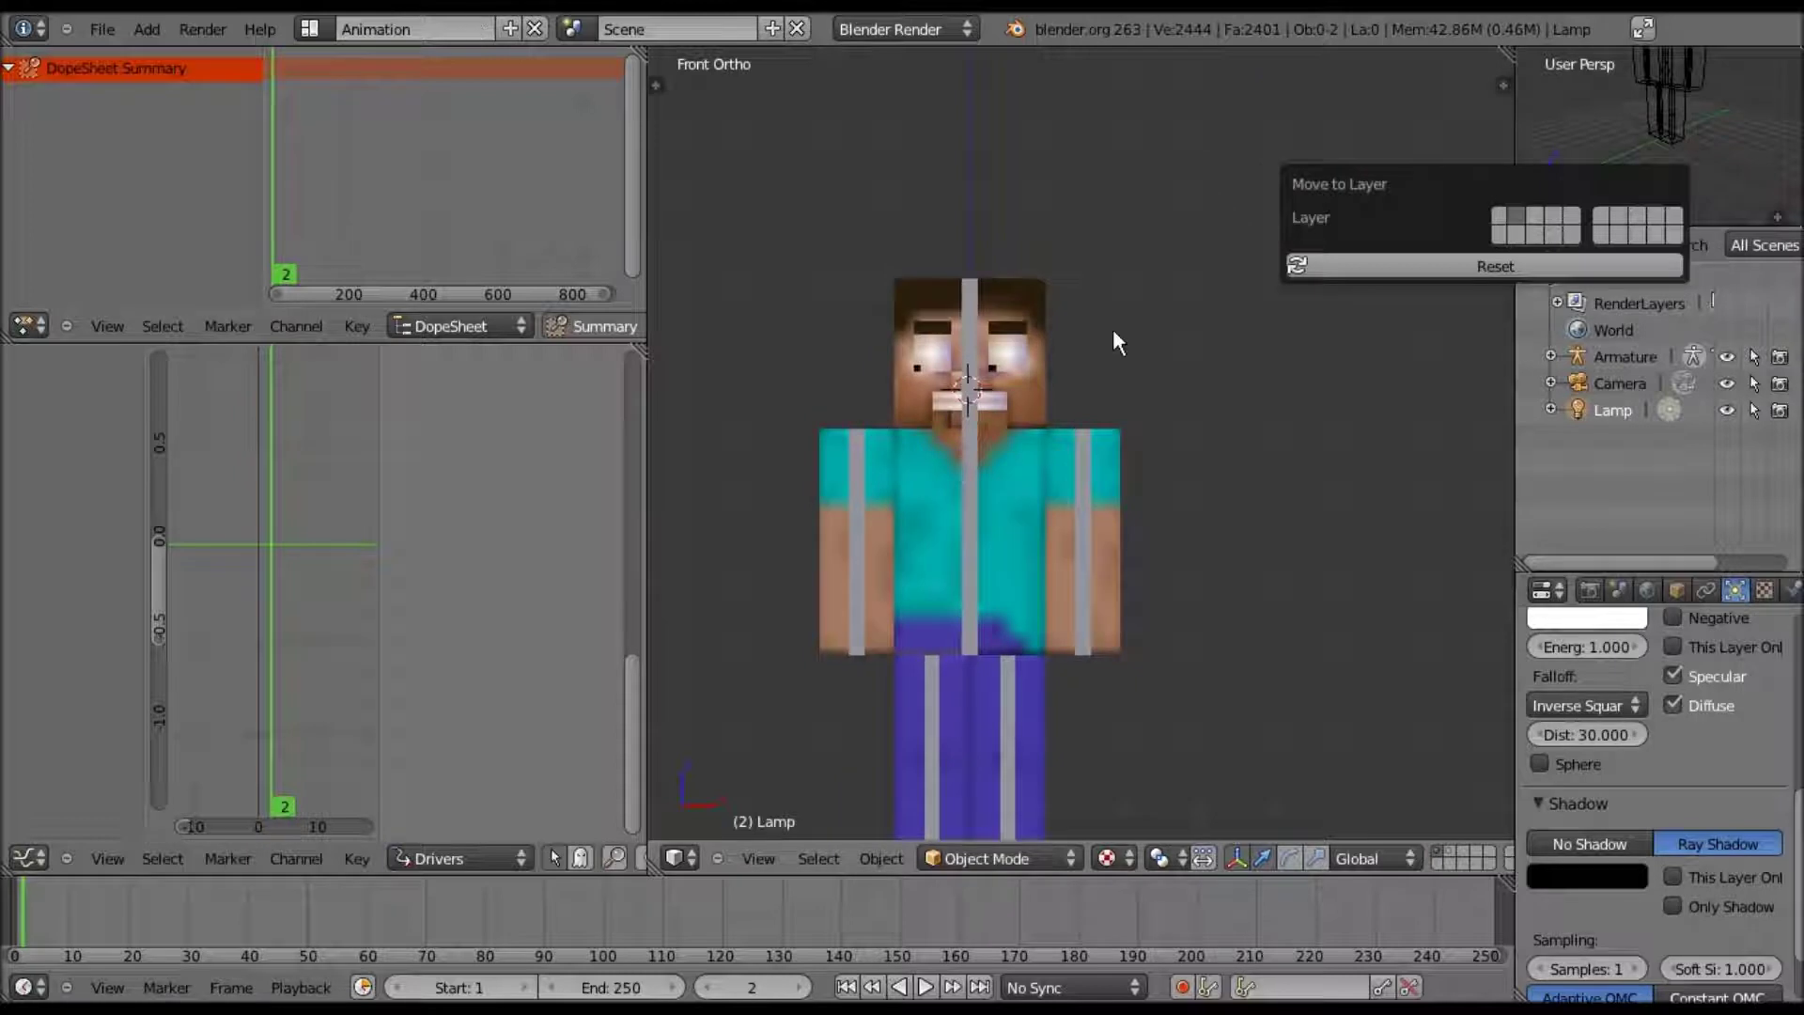
{"action": "scroll", "coordinate": [1294, 814], "scroll_direction": "down", "scroll_amount": 2}
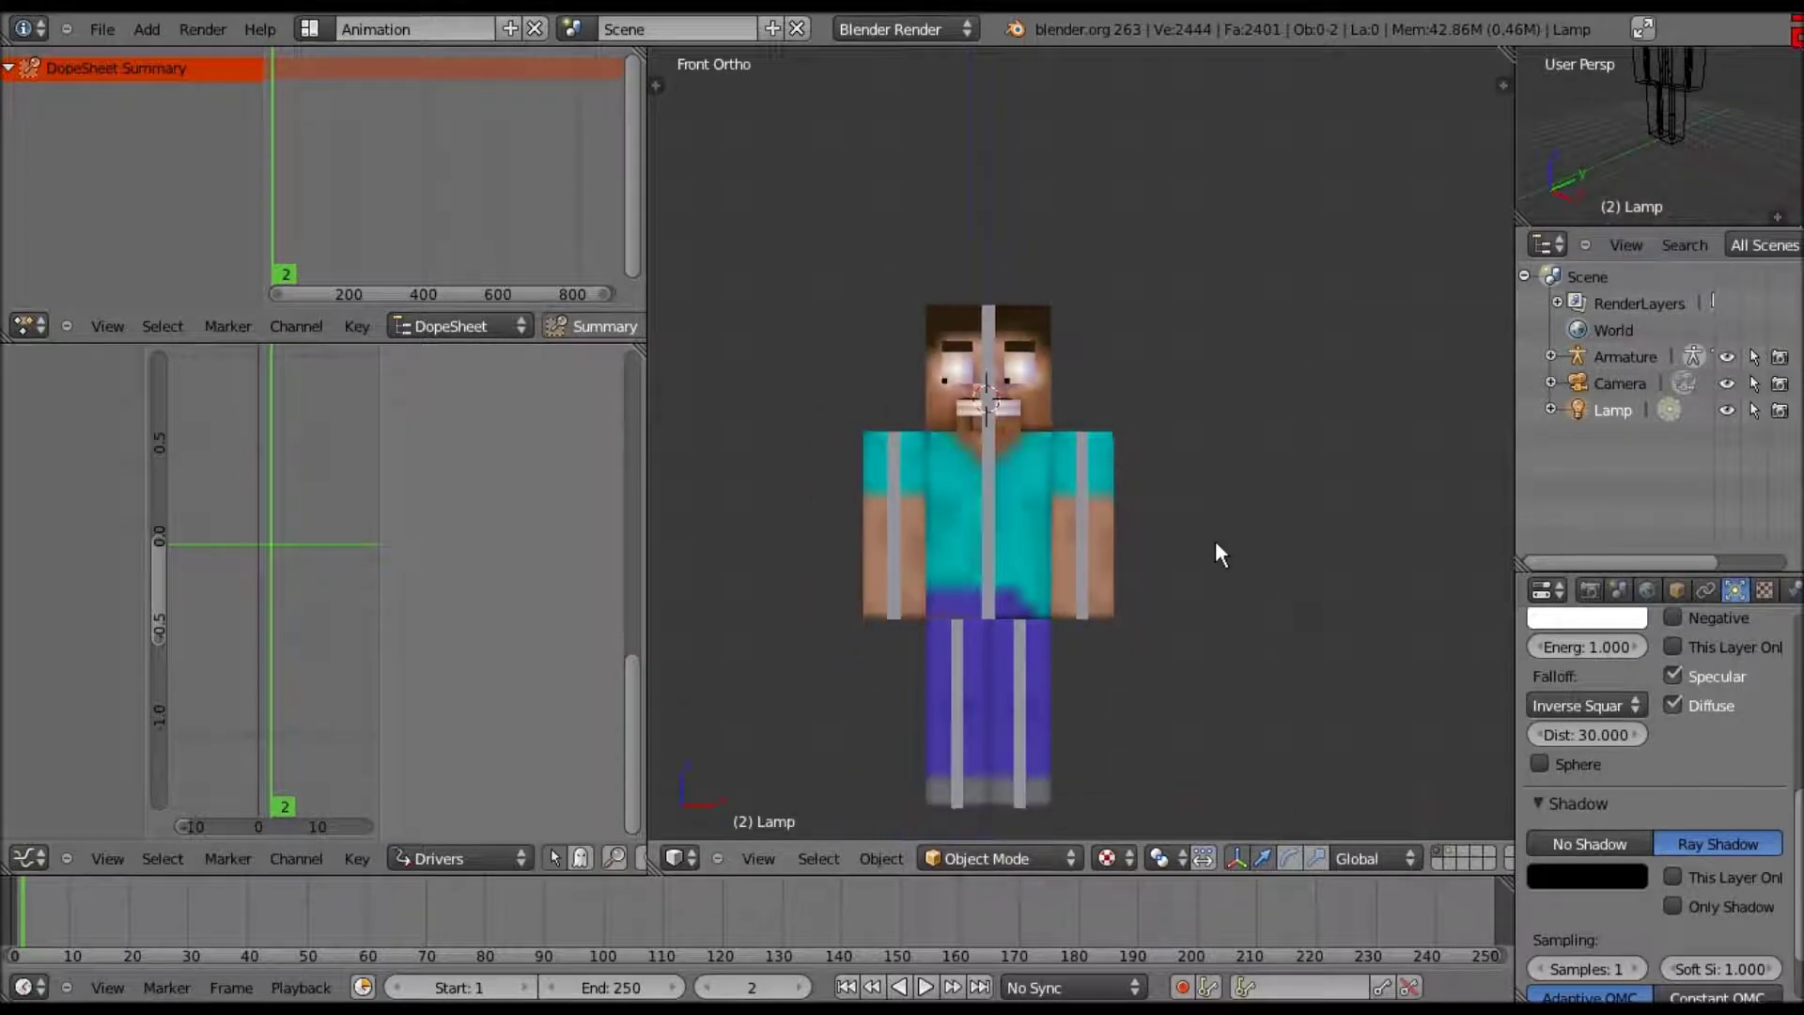
- Add an empty and move it 4 units along X so it stands beside the character's head
{"action": "scroll", "coordinate": [1124, 526], "scroll_direction": "up", "scroll_amount": 2}
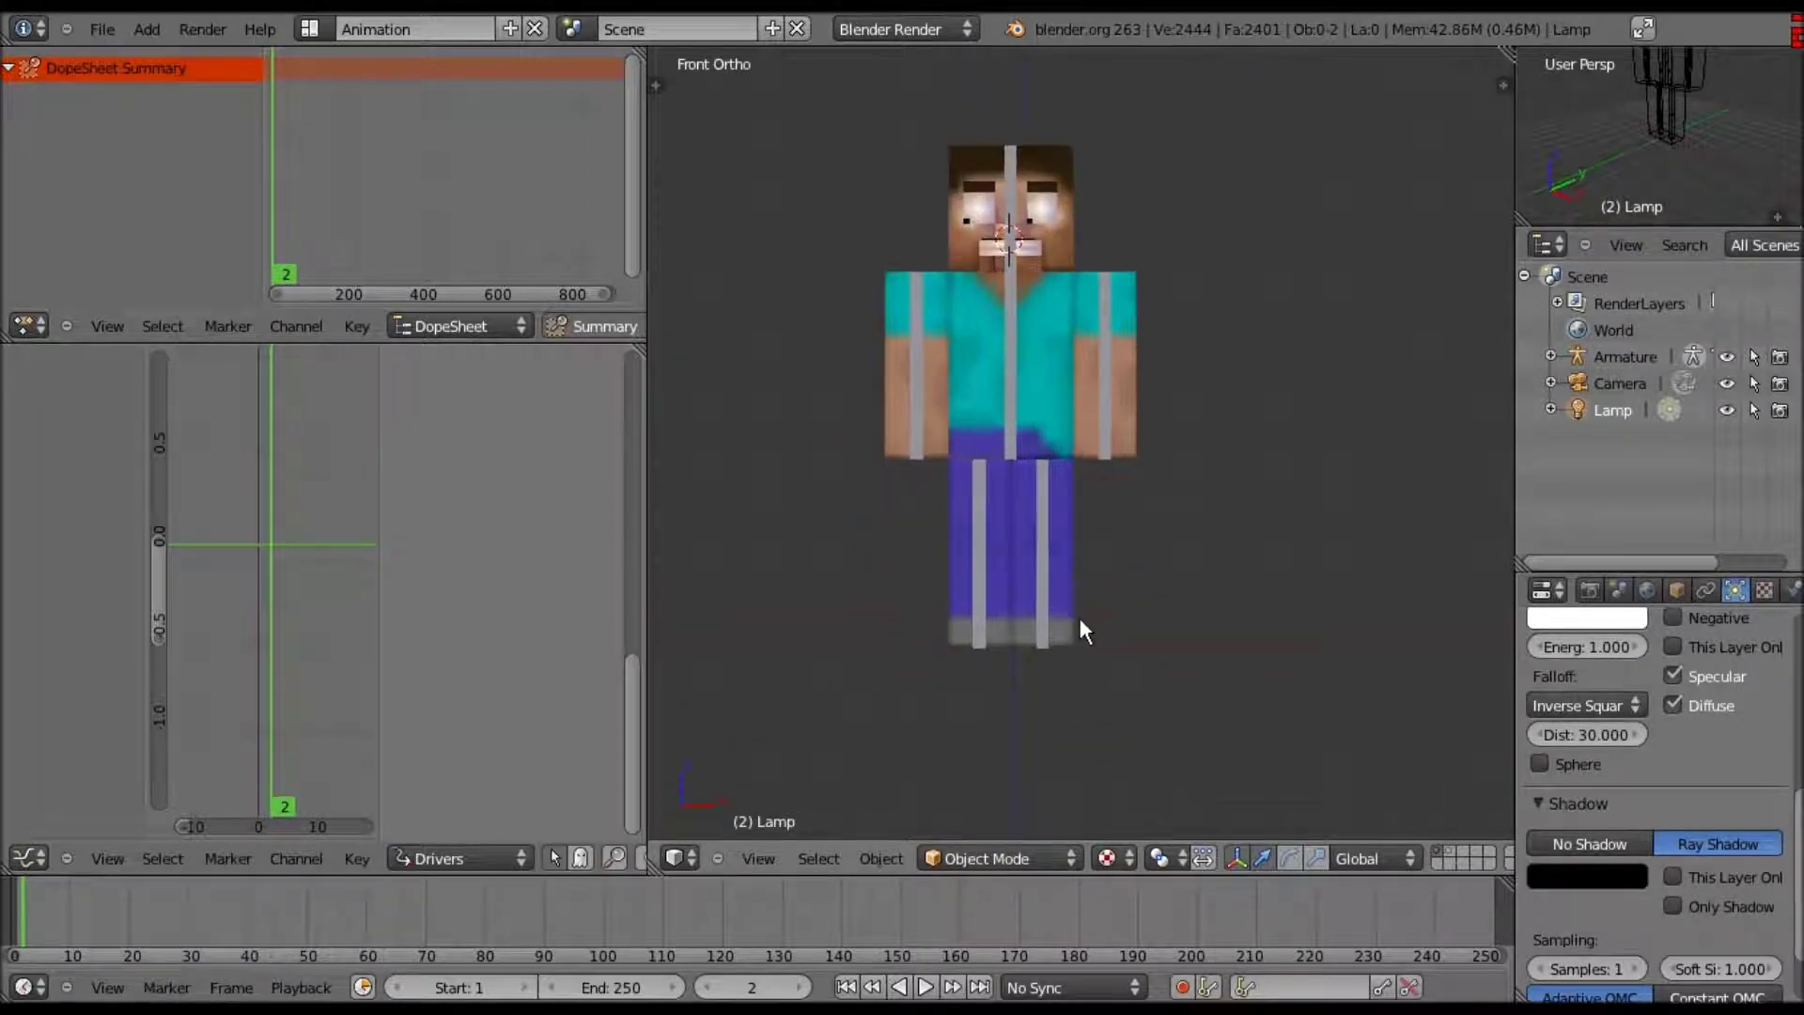
{"action": "middle_click_drag", "start_coordinate": [1000, 500], "coordinate": [1015, 663], "text": "shift"}
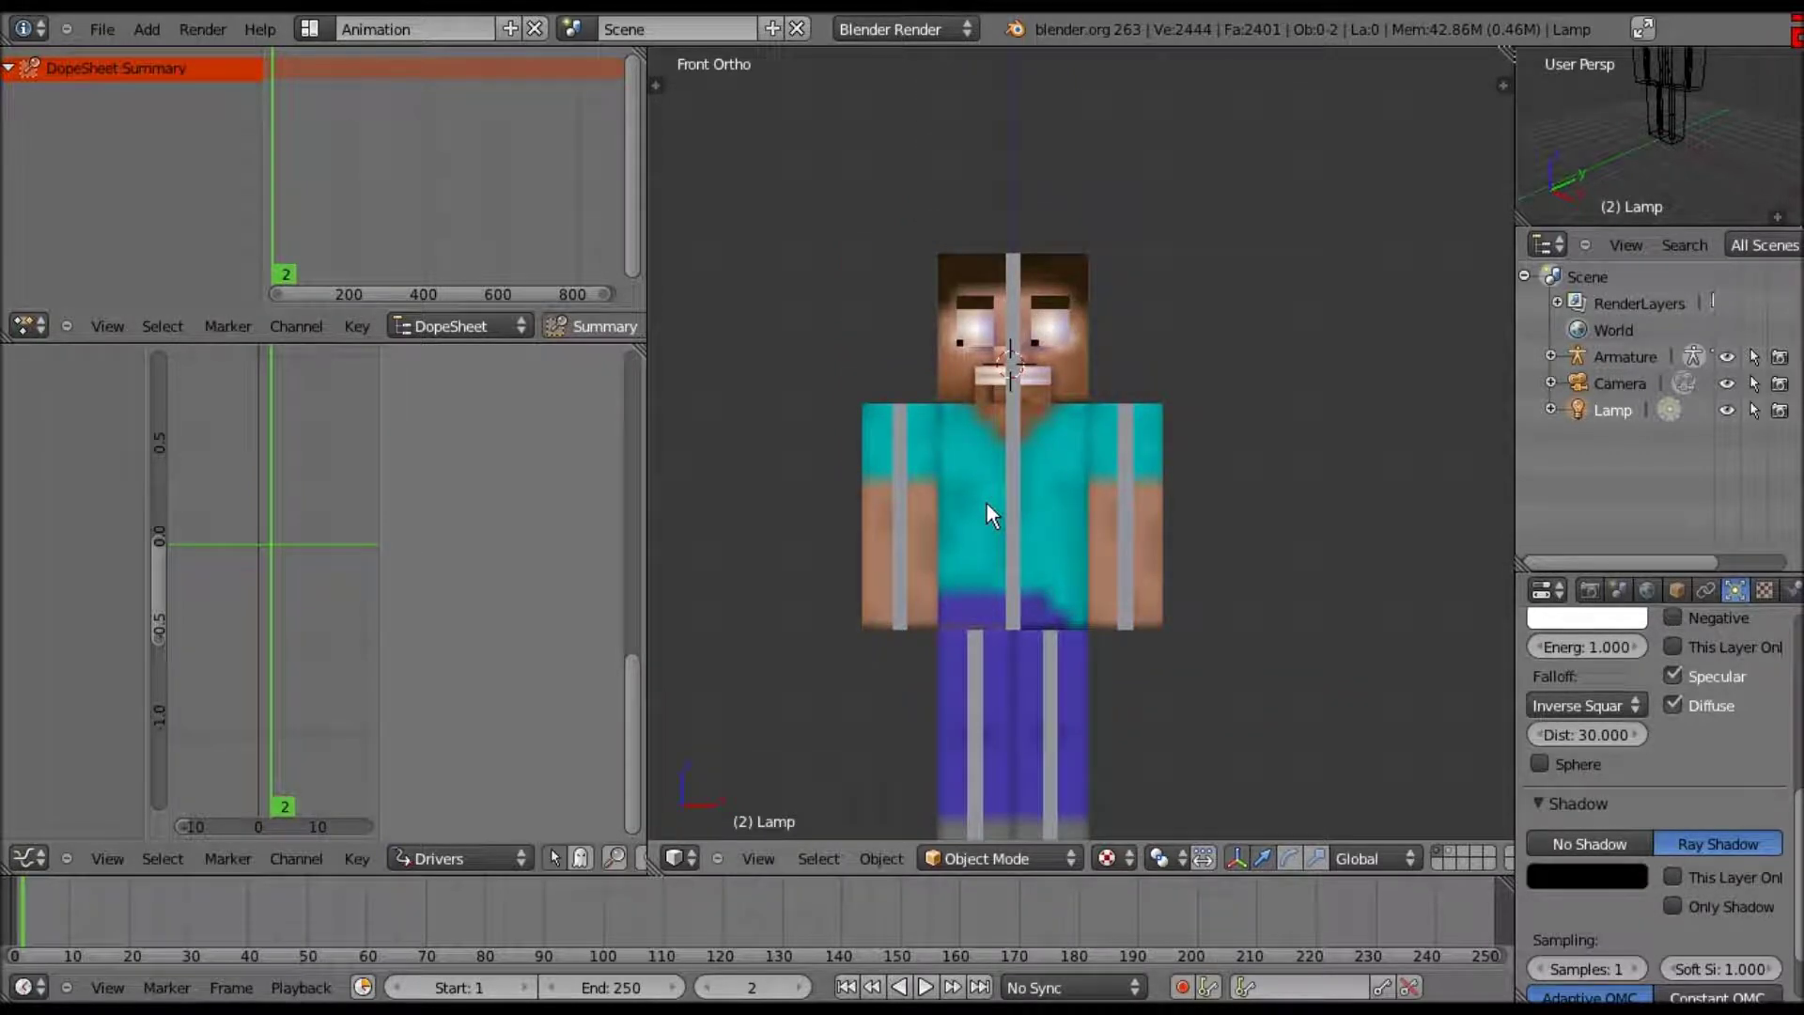
{"action": "key", "text": "shift+a"}
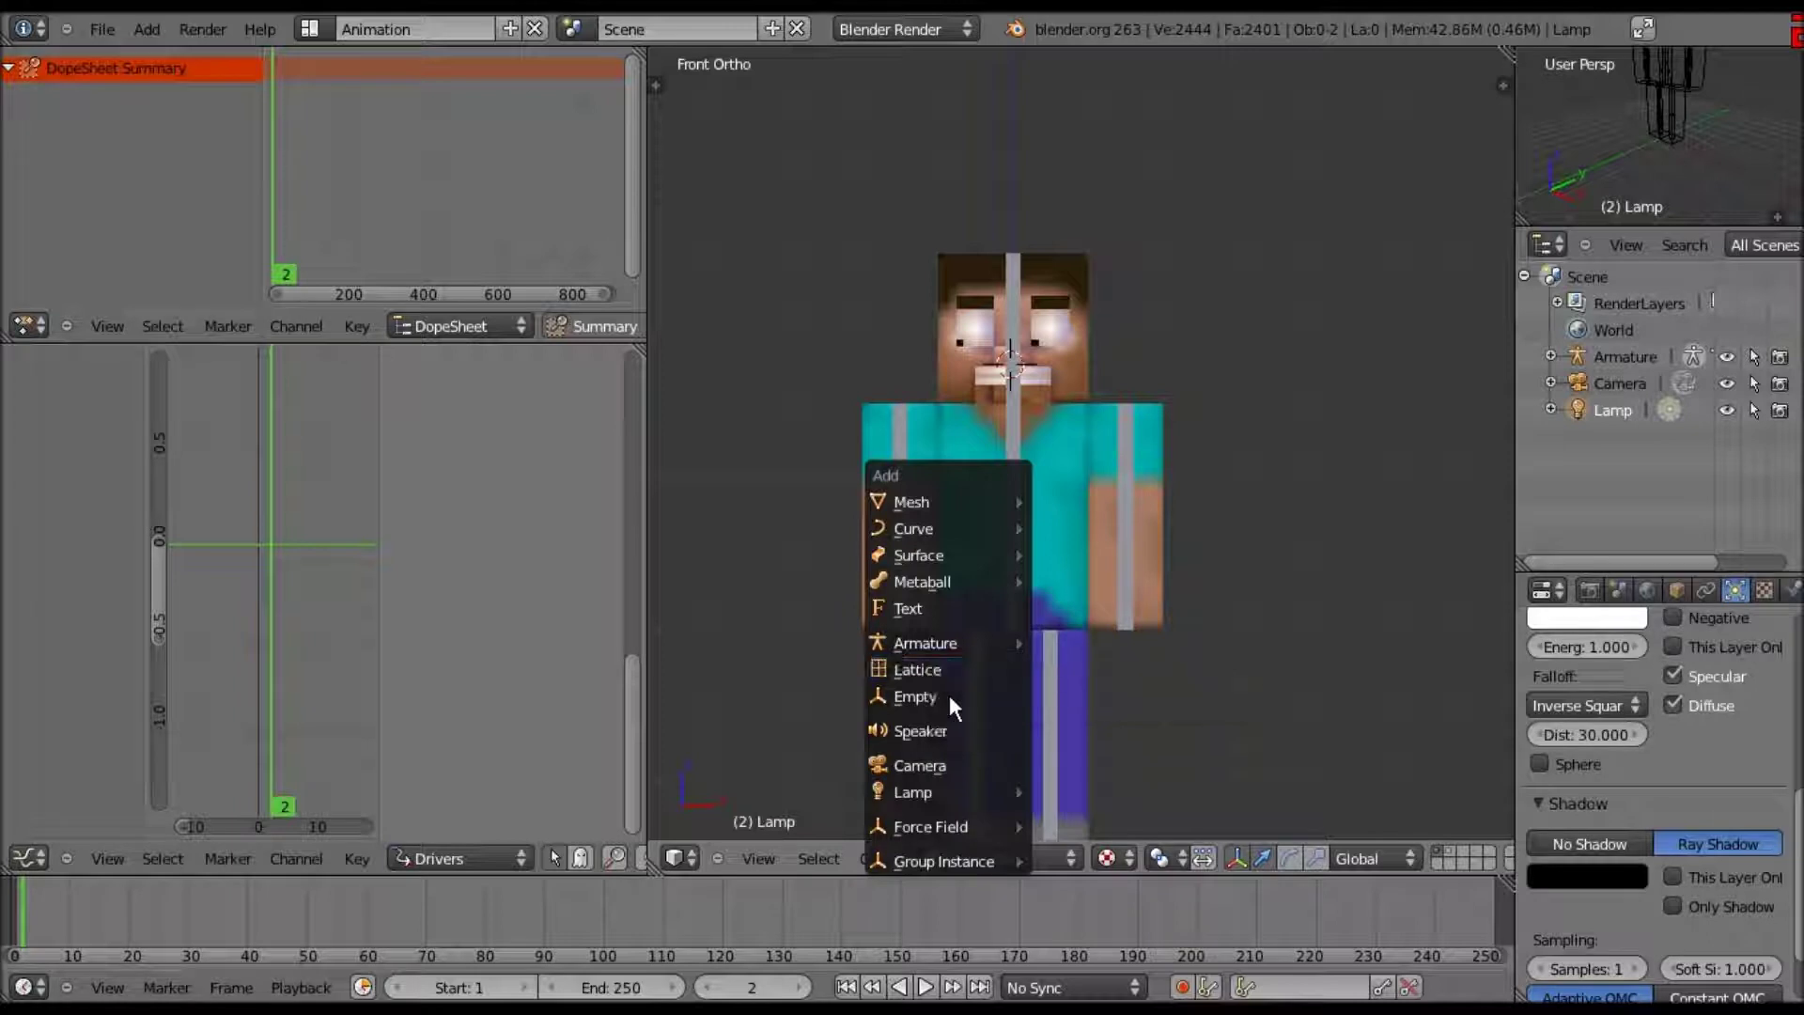
{"action": "key", "text": "Return"}
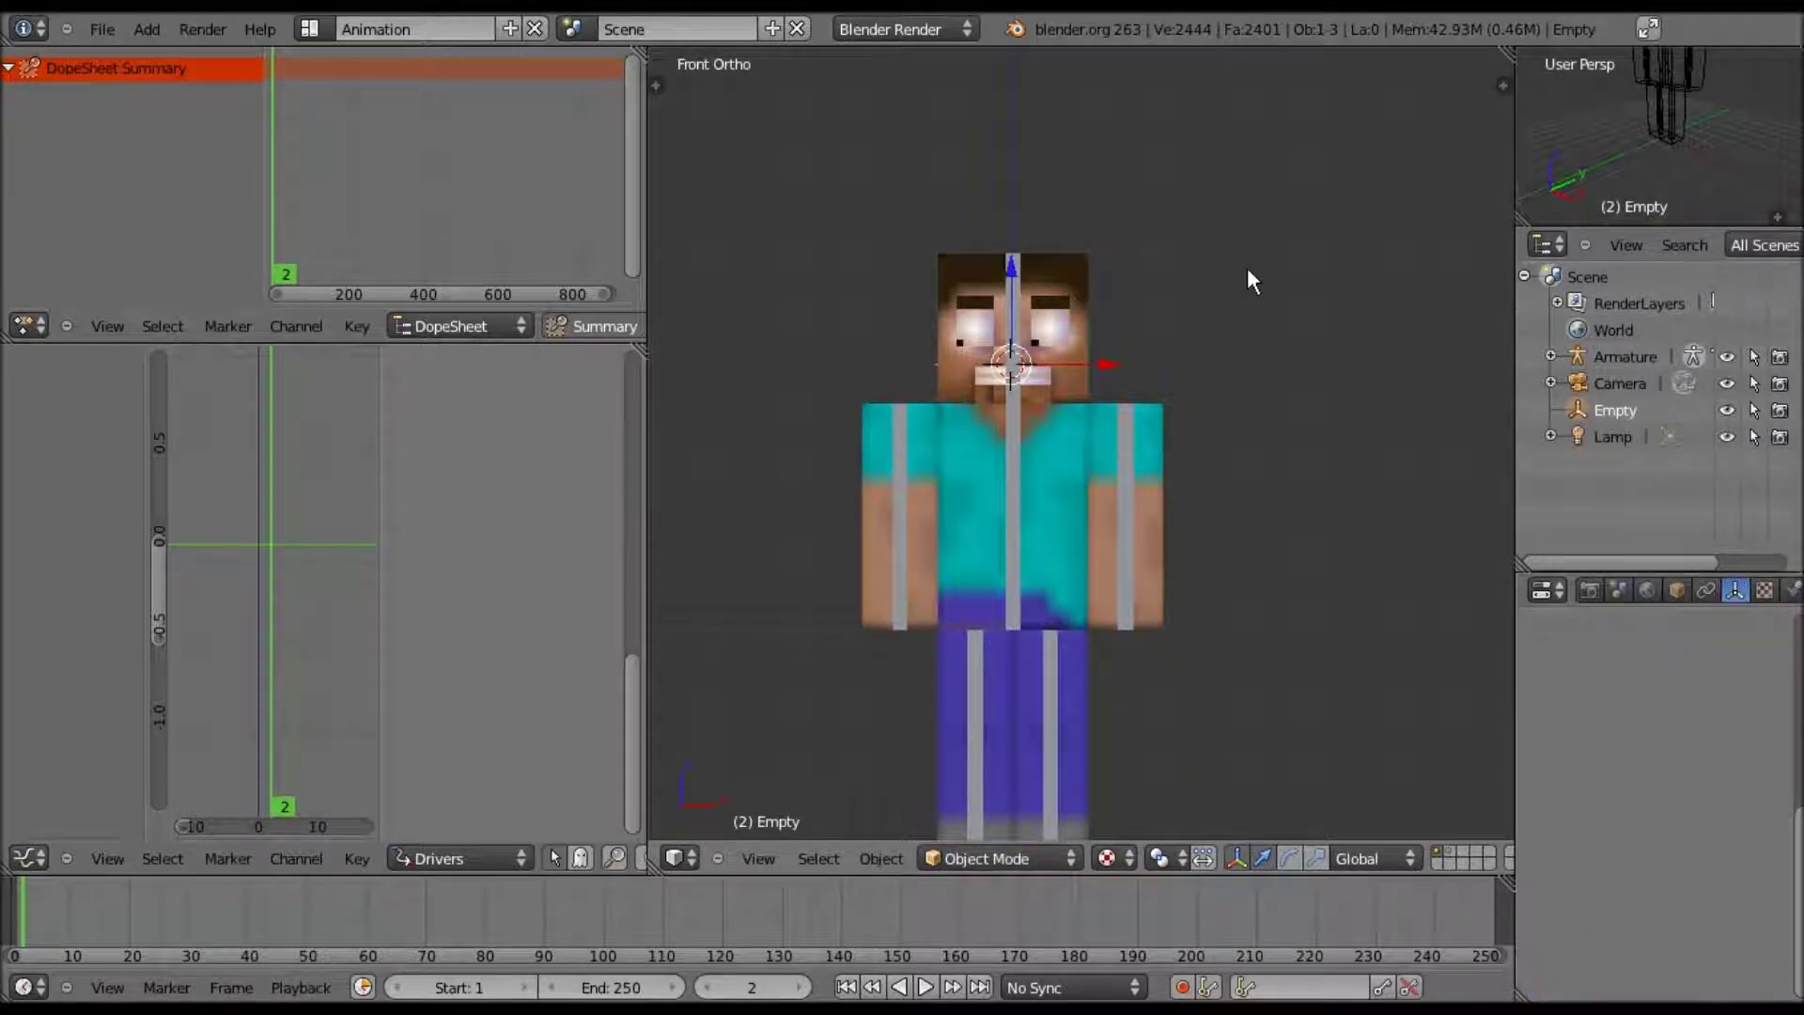
{"action": "key", "text": "g"}
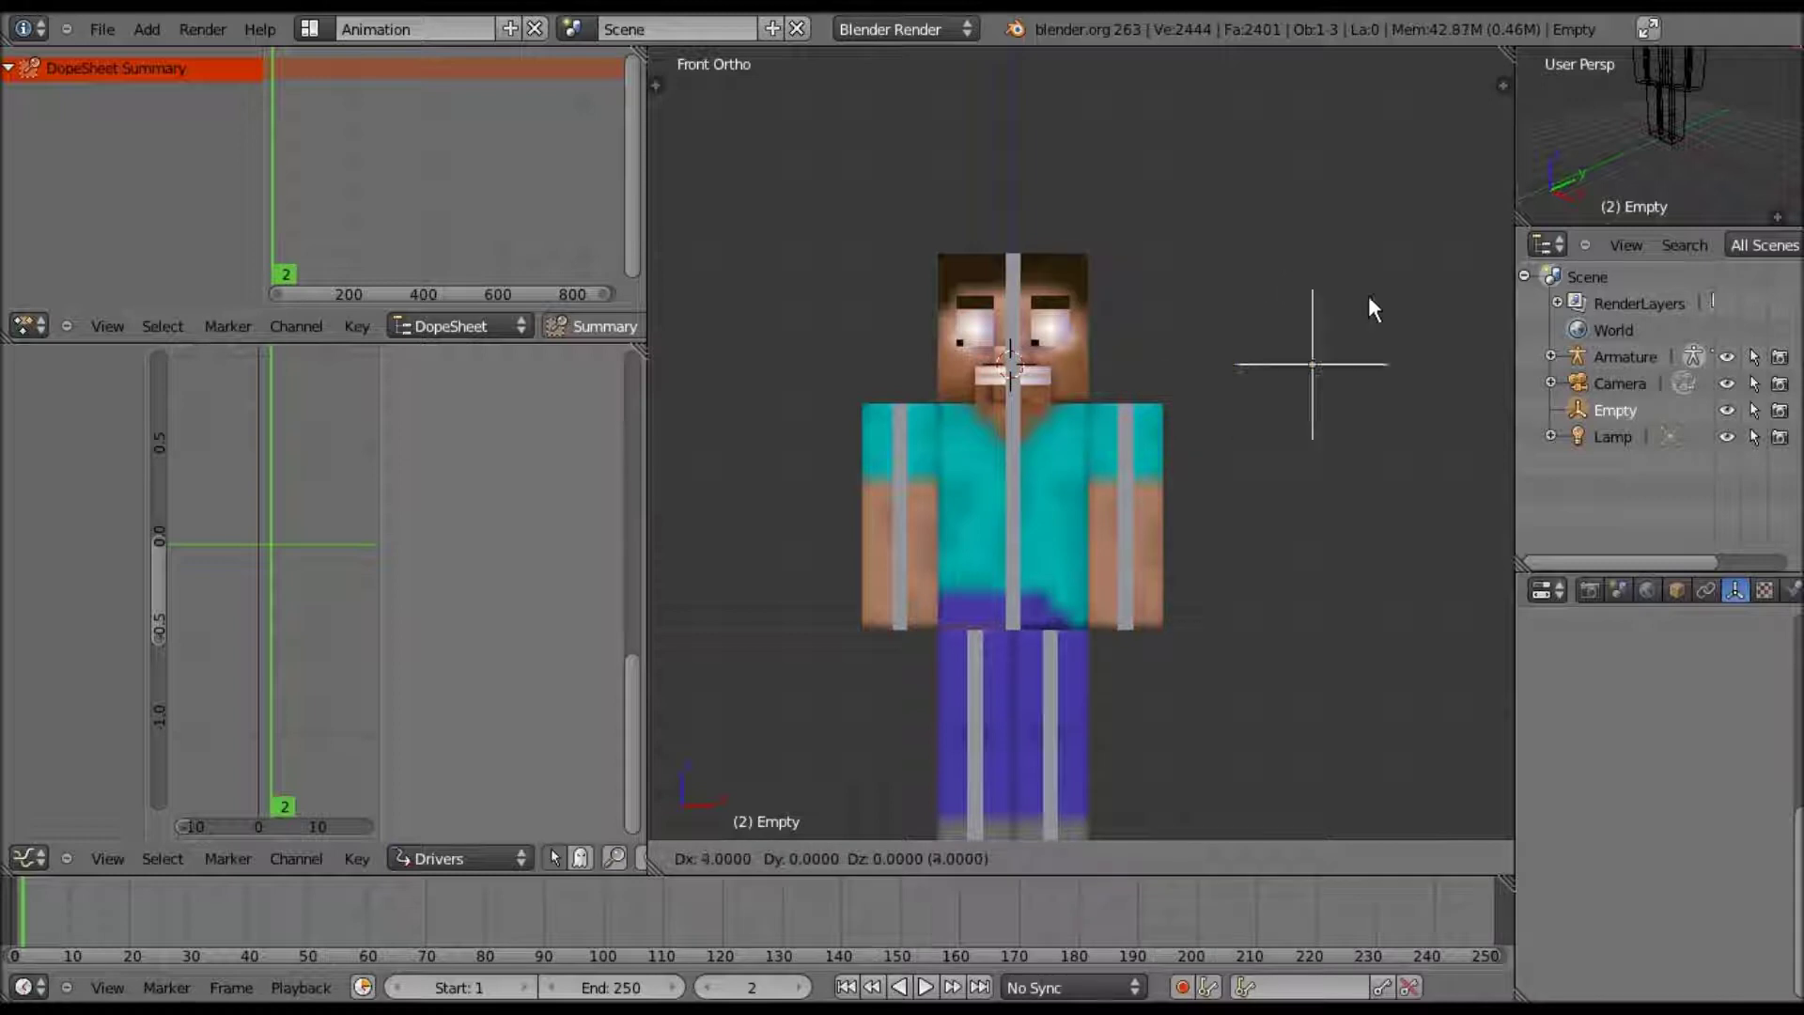
{"action": "left_click", "coordinate": [1370, 299]}
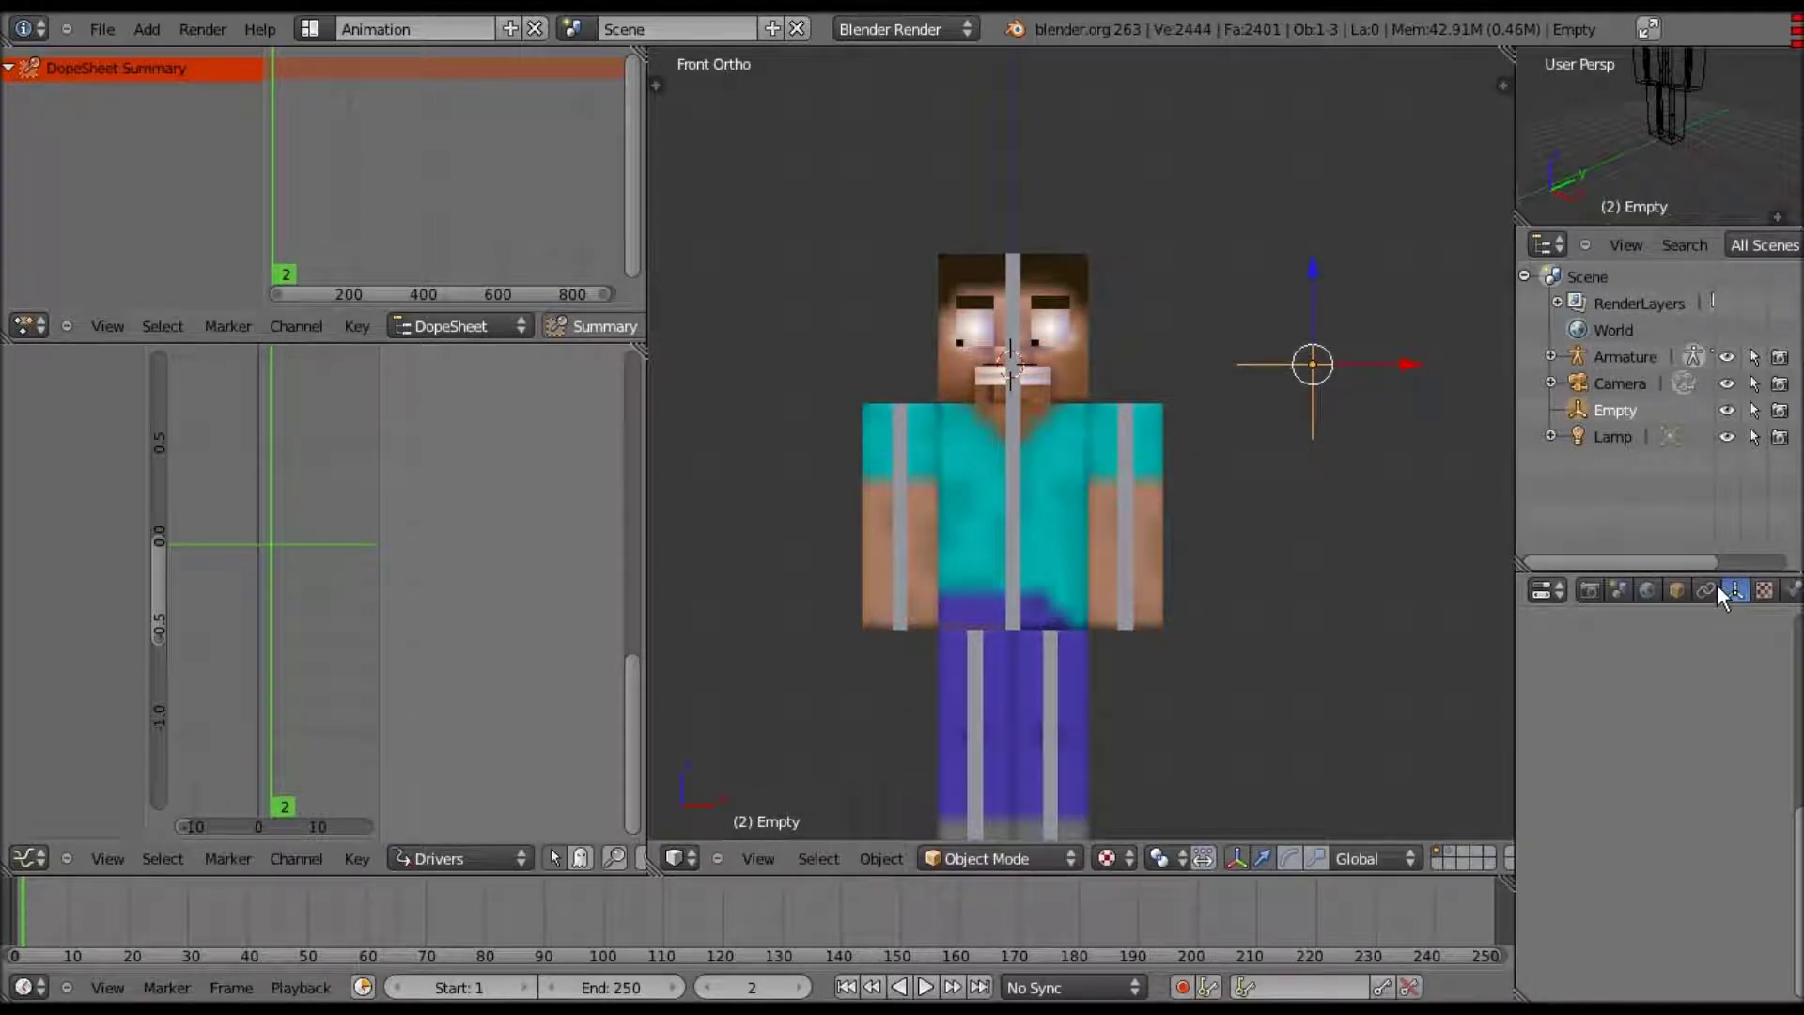
- Set the empty's display type to Cube
{"action": "scroll", "coordinate": [1724, 590], "scroll_direction": "down", "scroll_amount": 1}
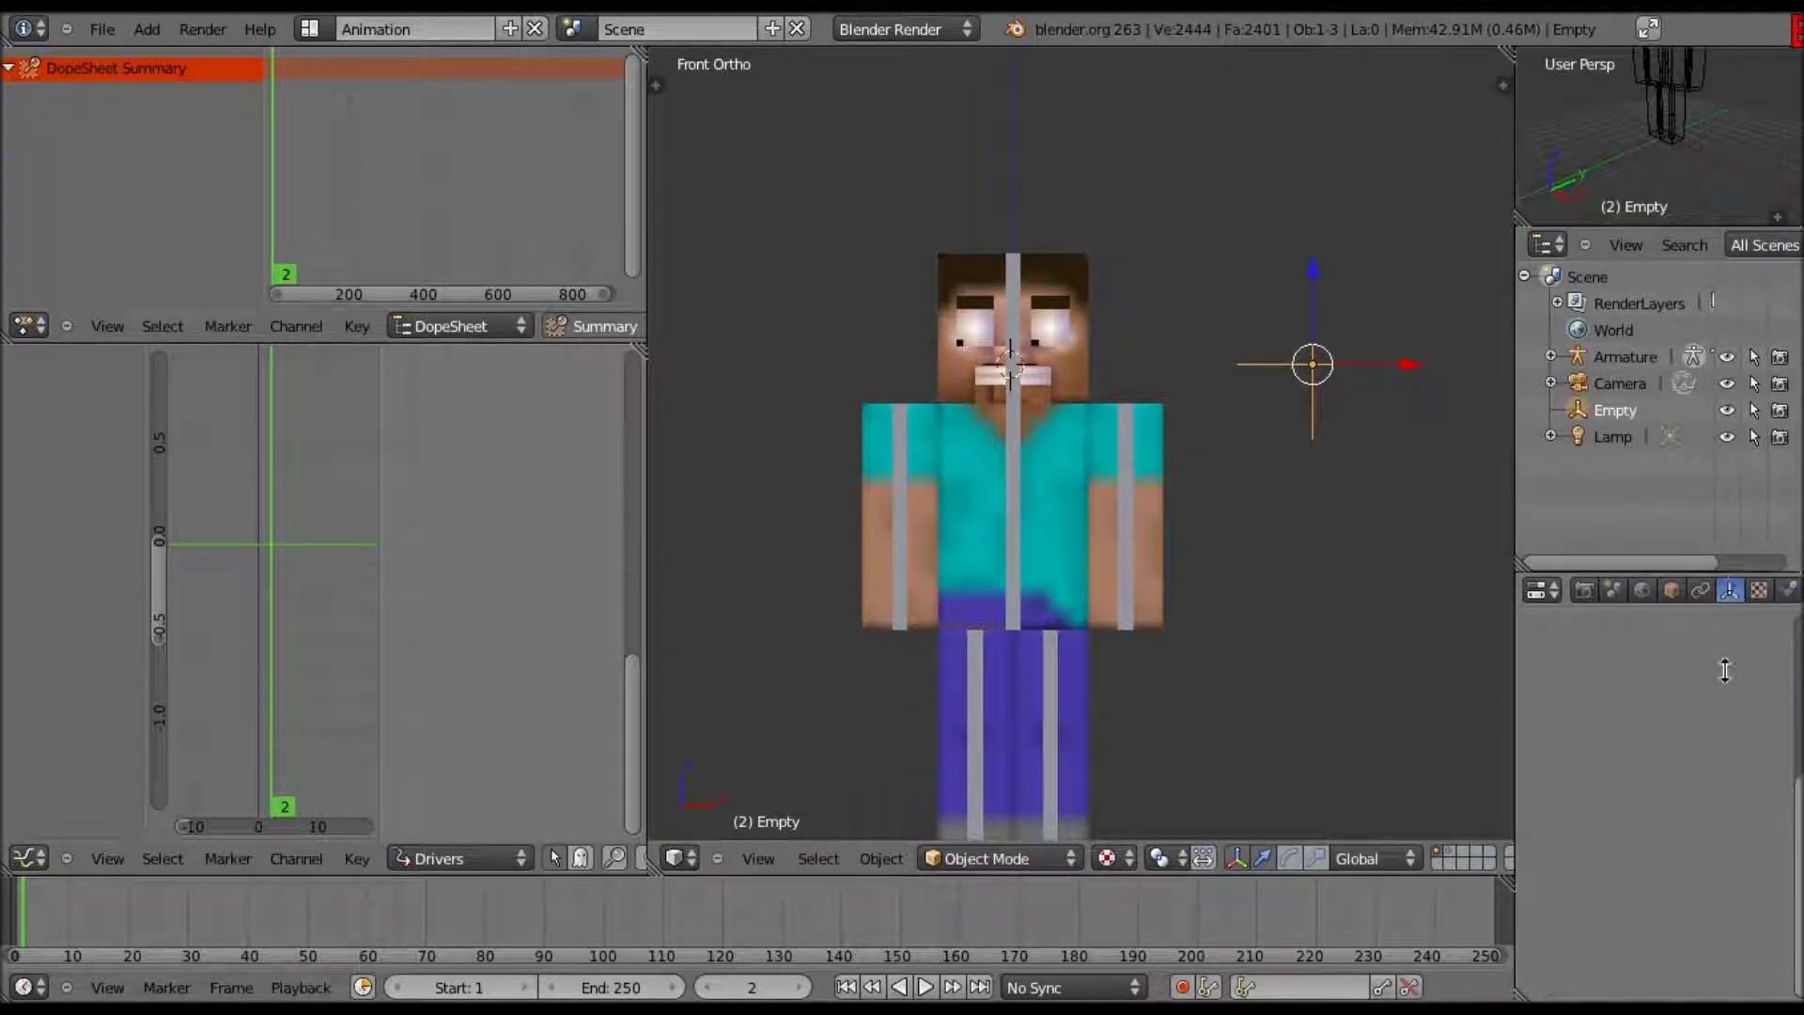
{"action": "scroll", "coordinate": [1724, 671], "scroll_direction": "up", "scroll_amount": 5}
{"action": "left_click", "coordinate": [1678, 710]}
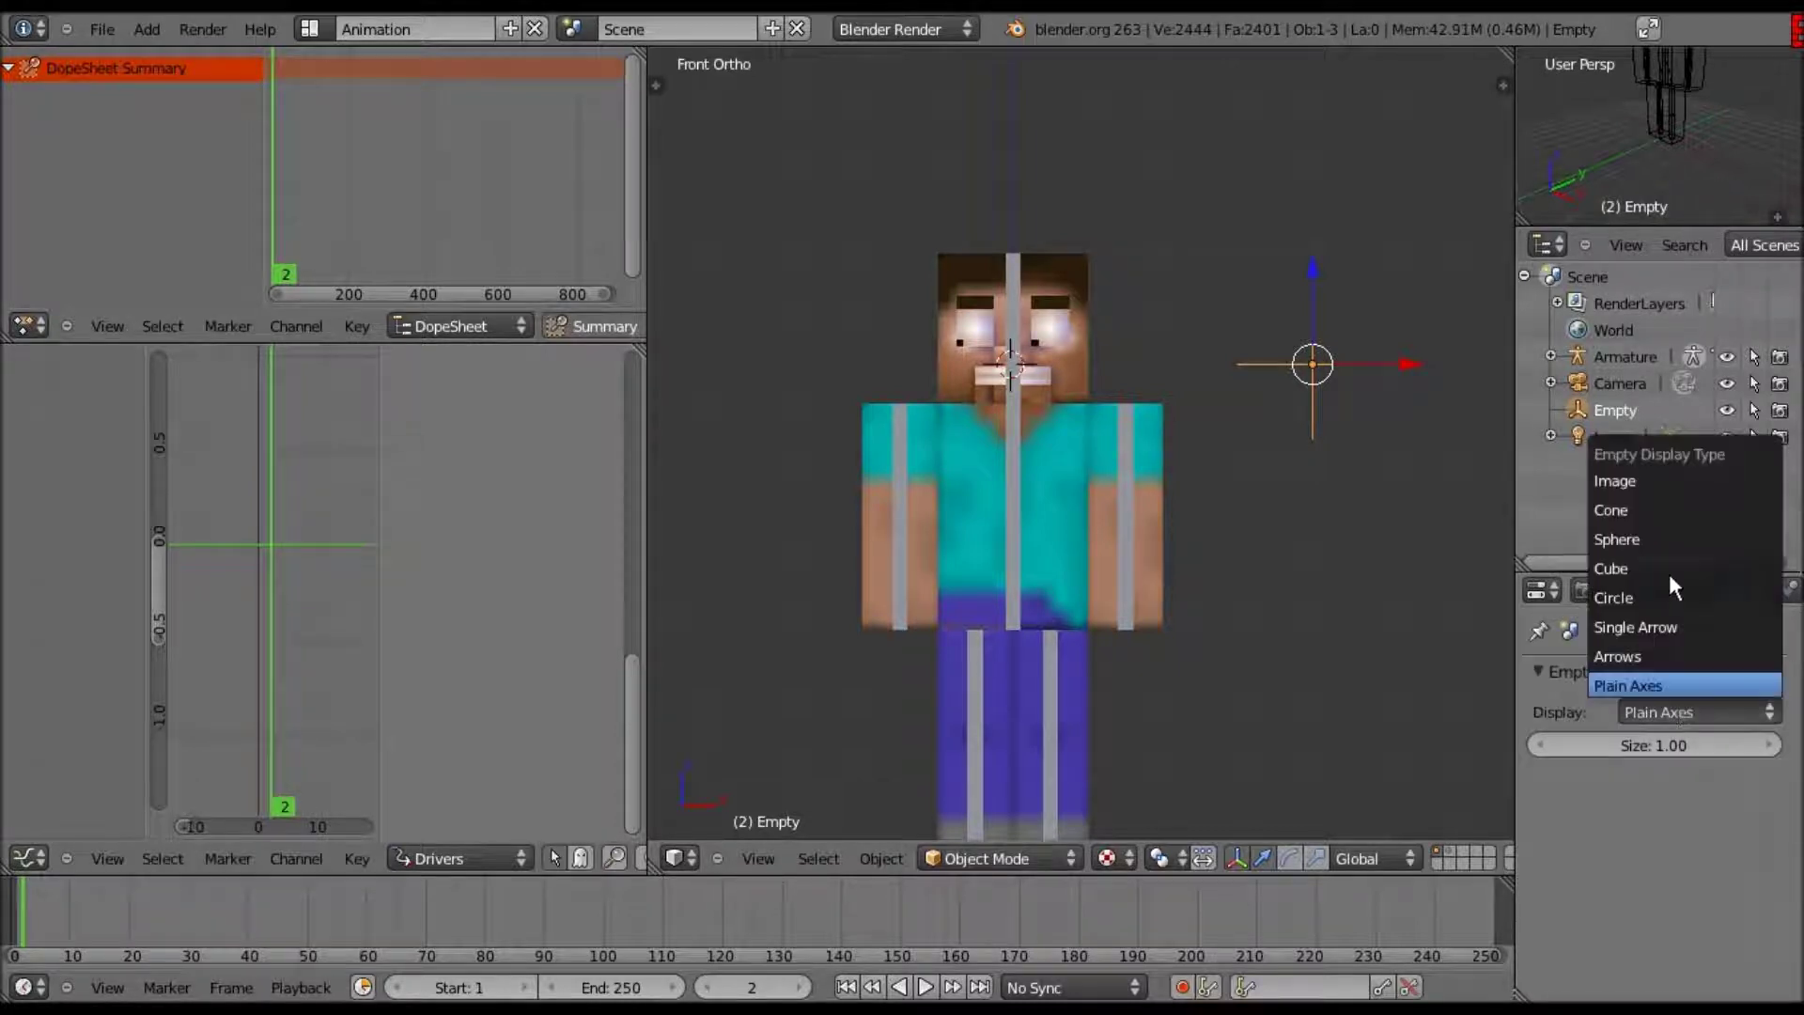
{"action": "left_click", "coordinate": [1681, 568]}
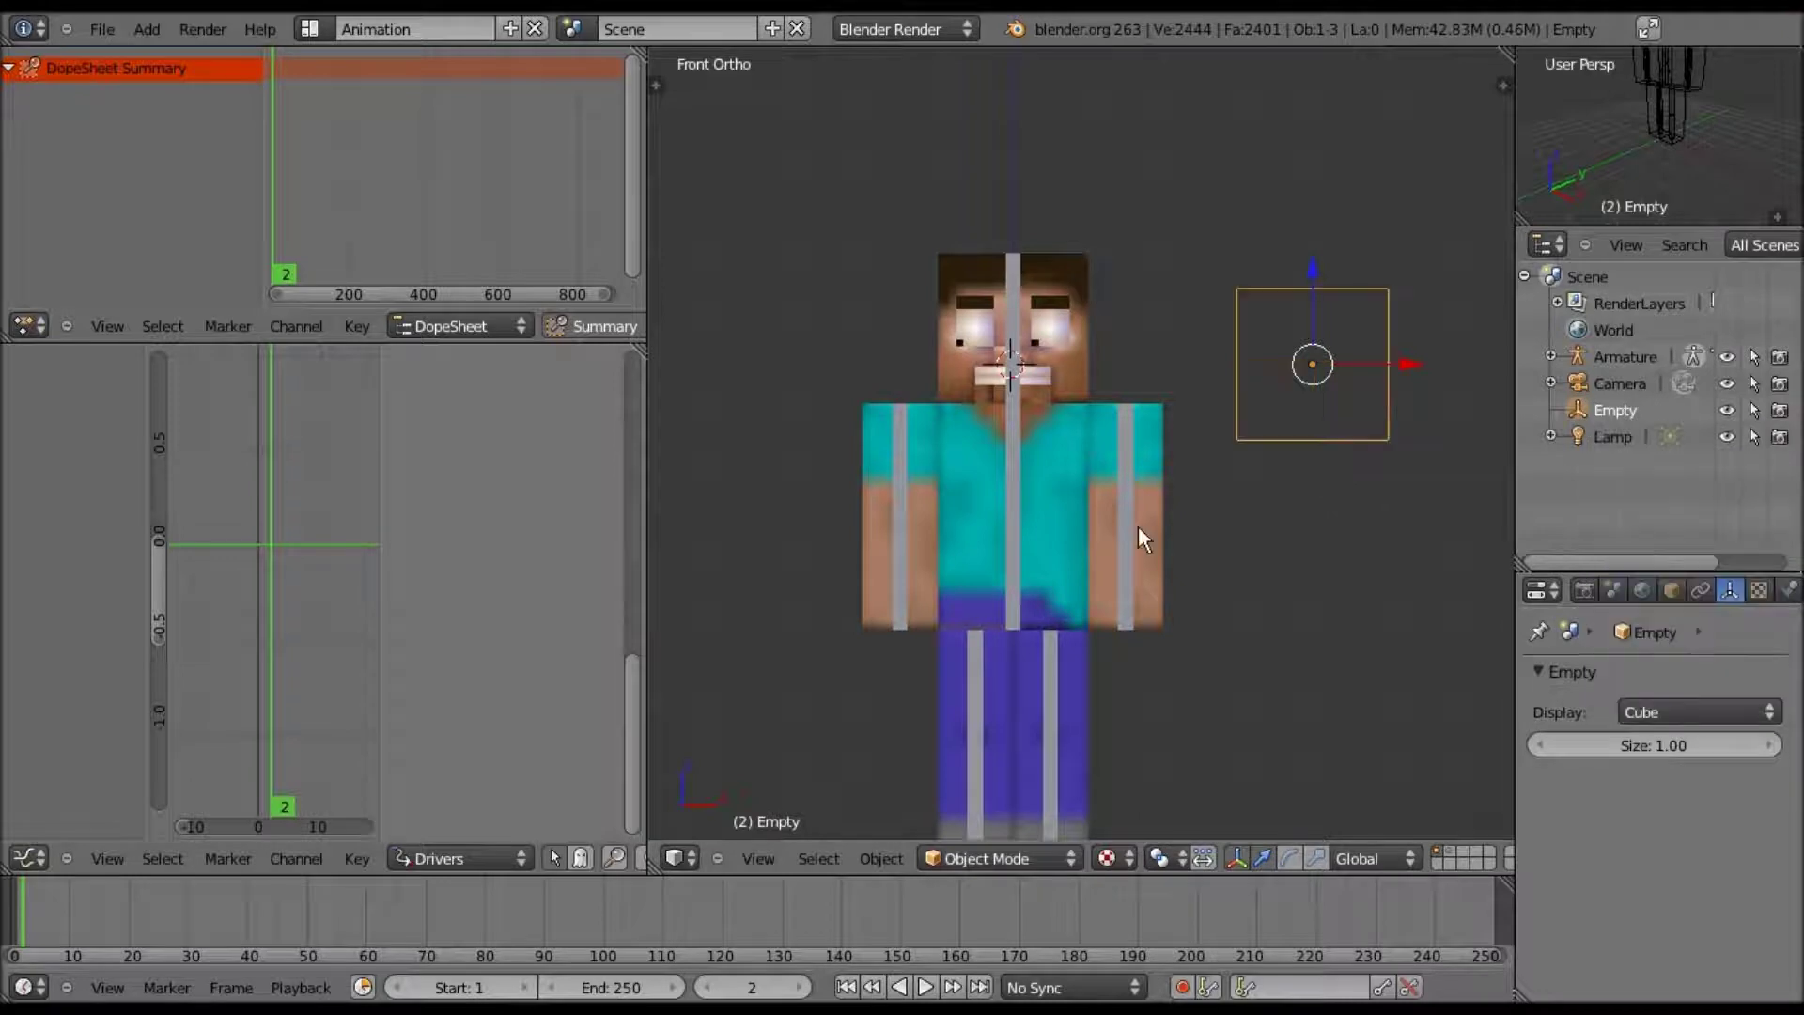
{"action": "middle_click_drag", "start_coordinate": [1139, 533], "coordinate": [915, 351]}
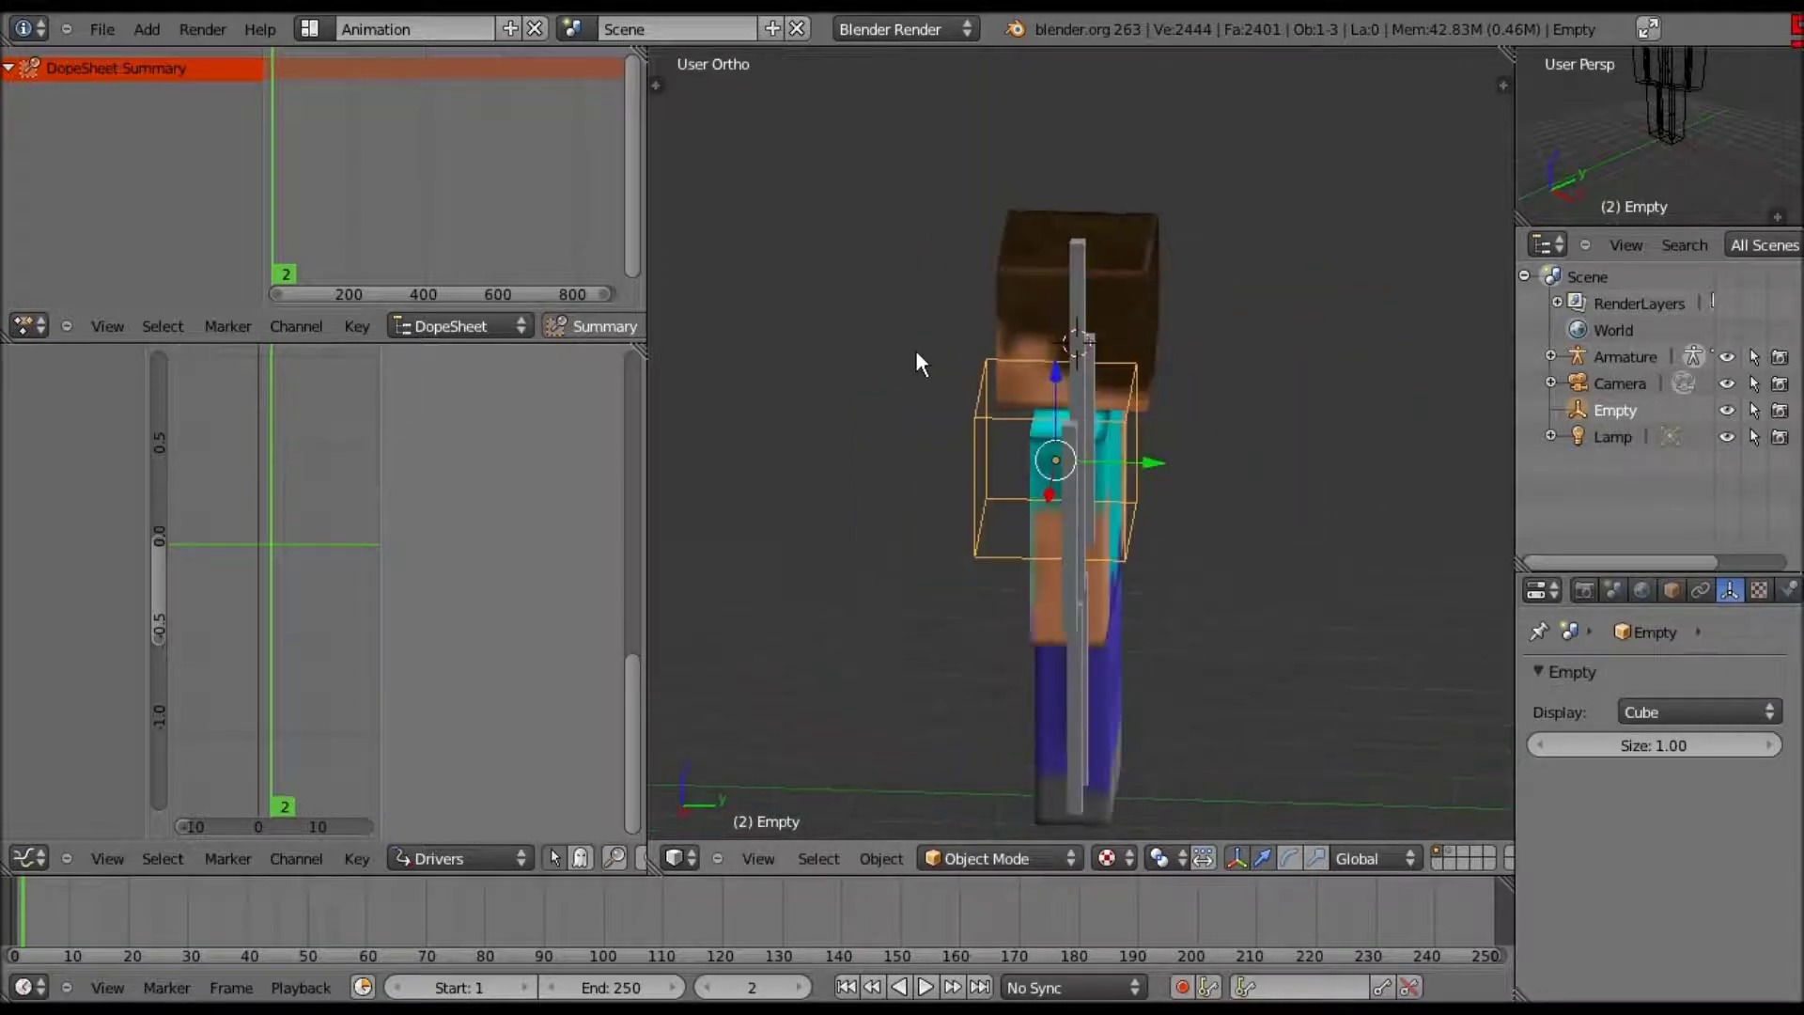
{"action": "key", "text": "KP_3"}
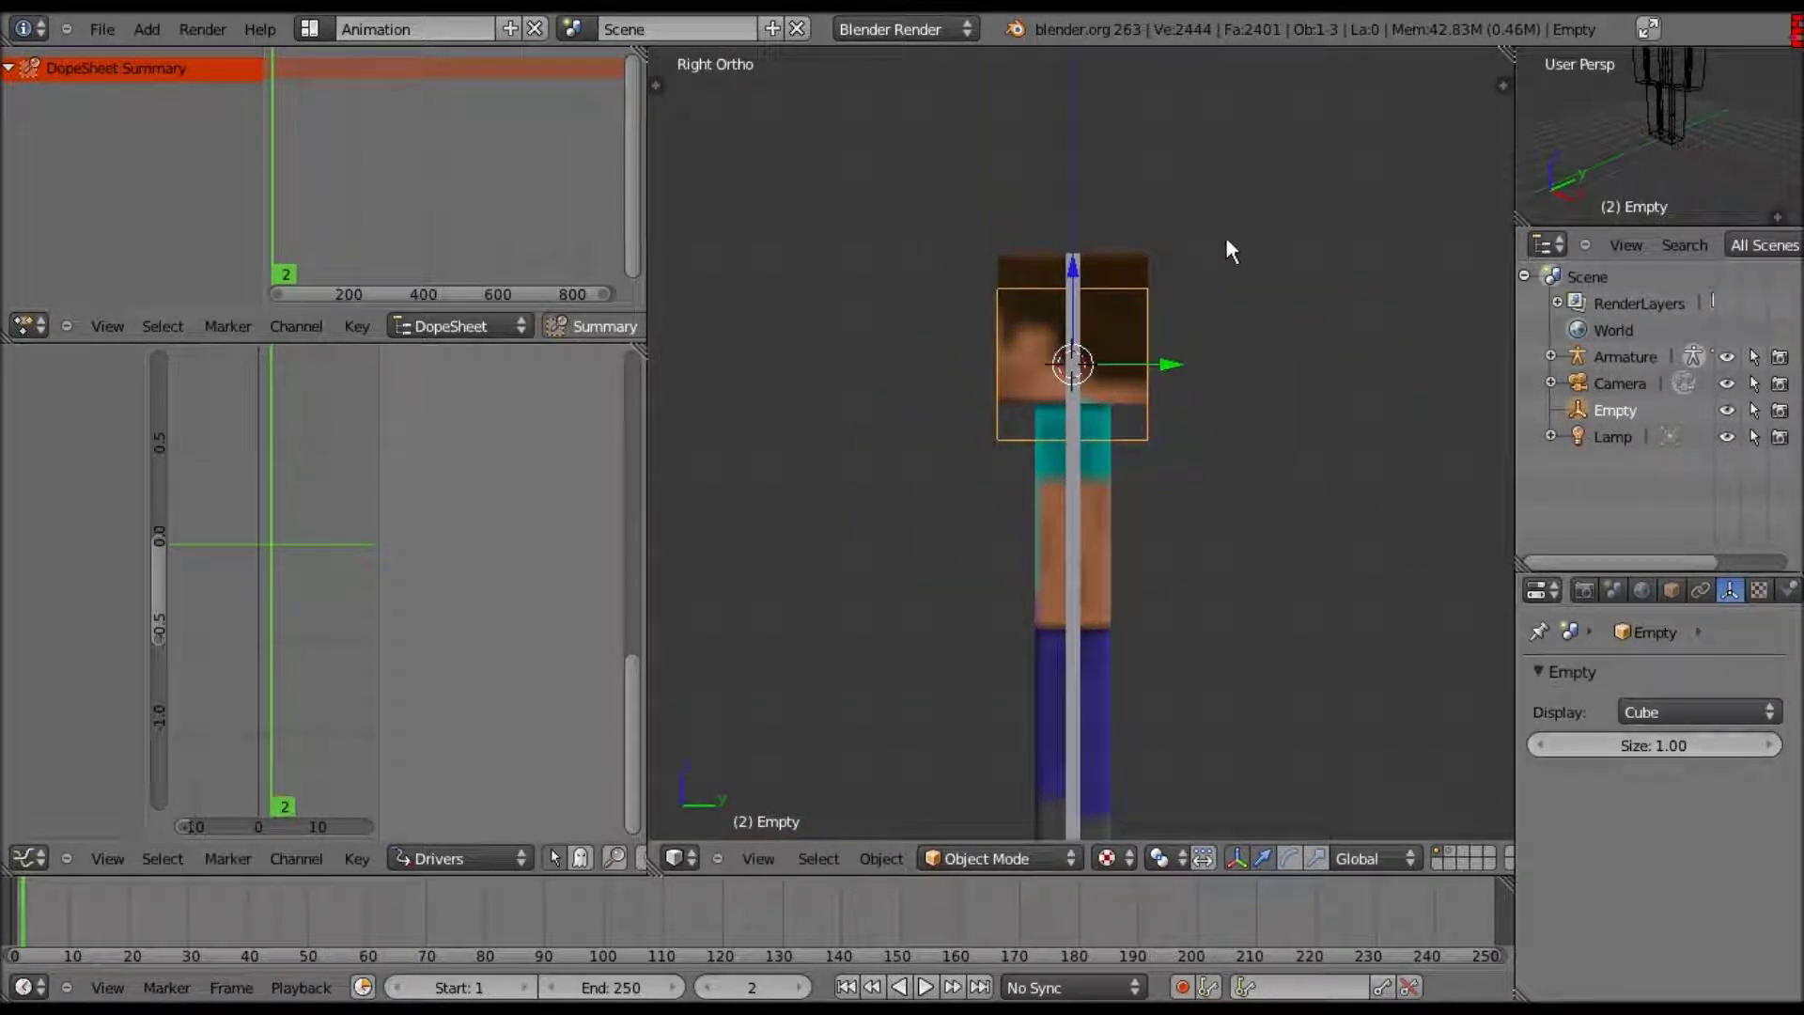
{"action": "key", "text": "s"}
{"action": "key", "text": "y"}
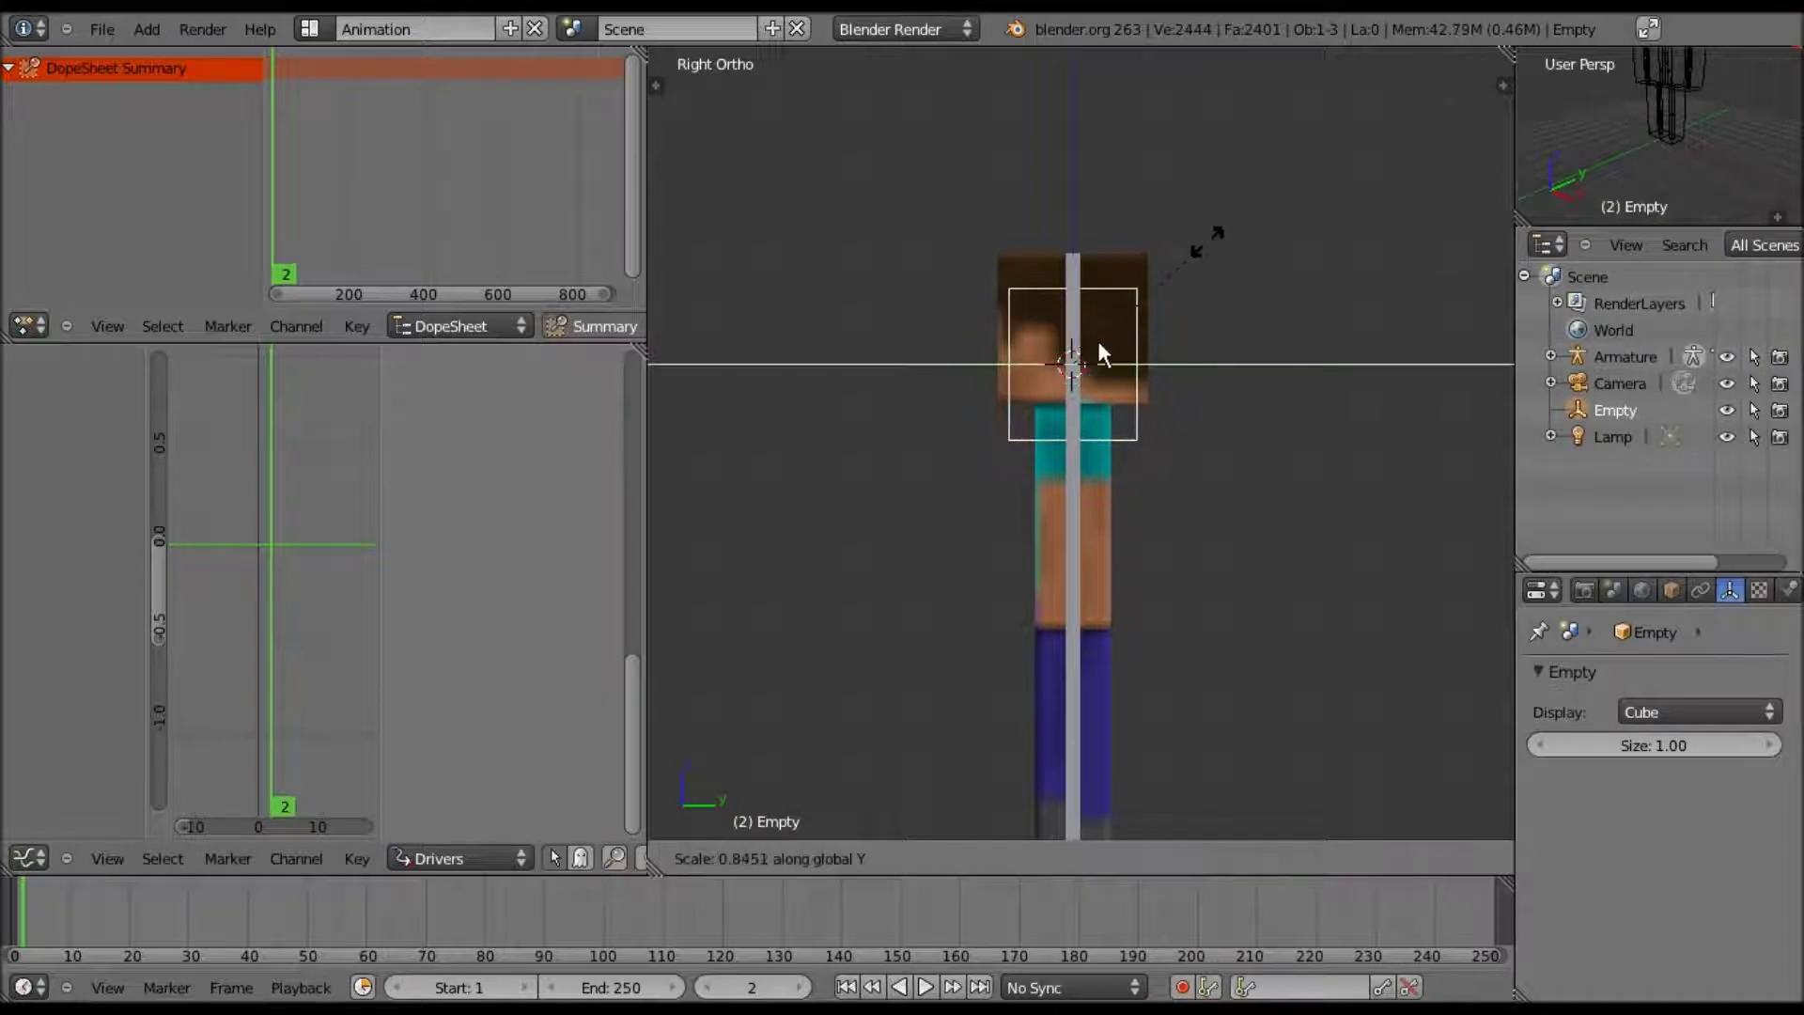
{"action": "type", "text": ".1"}
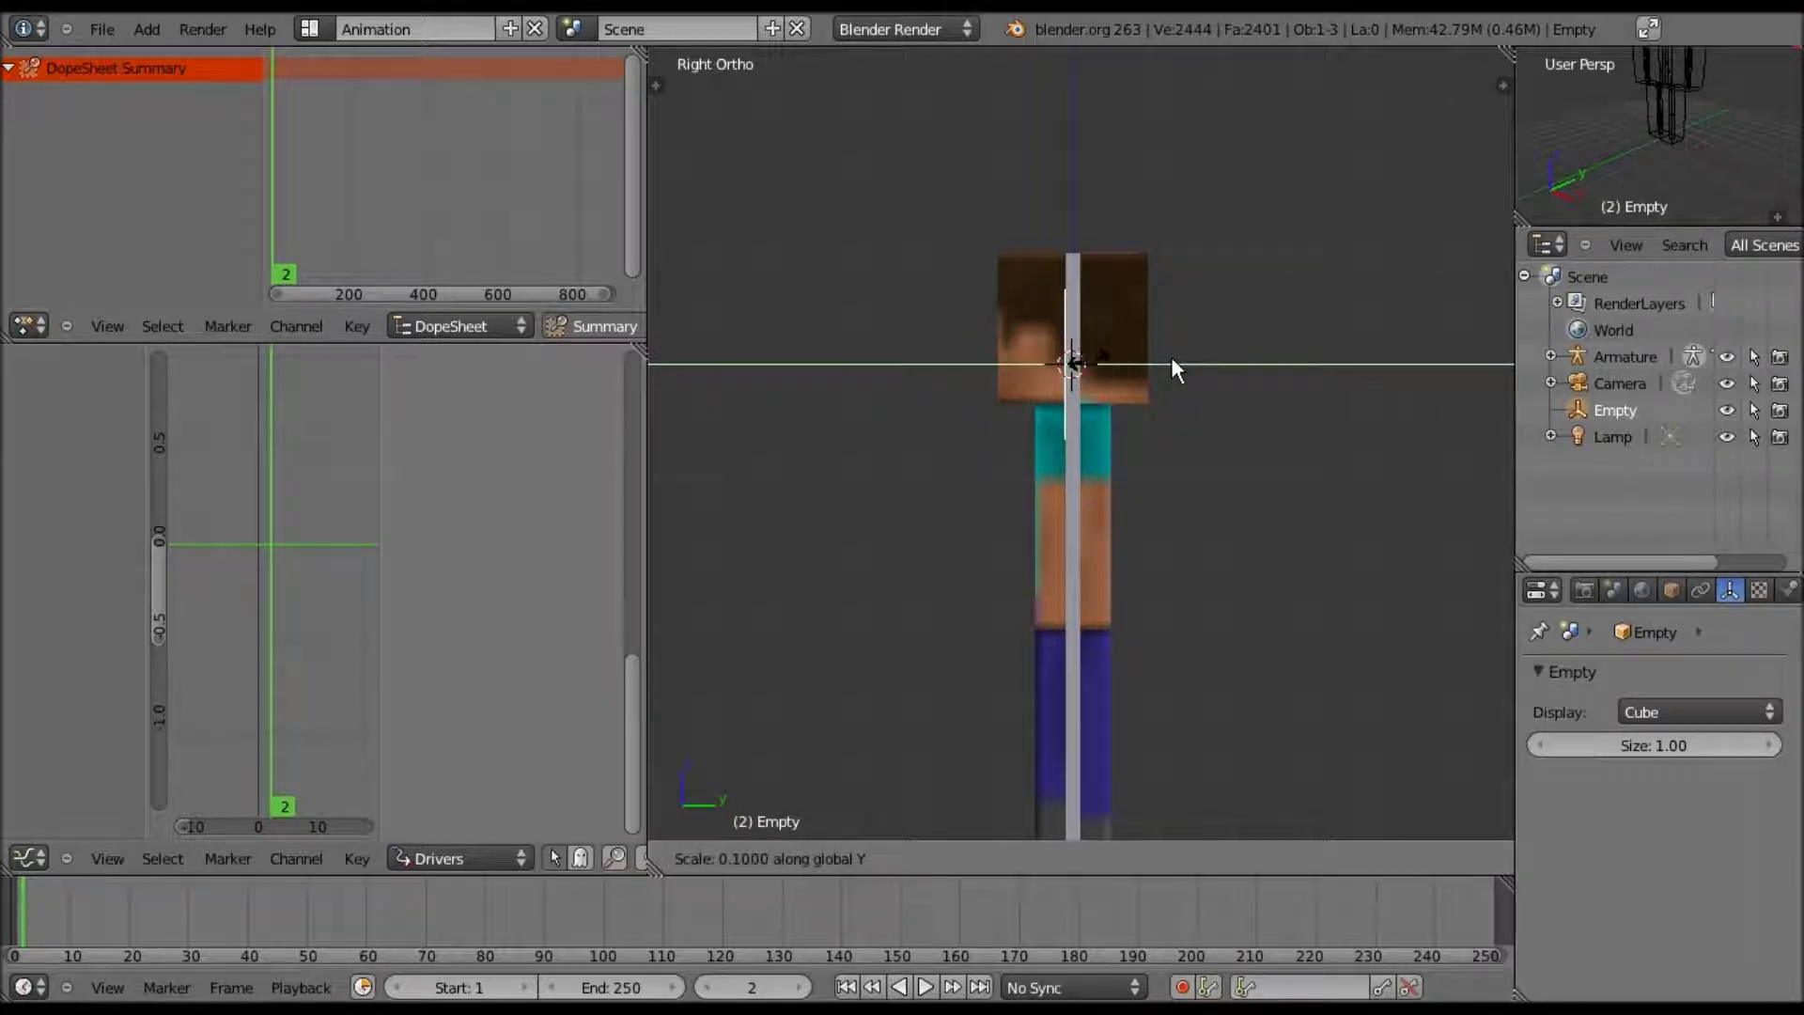
{"action": "key", "text": "Escape"}
- Flatten the cube empty by scaling it to 0 along Y, and return to the front view
{"action": "key", "text": "s"}
{"action": "type", "text": "y"}
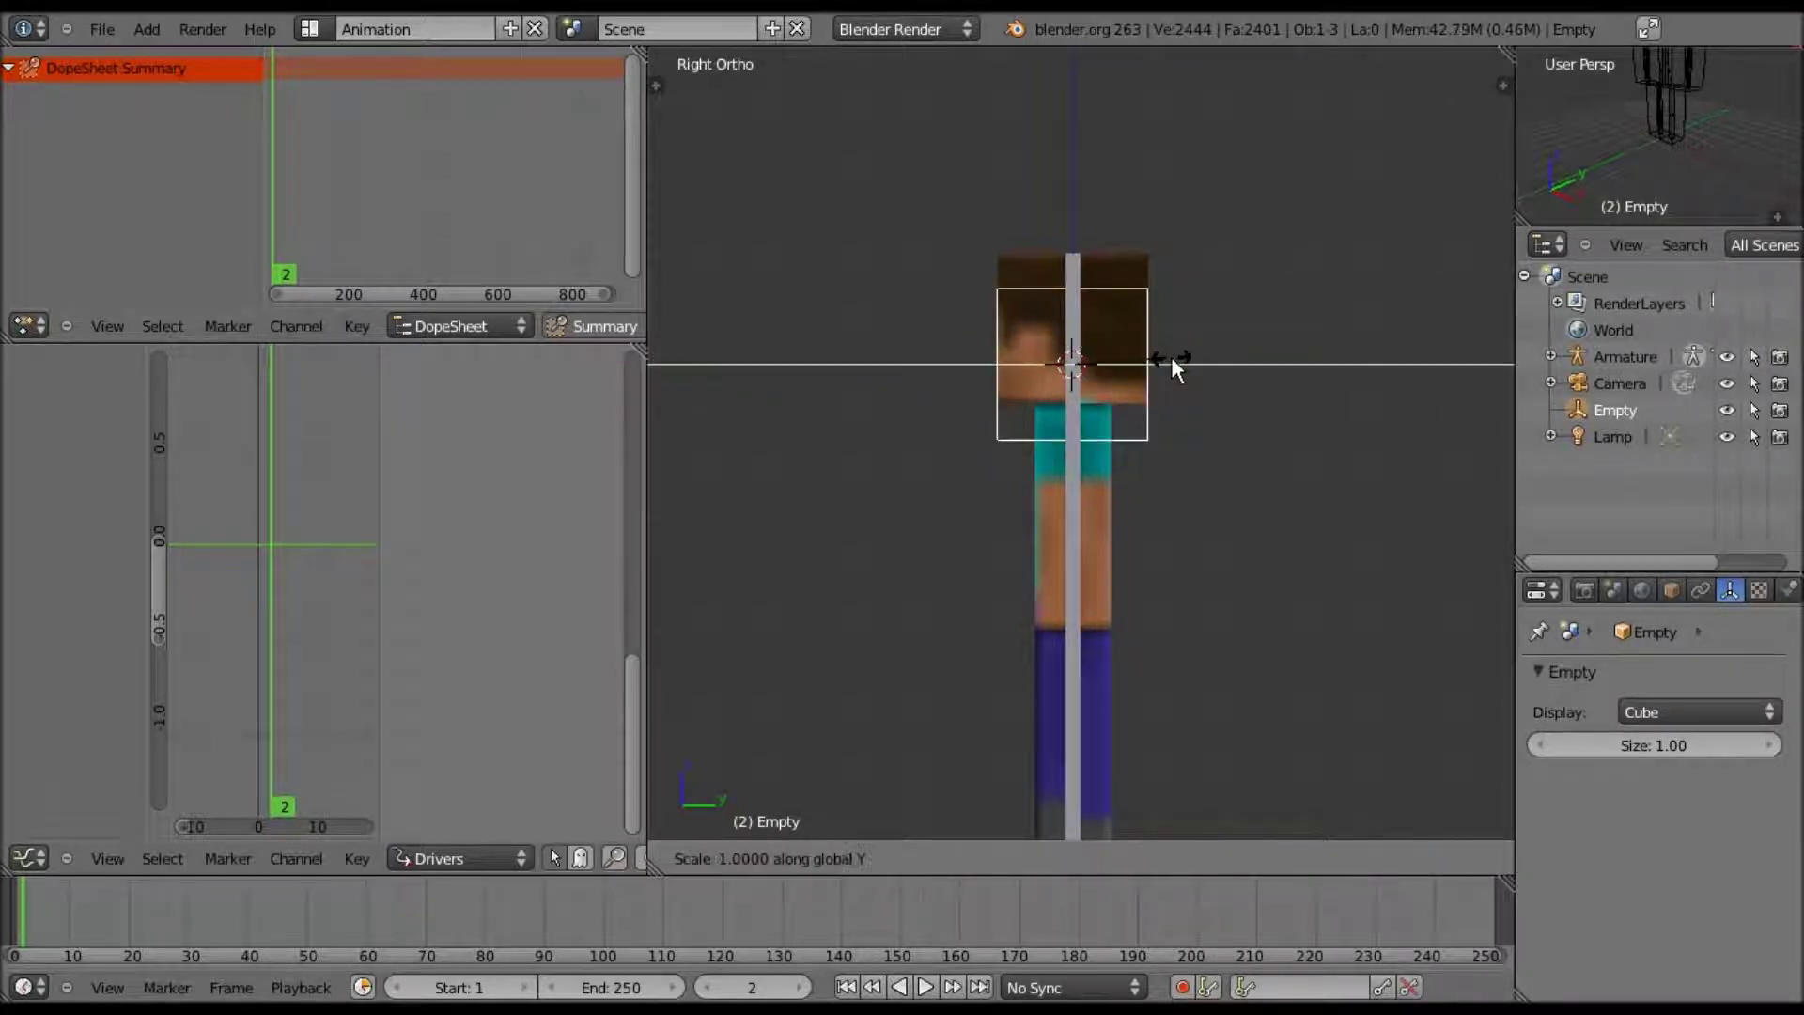
{"action": "type", "text": "0"}
{"action": "key", "text": "Return"}
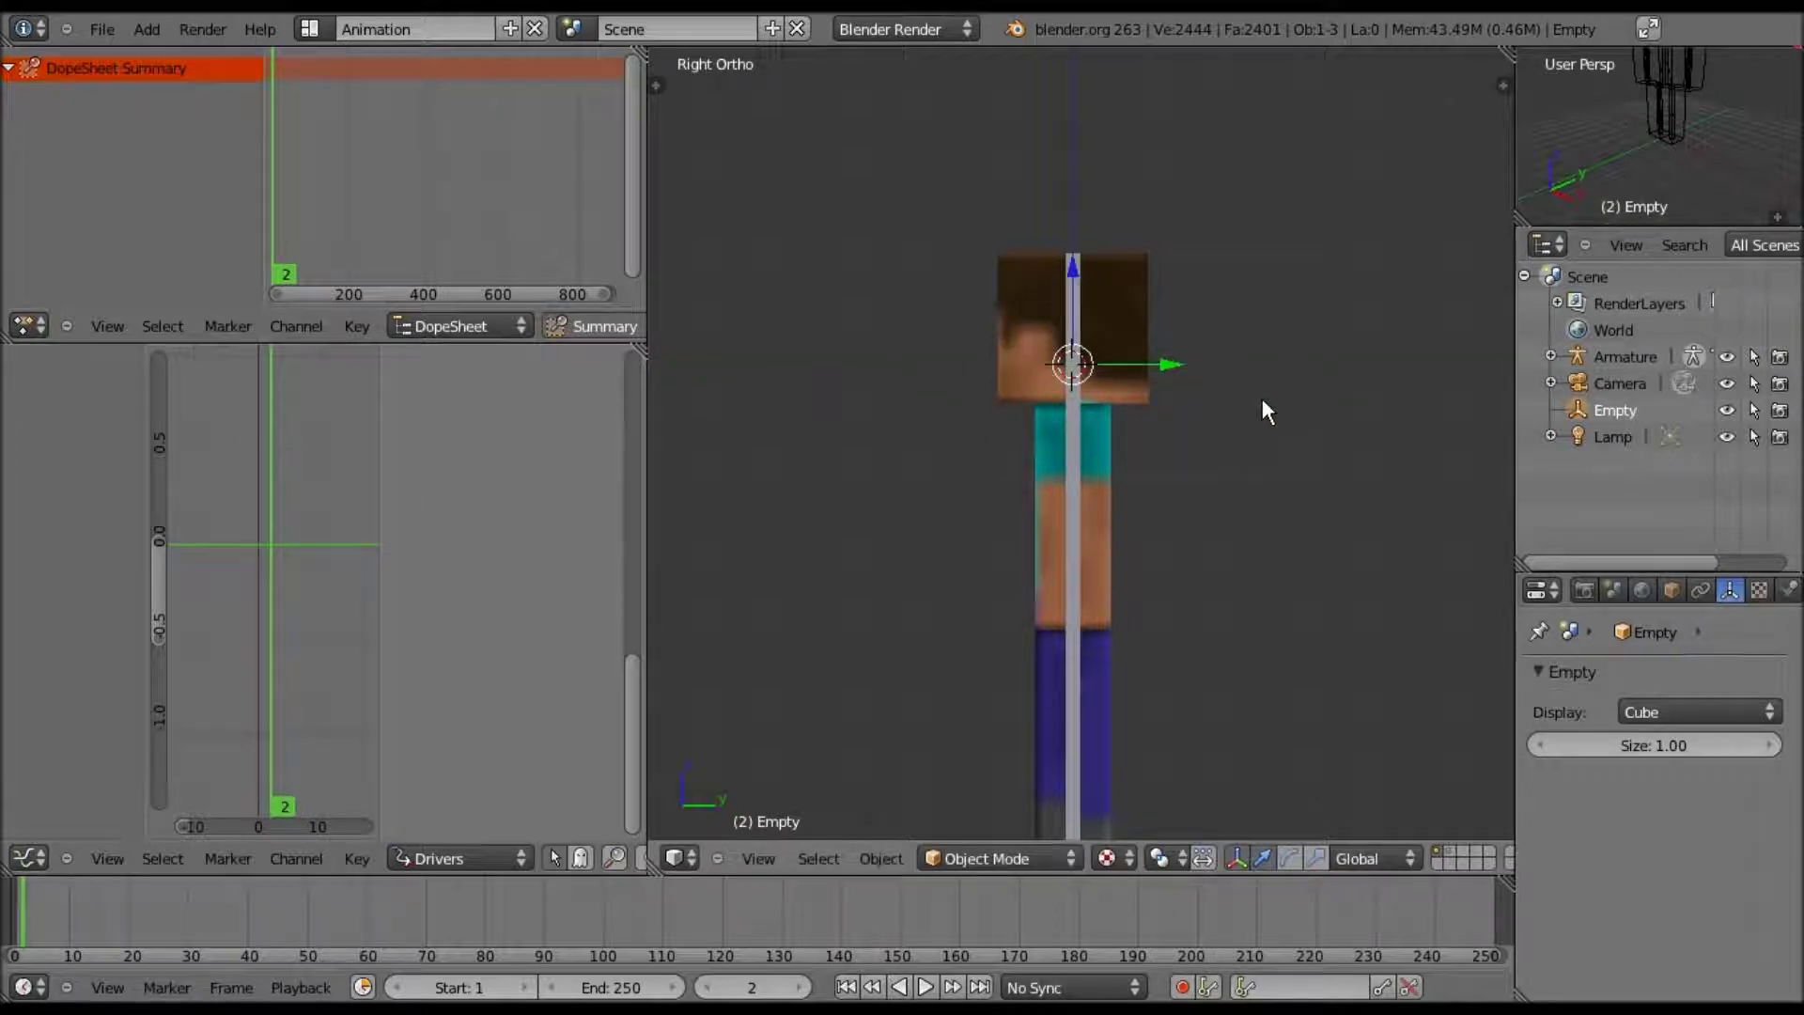
{"action": "middle_click_drag", "start_coordinate": [1261, 398], "coordinate": [1227, 499]}
{"action": "key", "text": "KP_1"}
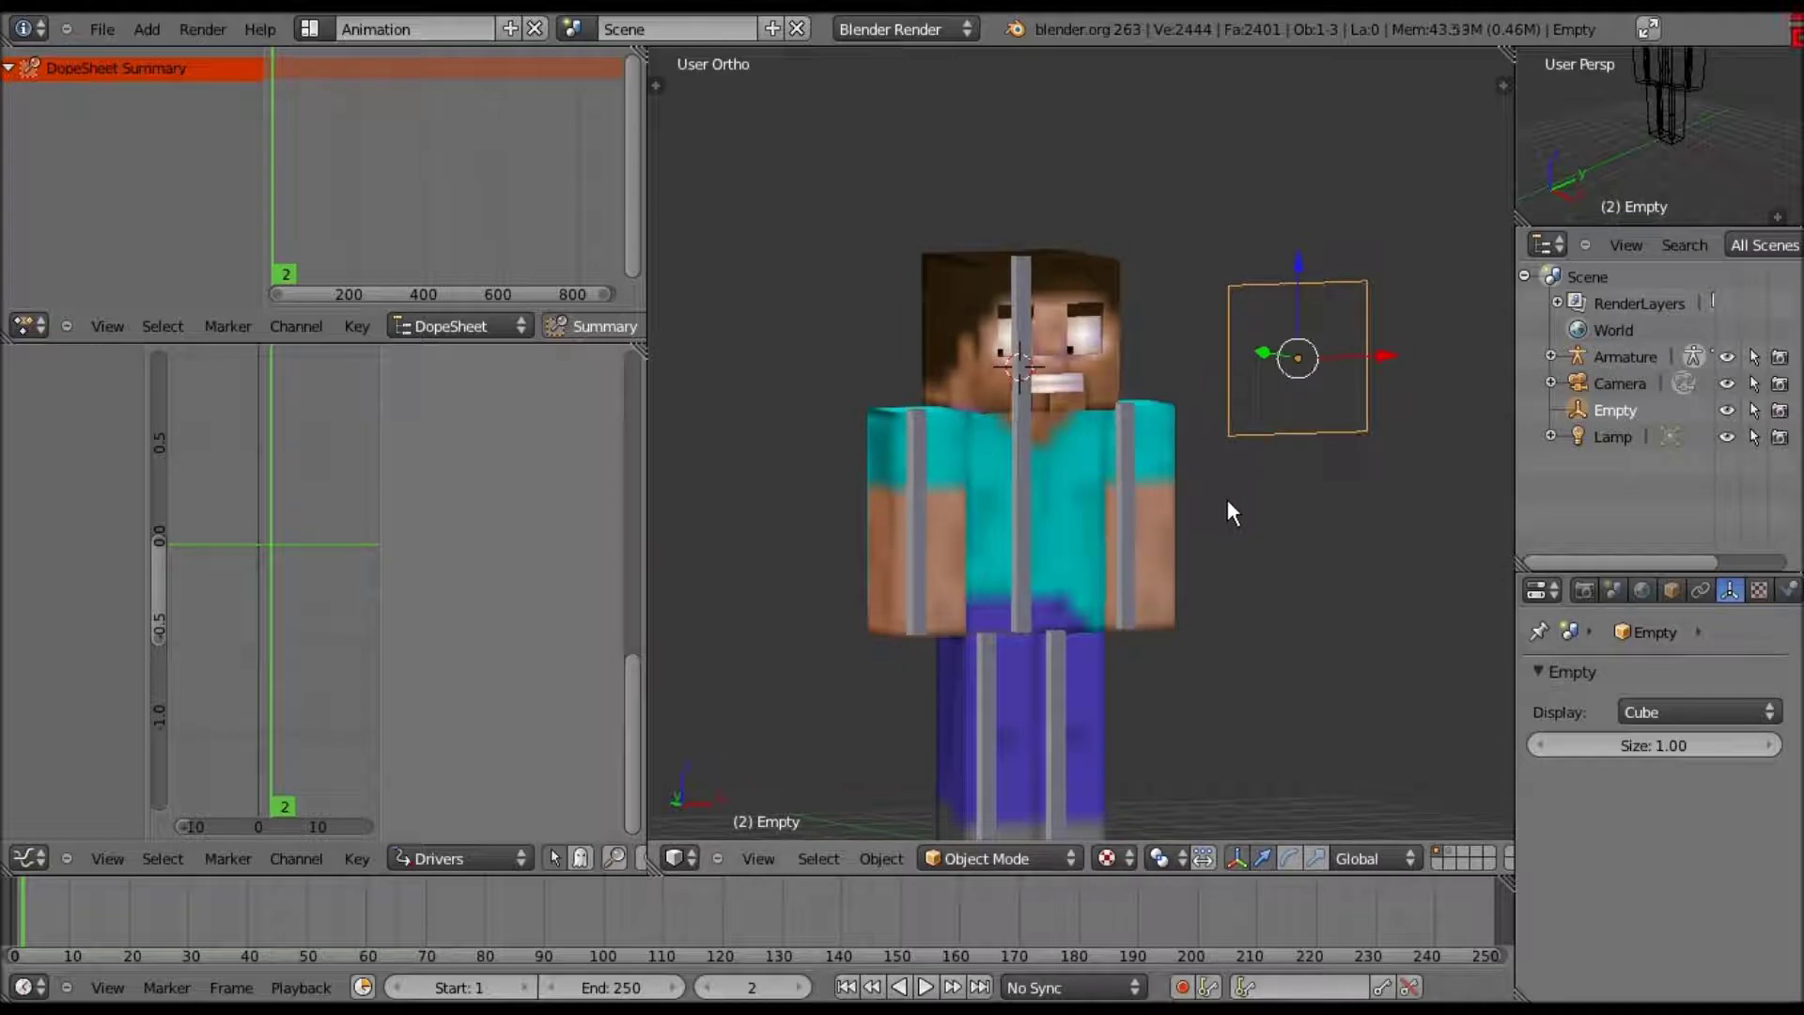
{"action": "key", "text": "KP_1"}
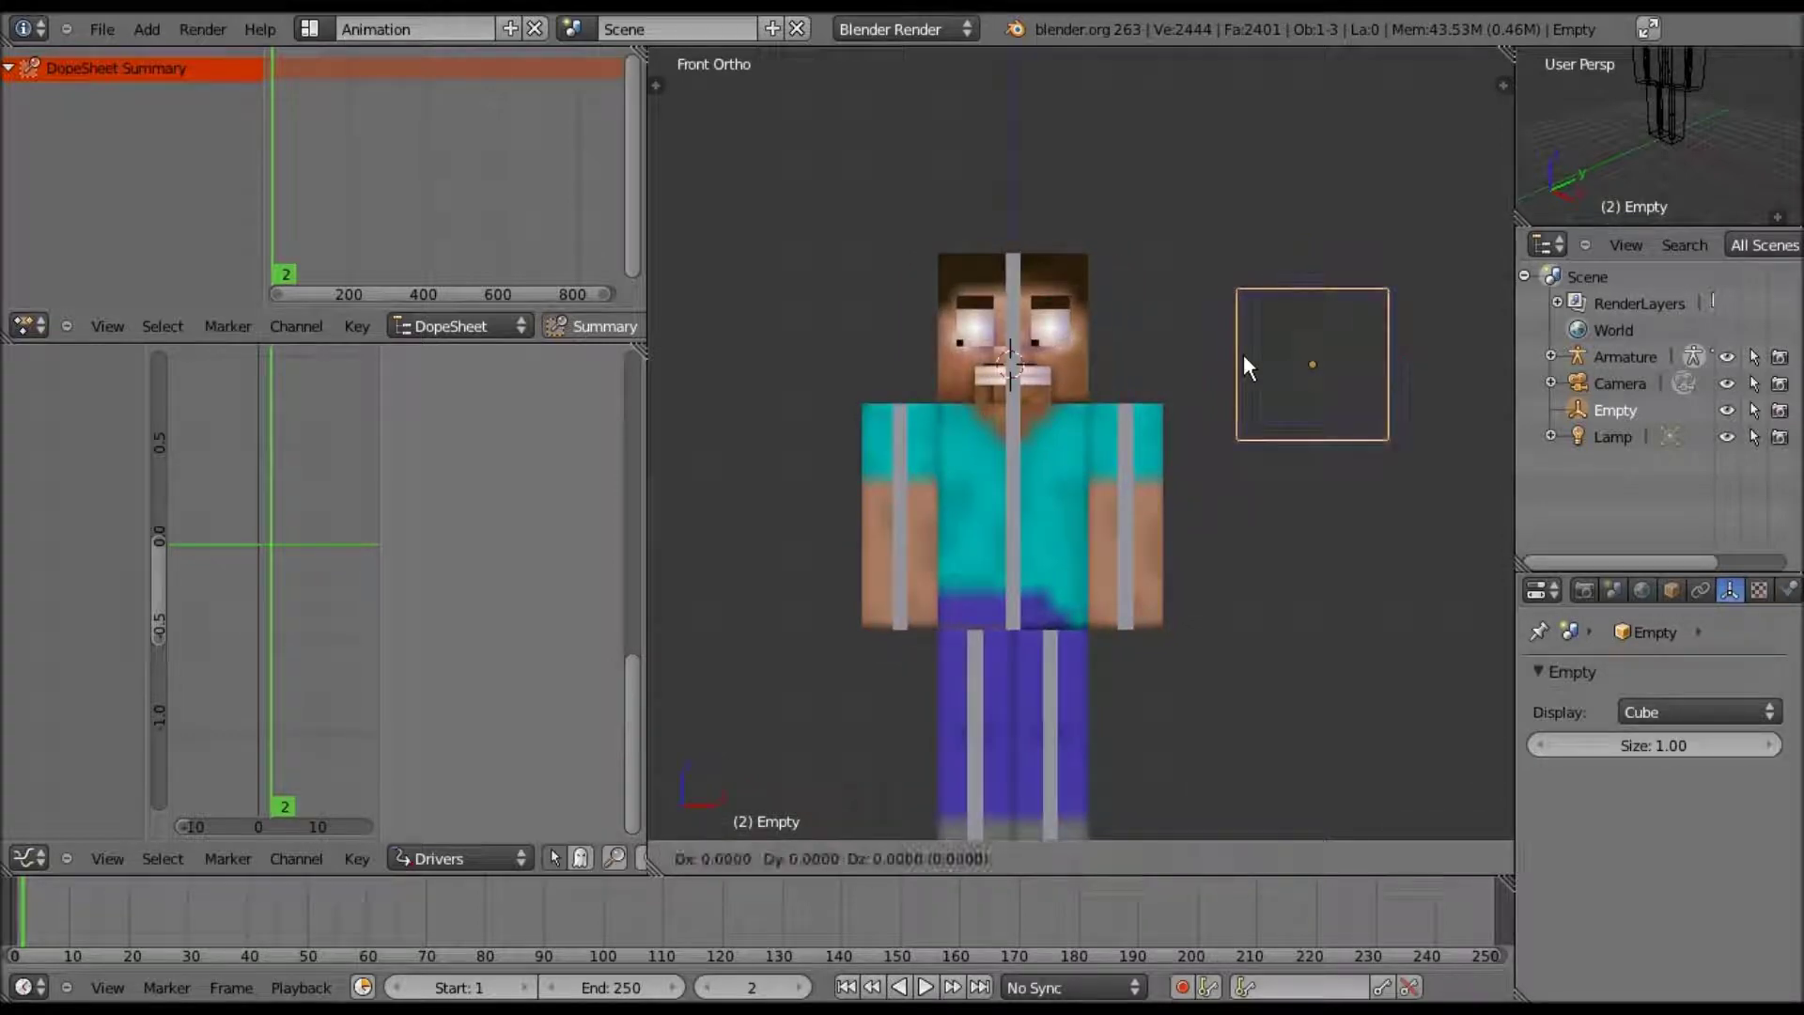
- Snap the flattened empty to the grid and adjust its height so it is level with the character's head
{"action": "right_click", "coordinate": [1240, 353]}
{"action": "key", "text": "shift+s"}
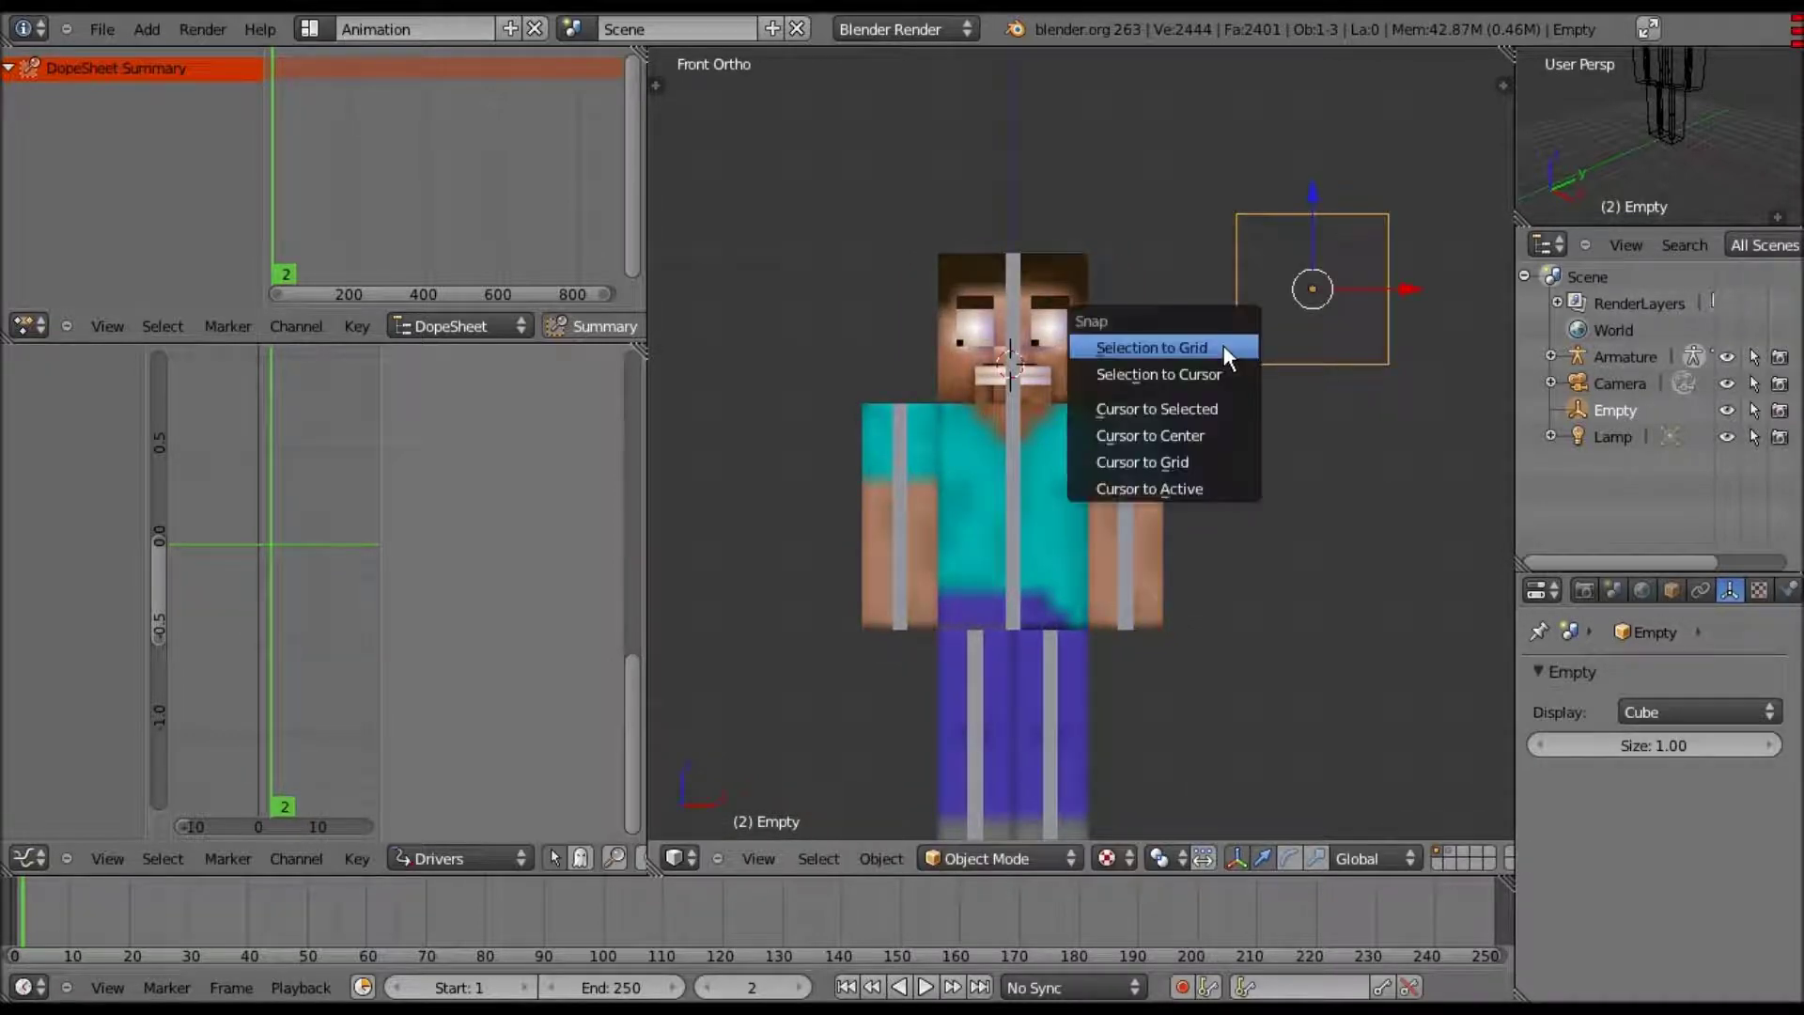
{"action": "left_click", "coordinate": [1152, 344]}
{"action": "key", "text": "g"}
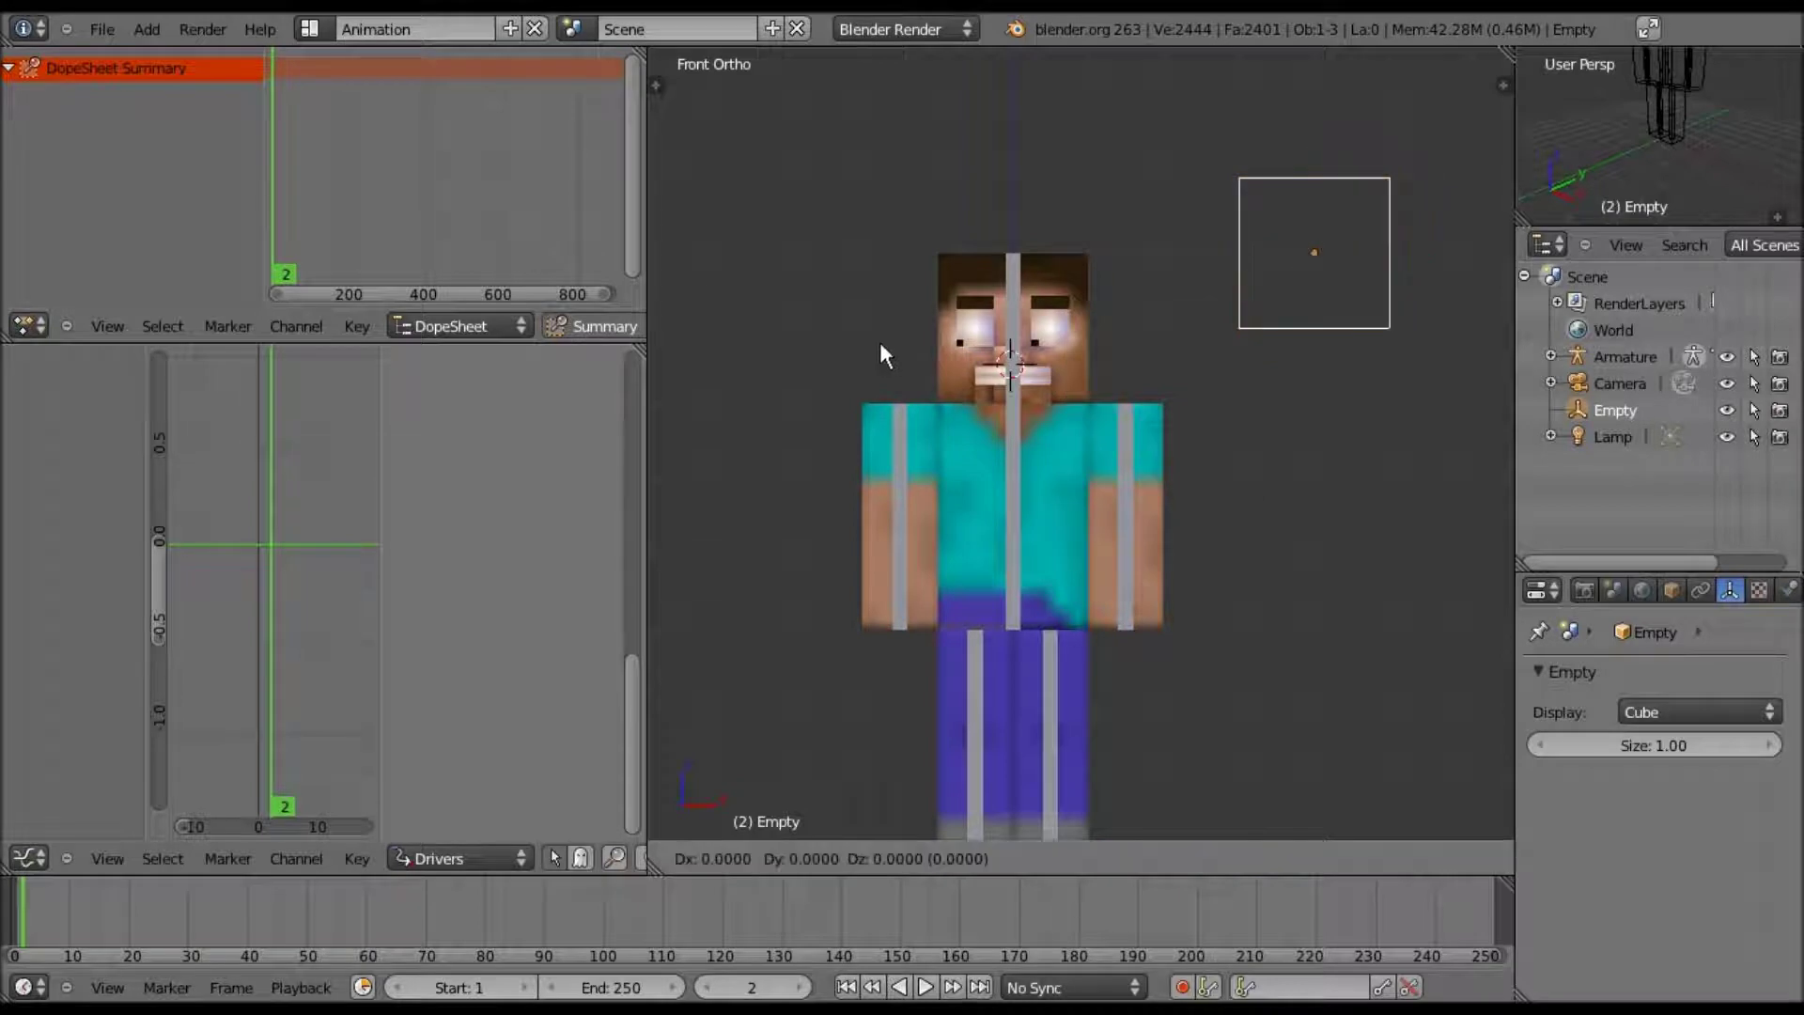
{"action": "left_click", "coordinate": [1150, 340]}
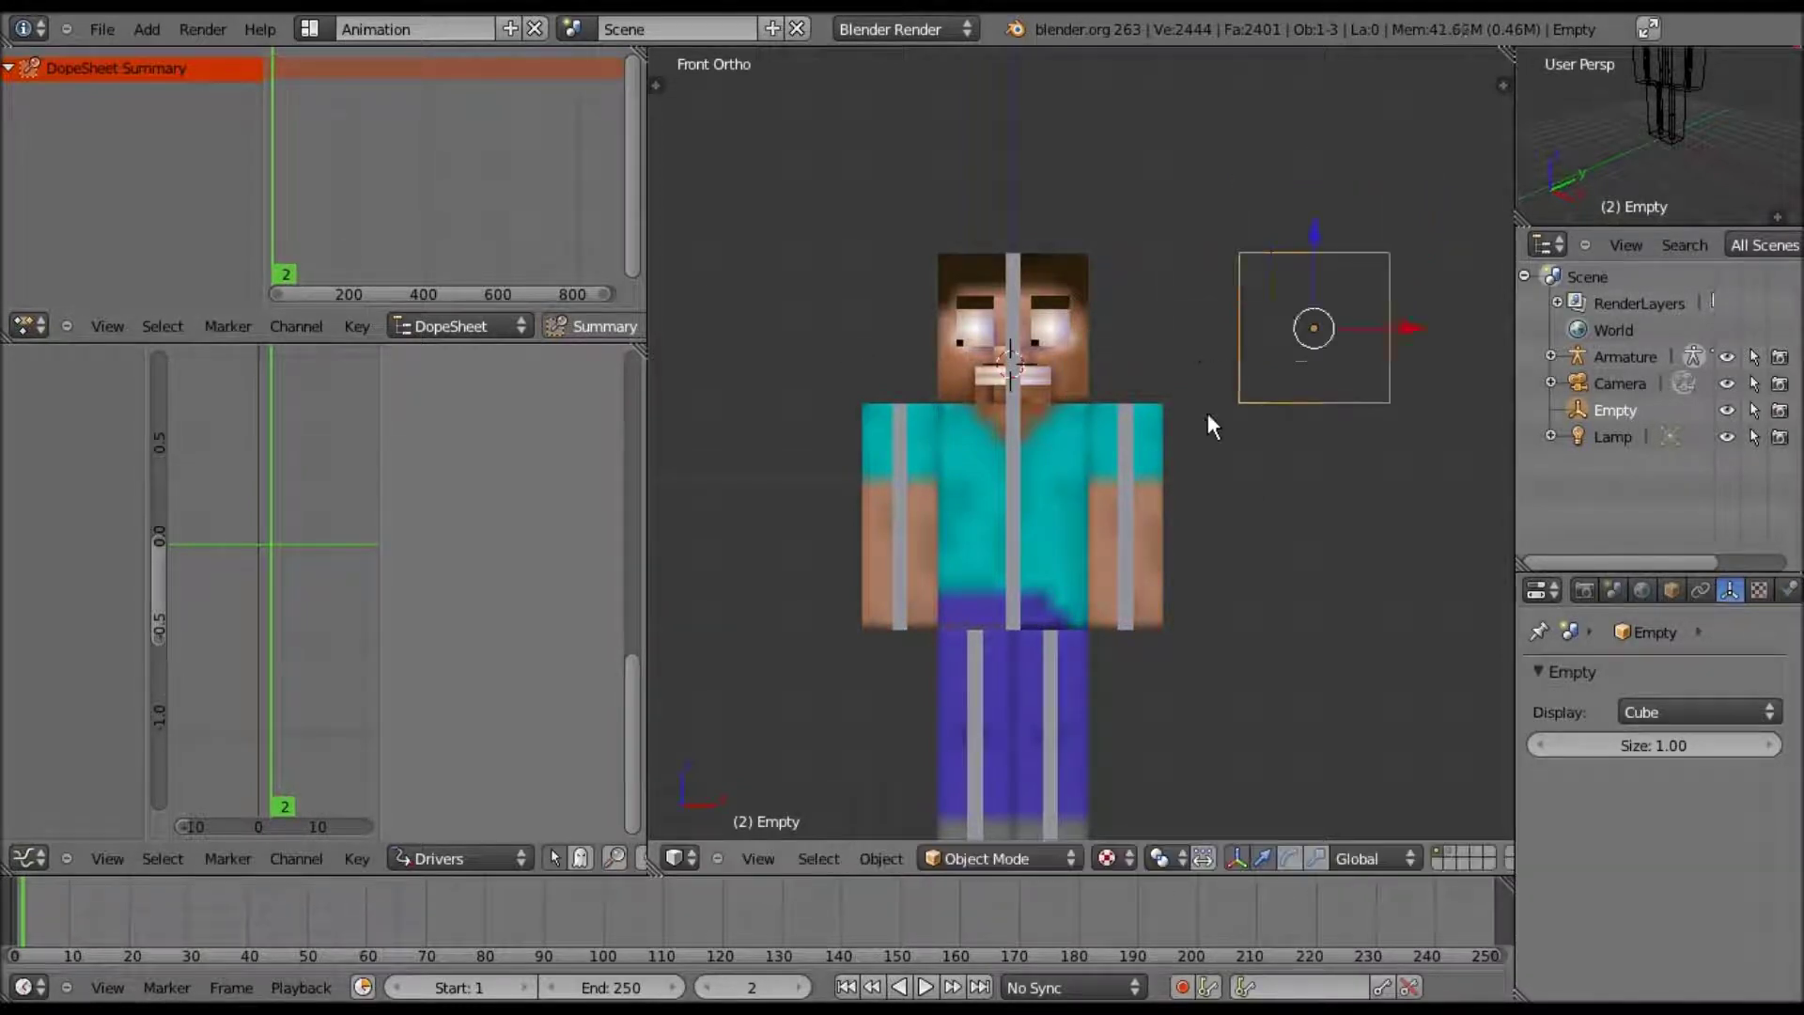
- Move the empty -4 units along X so its square outline surrounds the character's head
{"action": "scroll", "coordinate": [1174, 367], "scroll_direction": "down", "scroll_amount": 2}
{"action": "middle_click_drag", "start_coordinate": [1135, 329], "coordinate": [1076, 226], "text": "shift"}
{"action": "scroll", "coordinate": [1101, 442], "scroll_direction": "up", "scroll_amount": 2}
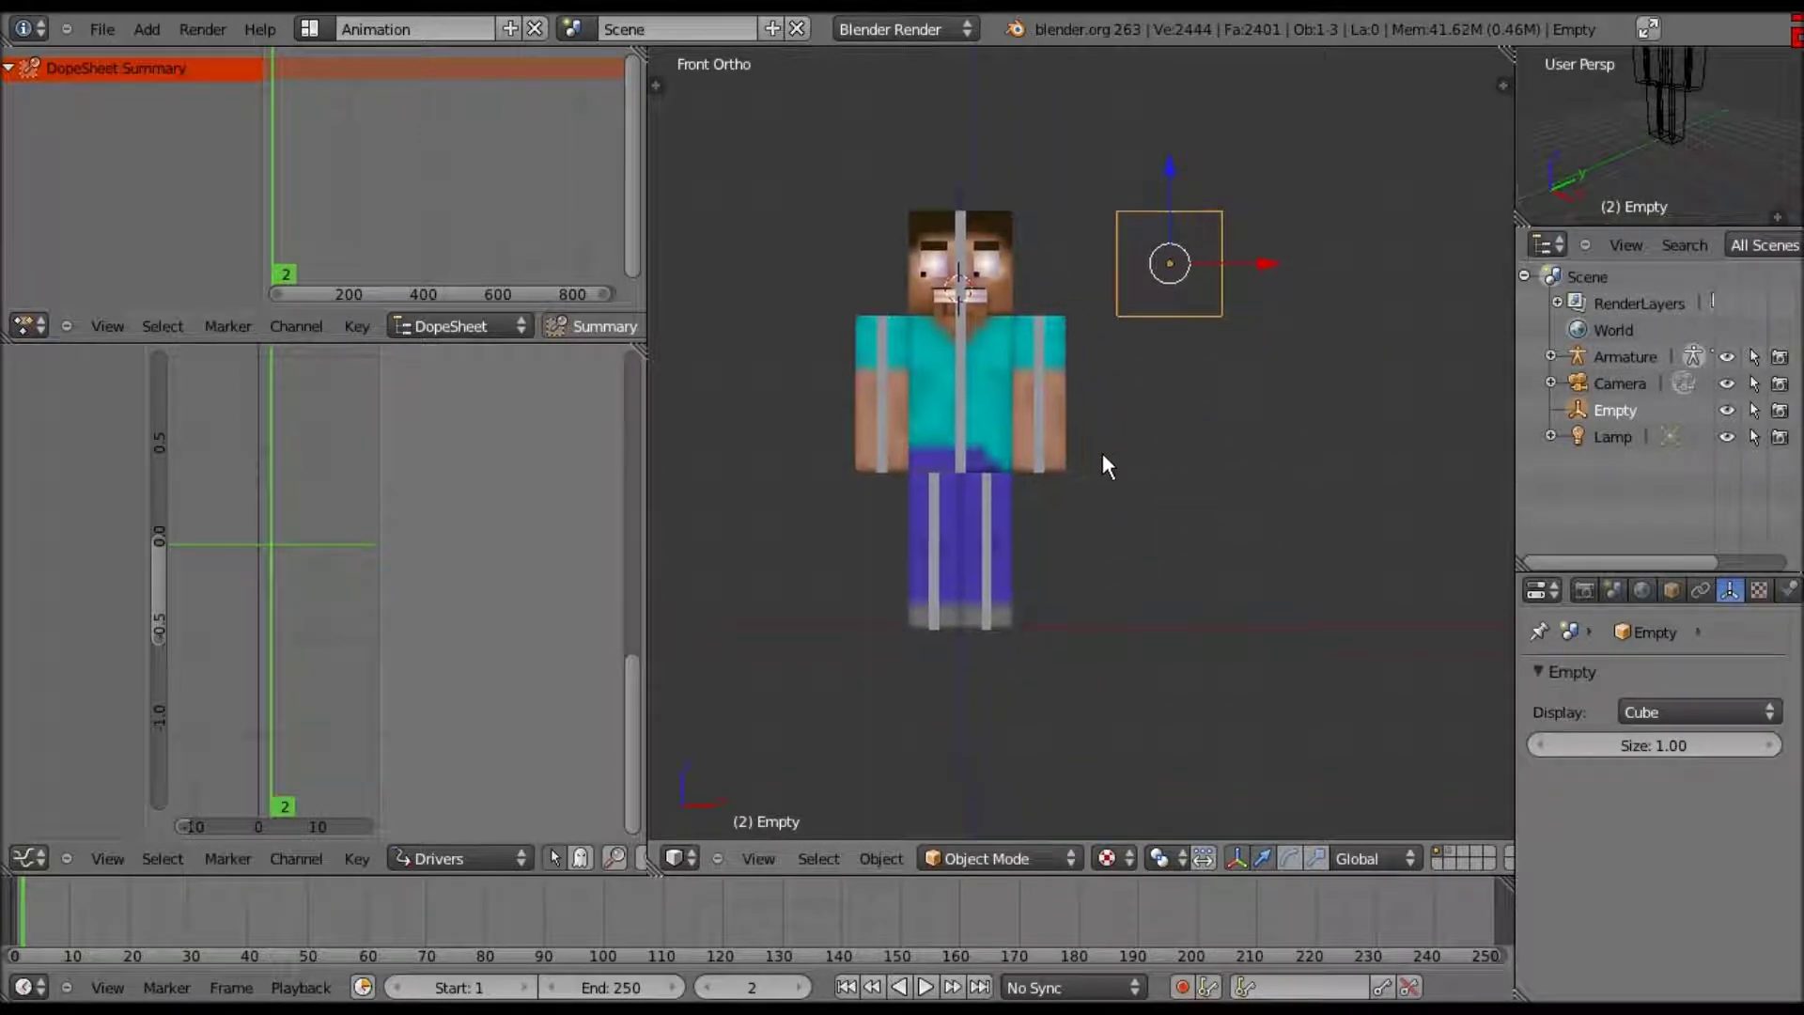
{"action": "scroll", "coordinate": [1066, 470], "scroll_direction": "up", "scroll_amount": 2}
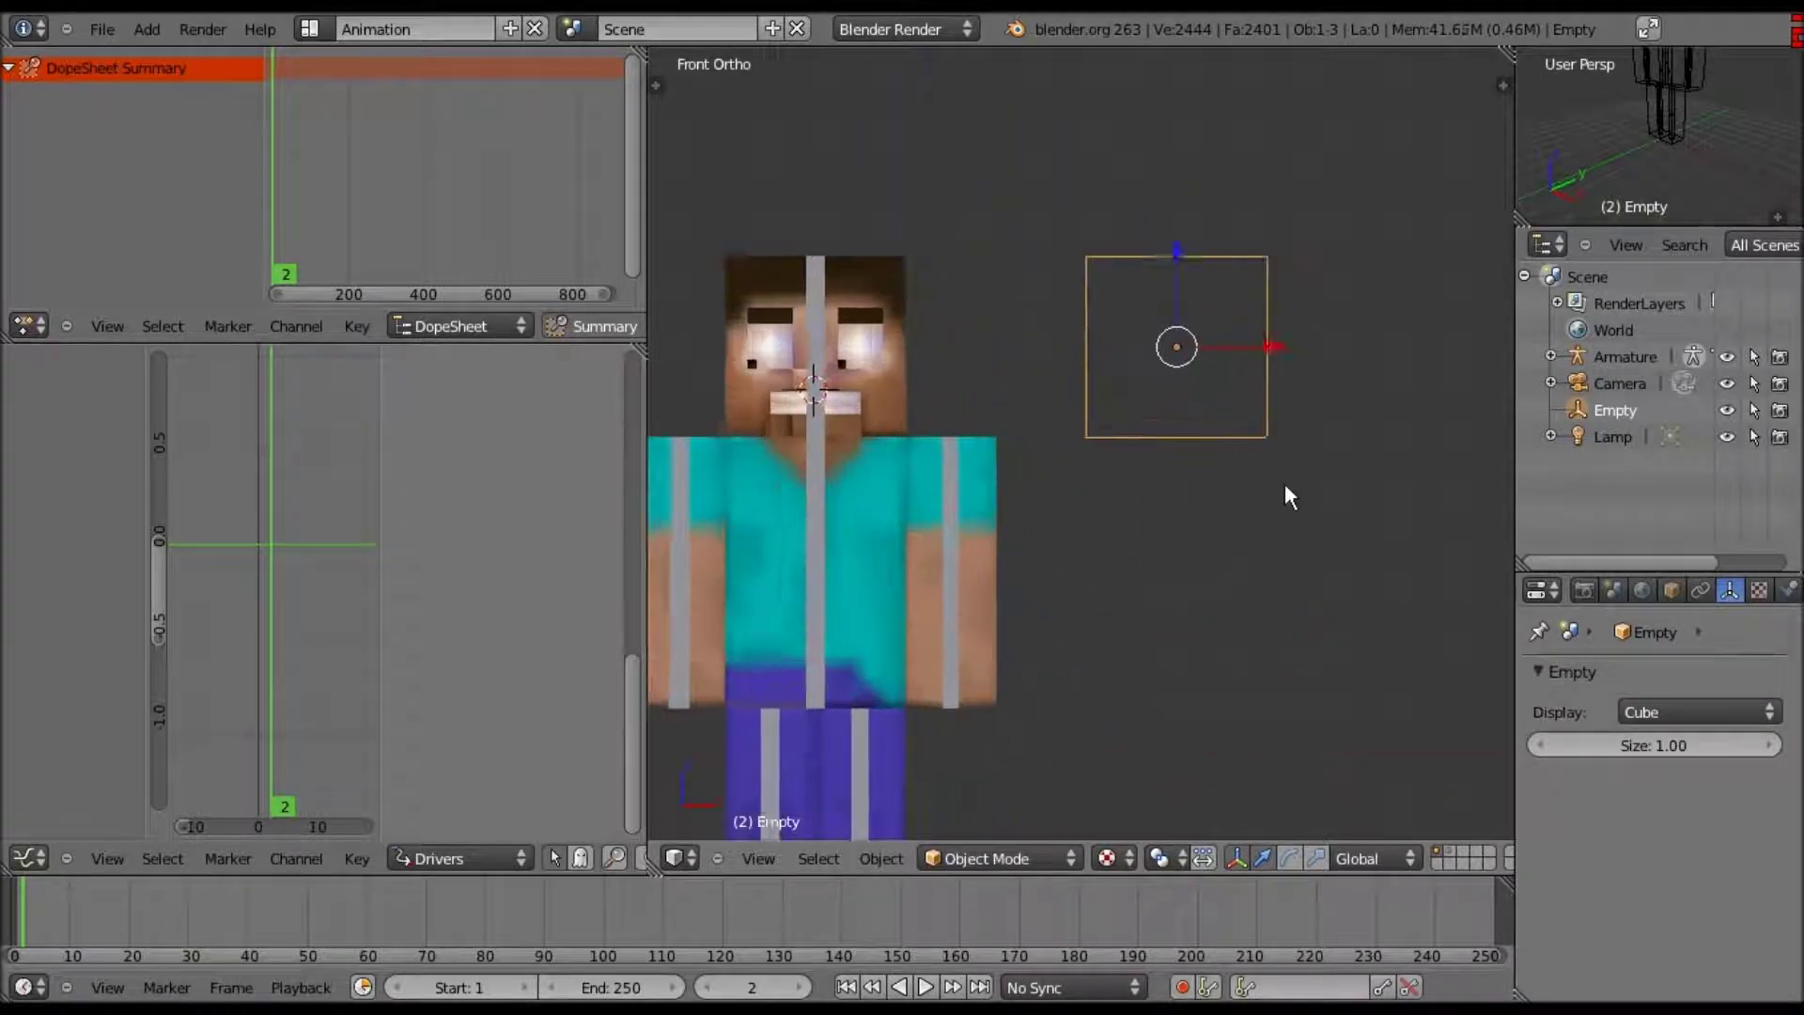
{"action": "middle_click_drag", "start_coordinate": [944, 271], "coordinate": [1229, 298], "text": "shift"}
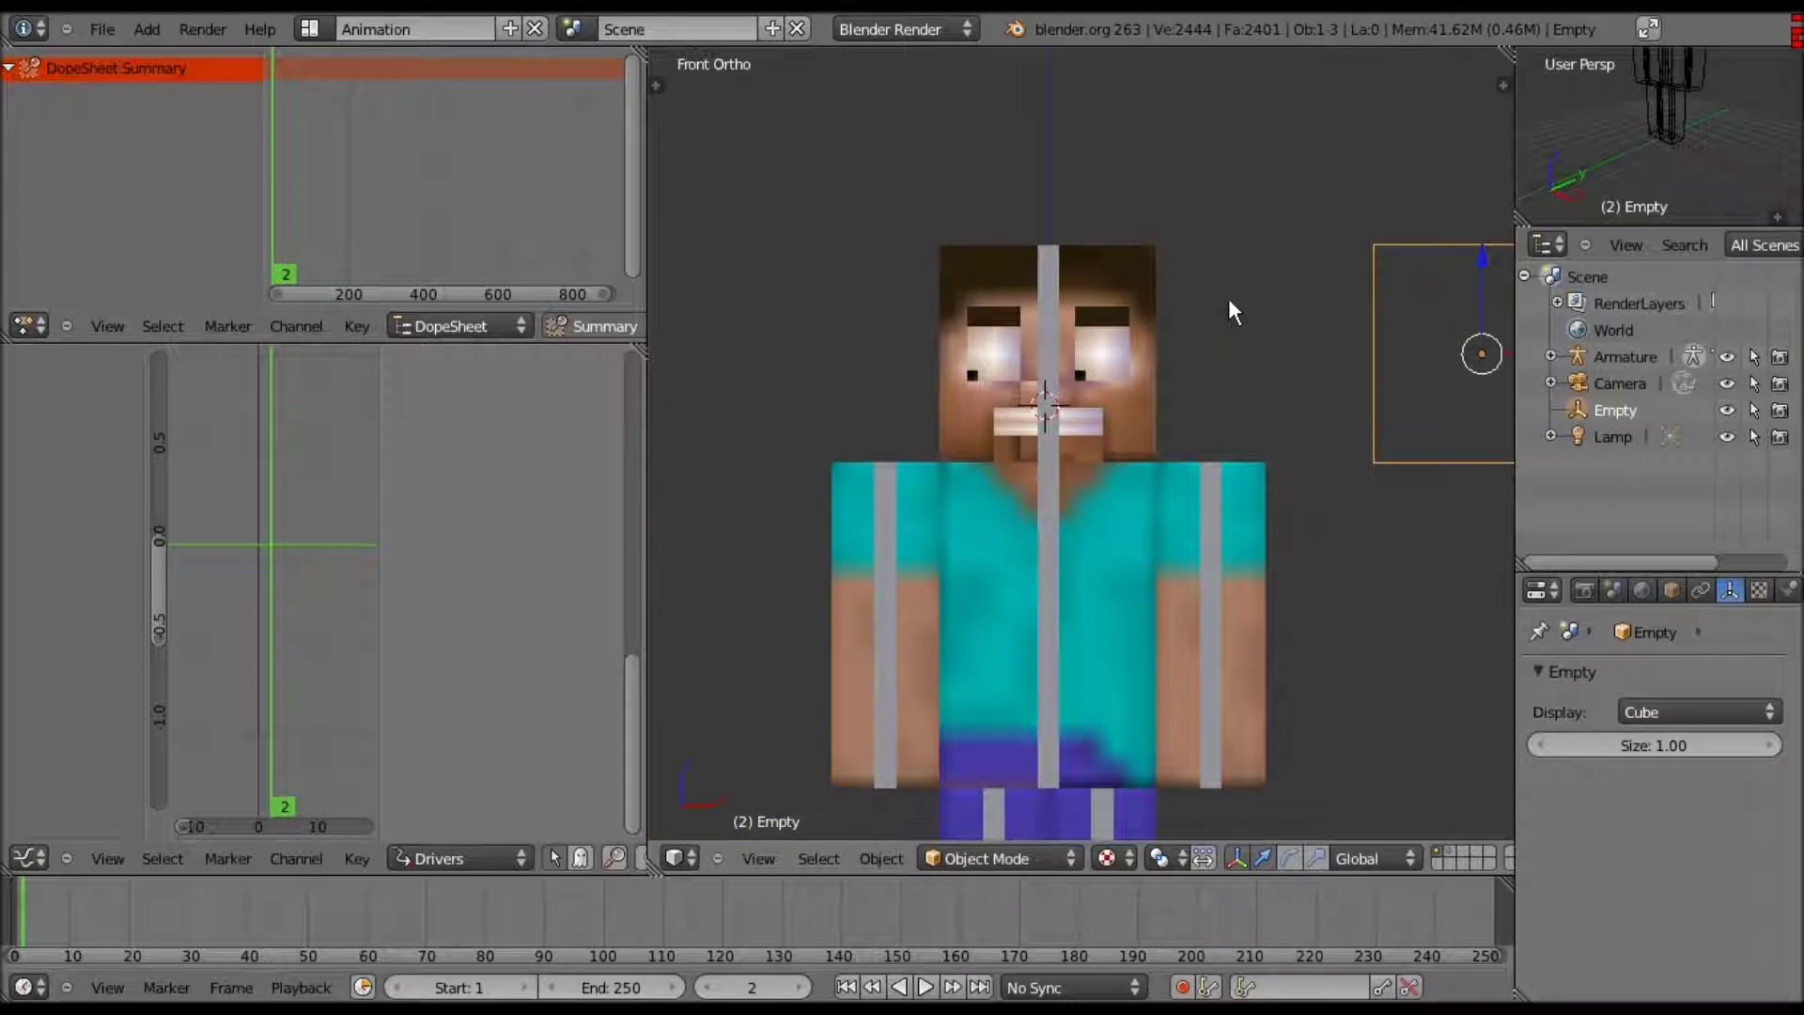
{"action": "middle_click_drag", "start_coordinate": [1011, 315], "coordinate": [805, 239], "text": "shift"}
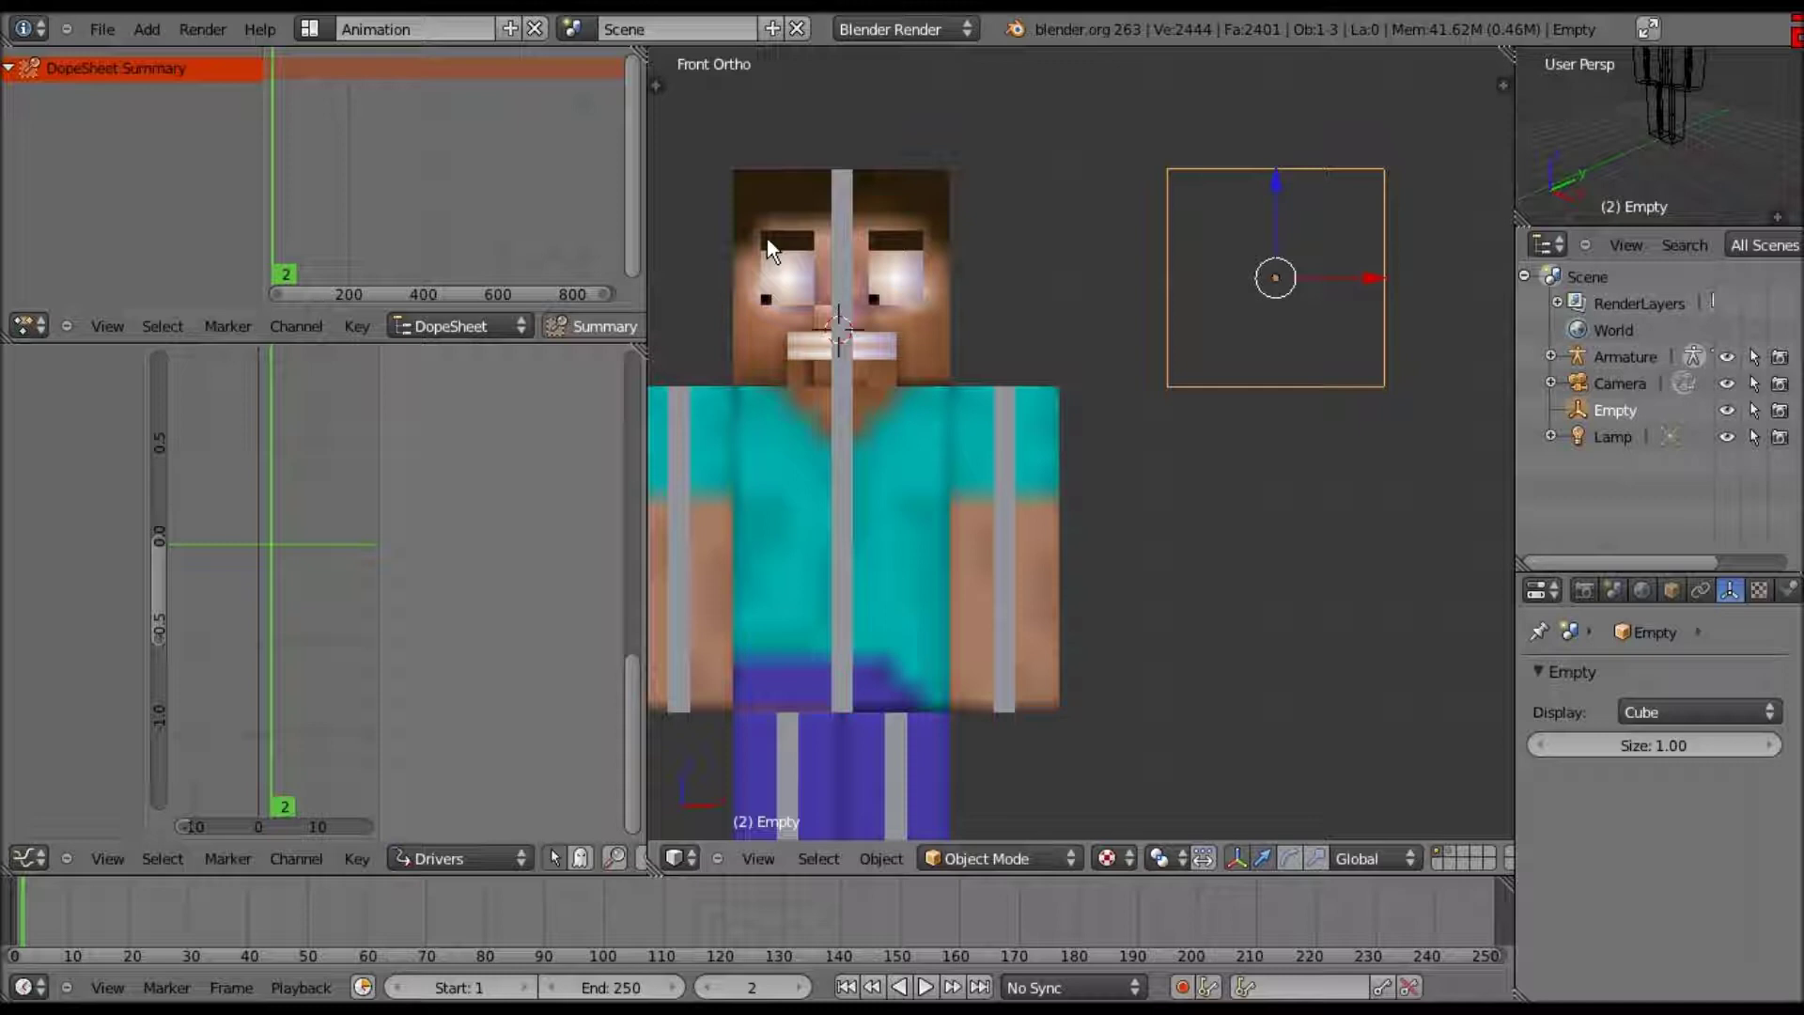
{"action": "type", "text": "g-4"}
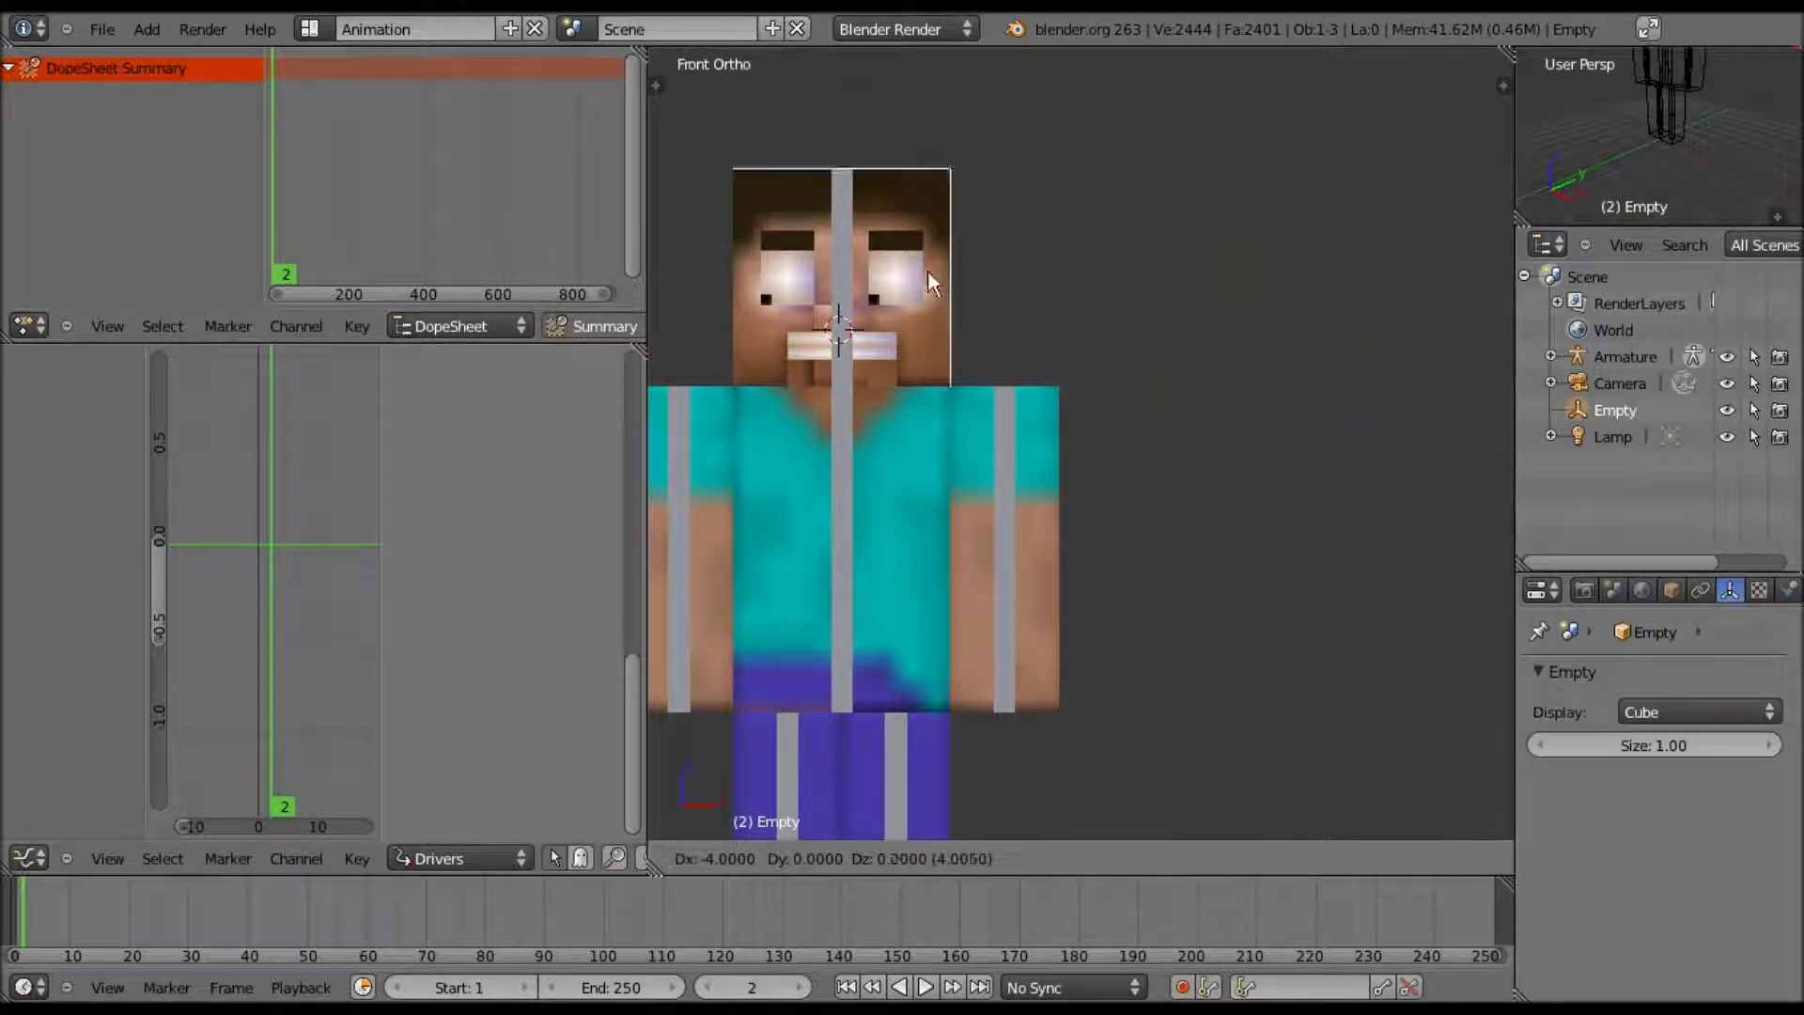
{"action": "key", "text": "Return"}
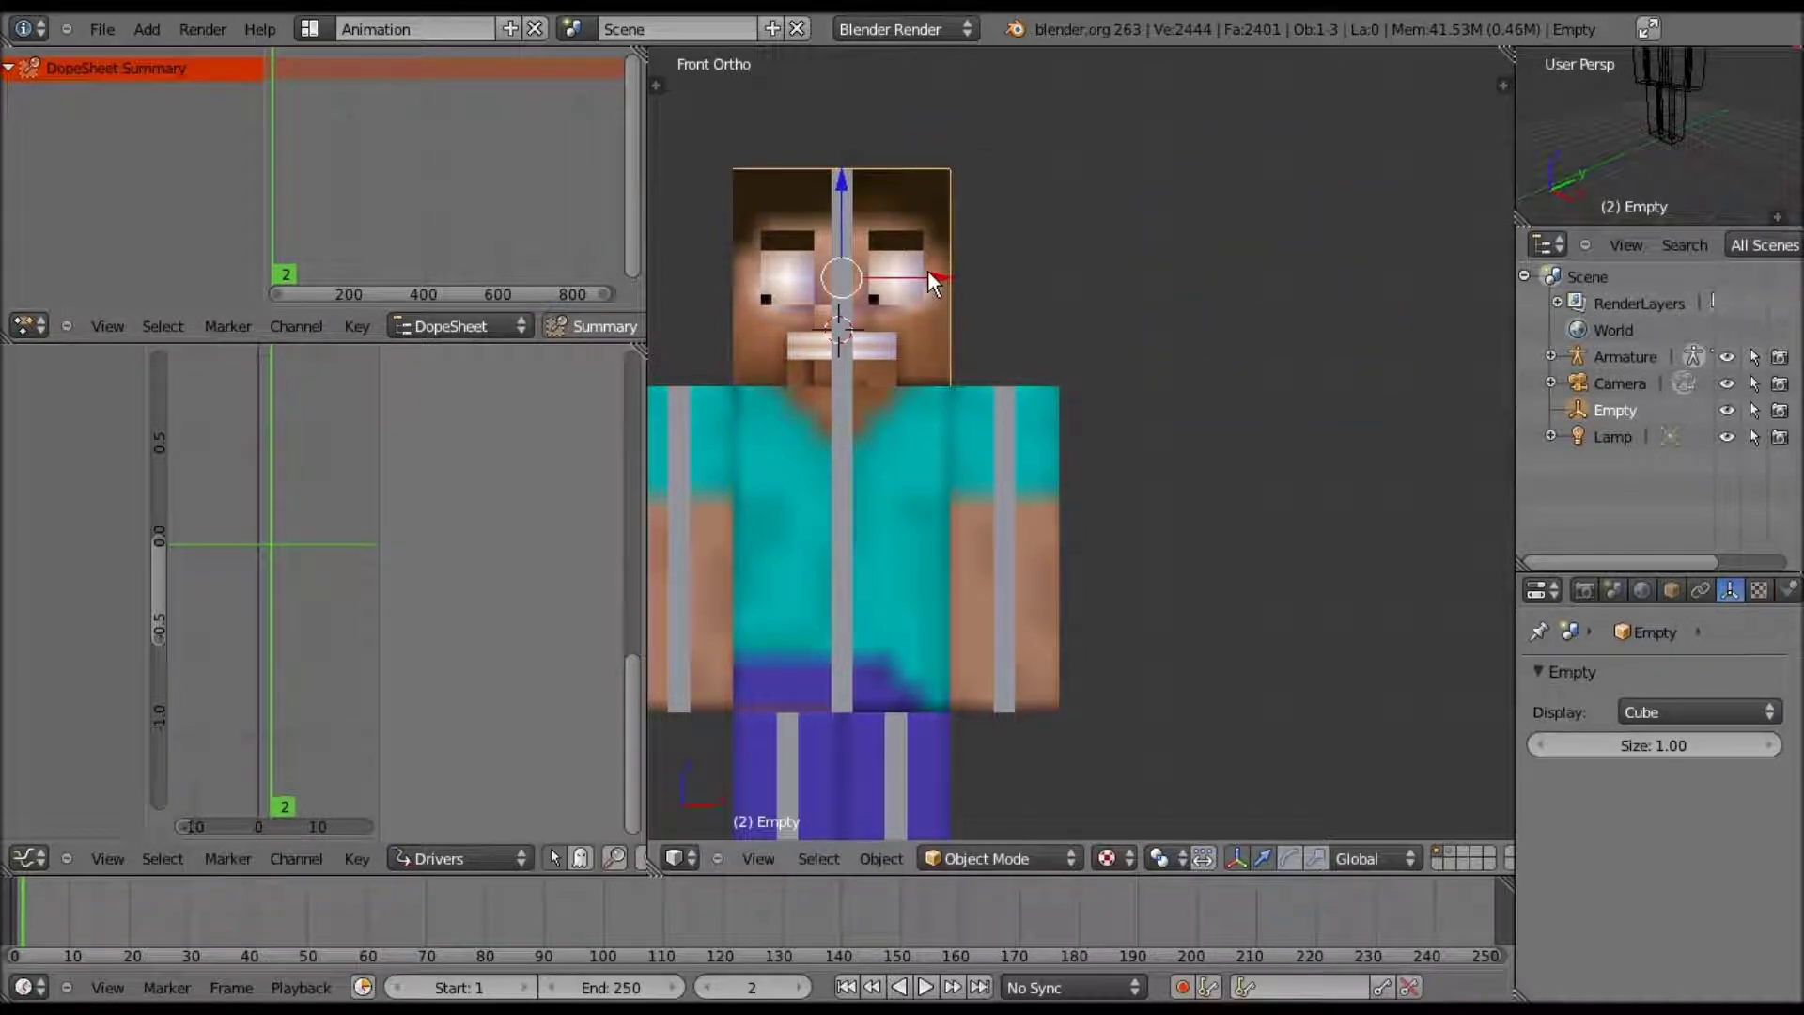
- Move the empty forward in the side view to just in front of the face, and frame the head from the front
{"action": "key", "text": "KP_3"}
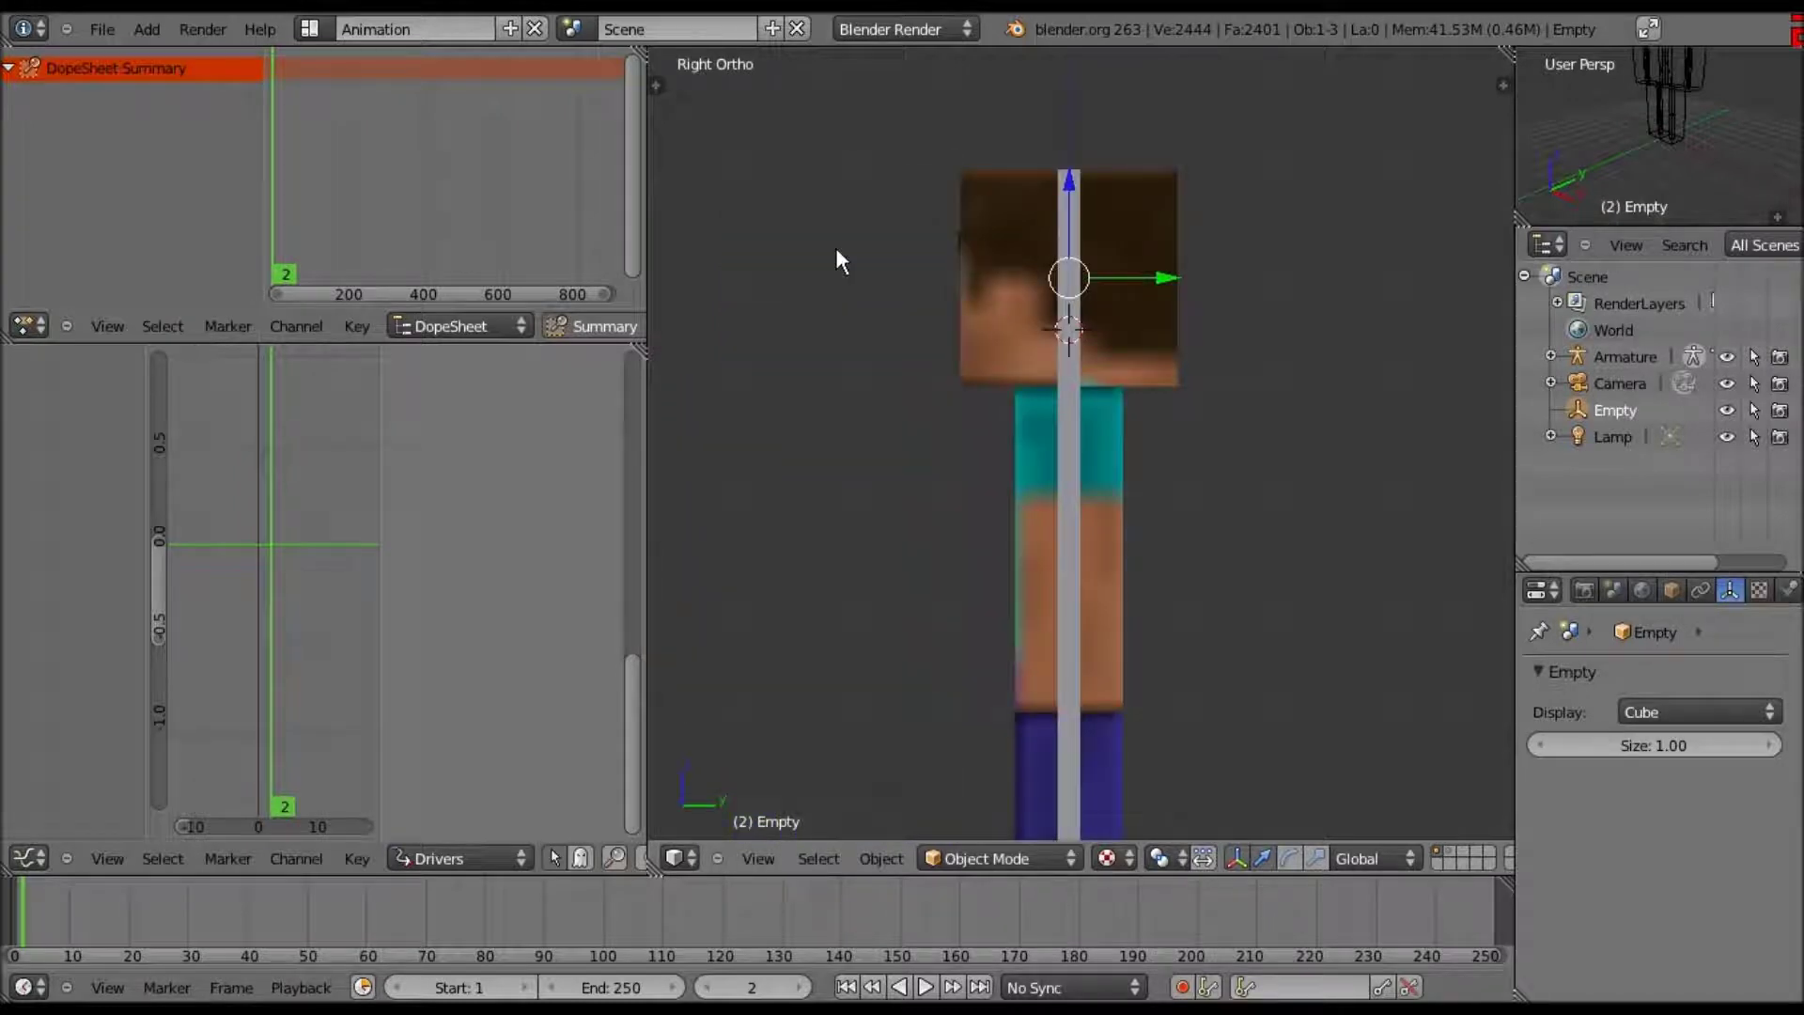
{"action": "key", "text": "g"}
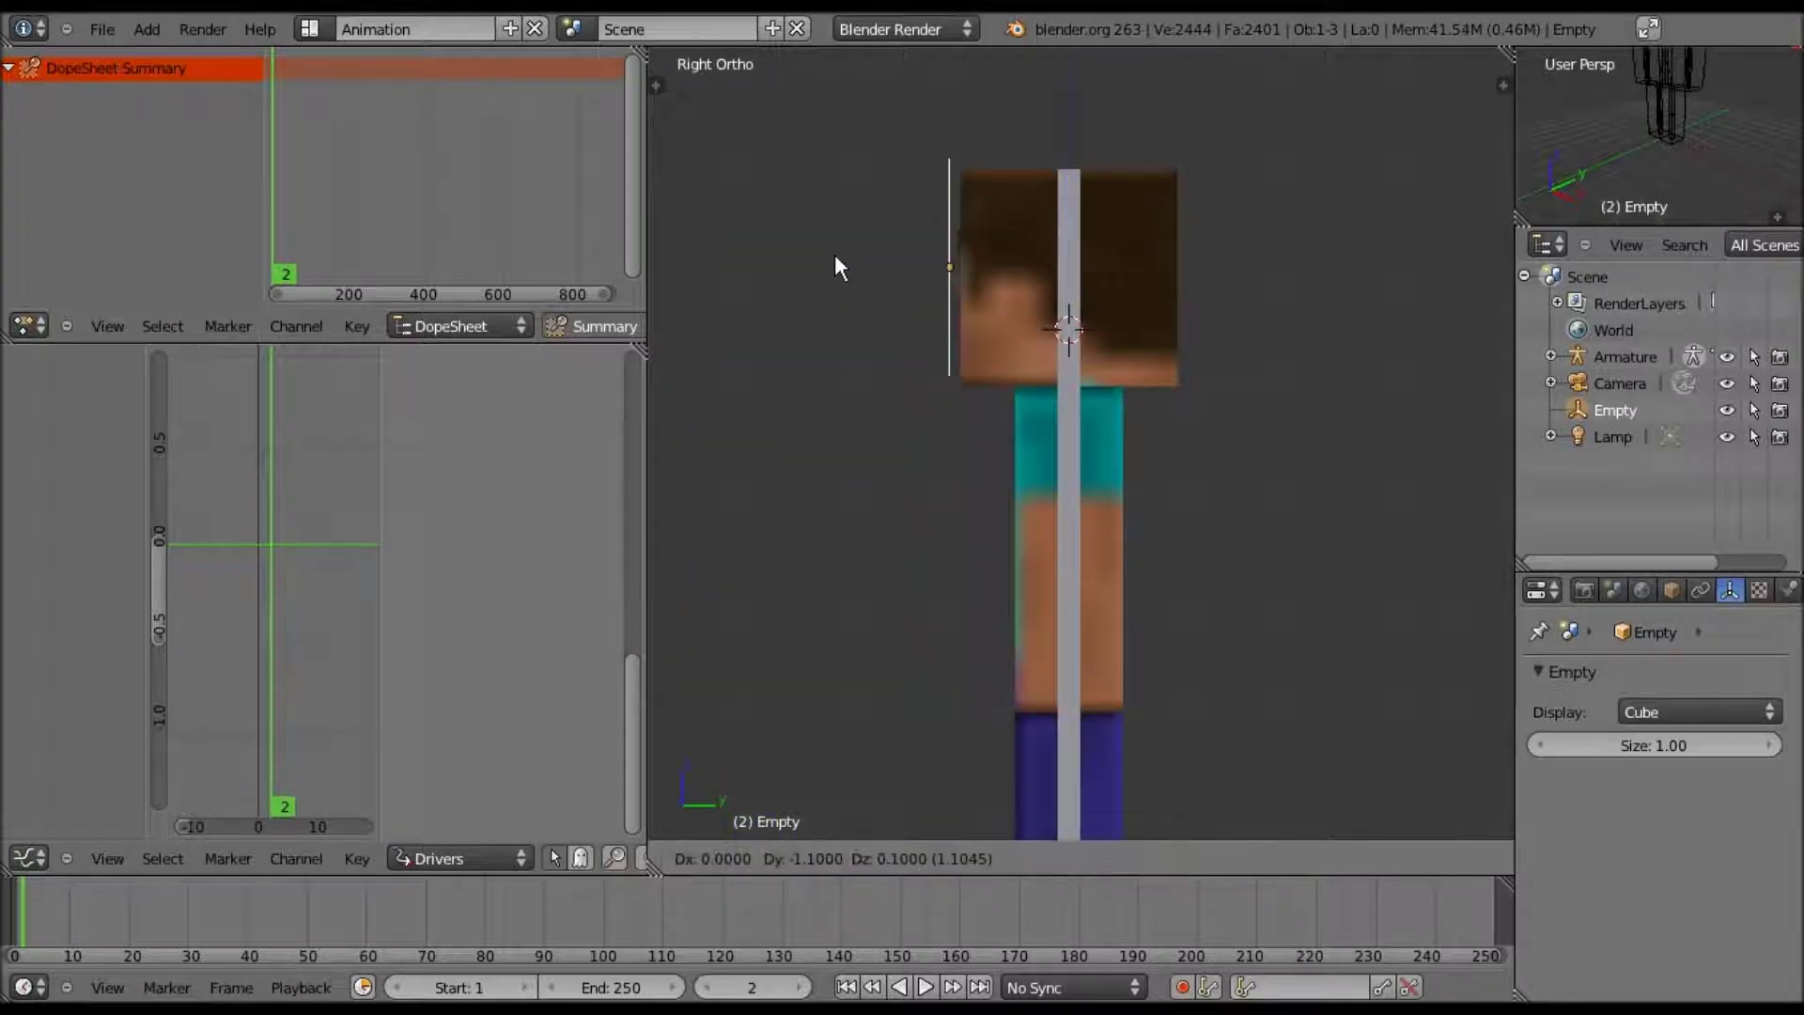
{"action": "left_click", "coordinate": [834, 263]}
{"action": "key", "text": "g"}
{"action": "left_click", "coordinate": [893, 266]}
{"action": "key", "text": "KP_1"}
{"action": "middle_click_drag", "start_coordinate": [1296, 316], "coordinate": [1513, 332], "text": "shift"}
{"action": "scroll", "coordinate": [1212, 219], "scroll_direction": "up", "scroll_amount": 2}
{"action": "scroll", "coordinate": [1263, 344], "scroll_direction": "up", "scroll_amount": 1}
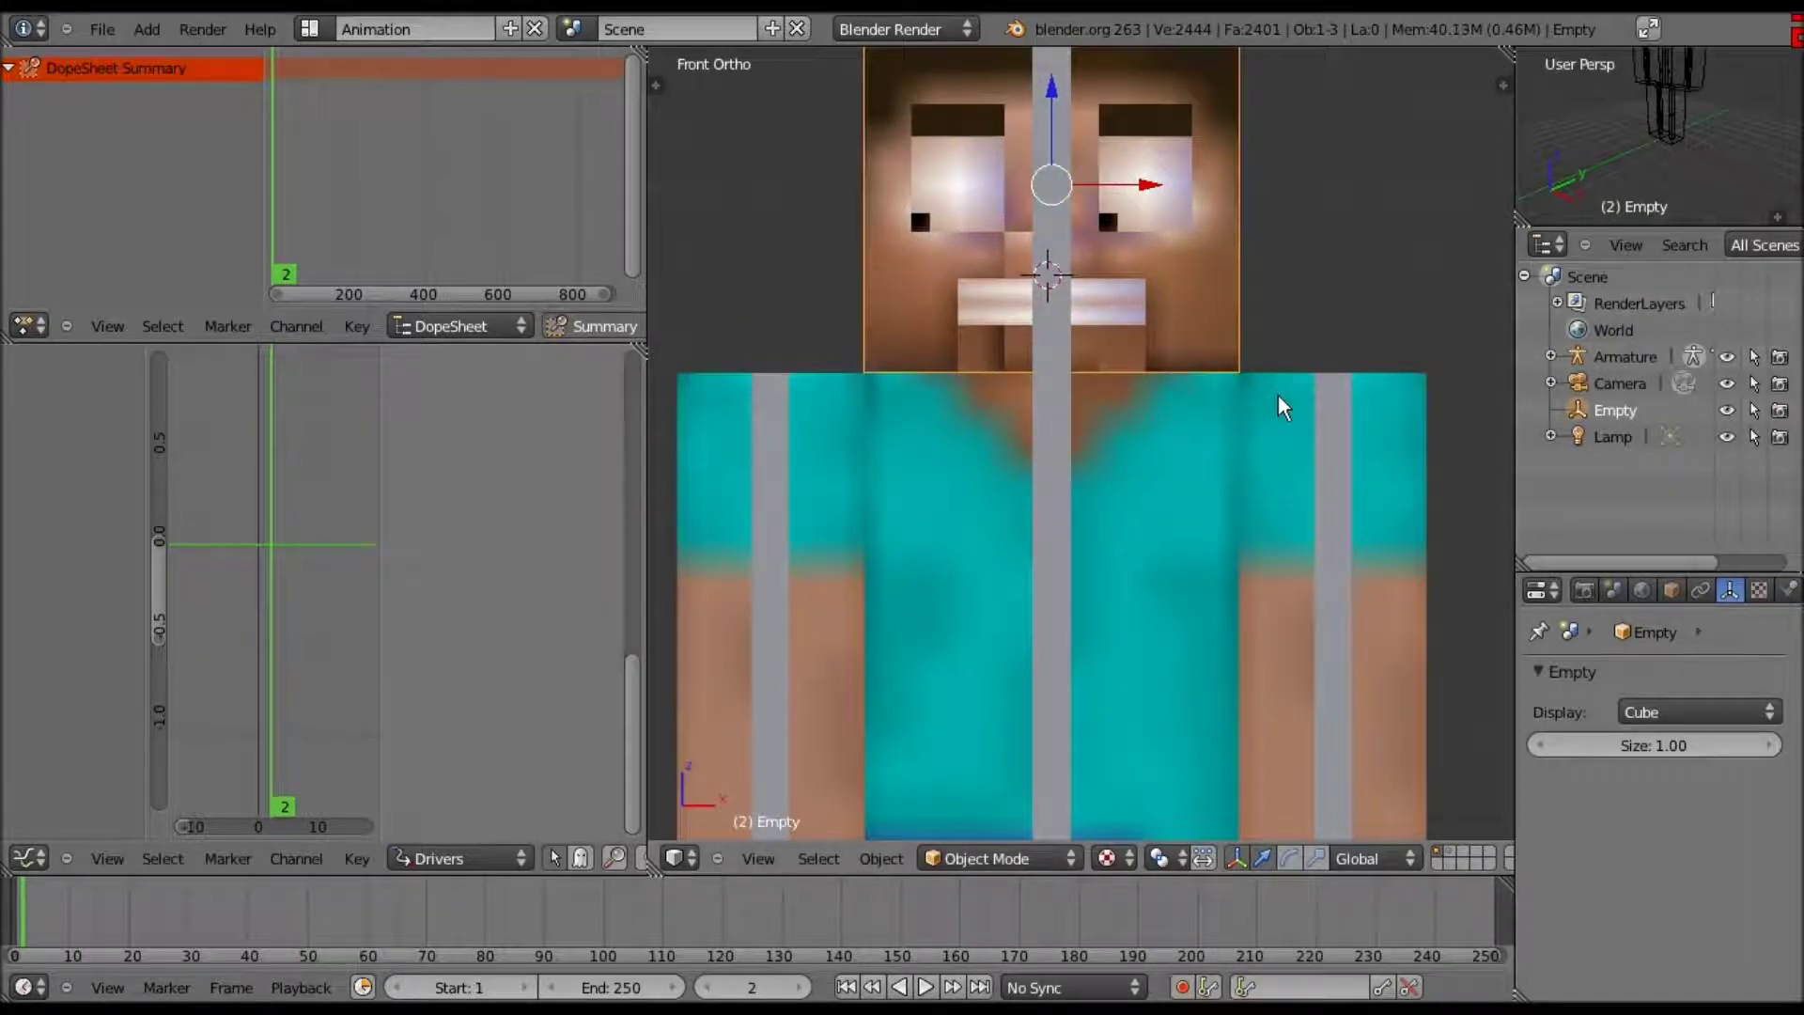
{"action": "middle_click_drag", "start_coordinate": [1304, 733], "coordinate": [1370, 116], "text": "shift"}
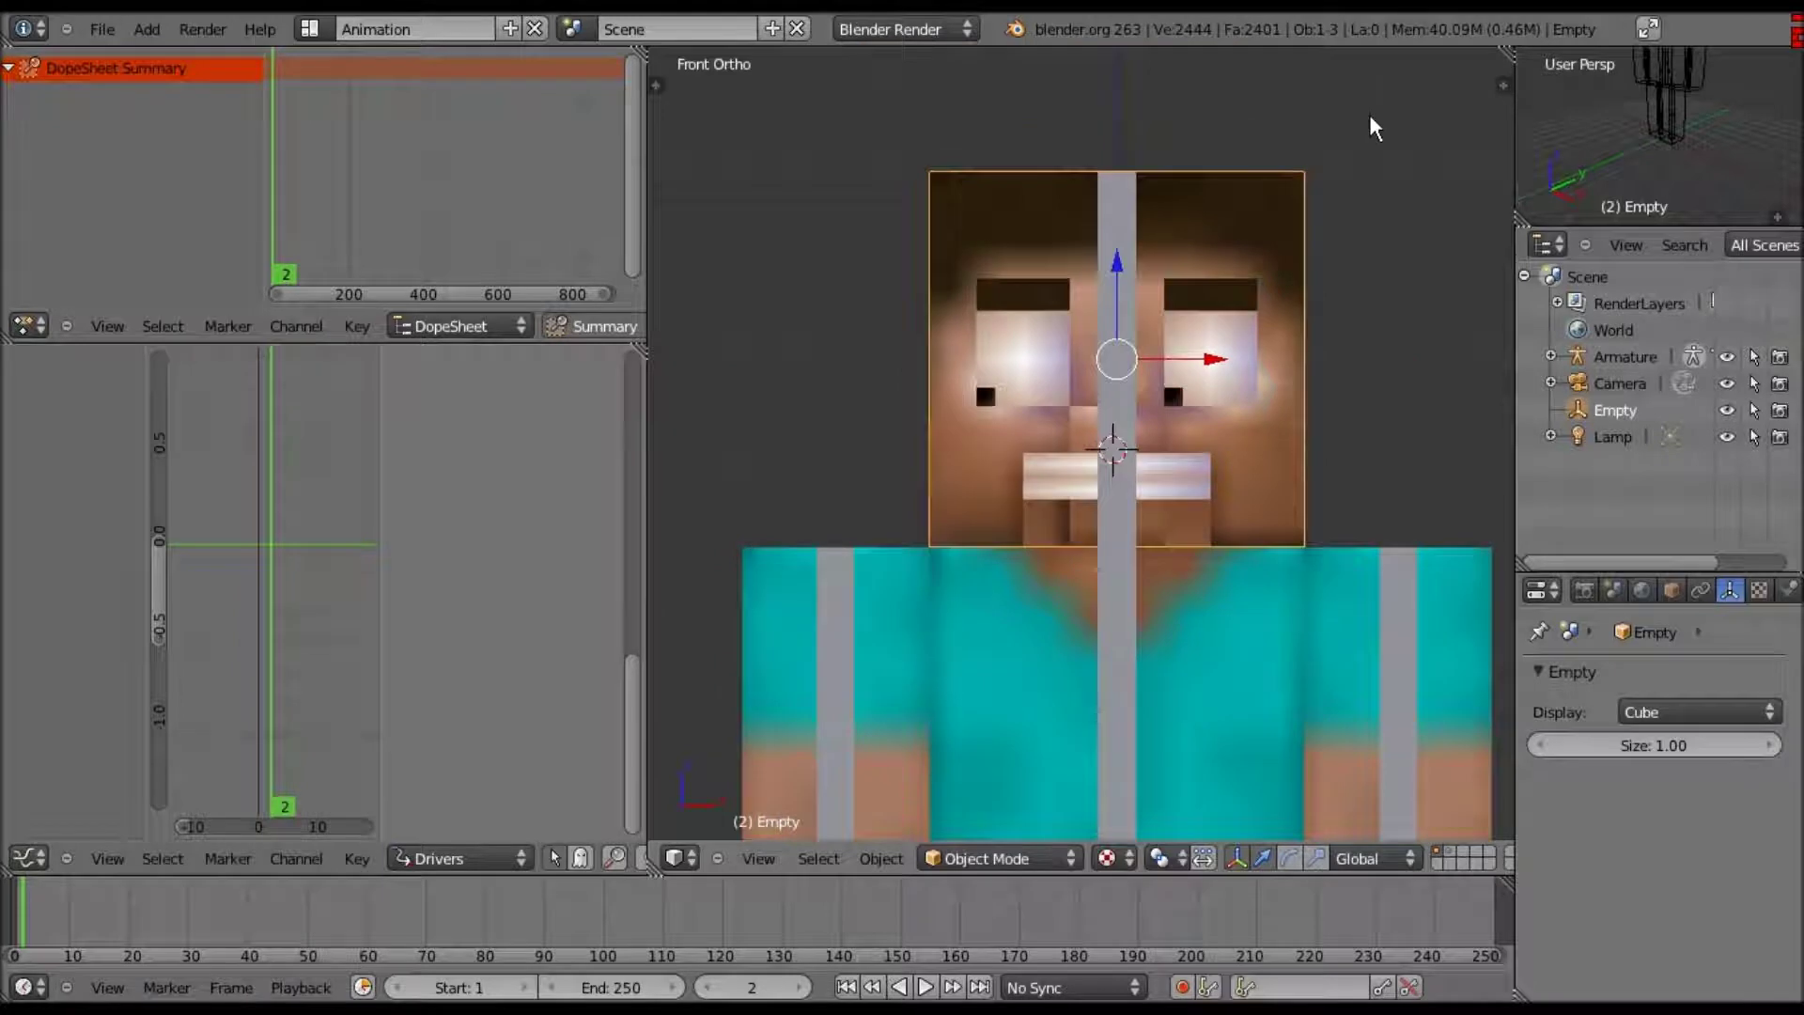
{"action": "key", "text": "shift+d"}
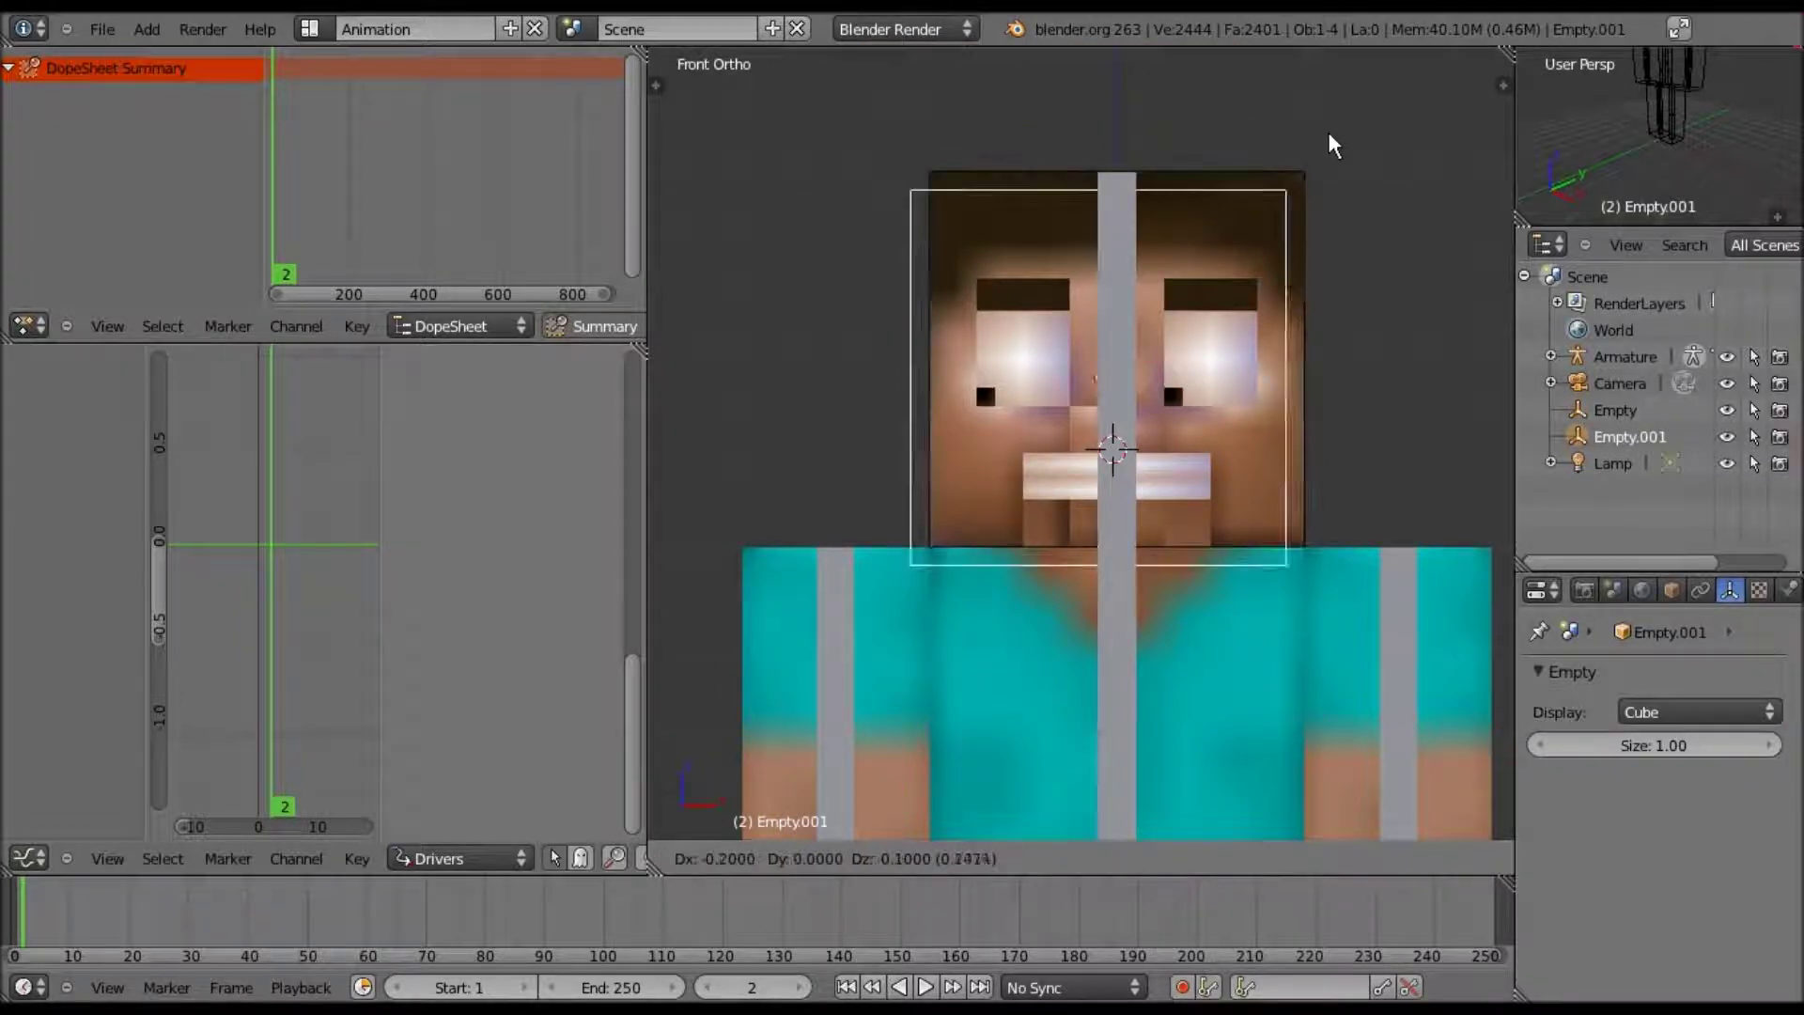
{"action": "key", "text": "Escape"}
{"action": "key", "text": "ctrl+z"}
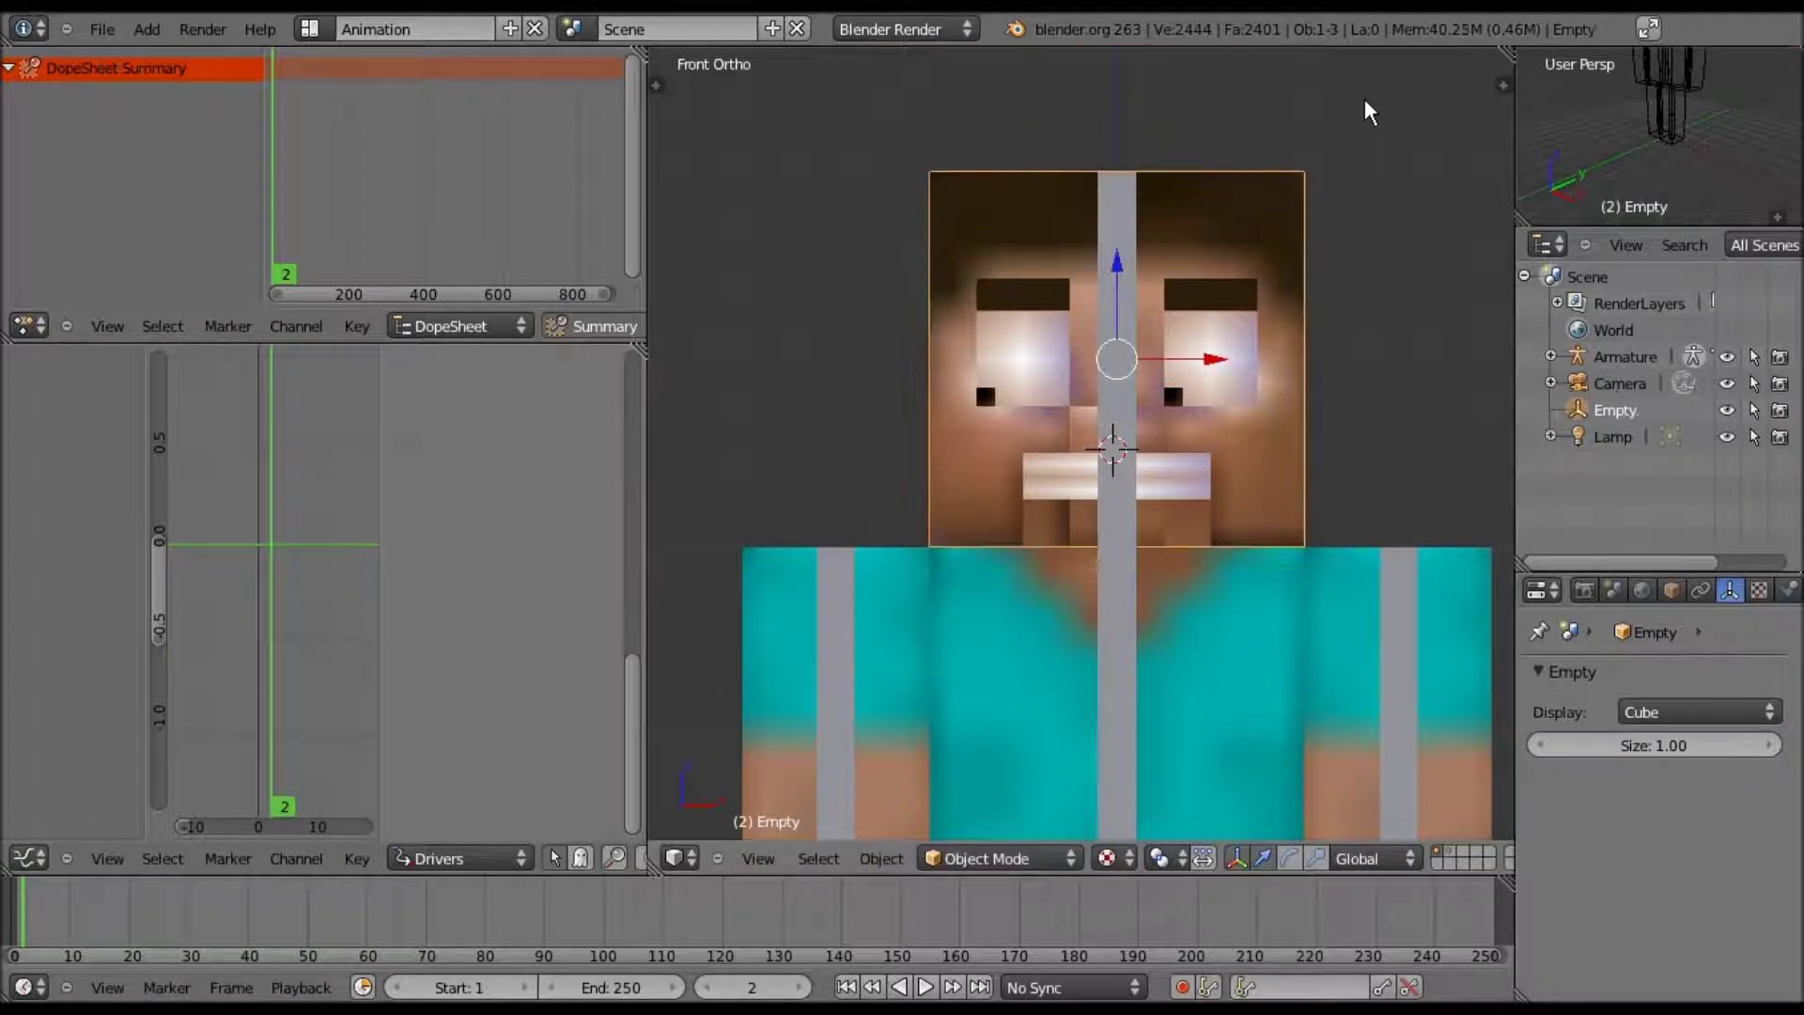
- Duplicate the empty in place and scale the copy down to about 0.2 as a small square between the eyes
{"action": "key", "text": "shift+d"}
{"action": "key", "text": "Escape"}
{"action": "key", "text": "s"}
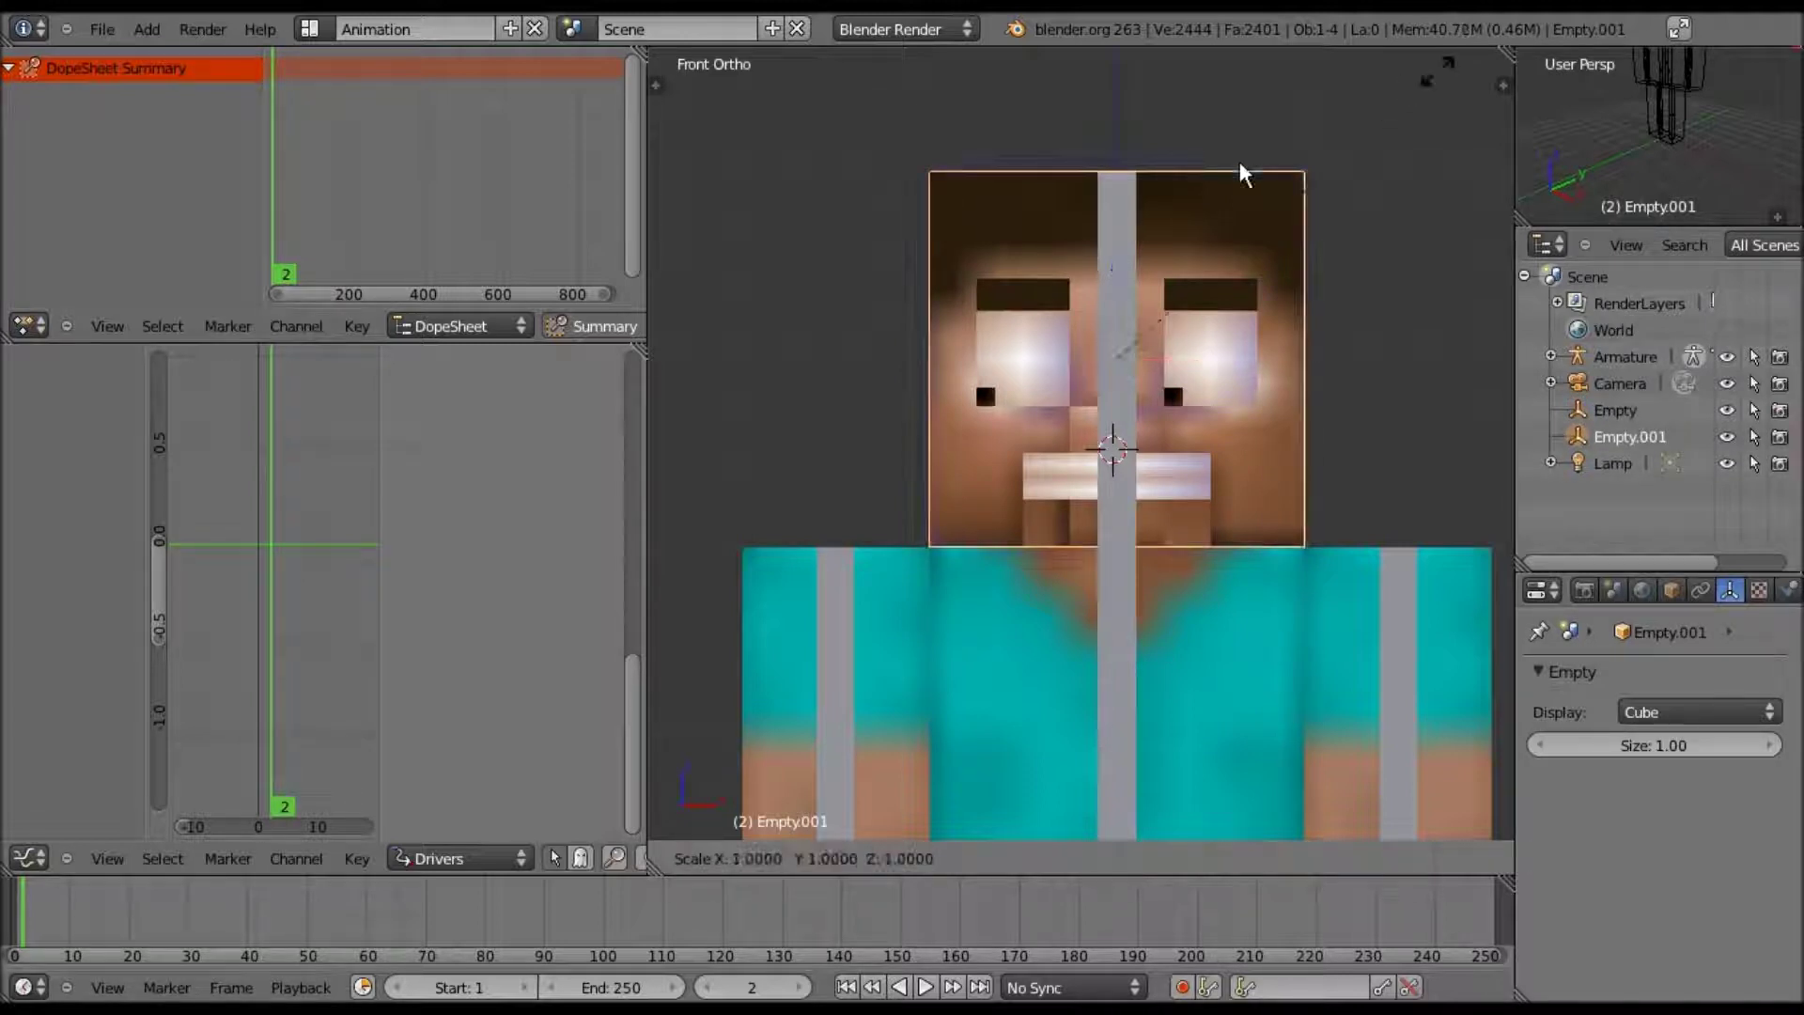
{"action": "left_click", "coordinate": [1123, 272]}
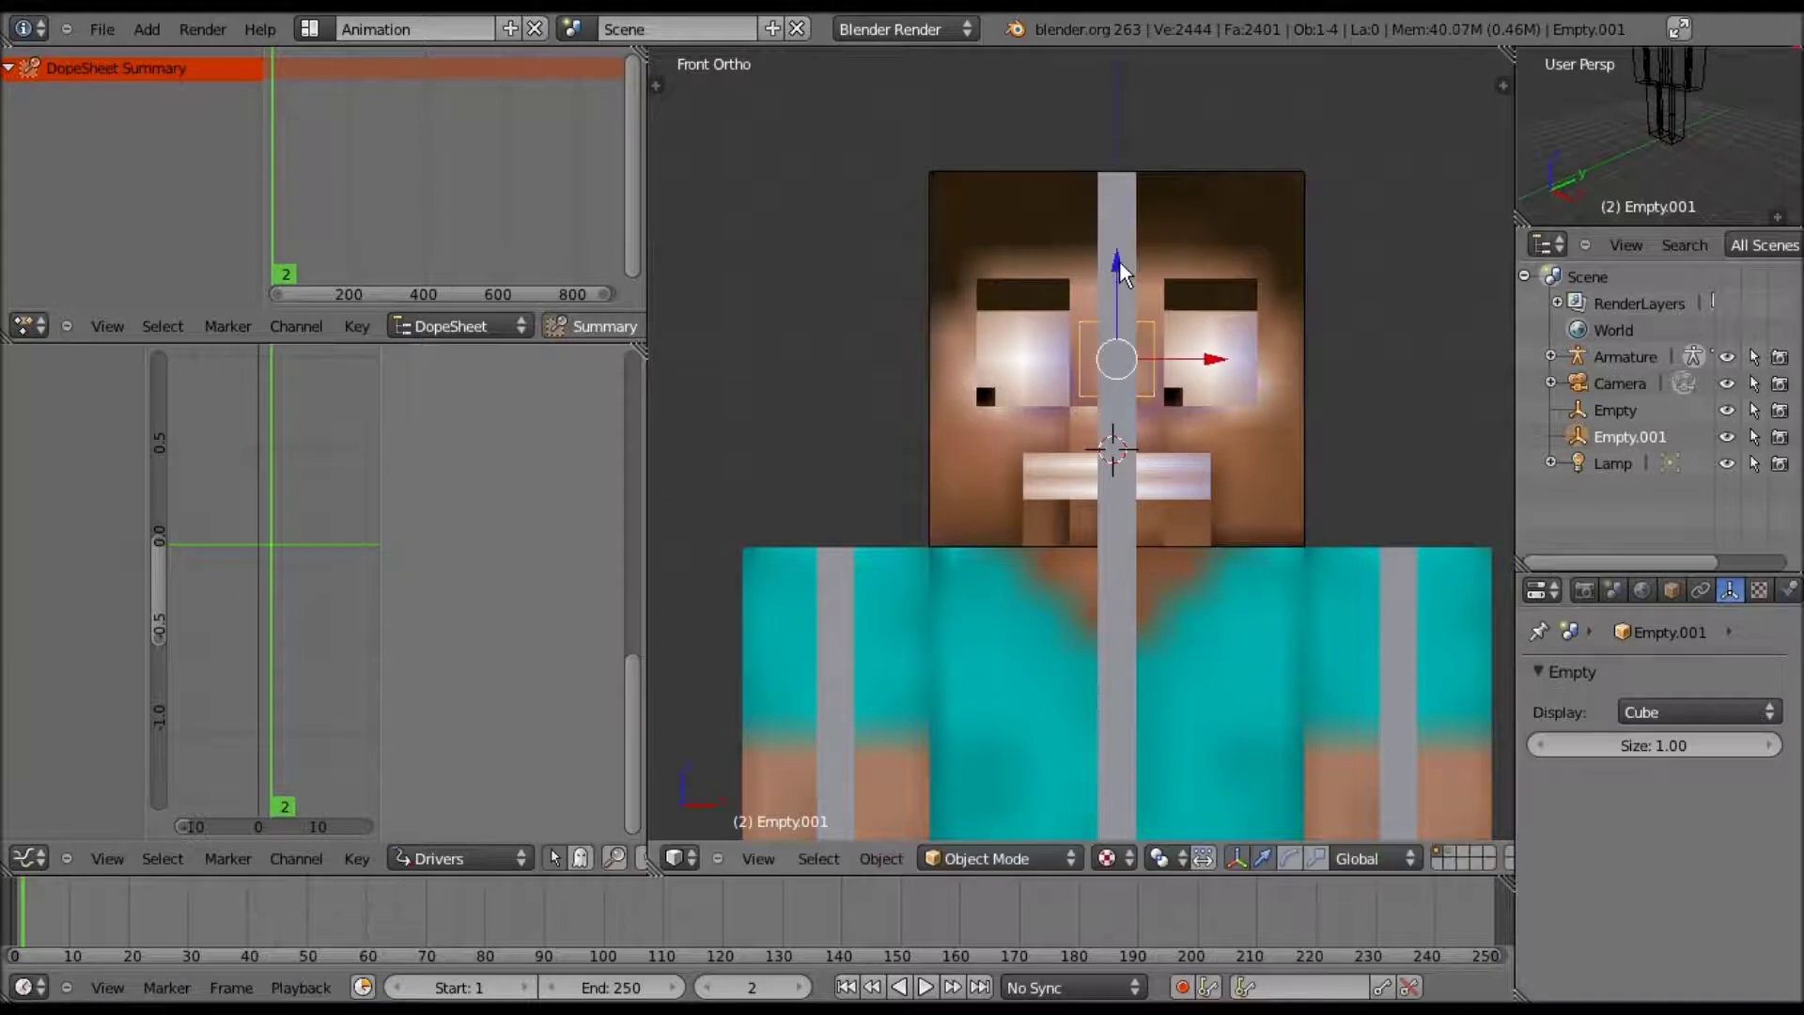
- Move the small square empty 0.5 units along X onto the eye and scale it by 1.3 to match the eye
{"action": "scroll", "coordinate": [1123, 272], "scroll_direction": "up", "scroll_amount": 2}
{"action": "type", "text": "g.9"}
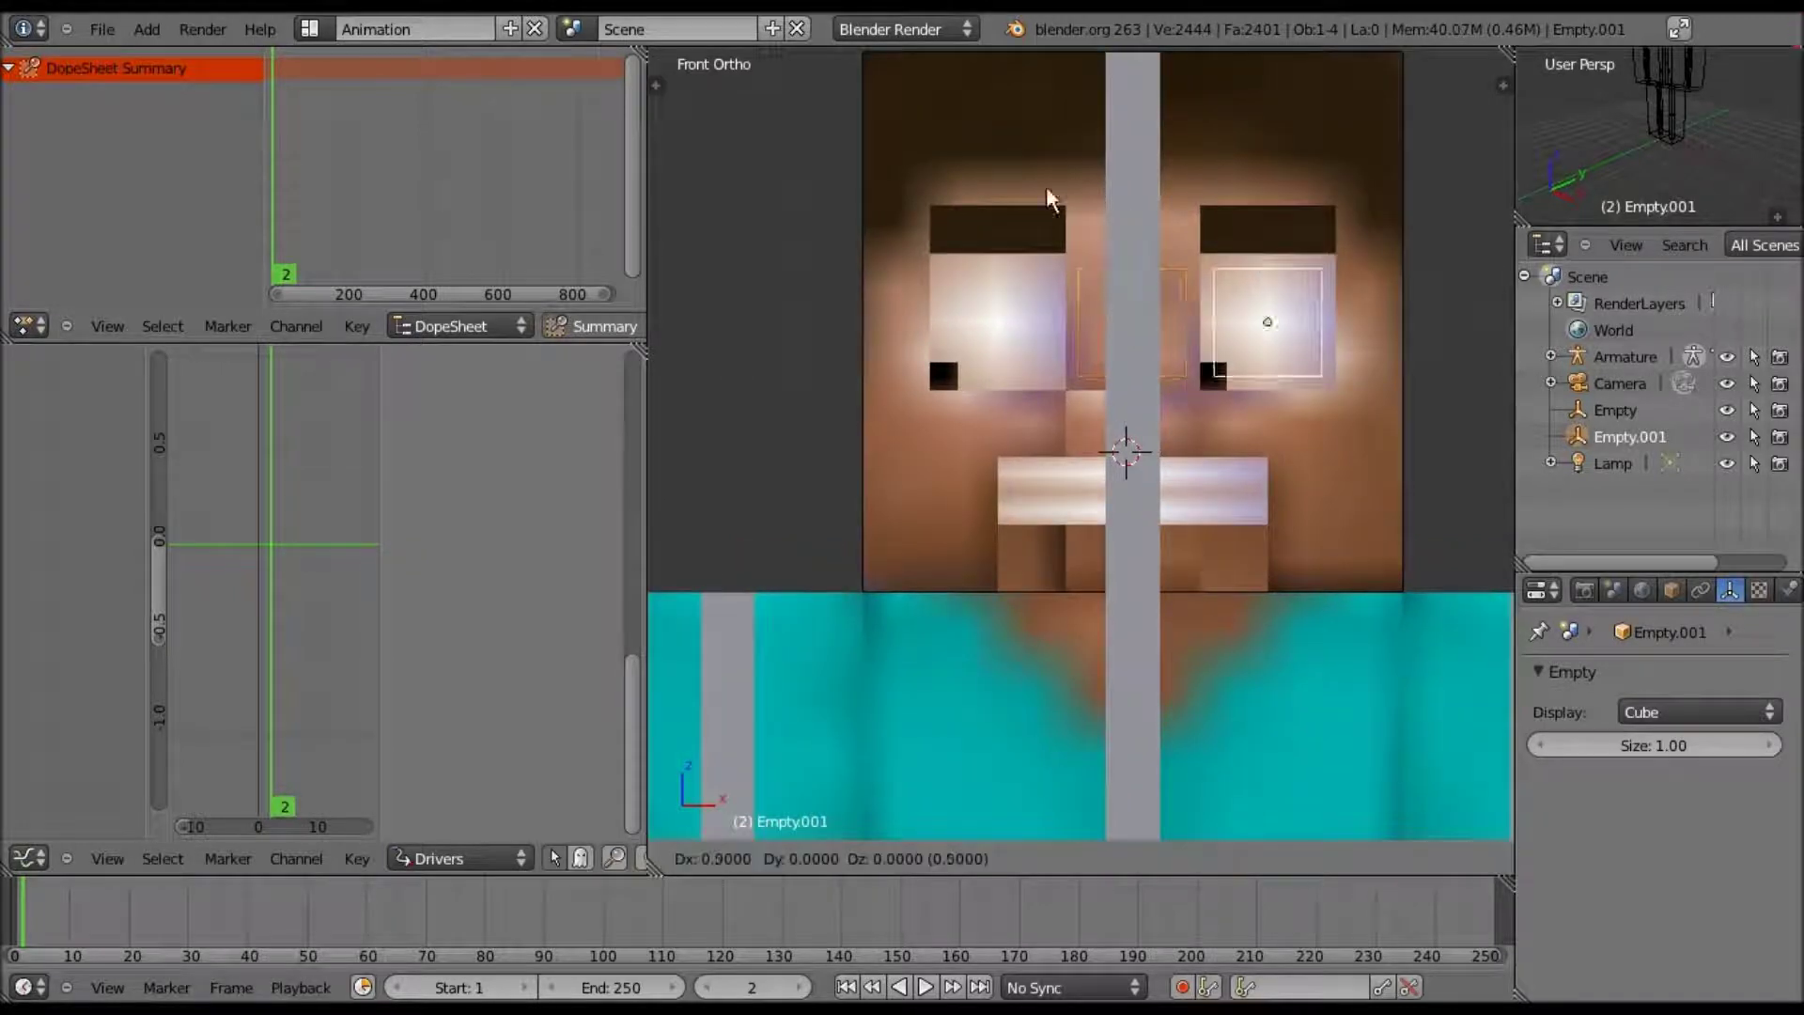
{"action": "key", "text": "Return"}
{"action": "key", "text": "s"}
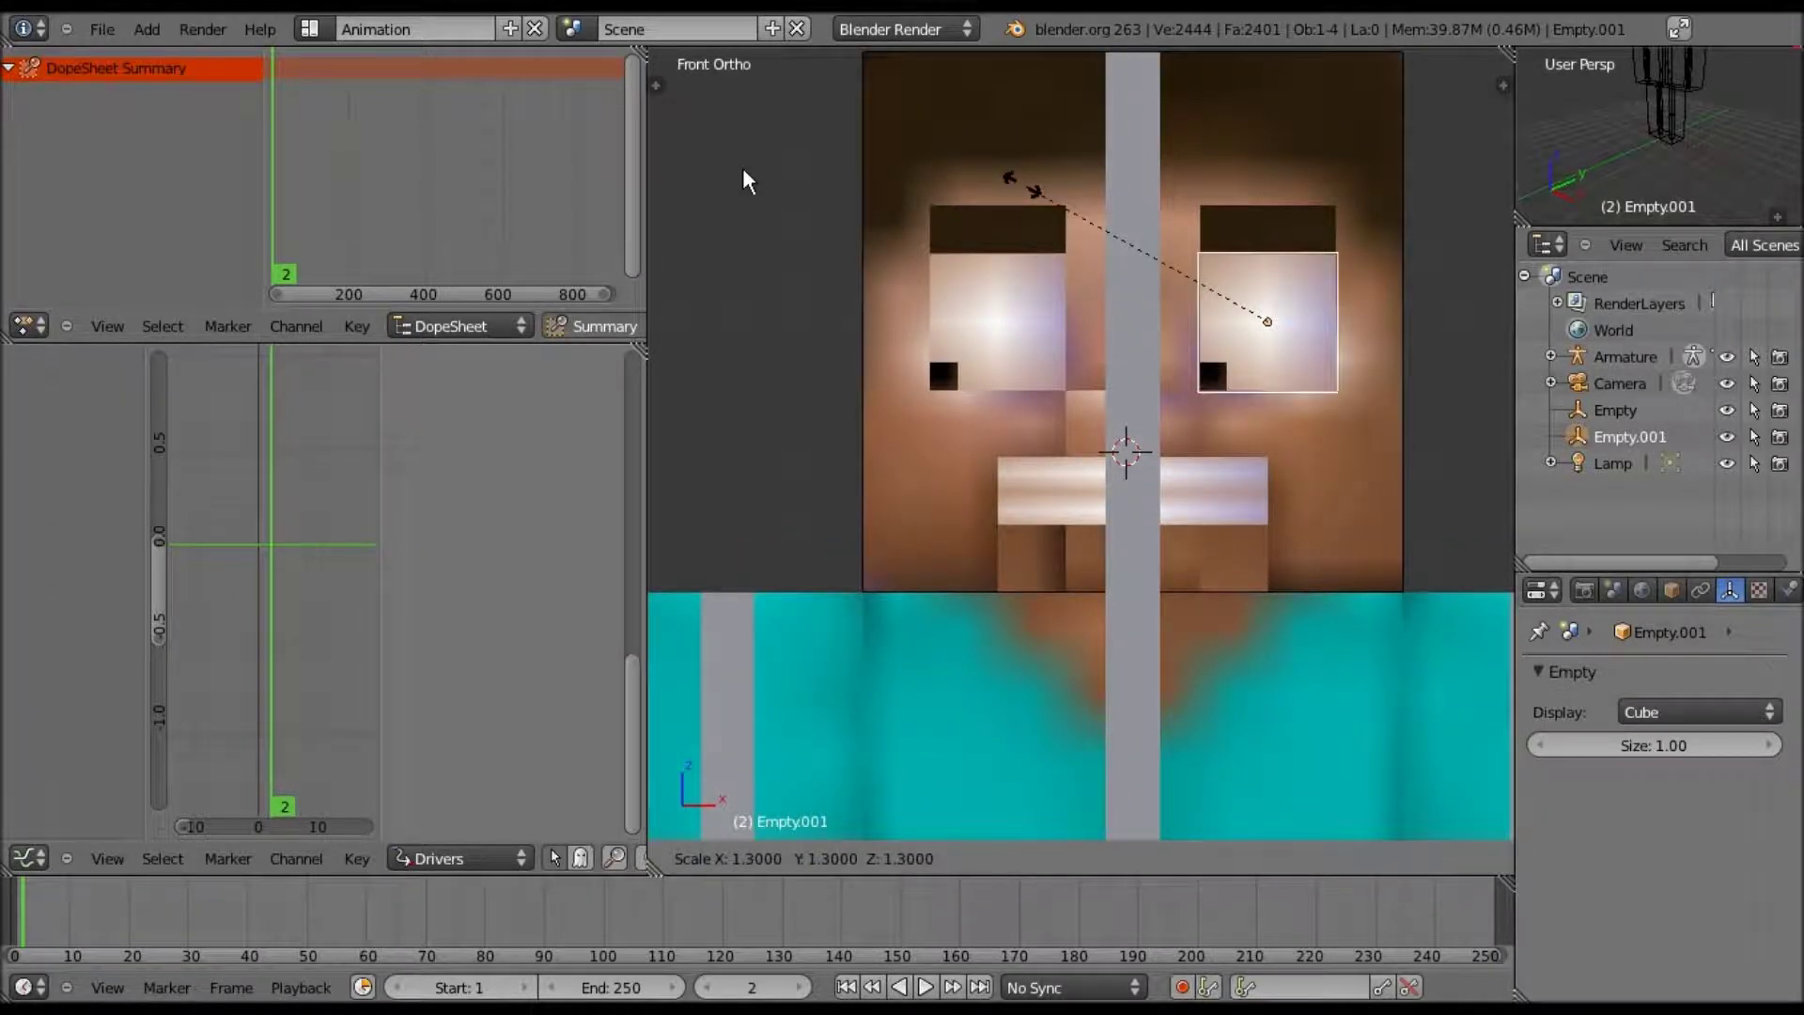
{"action": "key", "text": "Return"}
- Duplicate the eye empty -1 unit along X and align the copy with the character's other eye
{"action": "key", "text": "shift+d"}
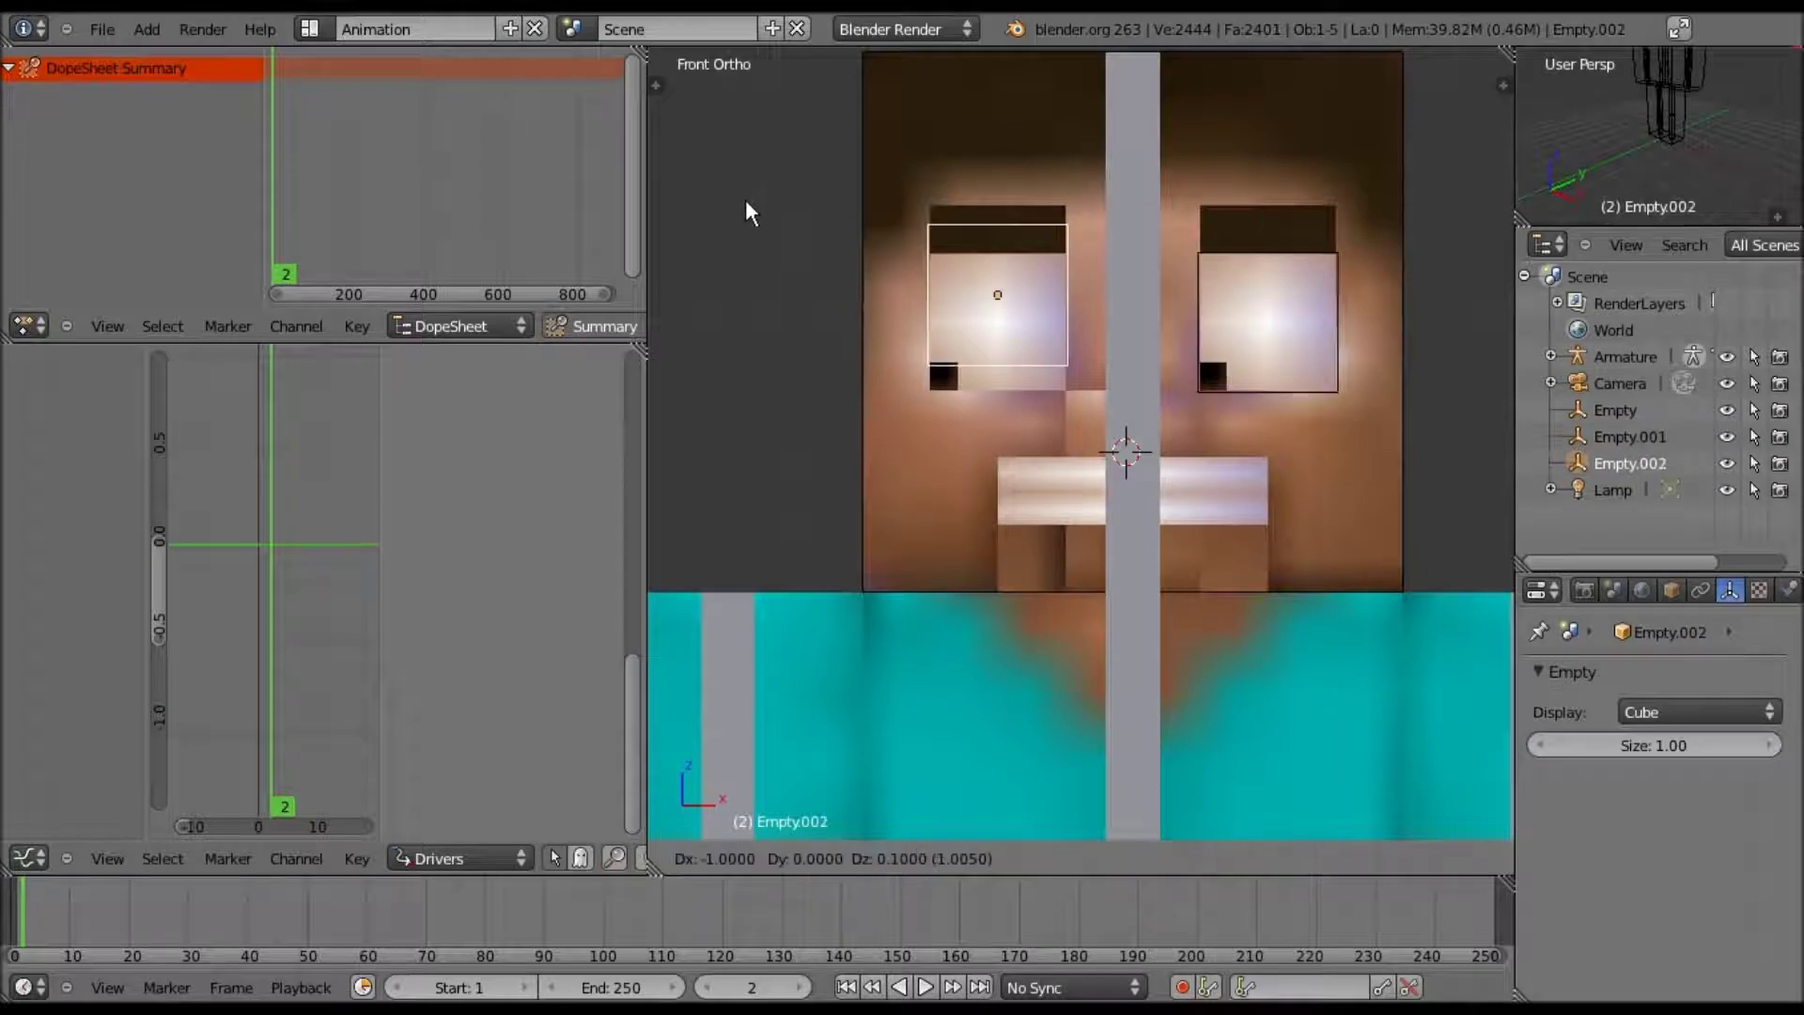
{"action": "type", "text": "-1"}
{"action": "key", "text": "Return"}
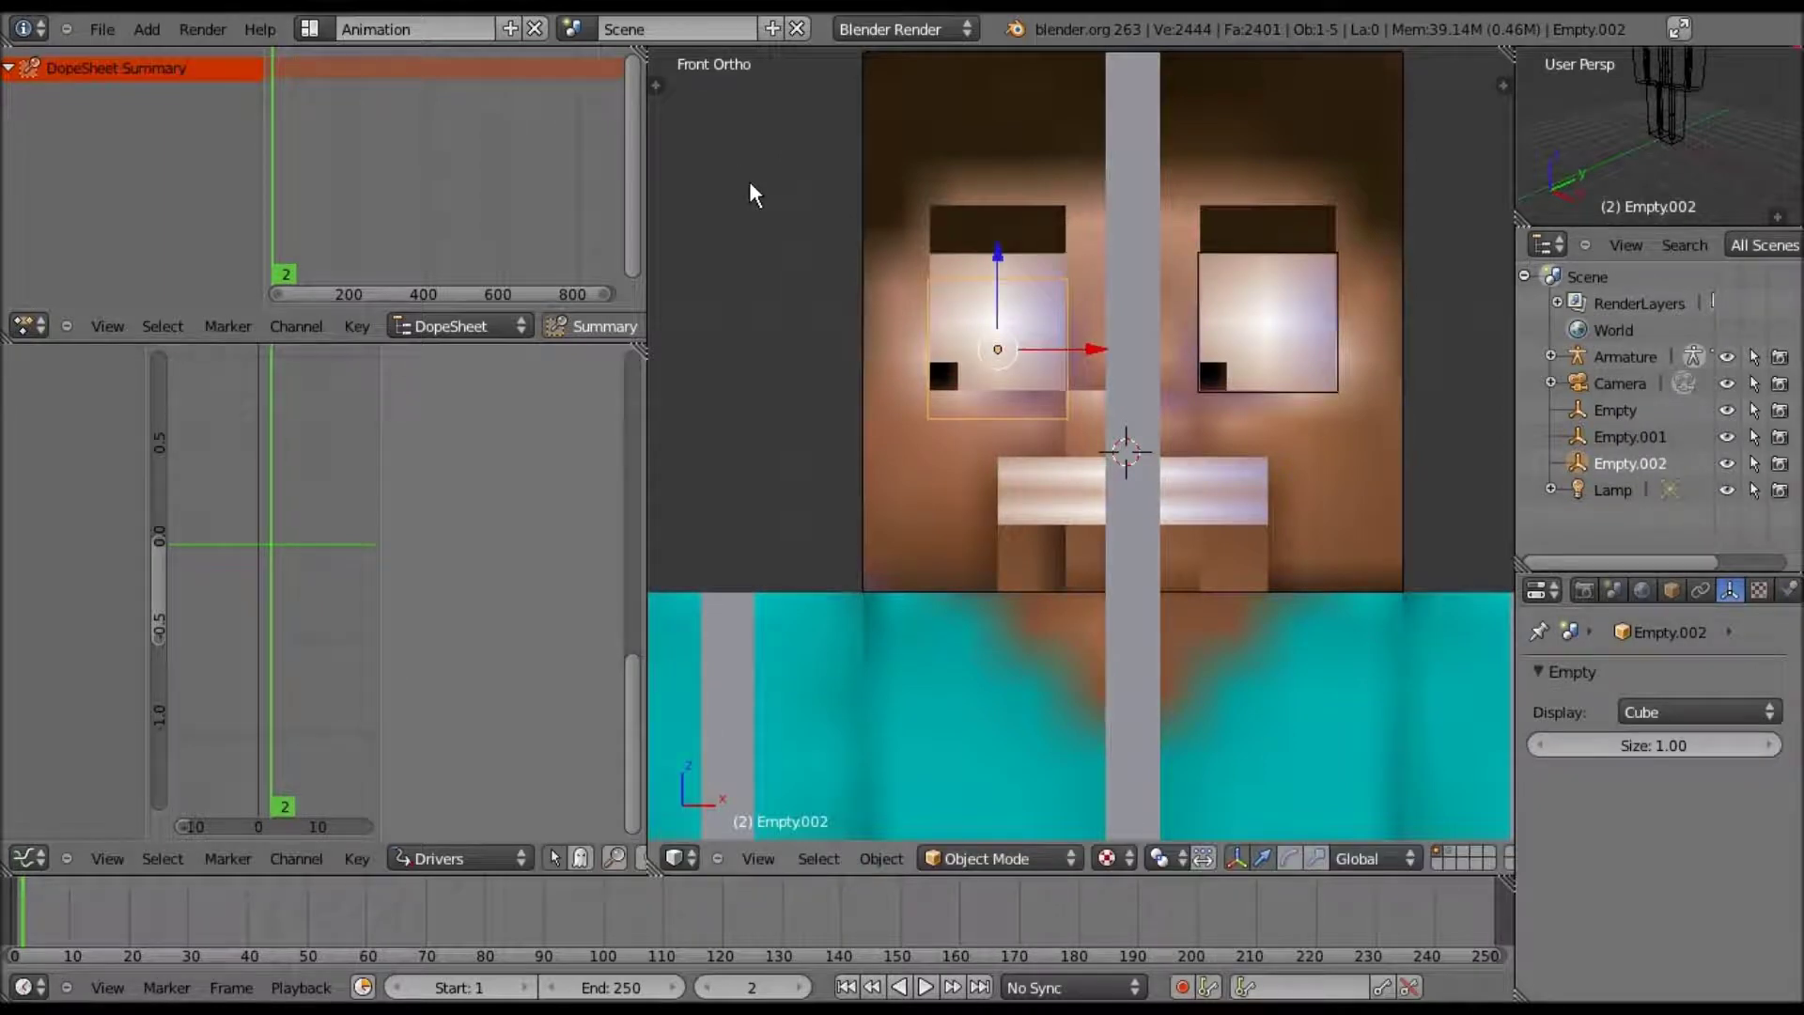
{"action": "key", "text": "g"}
{"action": "key", "text": "Return"}
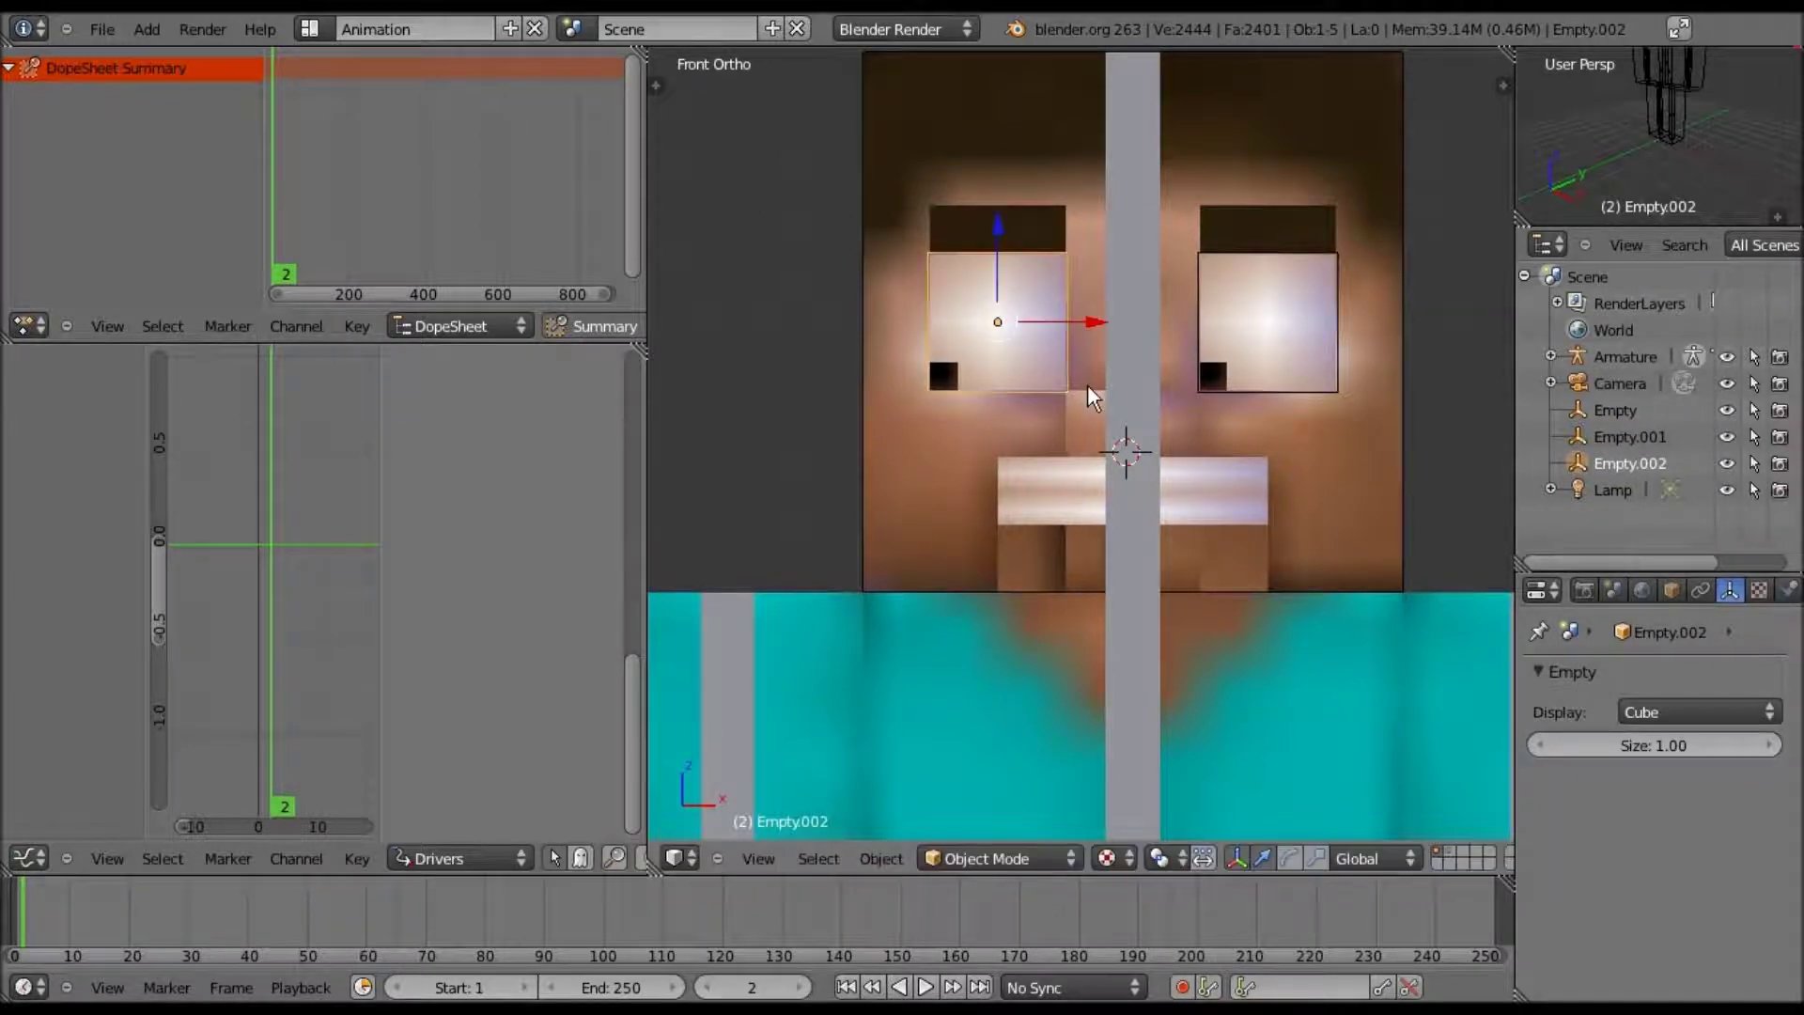
- Duplicate the eye empty and position the copy centred over the character's mouth
{"action": "key", "text": "shift+d"}
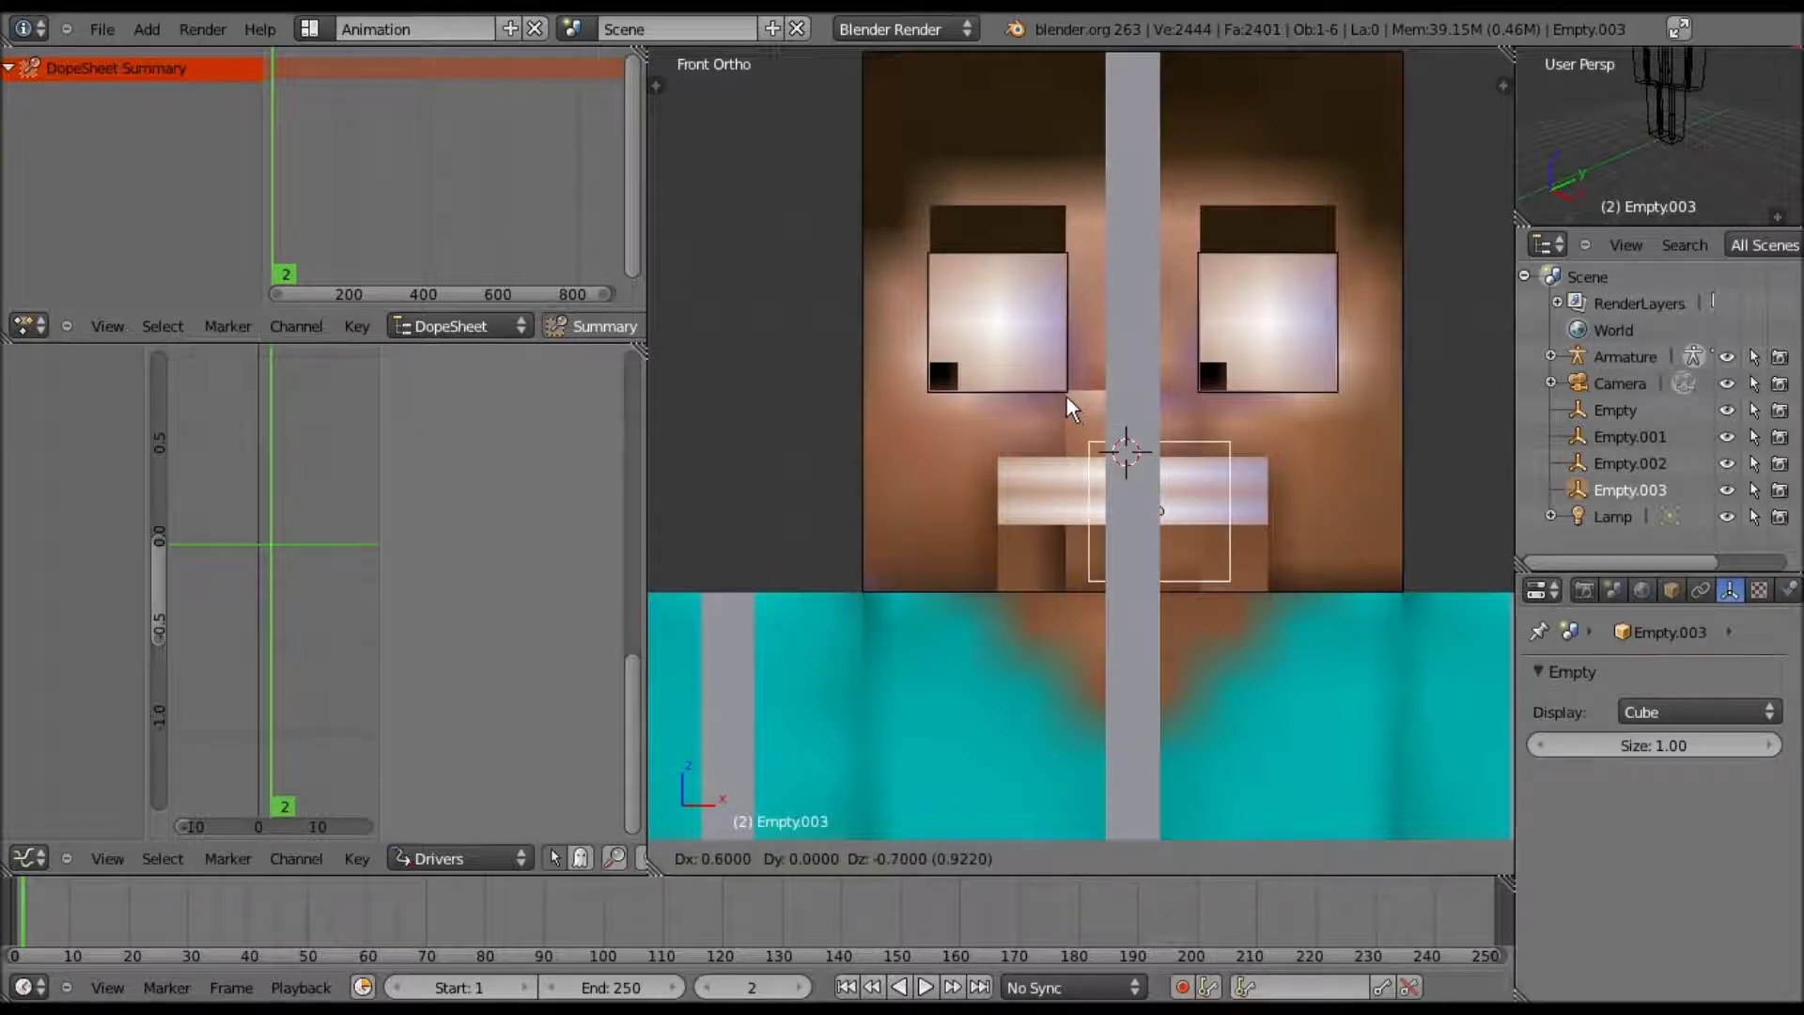
{"action": "left_click", "coordinate": [1068, 389]}
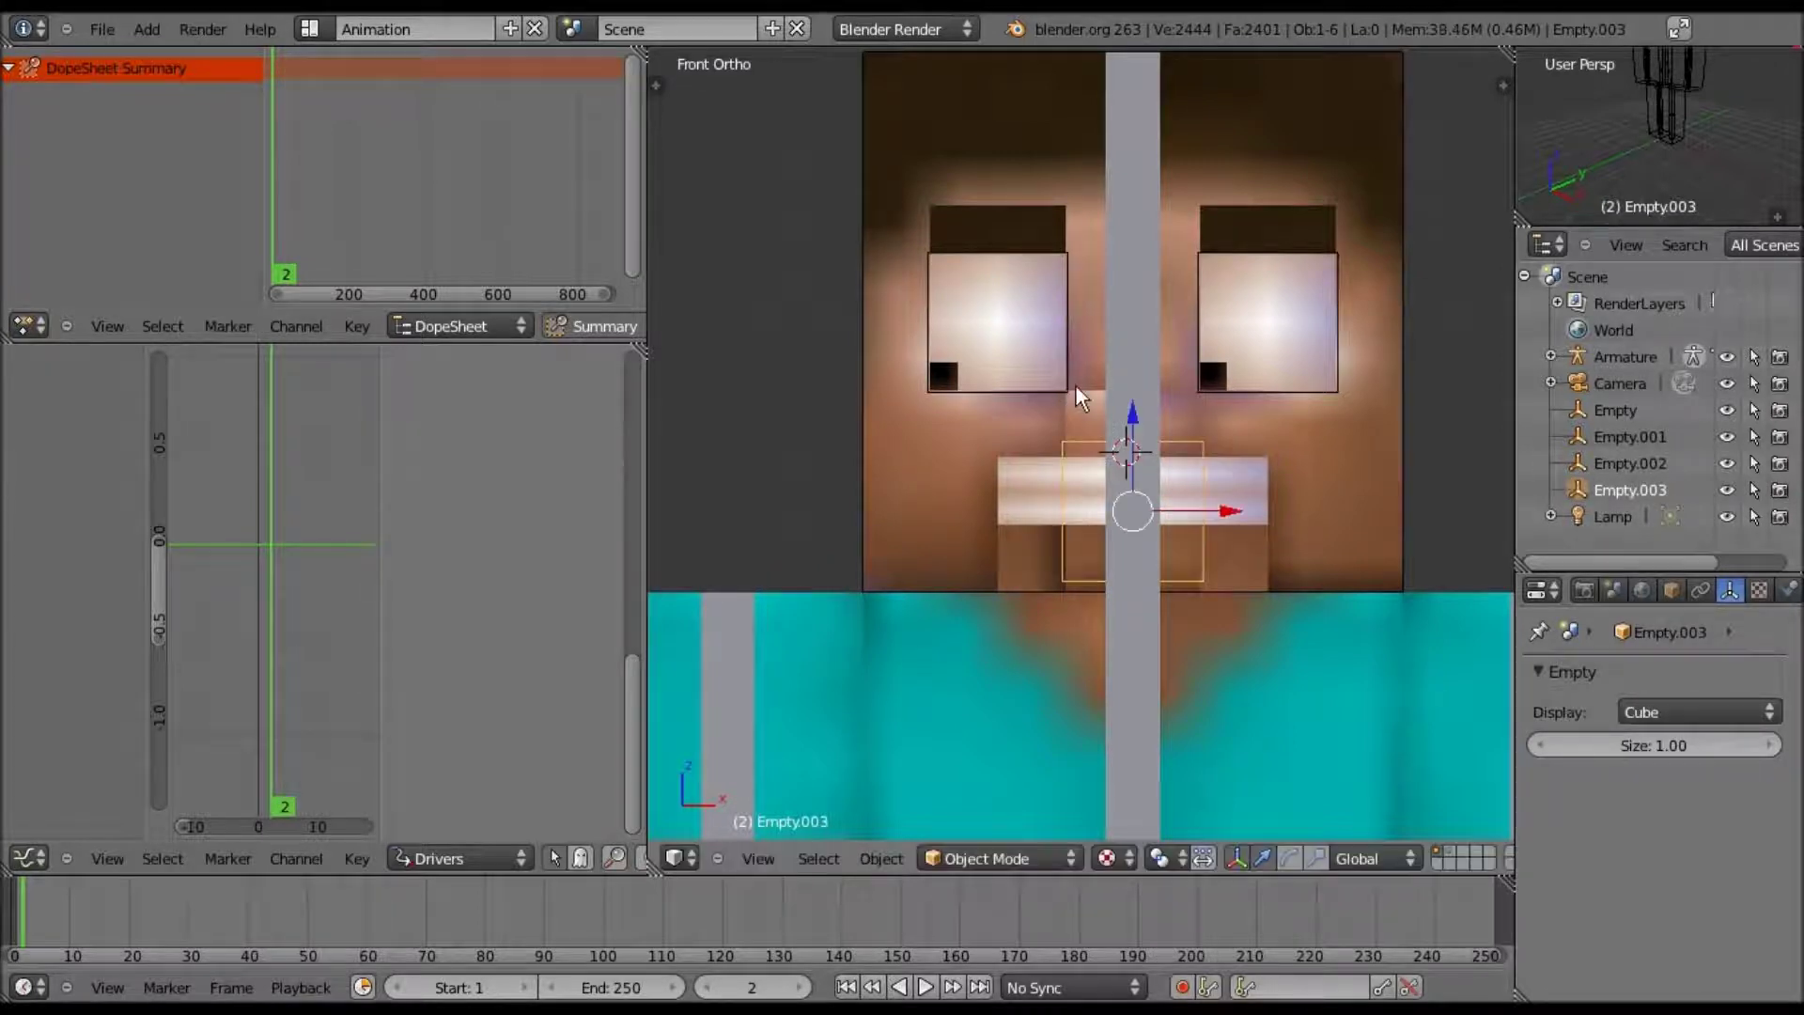
{"action": "scroll", "coordinate": [1075, 386], "scroll_direction": "up", "scroll_amount": 2}
{"action": "scroll", "coordinate": [1075, 381], "scroll_direction": "up", "scroll_amount": 2}
{"action": "key", "text": "g"}
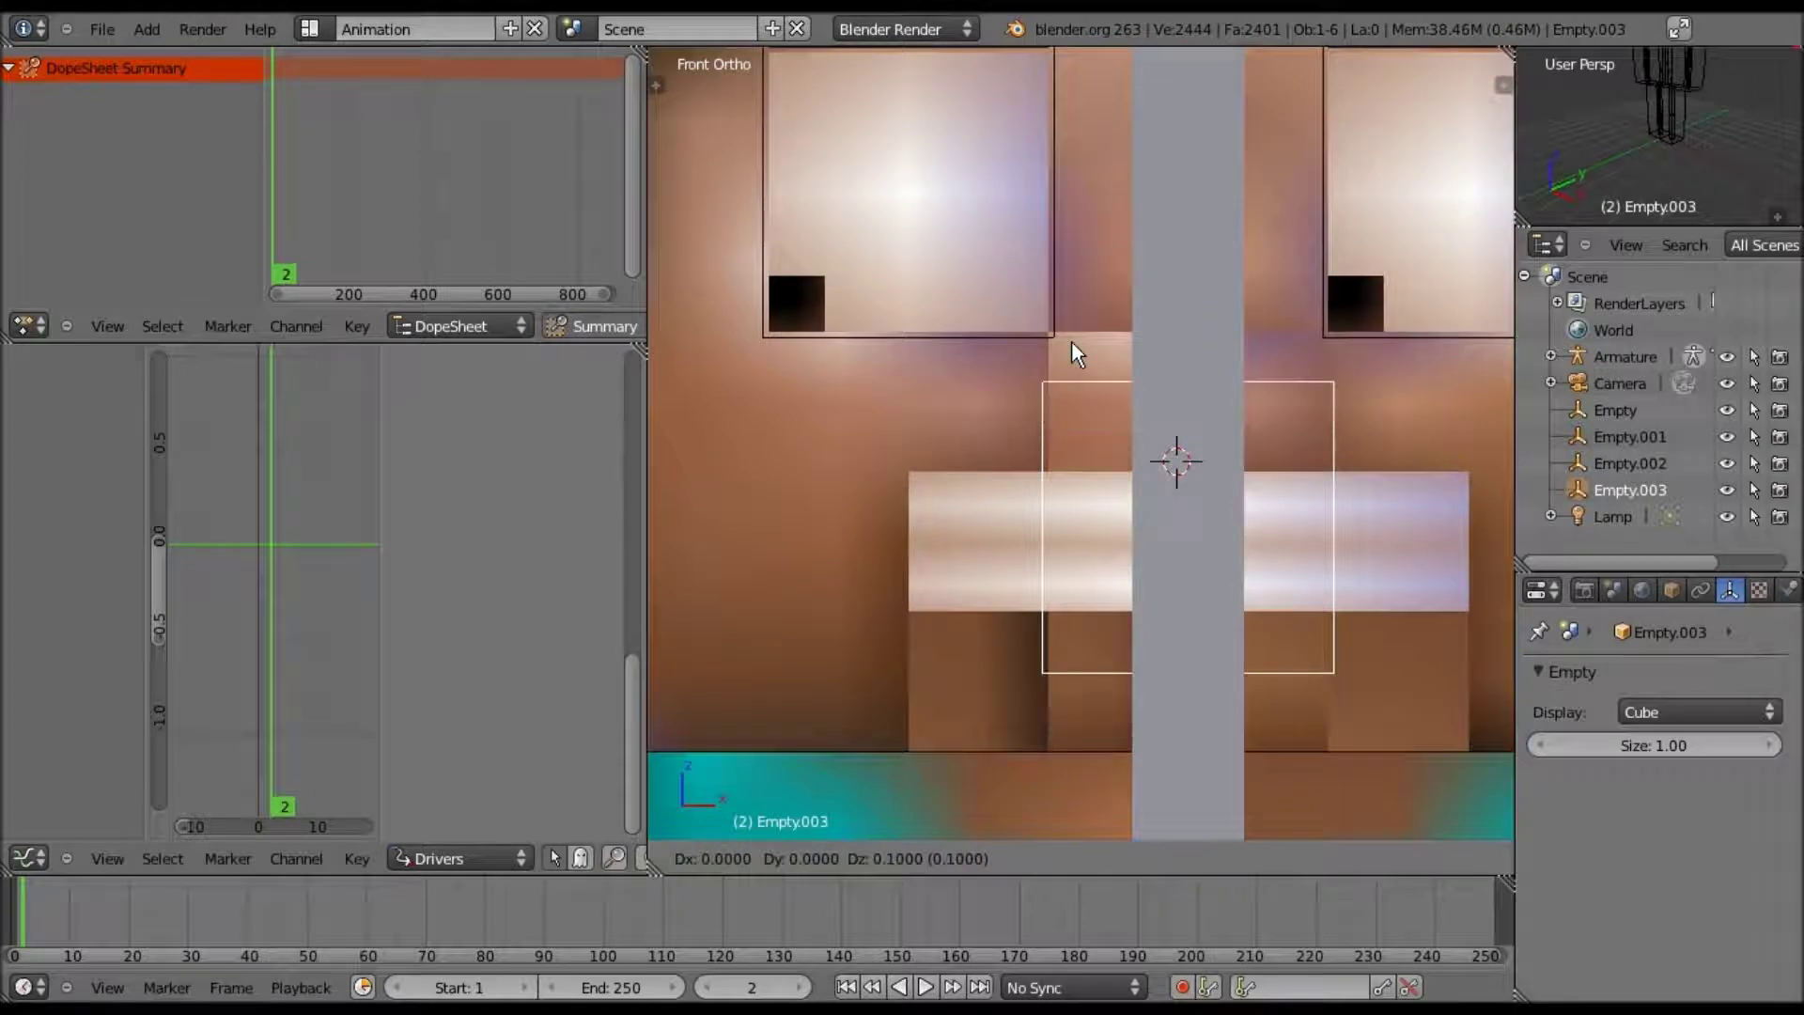
{"action": "left_click", "coordinate": [1069, 291]}
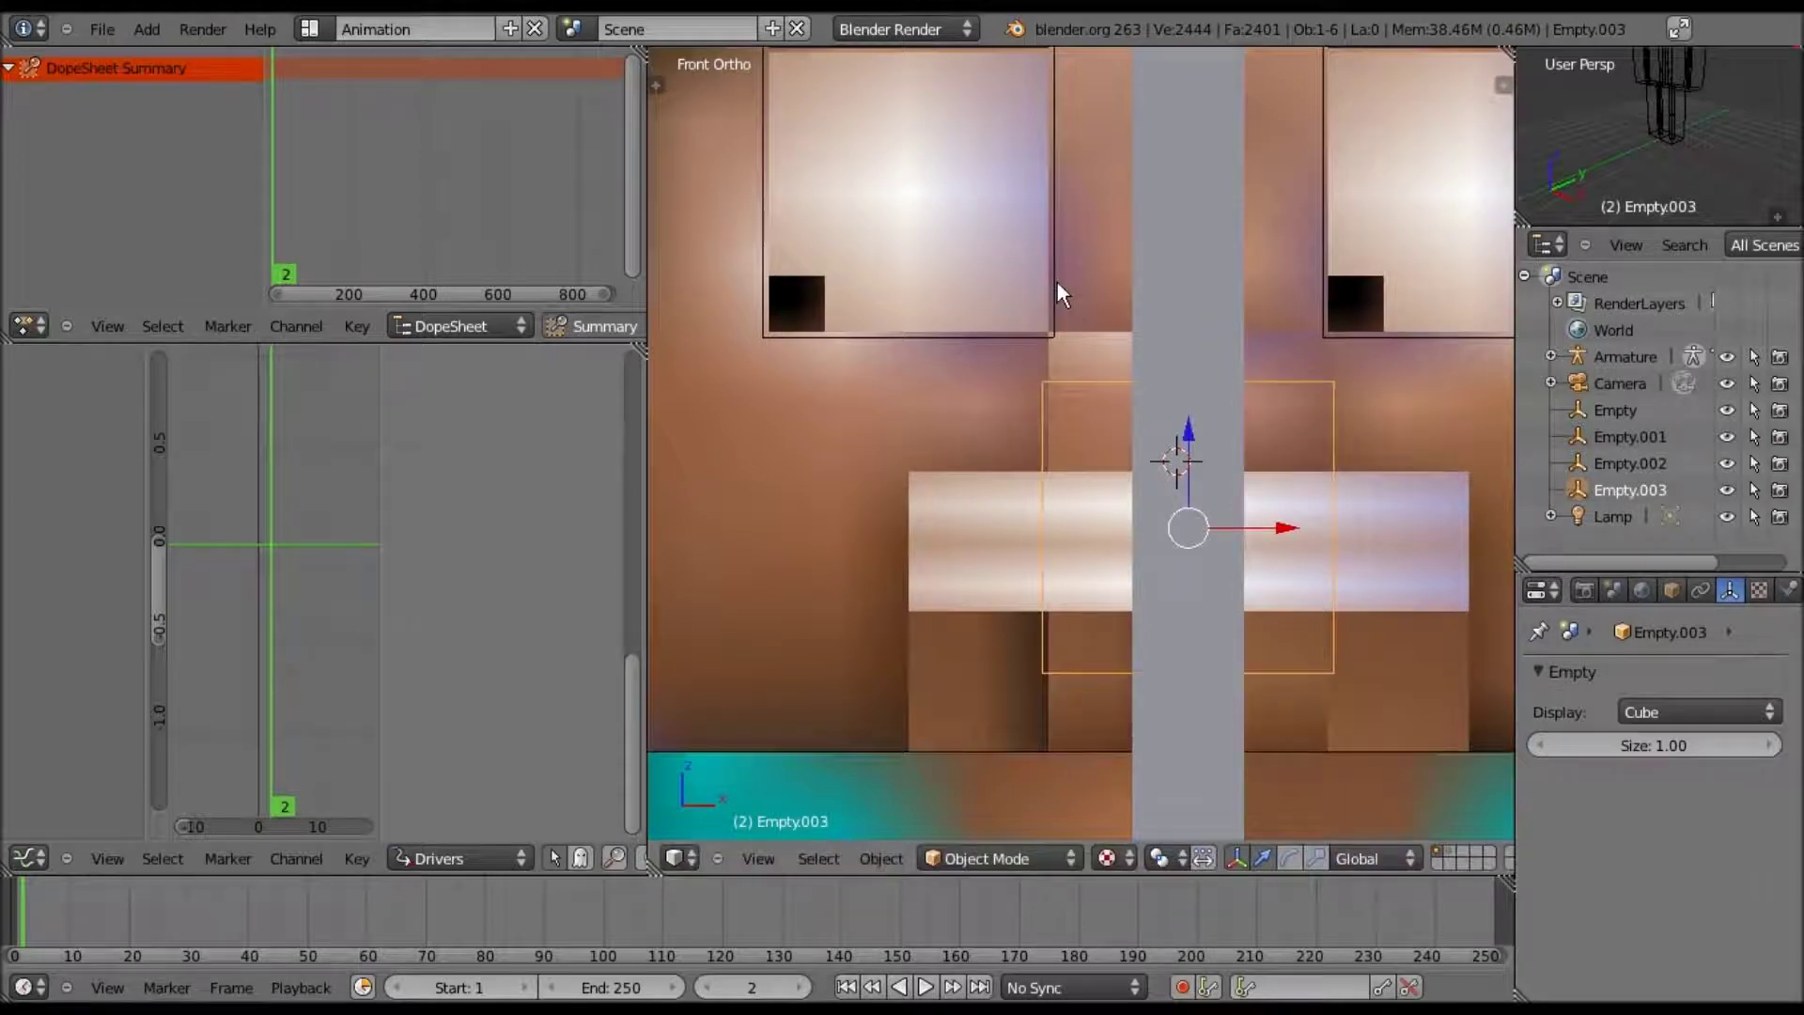
{"action": "middle_click_drag", "start_coordinate": [1057, 282], "coordinate": [1027, 85], "text": "shift"}
{"action": "scroll", "coordinate": [982, 266], "scroll_direction": "up", "scroll_amount": 2}
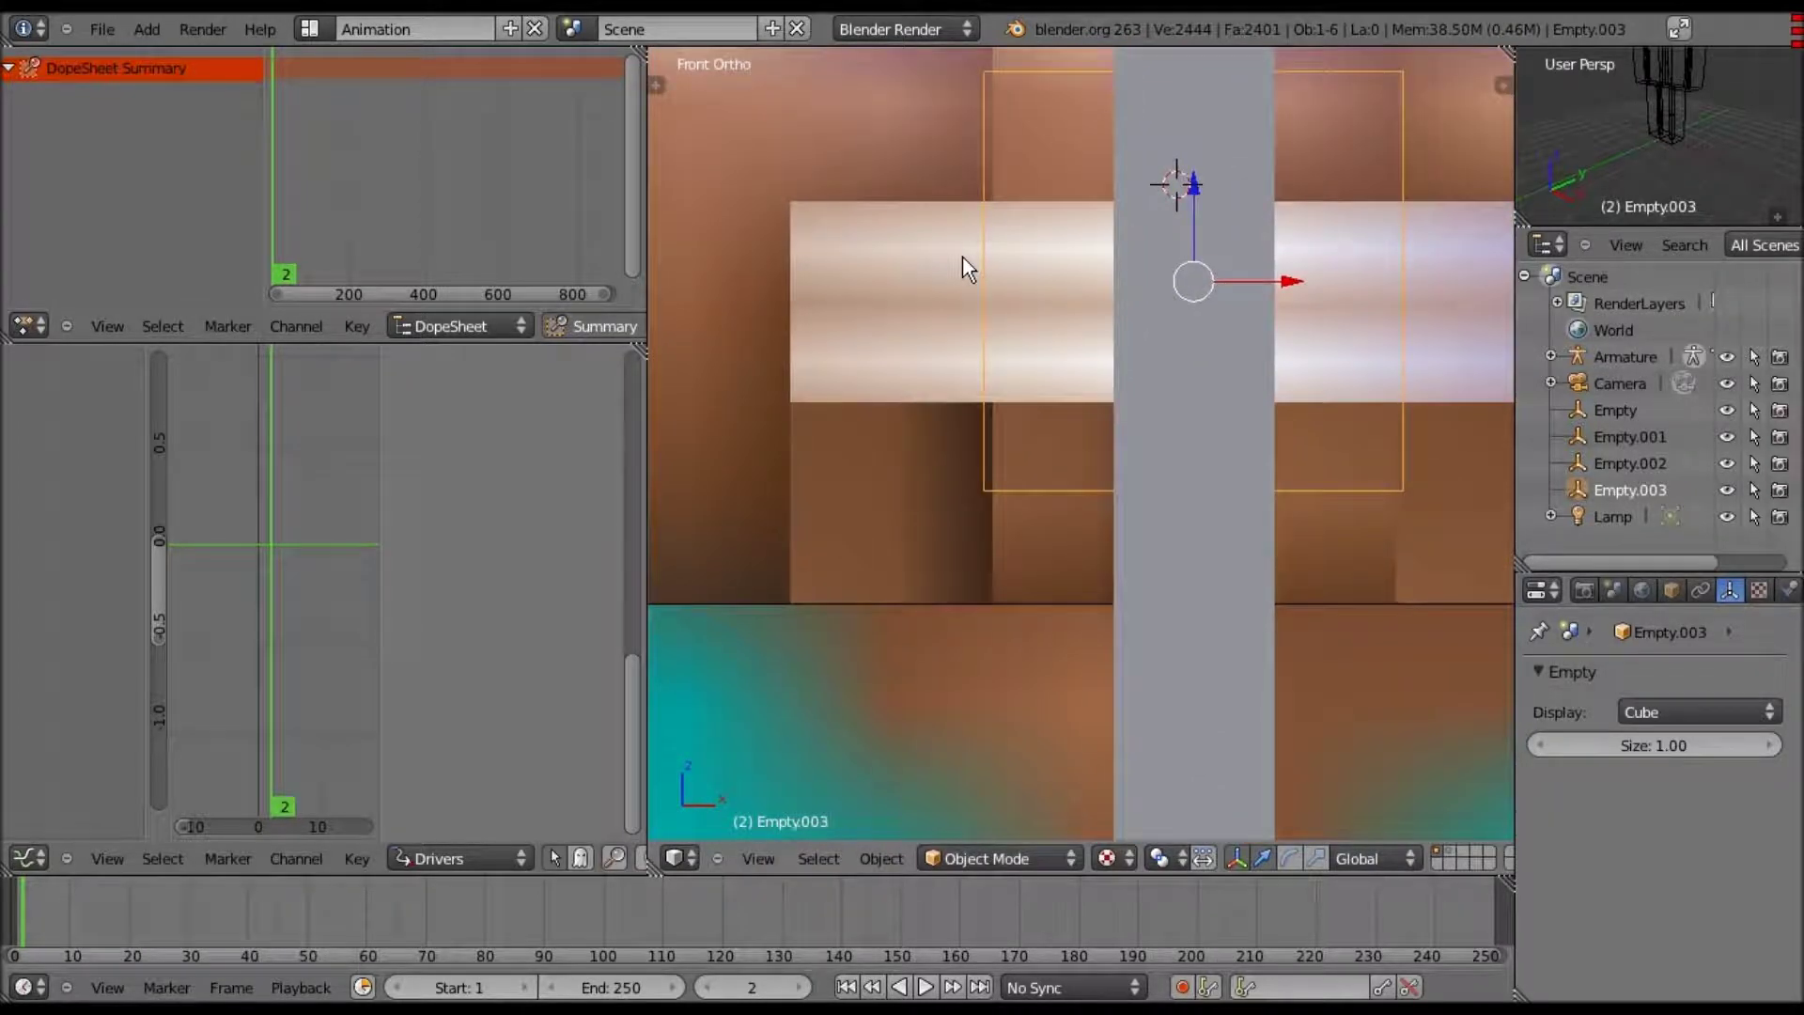
{"action": "key", "text": "g"}
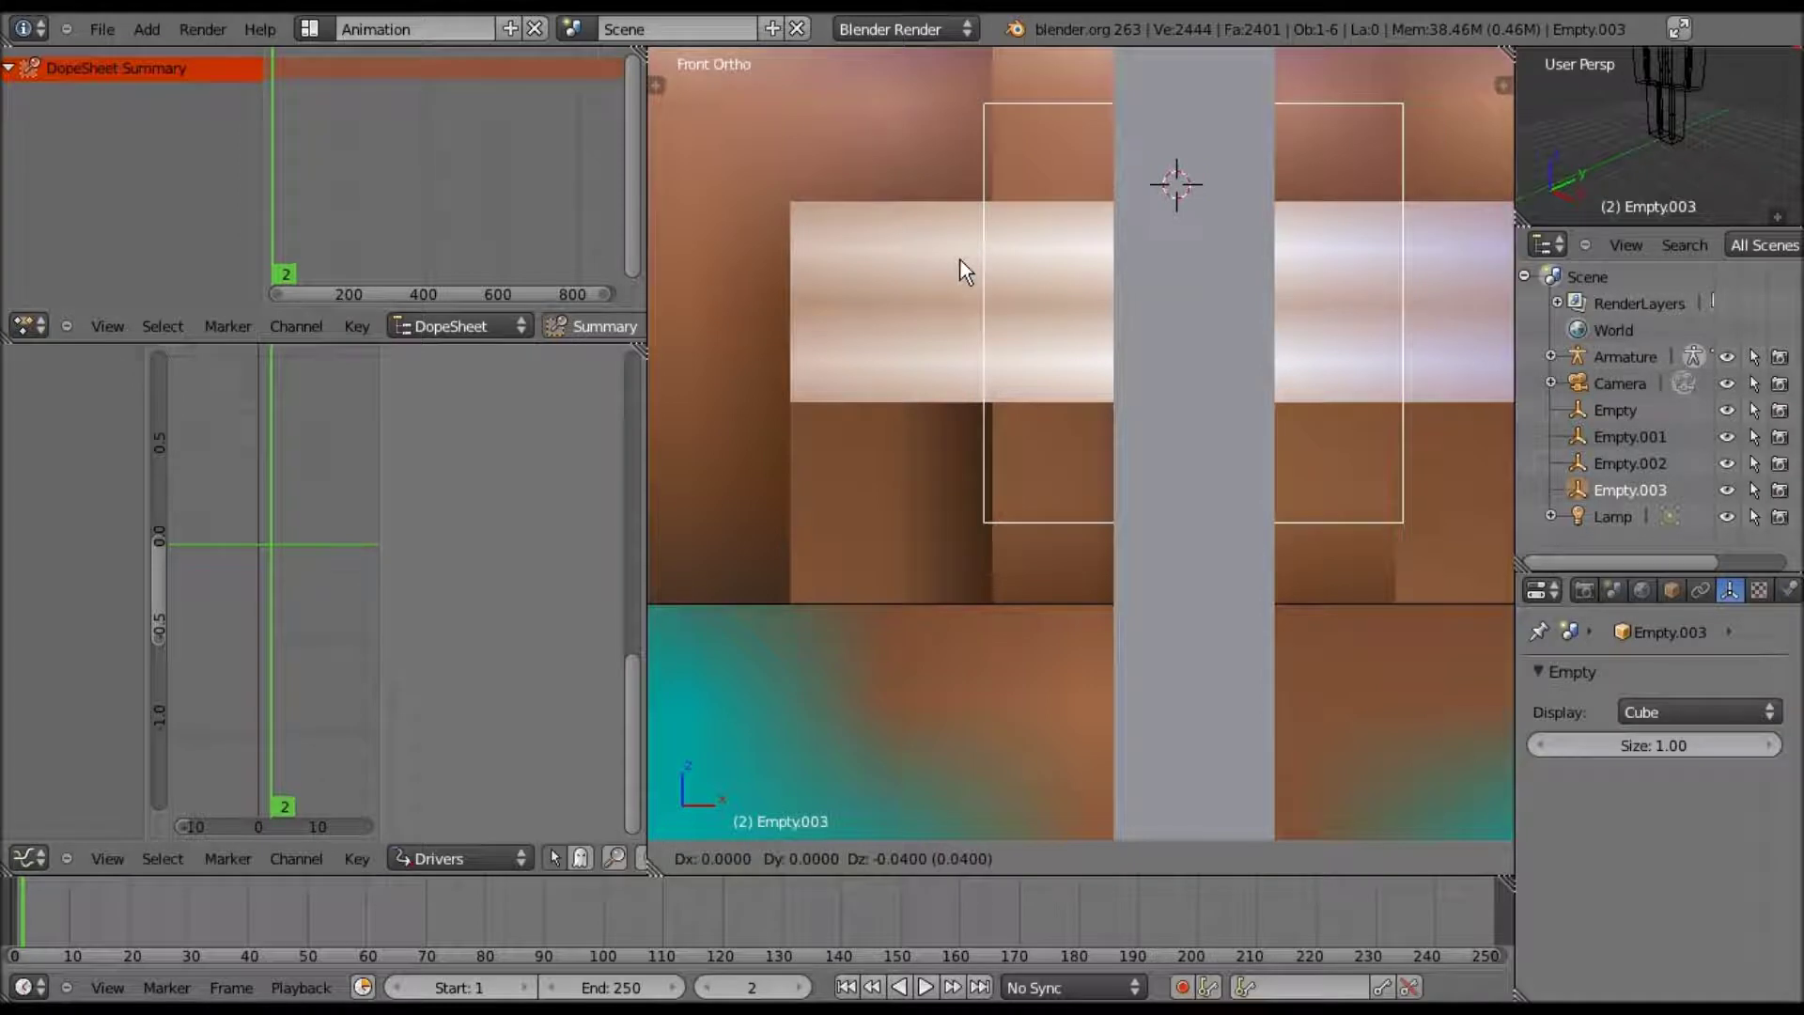
{"action": "left_click", "coordinate": [893, 247]}
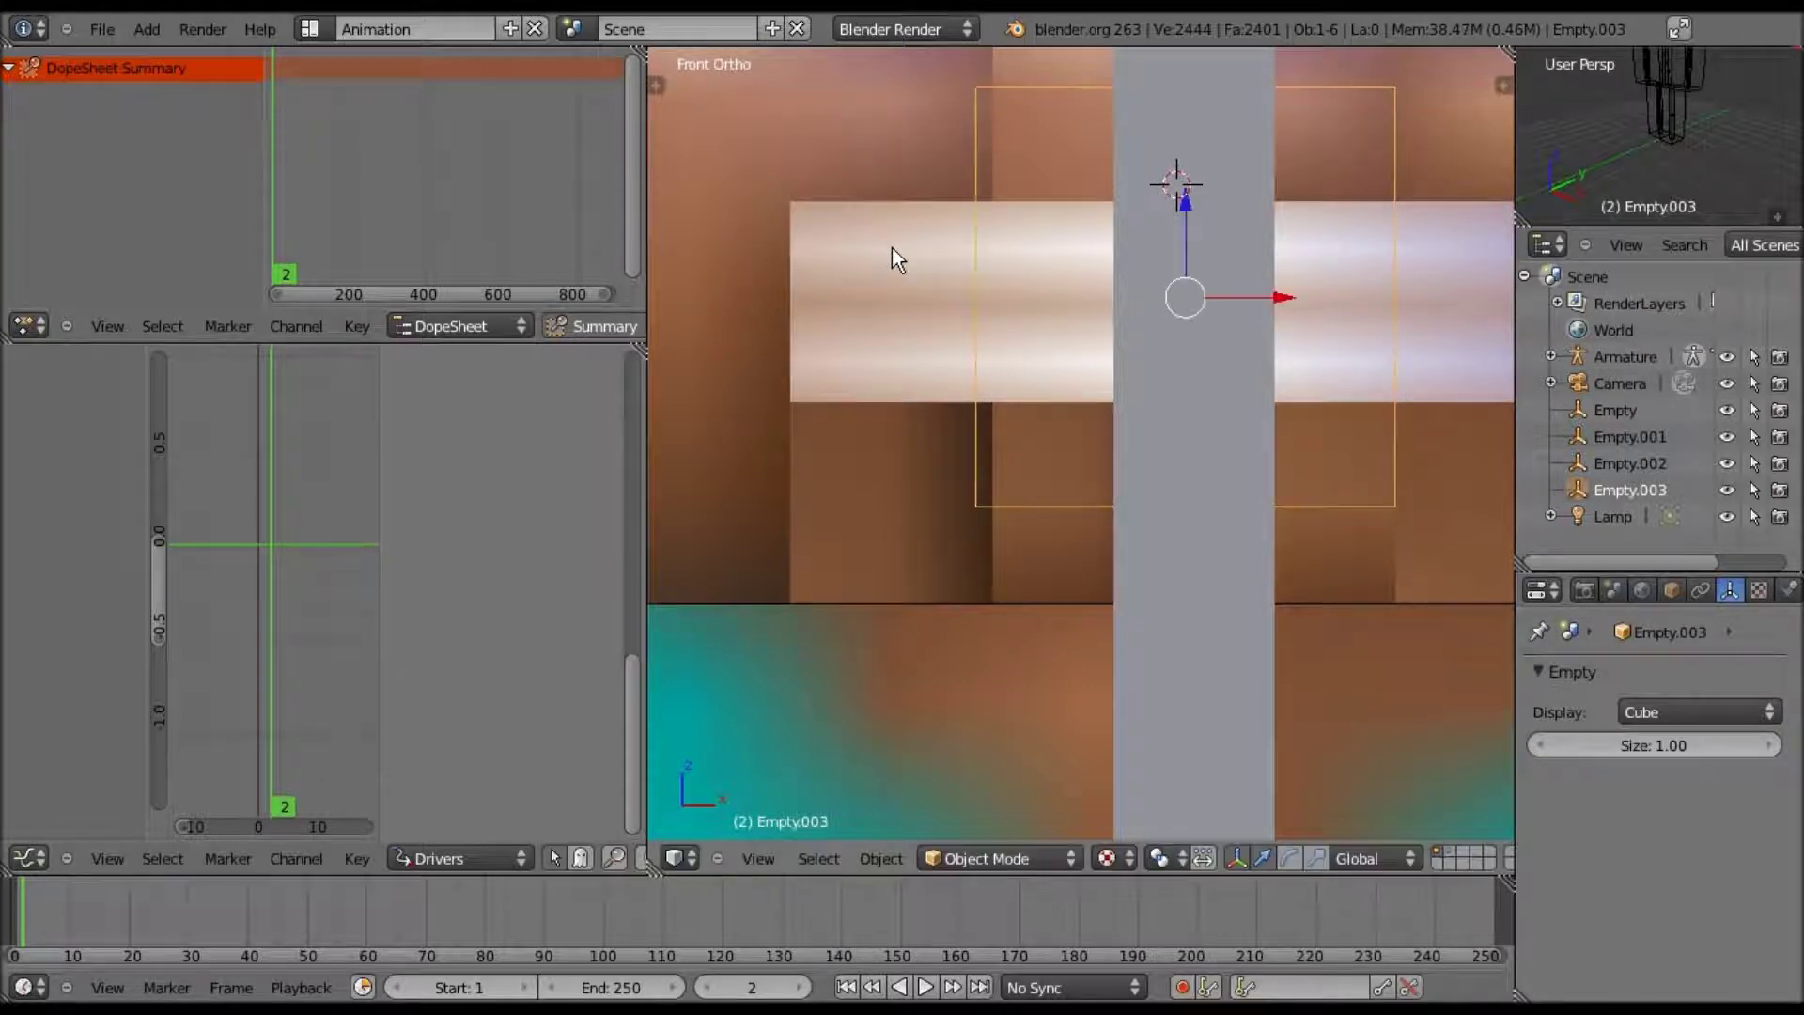
- Scale the mouth empty down to the mouth's height and stretch it along X to the mouth's full width
{"action": "scroll", "coordinate": [928, 274], "scroll_direction": "down", "scroll_amount": 3}
{"action": "scroll", "coordinate": [928, 275], "scroll_direction": "down", "scroll_amount": 1}
{"action": "key", "text": "s"}
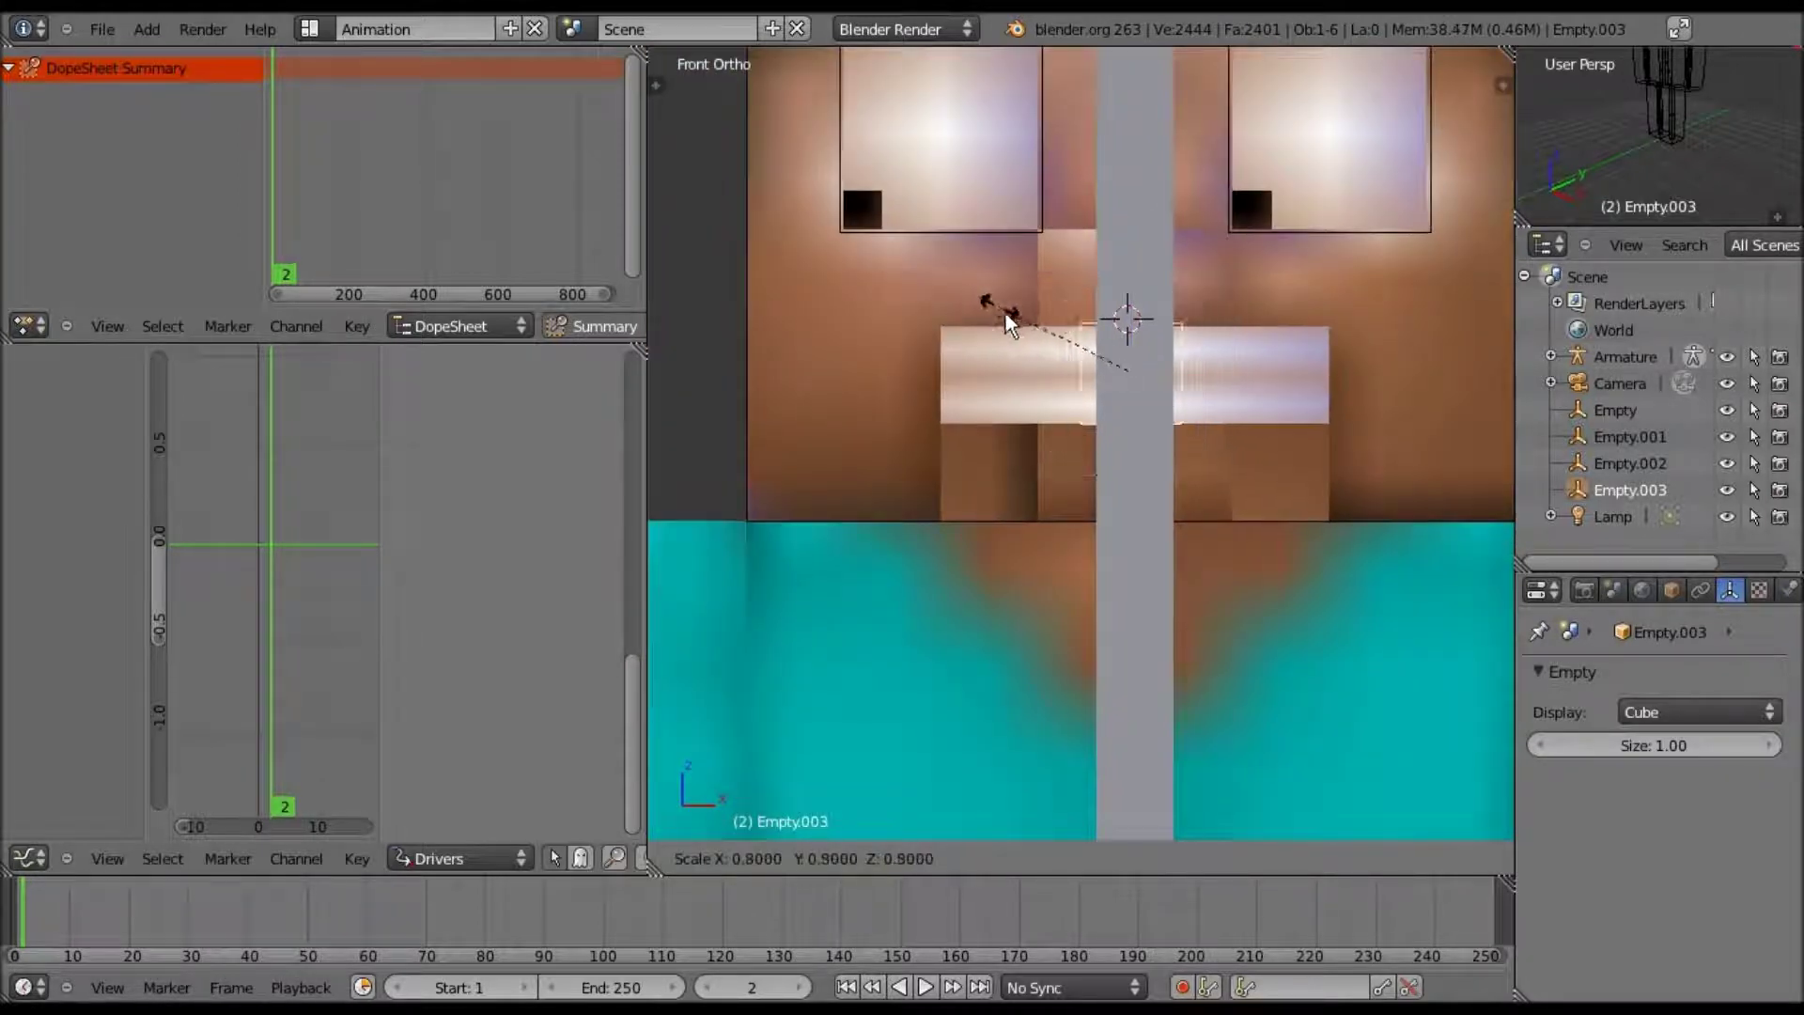
{"action": "left_click", "coordinate": [995, 296]}
{"action": "scroll", "coordinate": [984, 295], "scroll_direction": "up", "scroll_amount": 3}
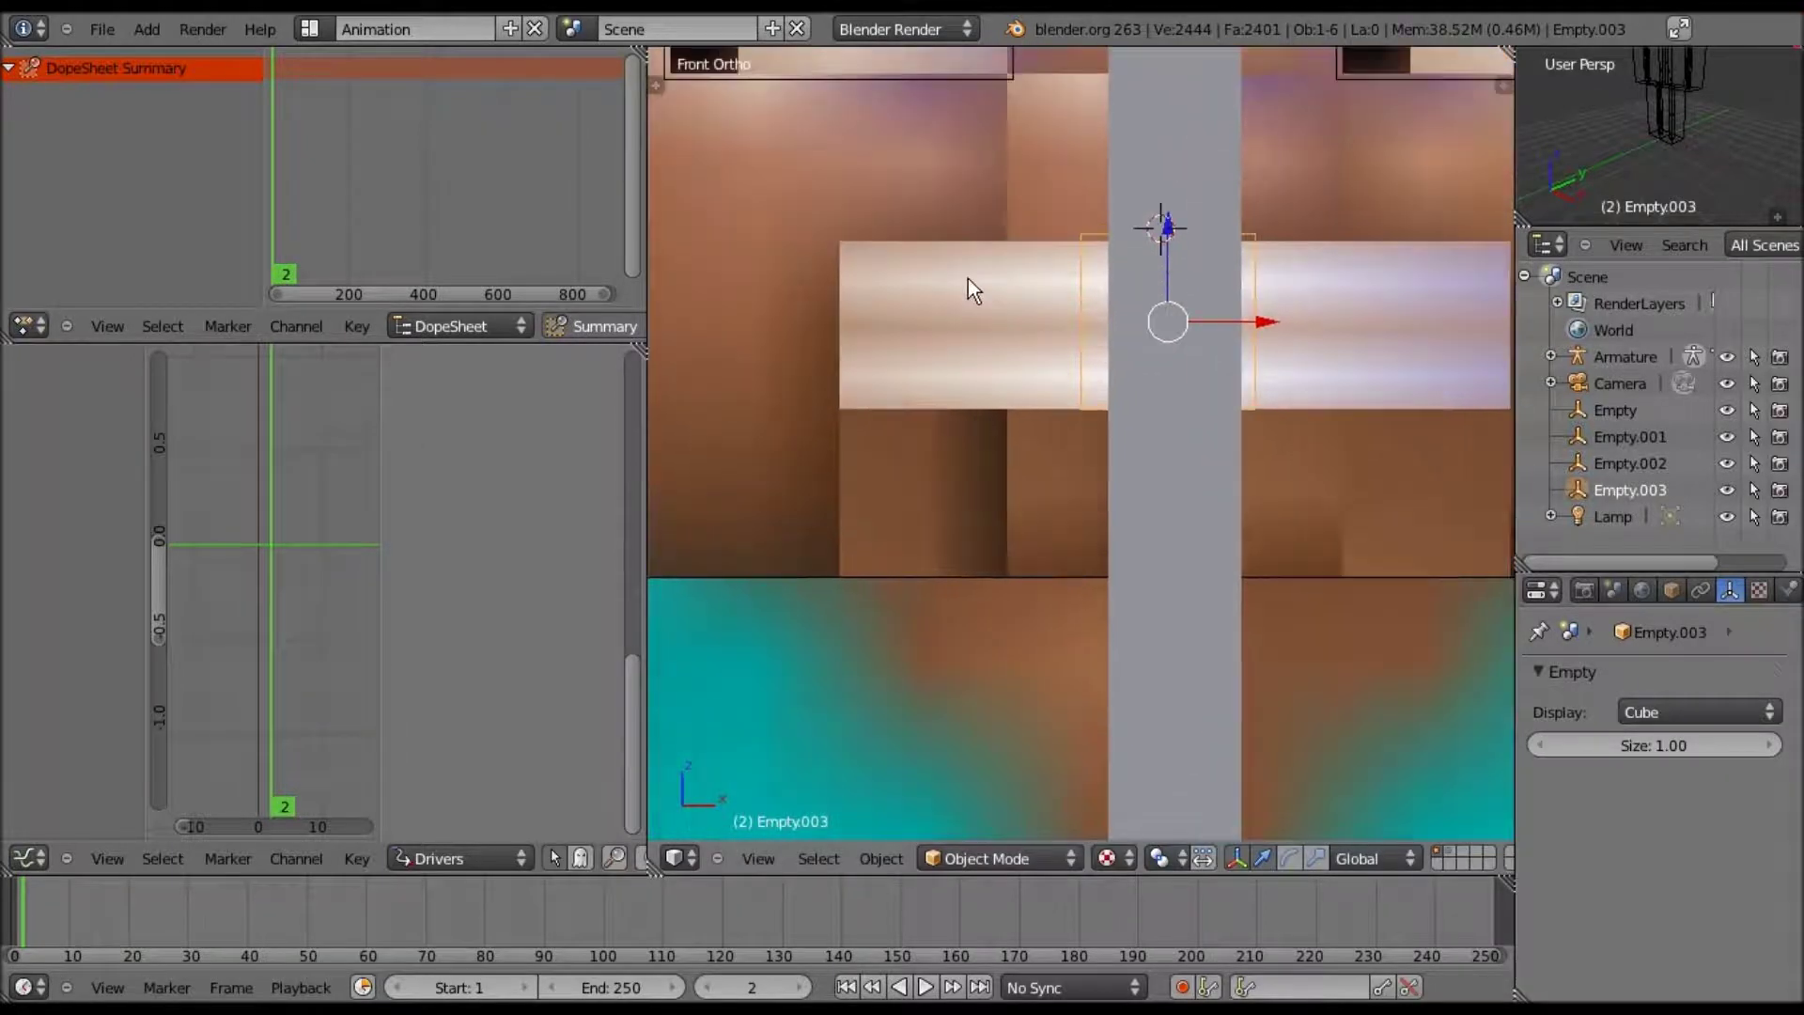
{"action": "scroll", "coordinate": [967, 278], "scroll_direction": "down", "scroll_amount": 3}
{"action": "scroll", "coordinate": [961, 278], "scroll_direction": "down", "scroll_amount": 2}
{"action": "key", "text": "s"}
{"action": "key", "text": "x"}
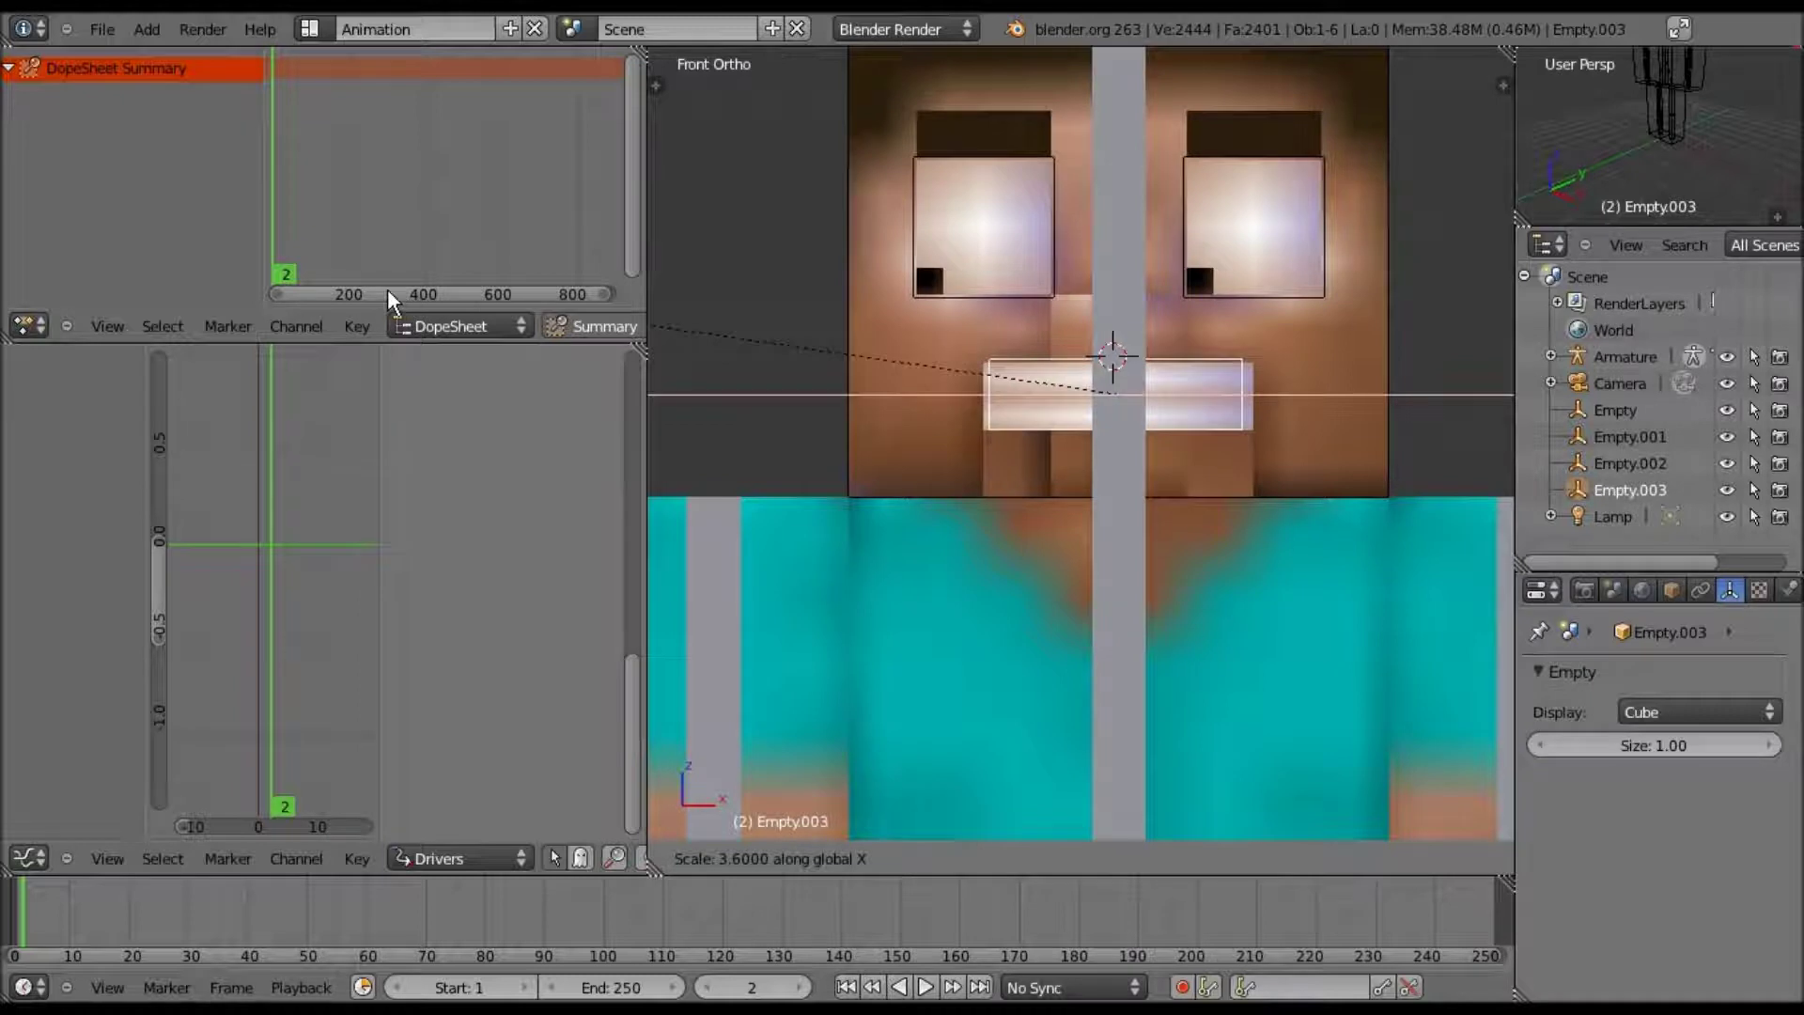
{"action": "left_click", "coordinate": [973, 294]}
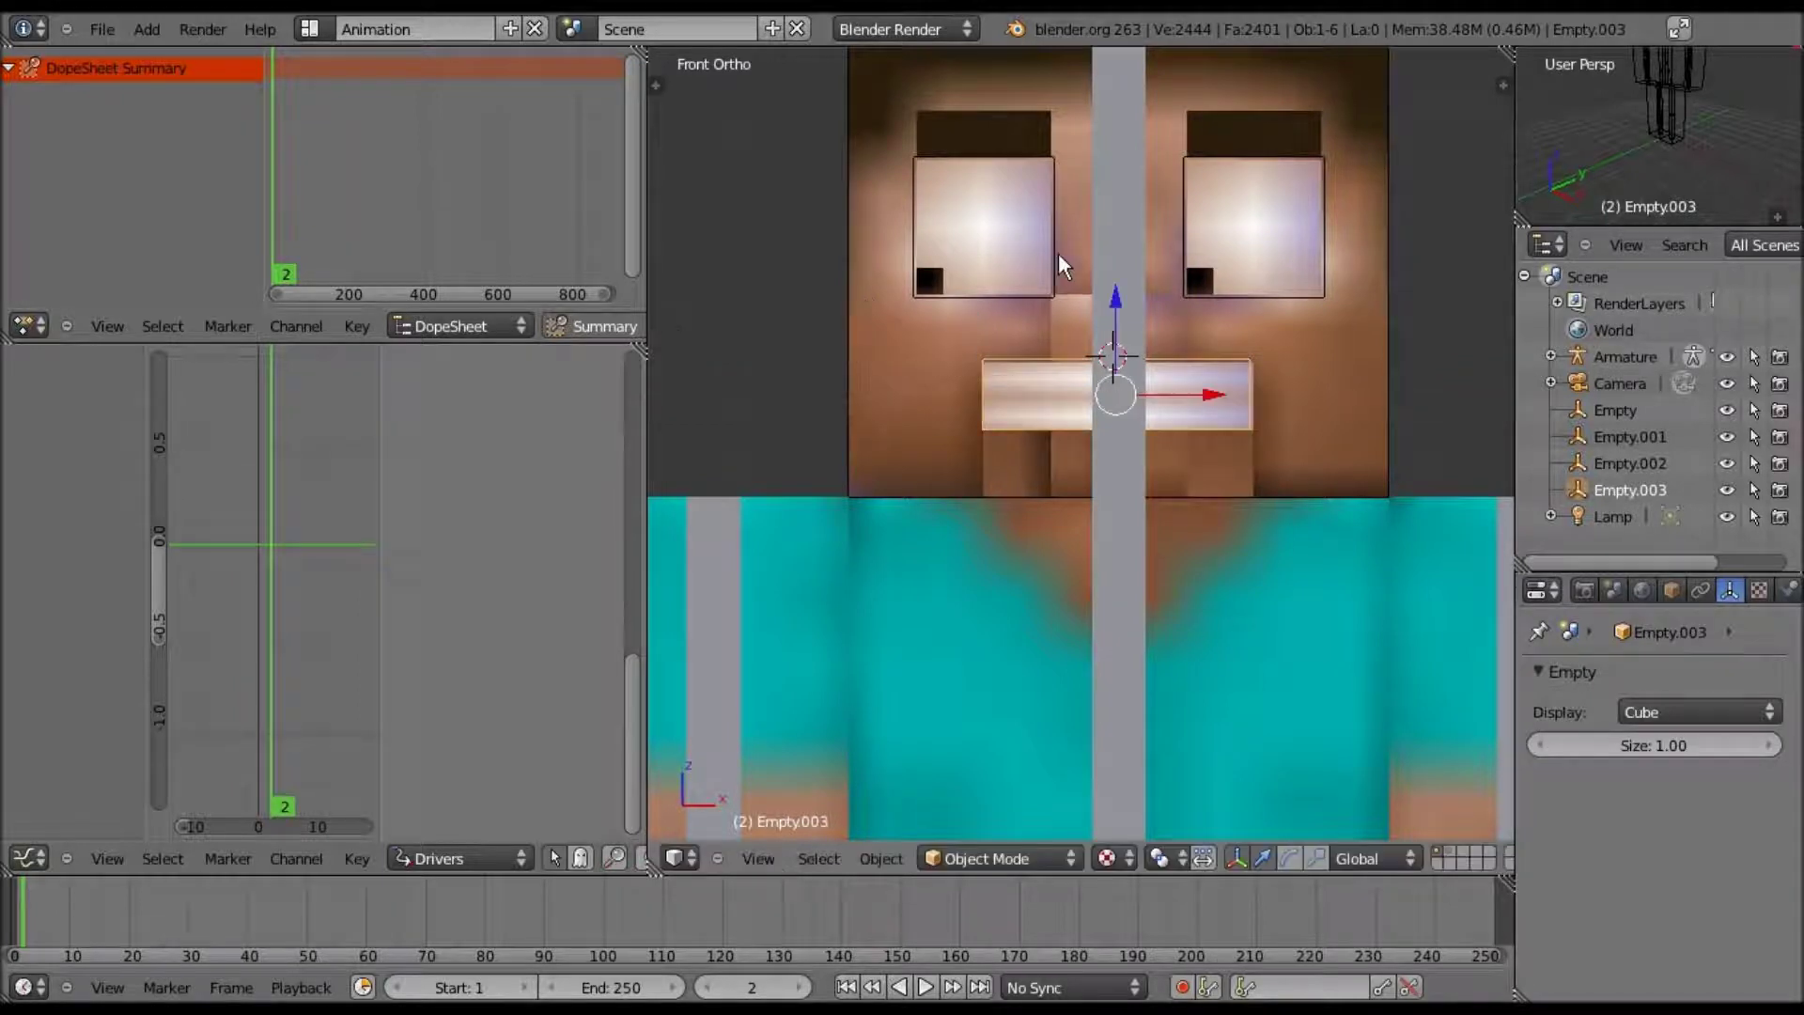
- Select all four face control empties together from the side view, leaving the character unselected
{"action": "scroll", "coordinate": [1089, 235], "scroll_direction": "down", "scroll_amount": 4}
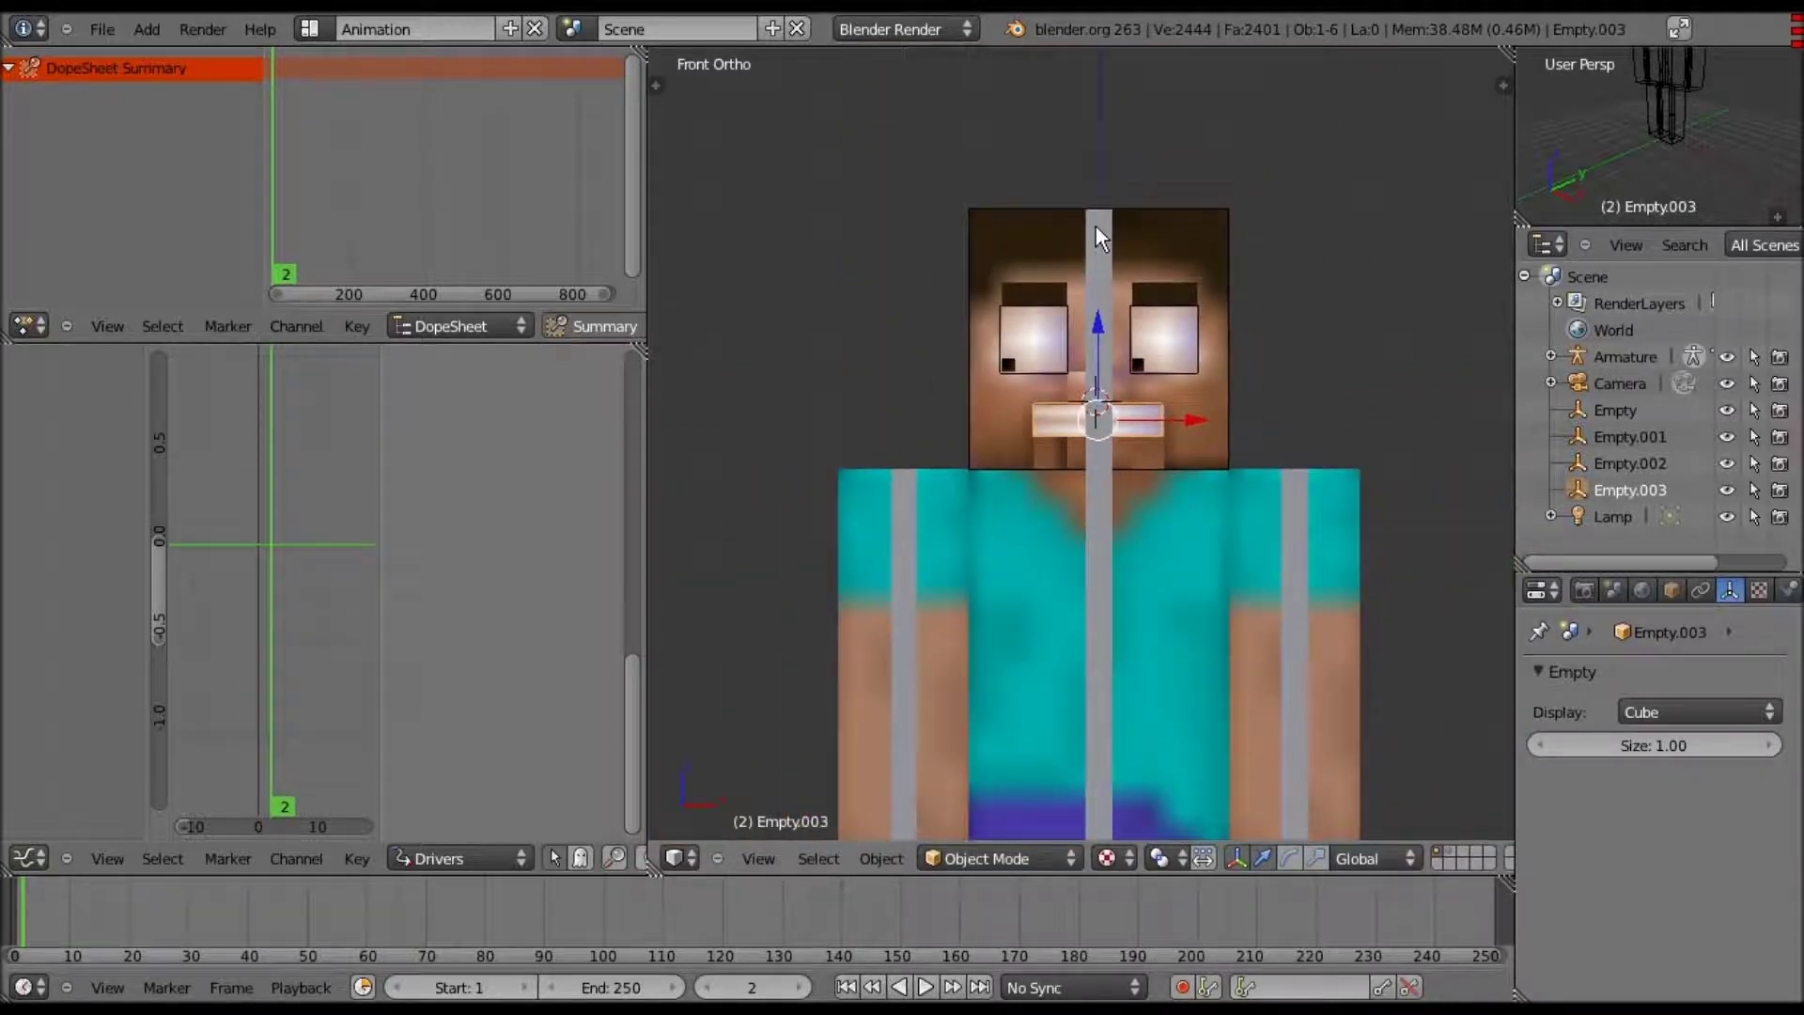
{"action": "key", "text": "KP_3"}
{"action": "key", "text": "b"}
{"action": "left_click_drag", "start_coordinate": [922, 173], "coordinate": [799, 664]}
{"action": "left_click_drag", "start_coordinate": [830, 593], "coordinate": [815, 640]}
{"action": "key", "text": "b"}
{"action": "left_click_drag", "start_coordinate": [925, 134], "coordinate": [792, 663]}
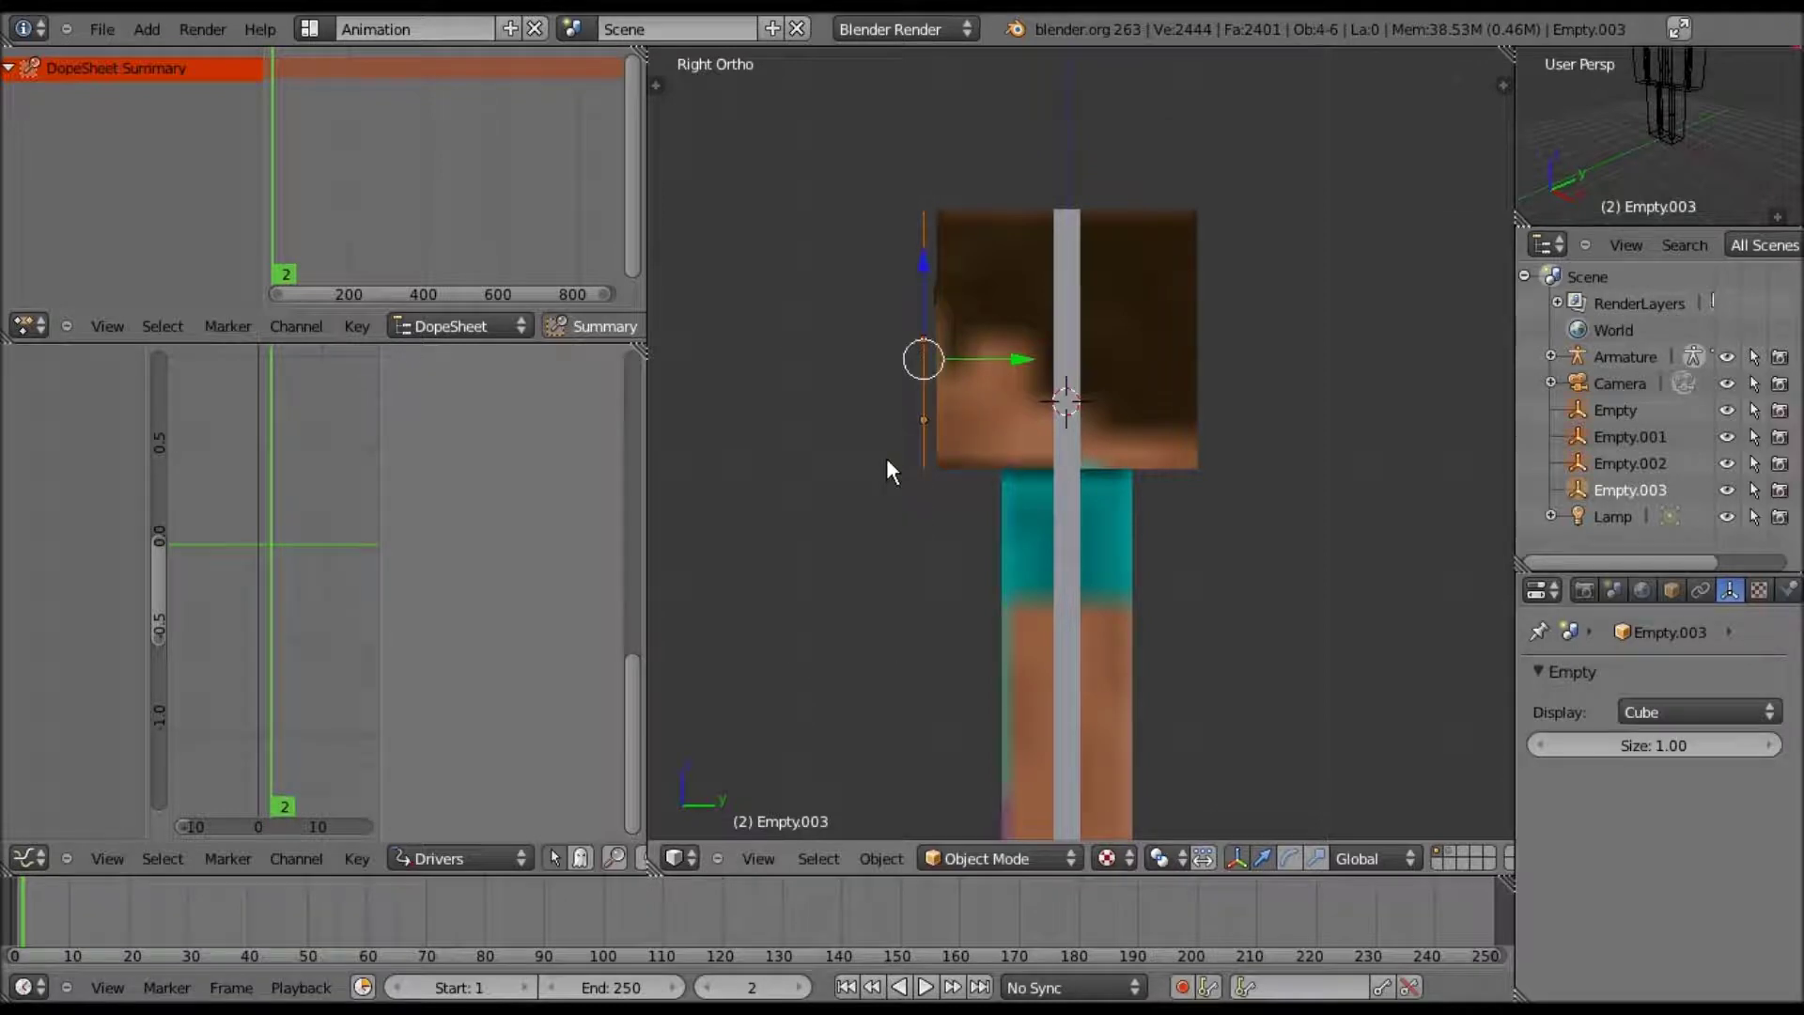
- Move the four selected empties 4 units along X in the front view so they sit beside the character
{"action": "key", "text": "KP_1"}
{"action": "type", "text": "g4.3"}
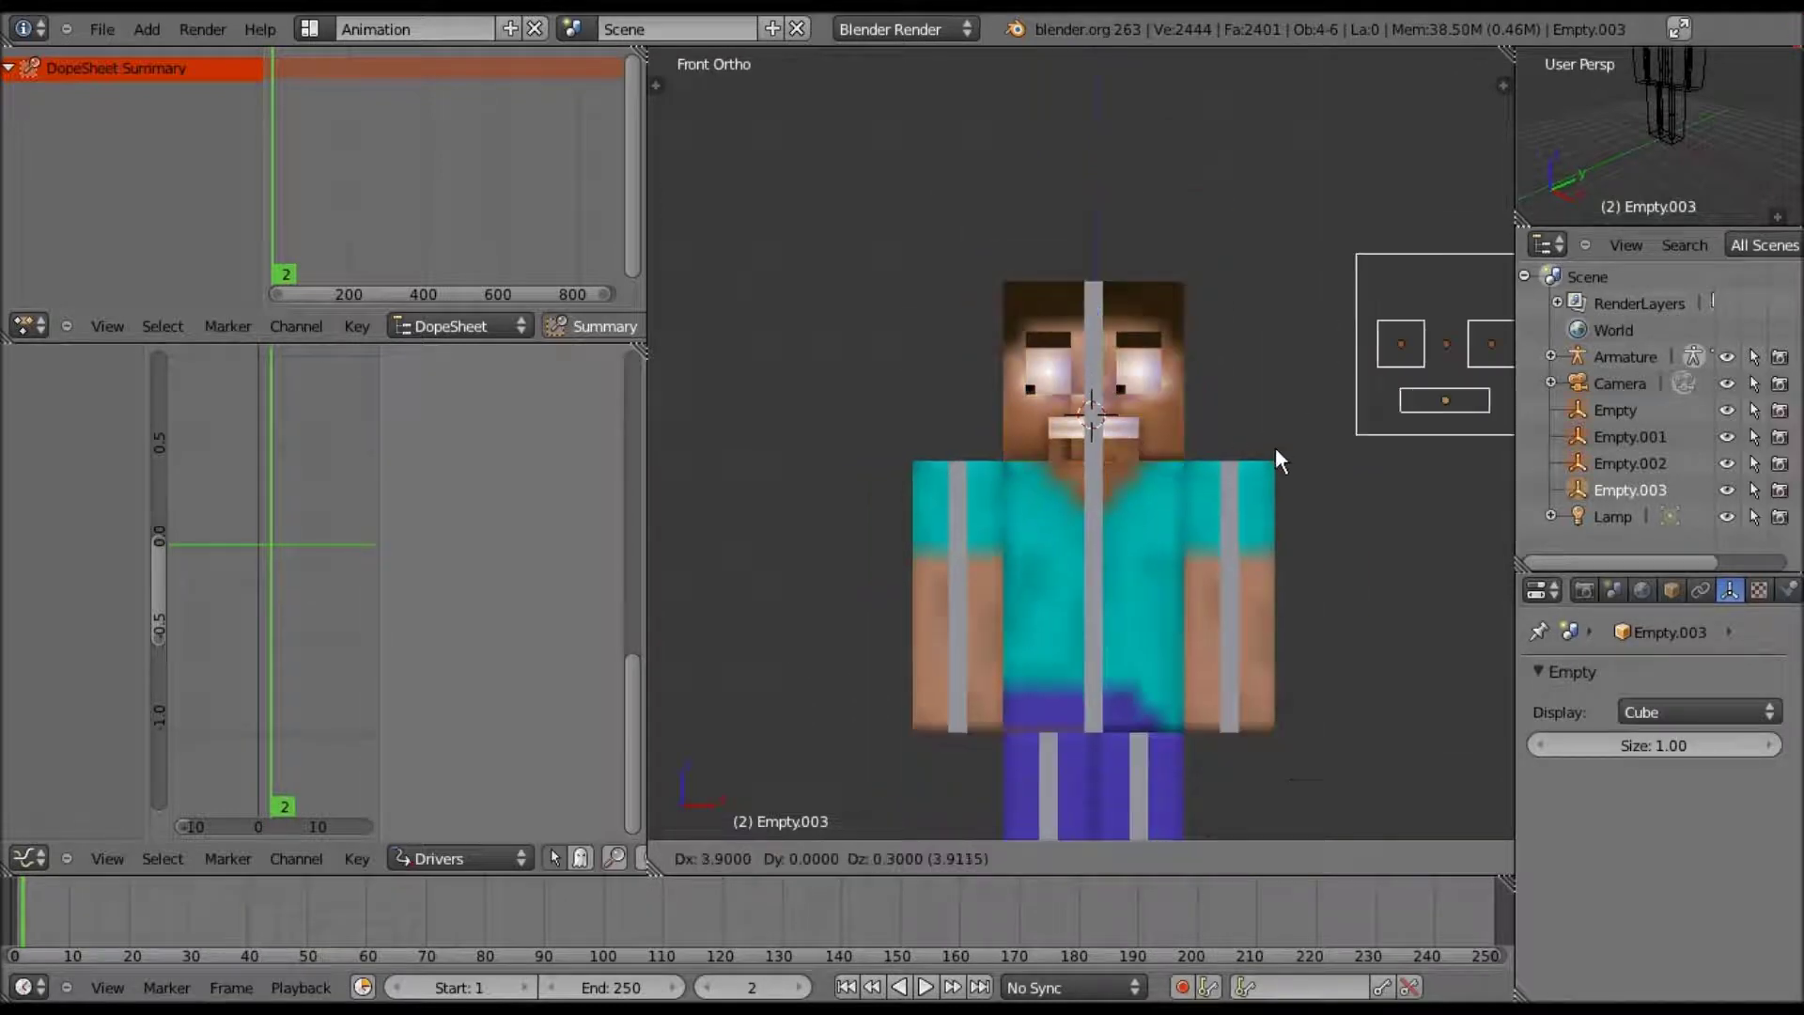
{"action": "scroll", "coordinate": [1255, 449], "scroll_direction": "down", "scroll_amount": 4, "text": "ctrl"}
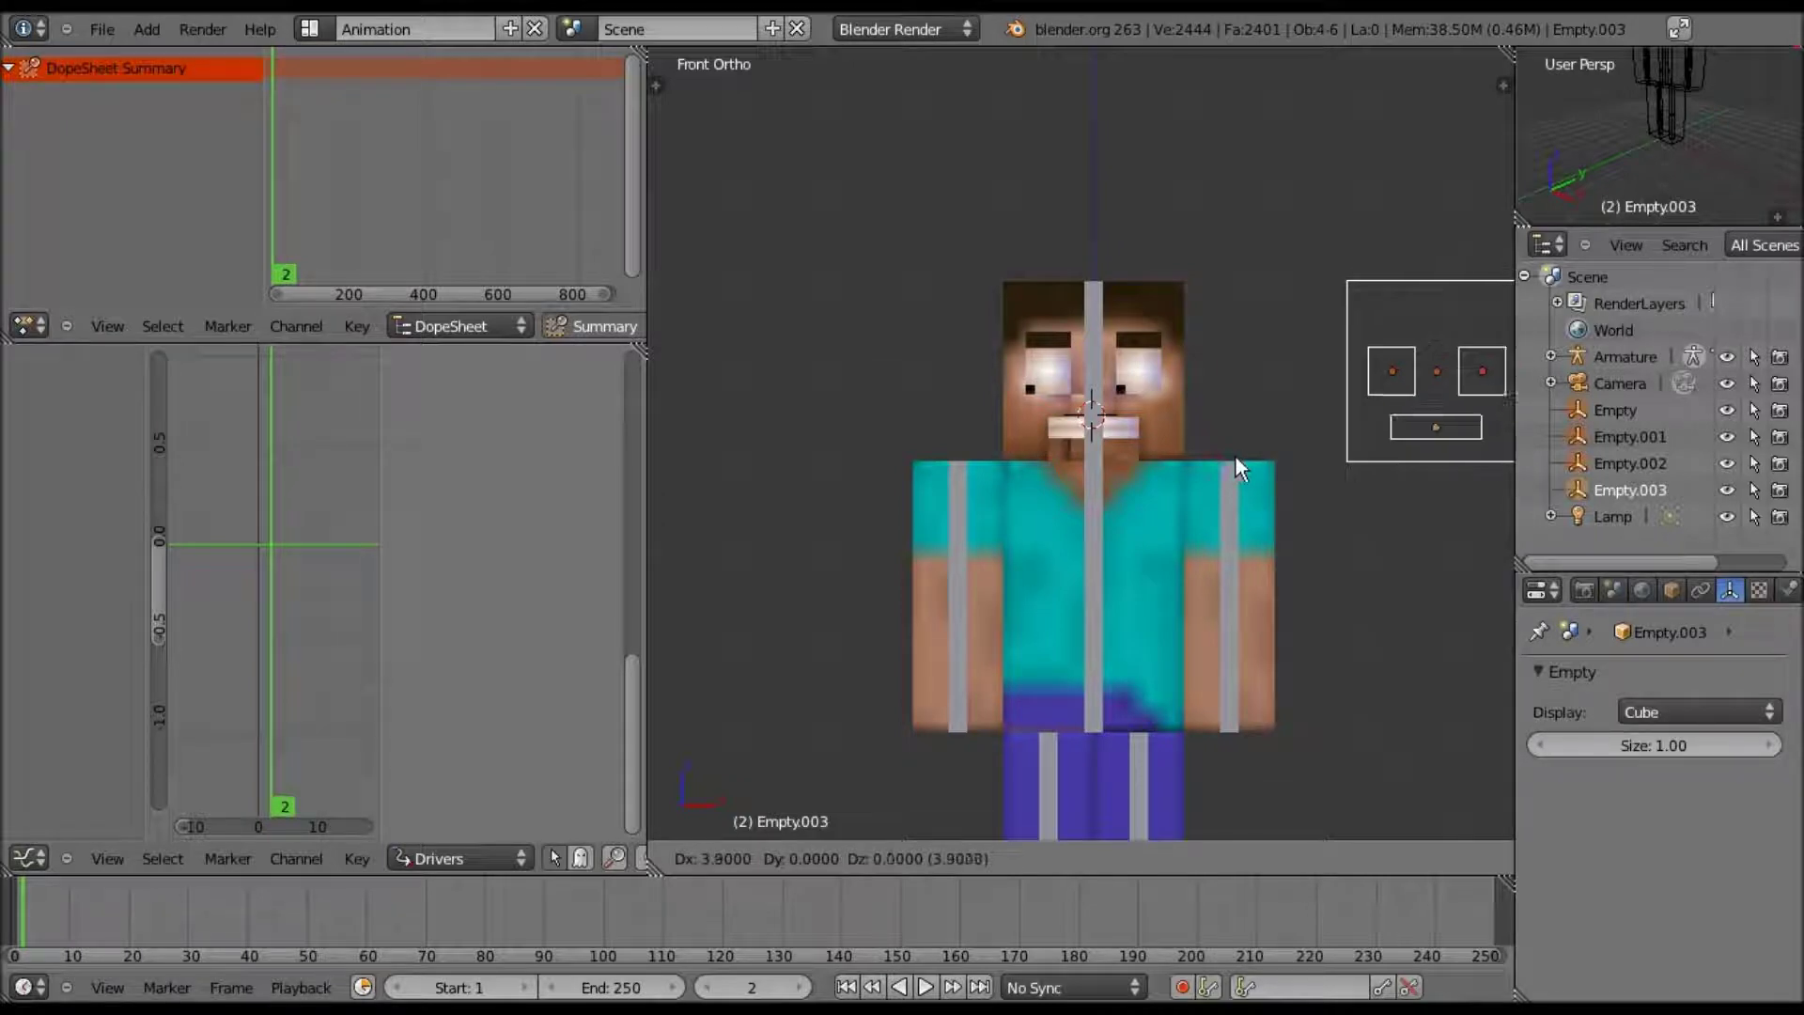
{"action": "scroll", "coordinate": [1236, 461], "scroll_direction": "up", "scroll_amount": 1, "text": "ctrl"}
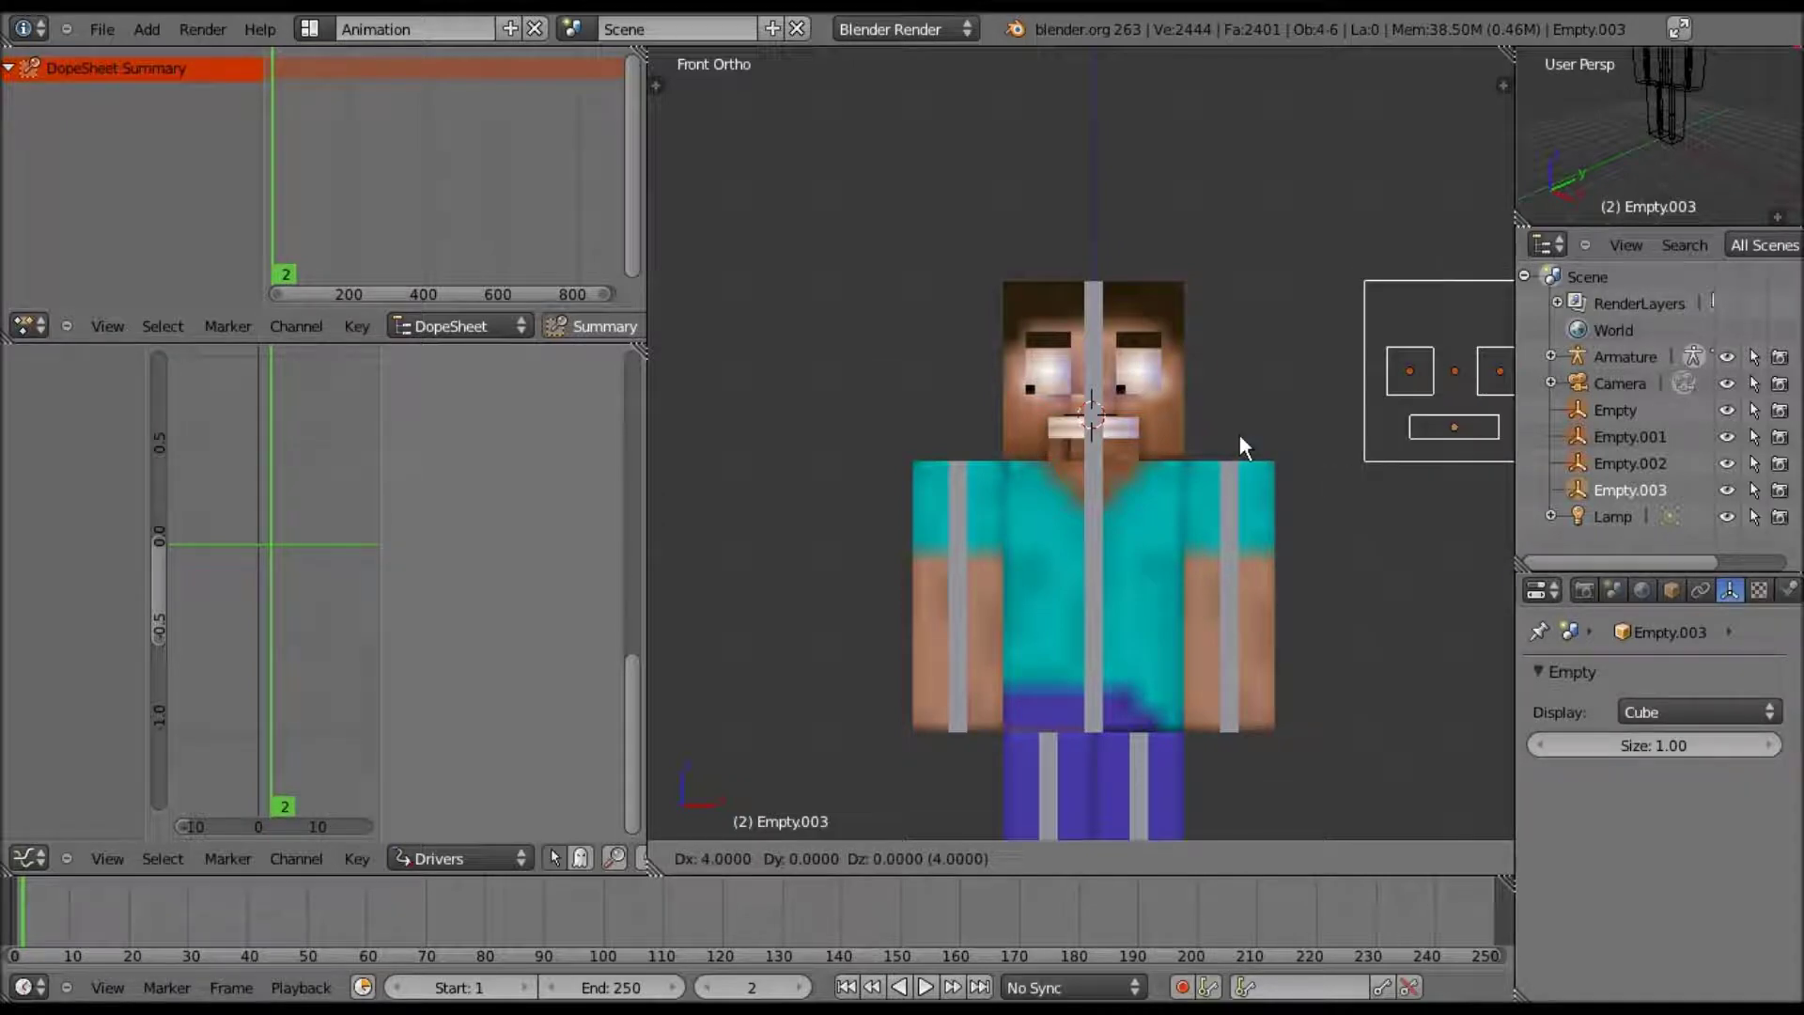
{"action": "left_click", "coordinate": [1238, 434]}
{"action": "middle_click_drag", "start_coordinate": [1148, 408], "coordinate": [1077, 374], "text": "shift"}
{"action": "scroll", "coordinate": [1144, 408], "scroll_direction": "down", "scroll_amount": 3, "text": "ctrl"}
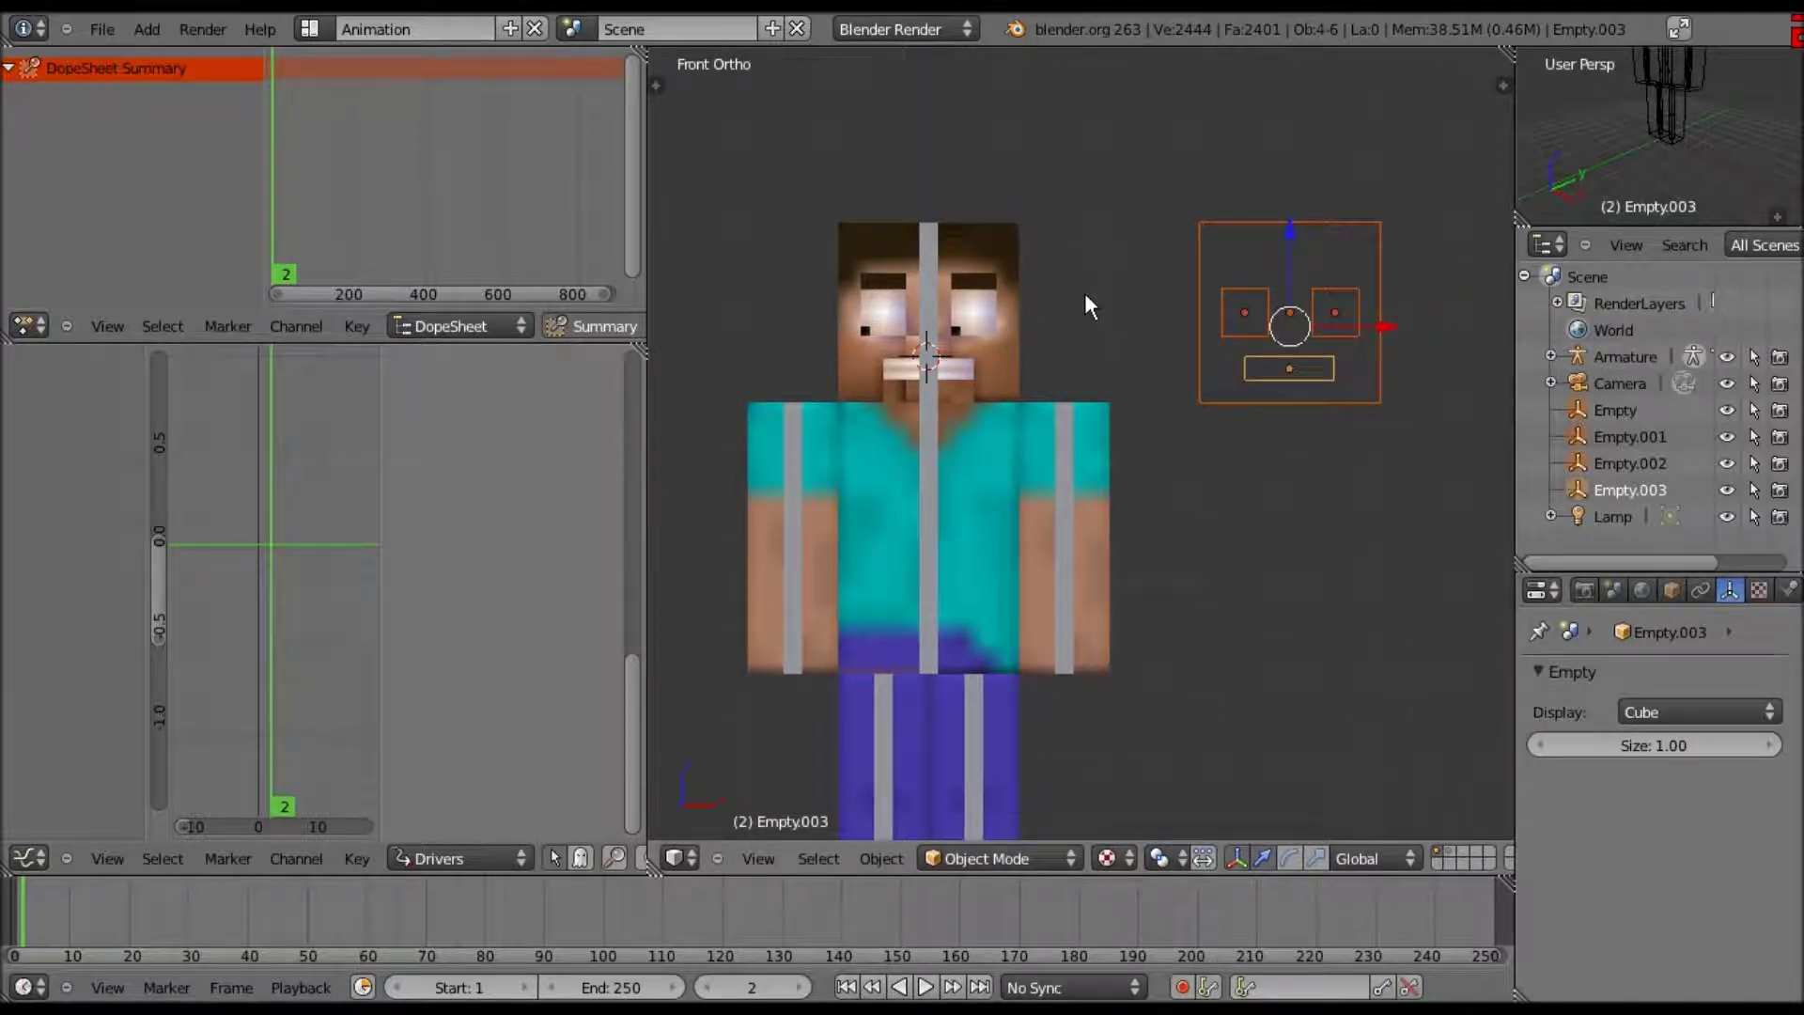
- Scale the group of face empties by 2 and move it 1 more unit along X away from the character
{"action": "scroll", "coordinate": [1084, 291], "scroll_direction": "down", "scroll_amount": 1}
{"action": "key", "text": "s"}
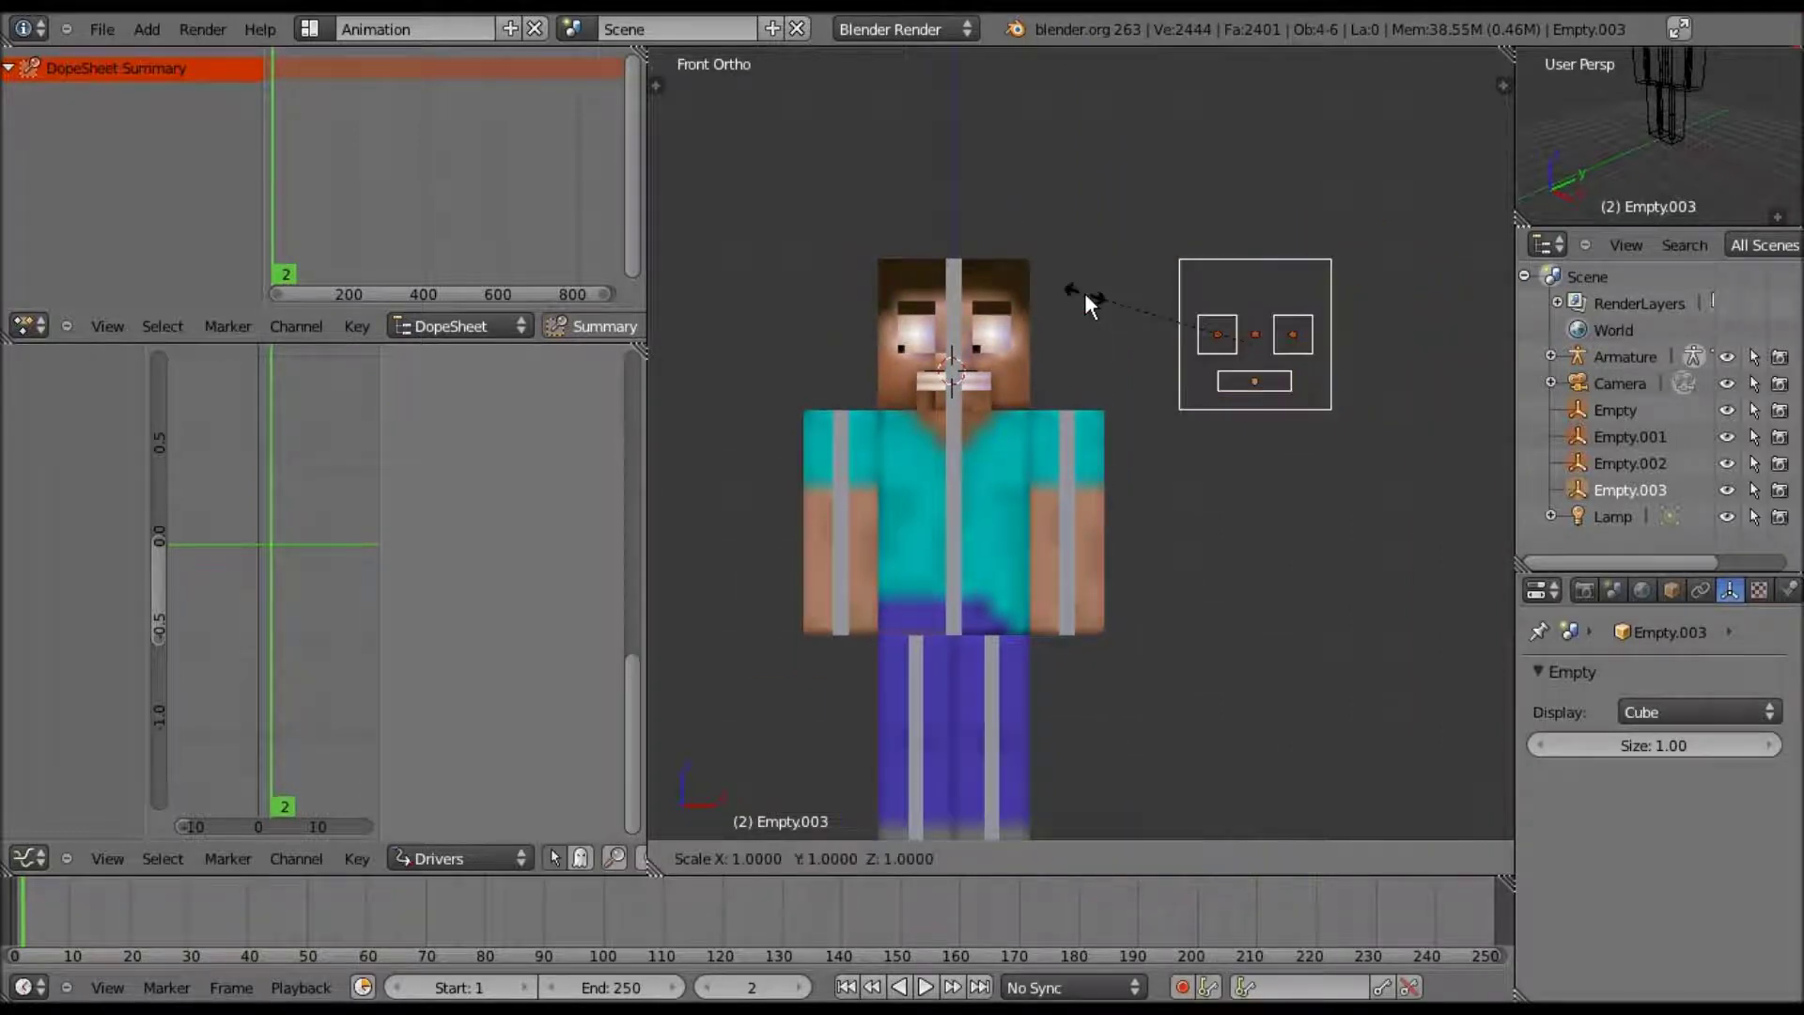
{"action": "key", "text": "2"}
{"action": "key", "text": "Return"}
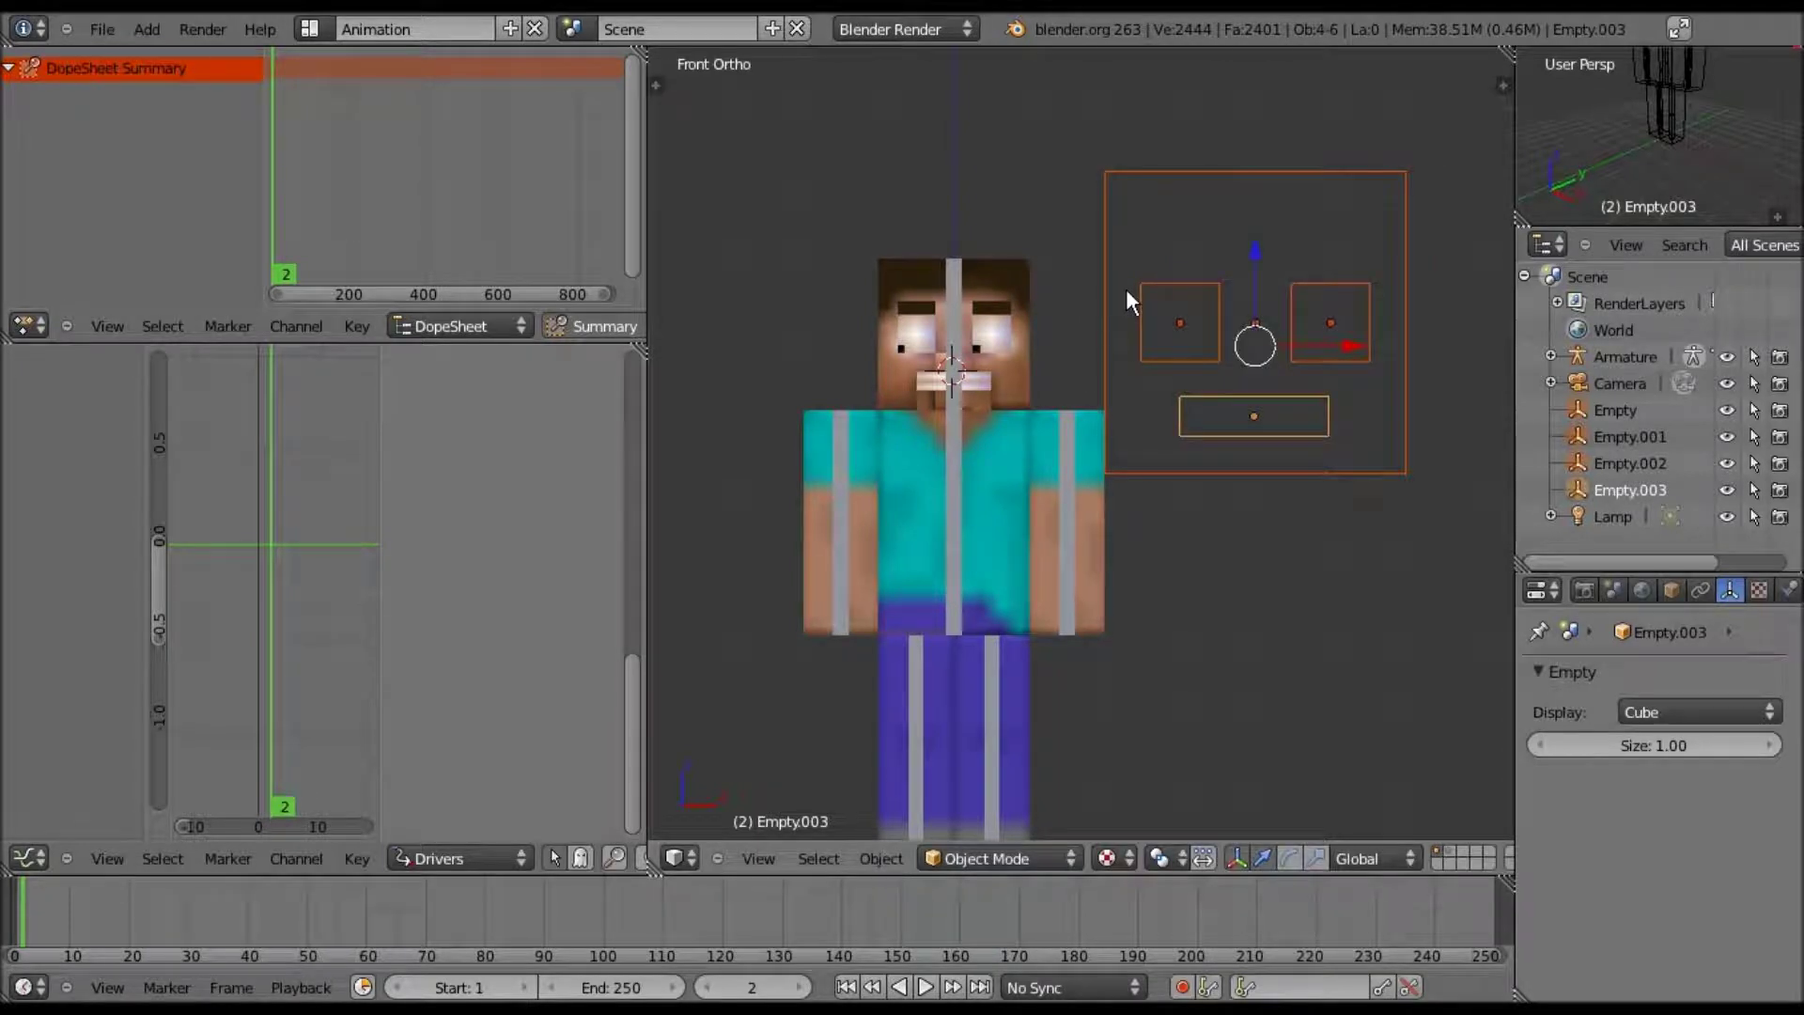
{"action": "key", "text": "g"}
{"action": "key", "text": "1"}
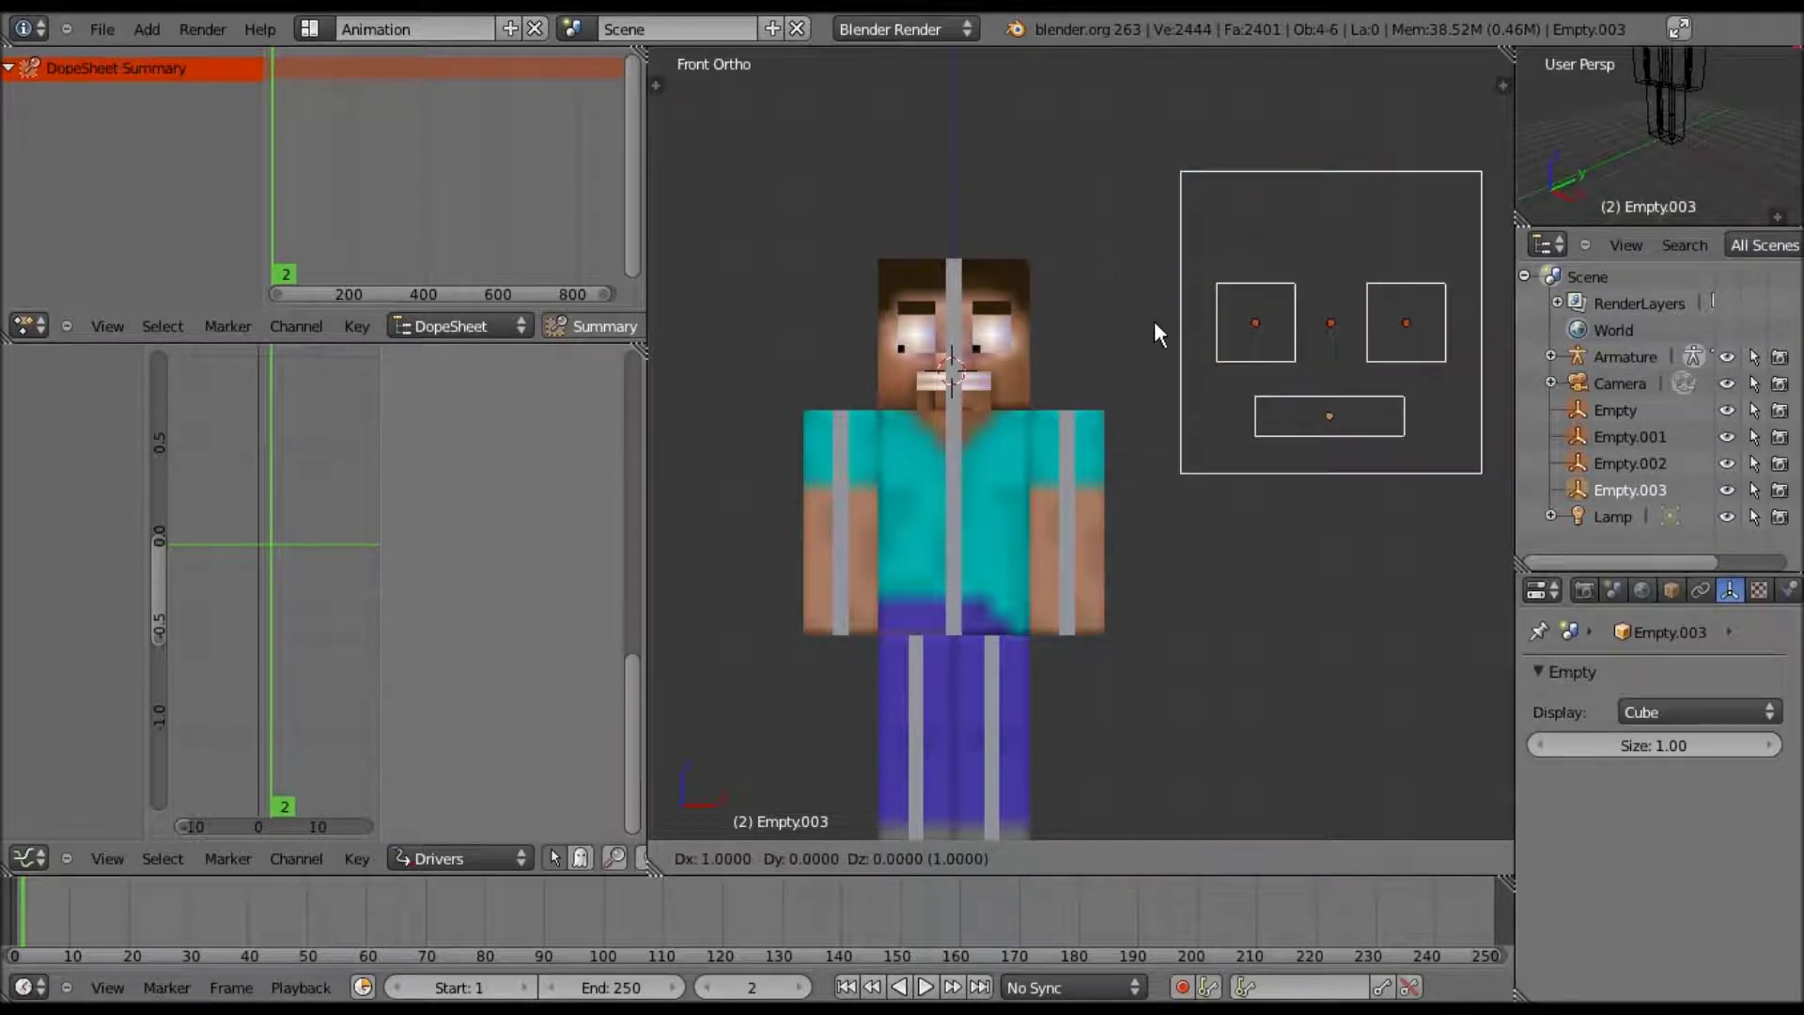
{"action": "key", "text": "Return"}
{"action": "scroll", "coordinate": [1240, 310], "scroll_direction": "down", "scroll_amount": 1}
{"action": "scroll", "coordinate": [1364, 279], "scroll_direction": "up", "scroll_amount": 2}
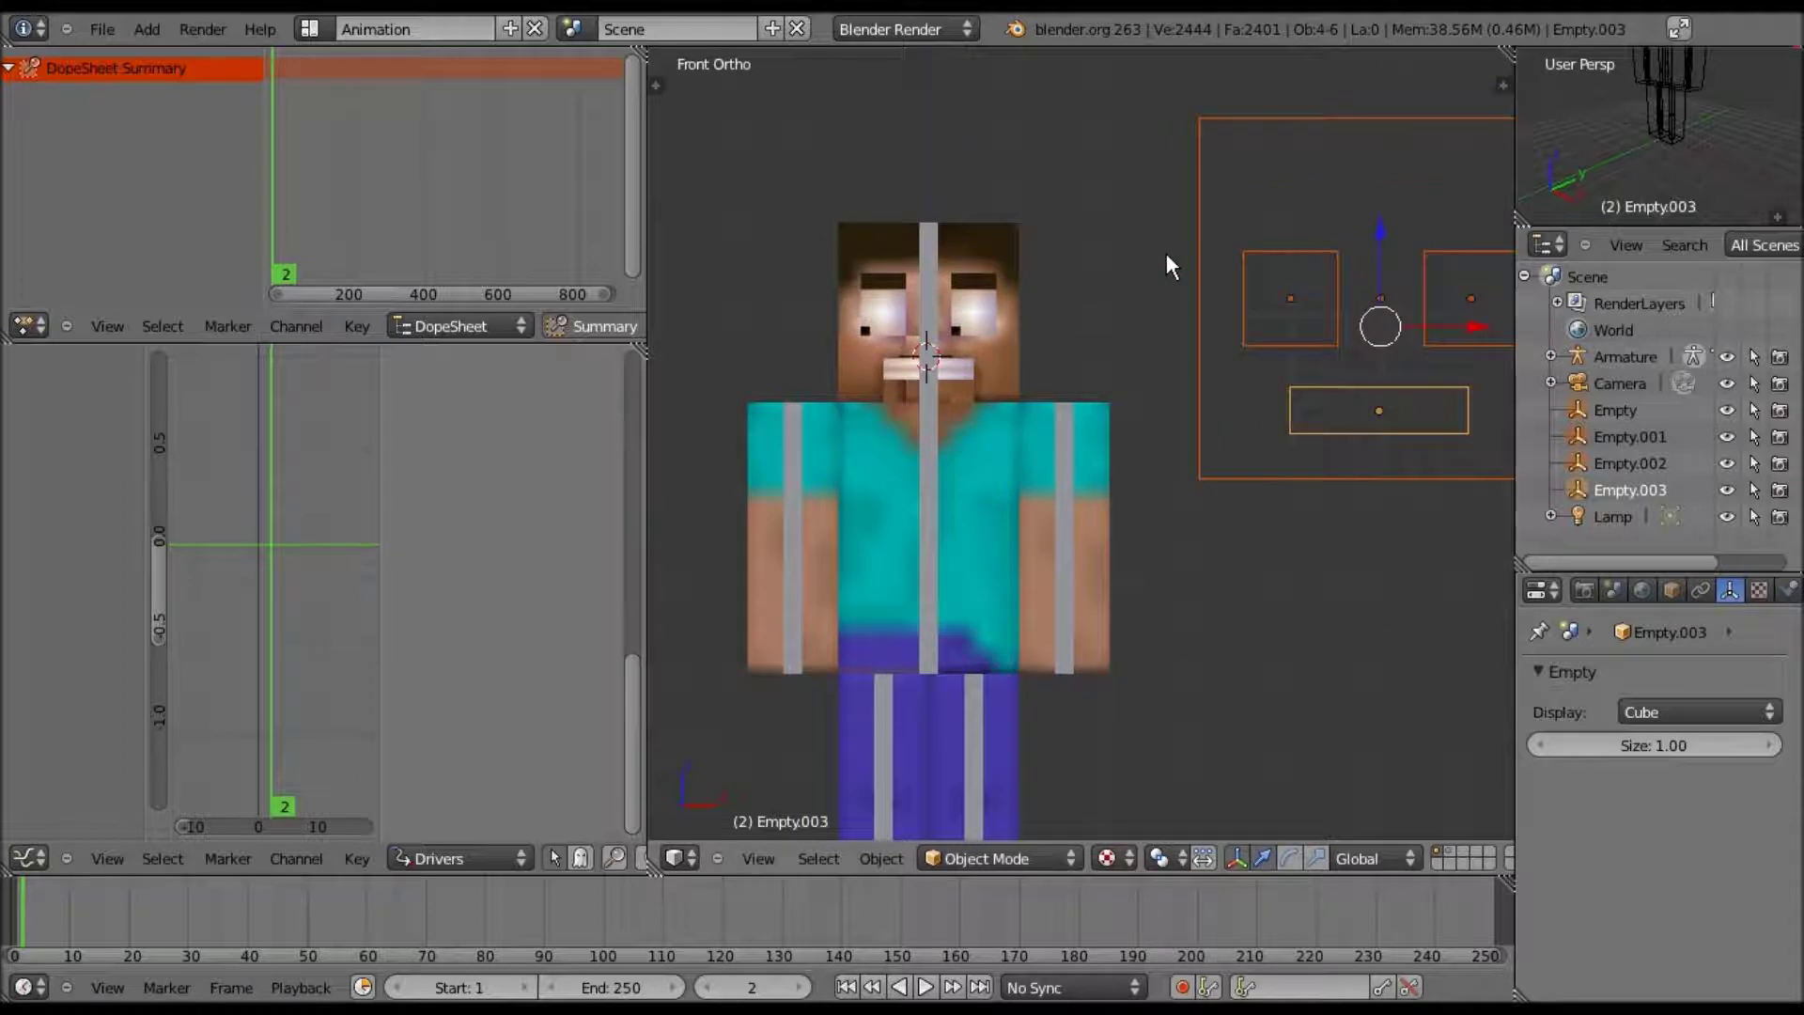
- Parent the eye square nearest the character to the large outer square empty with the Object option
{"action": "right_click", "coordinate": [1244, 274]}
{"action": "middle_click_drag", "start_coordinate": [1081, 250], "coordinate": [881, 156], "text": "shift"}
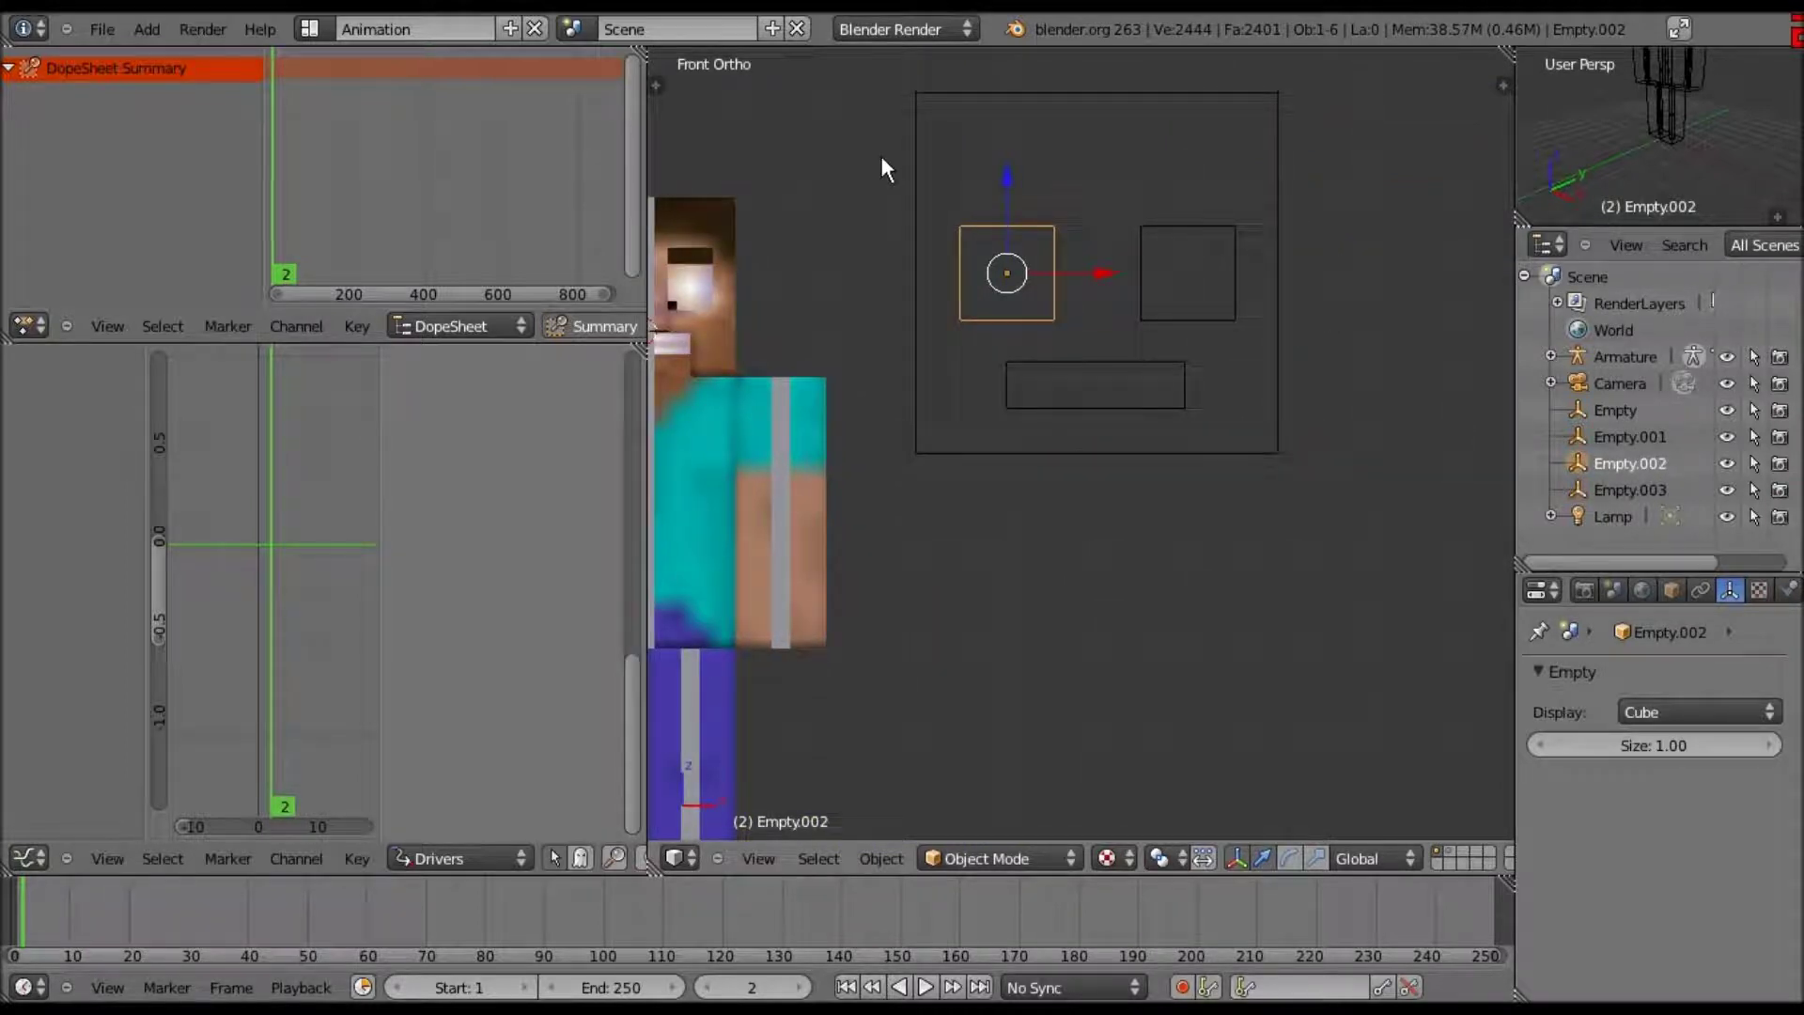
{"action": "right_click", "coordinate": [881, 155], "text": "shift"}
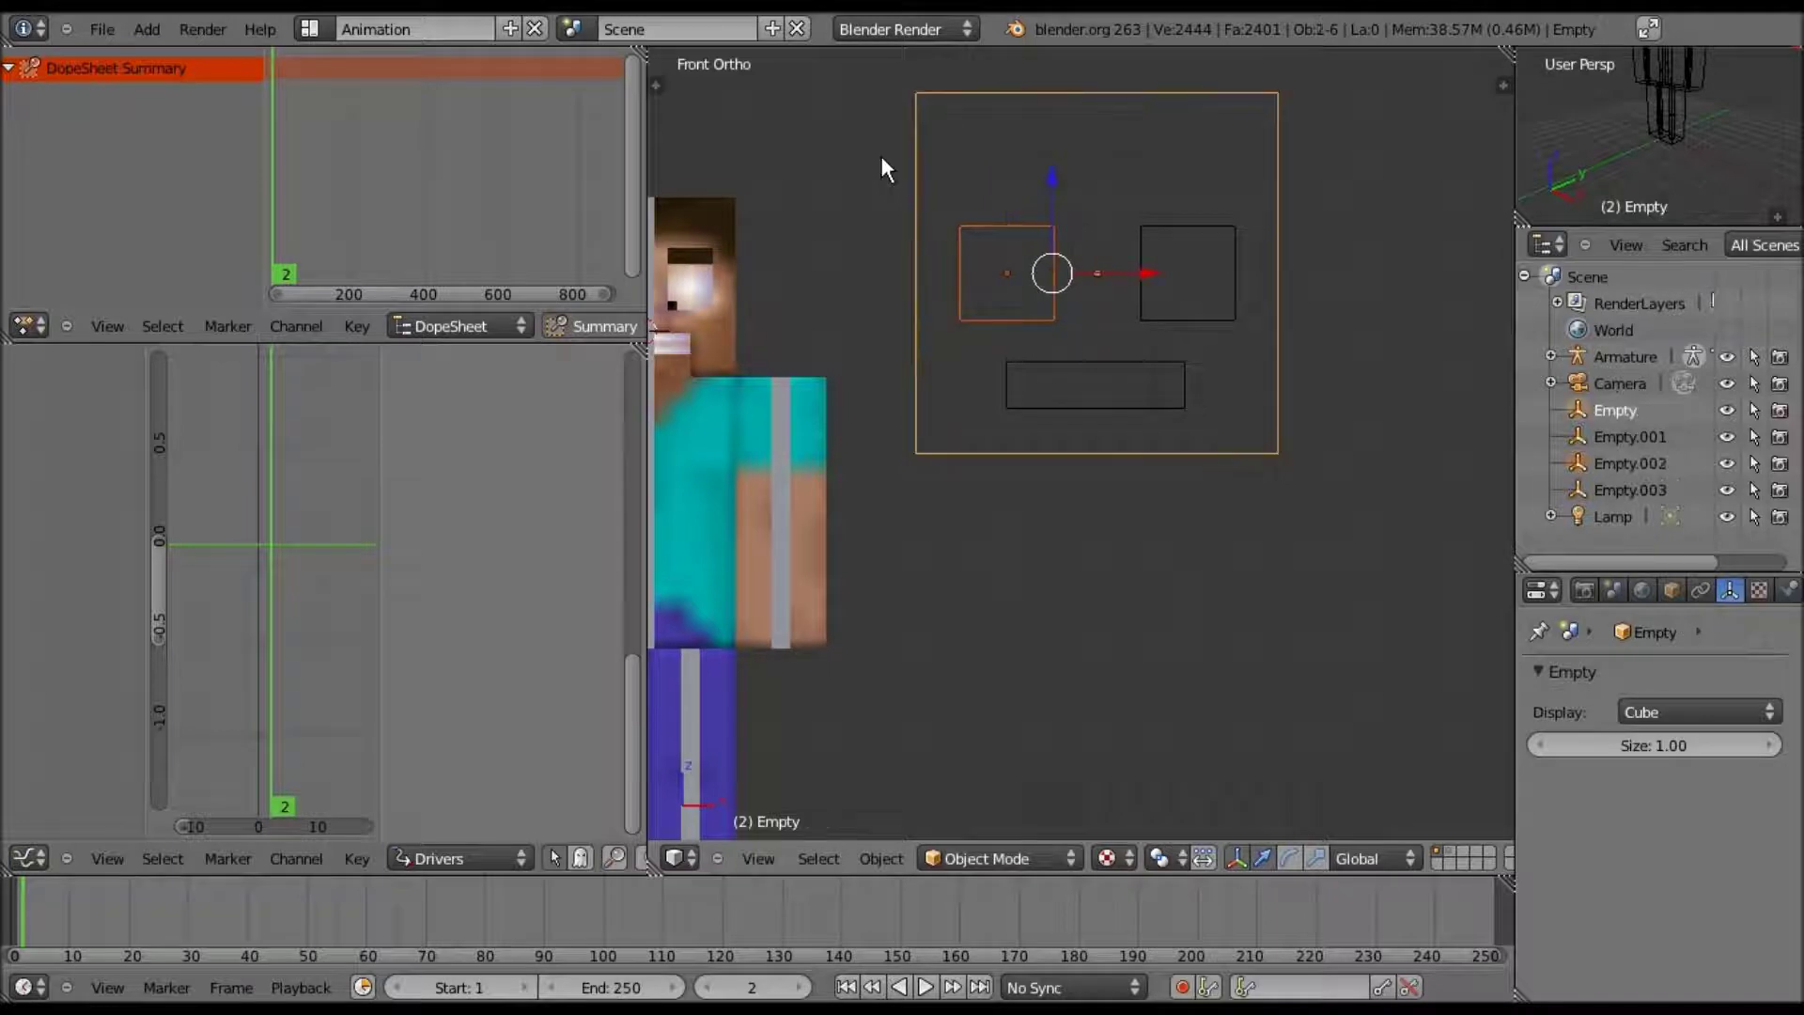
{"action": "key", "text": "ctrl+p"}
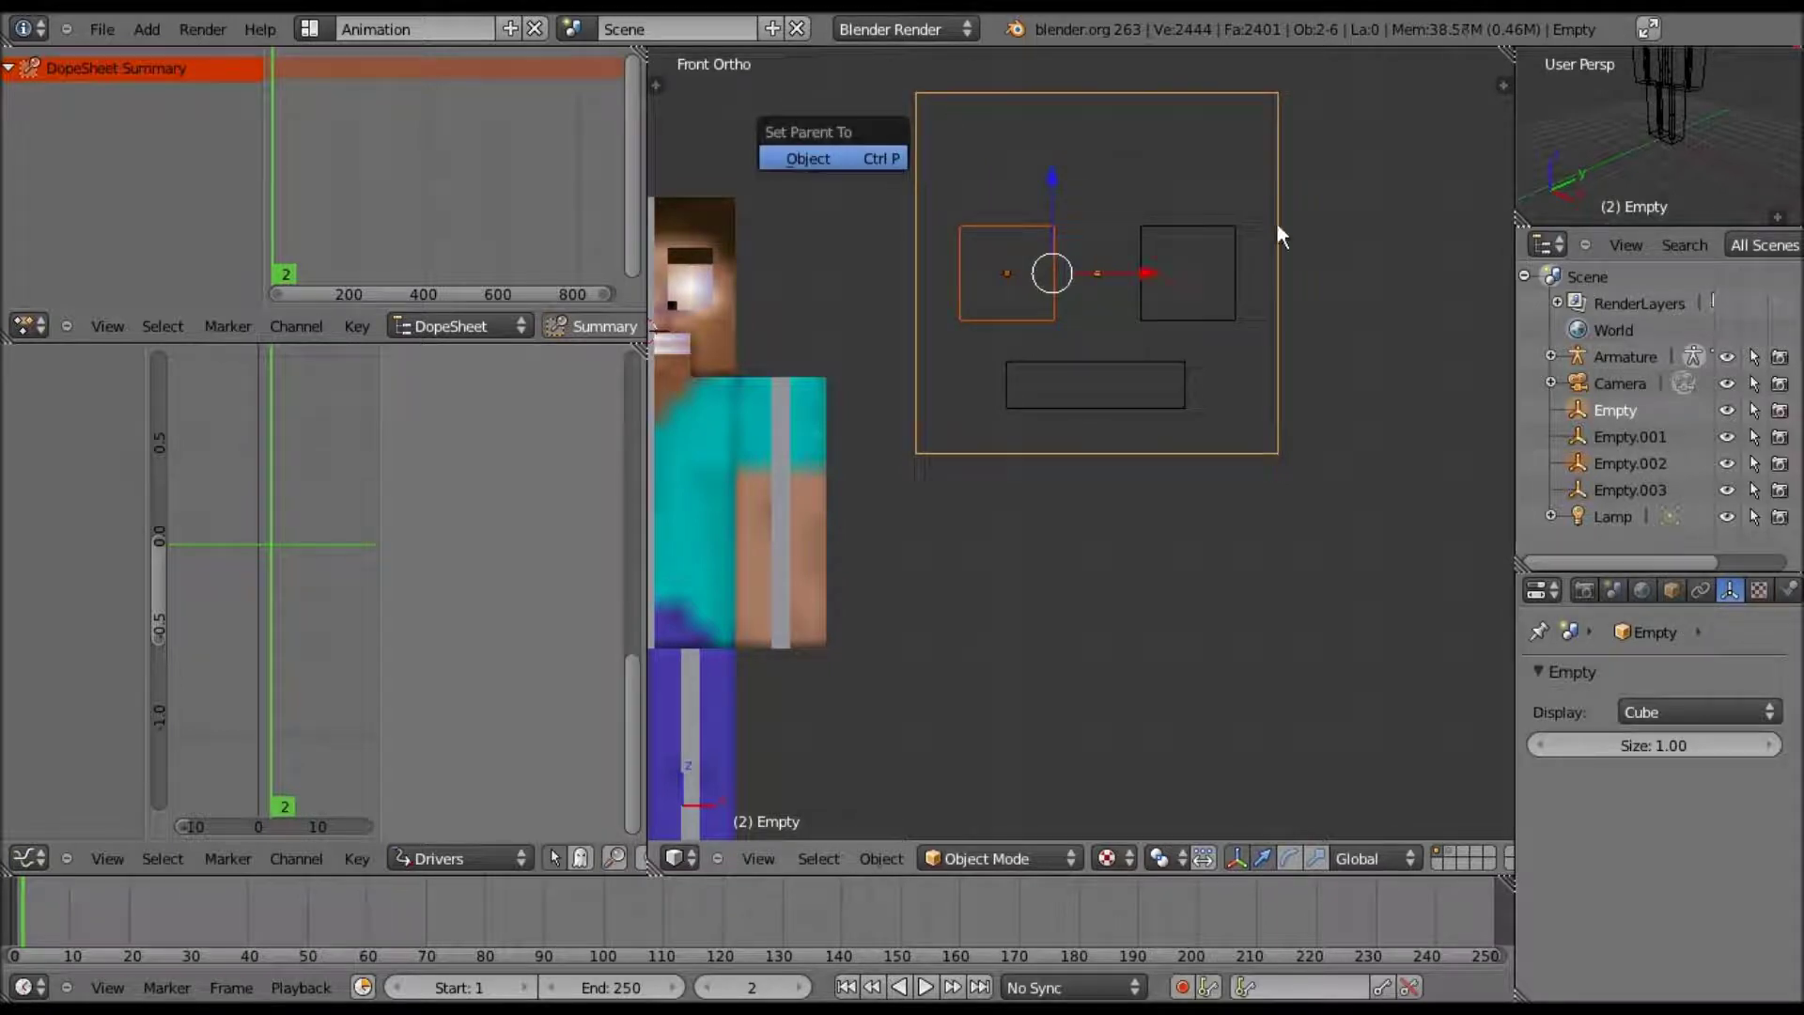
{"action": "key", "text": "Return"}
- Parent the eye square farther from the character to the large outer square empty as an object
{"action": "right_click", "coordinate": [1271, 137]}
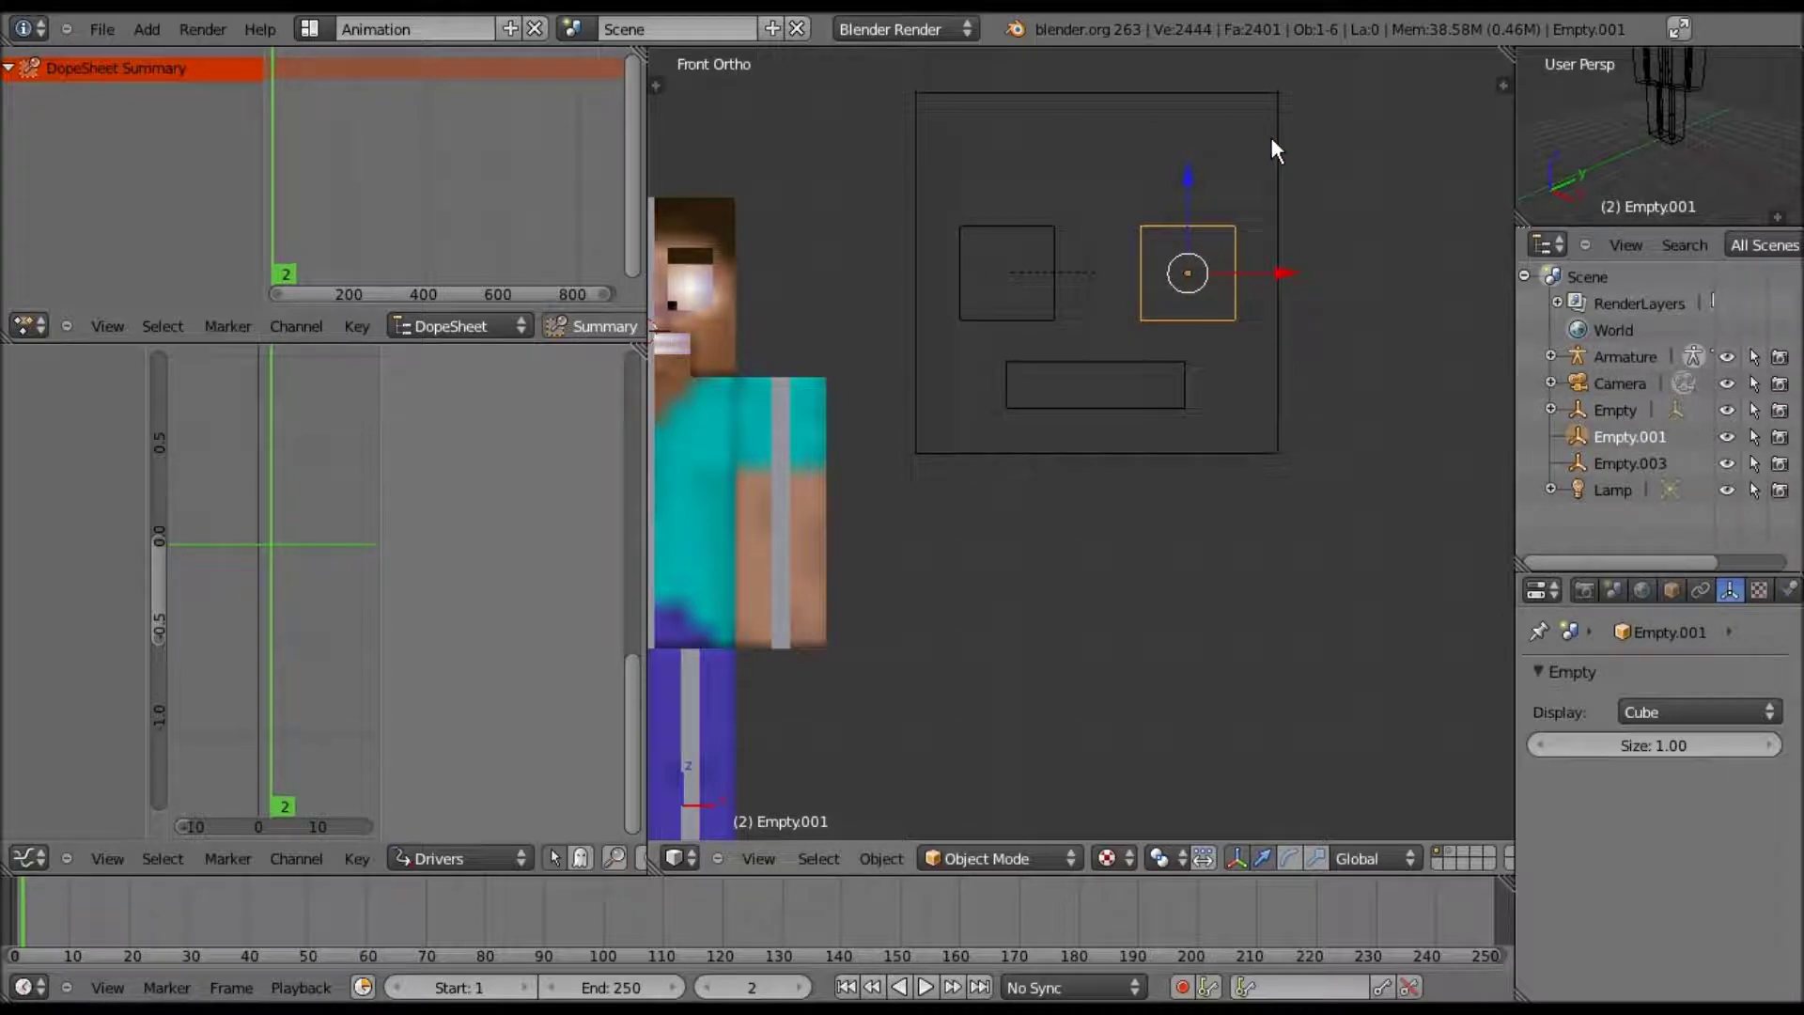
{"action": "right_click", "coordinate": [1271, 137], "text": "shift"}
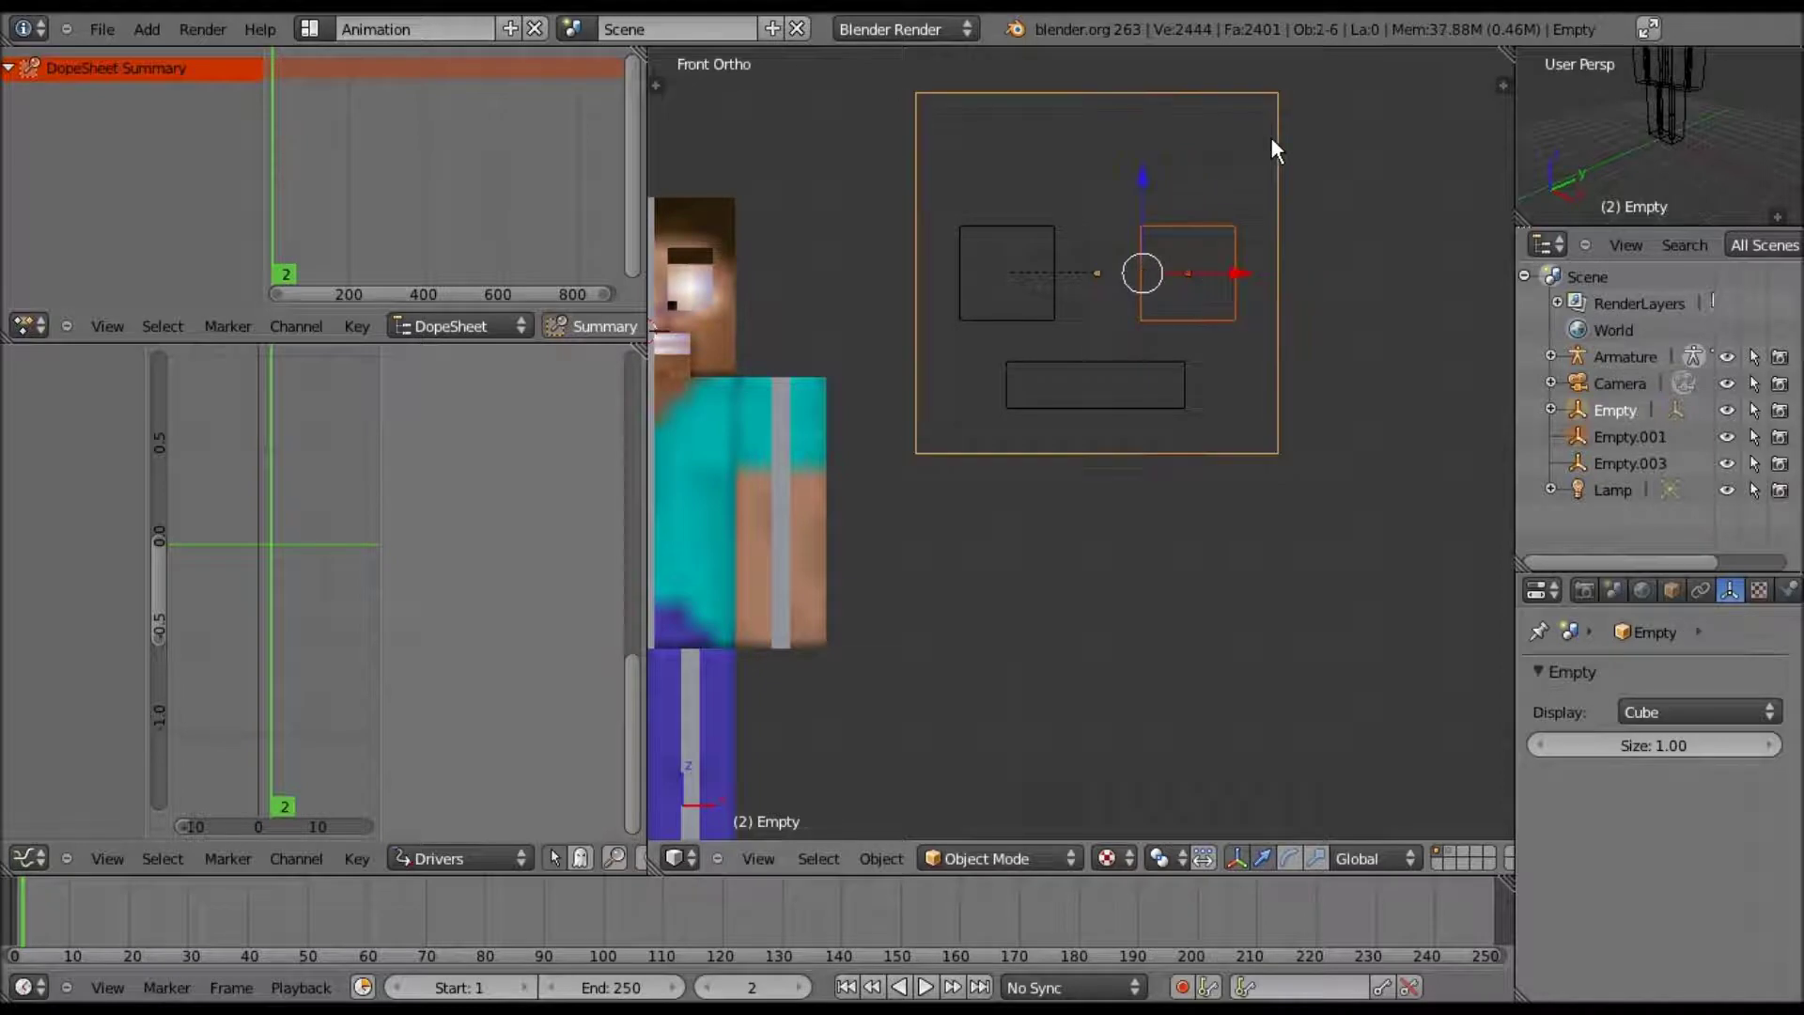
{"action": "key", "text": "ctrl+p"}
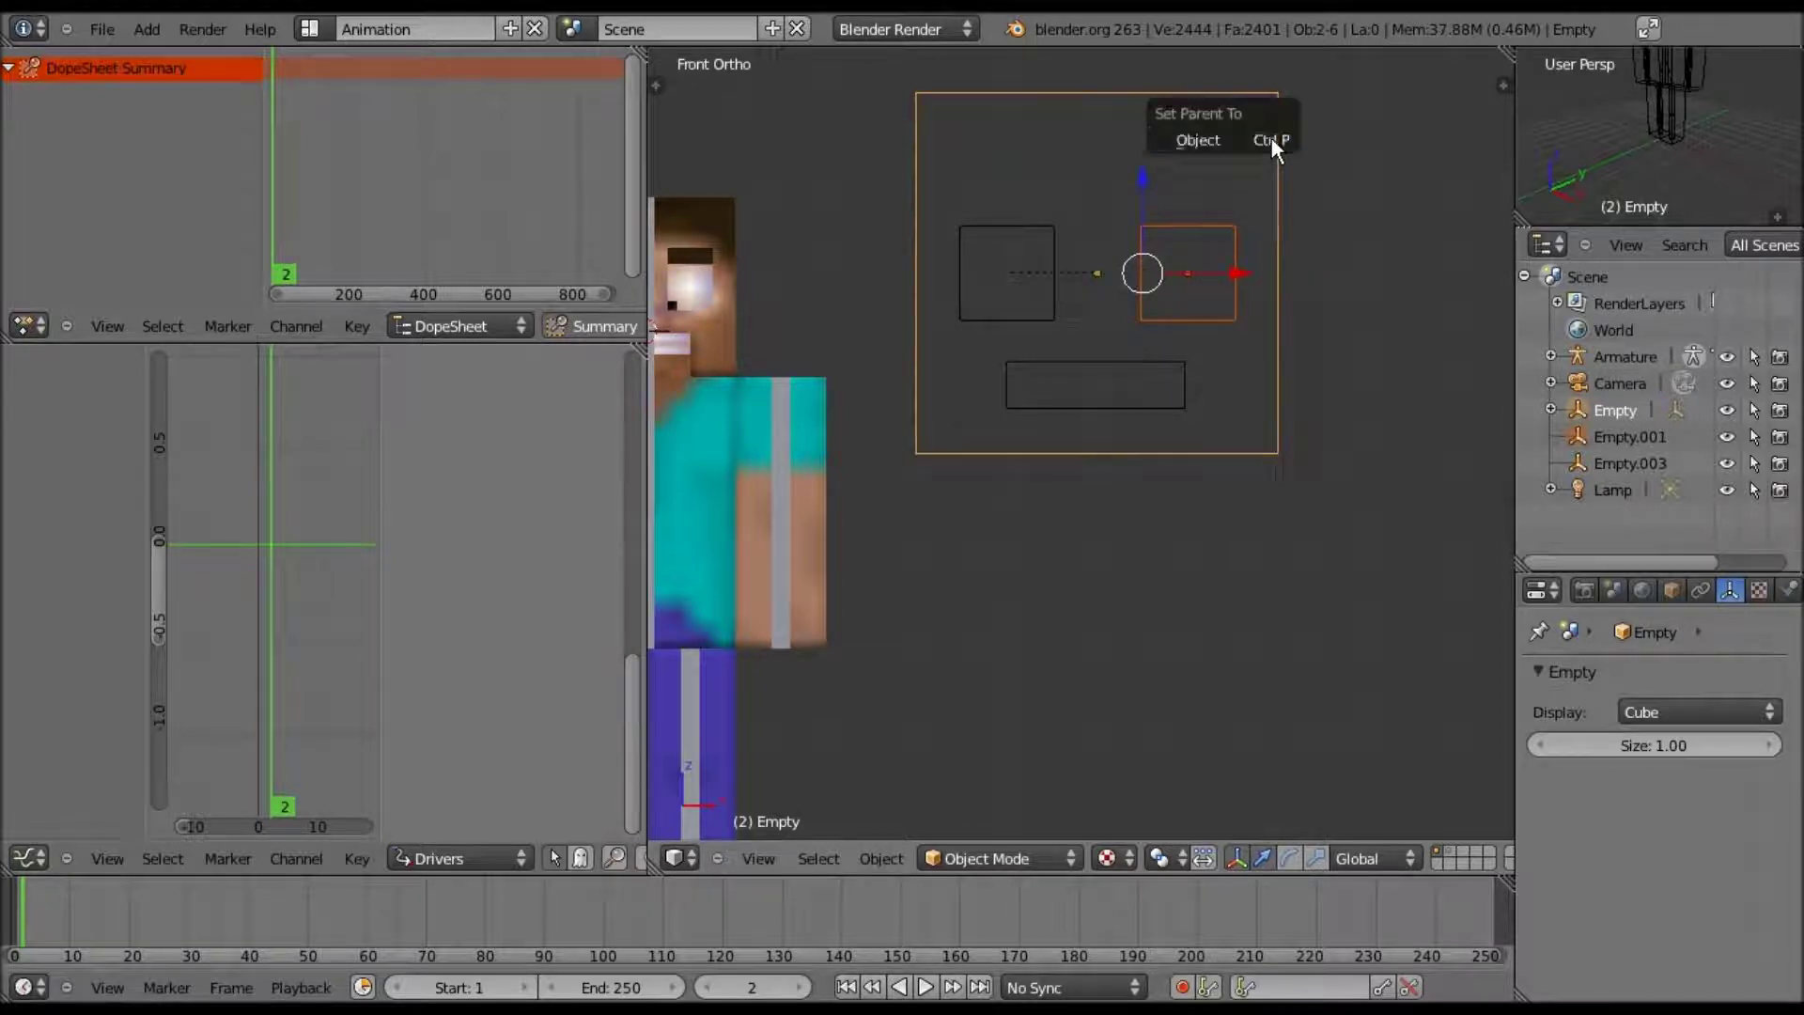
{"action": "key", "text": "Return"}
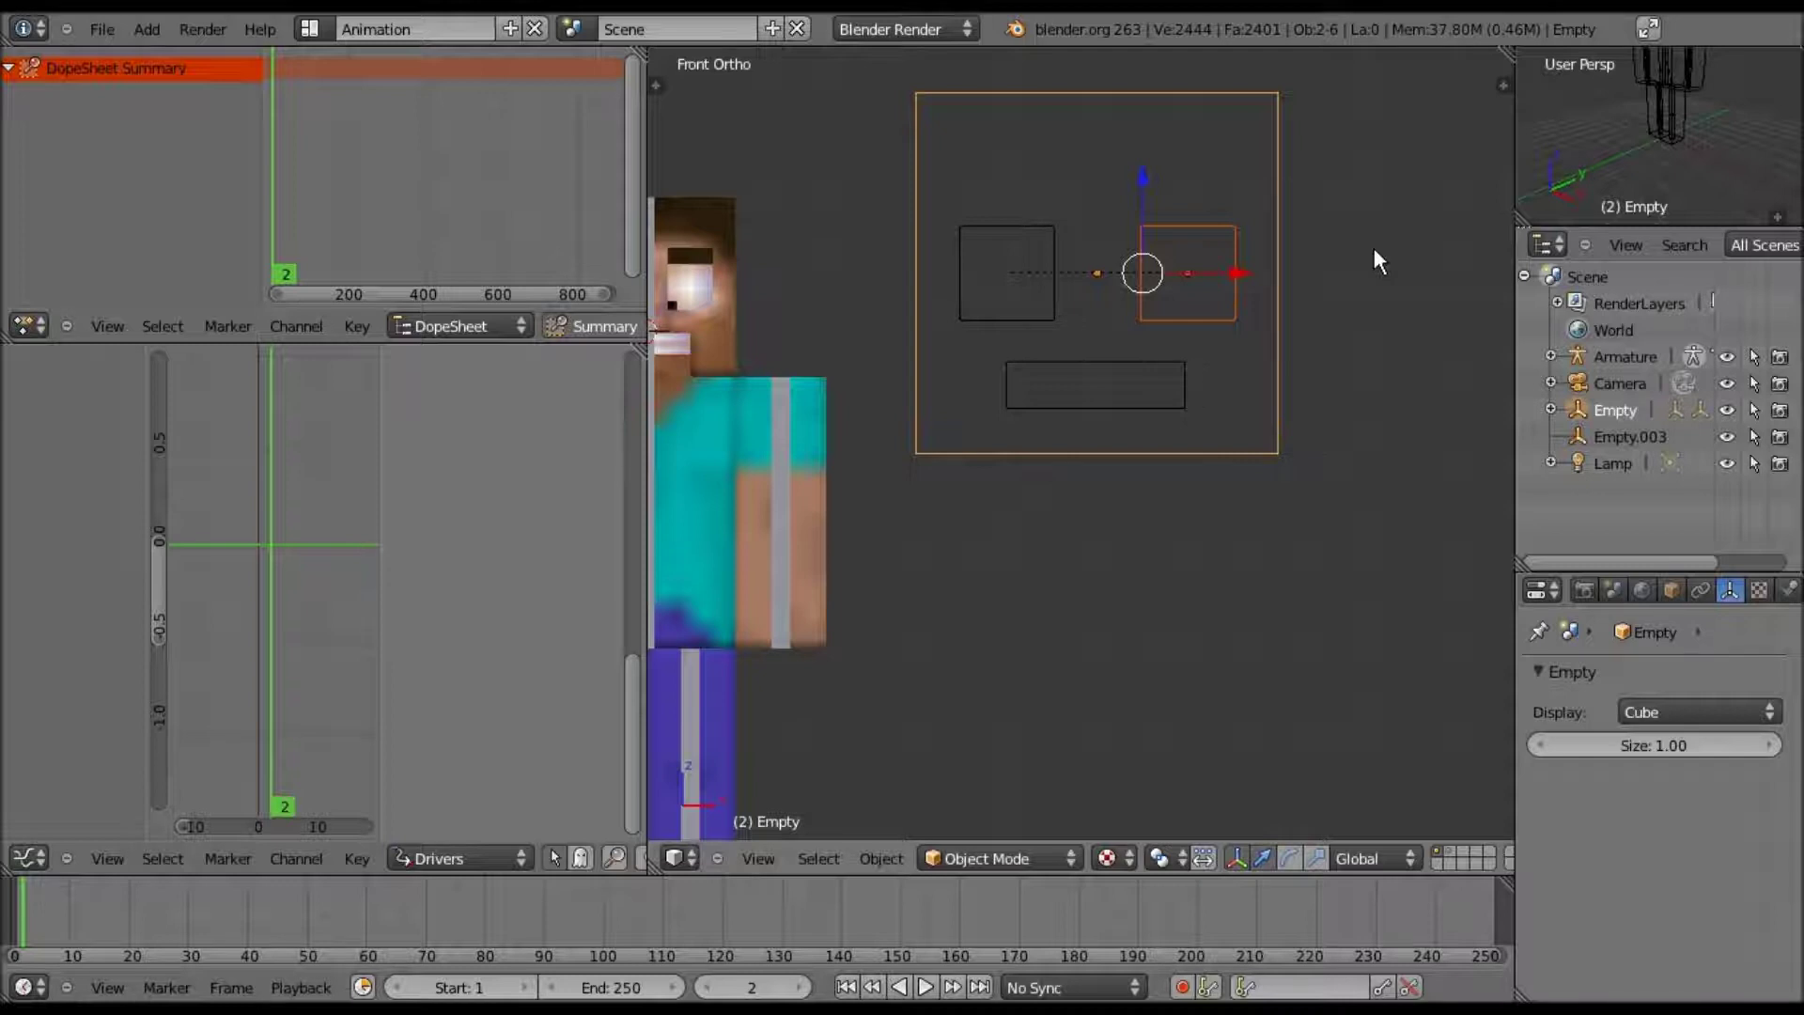
- Try scaling the large outer square empty together with its parented eye squares, and undo the scaling
{"action": "right_click", "coordinate": [1375, 250]}
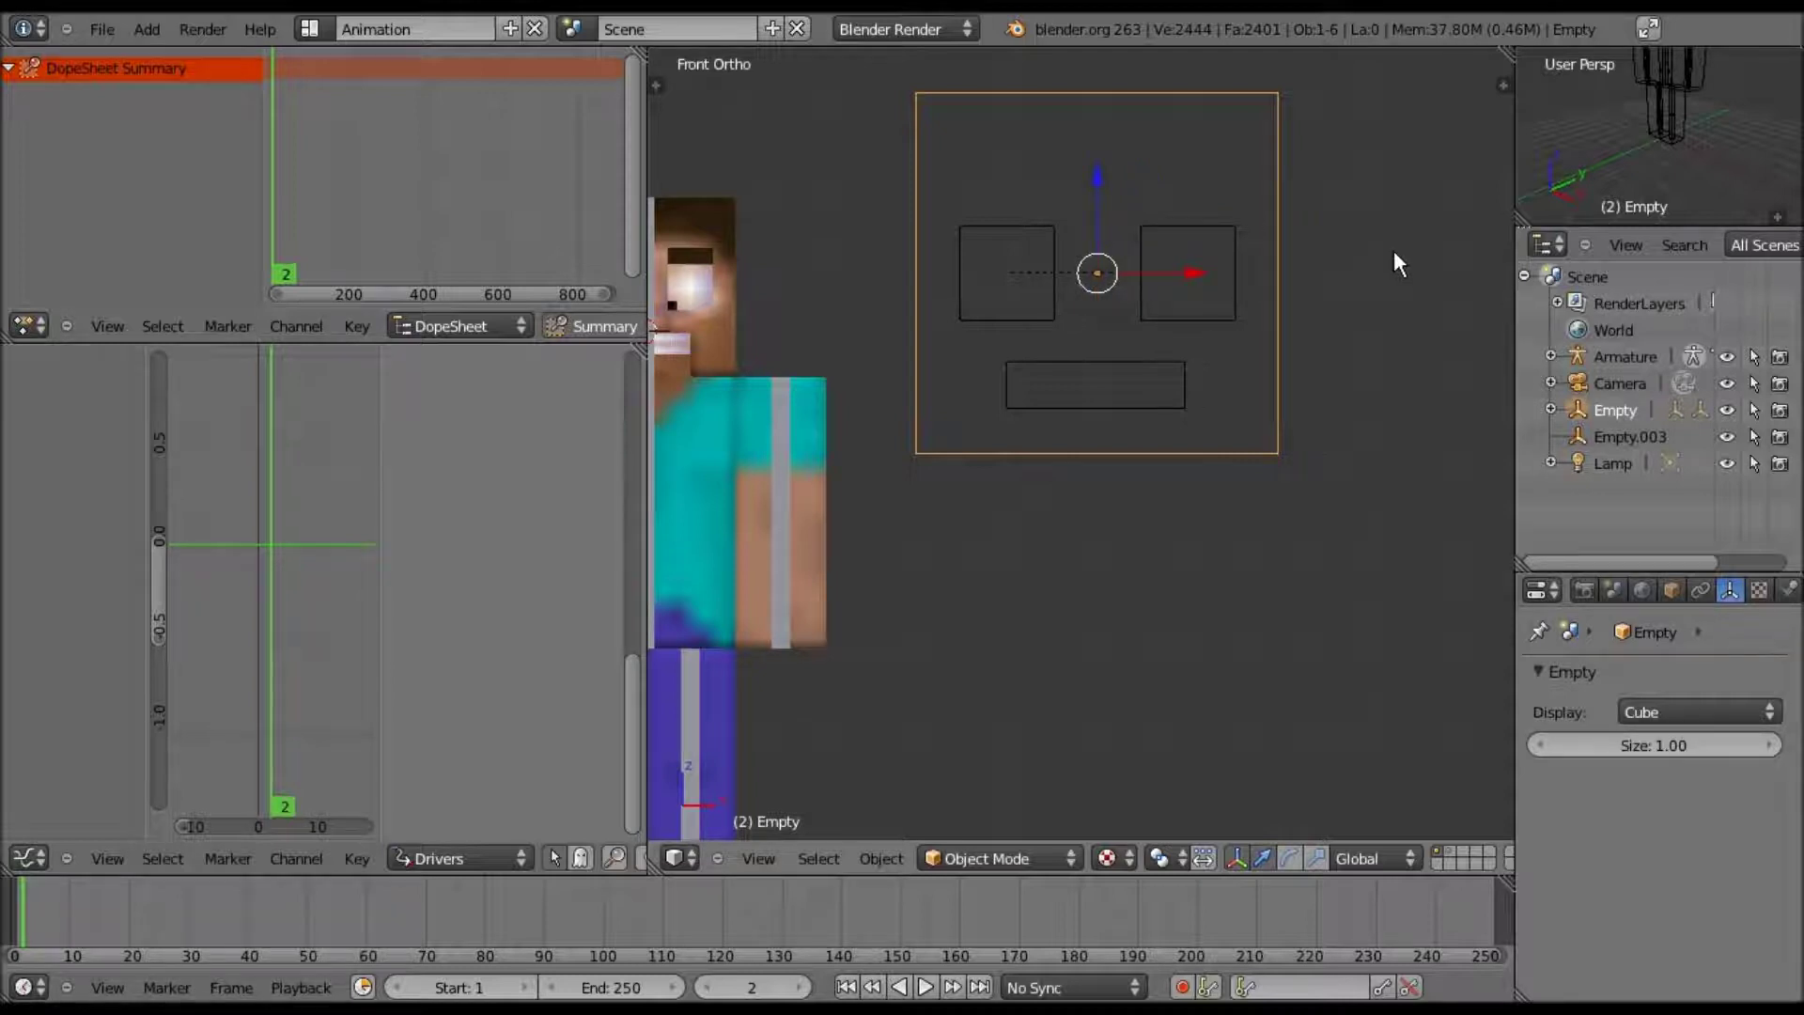
{"action": "key", "text": "s"}
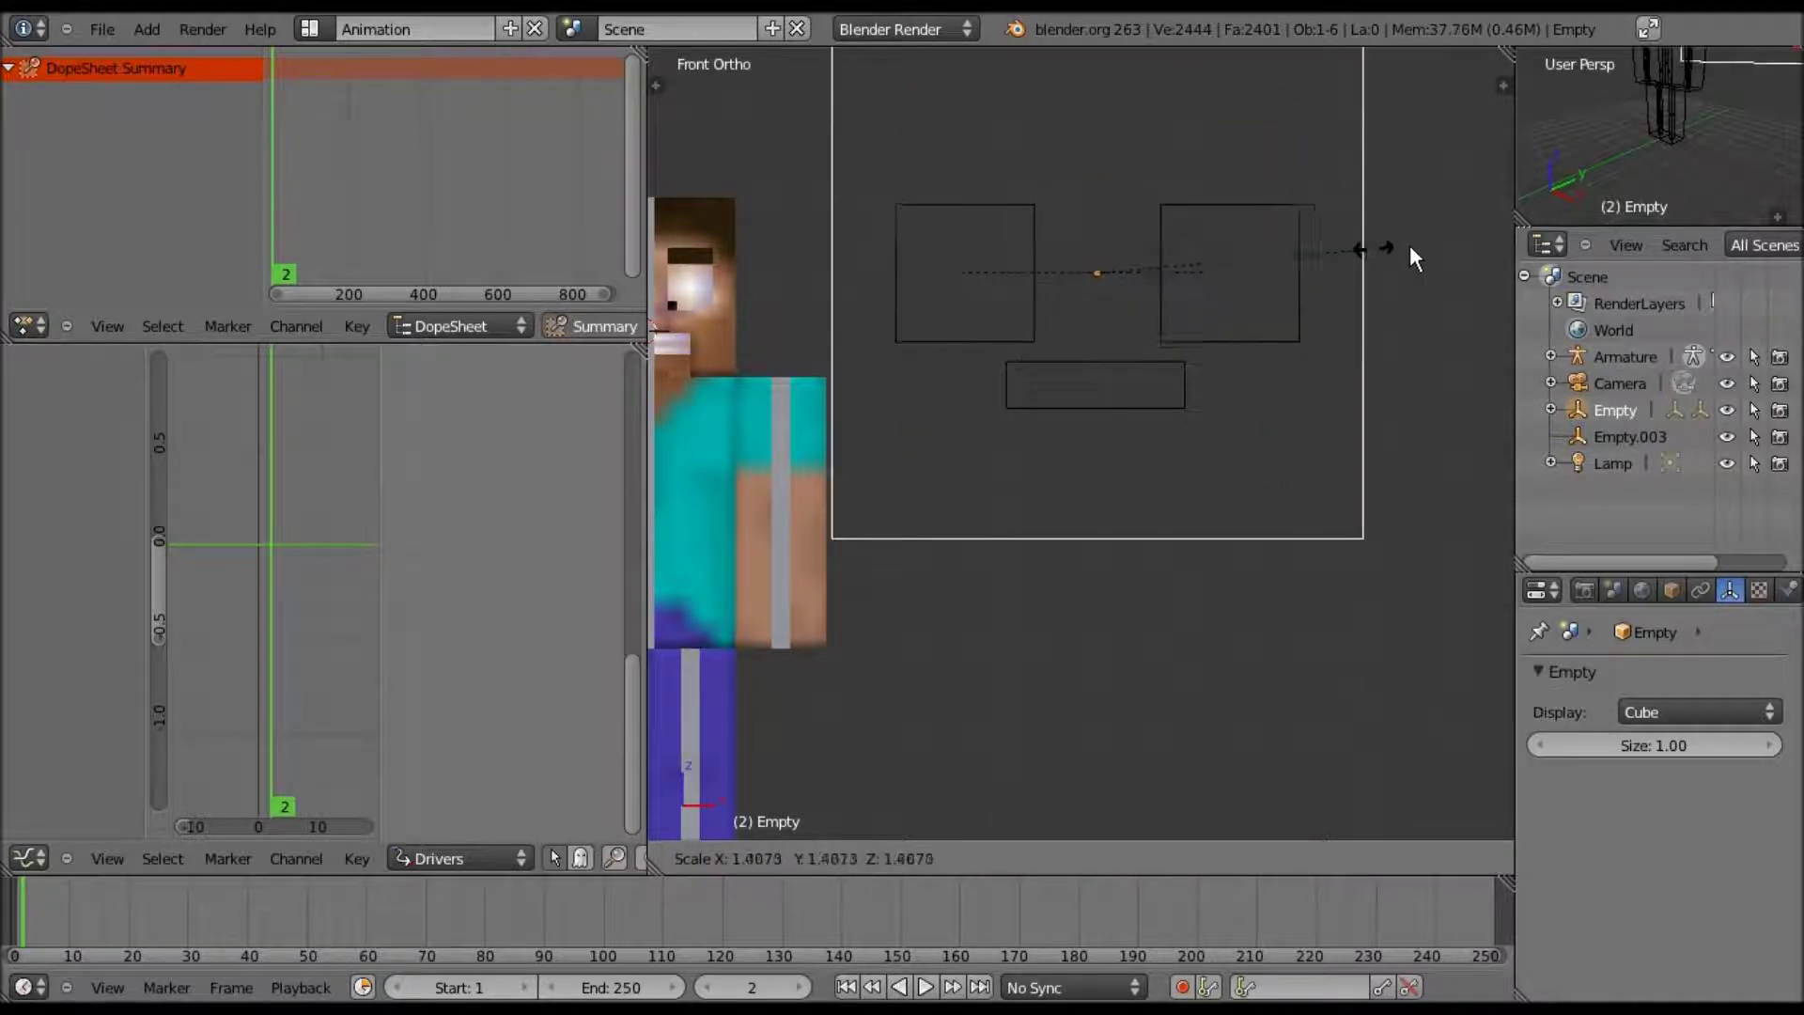
{"action": "left_click", "coordinate": [1409, 246]}
{"action": "key", "text": "ctrl+z"}
- Parent the mouth rectangle to the large outer square empty with the Object option
{"action": "right_click", "coordinate": [1127, 452]}
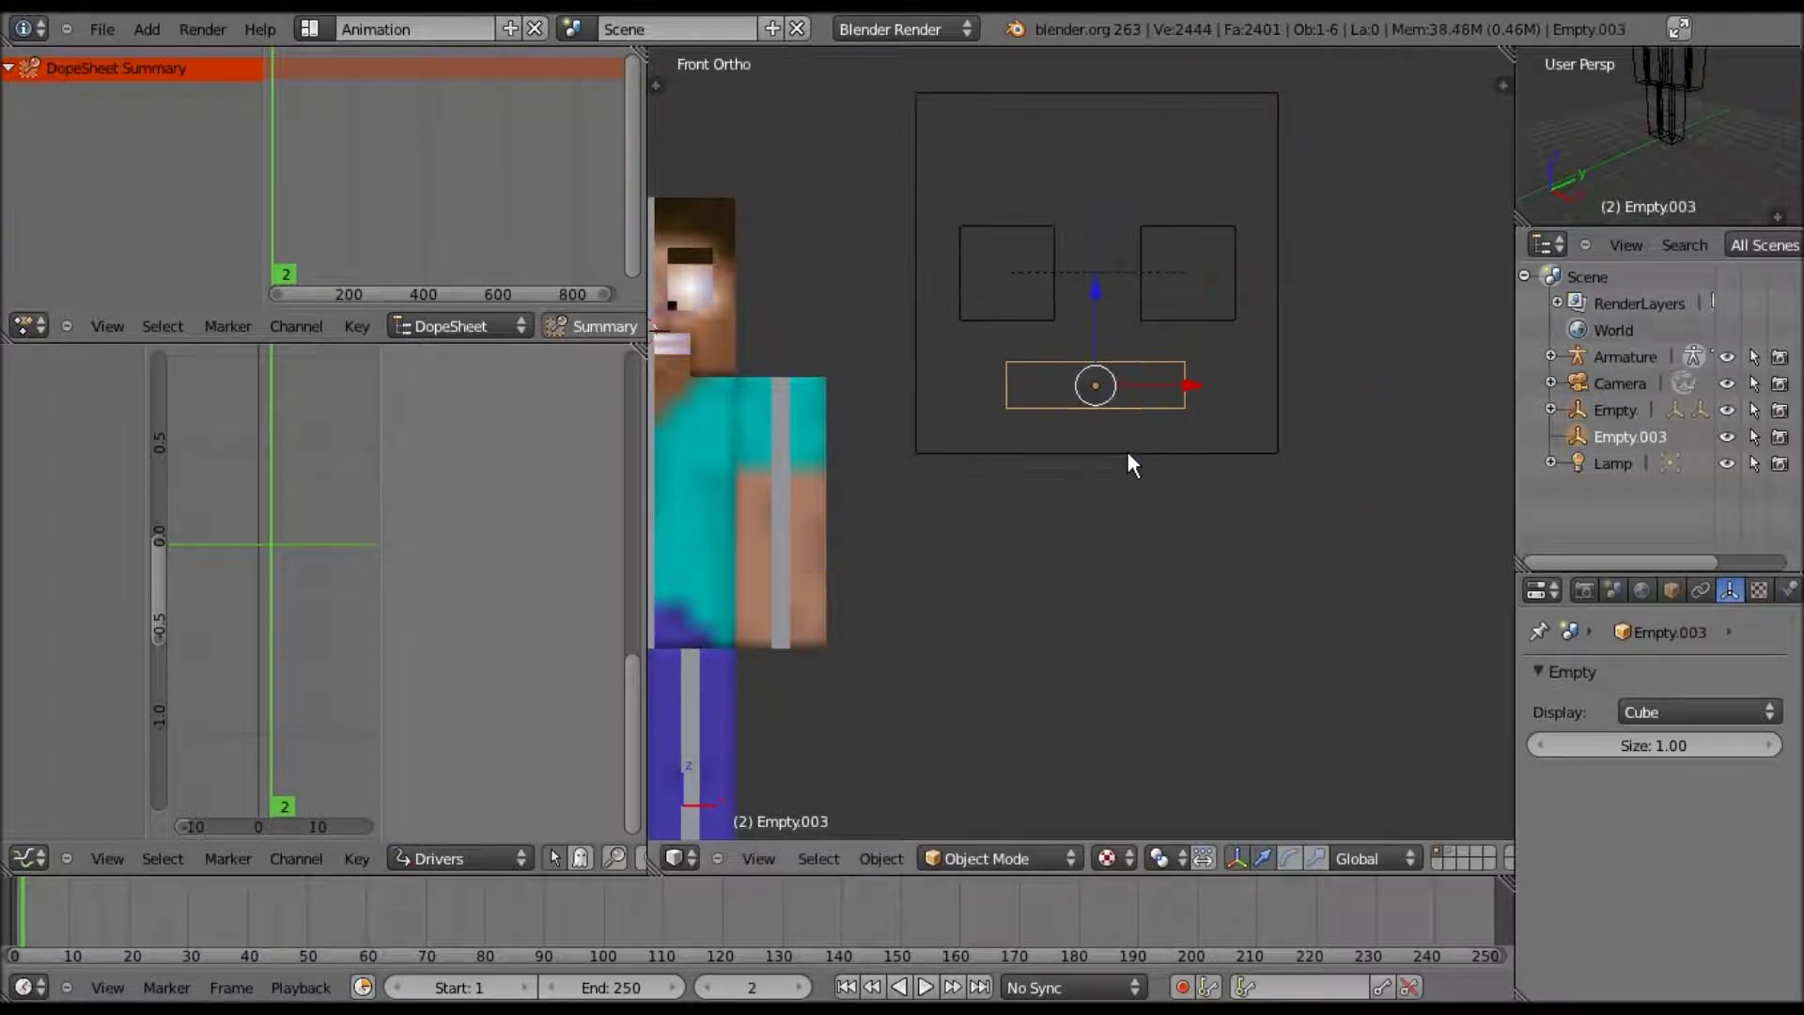
{"action": "right_click", "coordinate": [1127, 452], "text": "shift"}
{"action": "key", "text": "ctrl+p"}
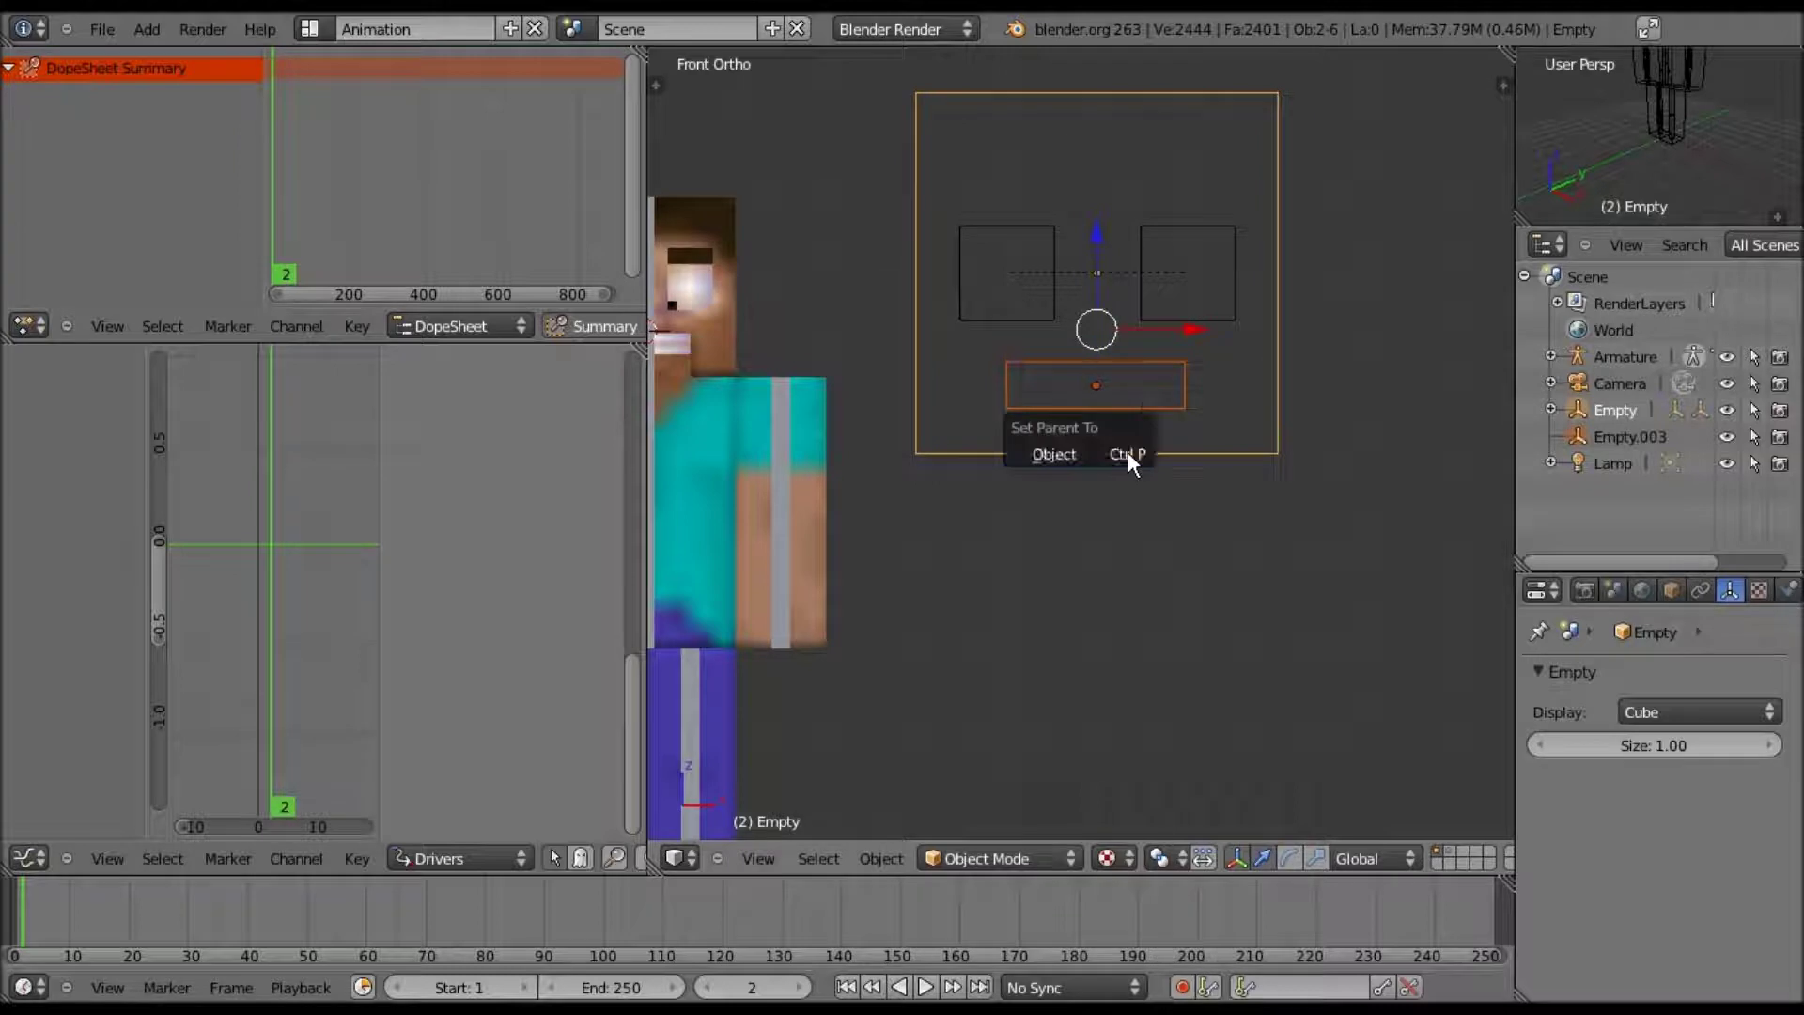
{"action": "key", "text": "Return"}
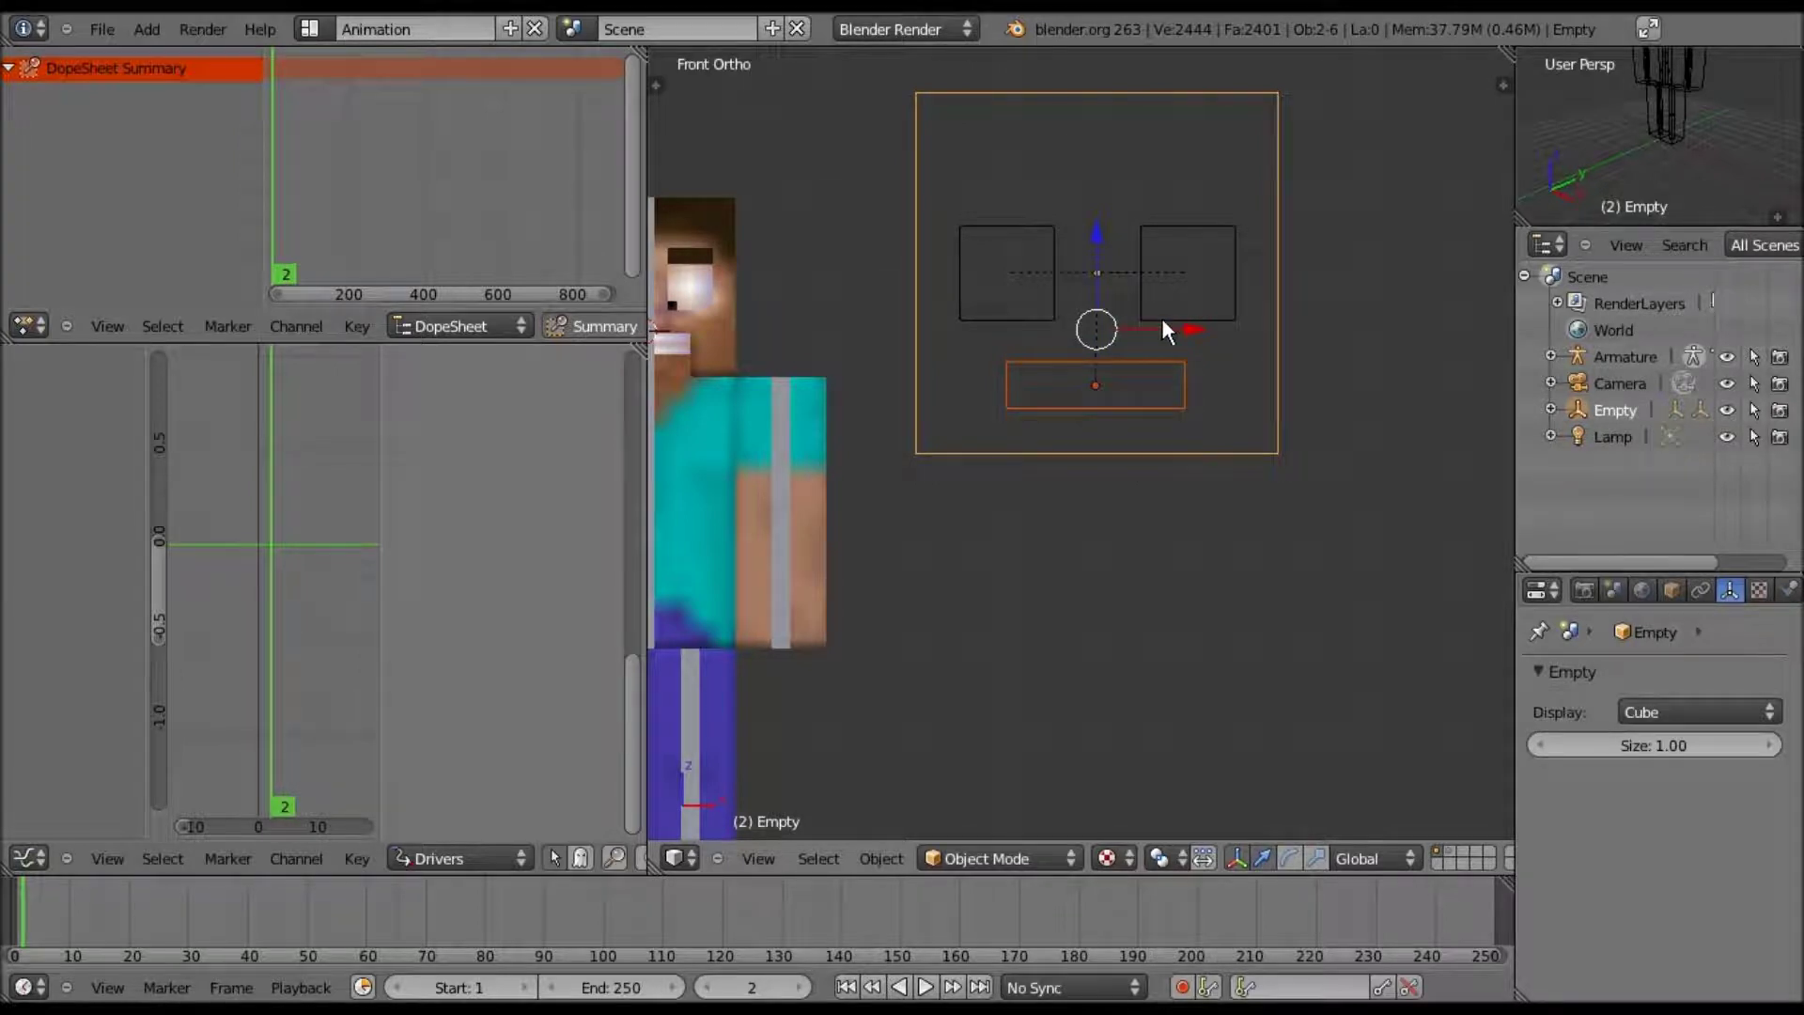
- Try parenting the mouth rectangle to the eye square farther from the character as an object
{"action": "right_click", "coordinate": [1161, 318]}
{"action": "right_click", "coordinate": [1158, 319], "text": "shift"}
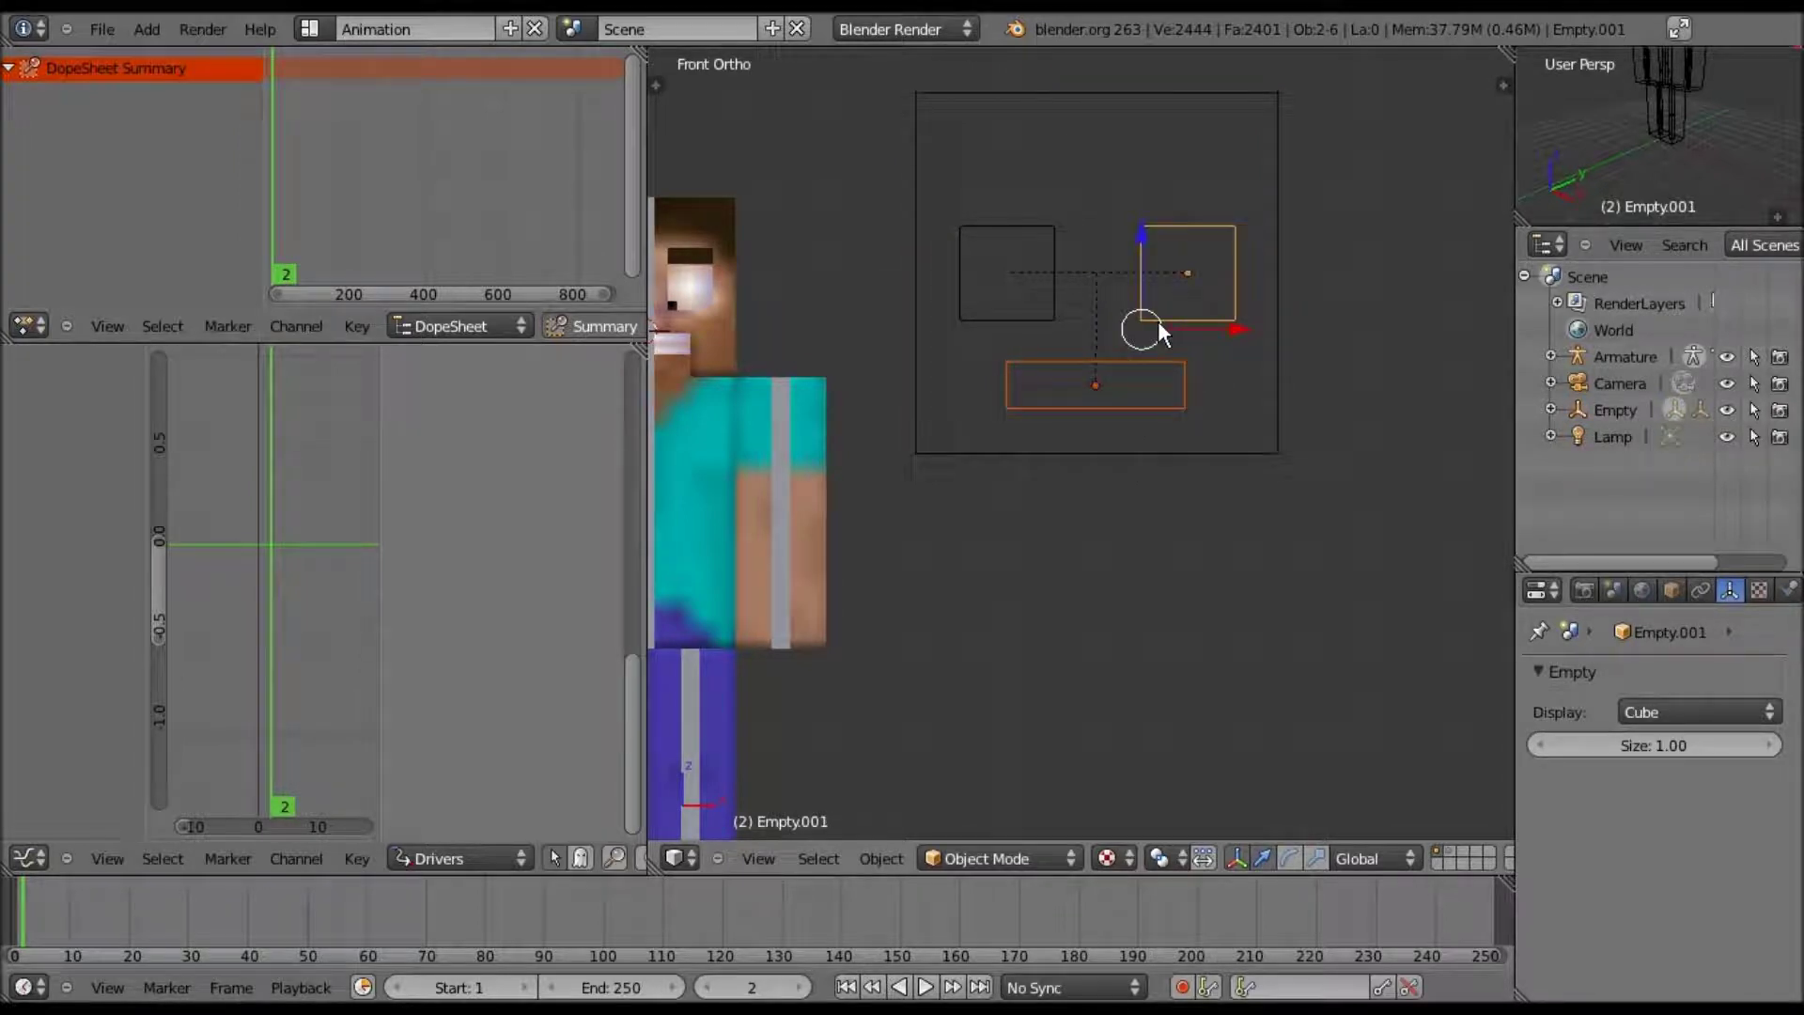
{"action": "key", "text": "ctrl+p"}
{"action": "key", "text": "Return"}
- Try parenting the mouth rectangle to the eye square nearest the character as an object
{"action": "right_click", "coordinate": [1012, 306]}
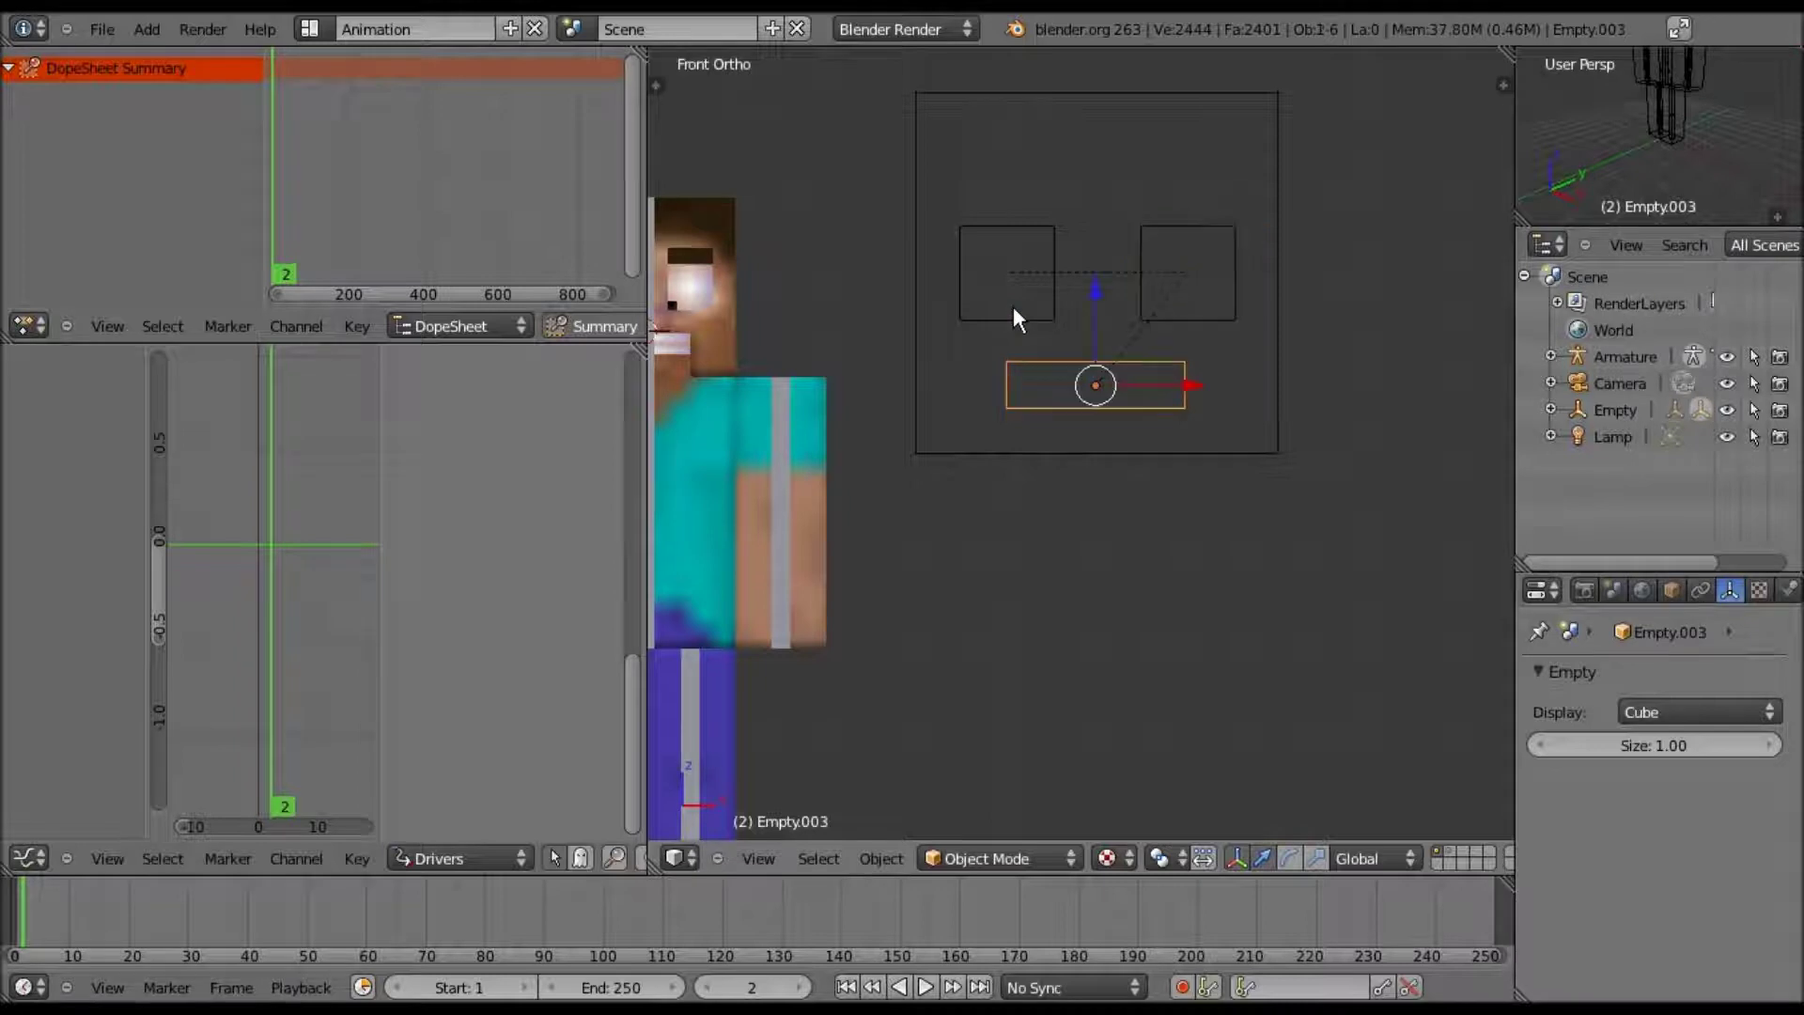
{"action": "right_click", "coordinate": [1013, 306], "text": "shift"}
{"action": "key", "text": "ctrl+p"}
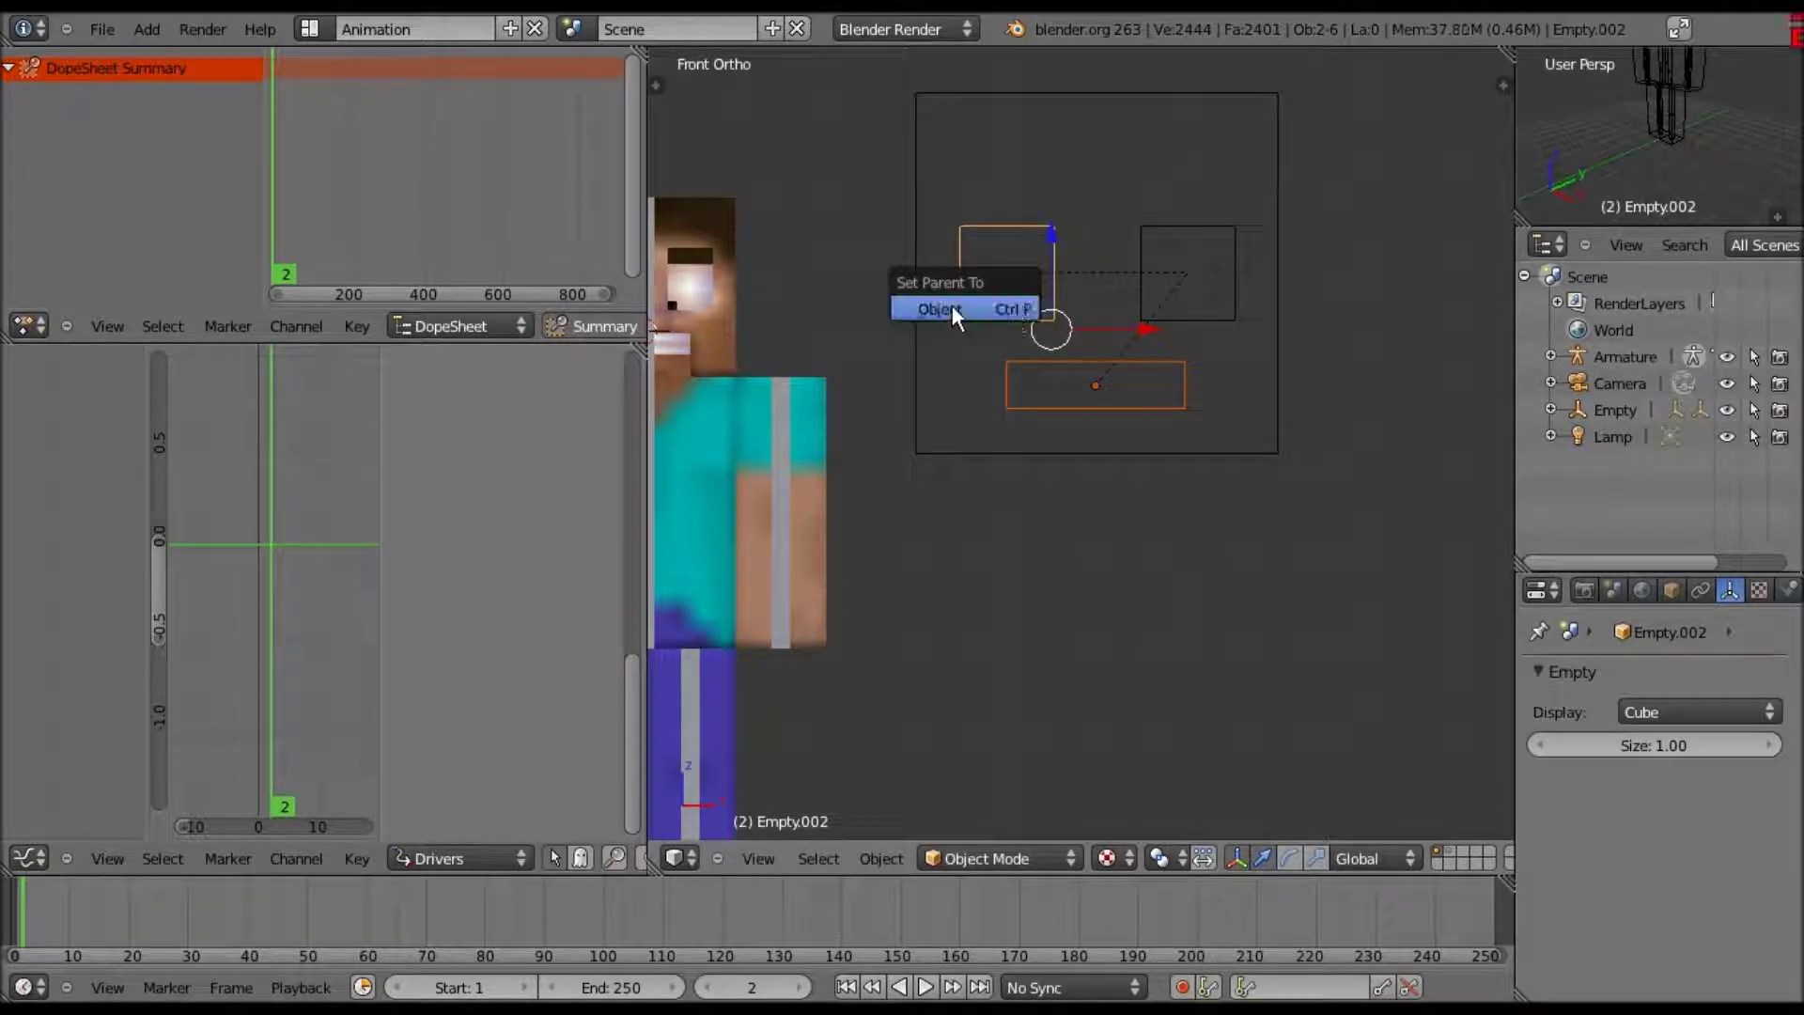
{"action": "left_click", "coordinate": [951, 306]}
- Try parenting the eye square nearest the character to the farther eye square as an object
{"action": "right_click", "coordinate": [1149, 254]}
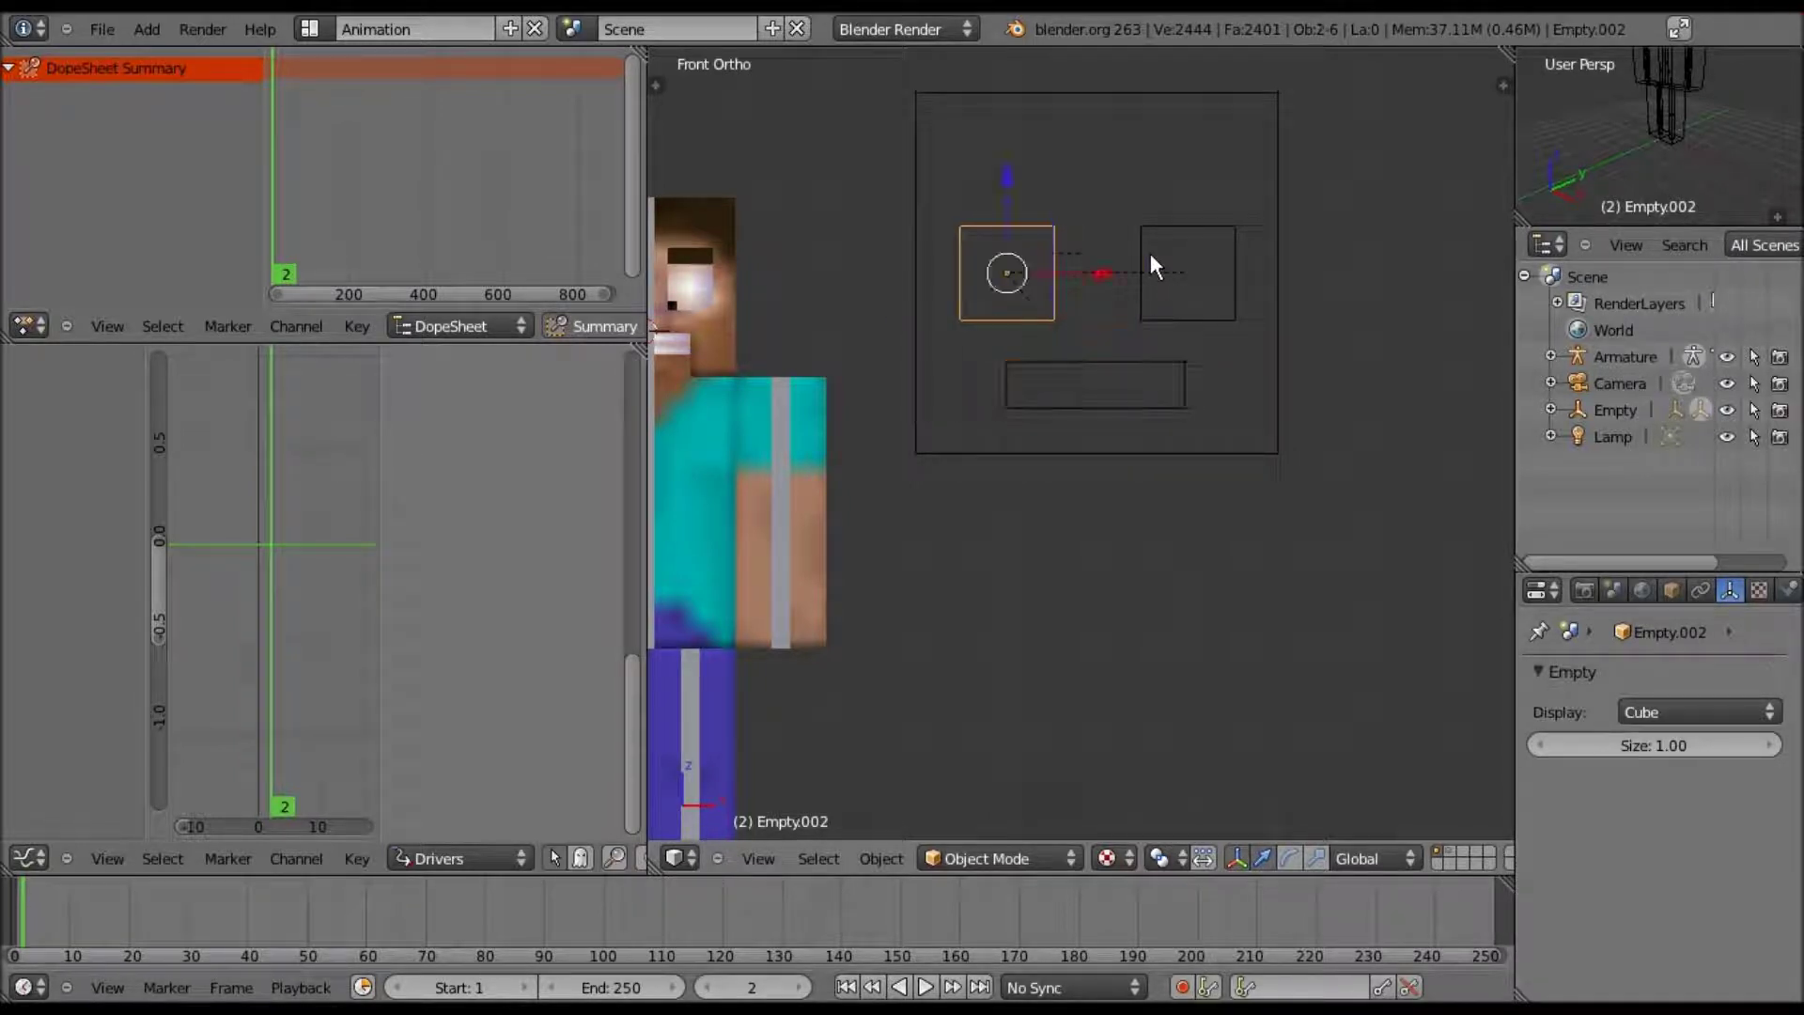
{"action": "right_click", "coordinate": [1149, 253], "text": "shift"}
{"action": "key", "text": "ctrl+p"}
{"action": "left_click", "coordinate": [1148, 257]}
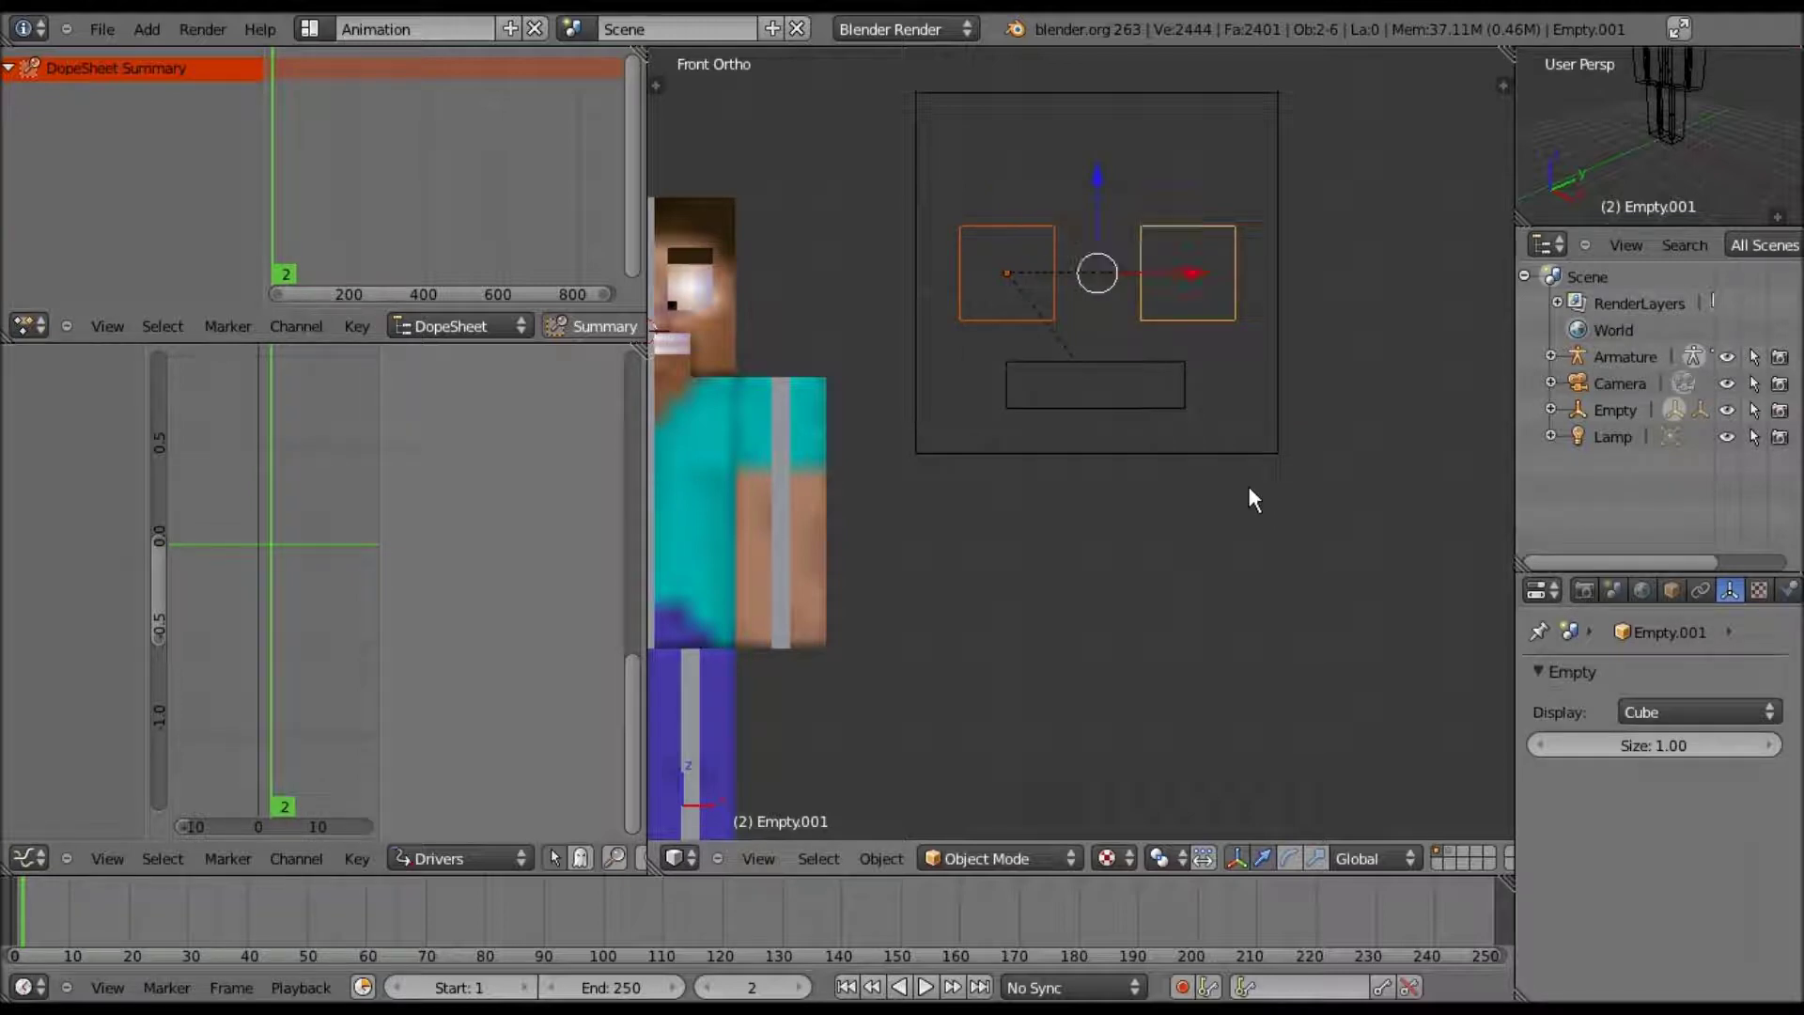
- Undo the parenting between the eye squares and all parenting of the mouth rectangle, leaving only the mouth rectangle selected
{"action": "key", "text": "ctrl+z"}
{"action": "key", "text": "ctrl+z"}
{"action": "key", "text": "ctrl+z"}
{"action": "key", "text": "ctrl+z"}
{"action": "key", "text": "ctrl+z"}
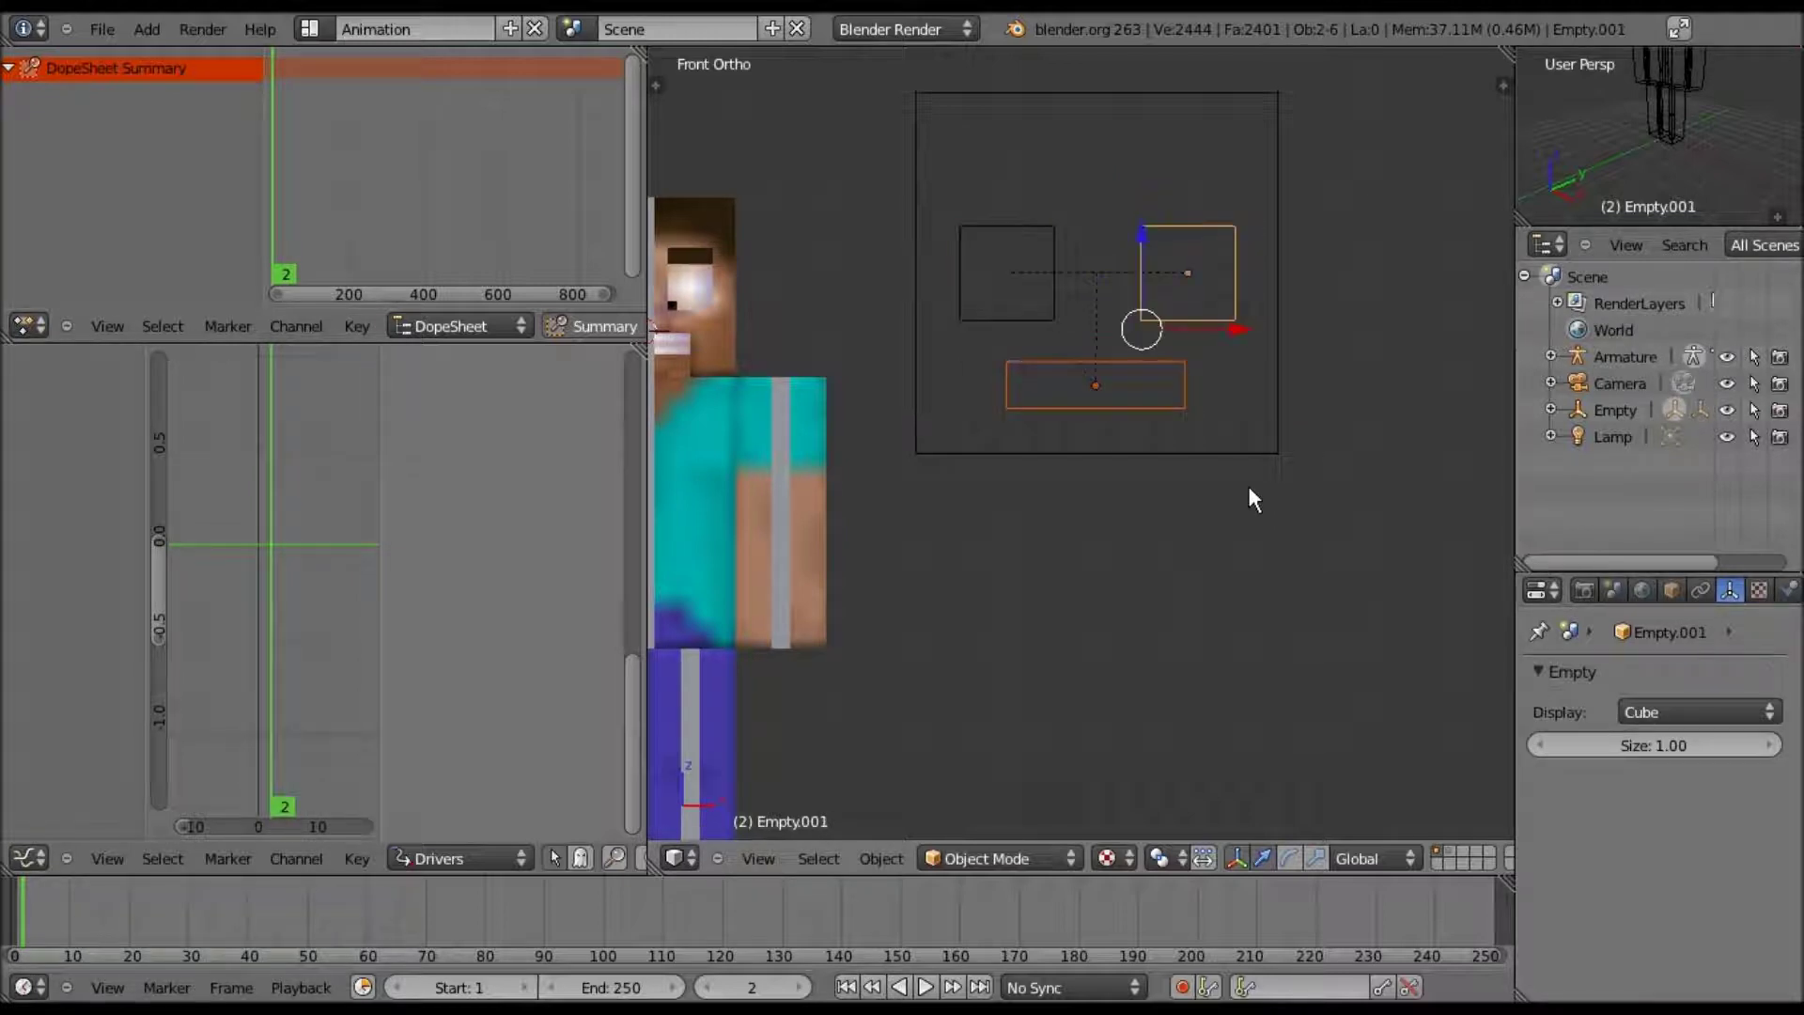
{"action": "key", "text": "ctrl+z"}
{"action": "key", "text": "ctrl+z"}
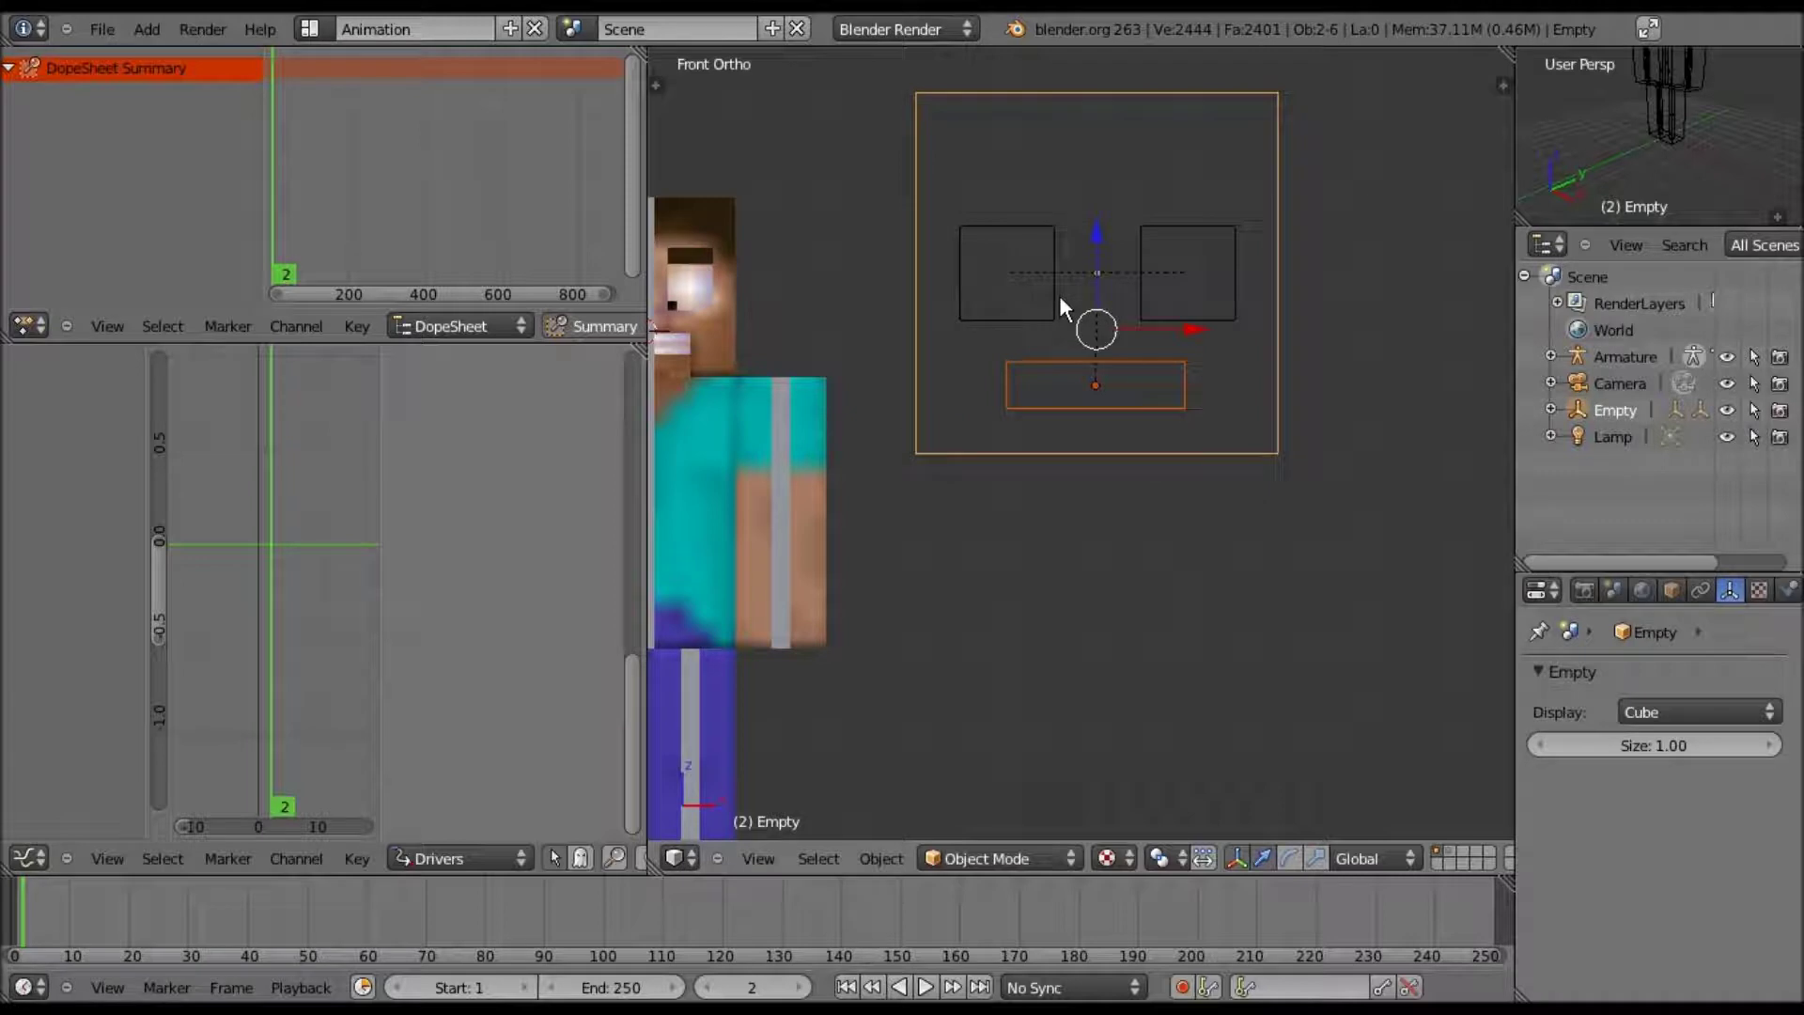
{"action": "key", "text": "ctrl+z"}
{"action": "key", "text": "ctrl+z"}
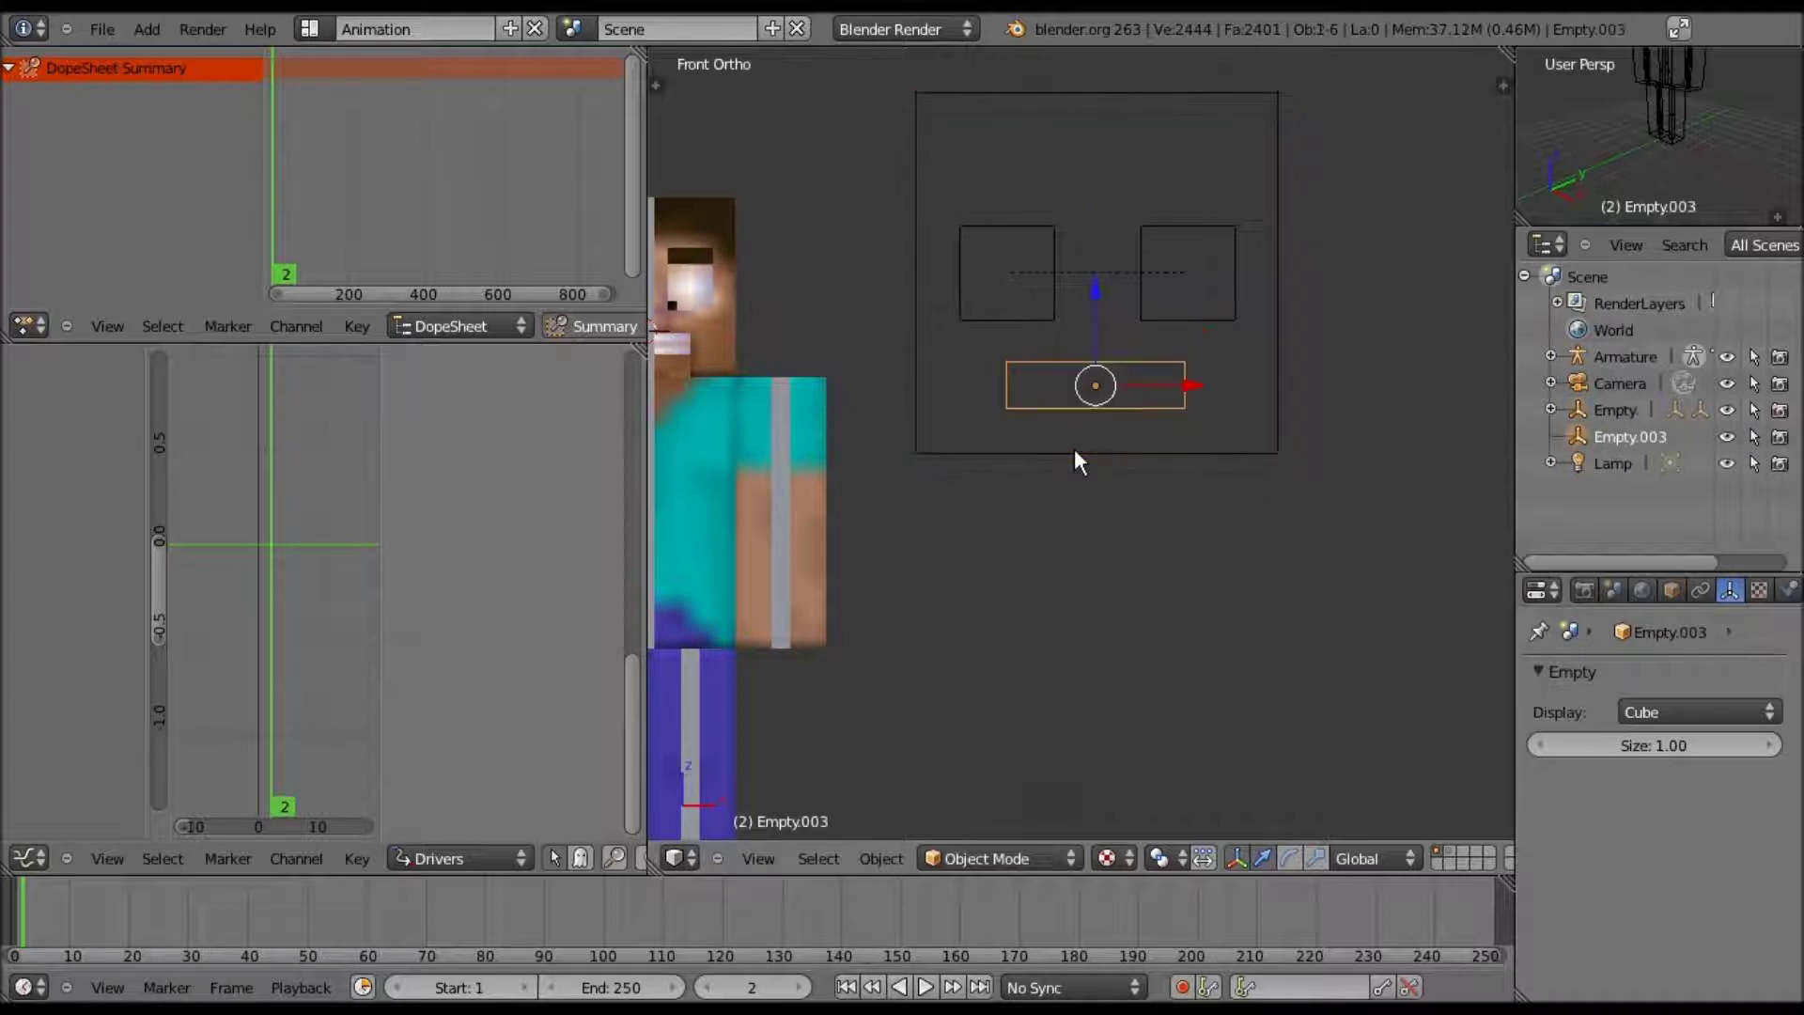
- Parent the selected mouth rectangle to the large outer square empty as an object
{"action": "right_click", "coordinate": [1074, 448], "text": "shift"}
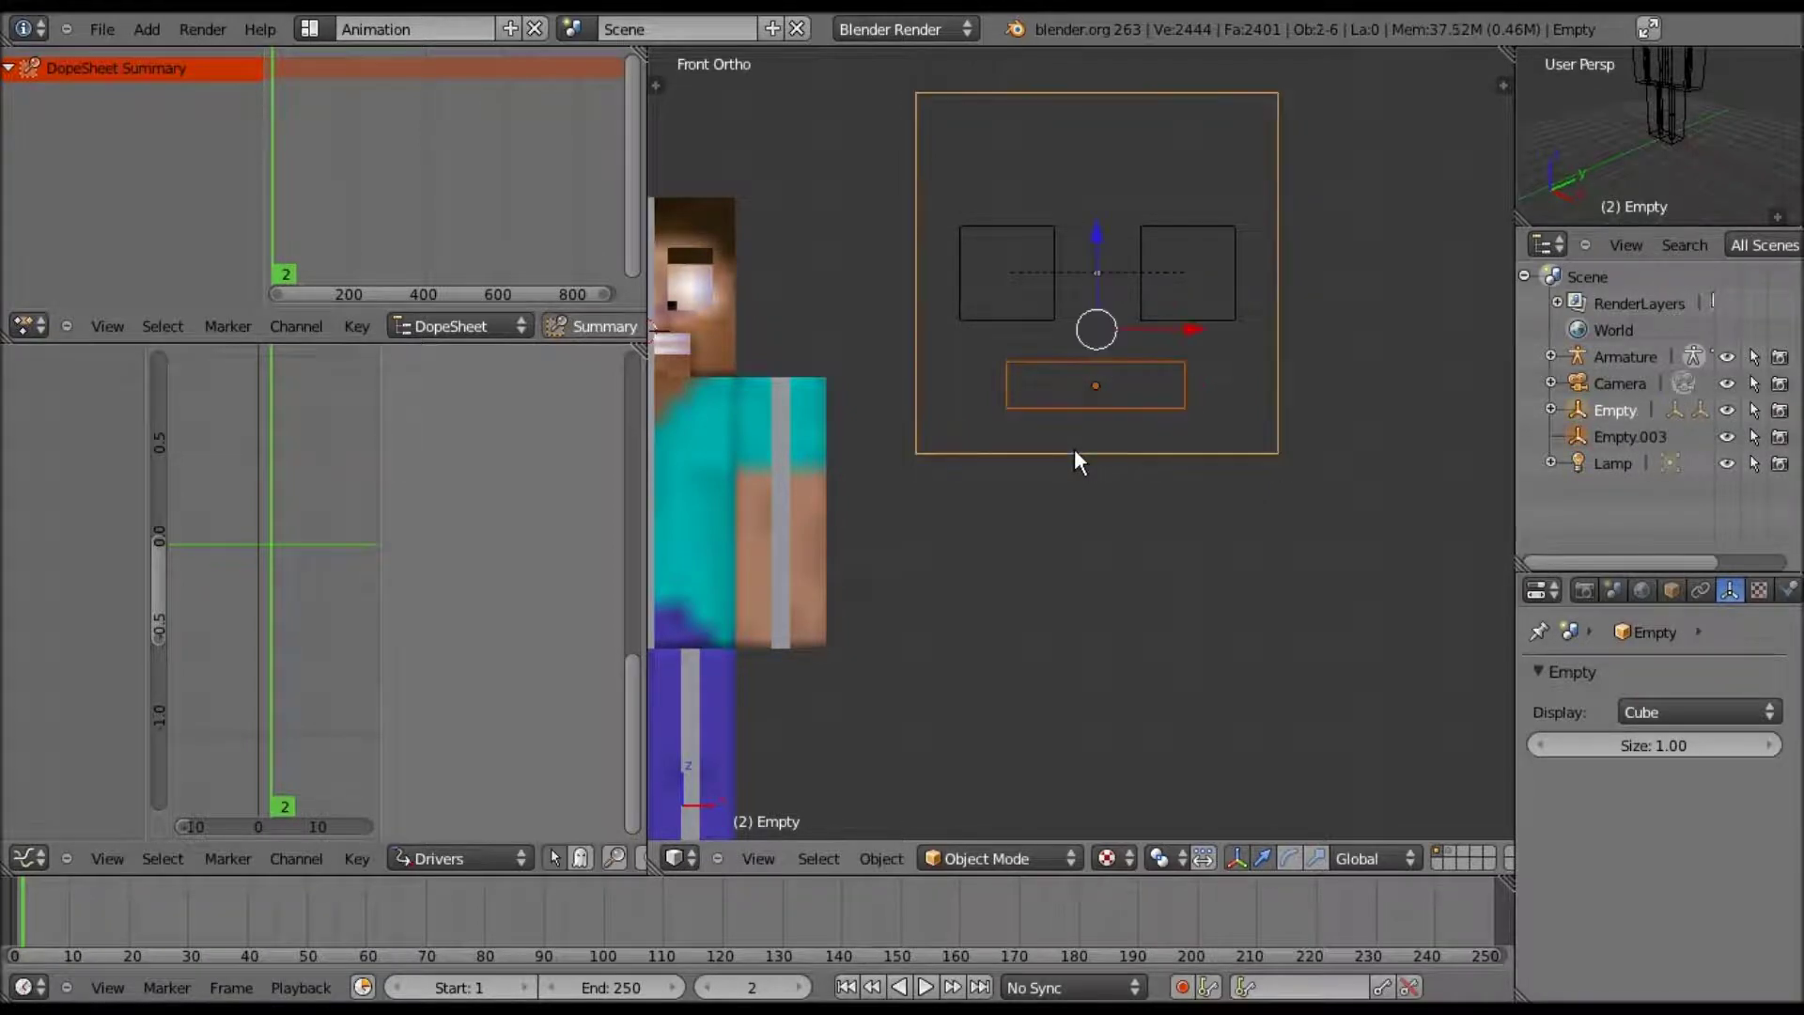
{"action": "key", "text": "ctrl+p"}
{"action": "key", "text": "Return"}
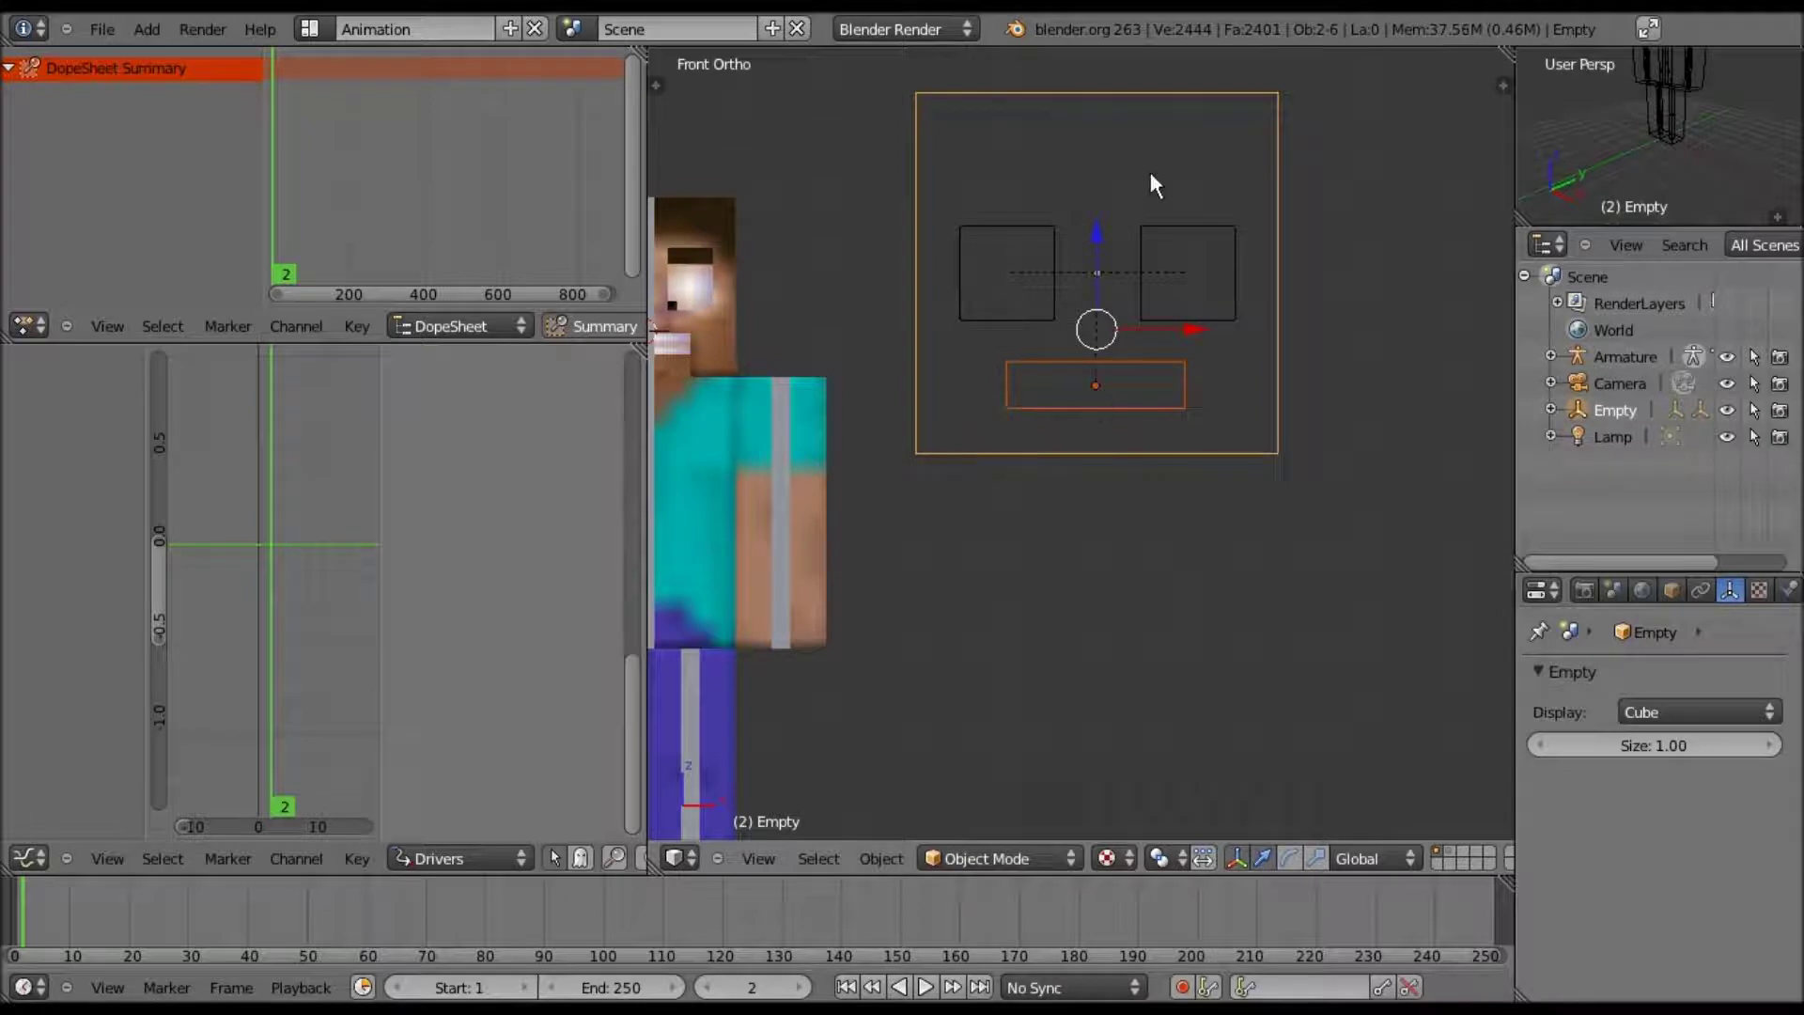
- Try moving the eye square nearest the character on its own, and cancel the move
{"action": "scroll", "coordinate": [1168, 178], "scroll_direction": "up", "scroll_amount": 1}
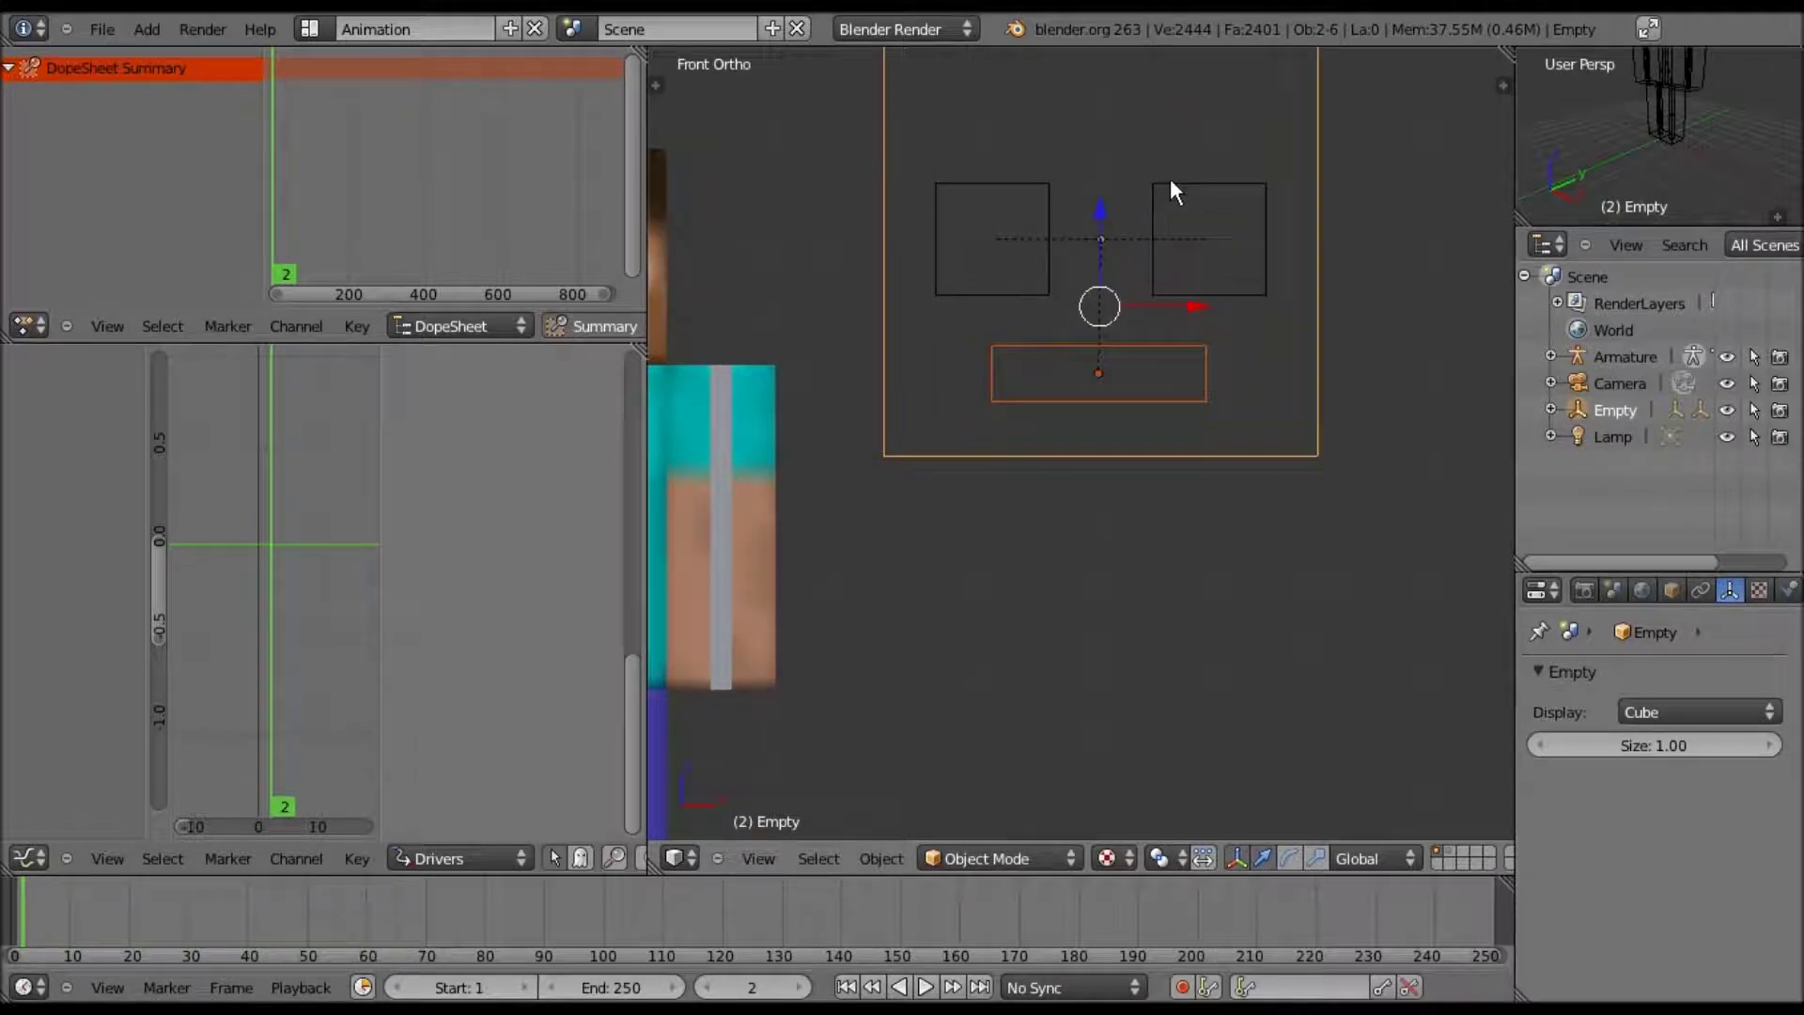
{"action": "right_click", "coordinate": [1049, 267]}
{"action": "key", "text": "g"}
{"action": "right_click", "coordinate": [1112, 348]}
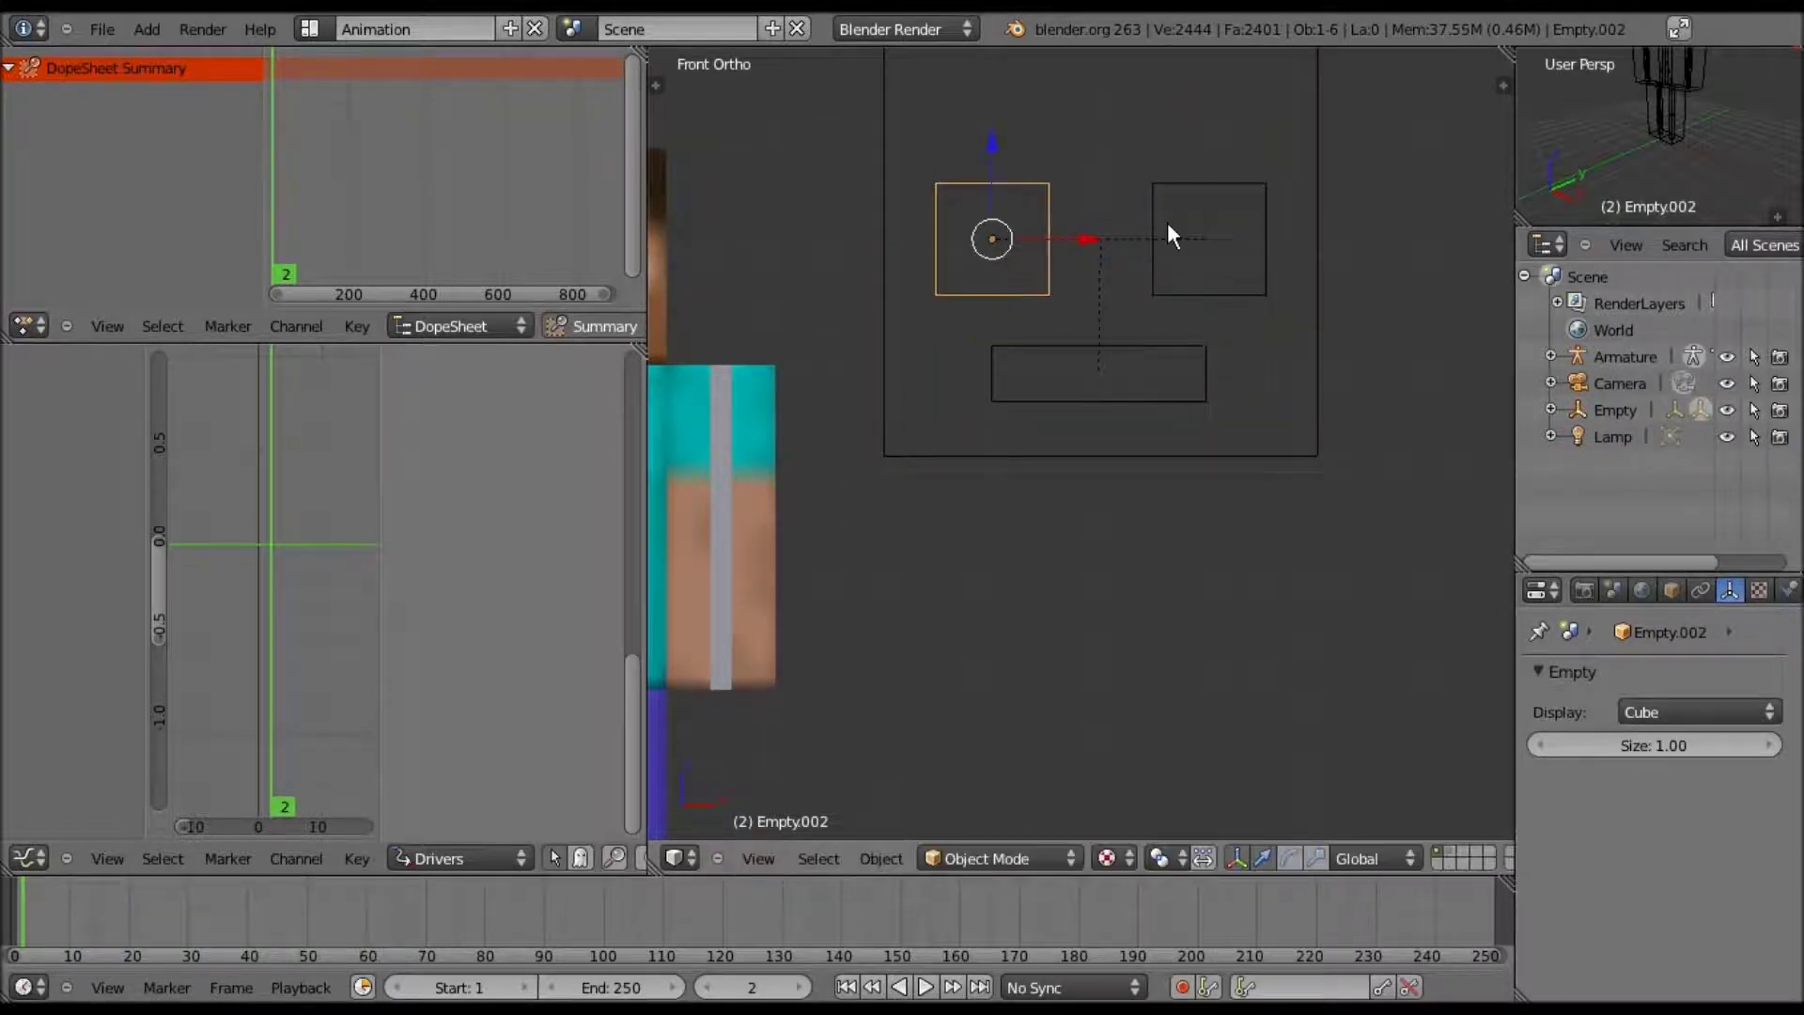
{"action": "right_click", "coordinate": [1112, 348]}
{"action": "right_click", "coordinate": [1166, 222]}
{"action": "right_click", "coordinate": [934, 256]}
- Try moving and scaling the outer square empty with its eye and mouth children, restoring its original position and size
{"action": "right_click", "coordinate": [880, 288]}
{"action": "scroll", "coordinate": [784, 203], "scroll_direction": "down", "scroll_amount": 2}
{"action": "key", "text": "g"}
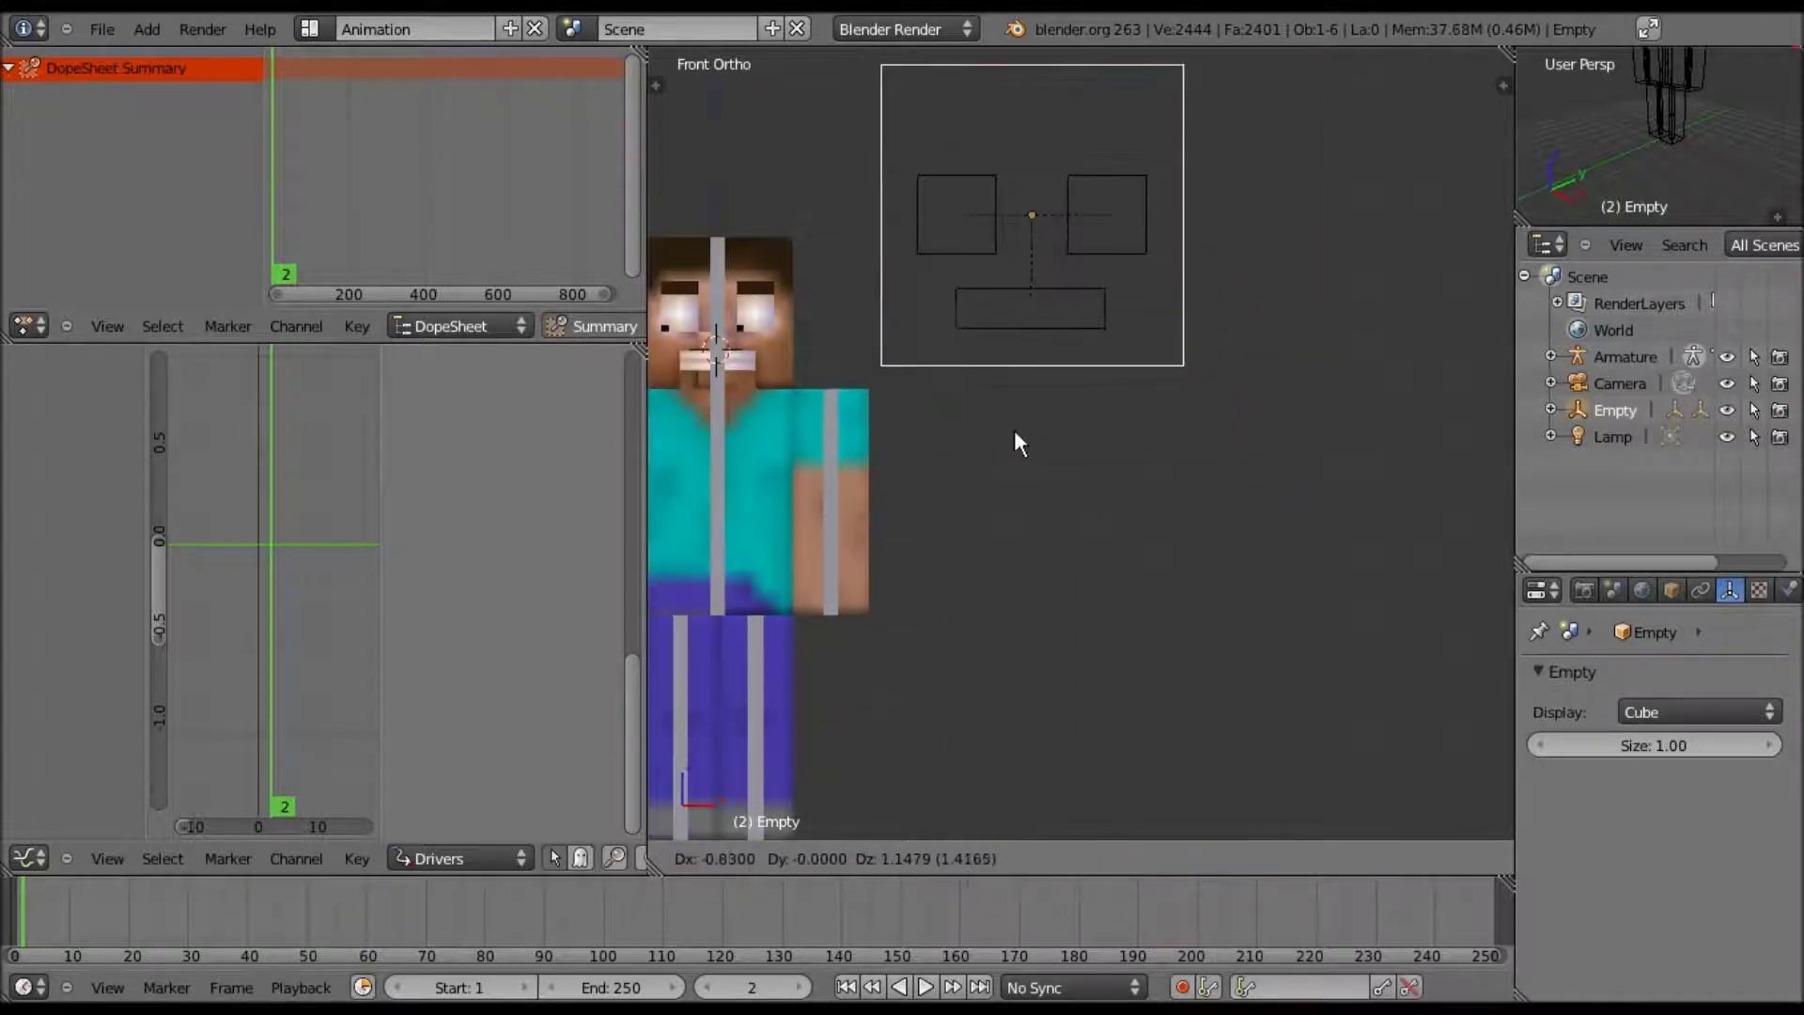
{"action": "right_click", "coordinate": [864, 352]}
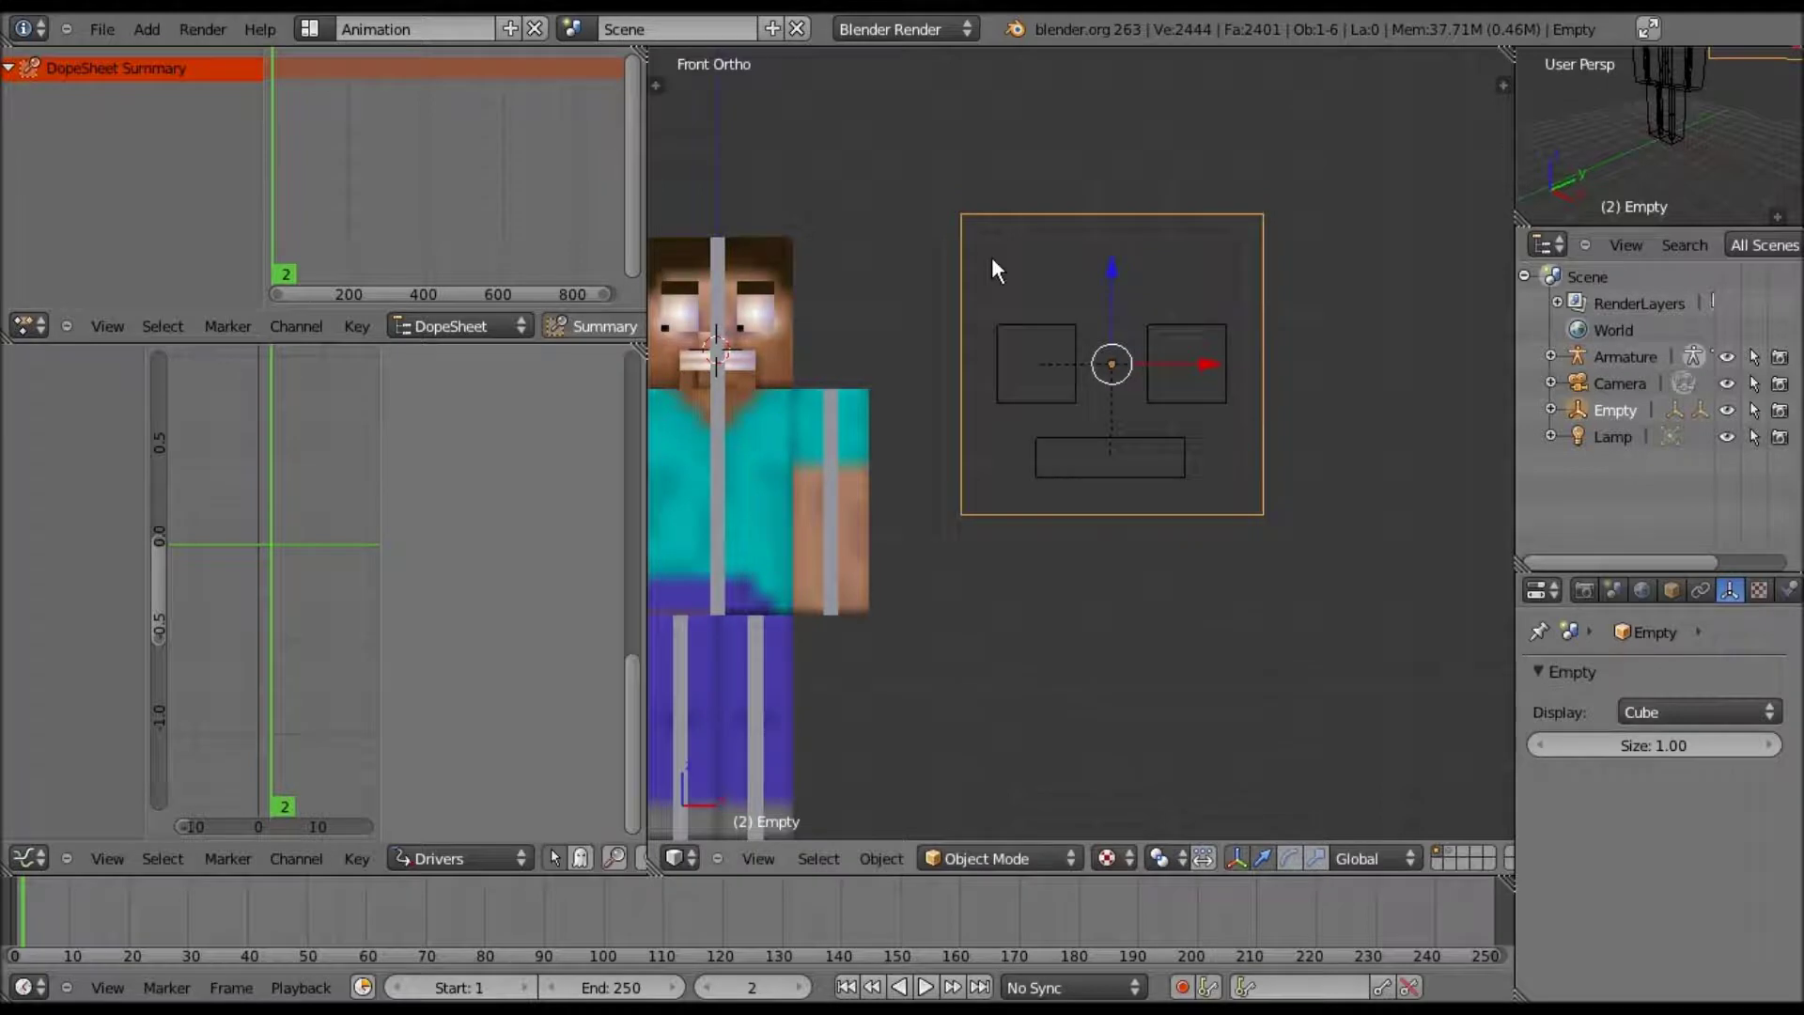
{"action": "key", "text": "s"}
{"action": "right_click", "coordinate": [834, 295]}
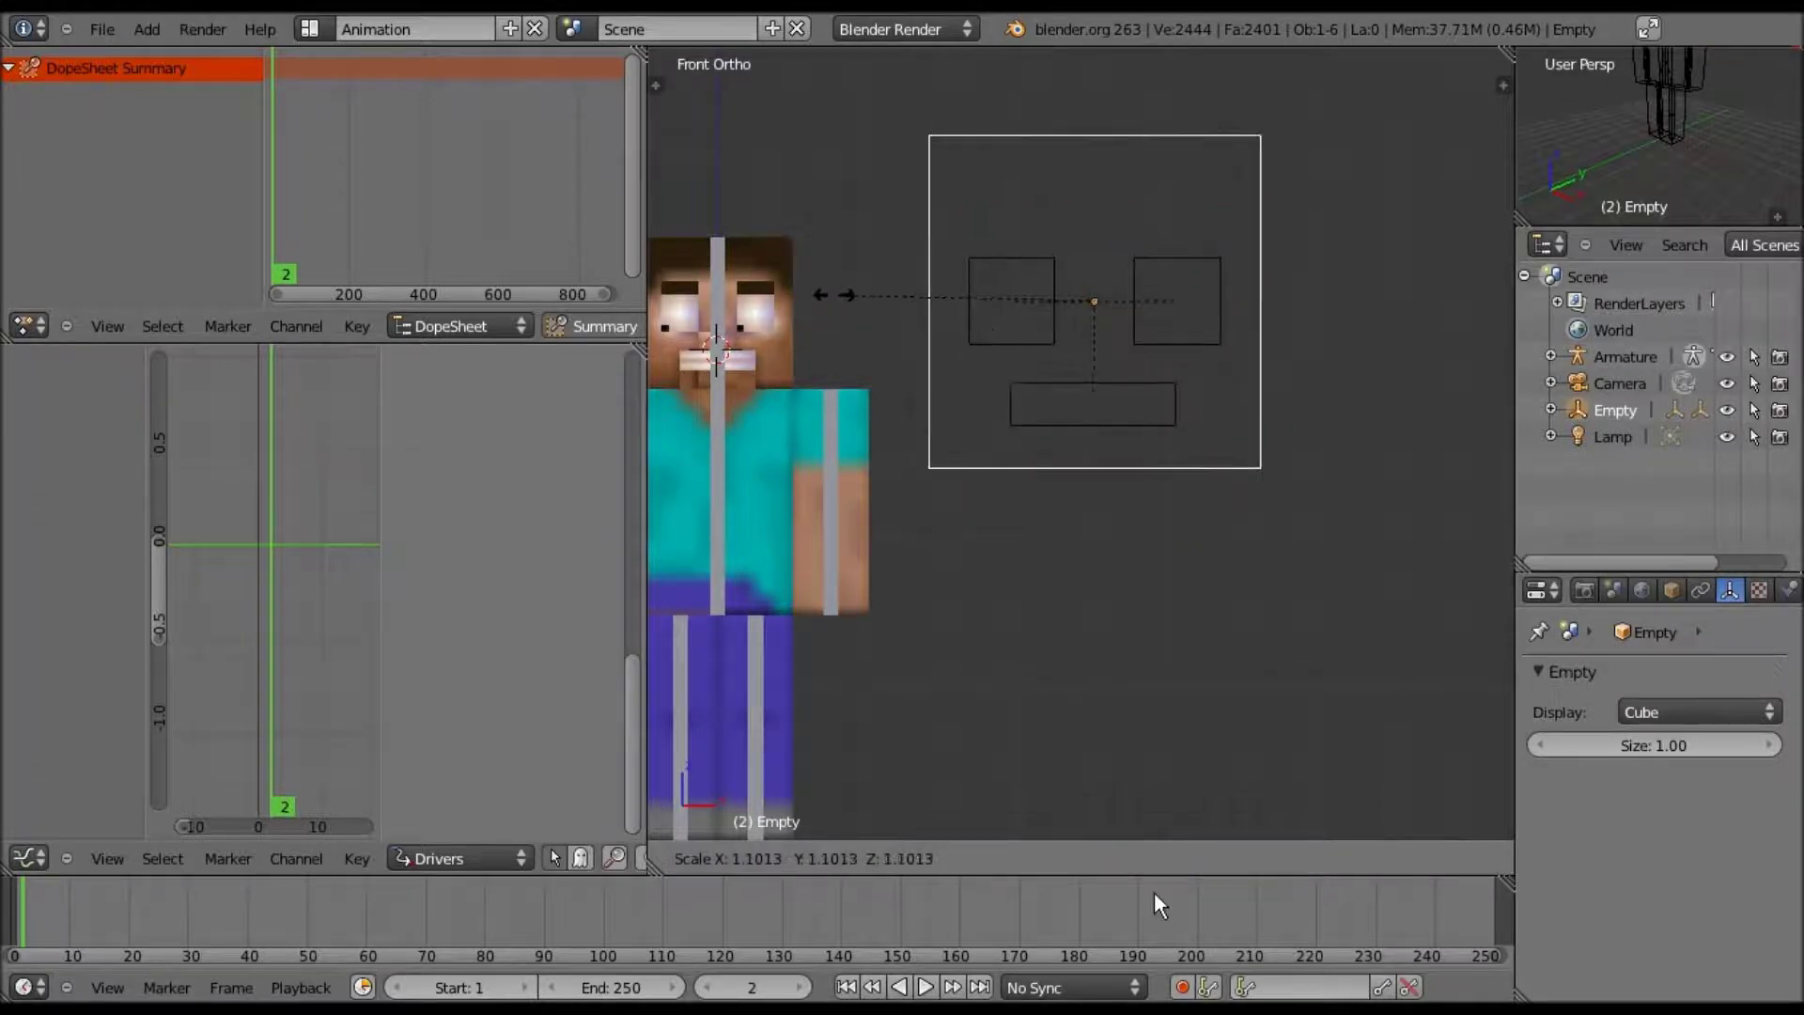
{"action": "key", "text": "ctrl+z"}
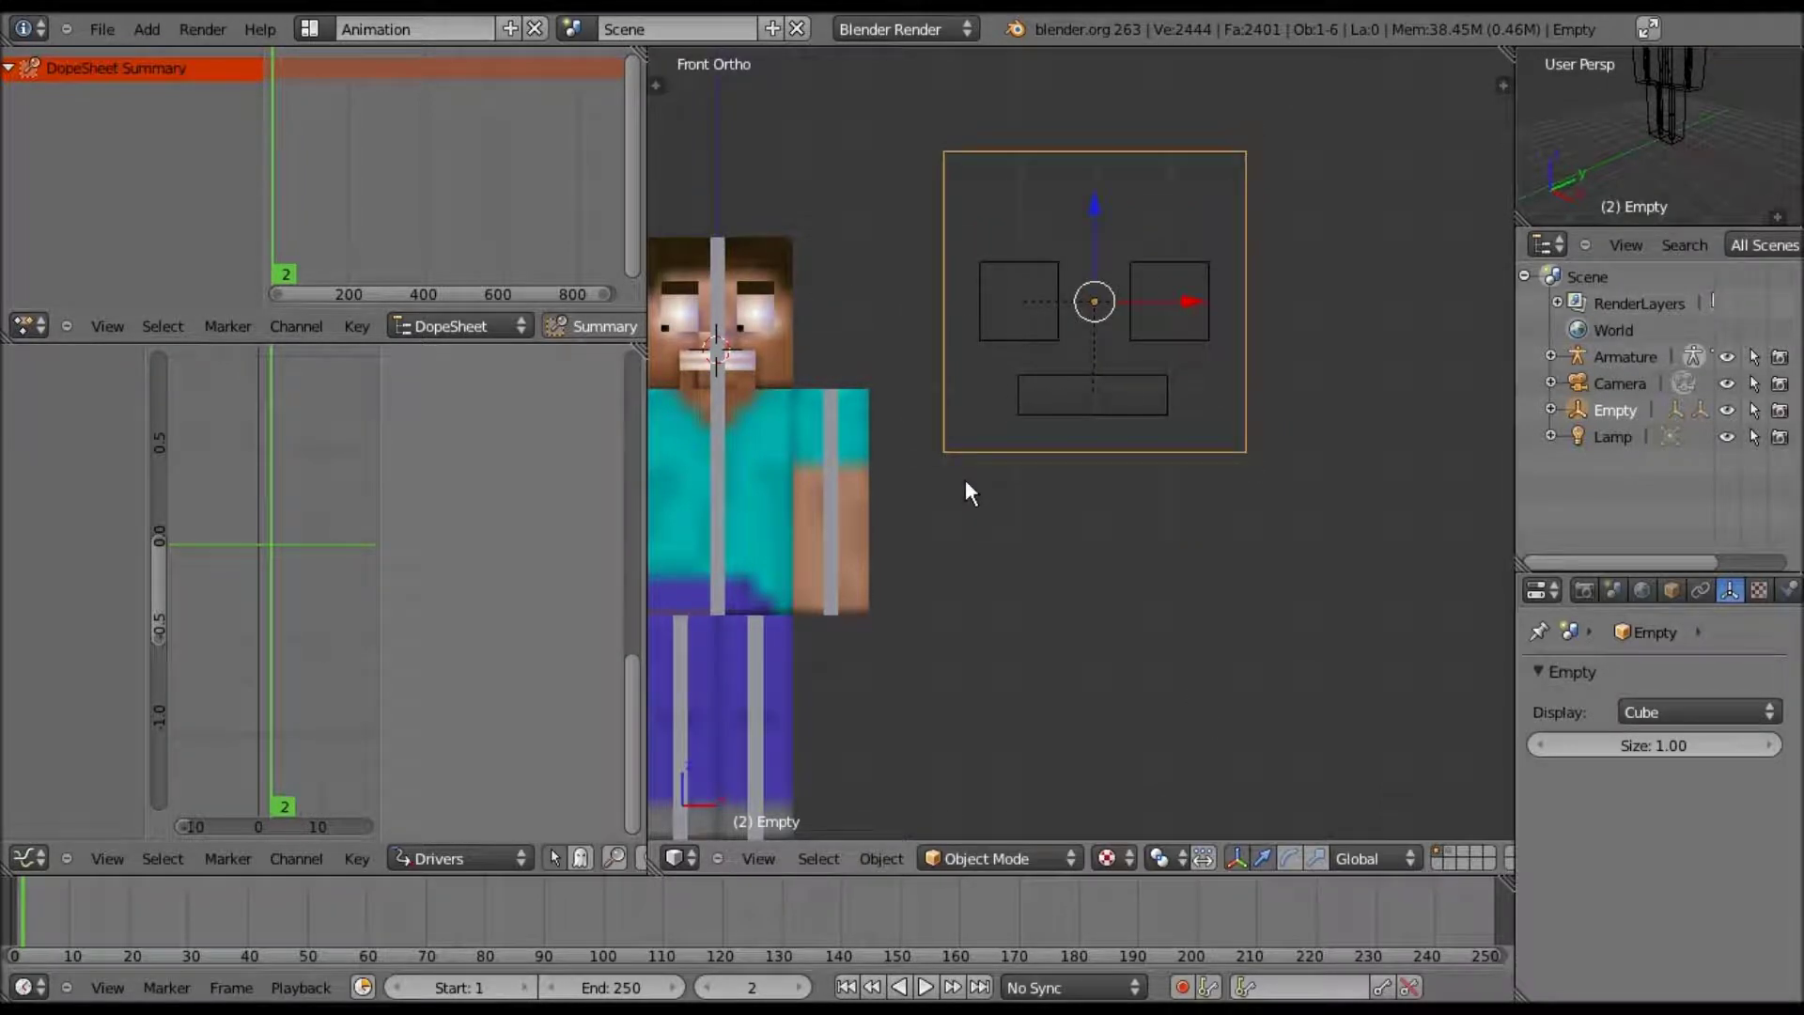
- Snap the 3D cursor to the centre of the large outer square empty
{"action": "scroll", "coordinate": [965, 481], "scroll_direction": "down", "scroll_amount": 1}
{"action": "scroll", "coordinate": [966, 479], "scroll_direction": "down", "scroll_amount": 1}
{"action": "scroll", "coordinate": [966, 479], "scroll_direction": "up", "scroll_amount": 1}
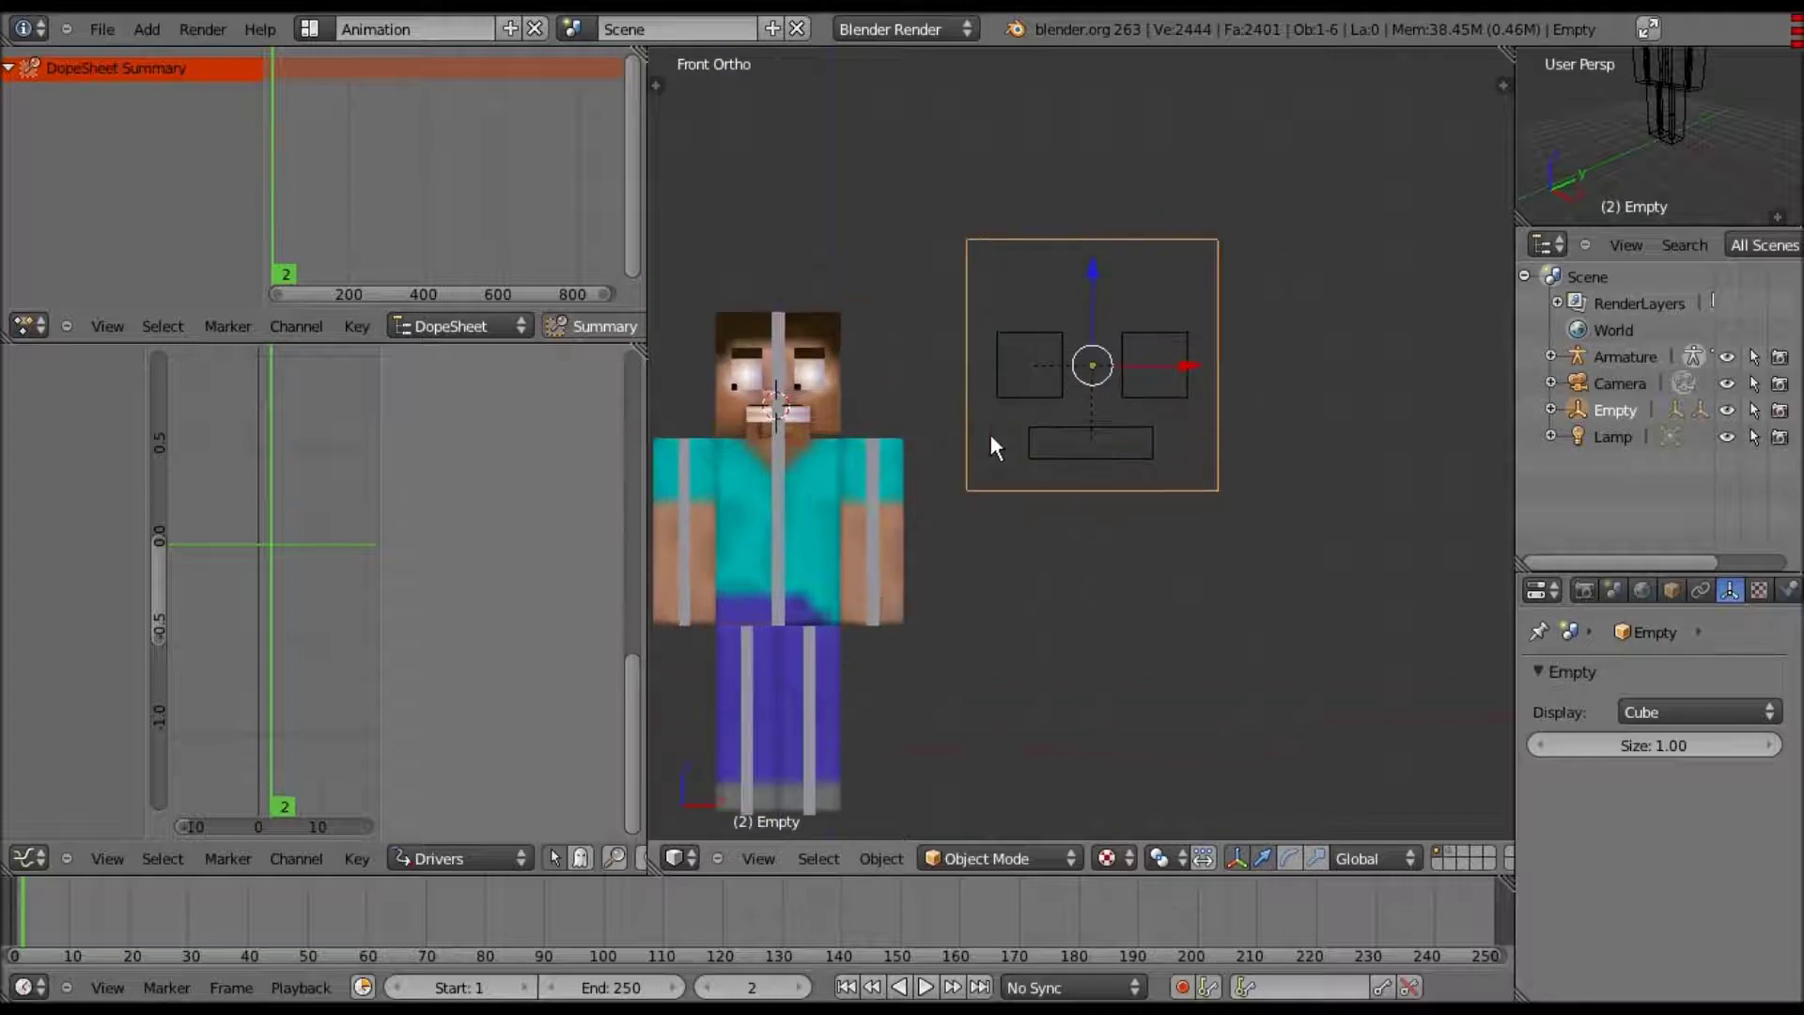
{"action": "scroll", "coordinate": [1020, 418], "scroll_direction": "up", "scroll_amount": 2}
{"action": "middle_click_drag", "start_coordinate": [1044, 357], "coordinate": [1152, 334], "text": "shift"}
{"action": "scroll", "coordinate": [1130, 340], "scroll_direction": "up", "scroll_amount": 1}
{"action": "scroll", "coordinate": [1050, 369], "scroll_direction": "down", "scroll_amount": 1}
{"action": "scroll", "coordinate": [1024, 375], "scroll_direction": "down", "scroll_amount": 3}
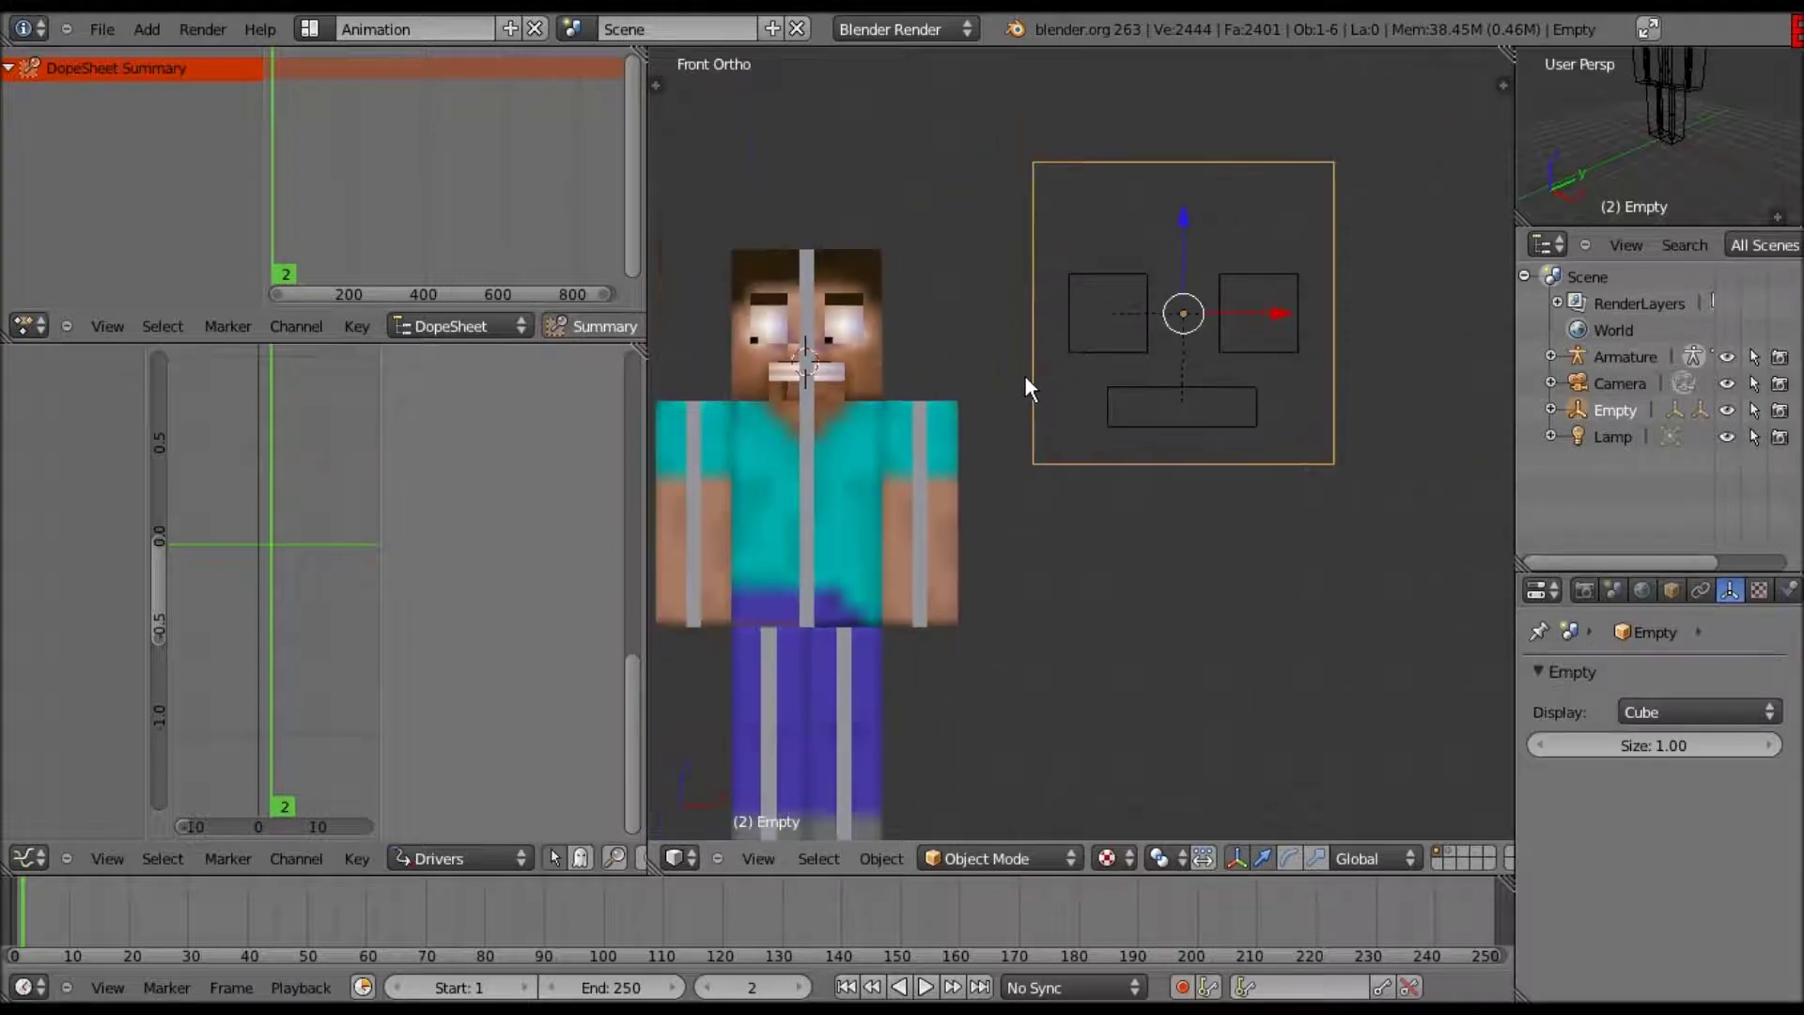
{"action": "scroll", "coordinate": [1006, 408], "scroll_direction": "up", "scroll_amount": 1}
{"action": "key", "text": "shift+s"}
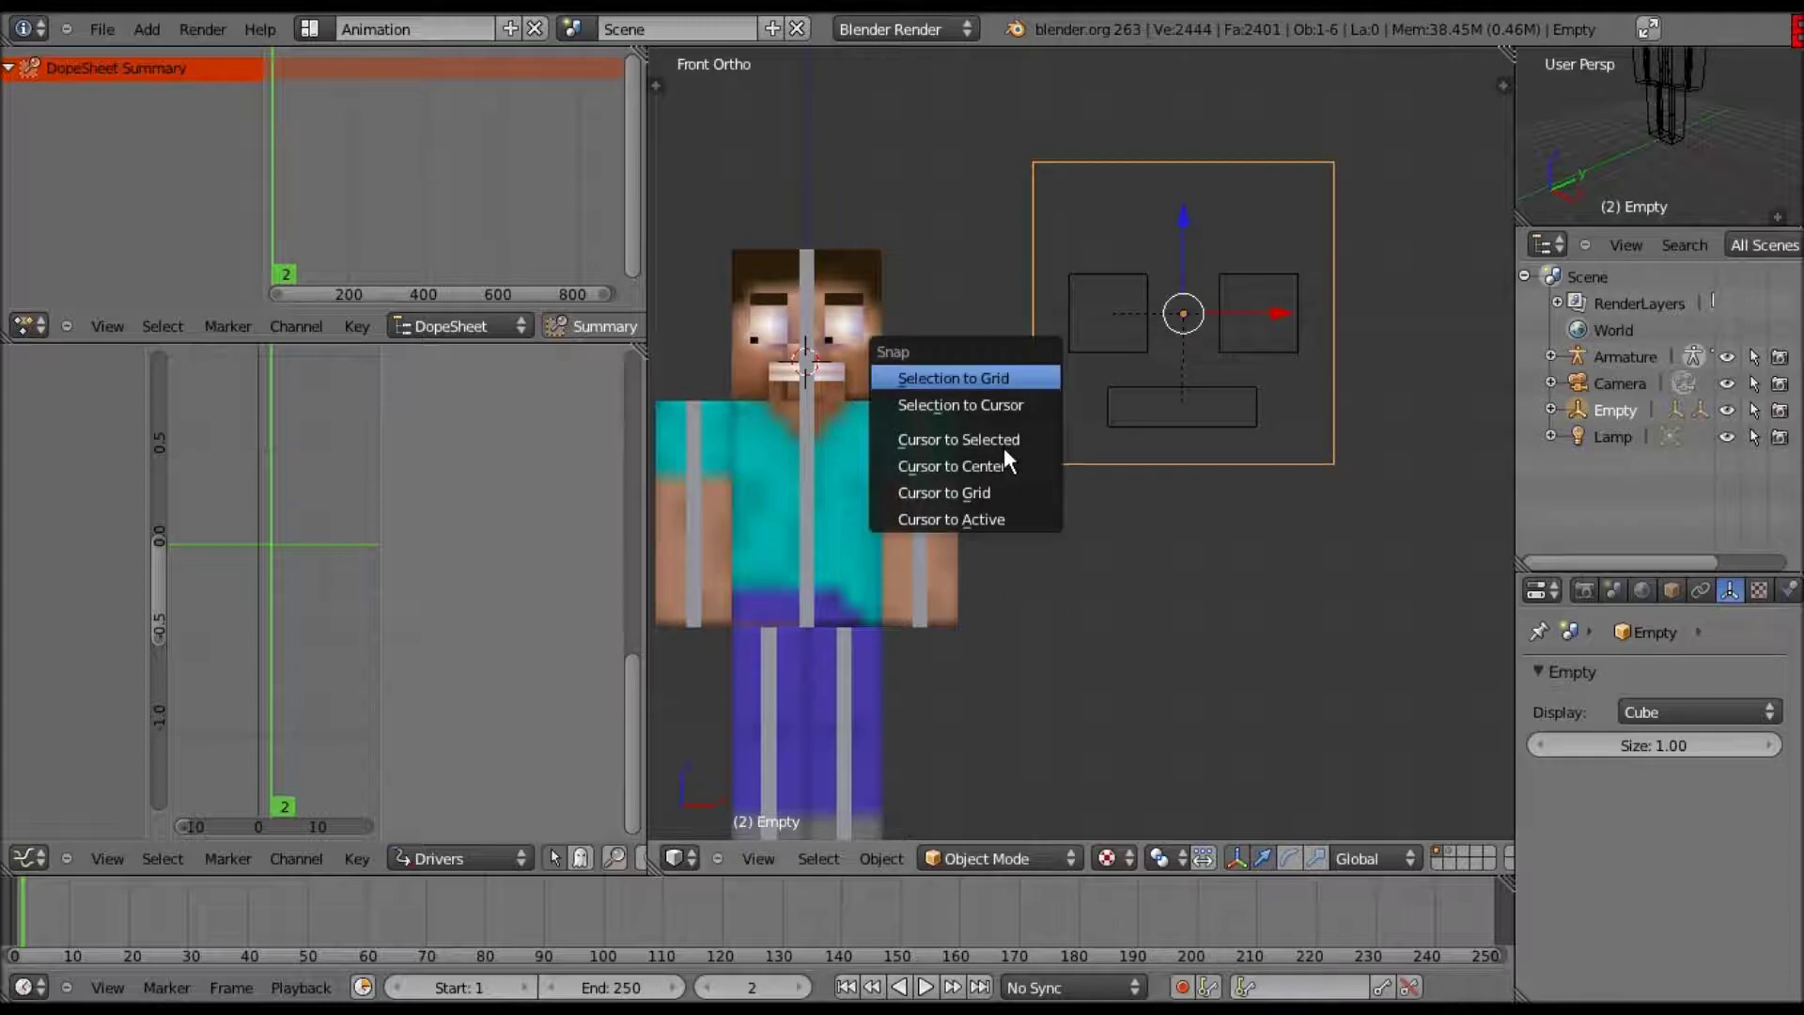
{"action": "left_click", "coordinate": [1009, 440]}
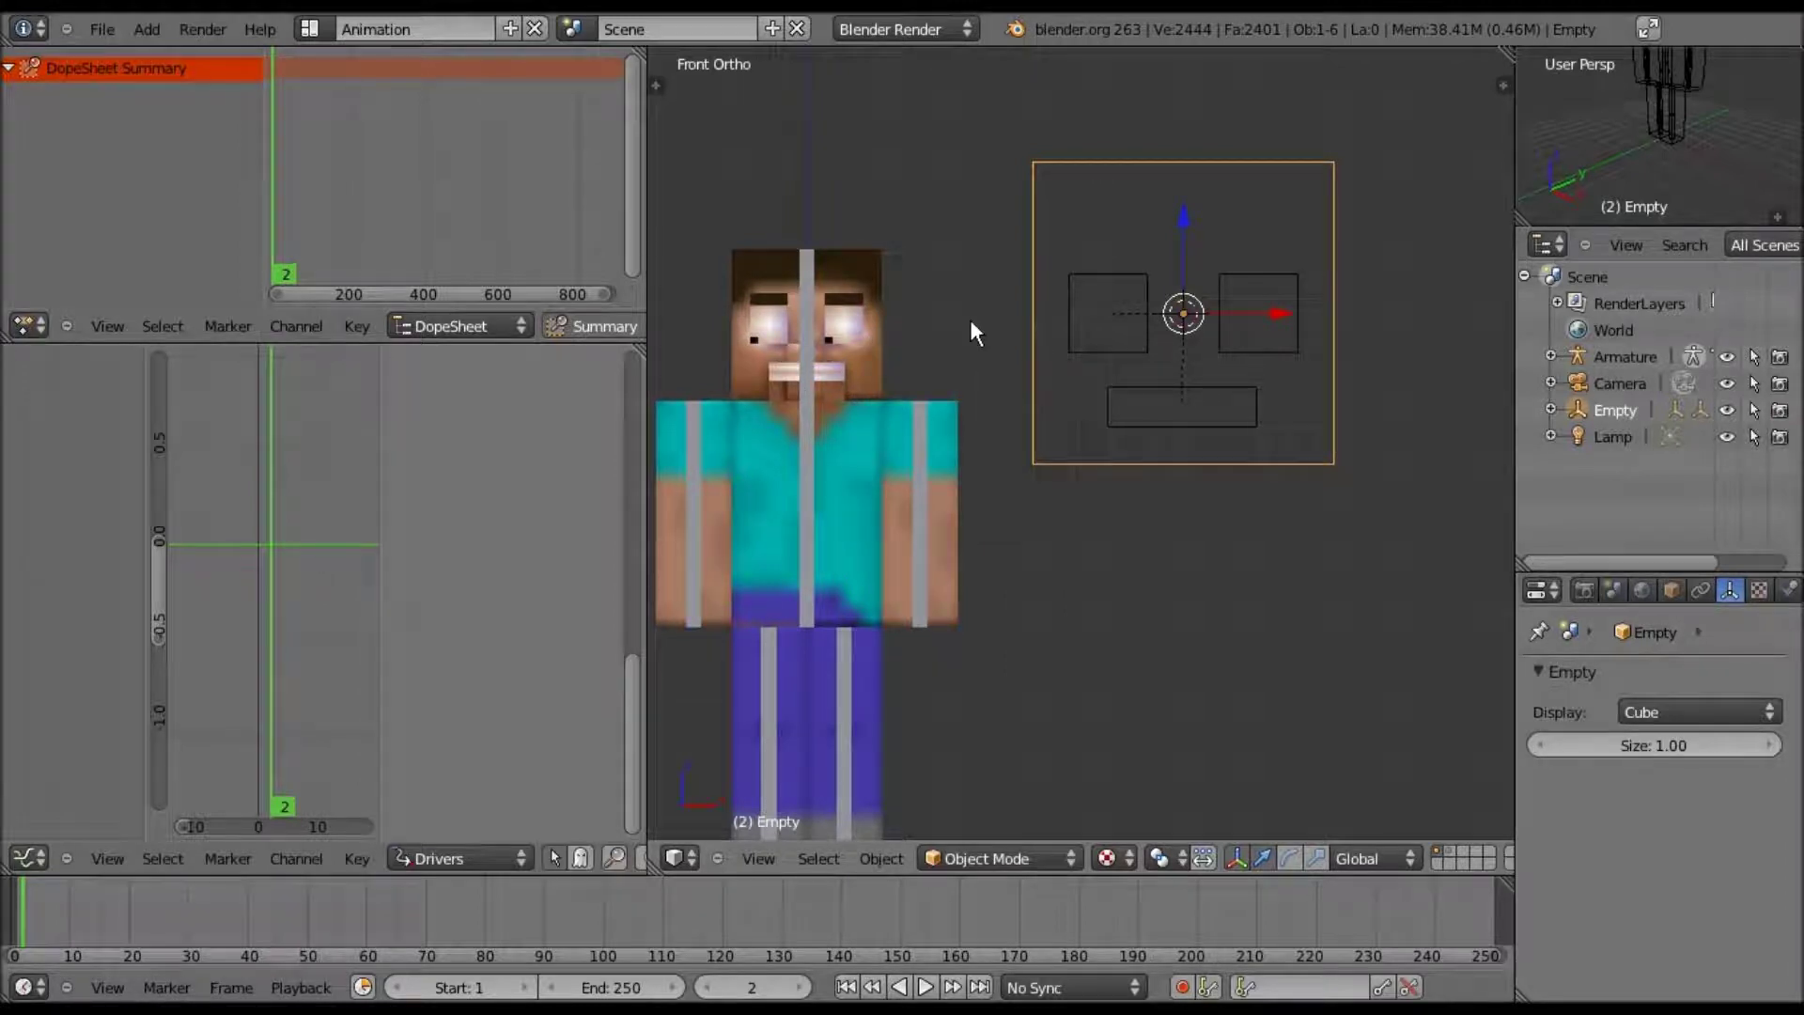
- Add a single-bone armature at the 3D cursor and set its bone display to B-Bone
{"action": "key", "text": "shift+a"}
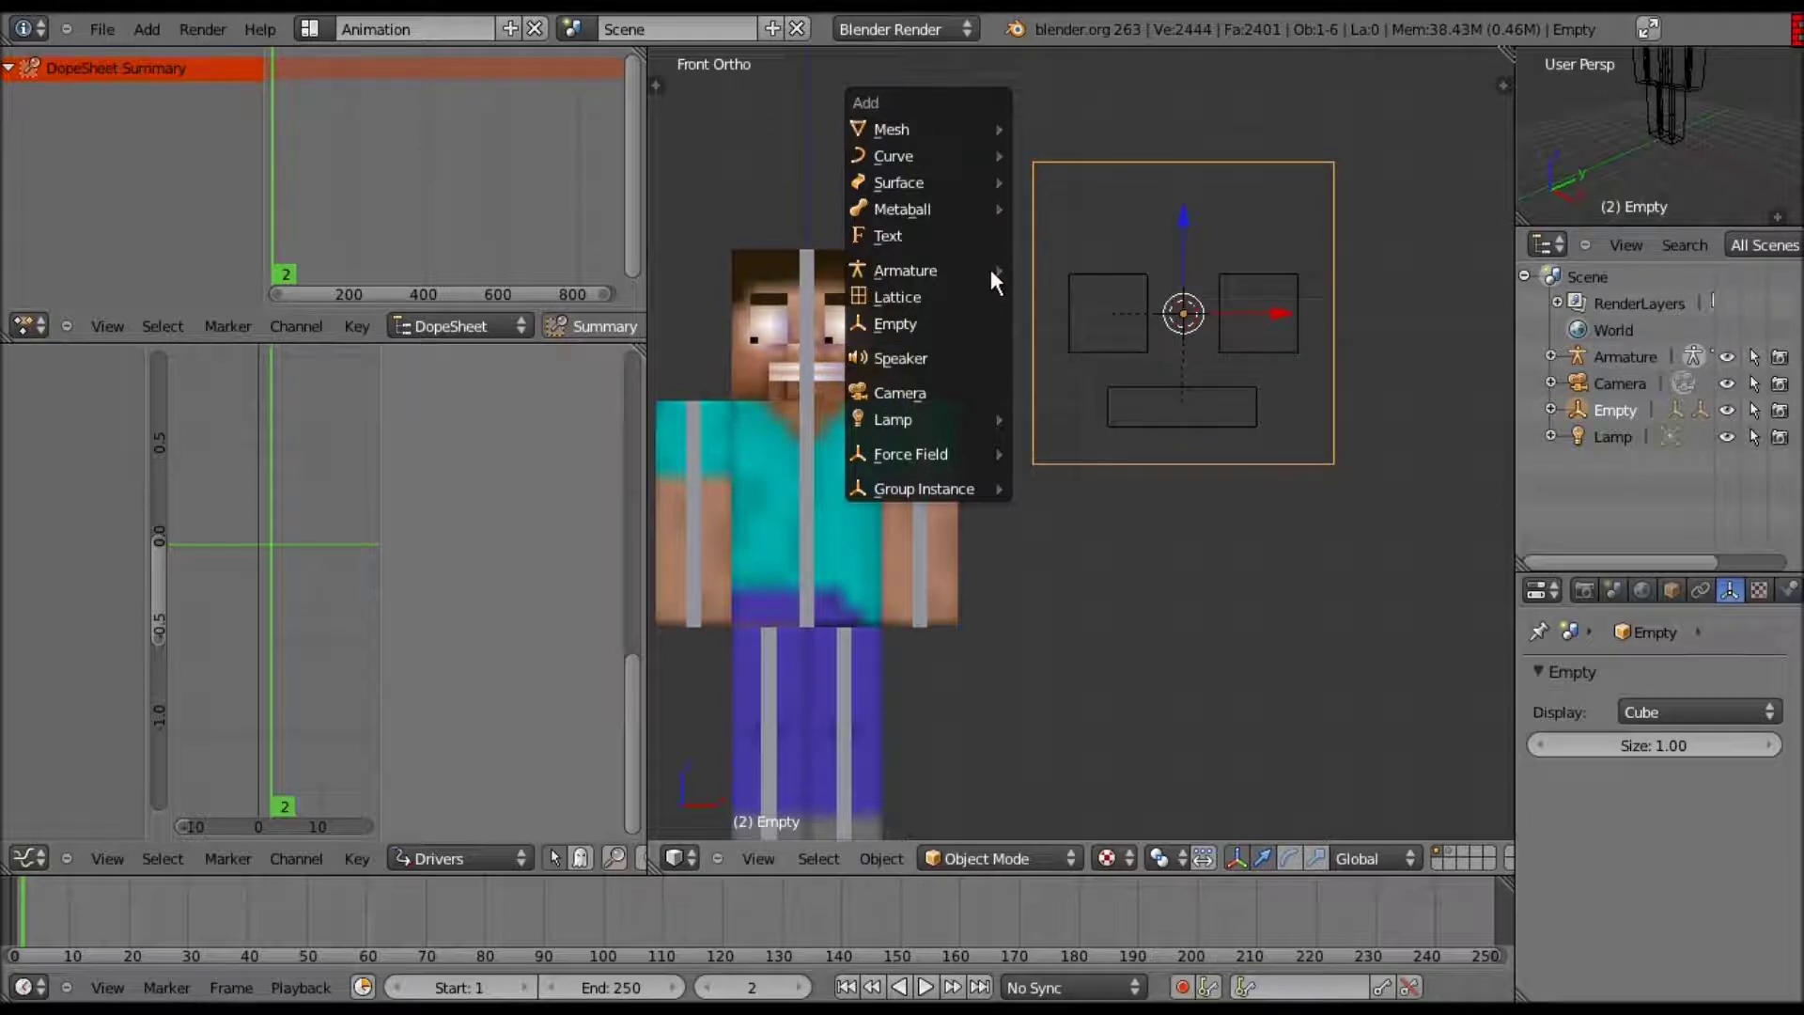
{"action": "mouse_move", "coordinate": [997, 269]}
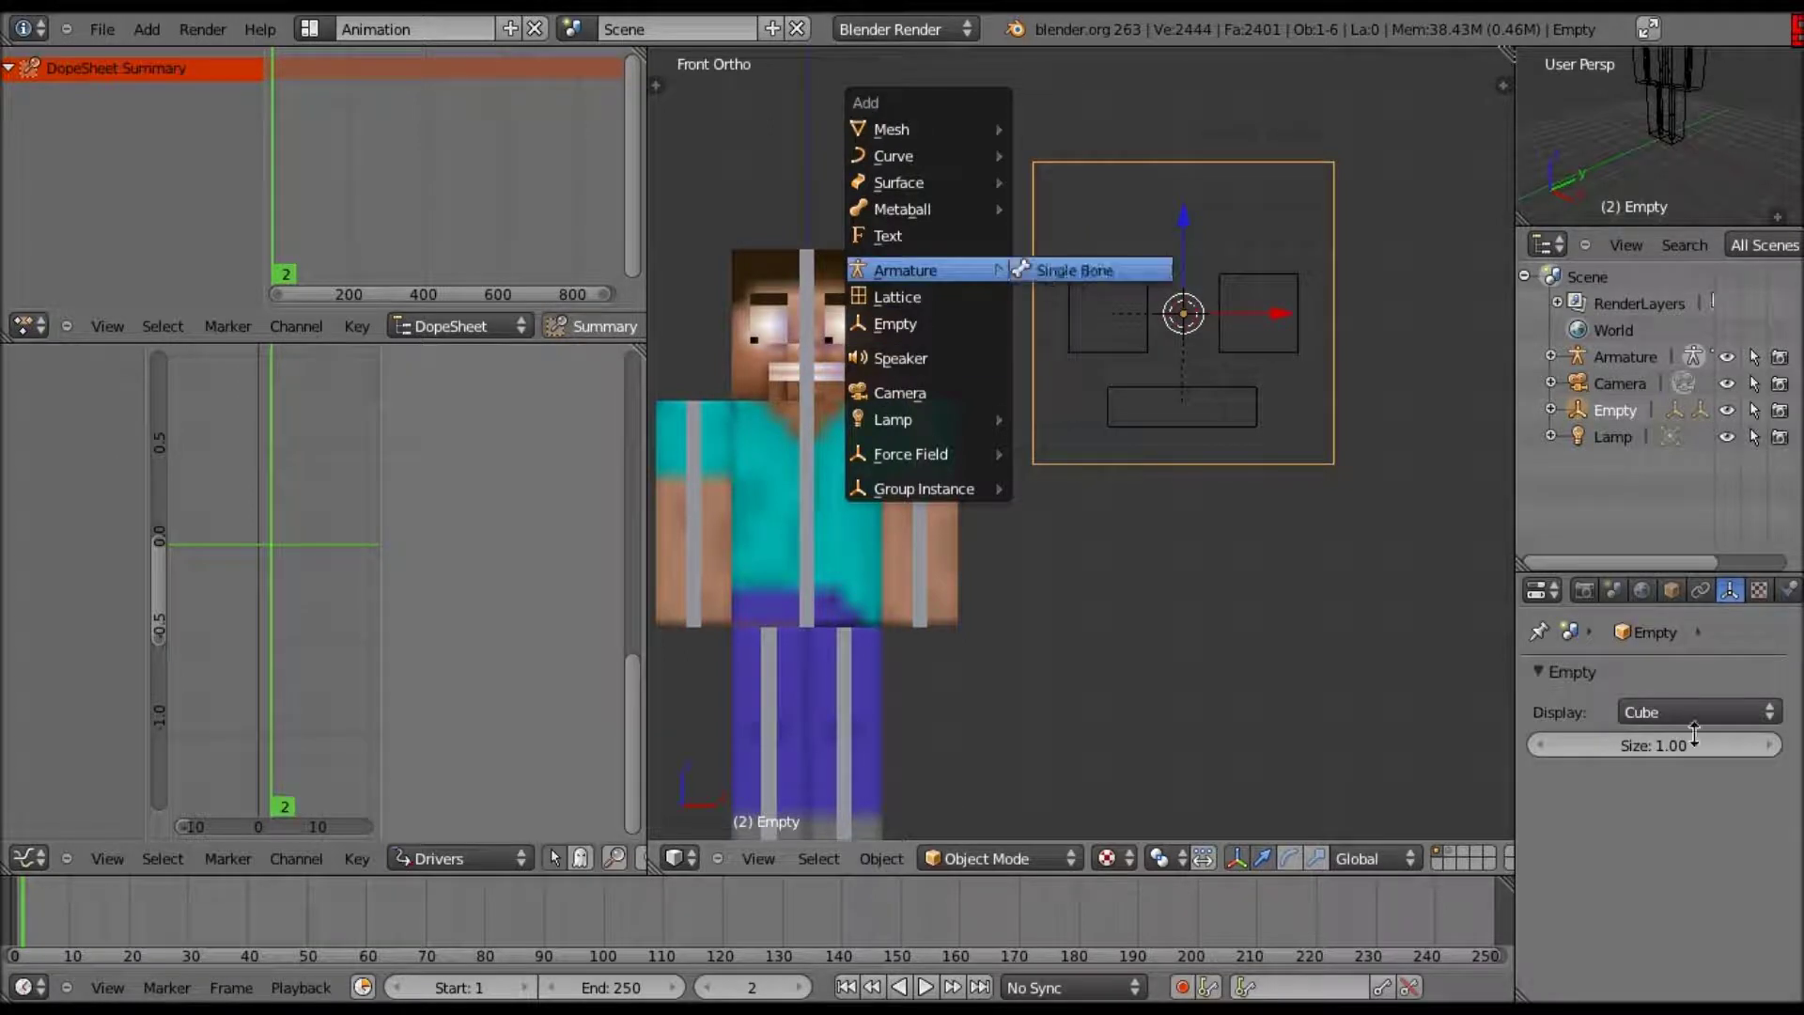
{"action": "key", "text": "Return"}
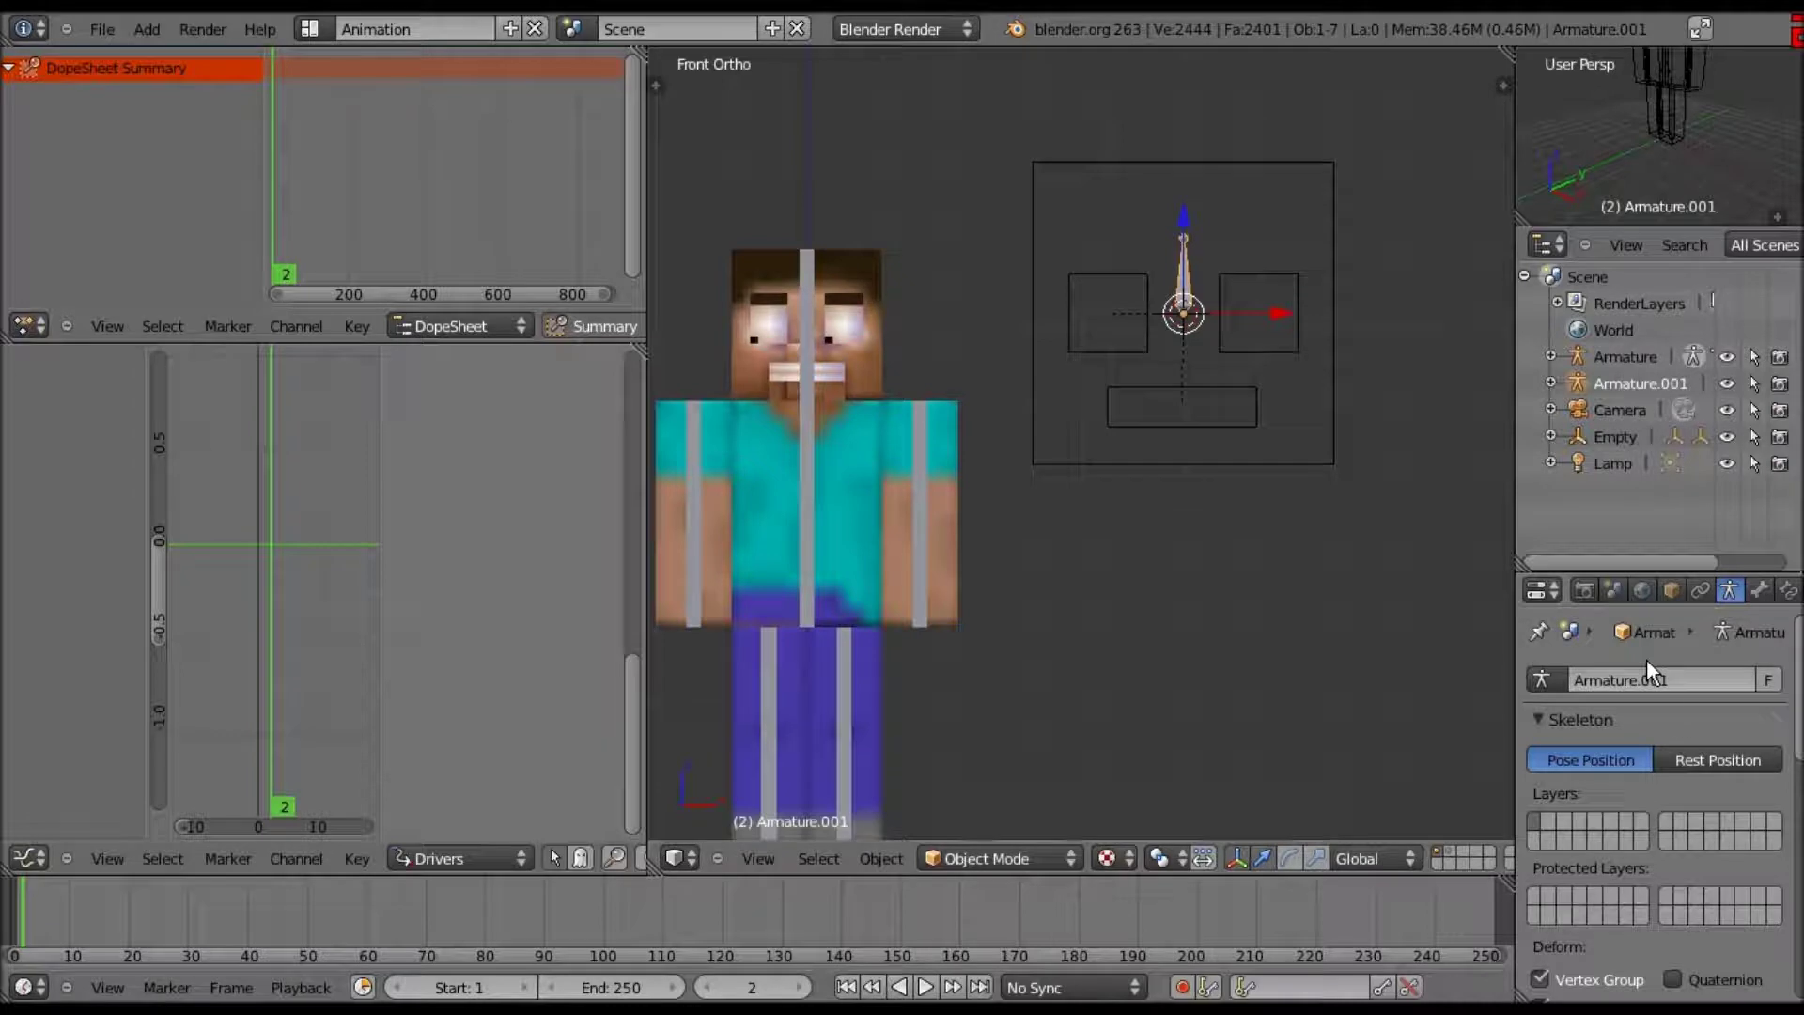
{"action": "scroll", "coordinate": [1678, 709], "scroll_direction": "down", "scroll_amount": 3}
{"action": "scroll", "coordinate": [1682, 707], "scroll_direction": "down", "scroll_amount": 6}
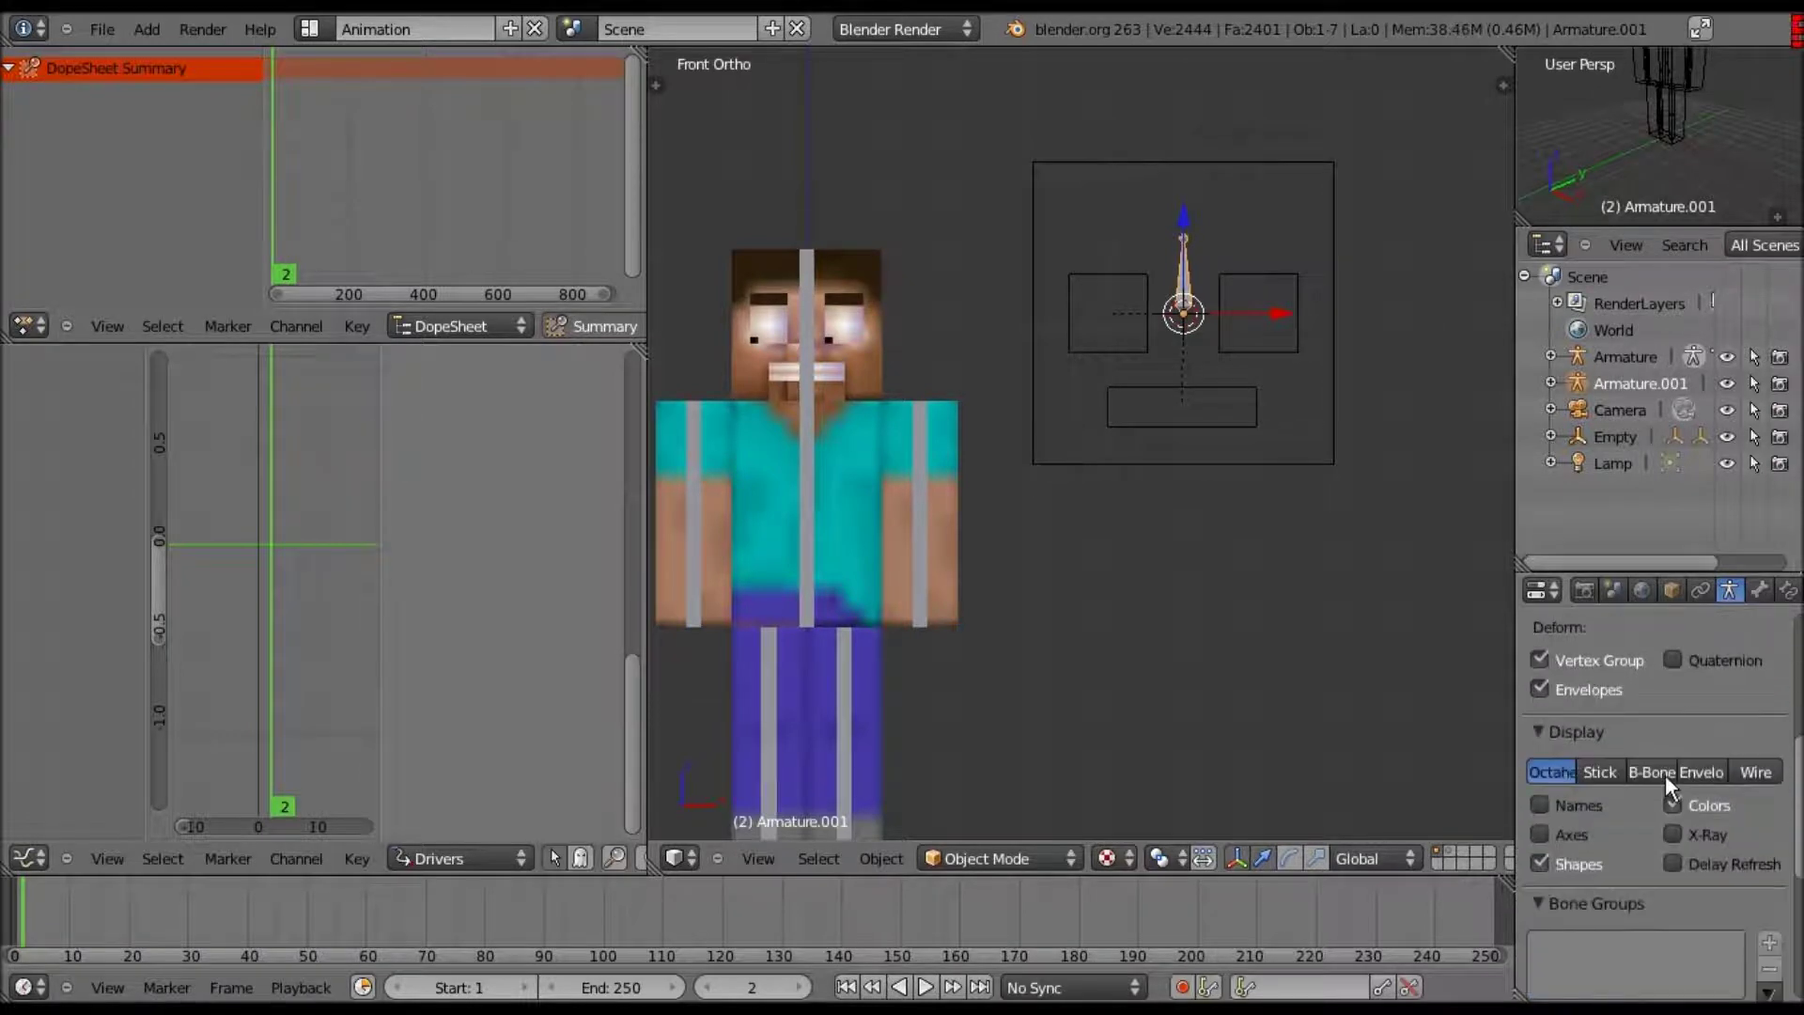
{"action": "left_click", "coordinate": [1650, 772]}
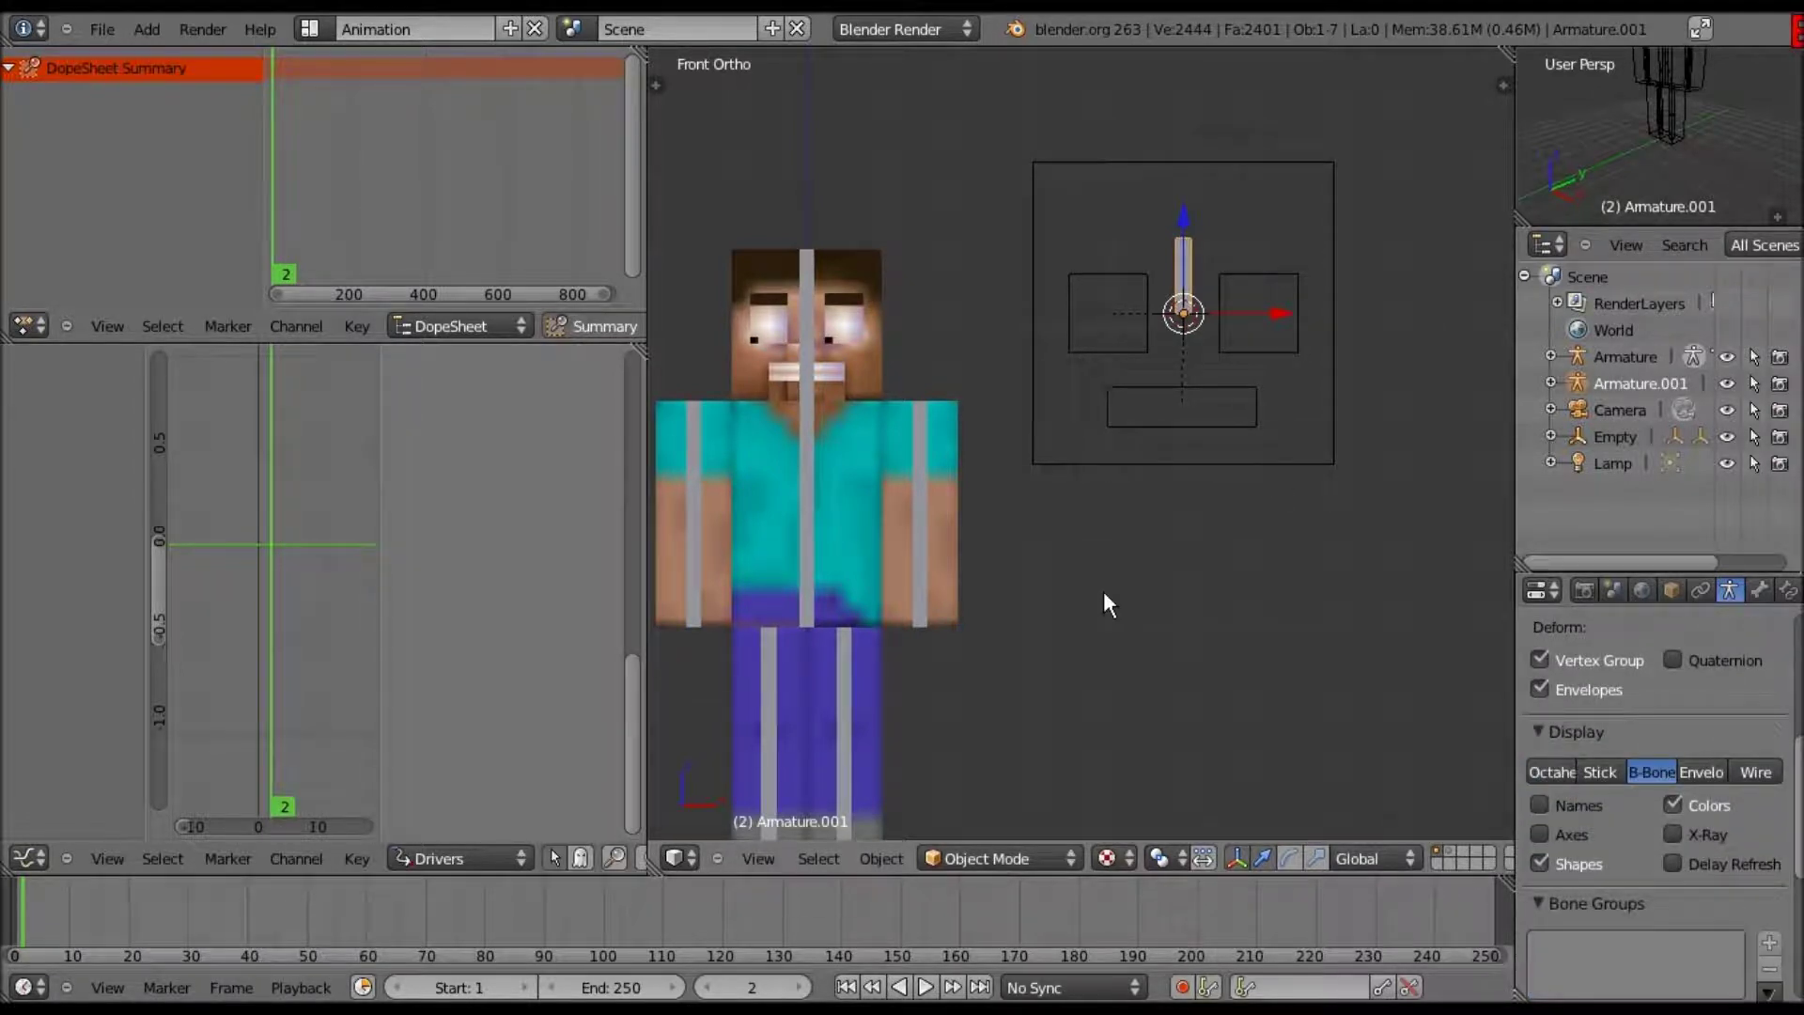
- Set the new single-bone armature's maximum draw type to Wire in its object display settings
{"action": "middle_click_drag", "start_coordinate": [1103, 590], "coordinate": [975, 712], "text": "shift"}
{"action": "scroll", "coordinate": [1693, 724], "scroll_direction": "down", "scroll_amount": 3}
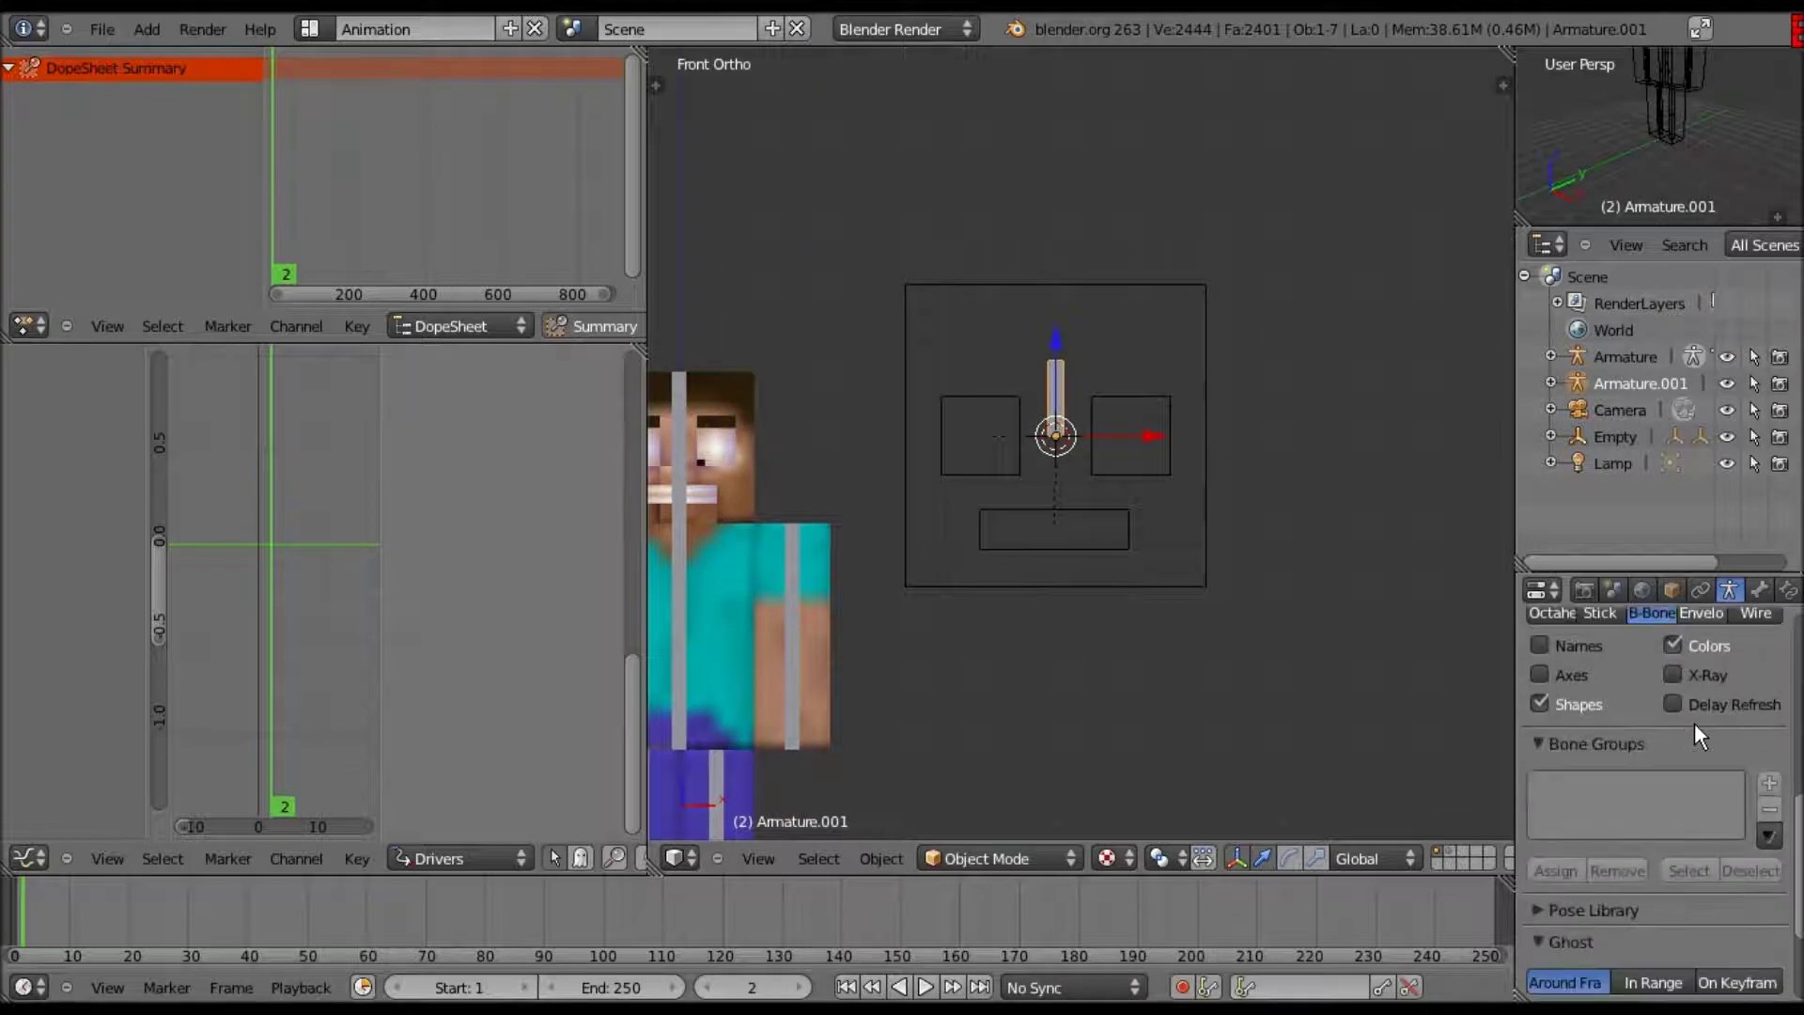
{"action": "scroll", "coordinate": [1693, 723], "scroll_direction": "up", "scroll_amount": 3}
{"action": "scroll", "coordinate": [1691, 725], "scroll_direction": "up", "scroll_amount": 4}
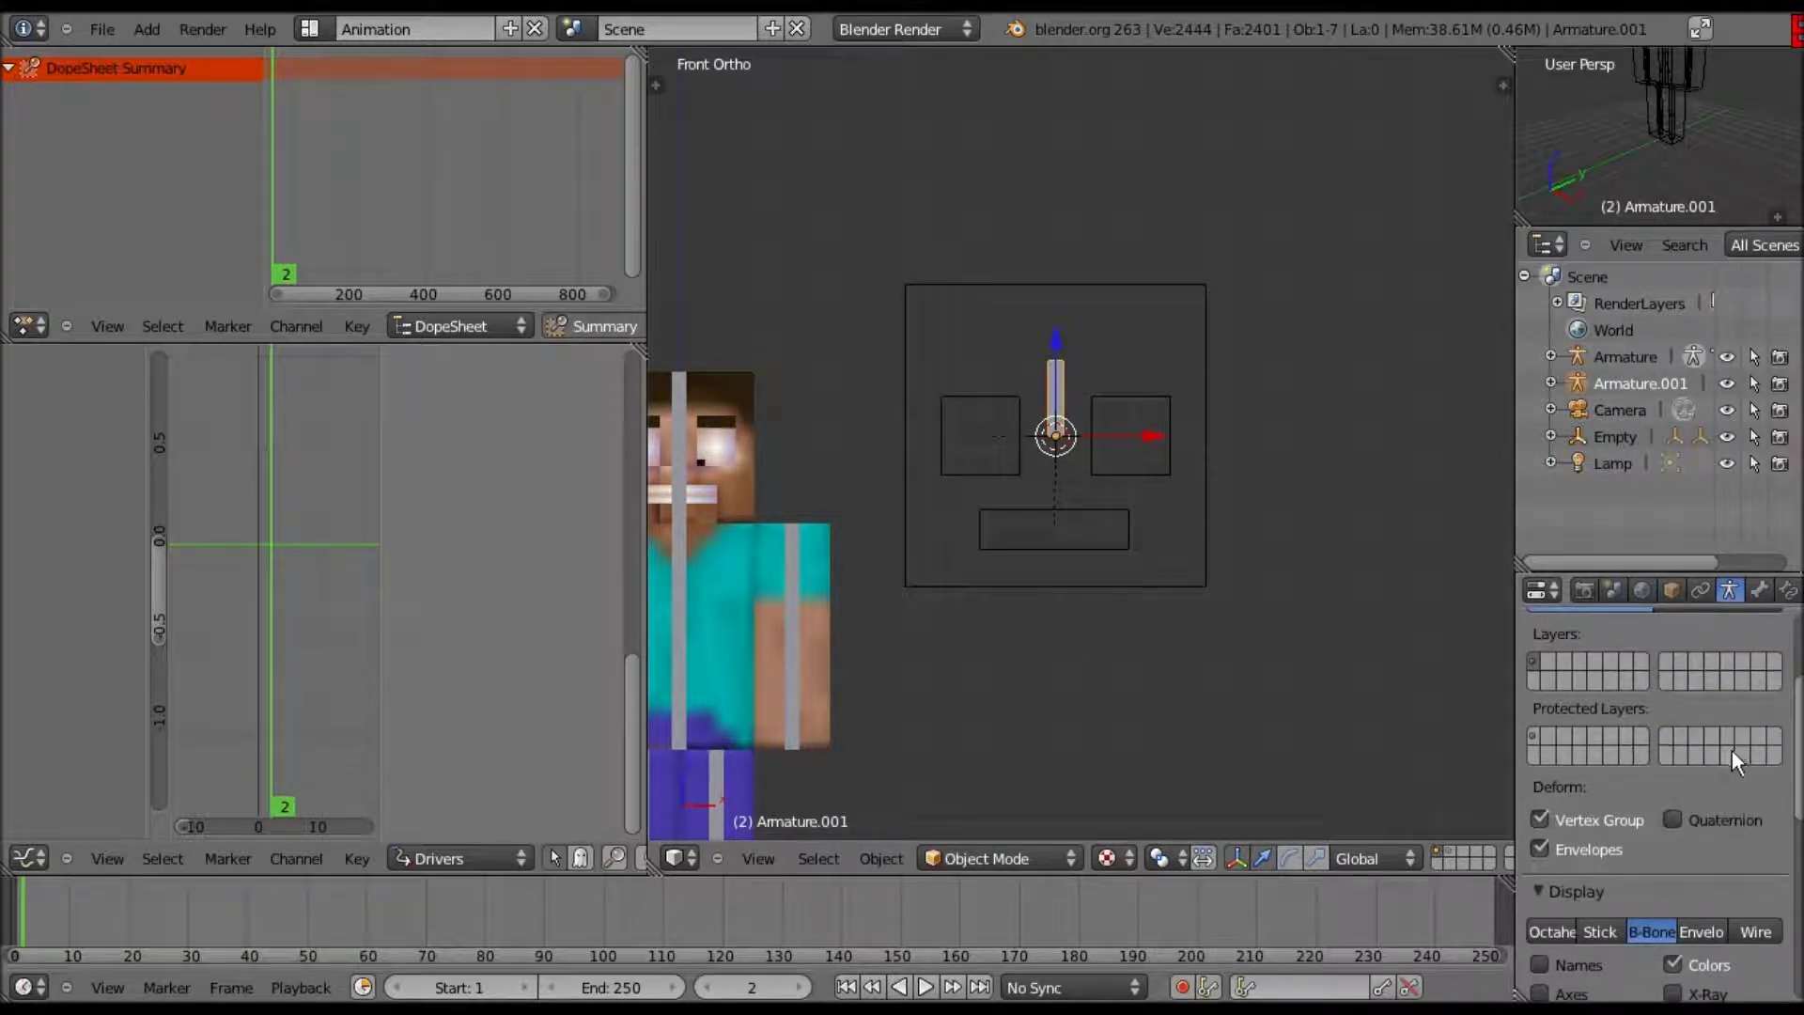
{"action": "scroll", "coordinate": [1719, 724], "scroll_direction": "up", "scroll_amount": 4}
{"action": "scroll", "coordinate": [1710, 685], "scroll_direction": "down", "scroll_amount": 5}
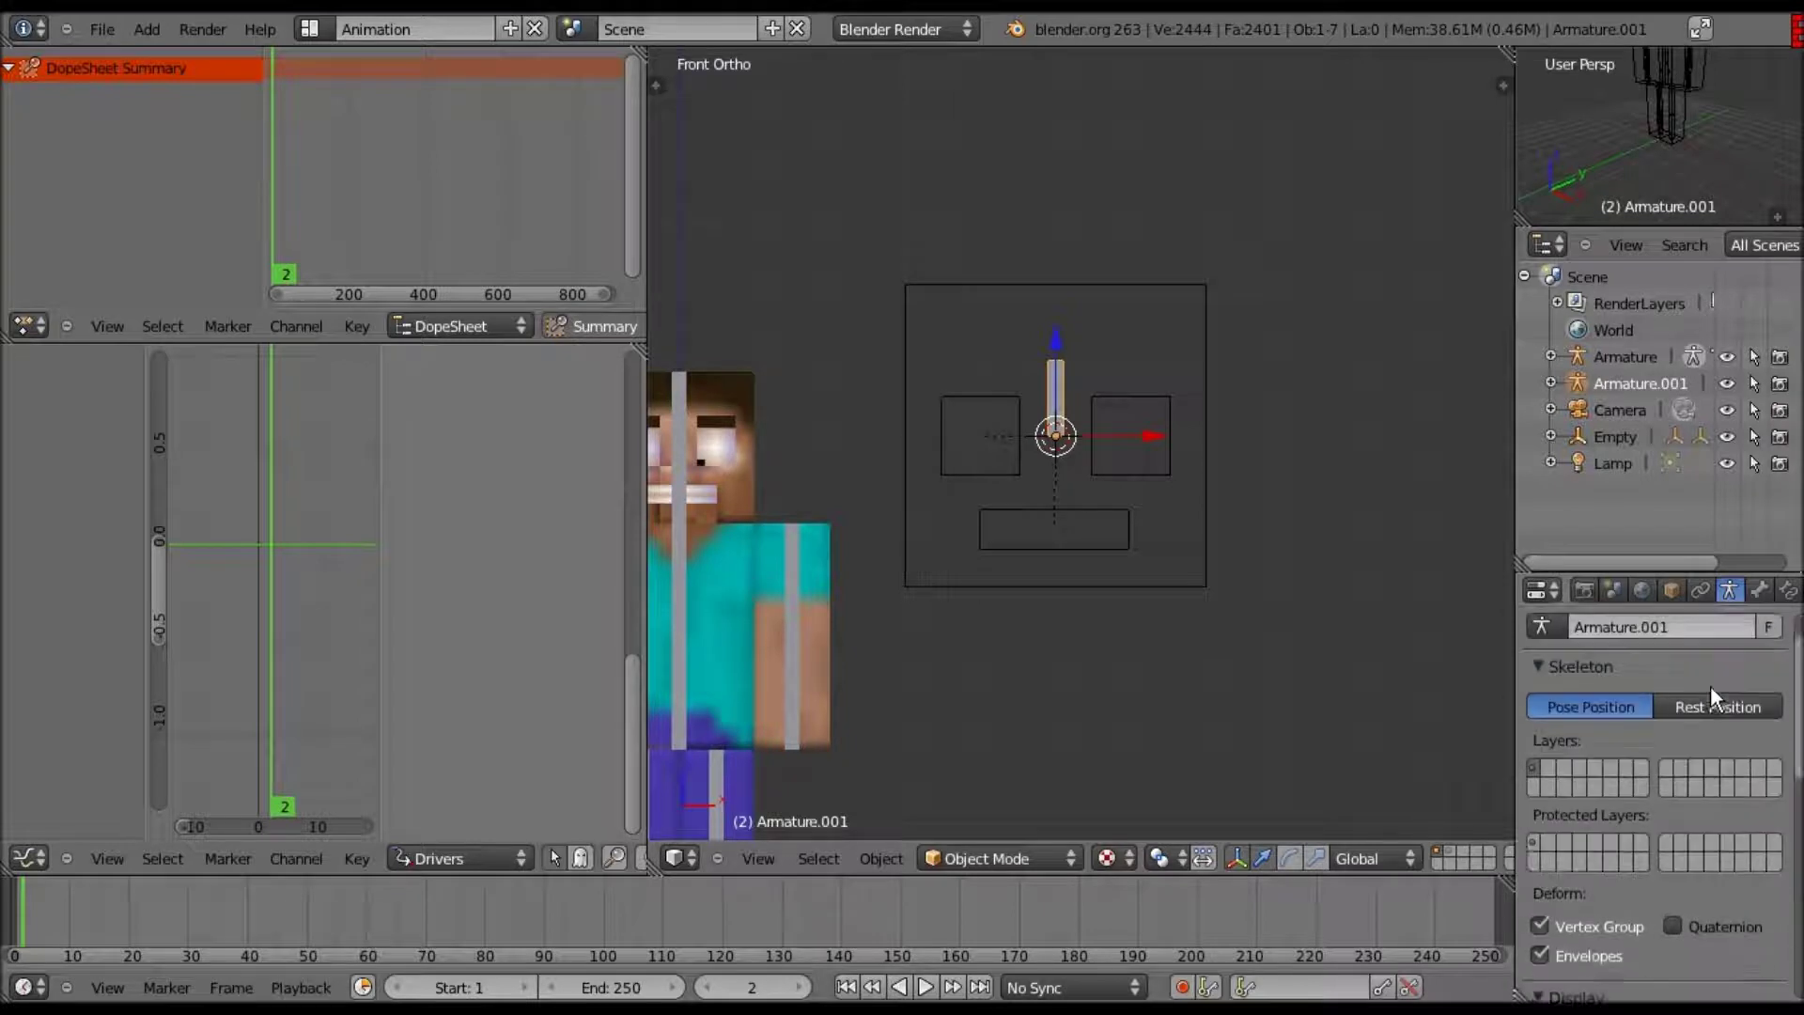
{"action": "scroll", "coordinate": [1714, 658], "scroll_direction": "down", "scroll_amount": 3}
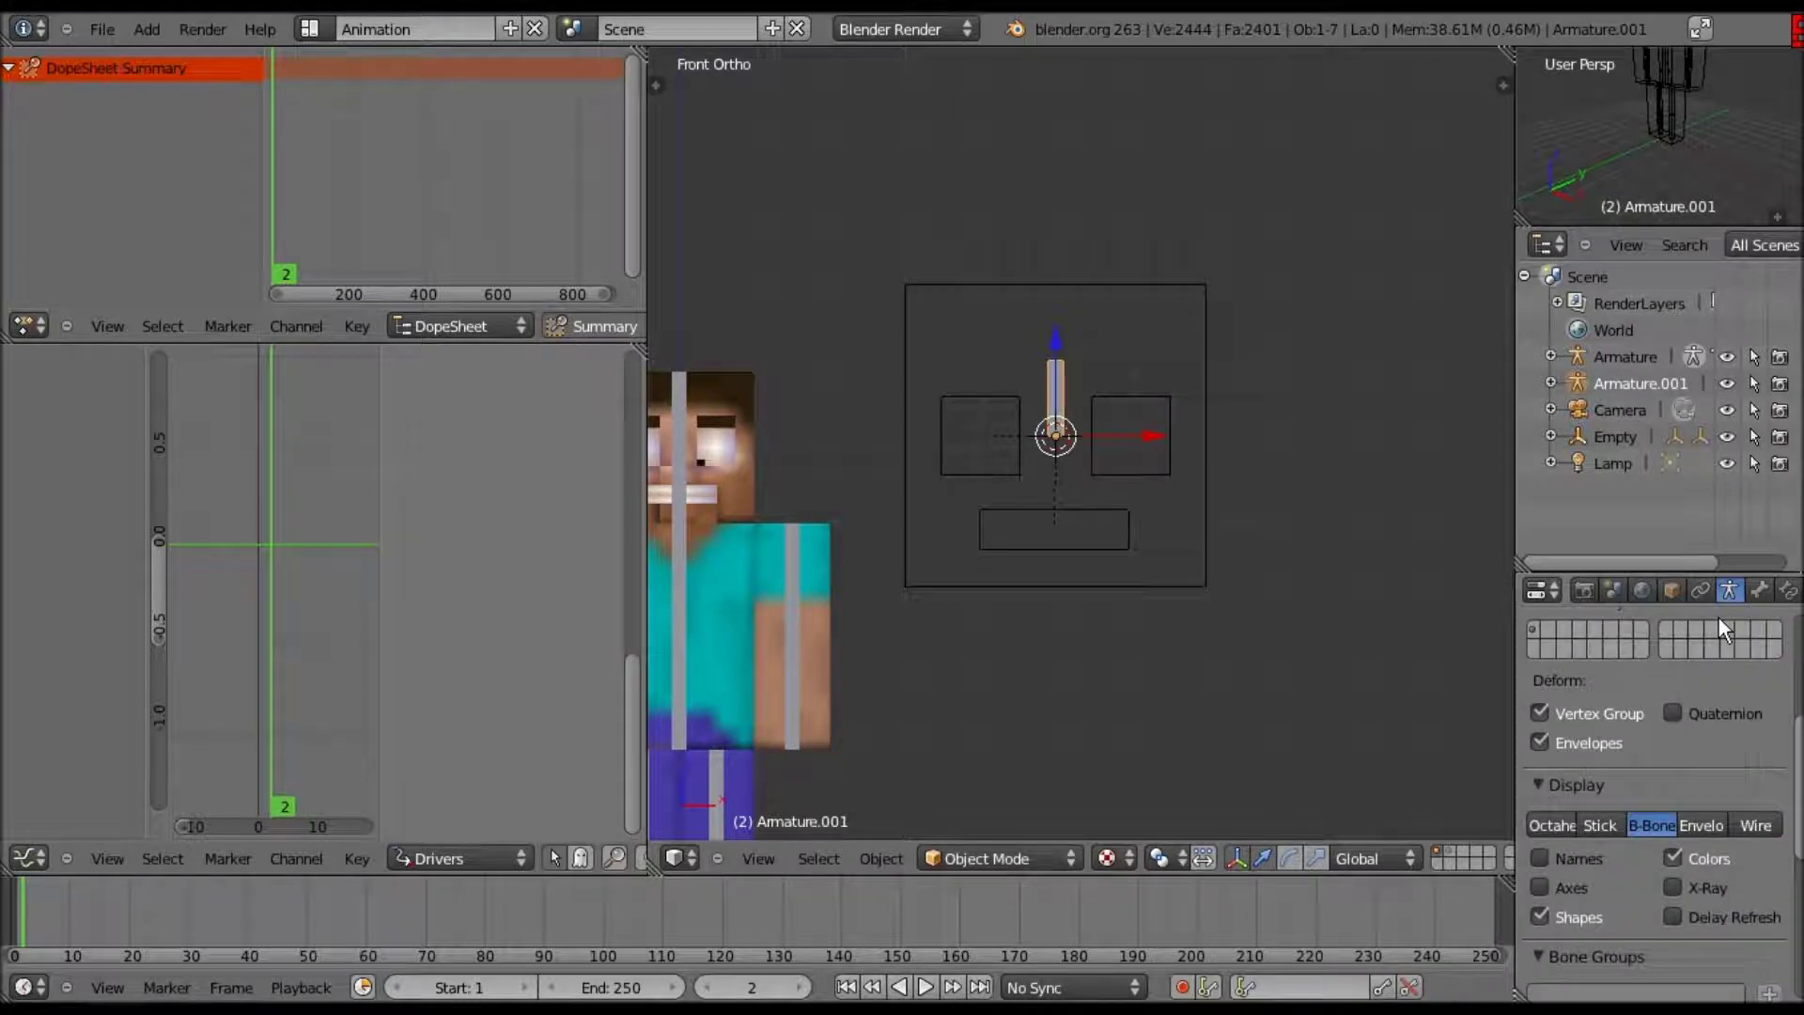
{"action": "left_click", "coordinate": [1672, 590]}
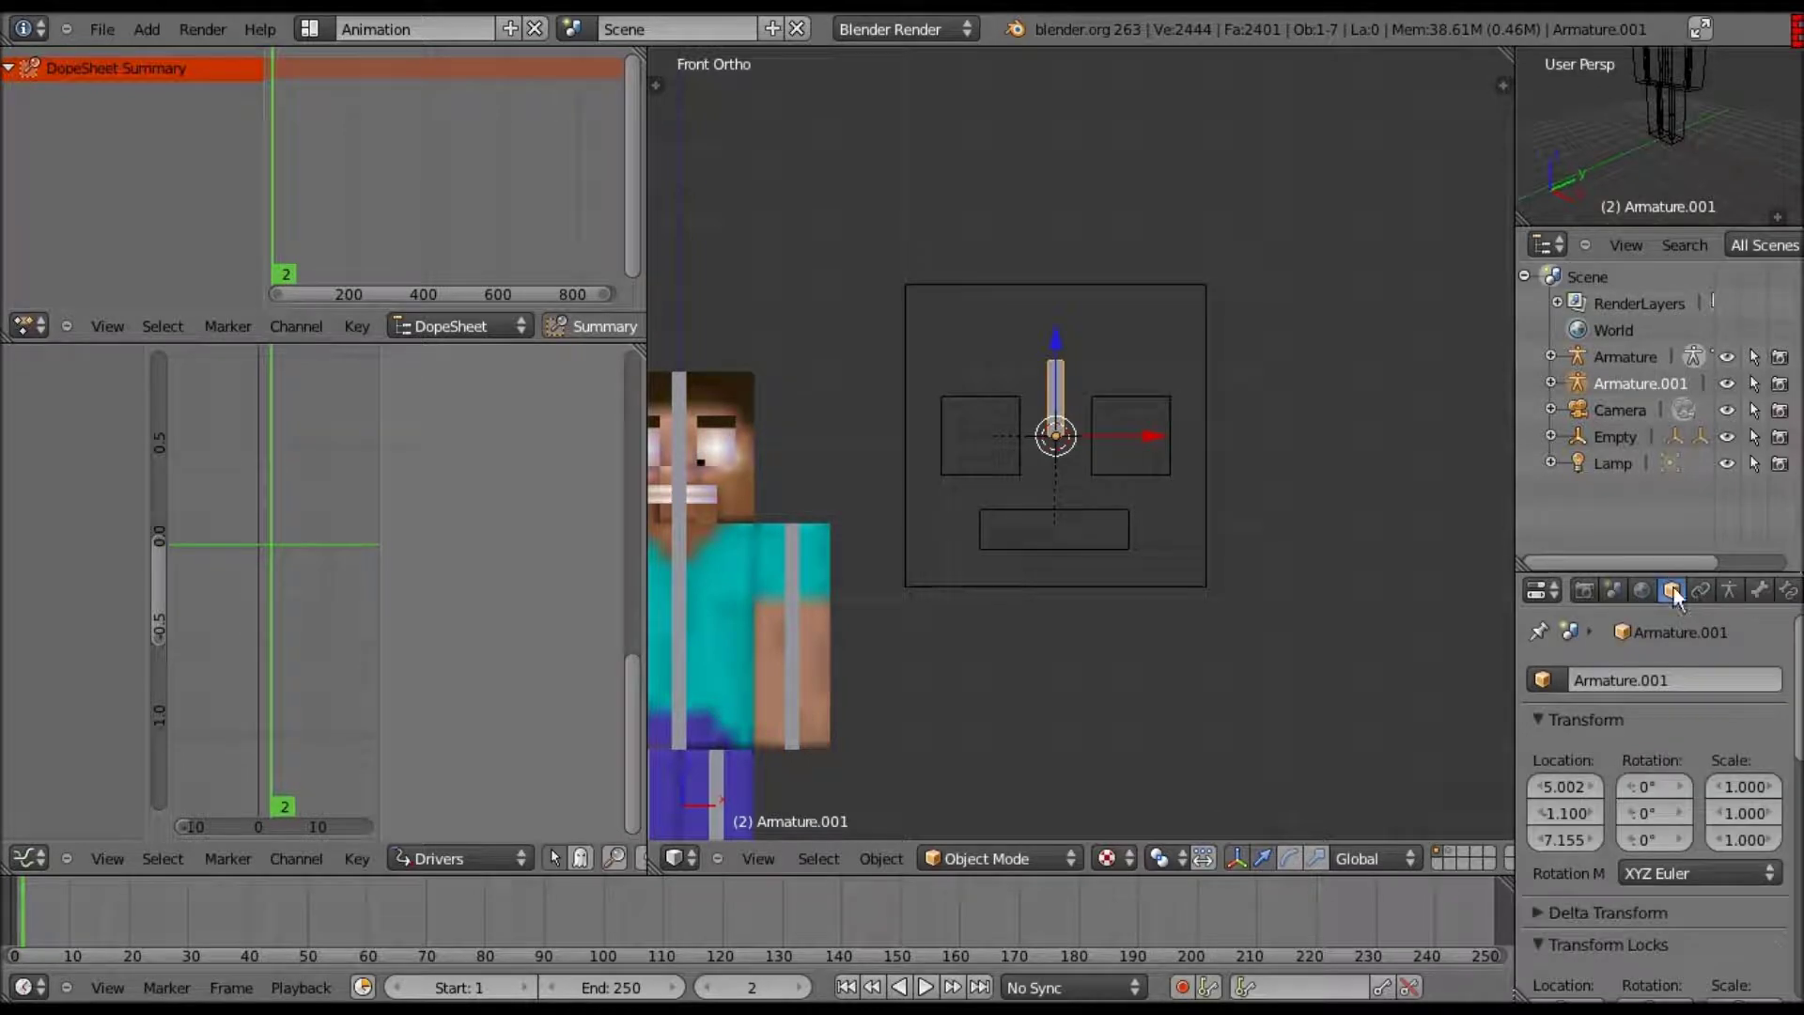
{"action": "scroll", "coordinate": [1700, 743], "scroll_direction": "down", "scroll_amount": 7}
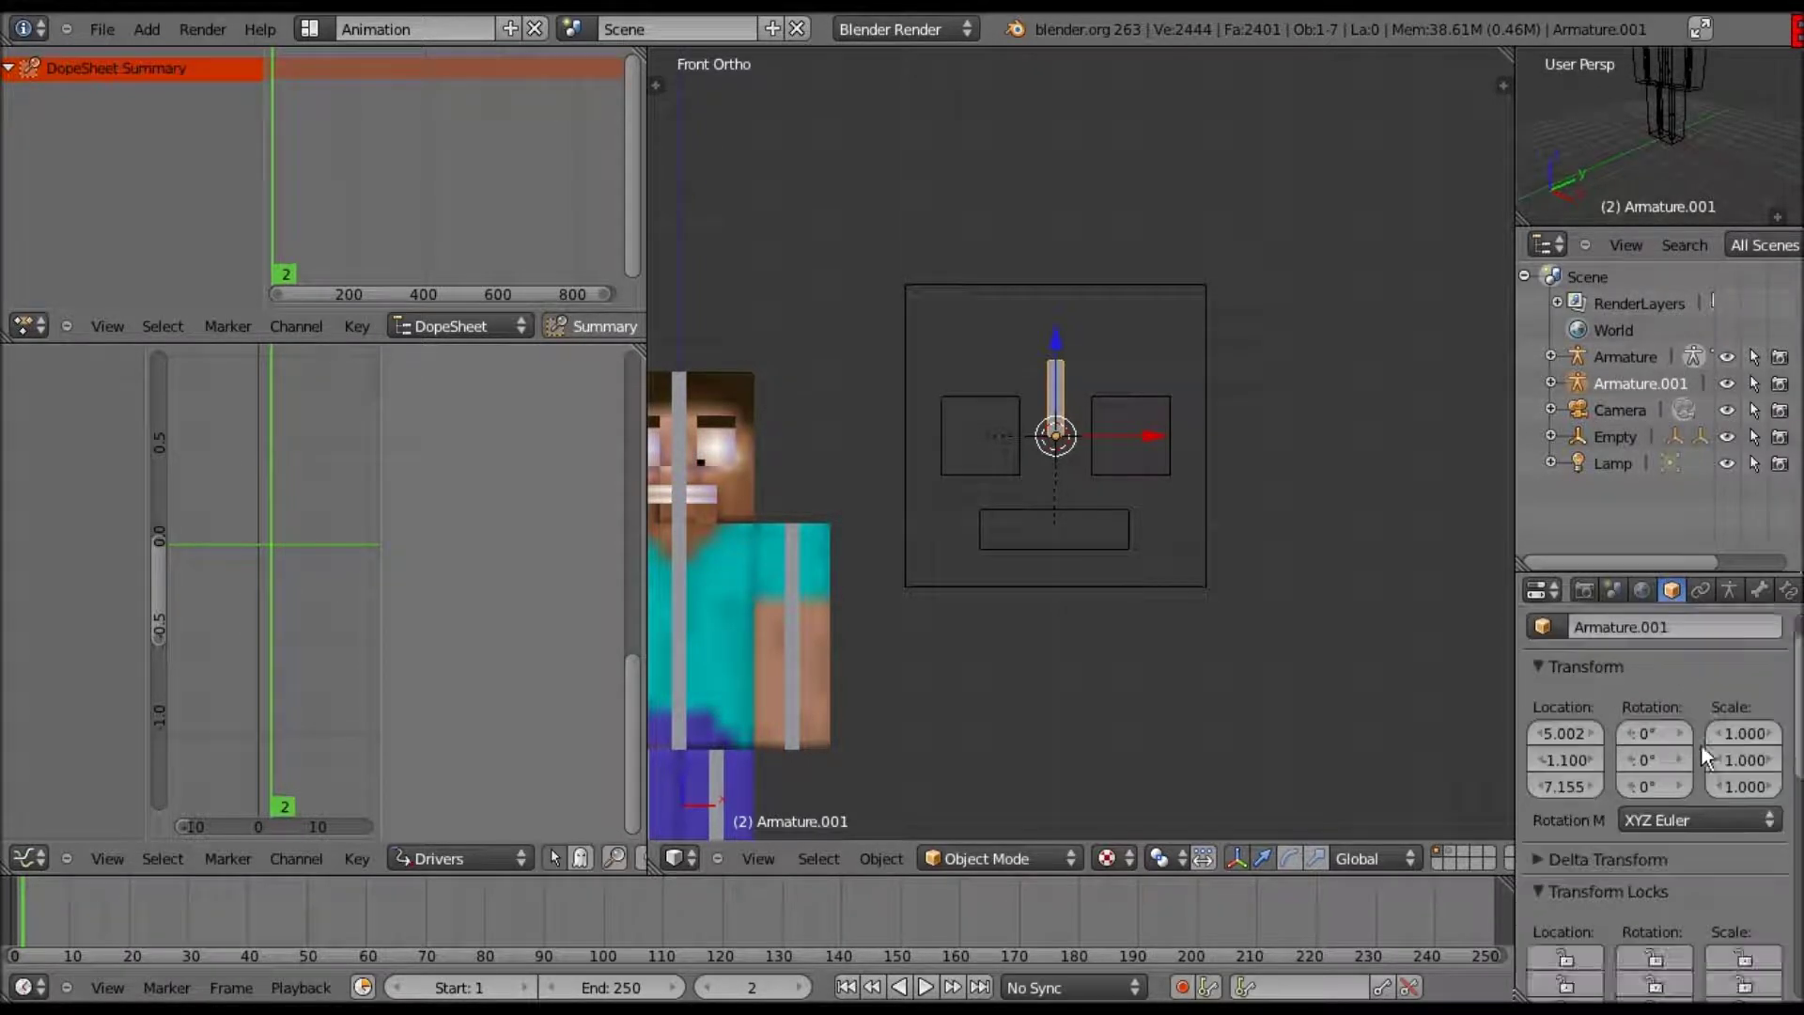
{"action": "scroll", "coordinate": [1700, 742], "scroll_direction": "down", "scroll_amount": 8}
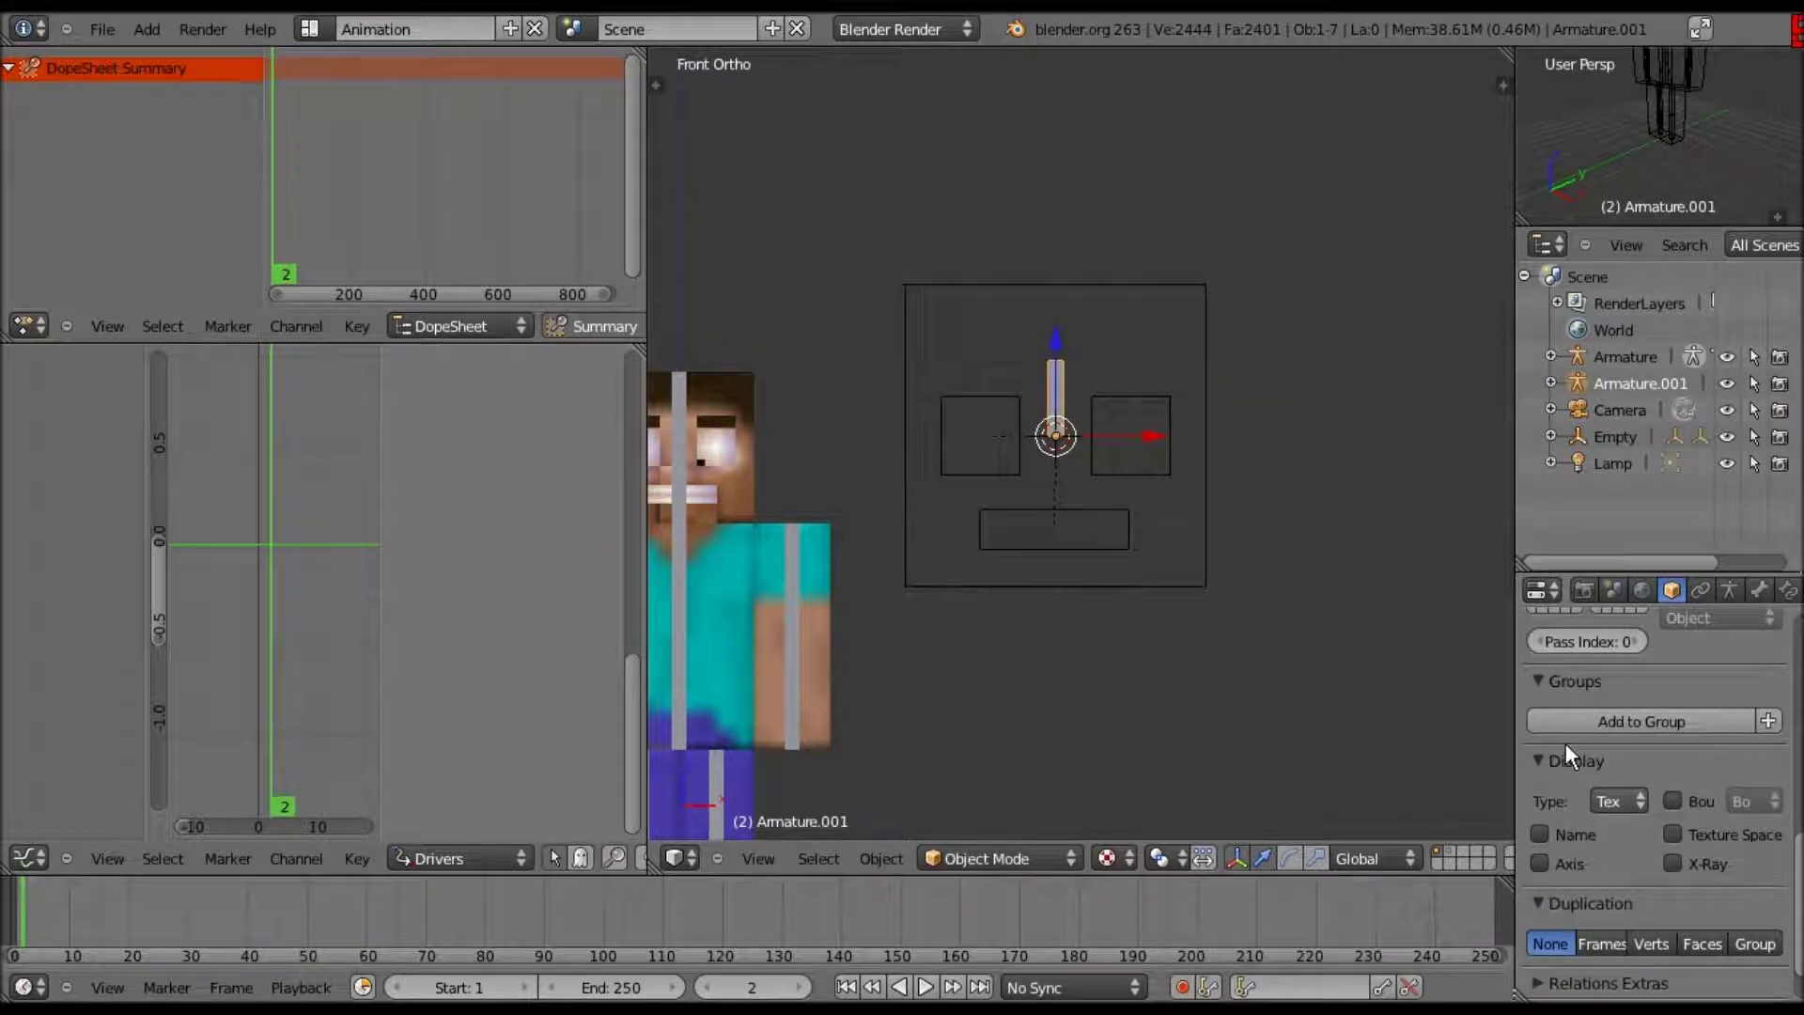
{"action": "left_click", "coordinate": [1618, 800]}
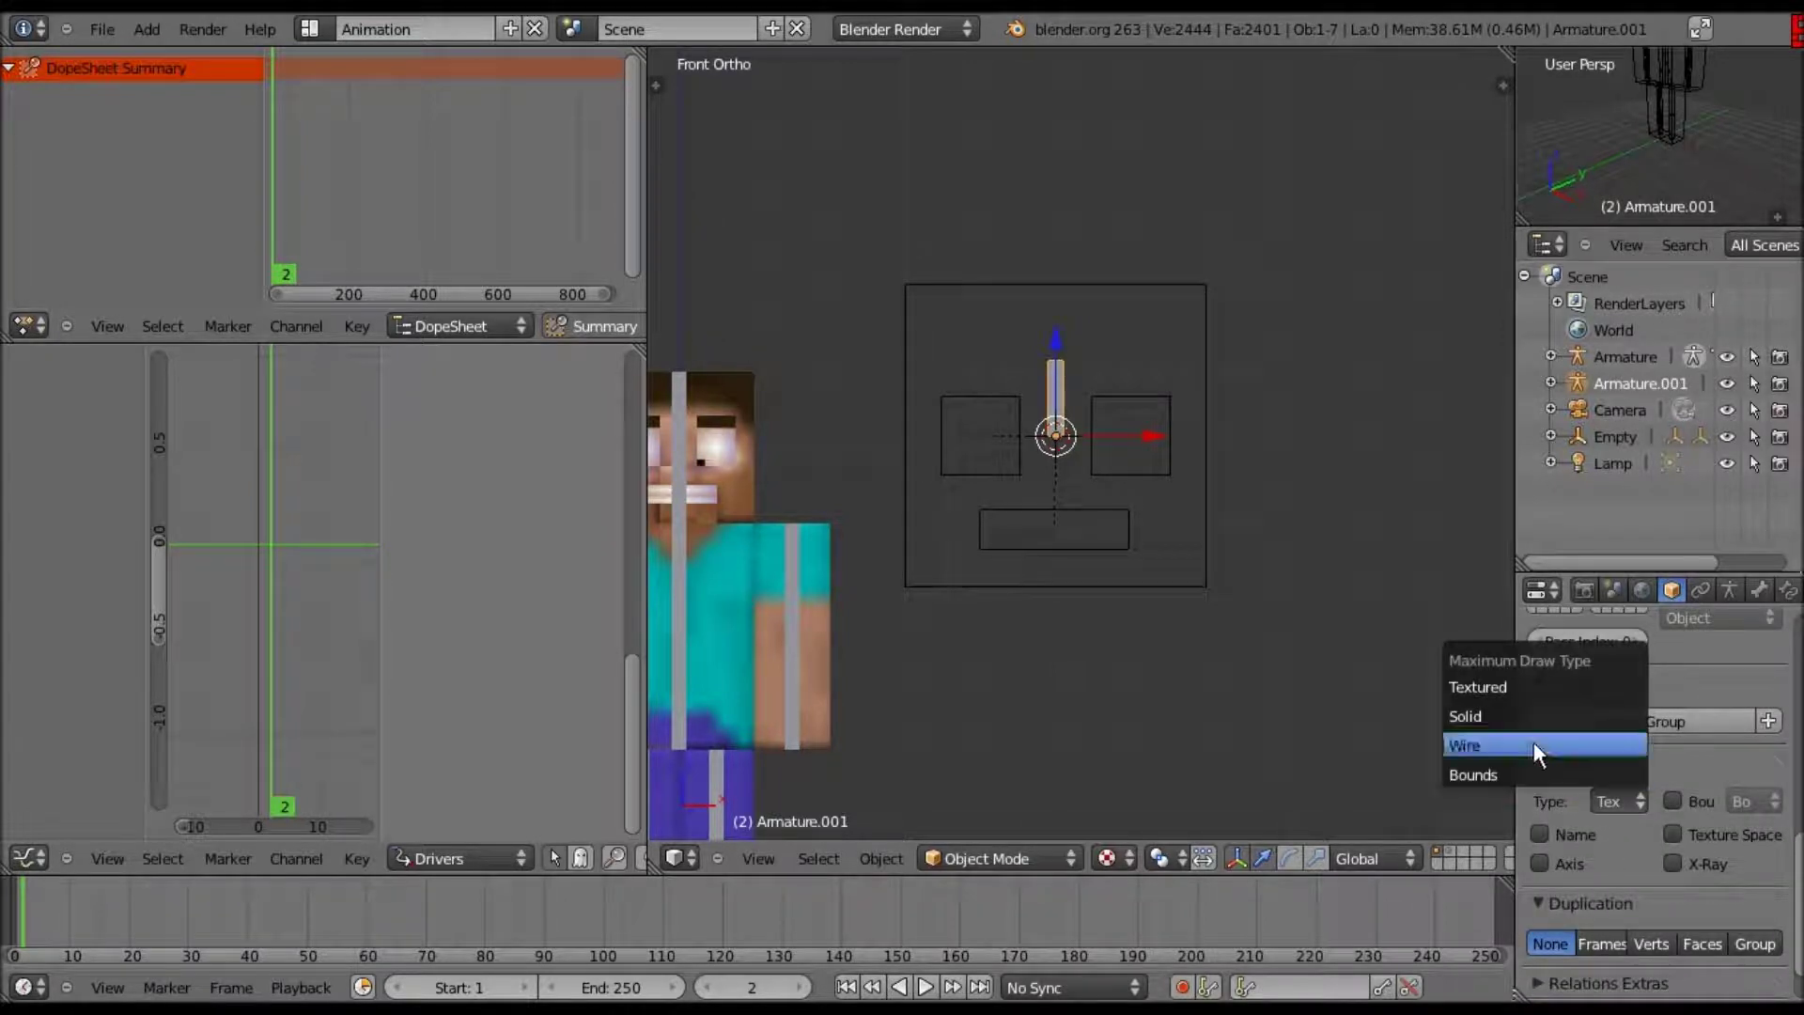
{"action": "left_click", "coordinate": [1533, 742]}
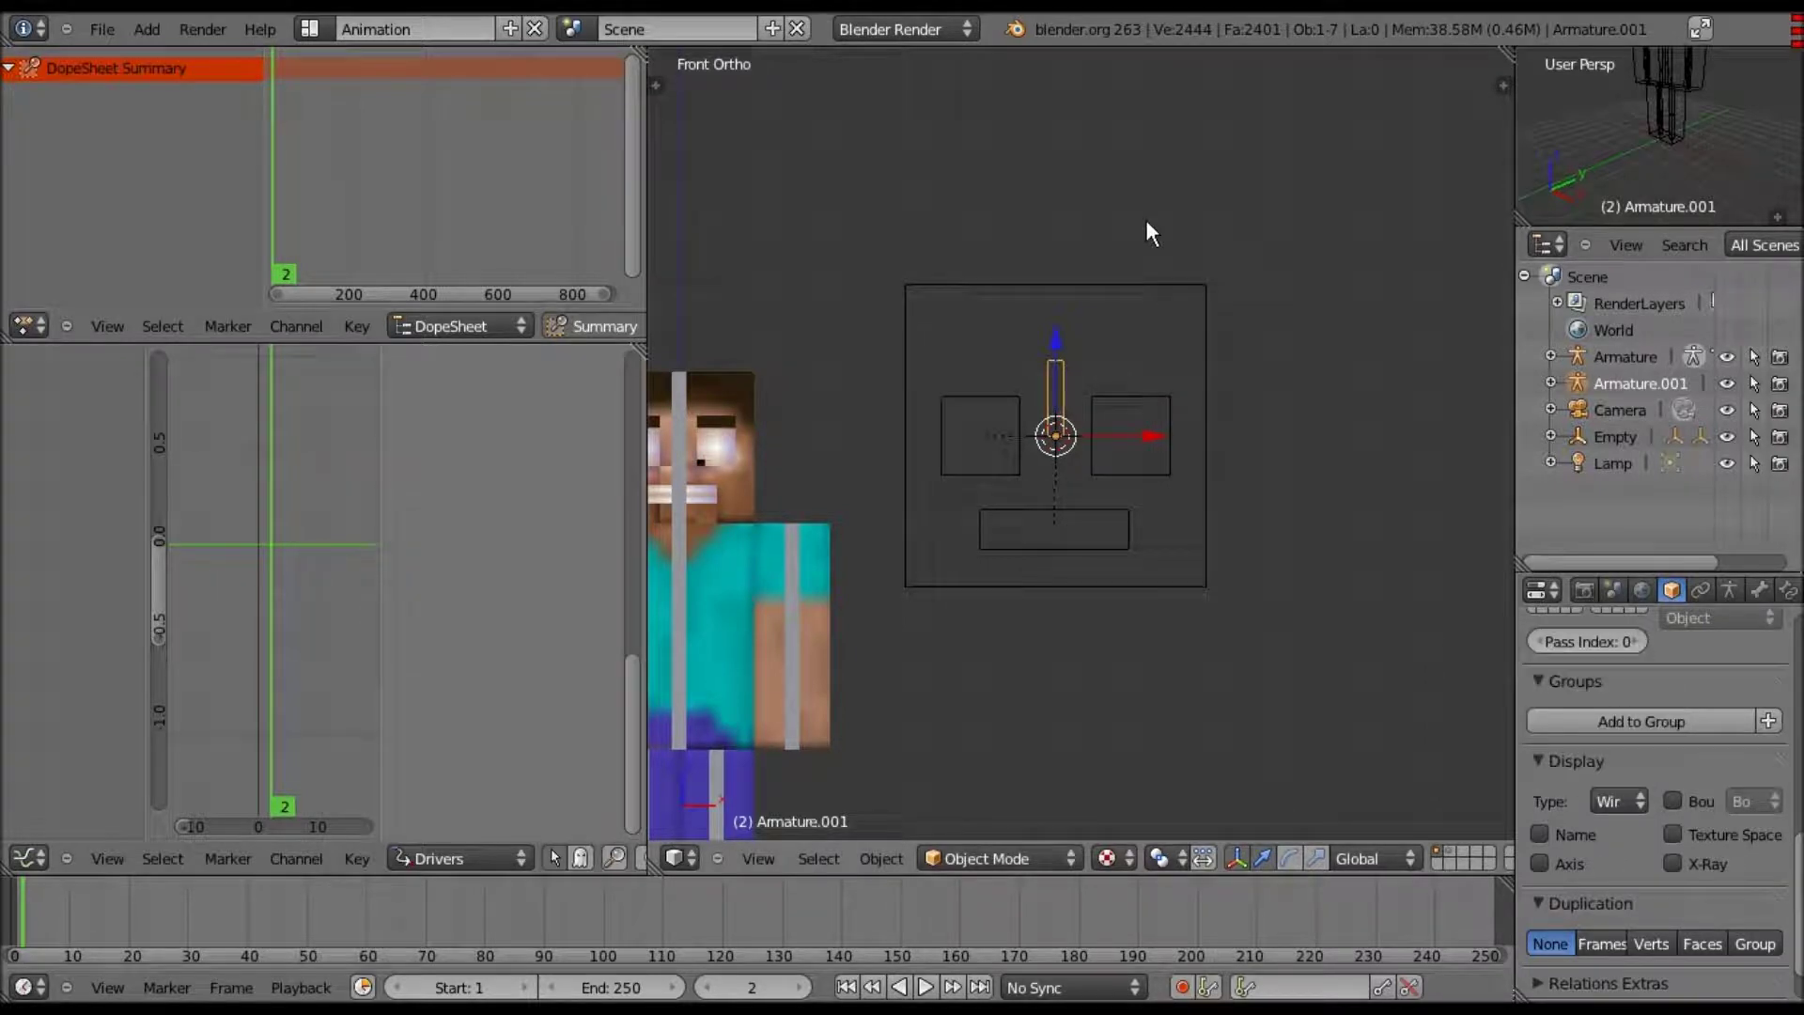
{"action": "scroll", "coordinate": [1147, 218], "scroll_direction": "up", "scroll_amount": 6}
{"action": "key", "text": "s"}
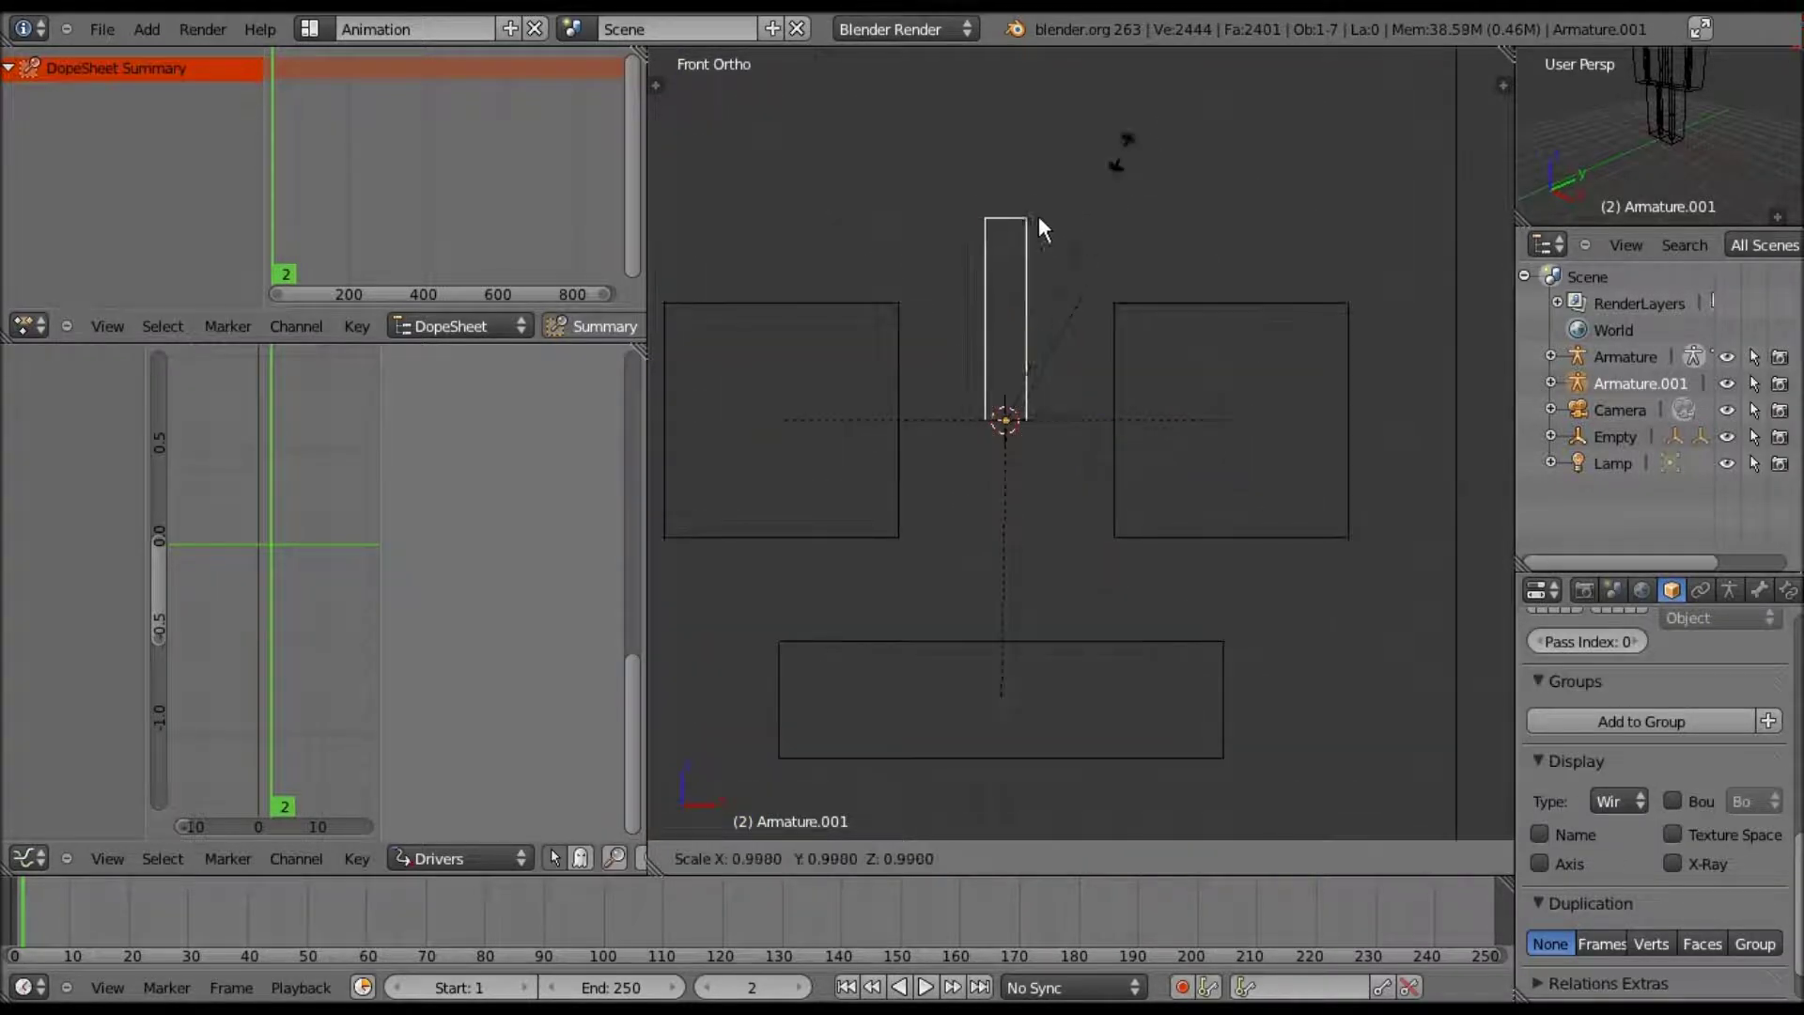
{"action": "left_click", "coordinate": [1033, 258]}
{"action": "key", "text": "ctrl+z"}
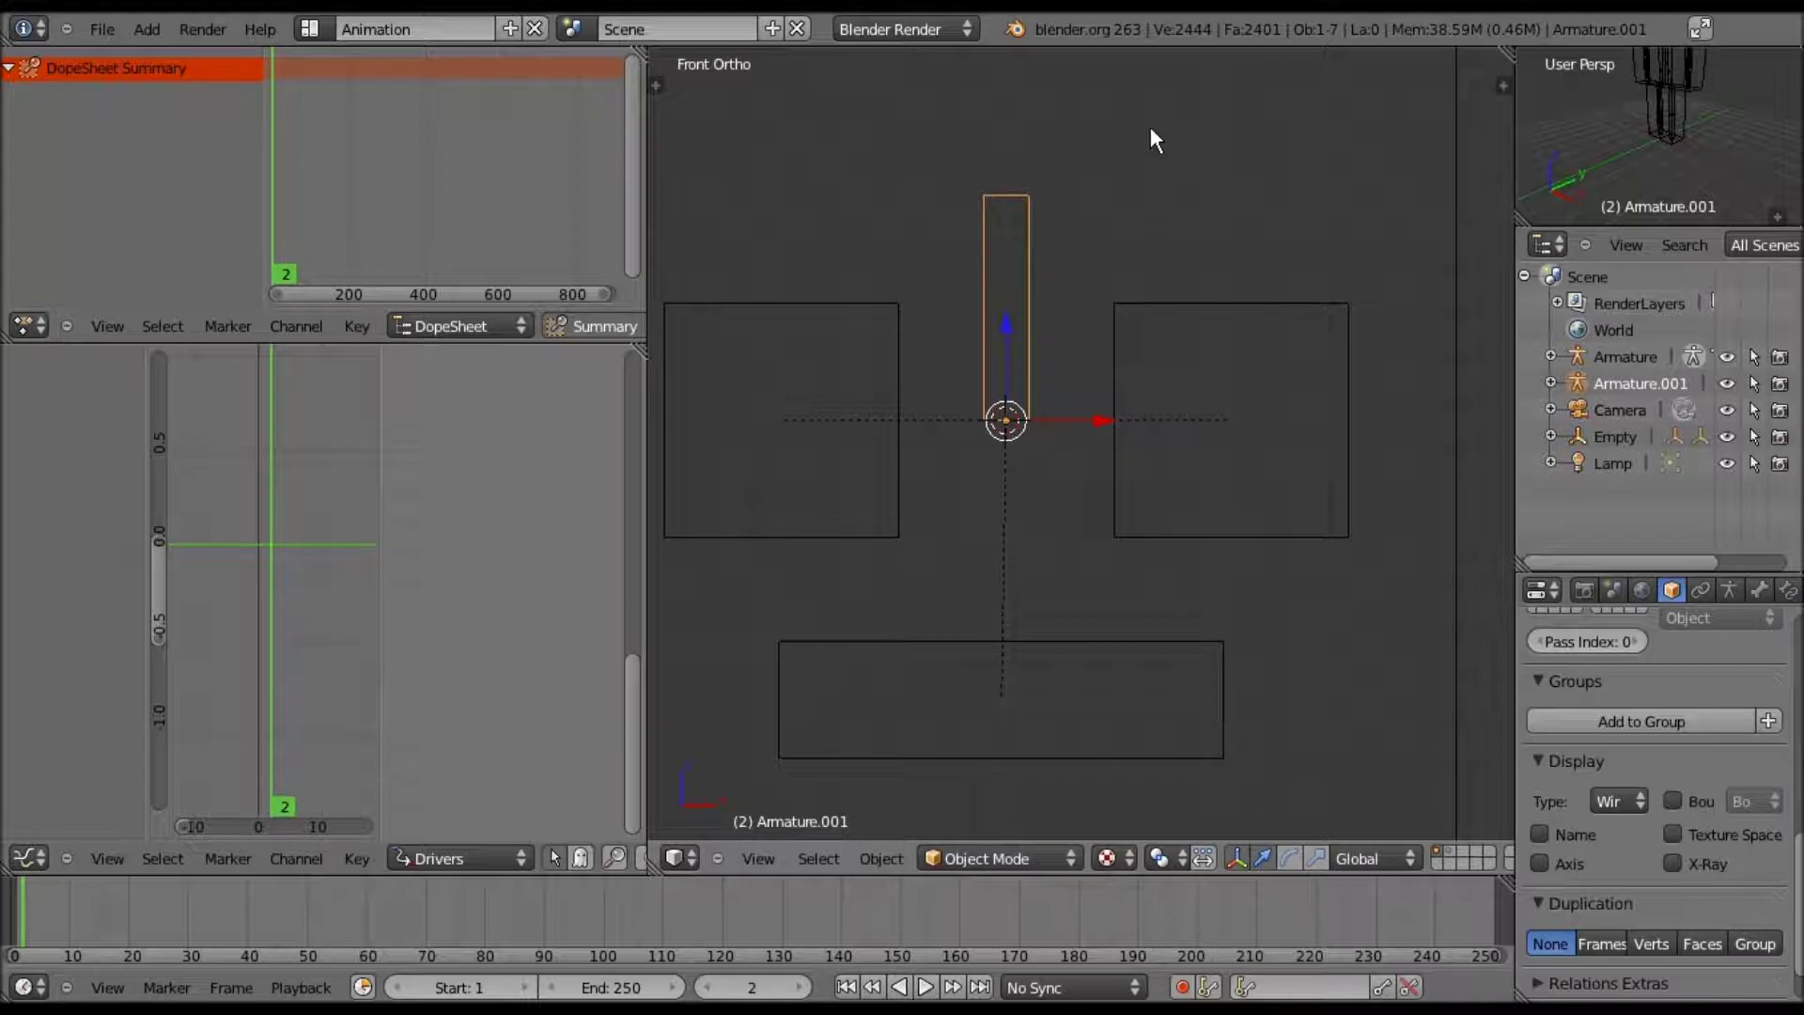
- Scale the wire bone armature to 0.2 along the global Z axis to shape it into a small square
{"action": "key", "text": "s"}
{"action": "key", "text": "z"}
{"action": "type", "text": ".3"}
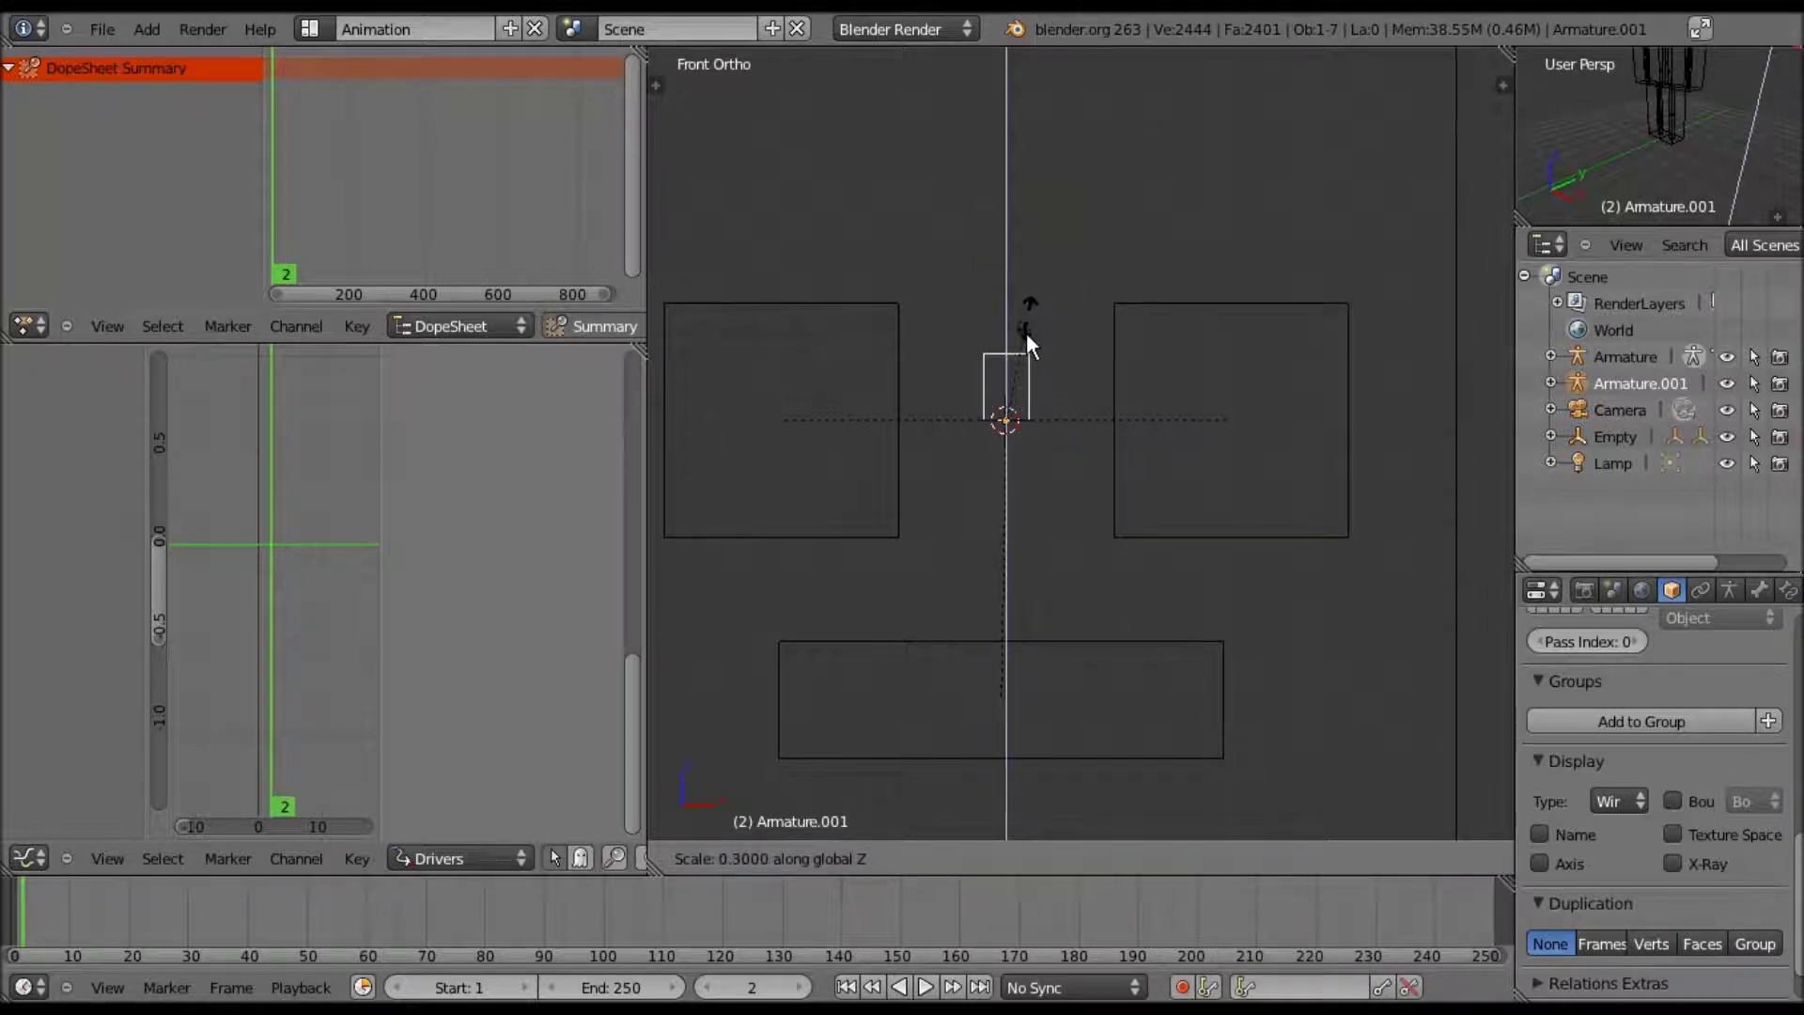
{"action": "key", "text": "Return"}
- Move the small square armature down about 0.06 units along Z near the 3D cursor
{"action": "scroll", "coordinate": [1041, 320], "scroll_direction": "up", "scroll_amount": 4}
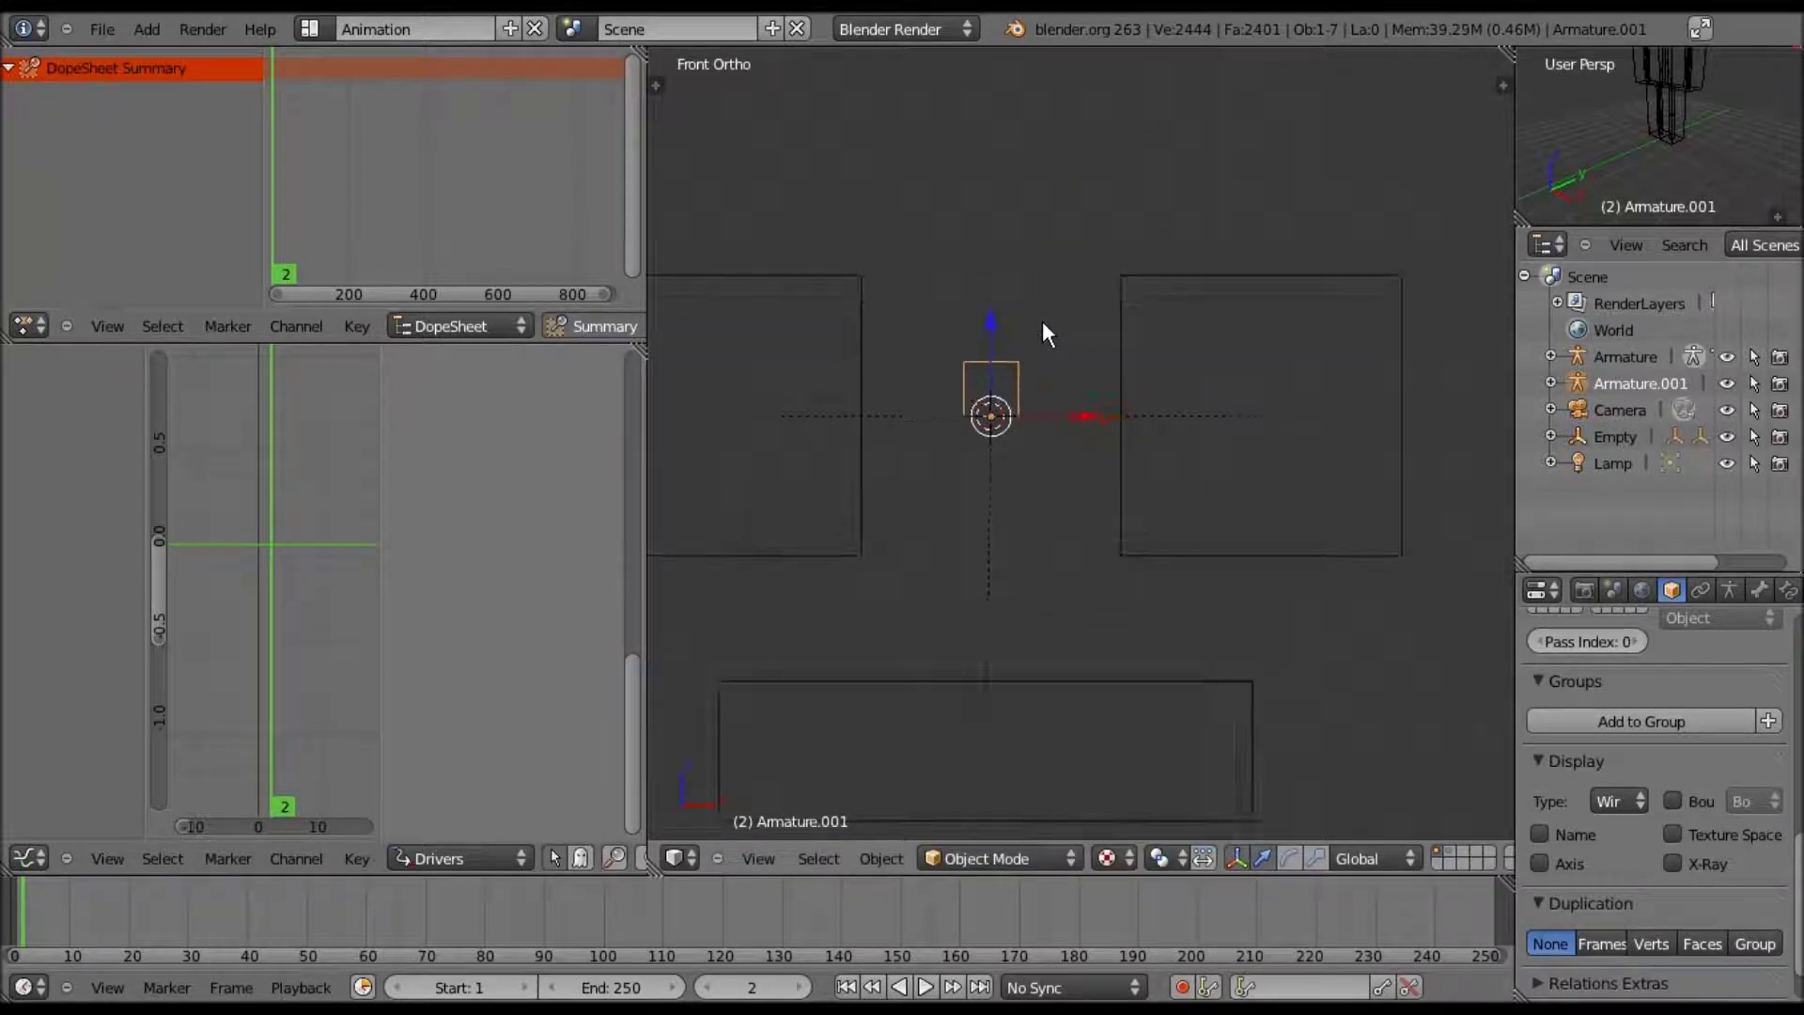
{"action": "scroll", "coordinate": [1102, 477], "scroll_direction": "up", "scroll_amount": 5}
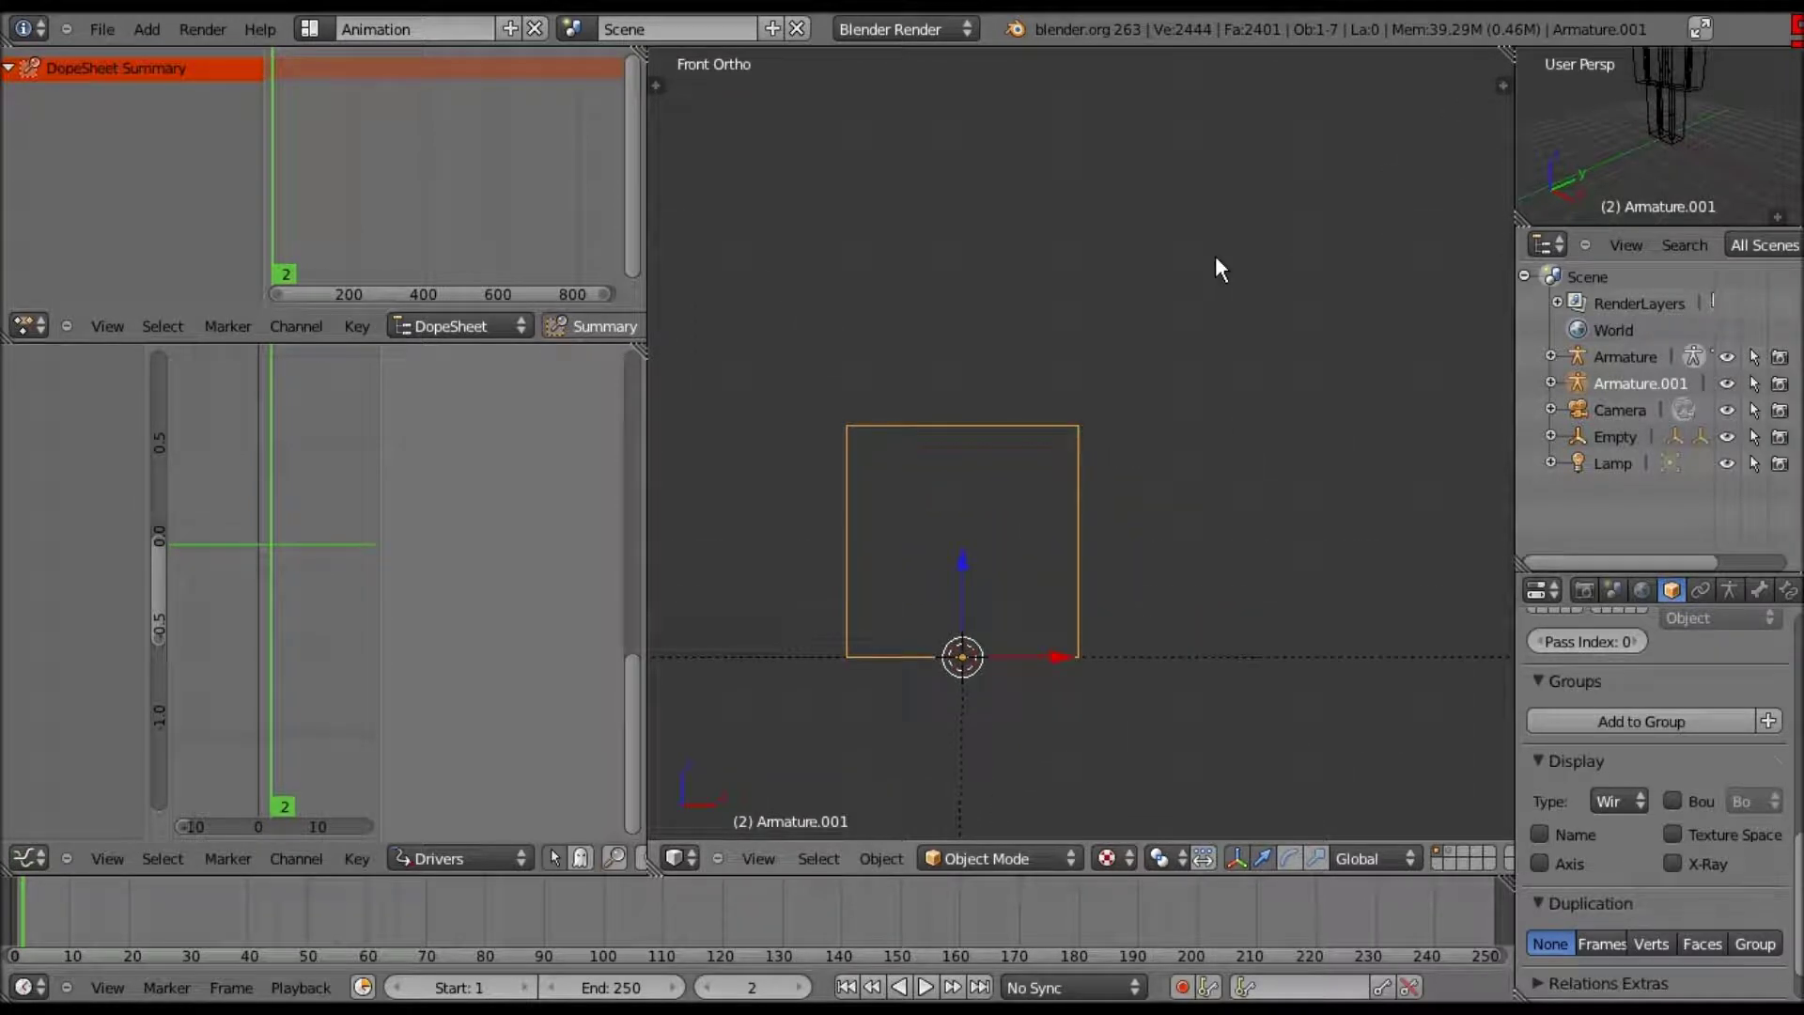
{"action": "scroll", "coordinate": [1215, 255], "scroll_direction": "up", "scroll_amount": 1}
{"action": "middle_click_drag", "start_coordinate": [1232, 206], "coordinate": [1233, 283], "text": "shift"}
{"action": "key", "text": "g"}
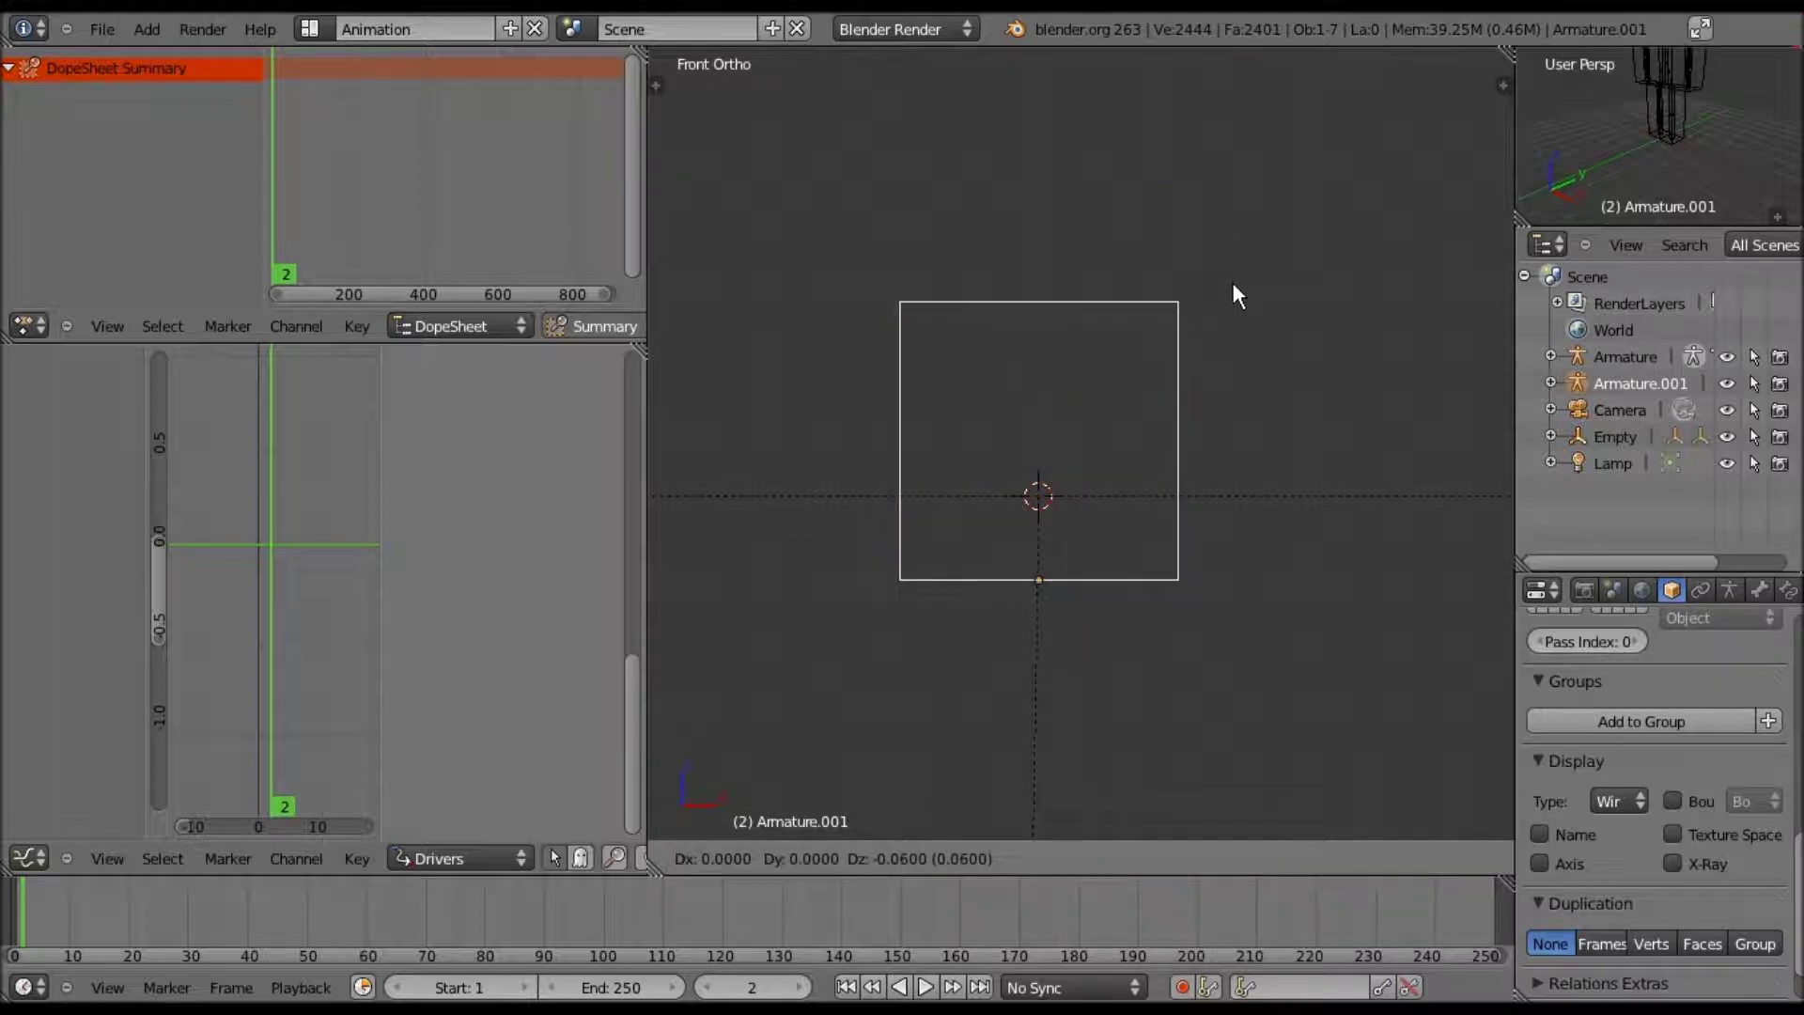
{"action": "left_click", "coordinate": [1232, 283]}
- Snap the small square armature and the large outer square empty to the grid
{"action": "scroll", "coordinate": [1233, 283], "scroll_direction": "up", "scroll_amount": 2}
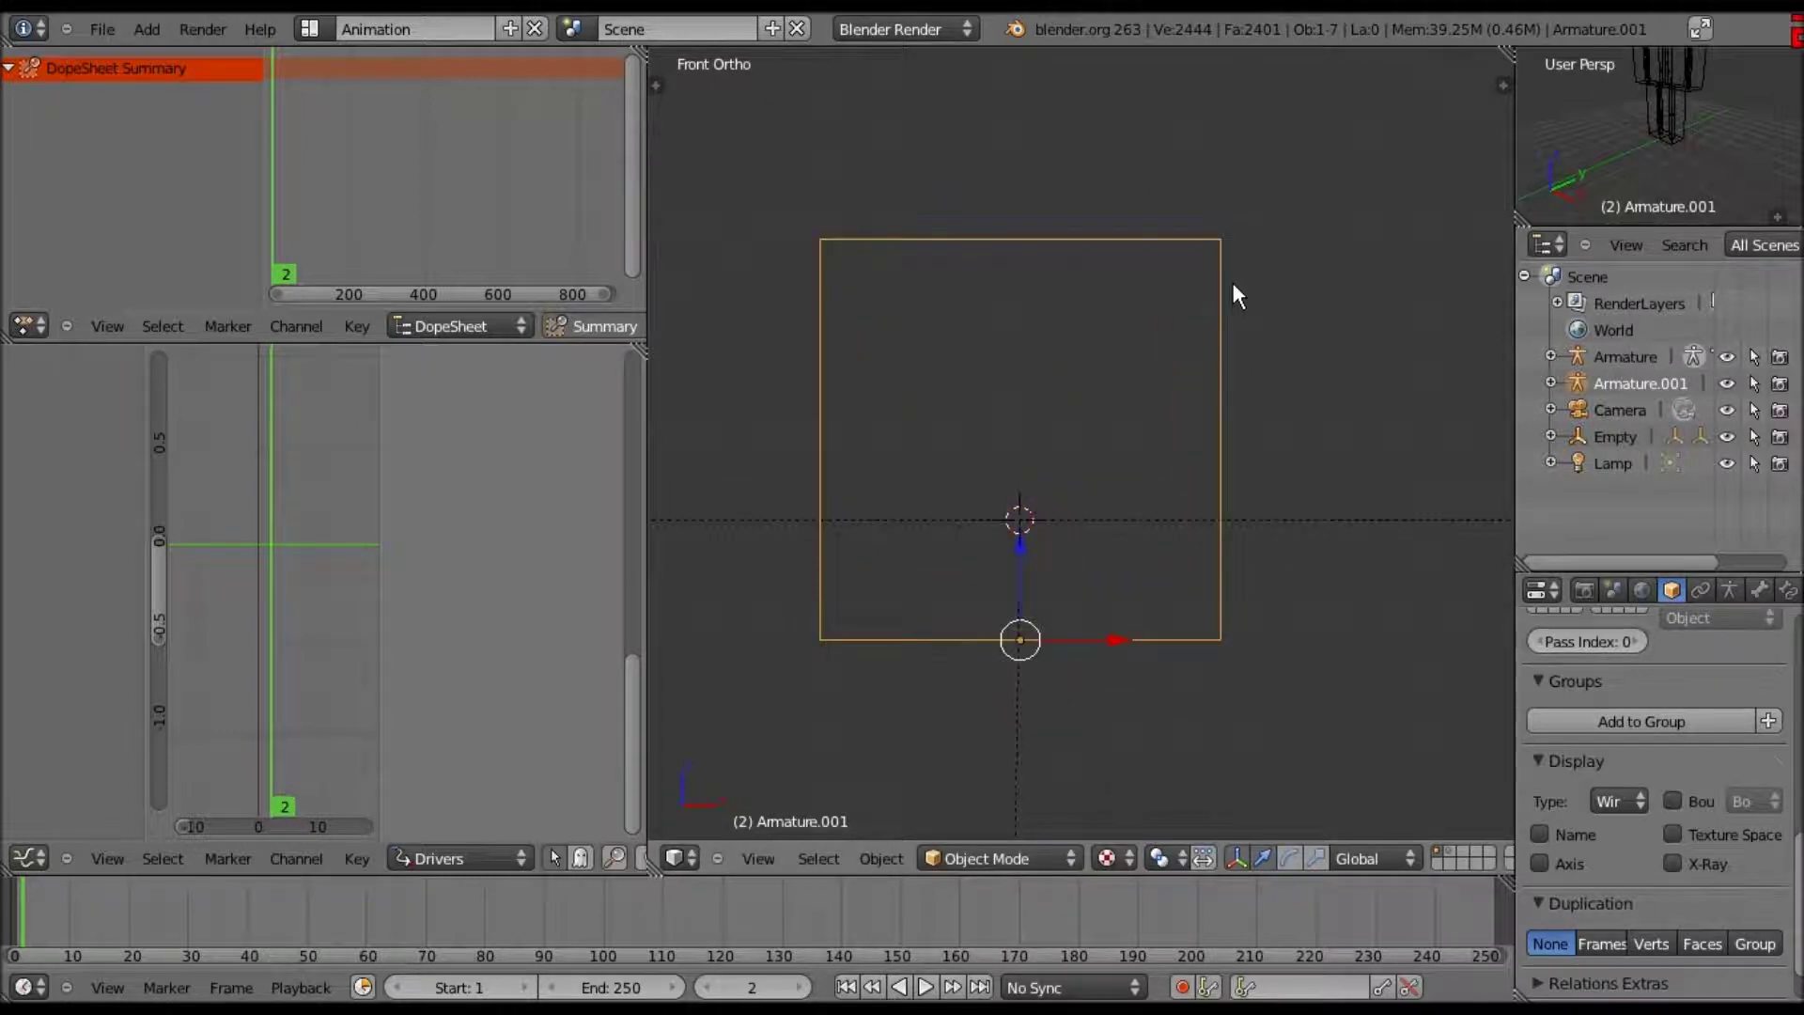
{"action": "key", "text": "shift+s"}
{"action": "left_click", "coordinate": [1259, 227]}
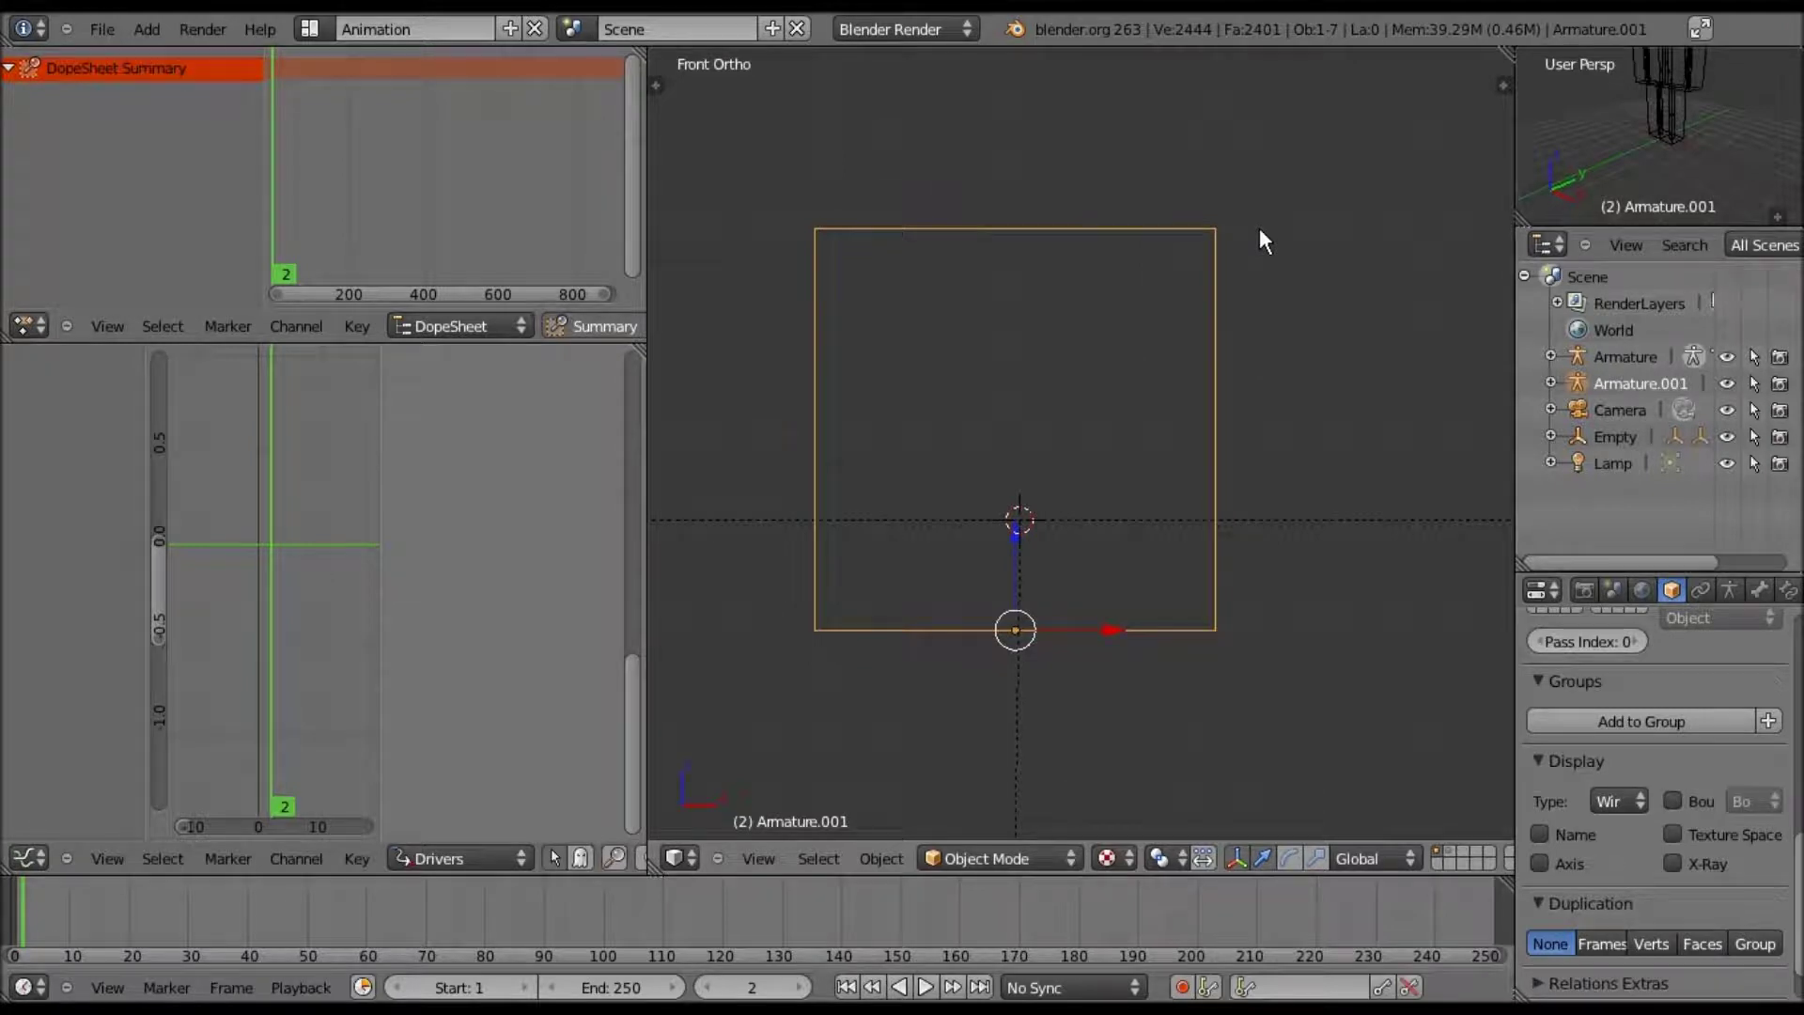
{"action": "scroll", "coordinate": [1259, 227], "scroll_direction": "down", "scroll_amount": 8}
{"action": "scroll", "coordinate": [1259, 222], "scroll_direction": "down", "scroll_amount": 7}
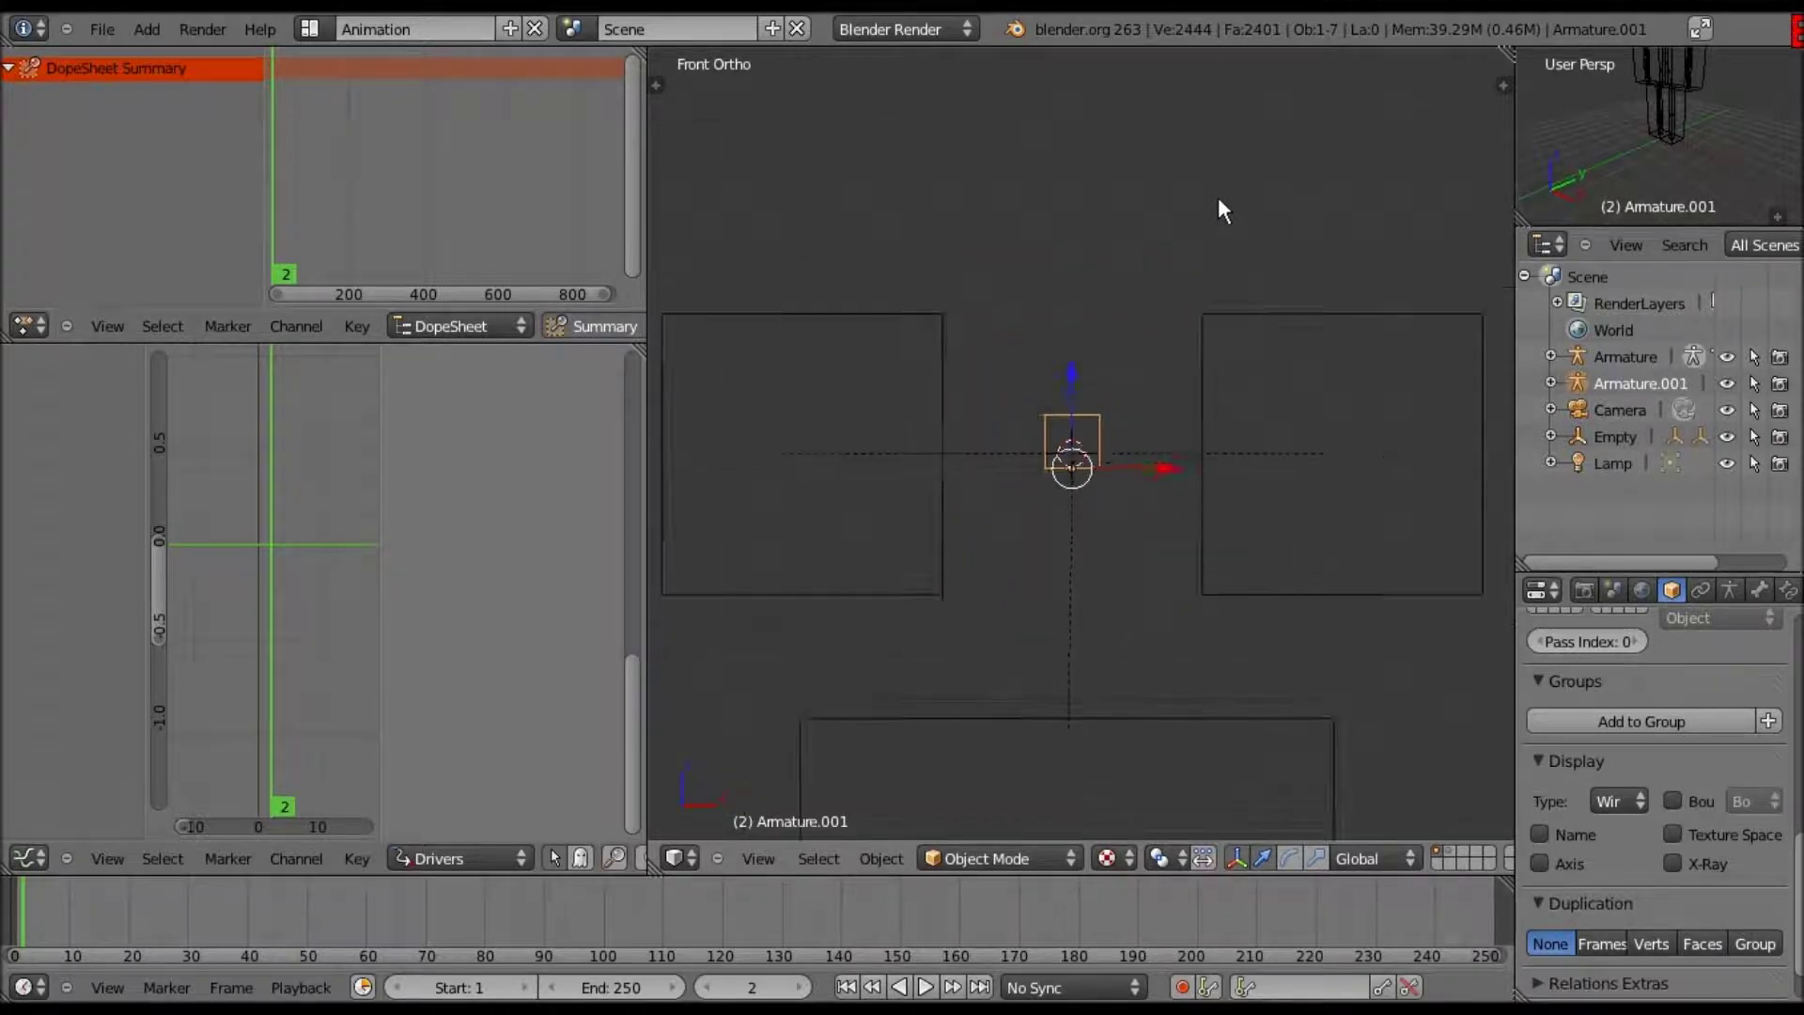
{"action": "right_click", "coordinate": [1139, 184]}
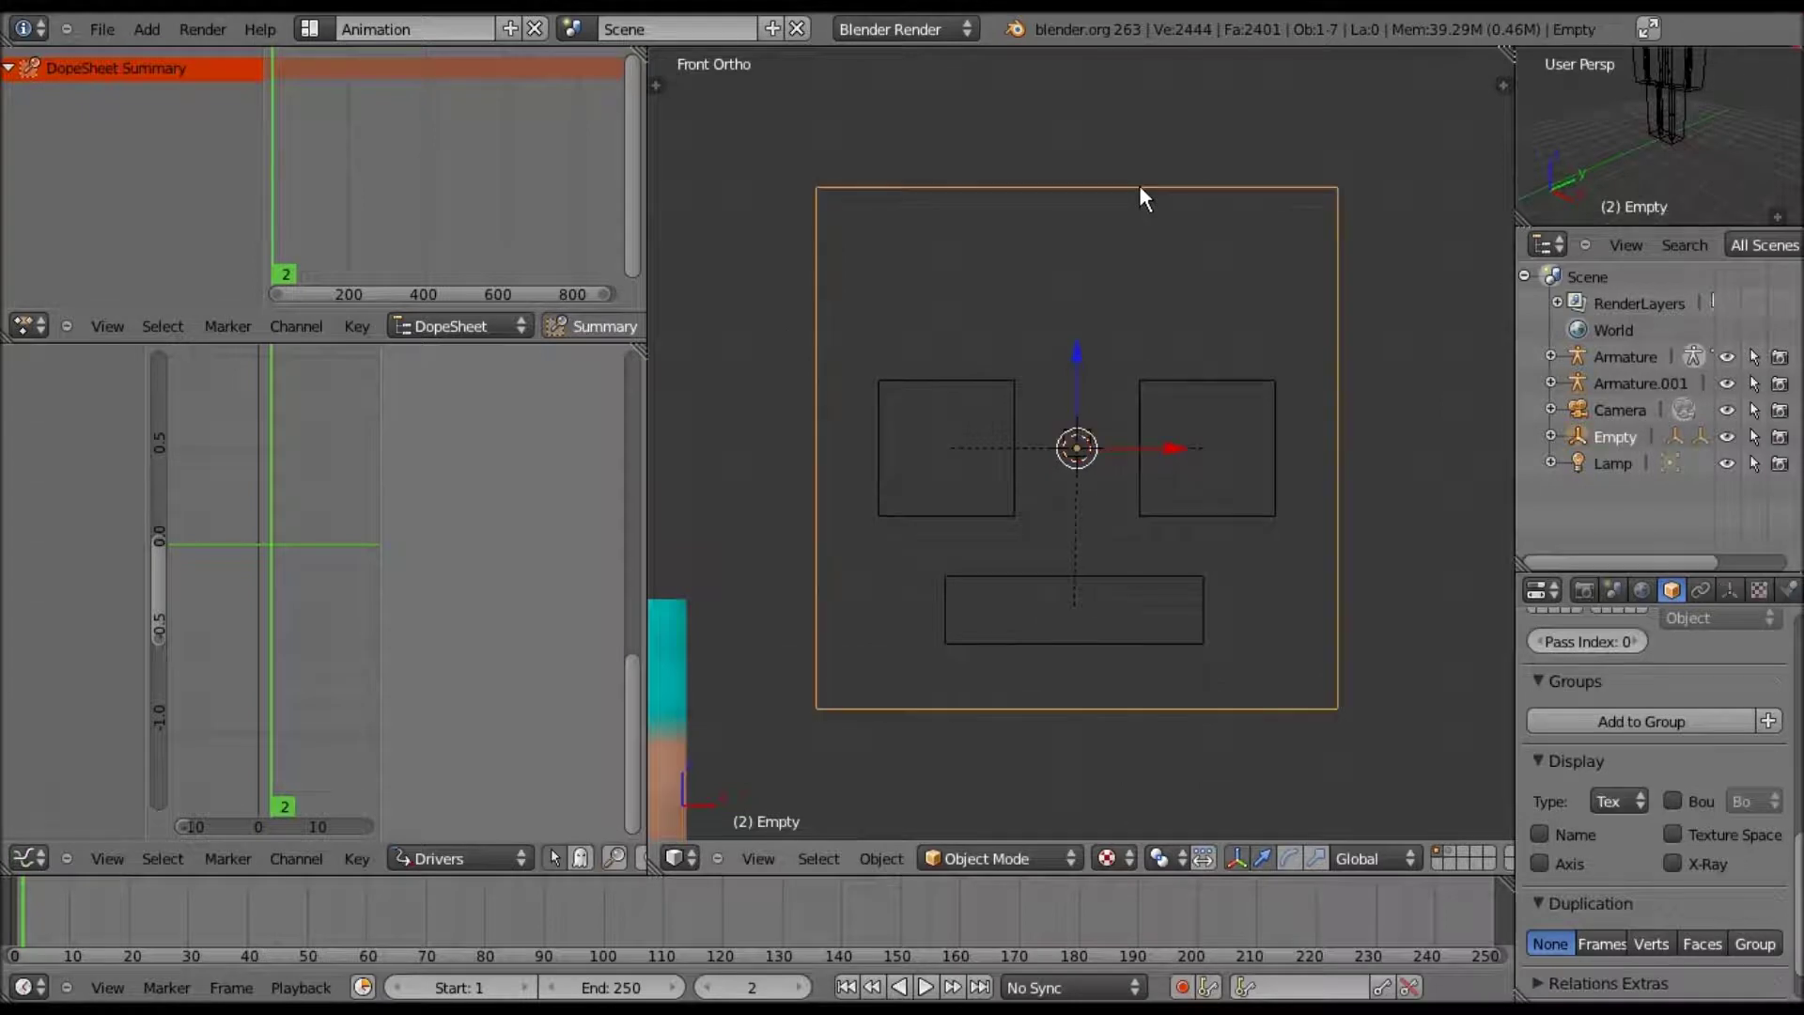
{"action": "key", "text": "shift+s"}
{"action": "left_click", "coordinate": [1138, 186]}
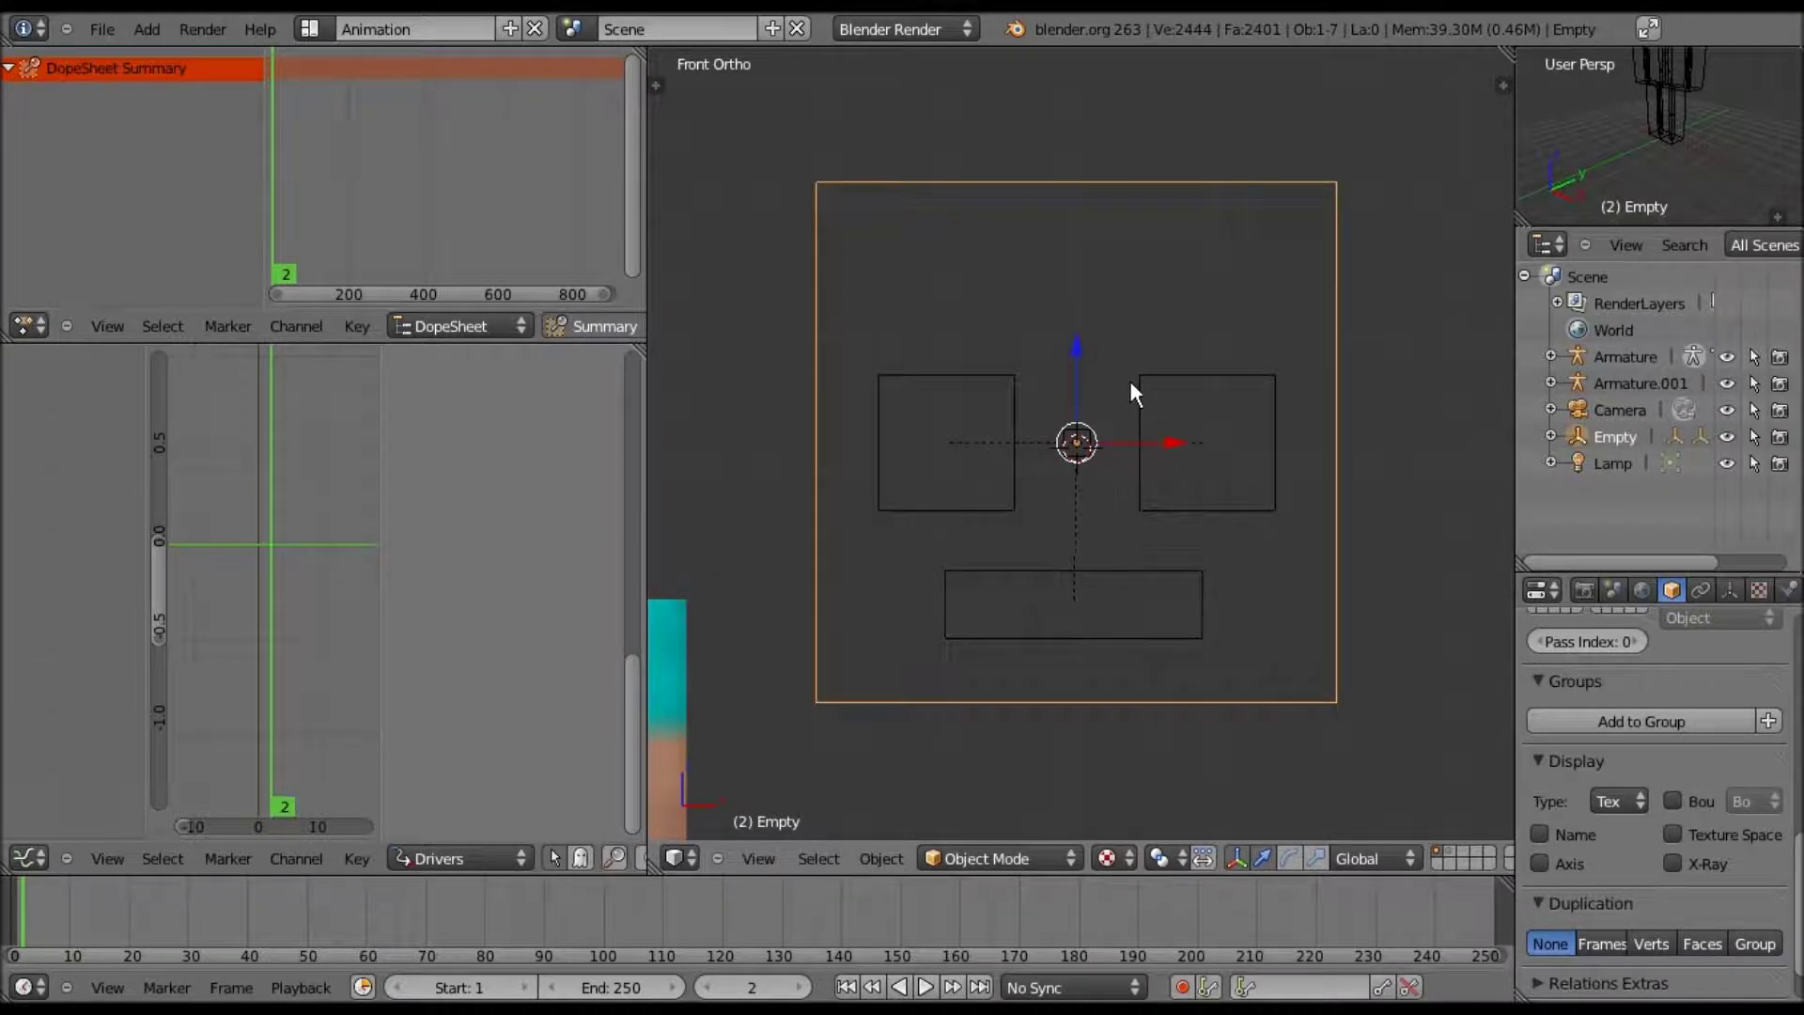
- Move the small square armature into the lower-left corner area of the eye square nearest the character
{"action": "scroll", "coordinate": [1129, 380], "scroll_direction": "up", "scroll_amount": 6}
{"action": "right_click", "coordinate": [1140, 390]}
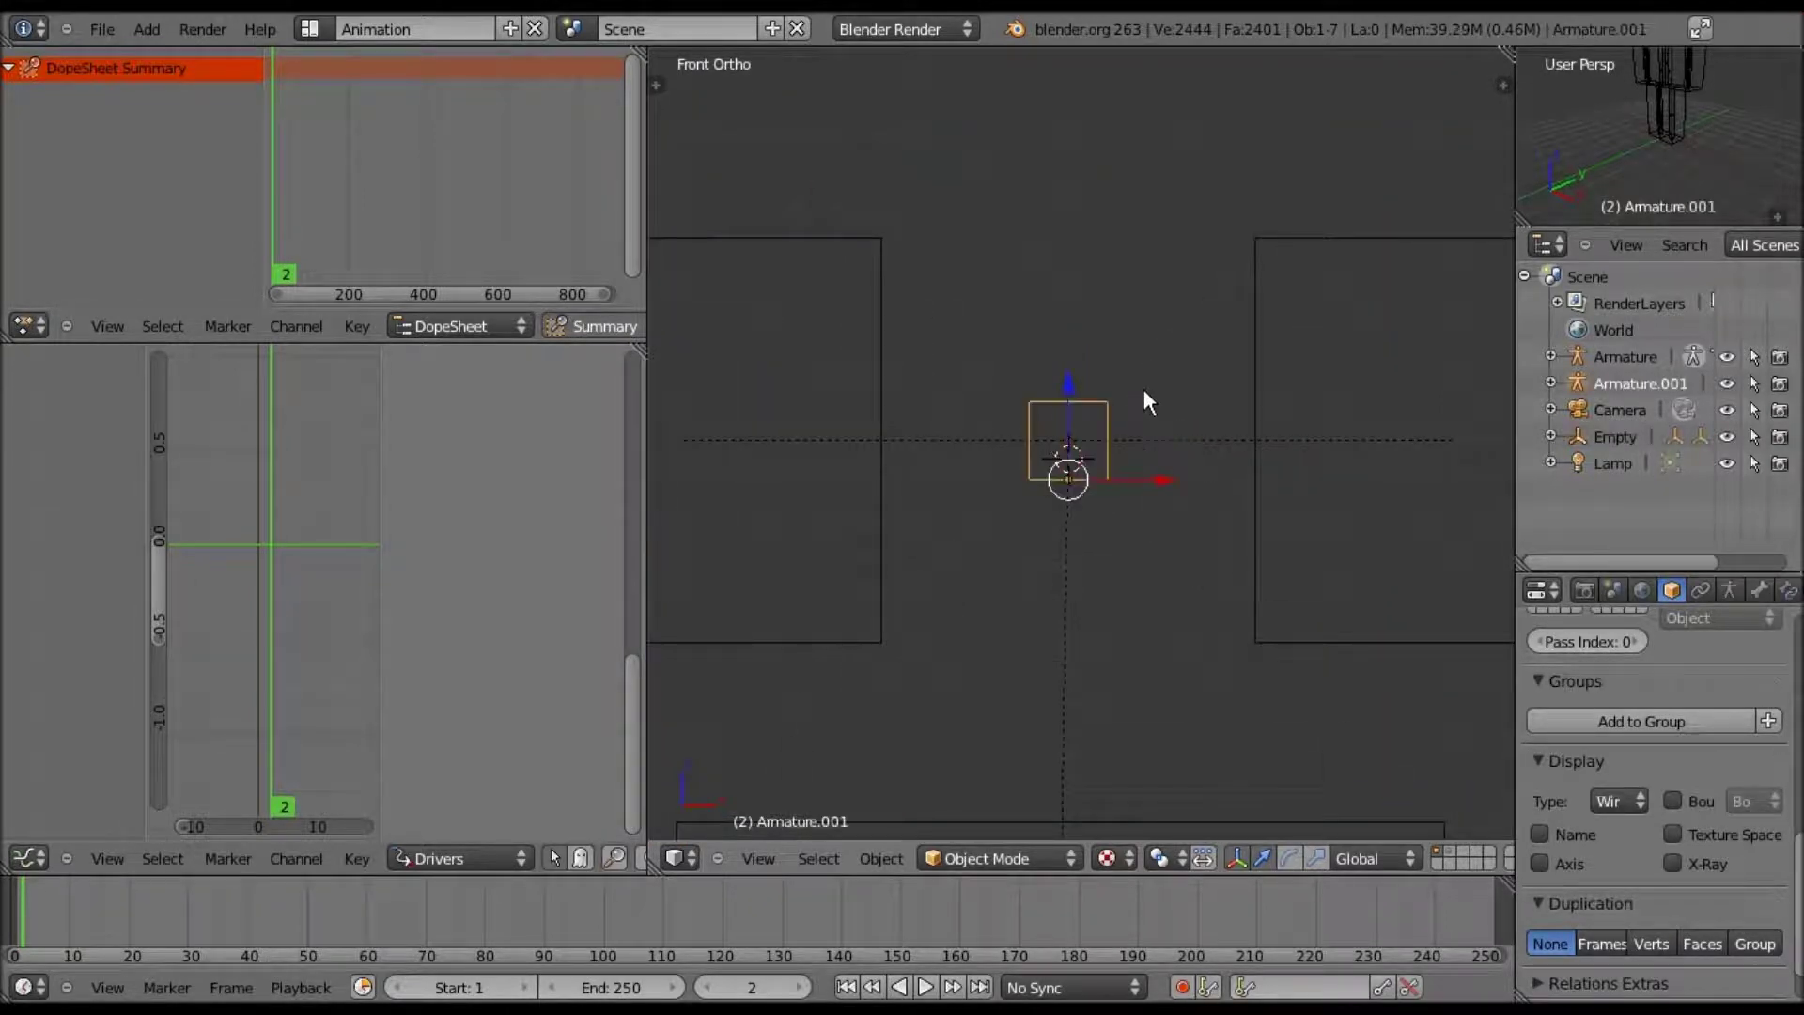
{"action": "scroll", "coordinate": [1142, 389], "scroll_direction": "down", "scroll_amount": 4}
{"action": "key", "text": "g"}
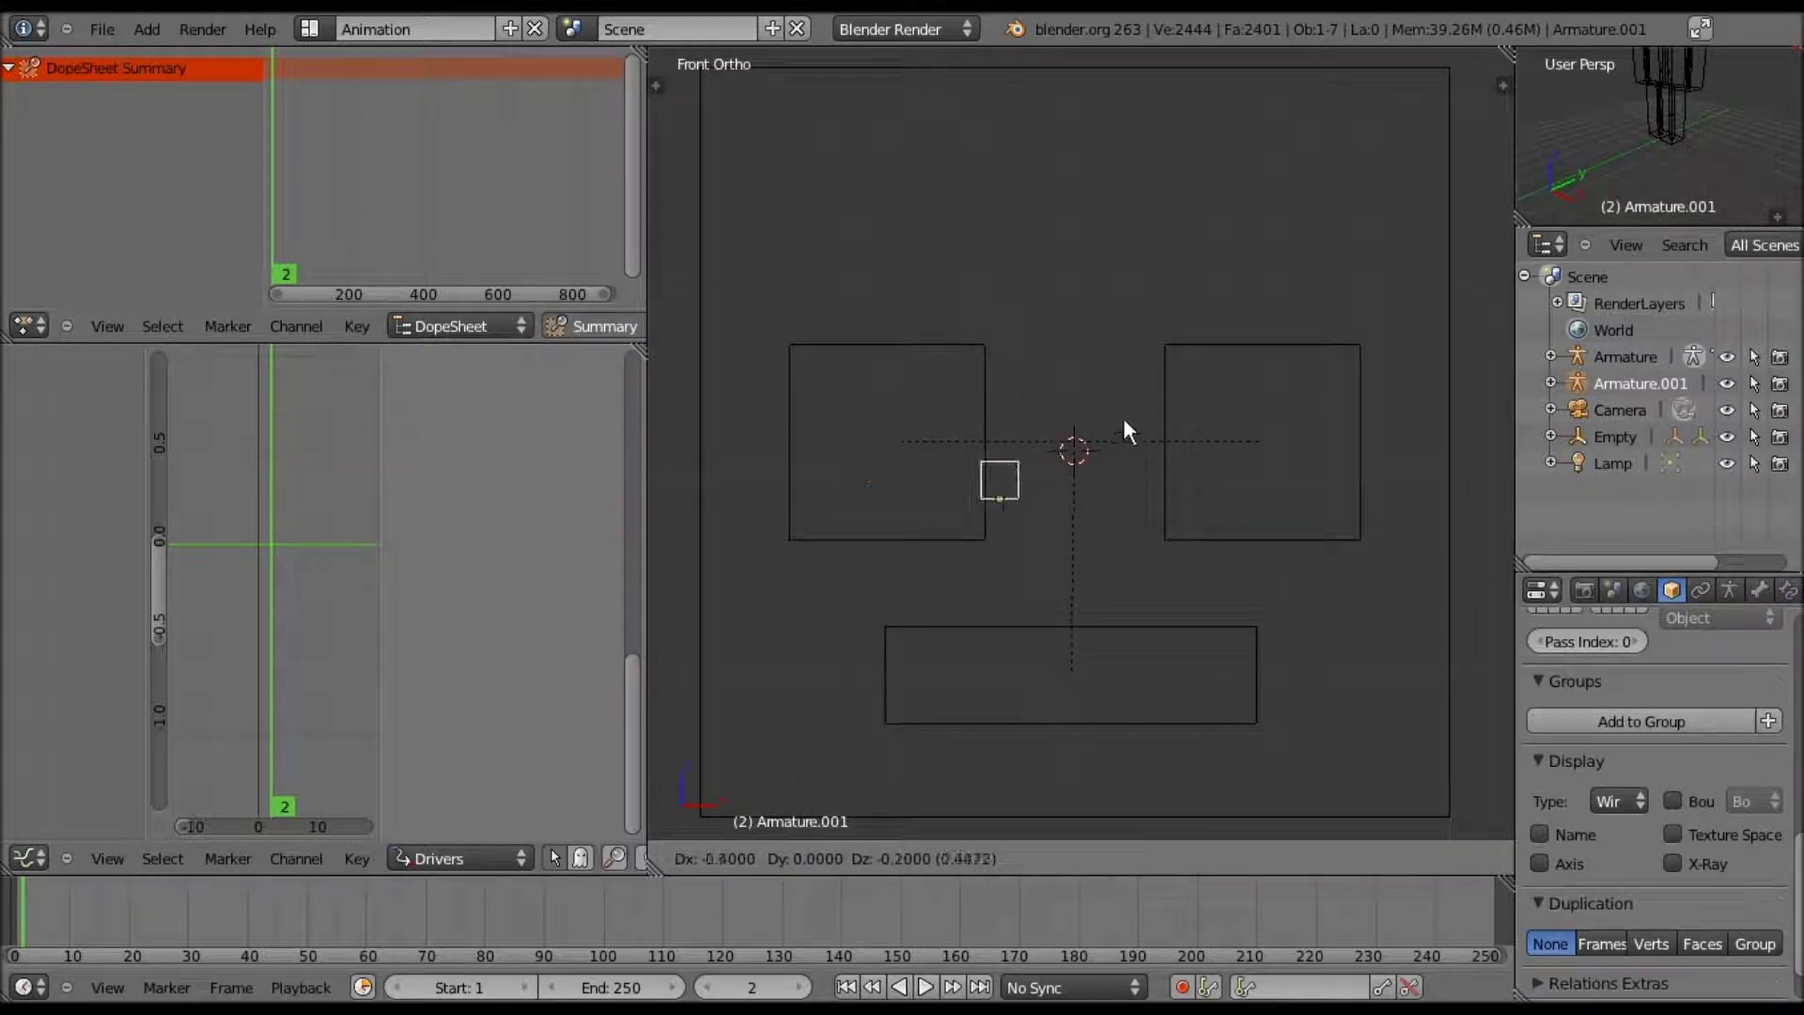
{"action": "right_click", "coordinate": [875, 431]}
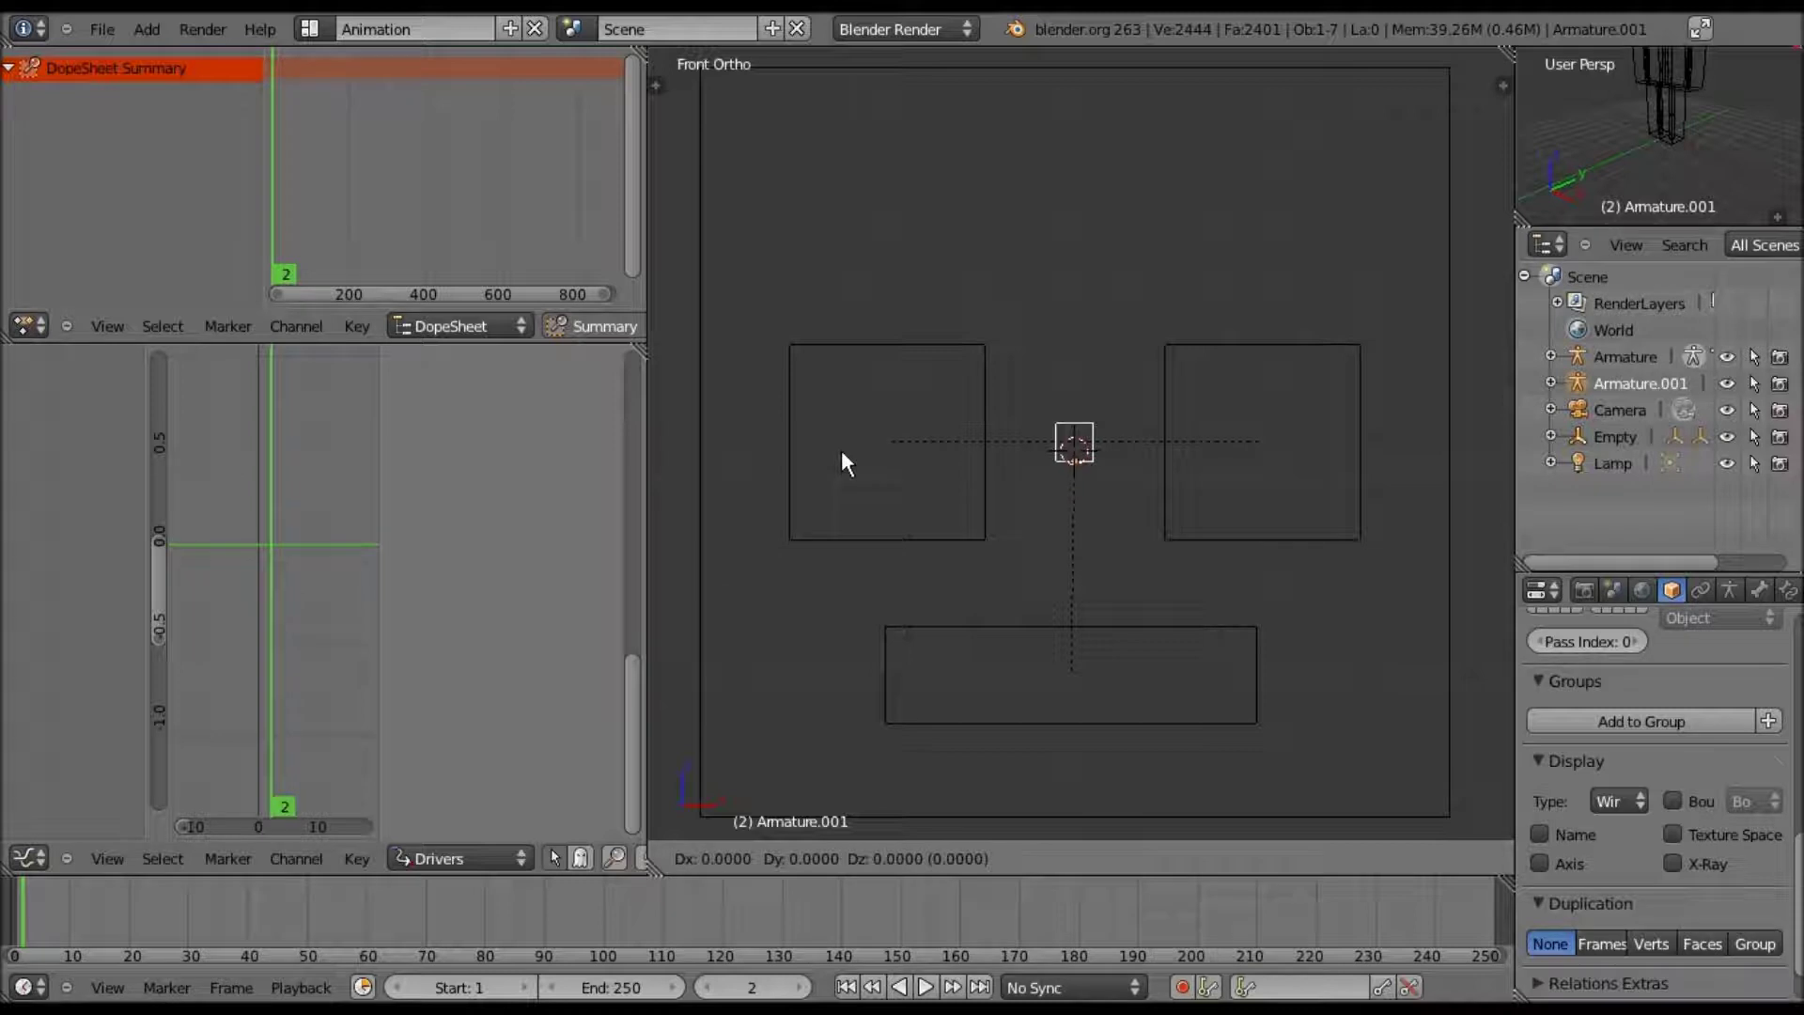
{"action": "left_click", "coordinate": [1074, 362]}
- Nudge the small square armature so its edges sit flush with the lower-left corner of that eye square
{"action": "middle_click_drag", "start_coordinate": [1006, 414], "coordinate": [1211, 318], "text": "shift"}
{"action": "scroll", "coordinate": [1137, 348], "scroll_direction": "up", "scroll_amount": 1}
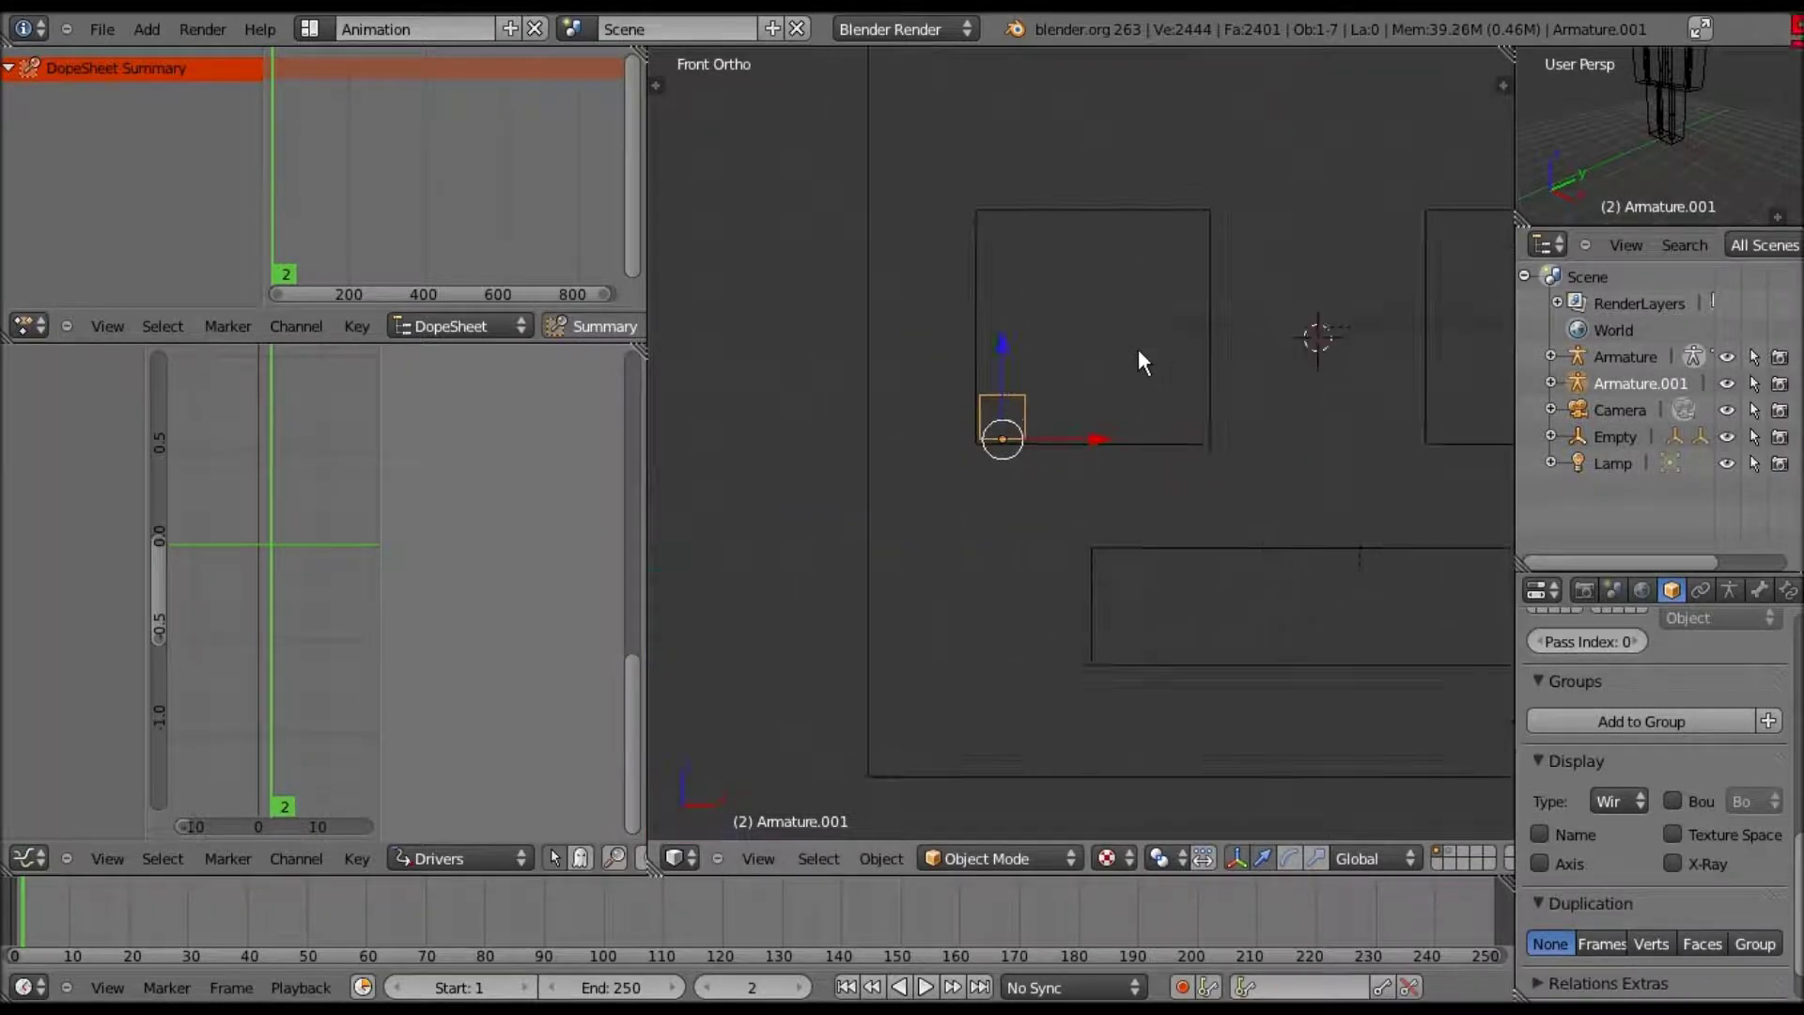
{"action": "scroll", "coordinate": [1137, 360], "scroll_direction": "up", "scroll_amount": 7}
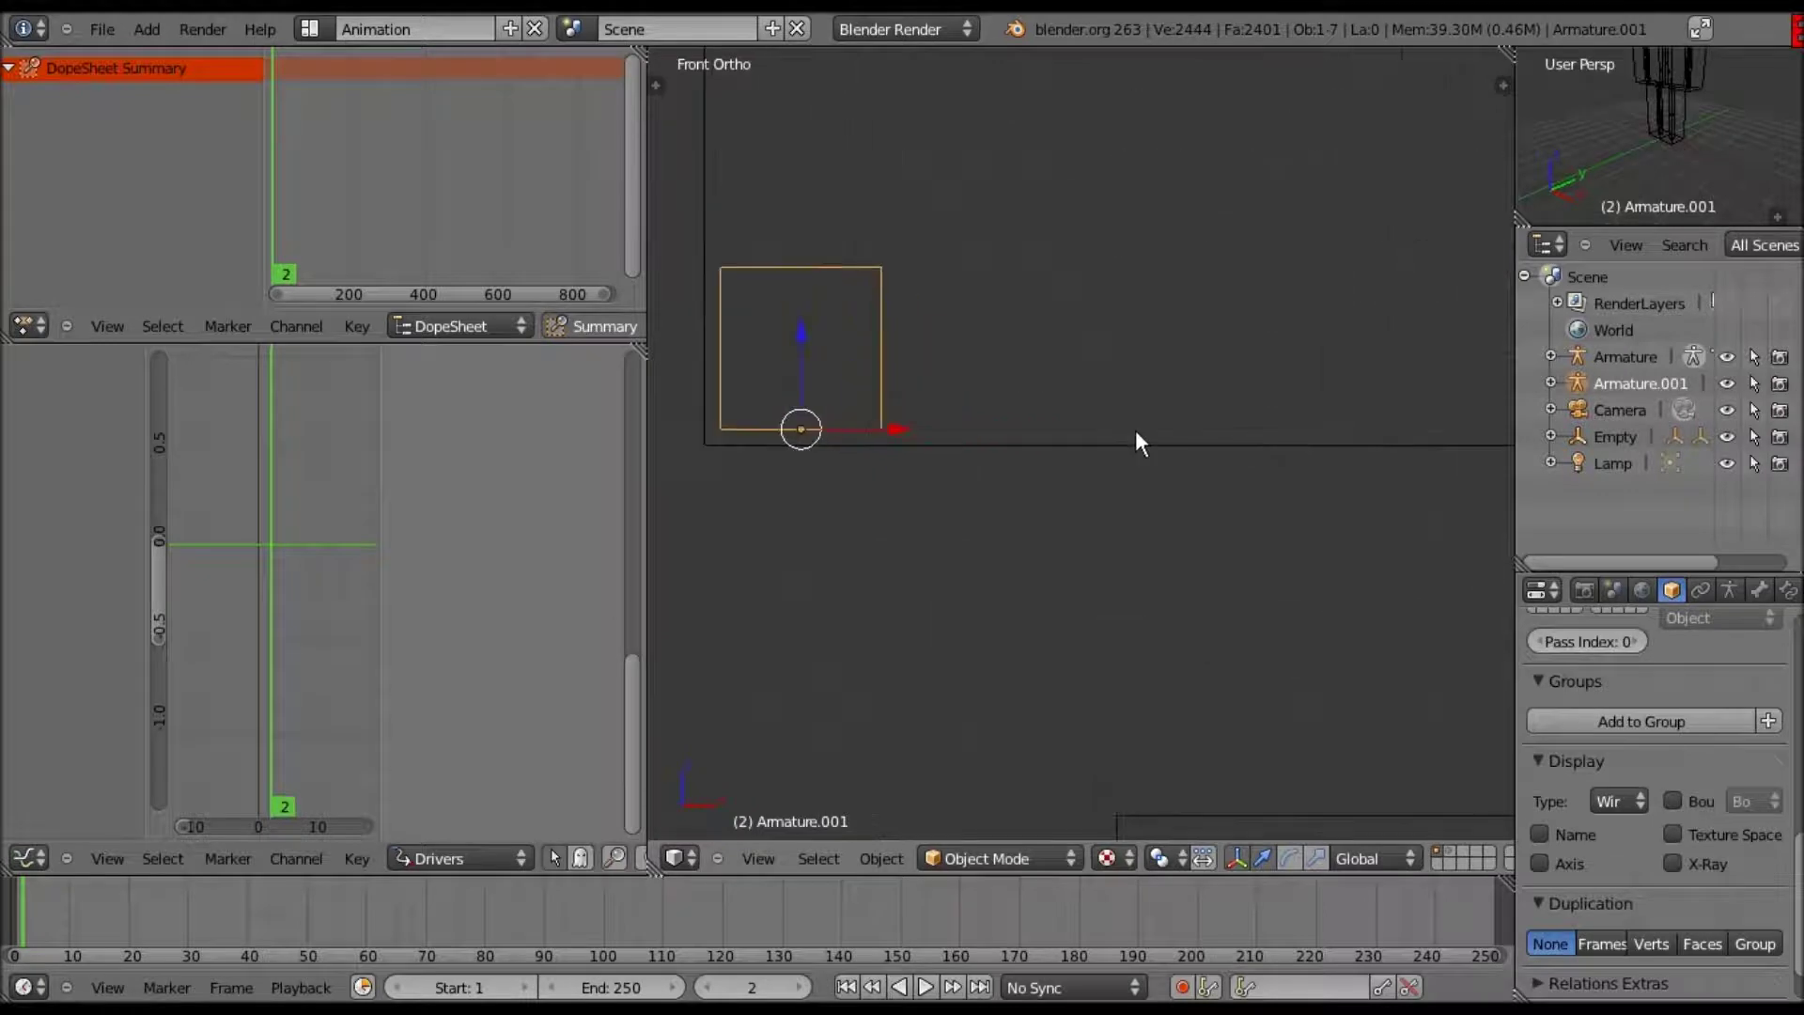
{"action": "middle_click_drag", "start_coordinate": [1135, 431], "coordinate": [1371, 516], "text": "shift"}
{"action": "scroll", "coordinate": [1131, 401], "scroll_direction": "up", "scroll_amount": 4}
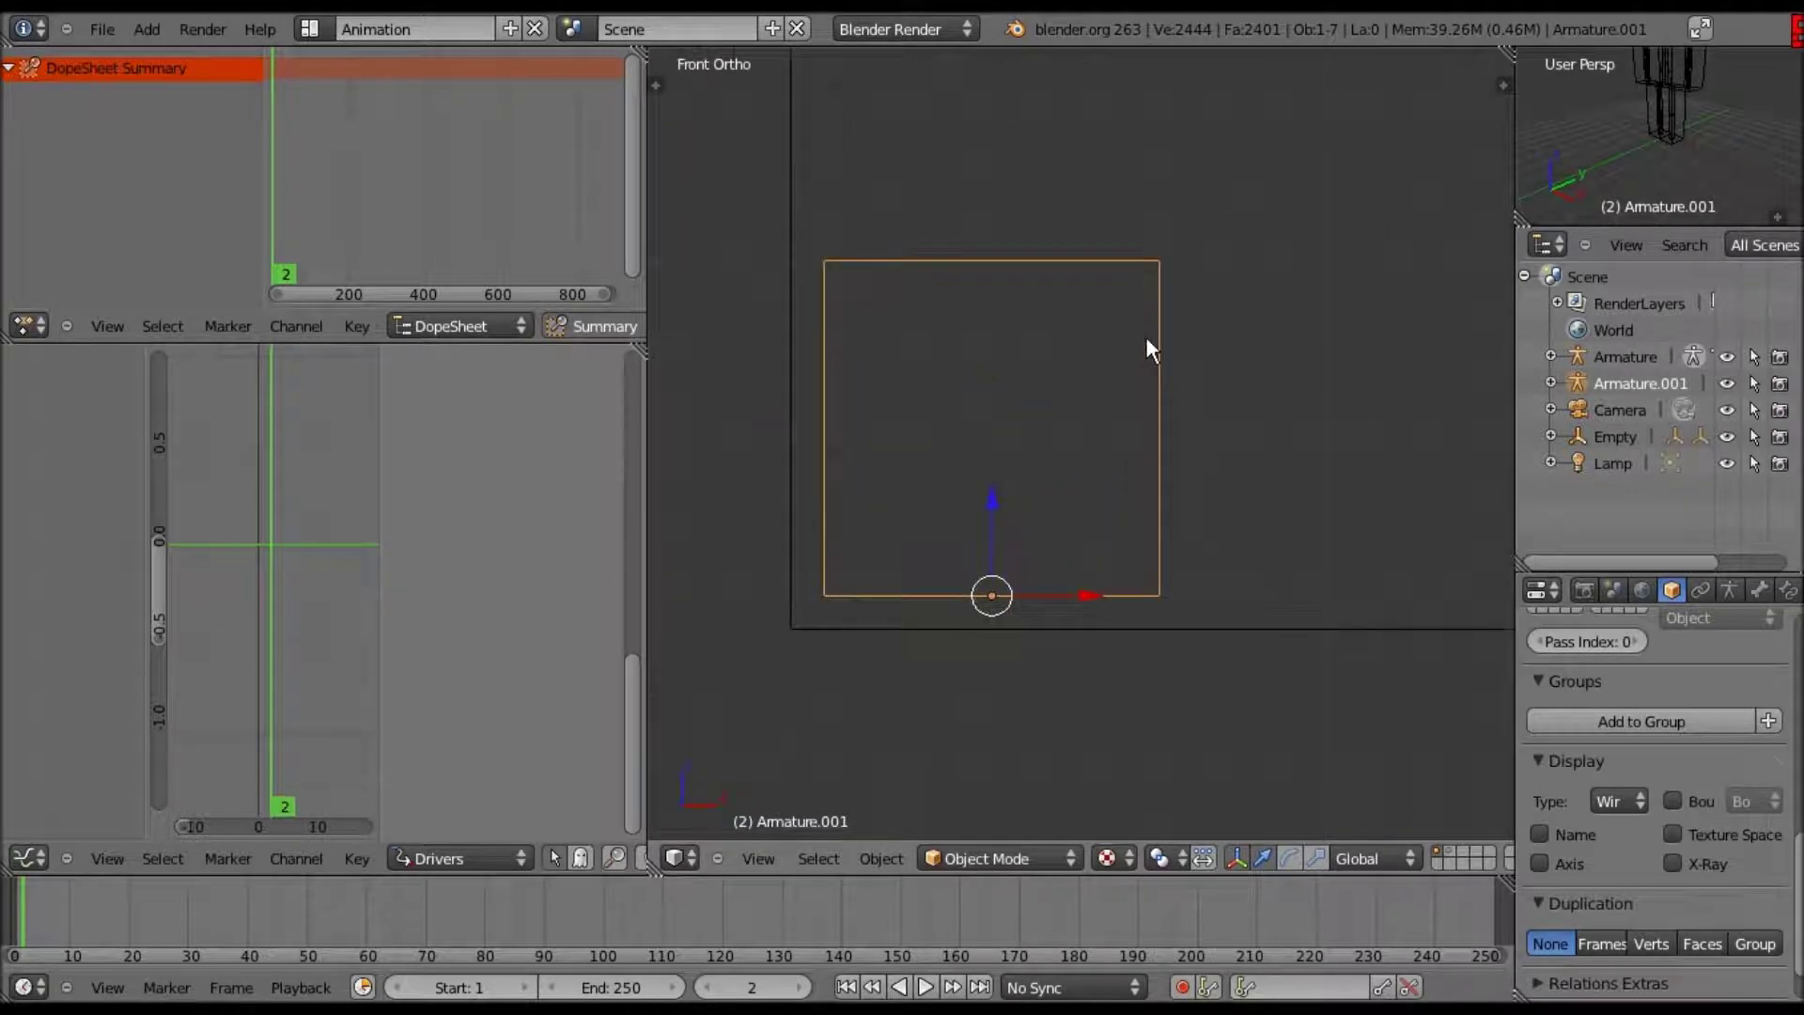
{"action": "scroll", "coordinate": [1137, 343], "scroll_direction": "up", "scroll_amount": 1}
{"action": "key", "text": "g"}
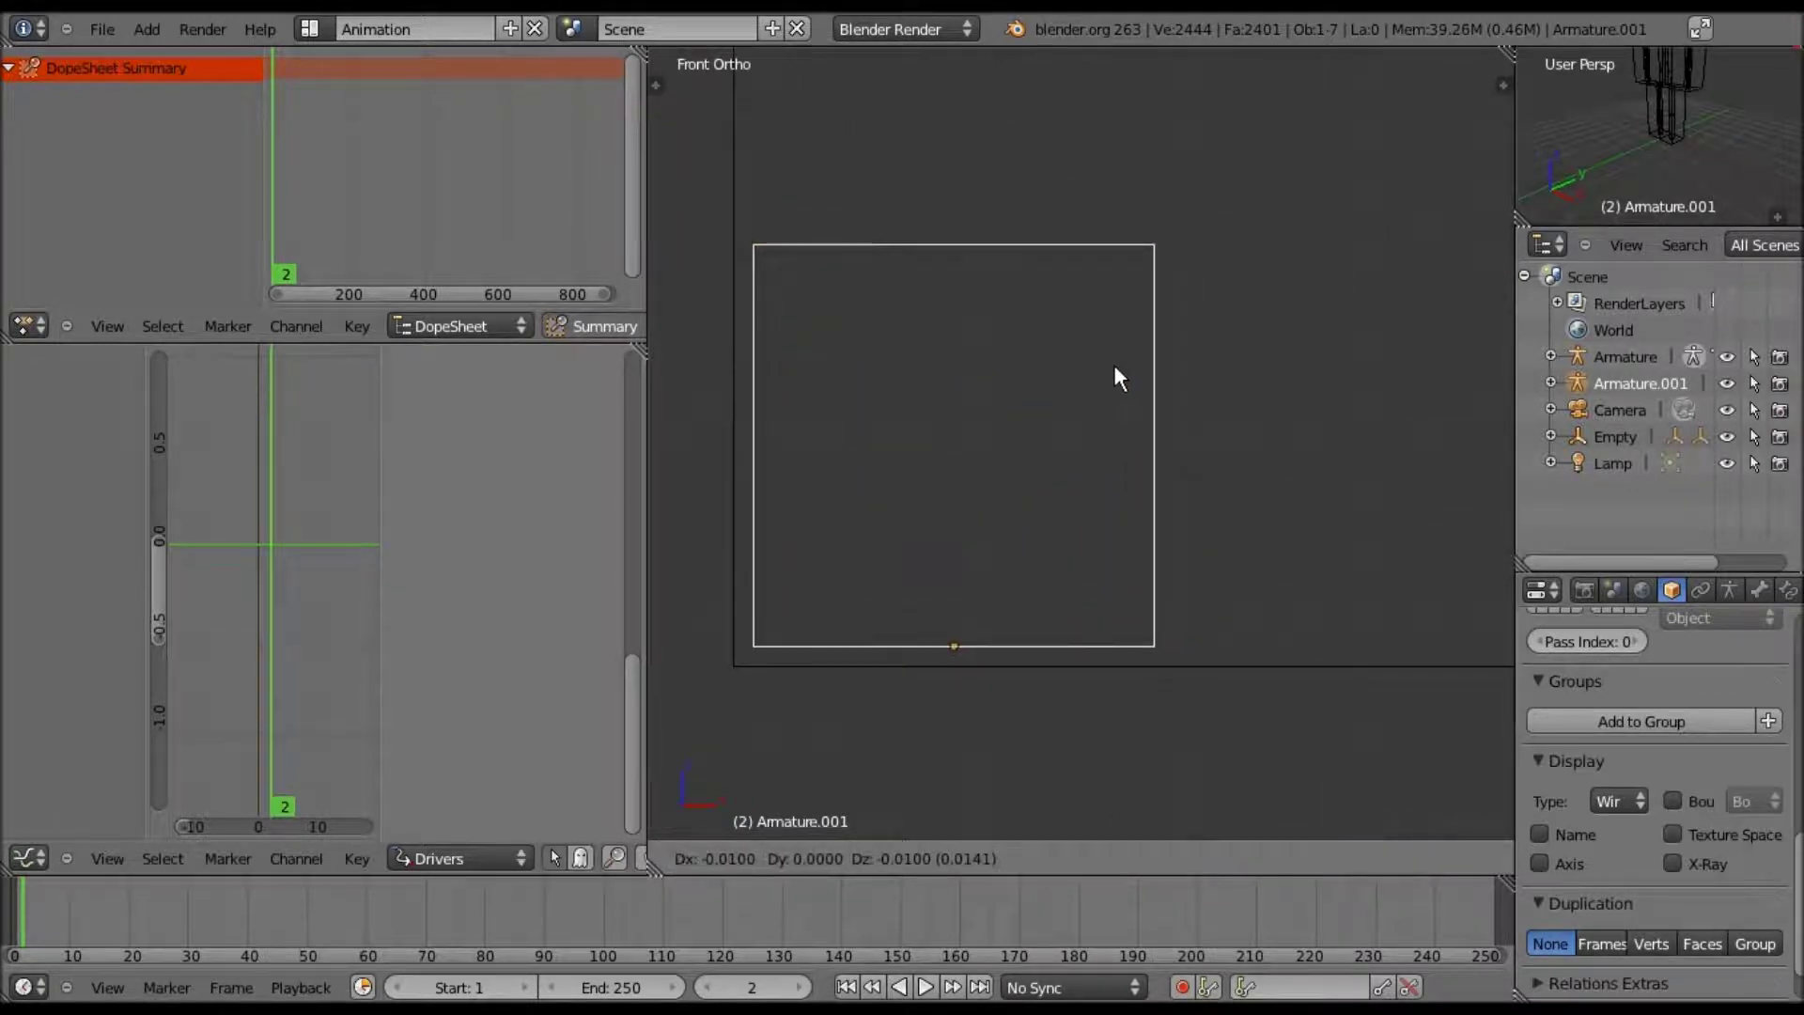
{"action": "left_click", "coordinate": [1113, 353]}
{"action": "scroll", "coordinate": [1118, 352], "scroll_direction": "down", "scroll_amount": 6}
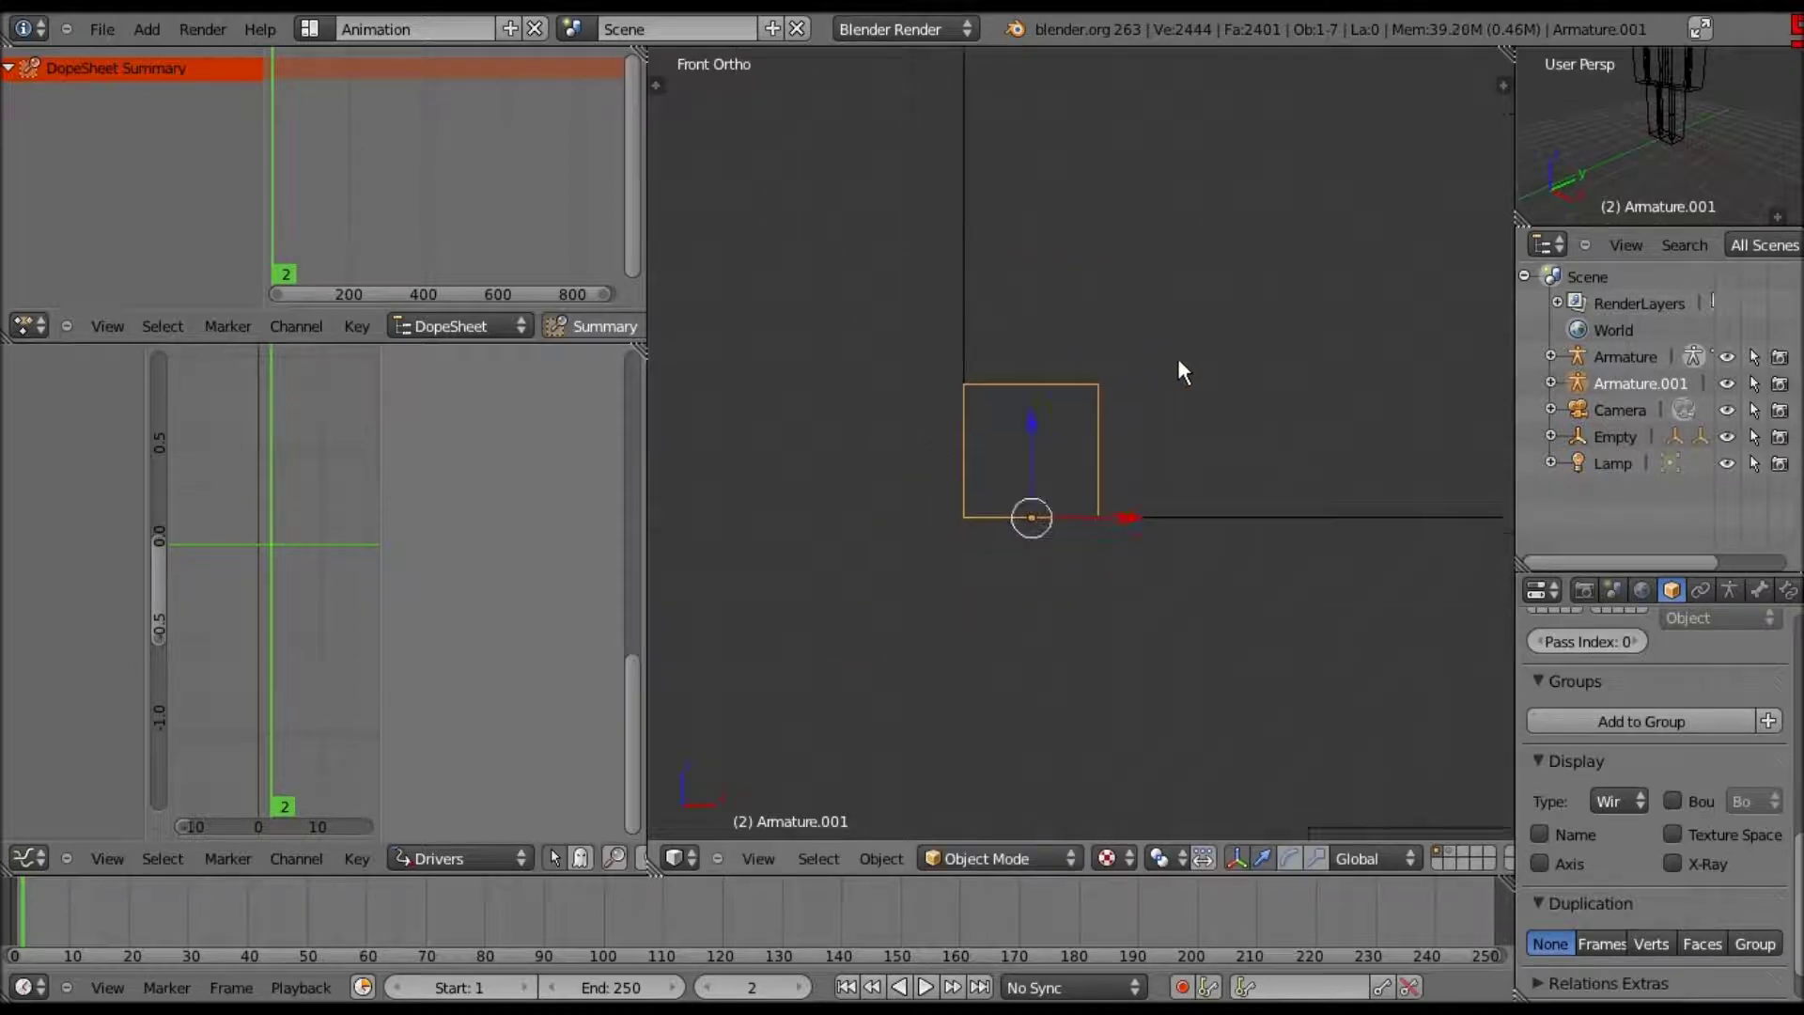
{"action": "scroll", "coordinate": [1180, 371], "scroll_direction": "down", "scroll_amount": 8}
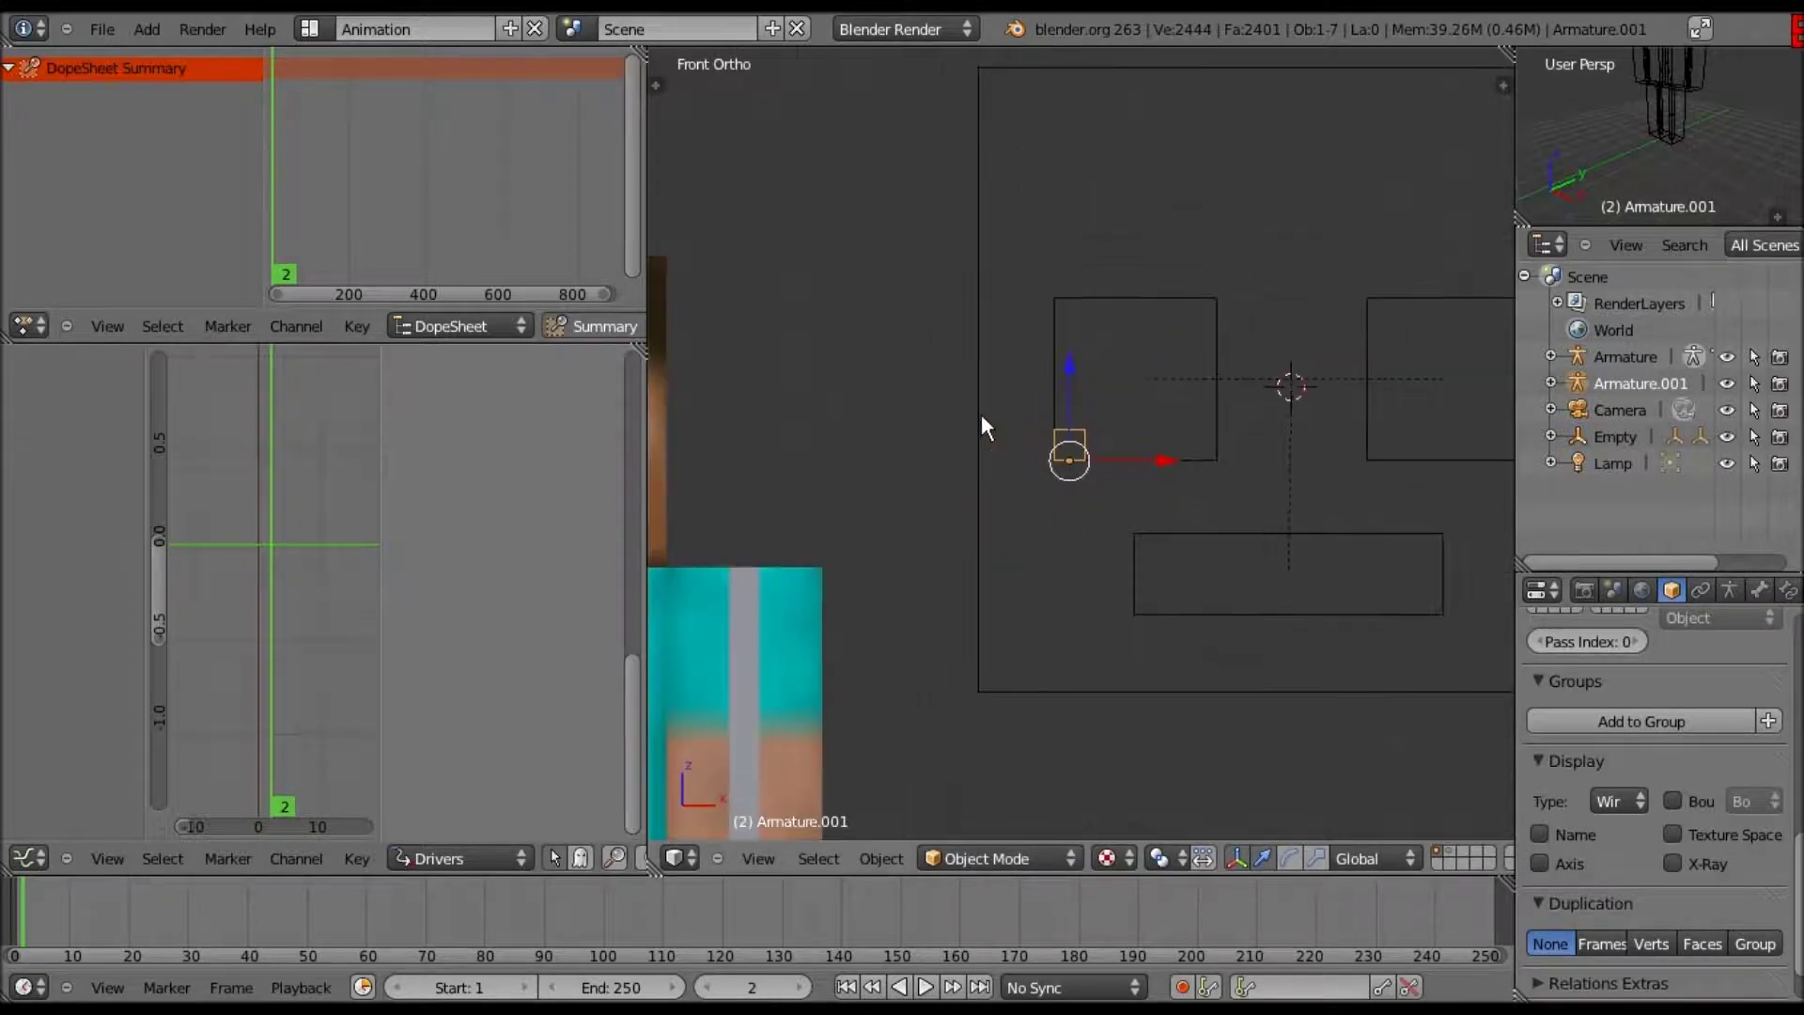
{"action": "middle_click_drag", "start_coordinate": [981, 414], "coordinate": [744, 376], "text": "shift"}
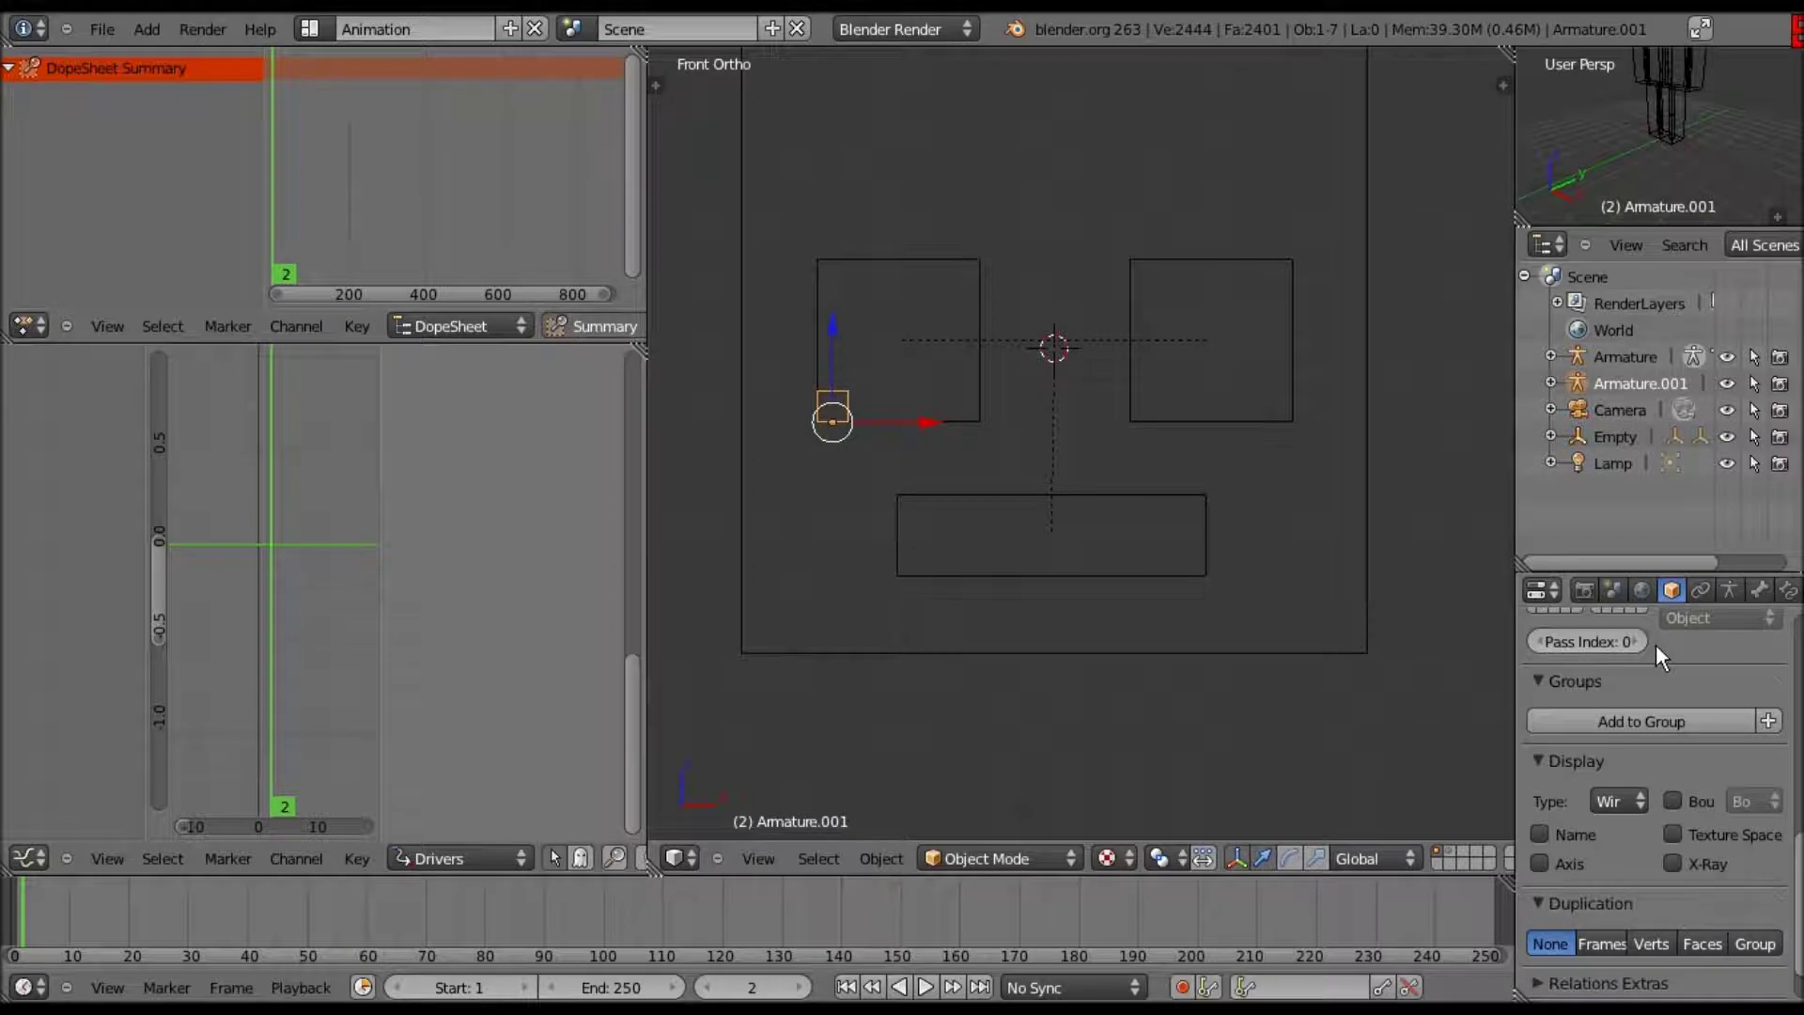
- Rename the small square armature object as Right_Pupil_Control
{"action": "scroll", "coordinate": [1655, 644], "scroll_direction": "up", "scroll_amount": 10}
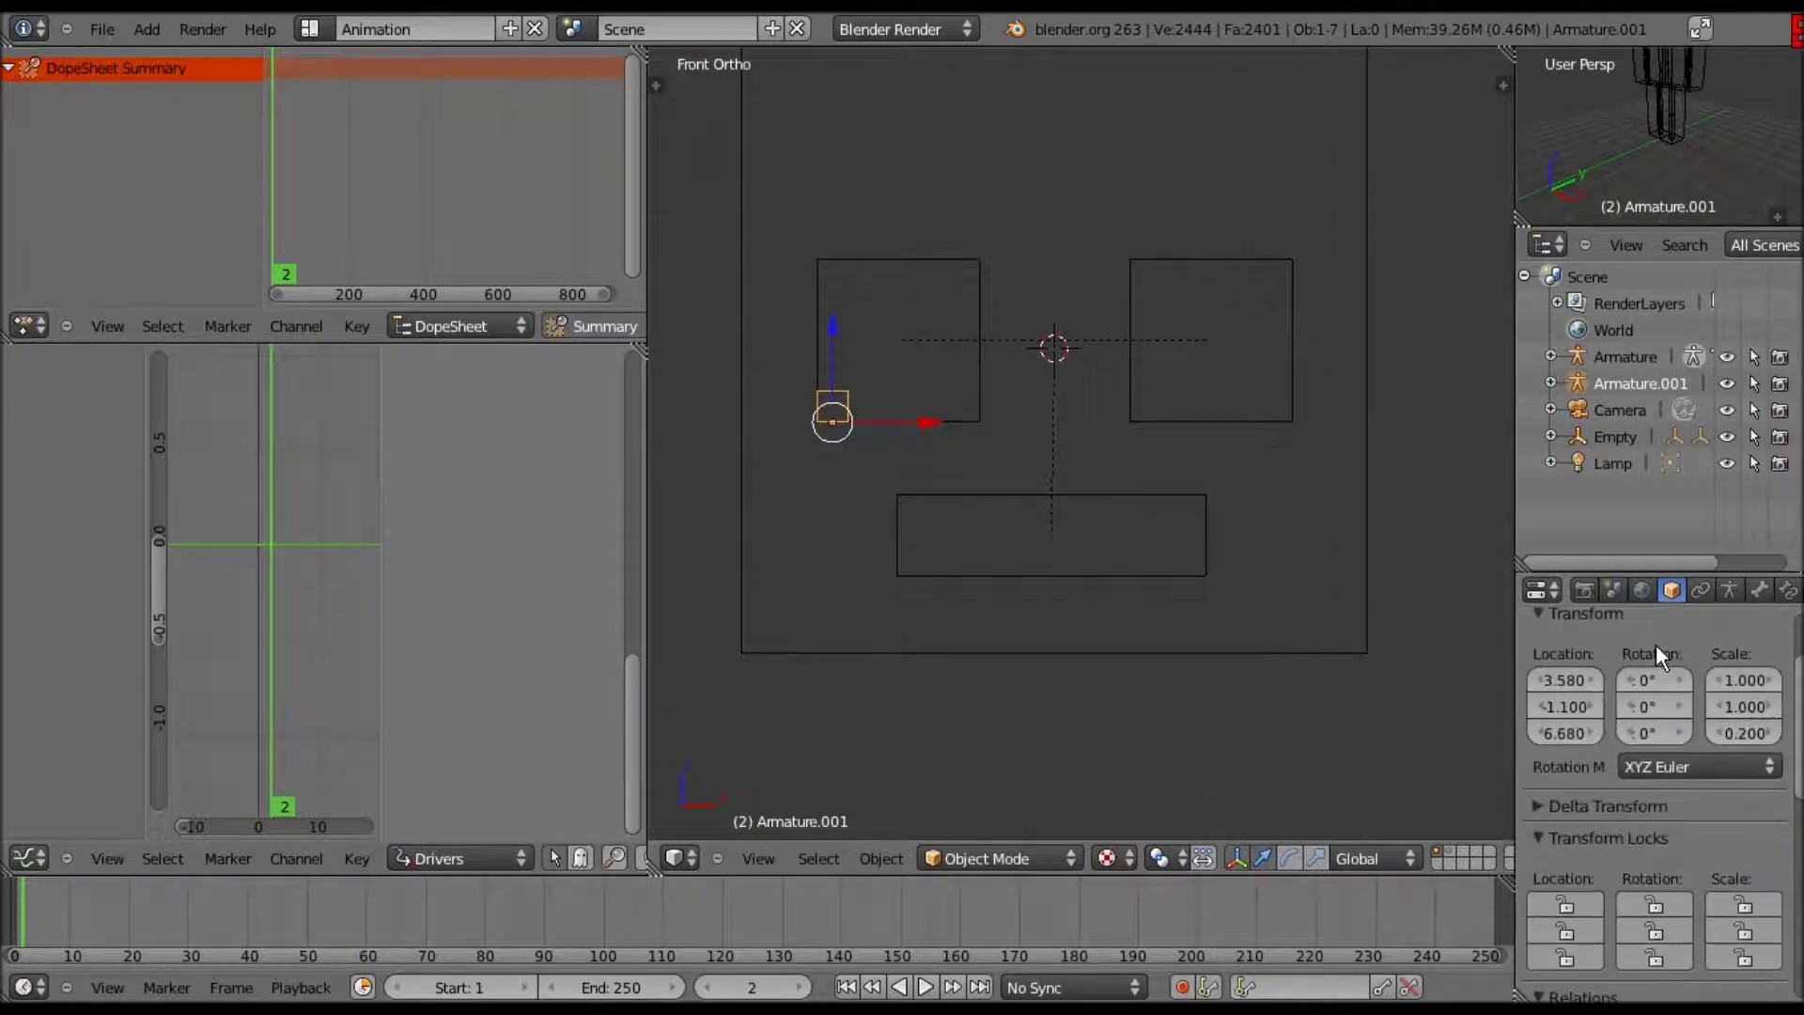
{"action": "scroll", "coordinate": [1655, 645], "scroll_direction": "up", "scroll_amount": 3}
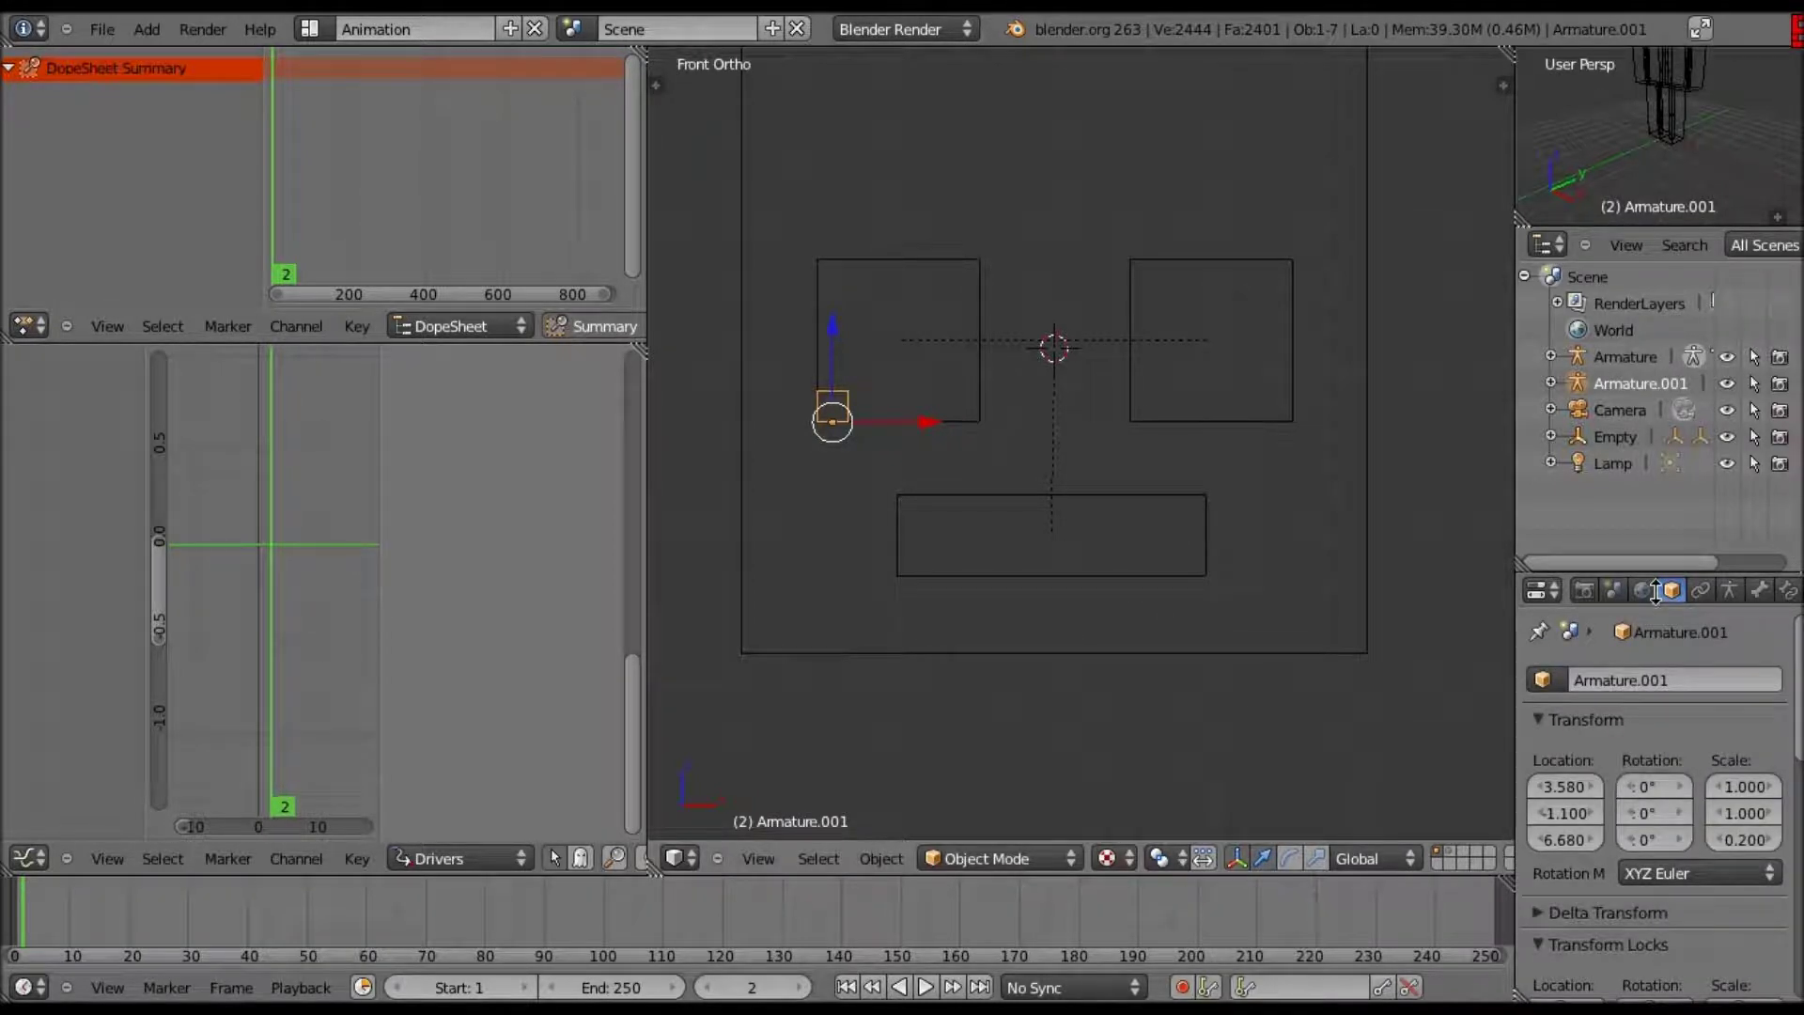
{"action": "left_click", "coordinate": [1542, 590]}
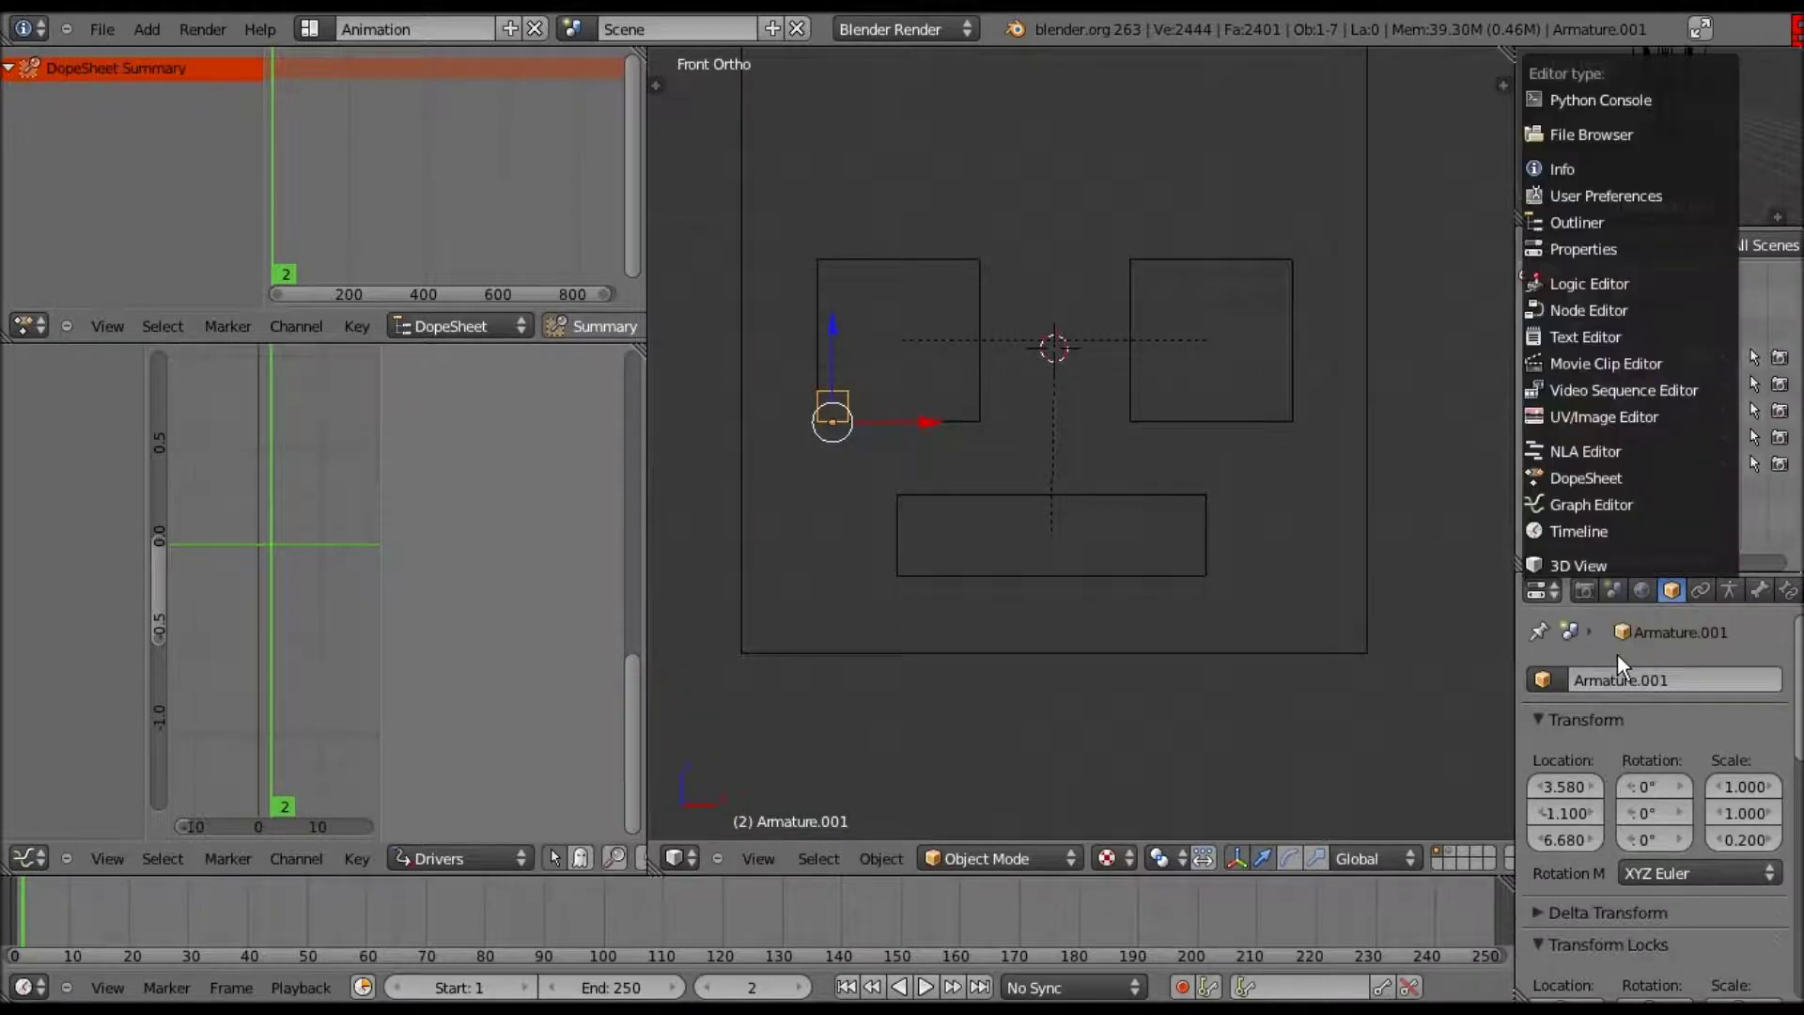
{"action": "left_click", "coordinate": [1620, 680]}
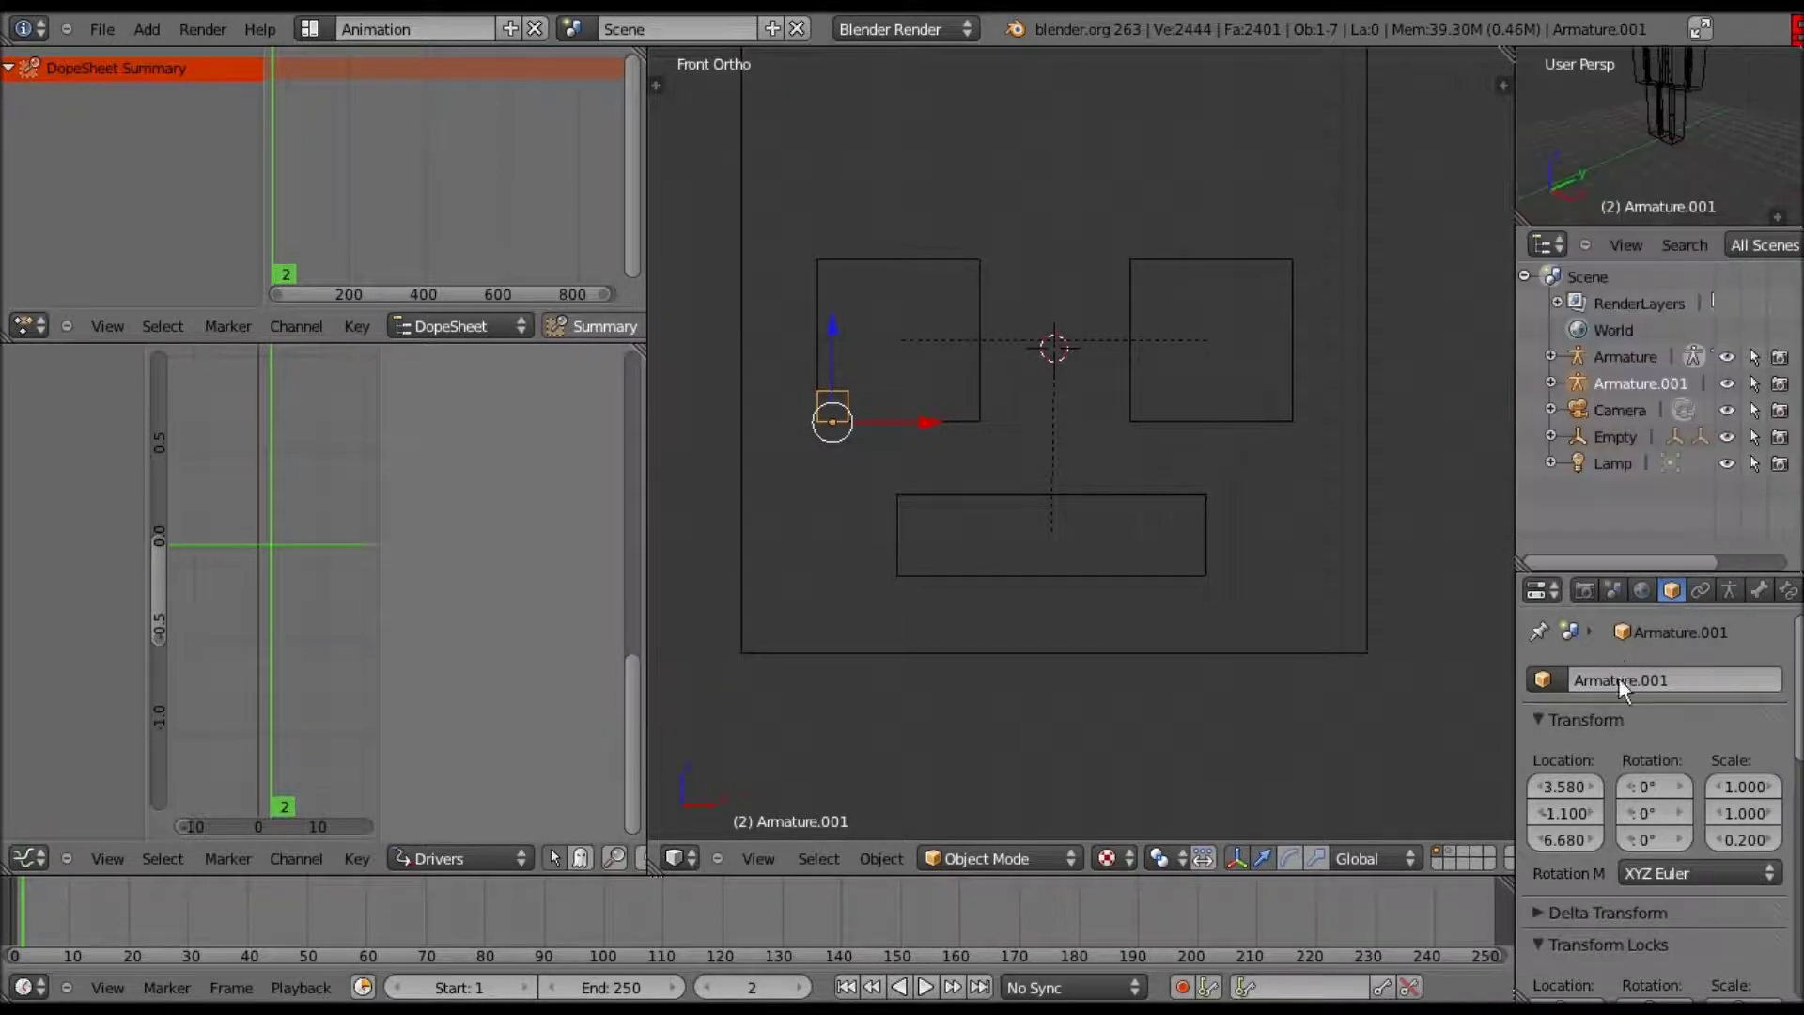
{"action": "left_click", "coordinate": [1698, 679]}
{"action": "type", "text": "Right Pa"}
{"action": "key", "text": "BackSpace"}
{"action": "key", "text": "BackSpace"}
{"action": "key", "text": "BackSpace"}
{"action": "key", "text": "BackSpace"}
{"action": "type", "text": "t"}
{"action": "type", "text": "Pupil_"}
{"action": "key", "text": "shift+BackSpace"}
{"action": "type", "text": "R"}
{"action": "key", "text": "BackSpace"}
{"action": "type", "text": "Right_"}
{"action": "key", "text": "BackSpace"}
{"action": "type", "text": "Pupil_Control"}
{"action": "key", "text": "Return"}
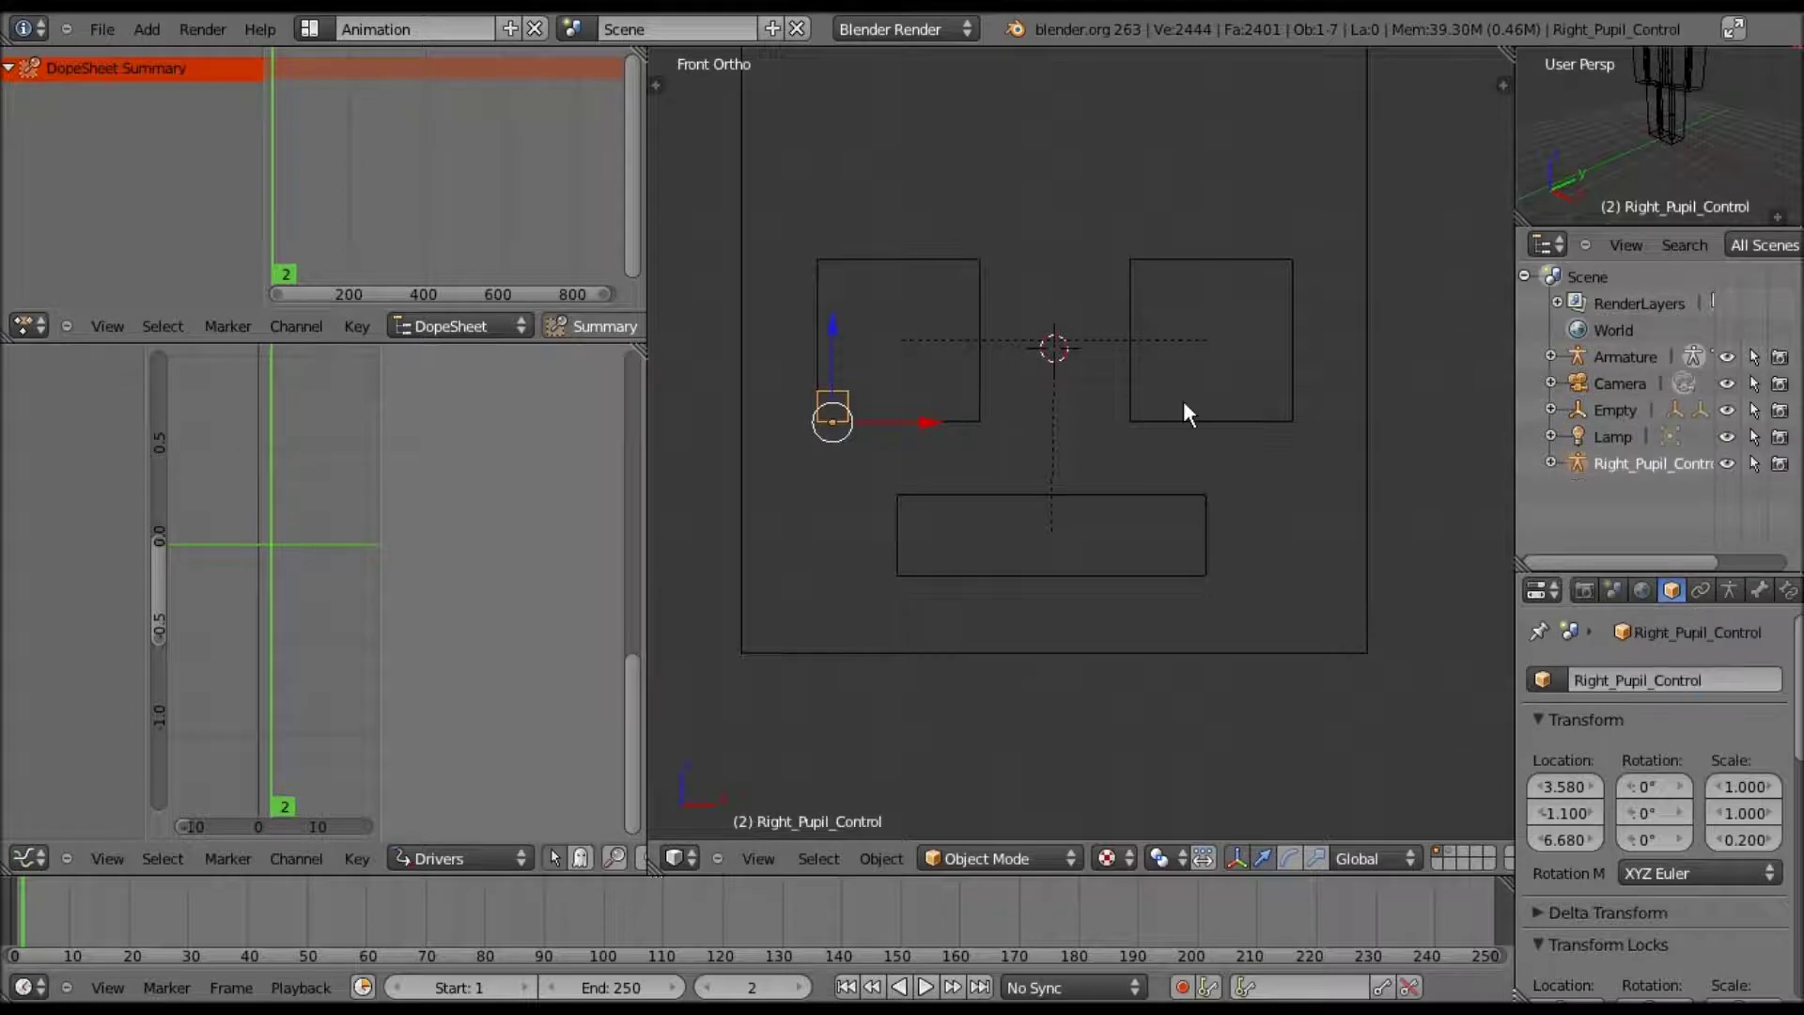
- Duplicate the pupil control into the lower-left corner of the other eye square and rename the copy as Left_Pupil_Control
{"action": "key", "text": "shift+d"}
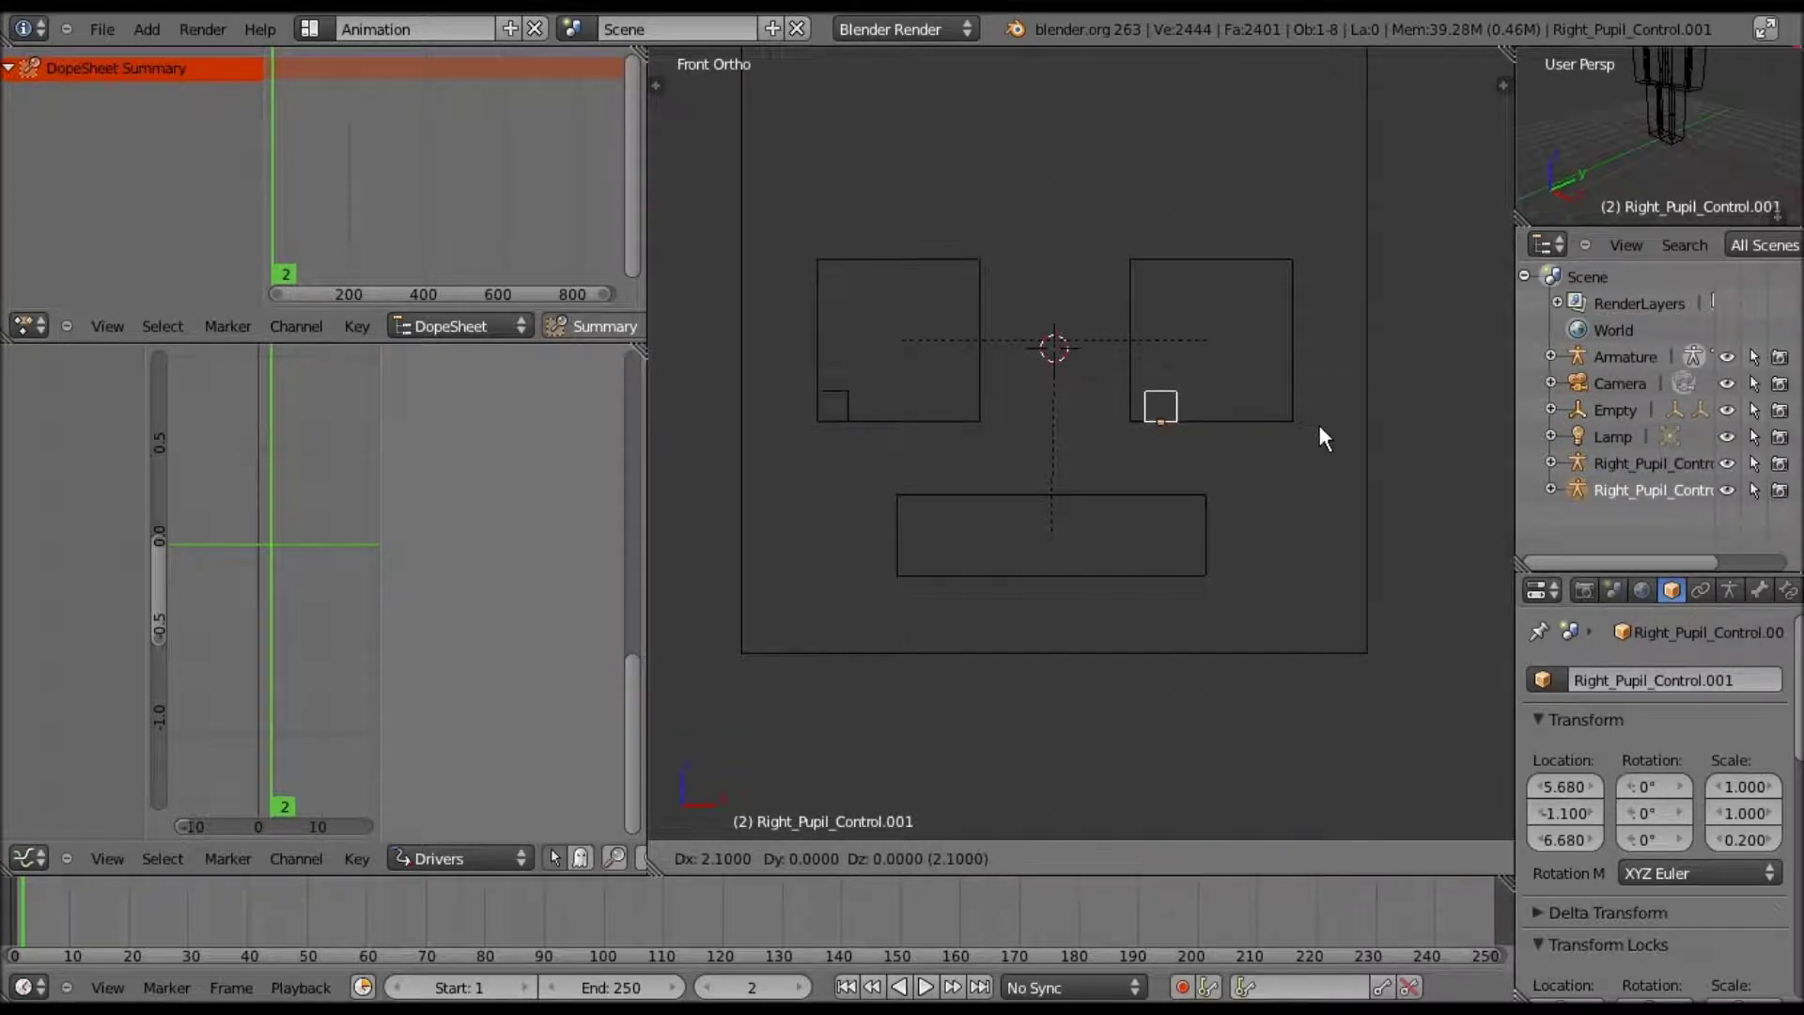
{"action": "left_click", "coordinate": [1319, 424]}
{"action": "left_click", "coordinate": [1717, 680]}
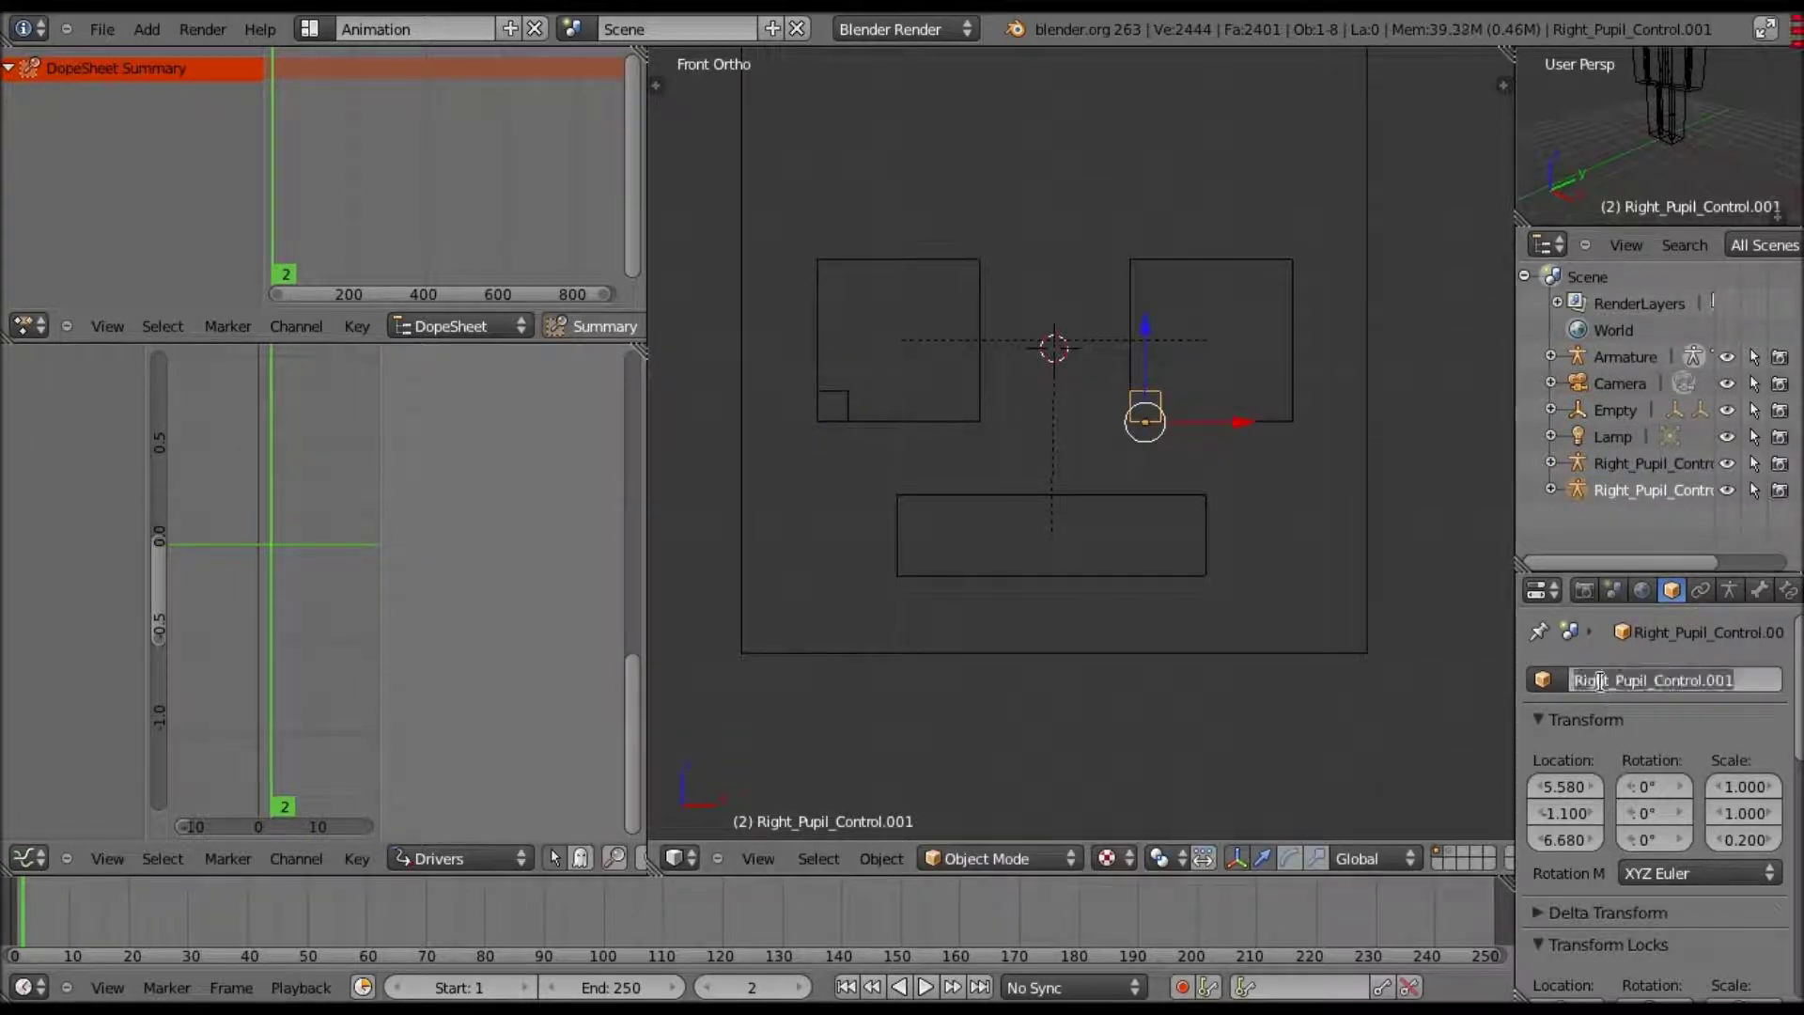
{"action": "double_click", "coordinate": [1717, 679]}
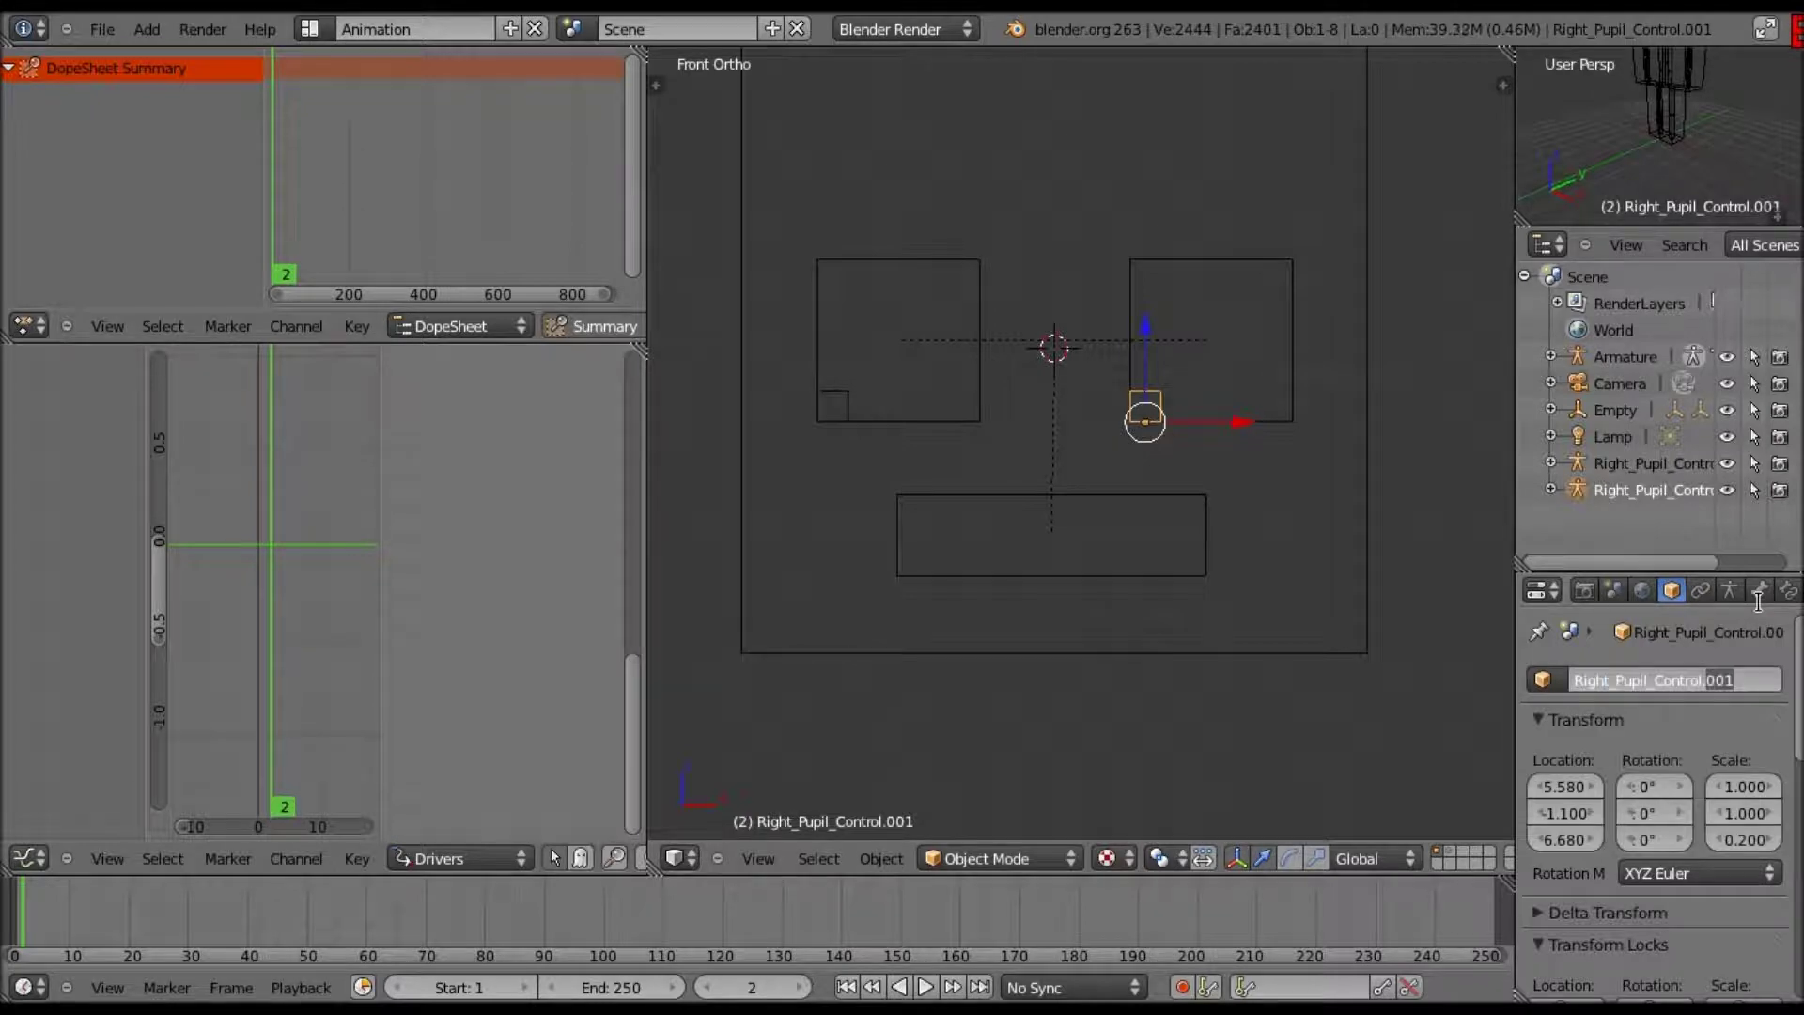
{"action": "key", "text": "BackSpace"}
{"action": "key", "text": "BackSpace"}
{"action": "key", "text": "BackSpace"}
{"action": "key", "text": "BackSpace"}
{"action": "key", "text": "BackSpace"}
{"action": "key", "text": "BackSpace"}
{"action": "key", "text": "BackSpace"}
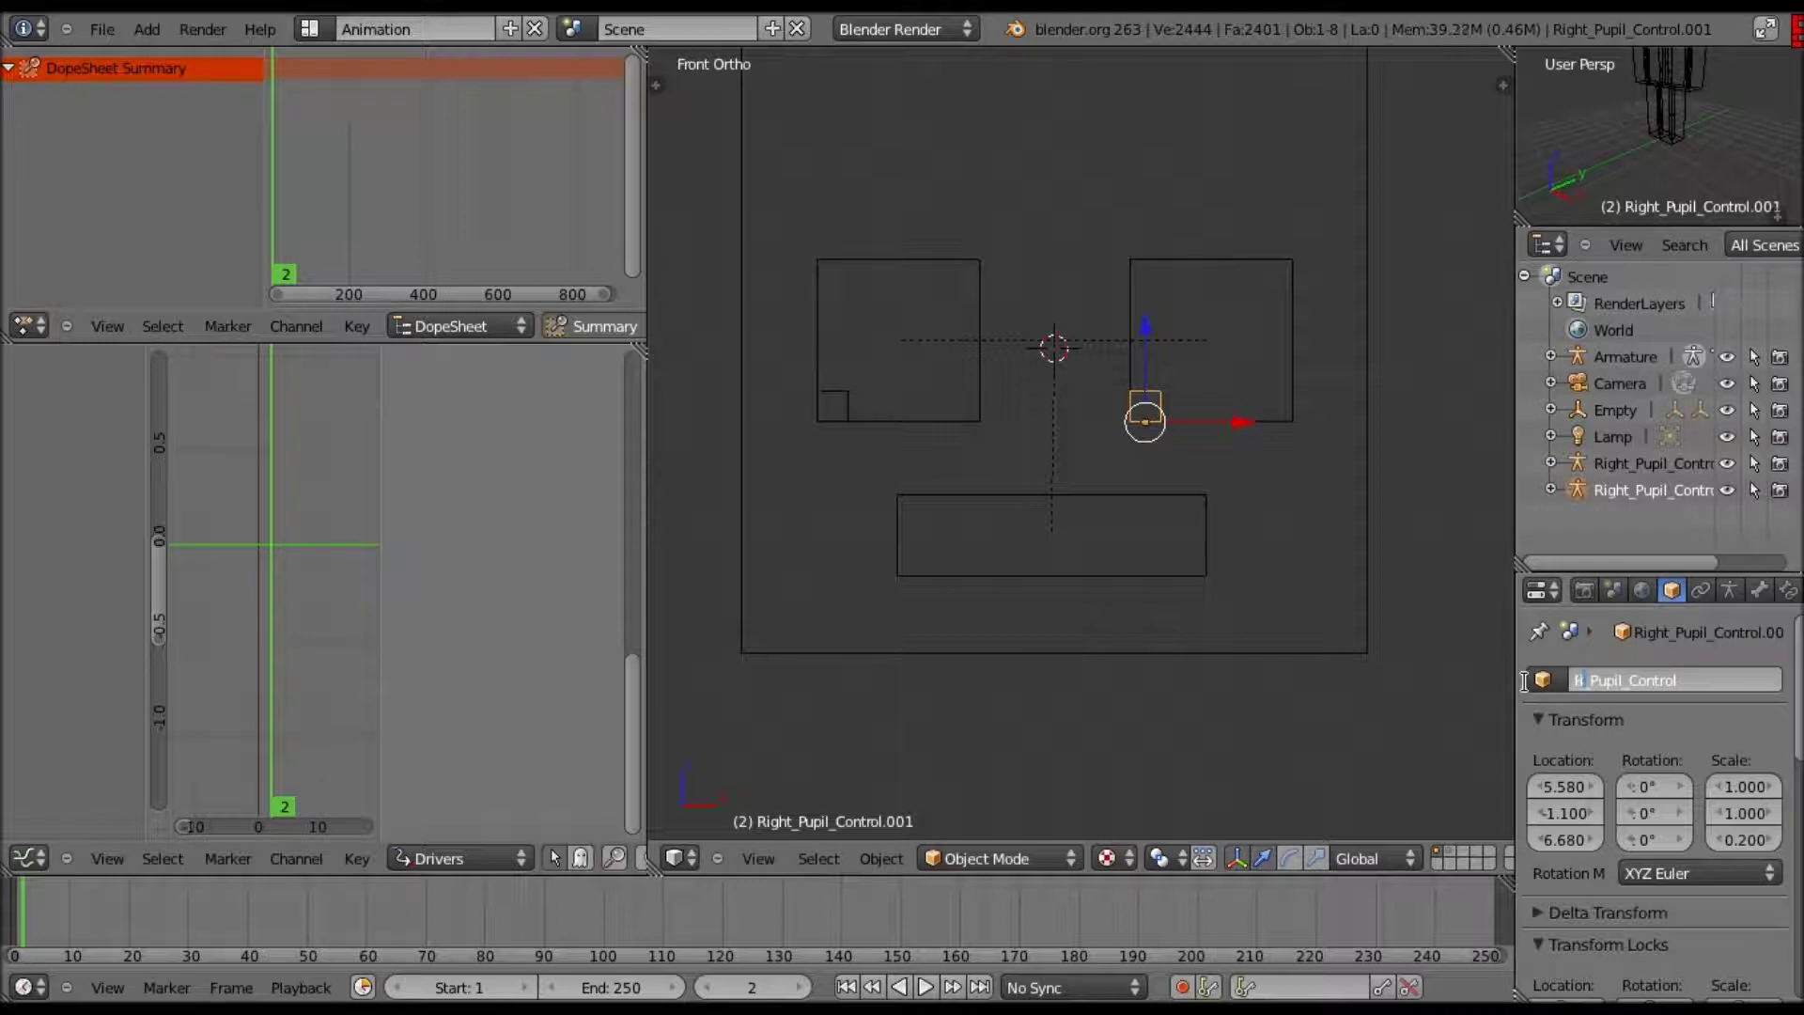
{"action": "type", "text": "Left"}
{"action": "key", "text": "Return"}
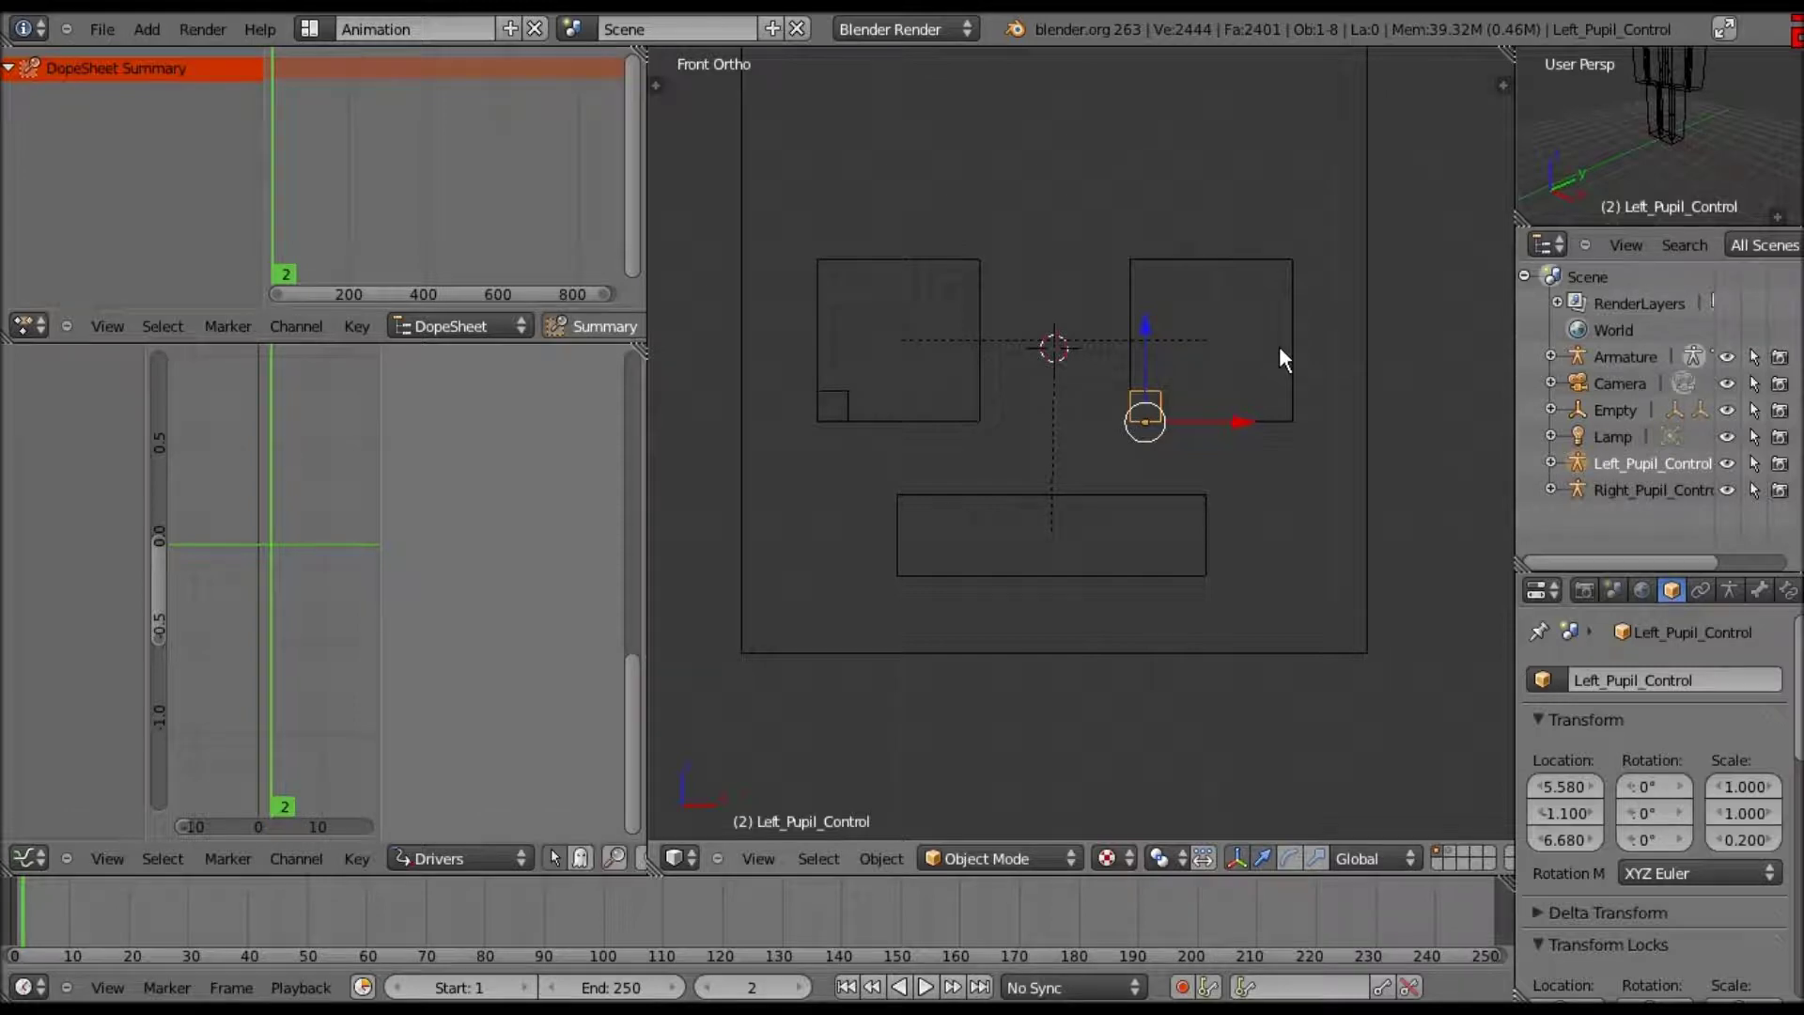
- Duplicate the Left_Pupil_Control square and place the copy at the left end of the mouth rectangle
{"action": "mouse_move", "coordinate": [1278, 346]}
{"action": "middle_mouse_down", "text": "shift"}
{"action": "mouse_move", "coordinate": [1287, 449]}
{"action": "mouse_move", "coordinate": [1244, 427]}
{"action": "mouse_move", "coordinate": [1277, 377]}
{"action": "middle_mouse_up", "text": "shift"}
{"action": "scroll", "coordinate": [1245, 429], "scroll_direction": "up", "scroll_amount": 1}
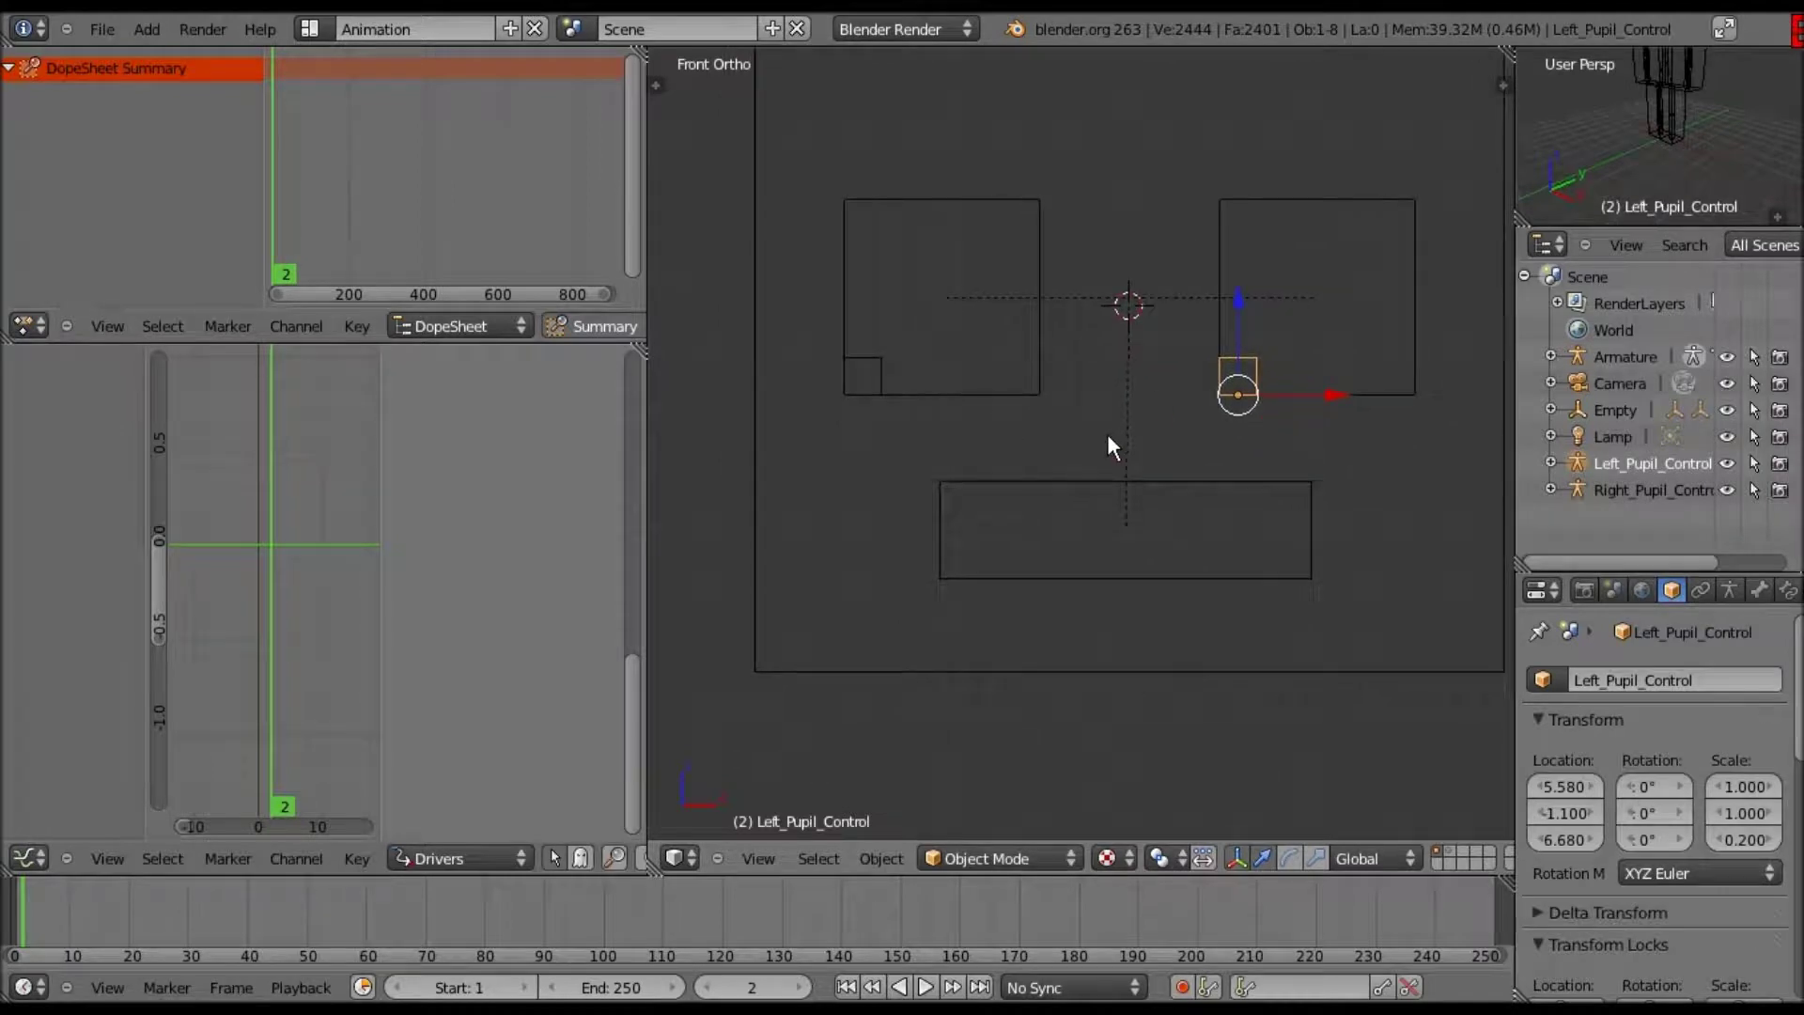
{"action": "key", "text": "shift+d"}
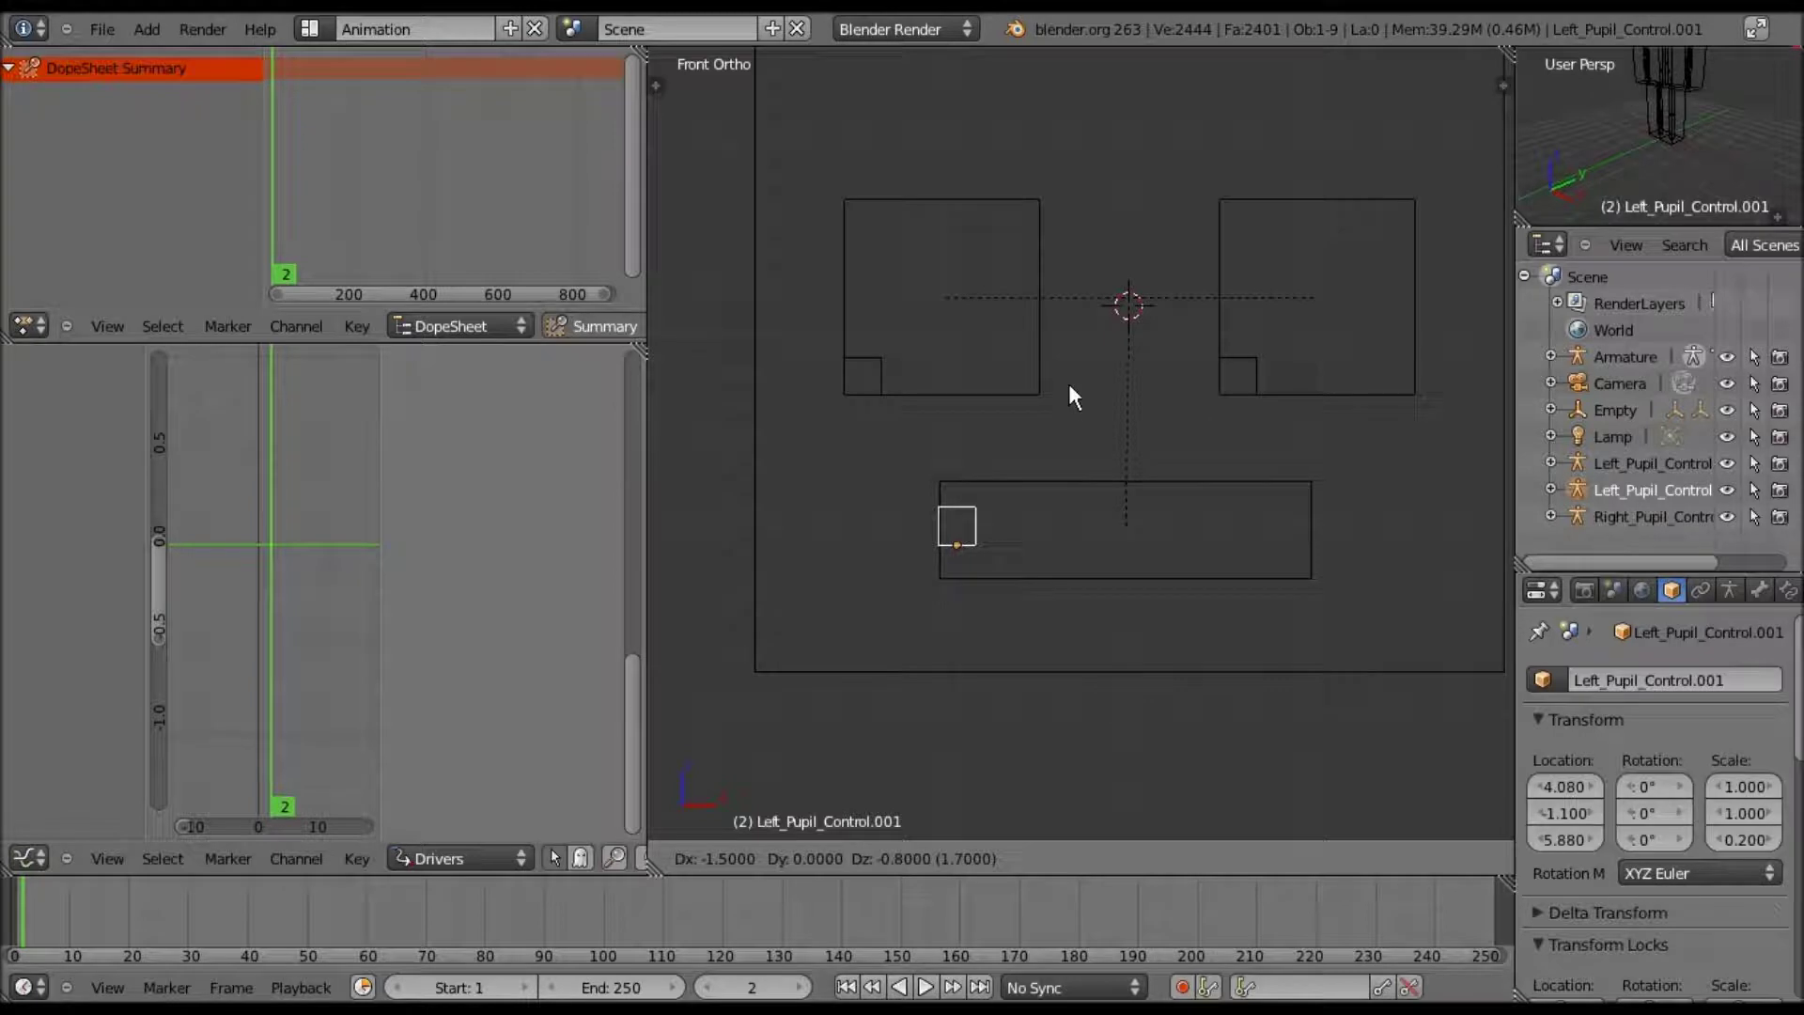
{"action": "left_click", "coordinate": [1075, 398]}
- Snap the mouth rectangle empty to the grid and move it down 0.1 units
{"action": "right_click", "coordinate": [1077, 472]}
{"action": "key", "text": "shift+s"}
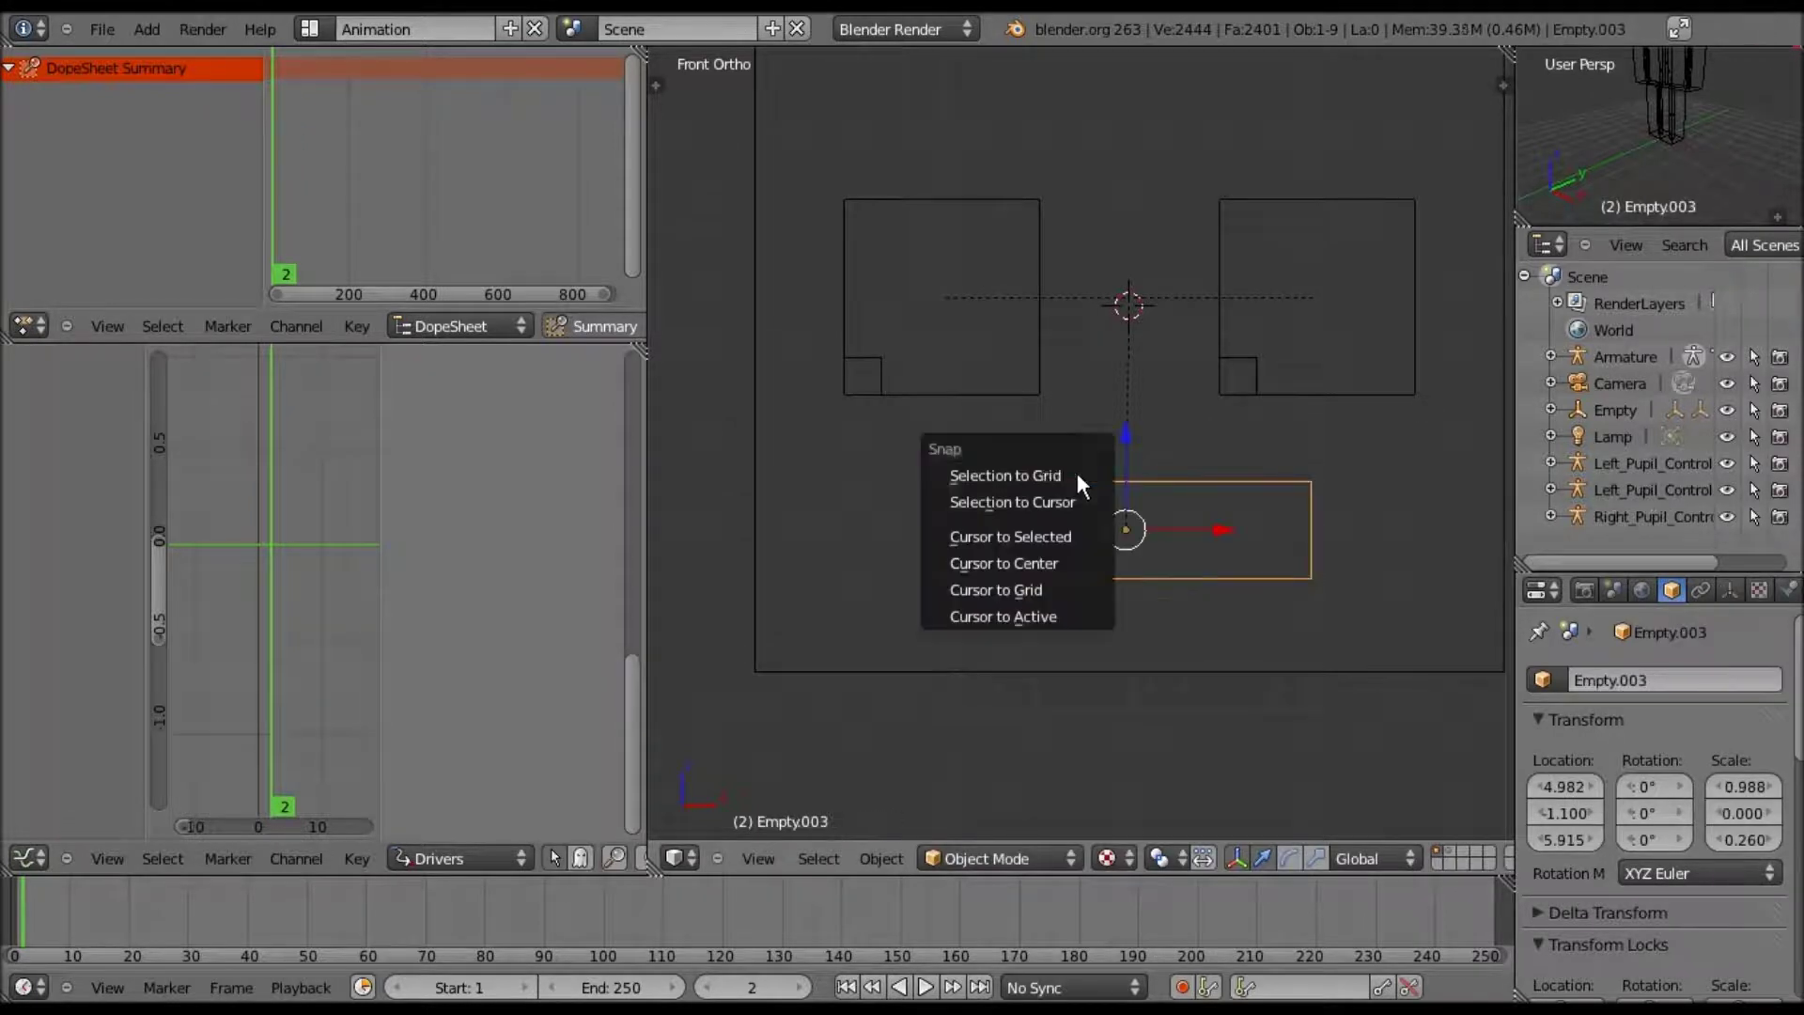
{"action": "left_click", "coordinate": [1076, 473]}
{"action": "key", "text": "g"}
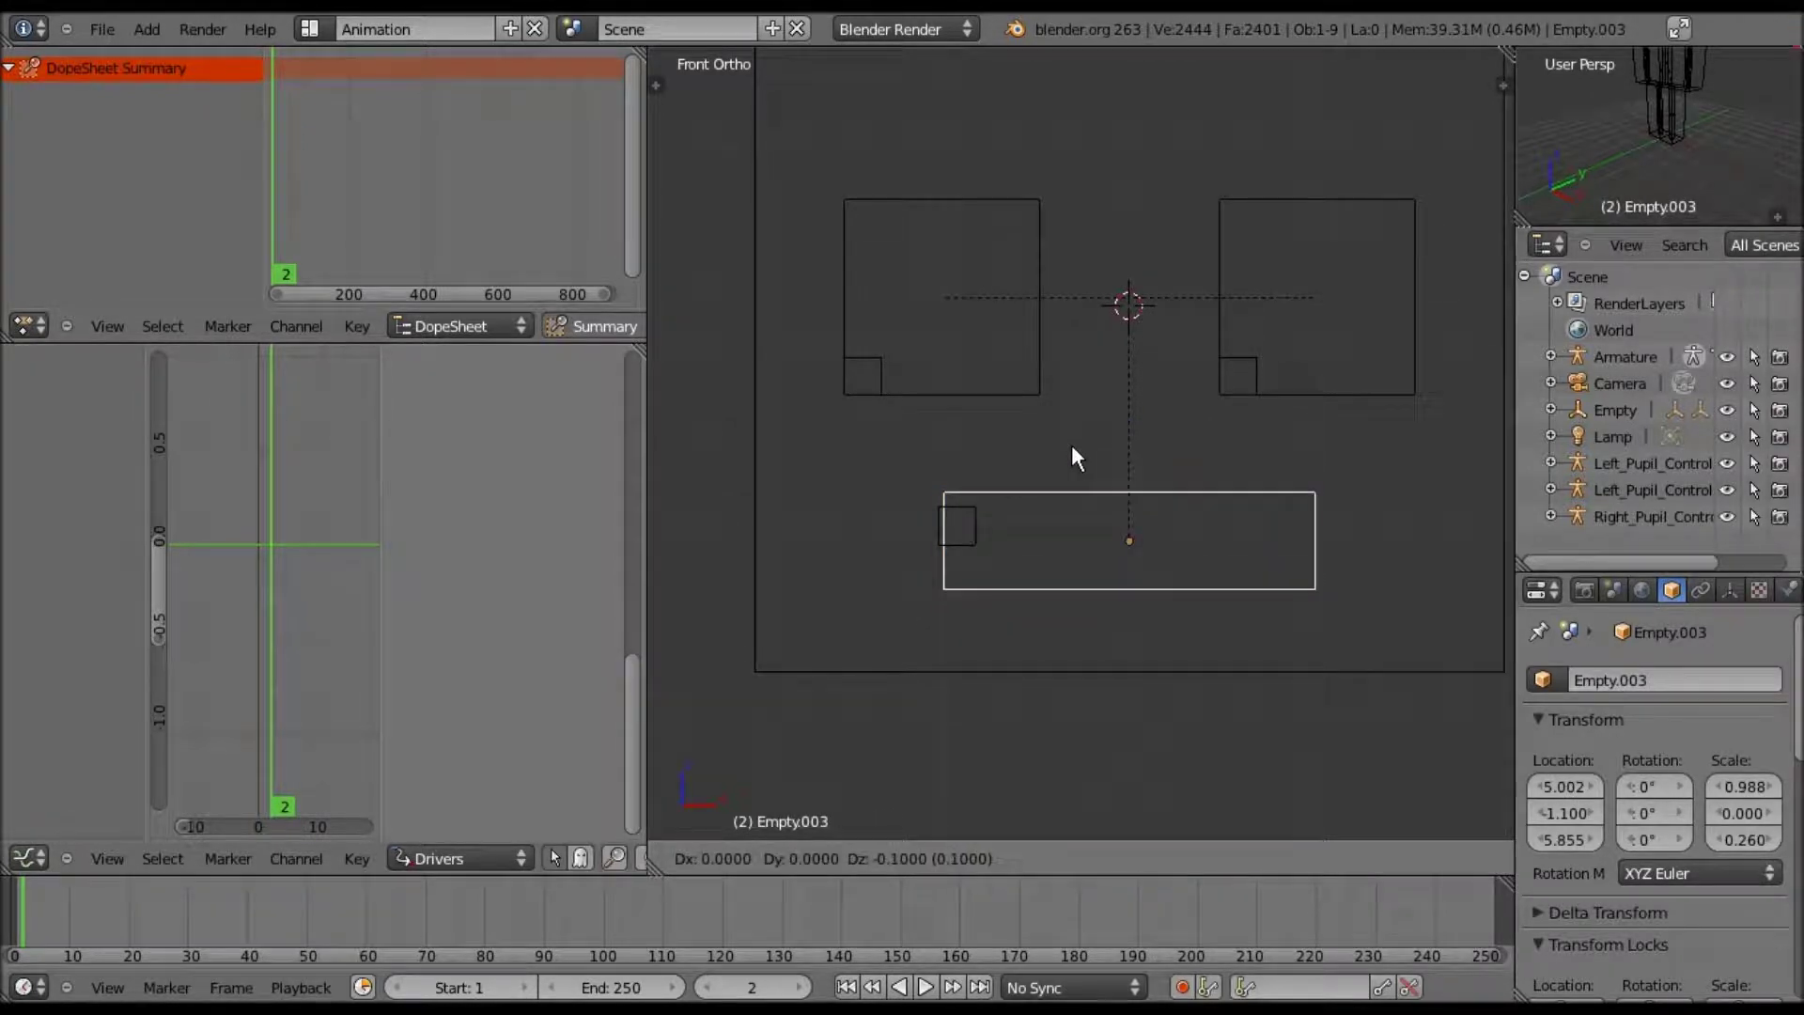
{"action": "left_click", "coordinate": [1072, 444]}
- Snap the small square control at the left end of the mouth rectangle to the grid
{"action": "right_click", "coordinate": [974, 515]}
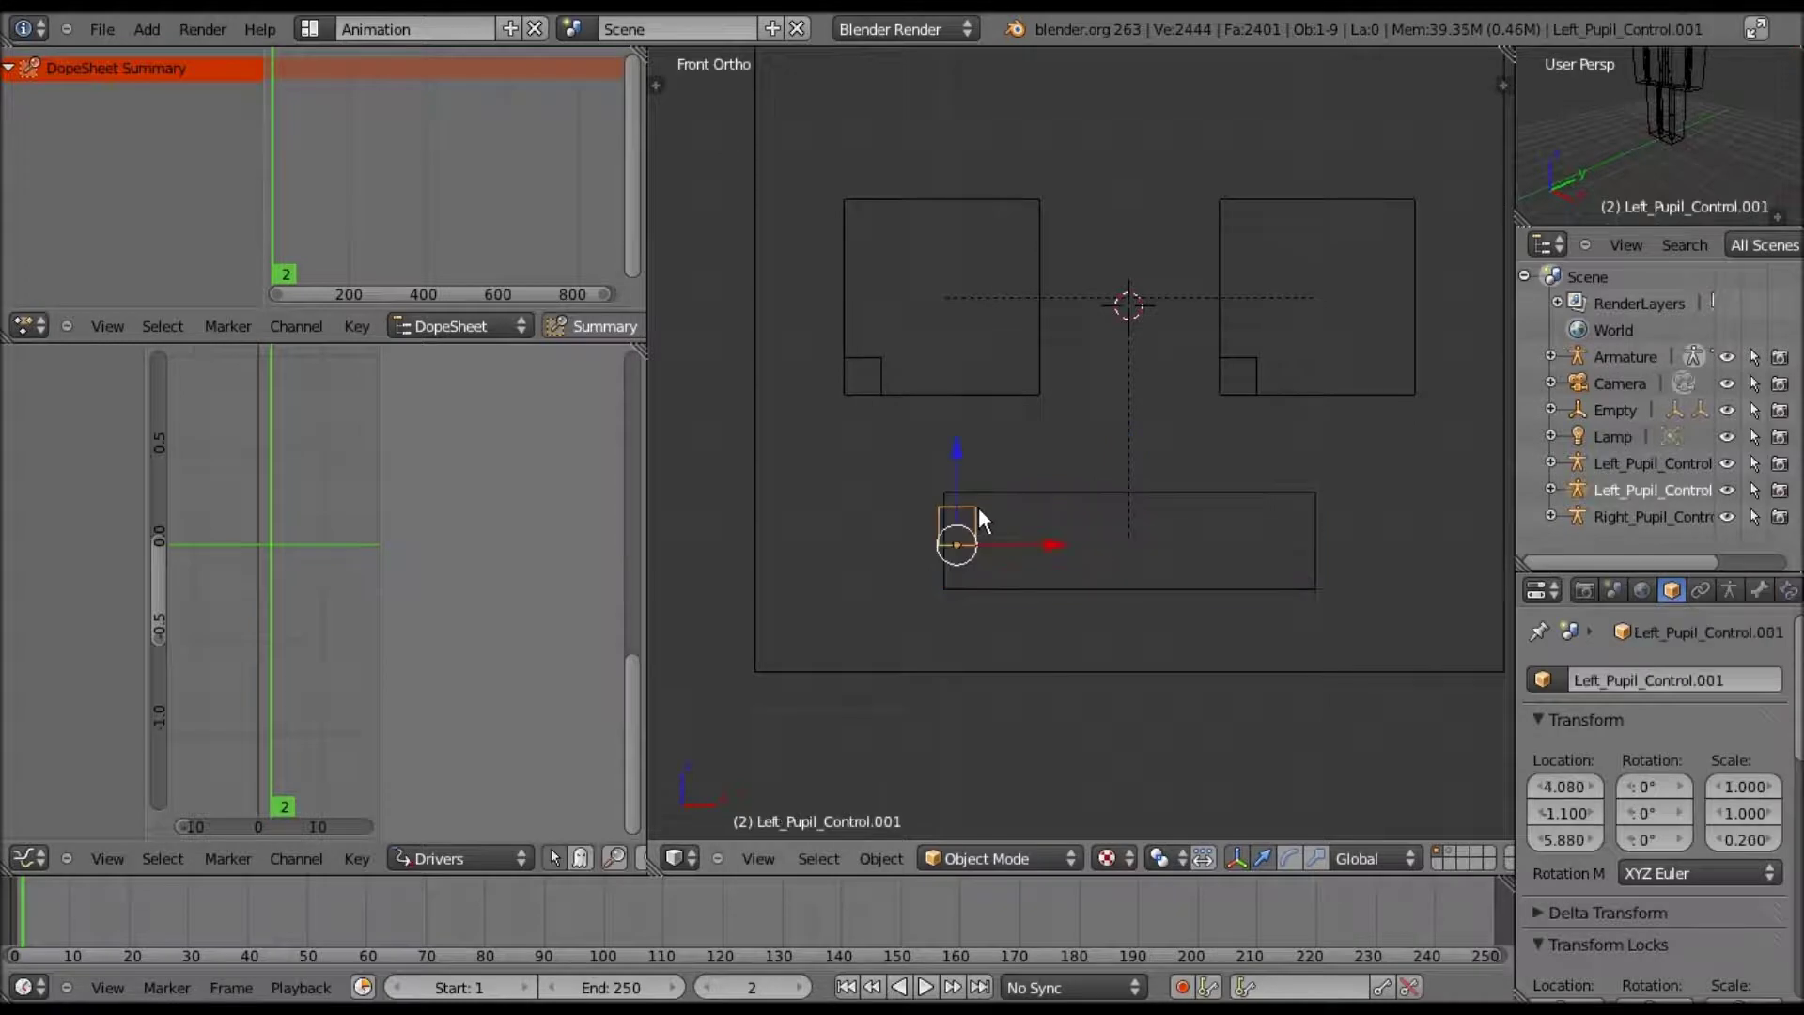
{"action": "key", "text": "g"}
{"action": "right_click", "coordinate": [981, 508]}
{"action": "key", "text": "shift+s"}
{"action": "left_click", "coordinate": [981, 507]}
{"action": "left_click", "coordinate": [1192, 393]}
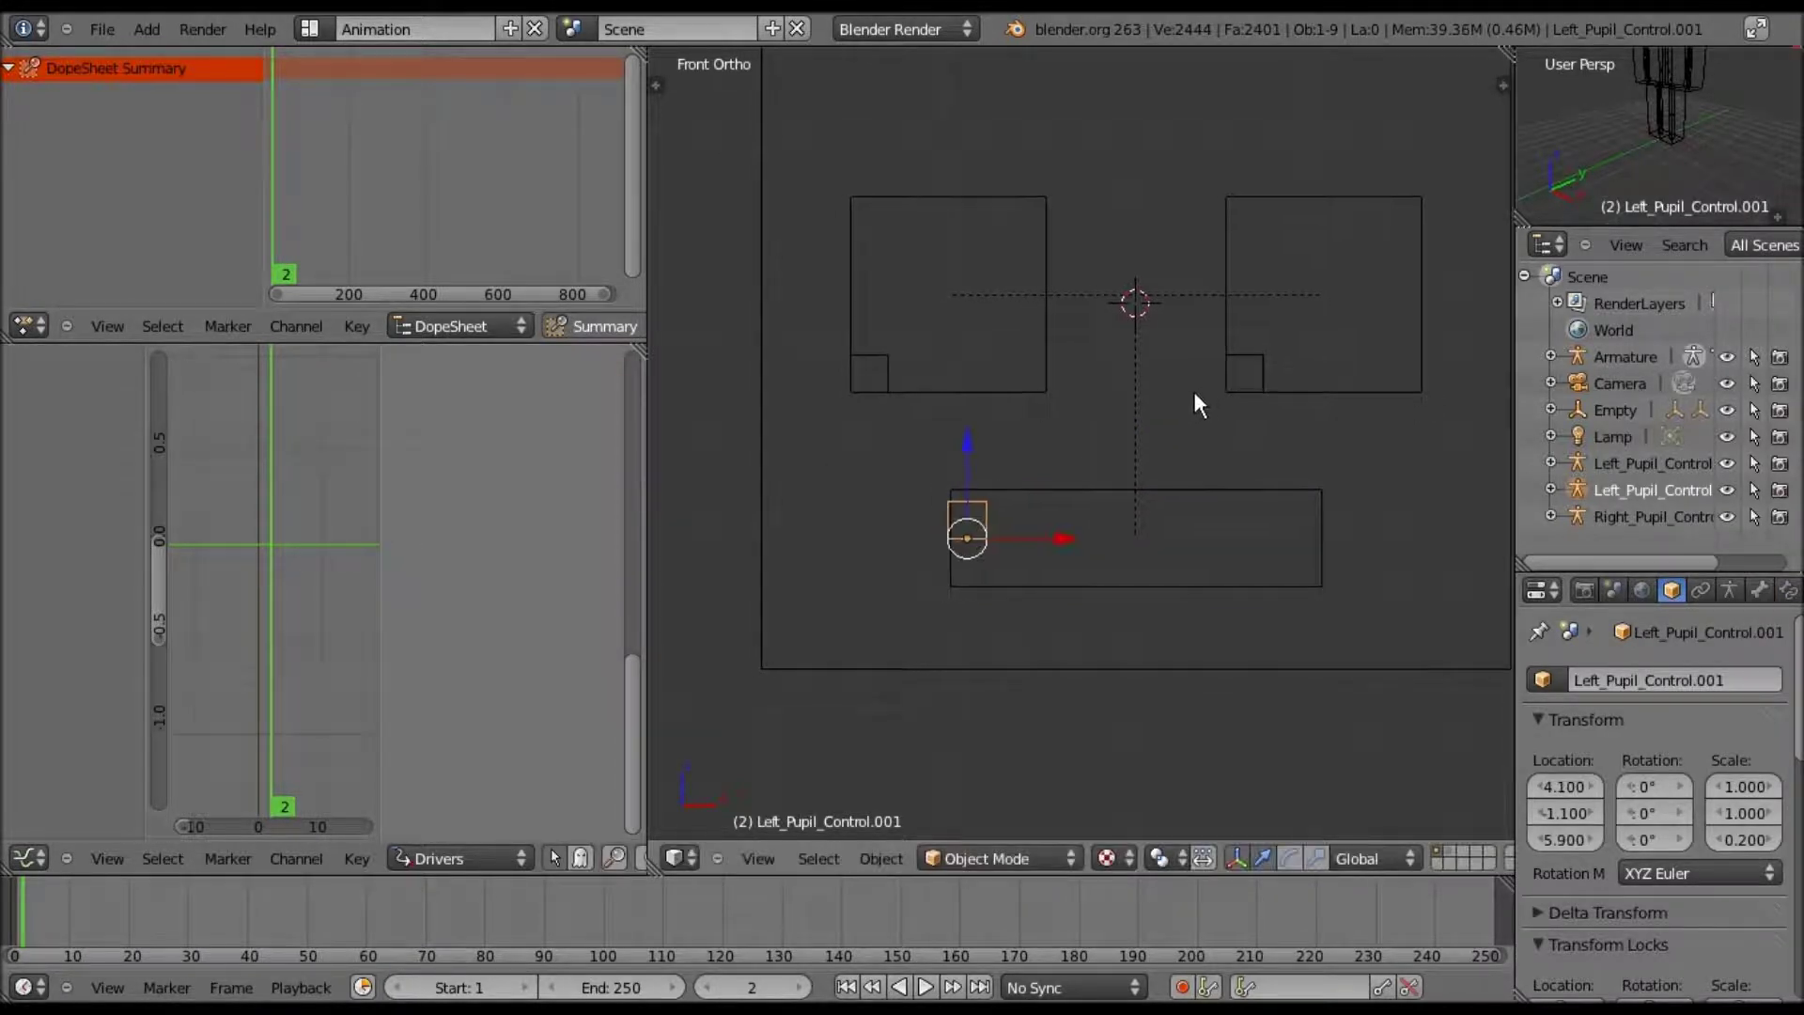
- Nudge the small mouth control so its edges sit flush with the mouth rectangle's upper-left corner
{"action": "scroll", "coordinate": [1193, 391], "scroll_direction": "up", "scroll_amount": 4}
{"action": "scroll", "coordinate": [1195, 394], "scroll_direction": "up", "scroll_amount": 4}
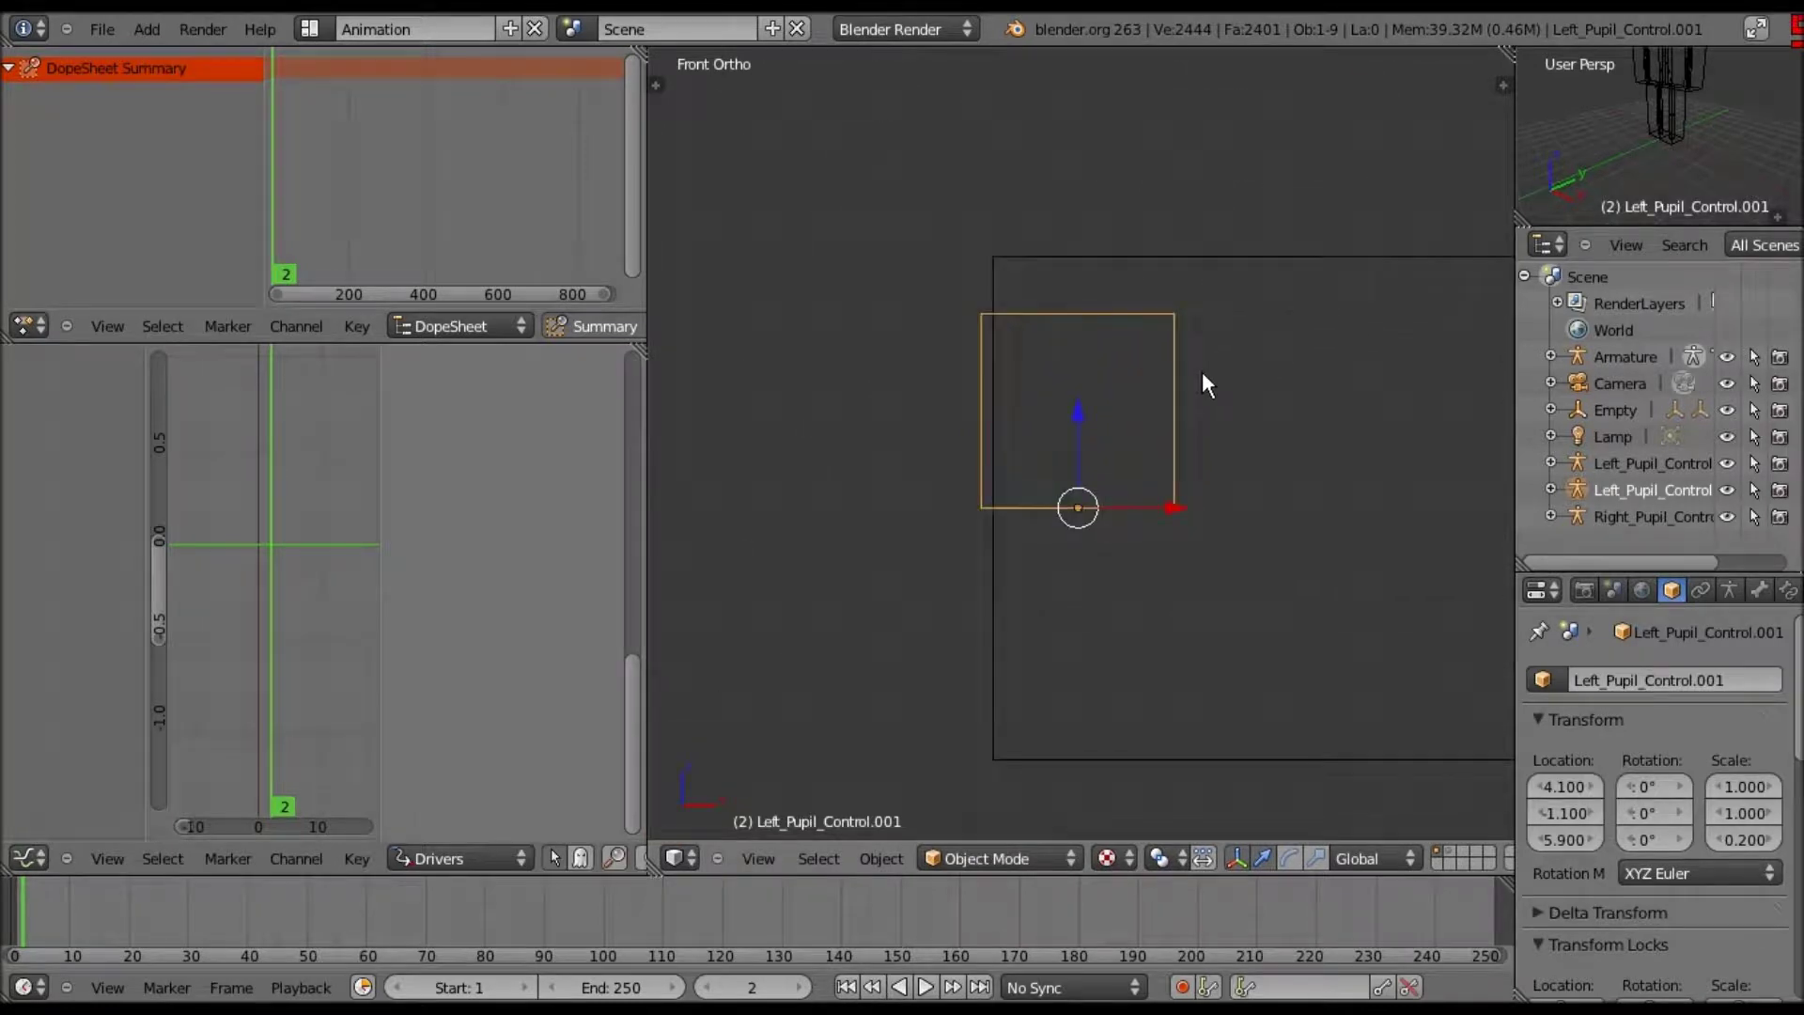
{"action": "key", "text": "g"}
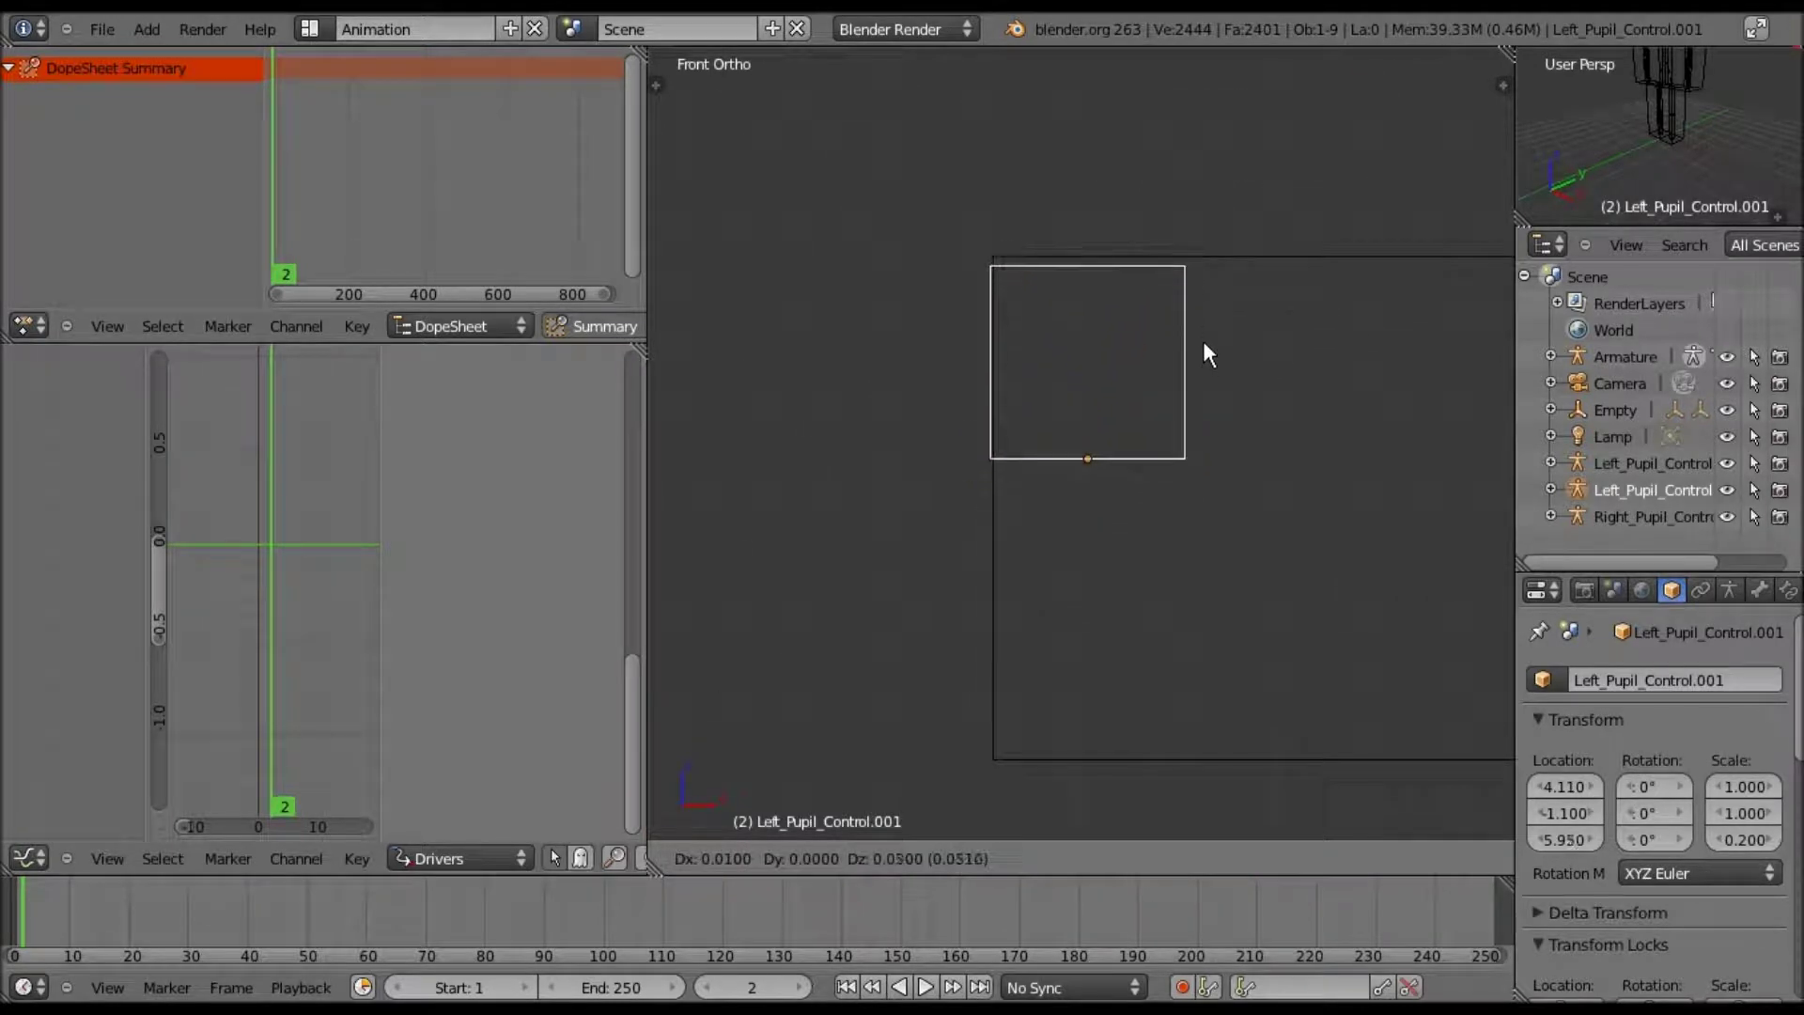
{"action": "left_click", "coordinate": [1202, 336]}
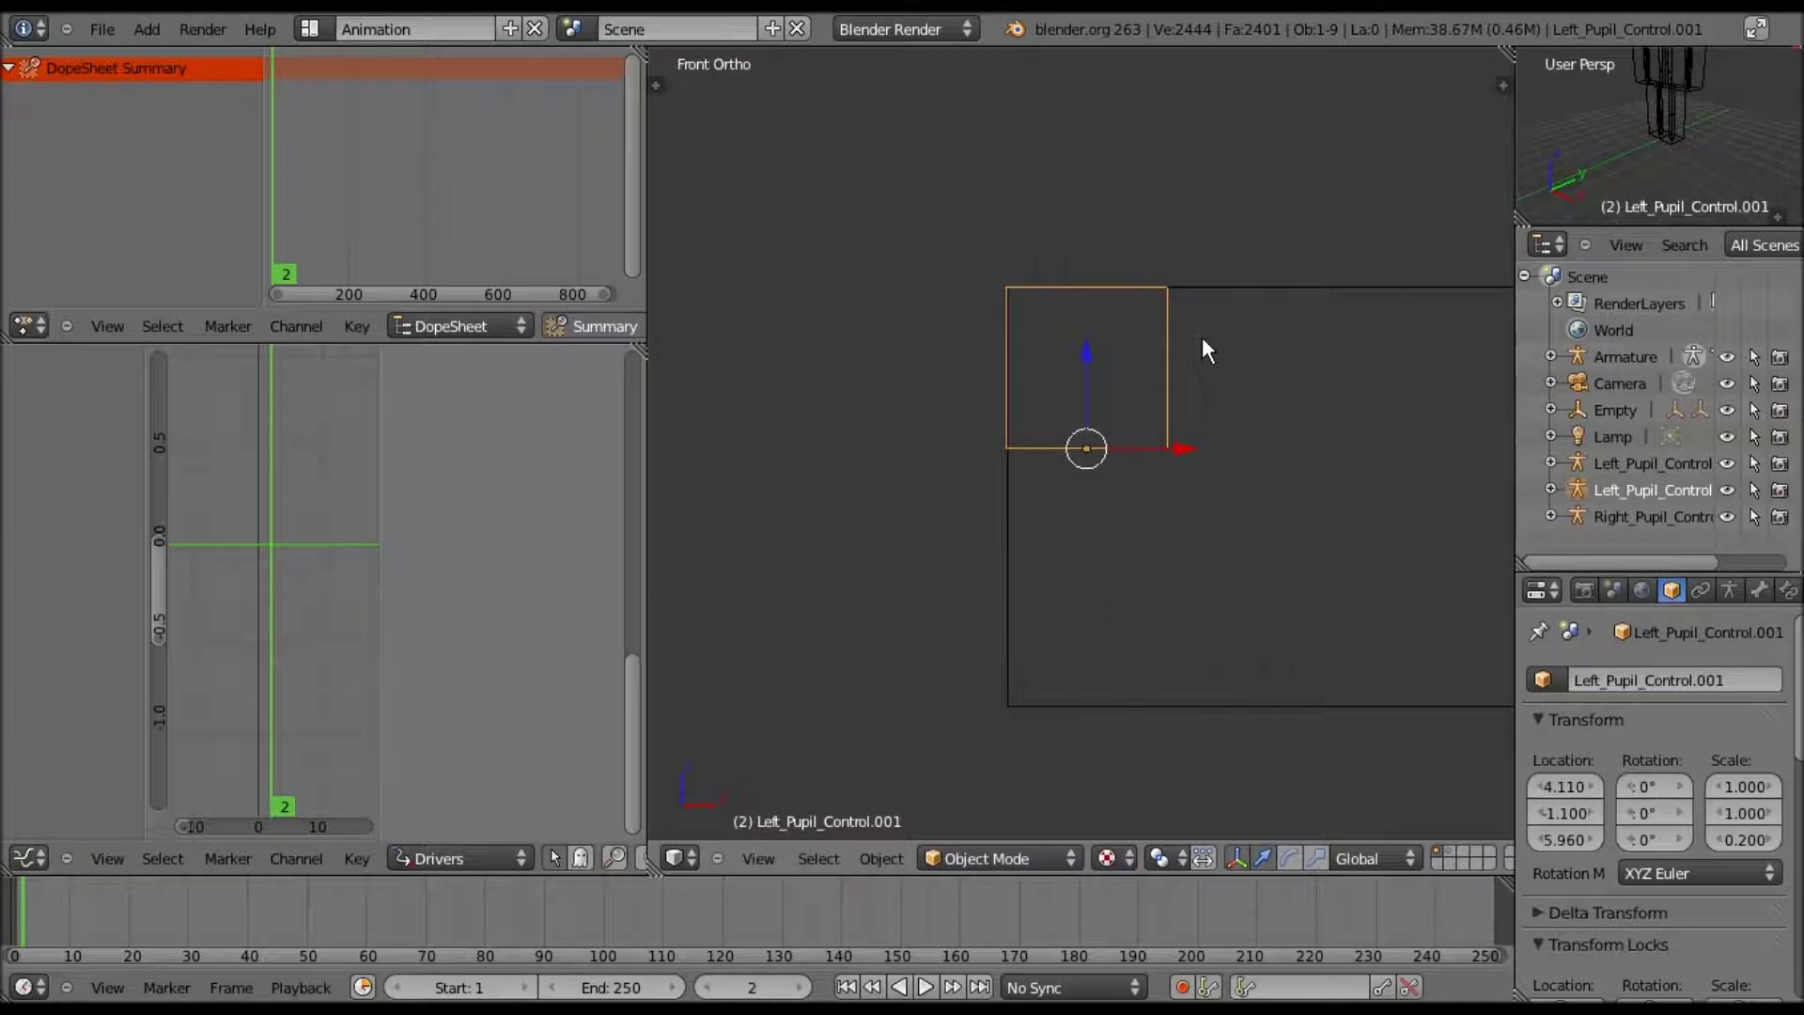
- Duplicate the mouth control and place the copy 0.3 units below it, near the mouth rectangle's lower-left corner
{"action": "scroll", "coordinate": [1202, 334], "scroll_direction": "down", "scroll_amount": 4}
{"action": "scroll", "coordinate": [1146, 282], "scroll_direction": "down", "scroll_amount": 5}
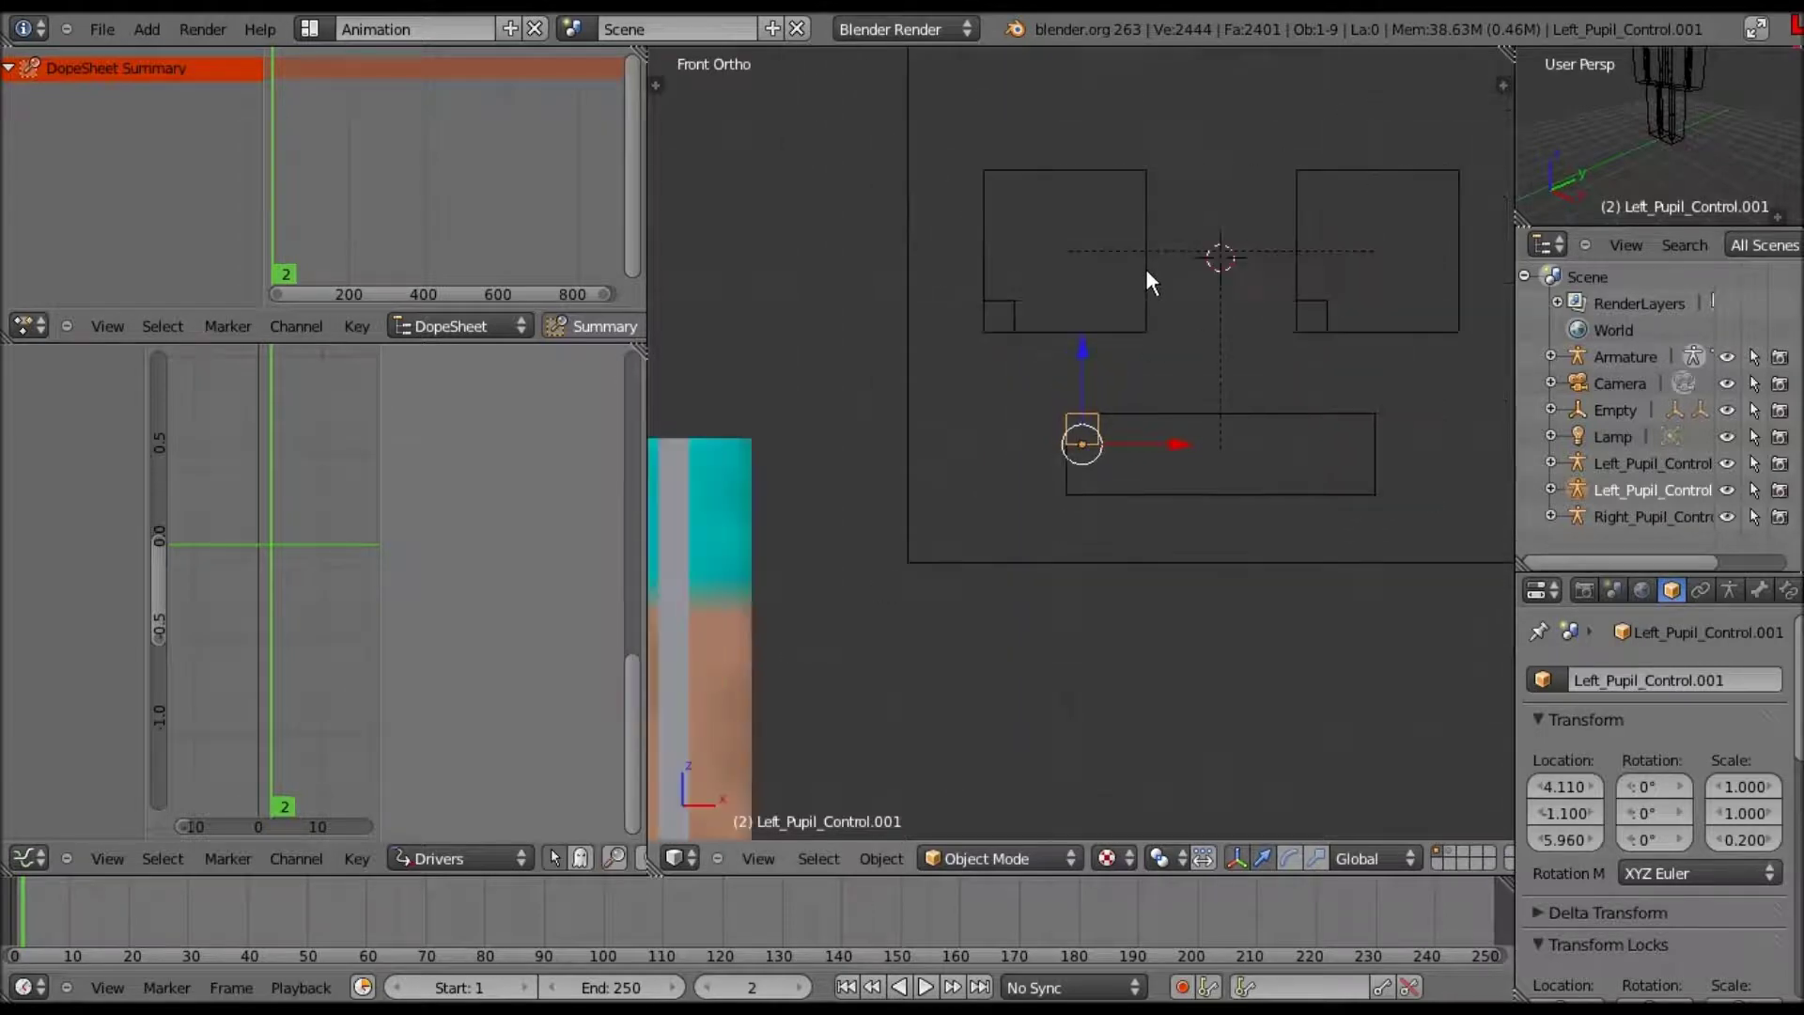
{"action": "scroll", "coordinate": [1144, 357], "scroll_direction": "up", "scroll_amount": 3}
{"action": "key", "text": "shift+d"}
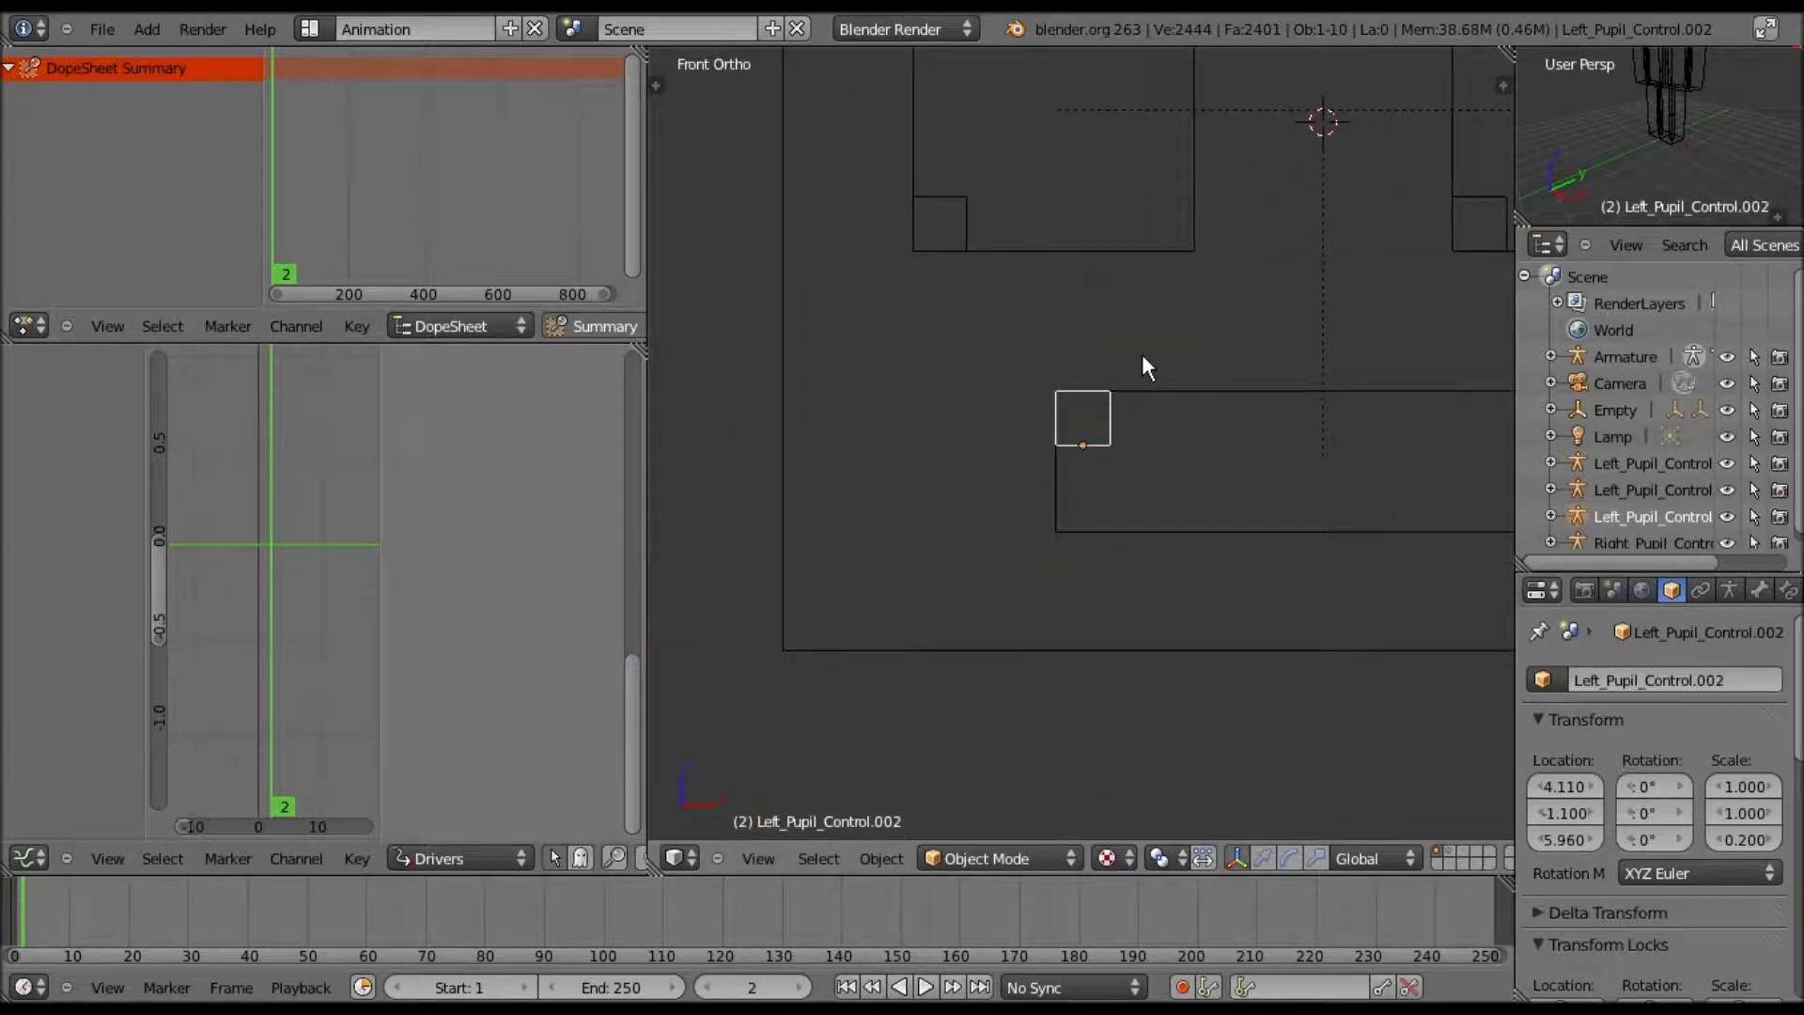
{"action": "left_click", "coordinate": [1117, 423]}
- Nudge the lower mouth control down until it sits flush with the mouth rectangle's lower-left corner
{"action": "scroll", "coordinate": [1118, 404], "scroll_direction": "up", "scroll_amount": 5}
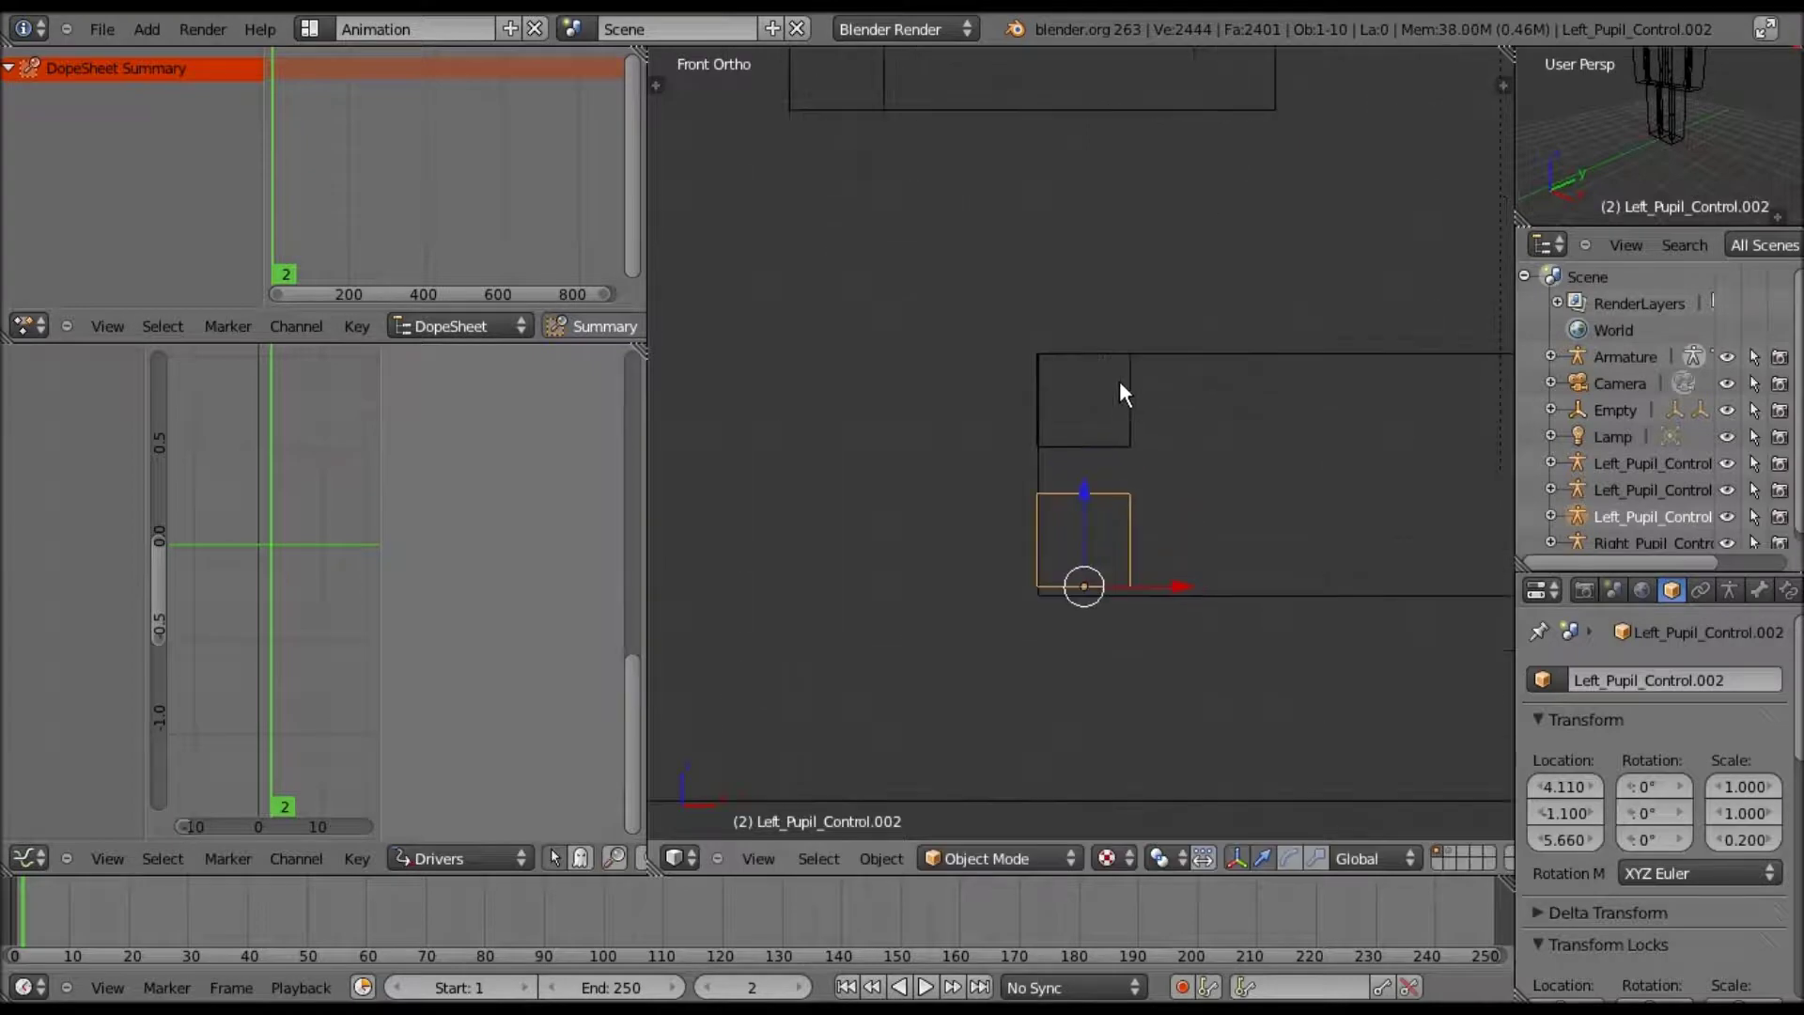
{"action": "key", "text": "g"}
{"action": "key", "text": "Escape"}
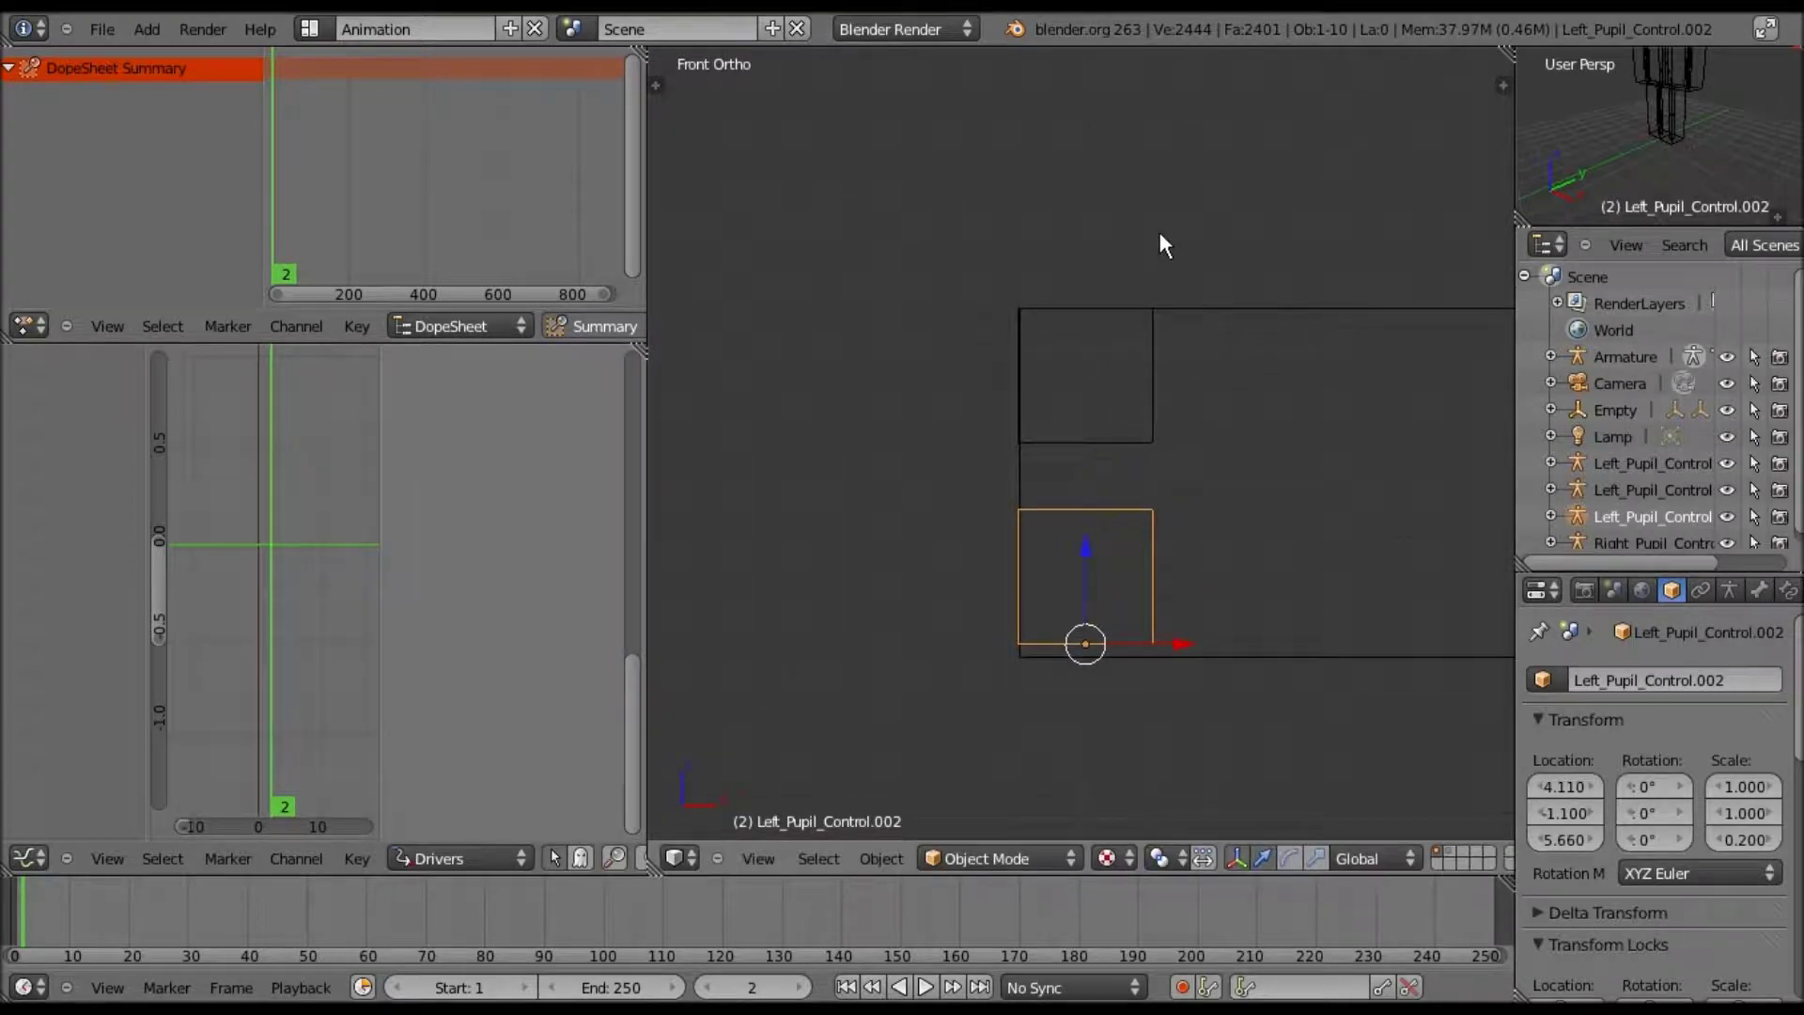
{"action": "scroll", "coordinate": [1159, 240], "scroll_direction": "up", "scroll_amount": 3}
{"action": "scroll", "coordinate": [1159, 233], "scroll_direction": "up", "scroll_amount": 1}
{"action": "key", "text": "g"}
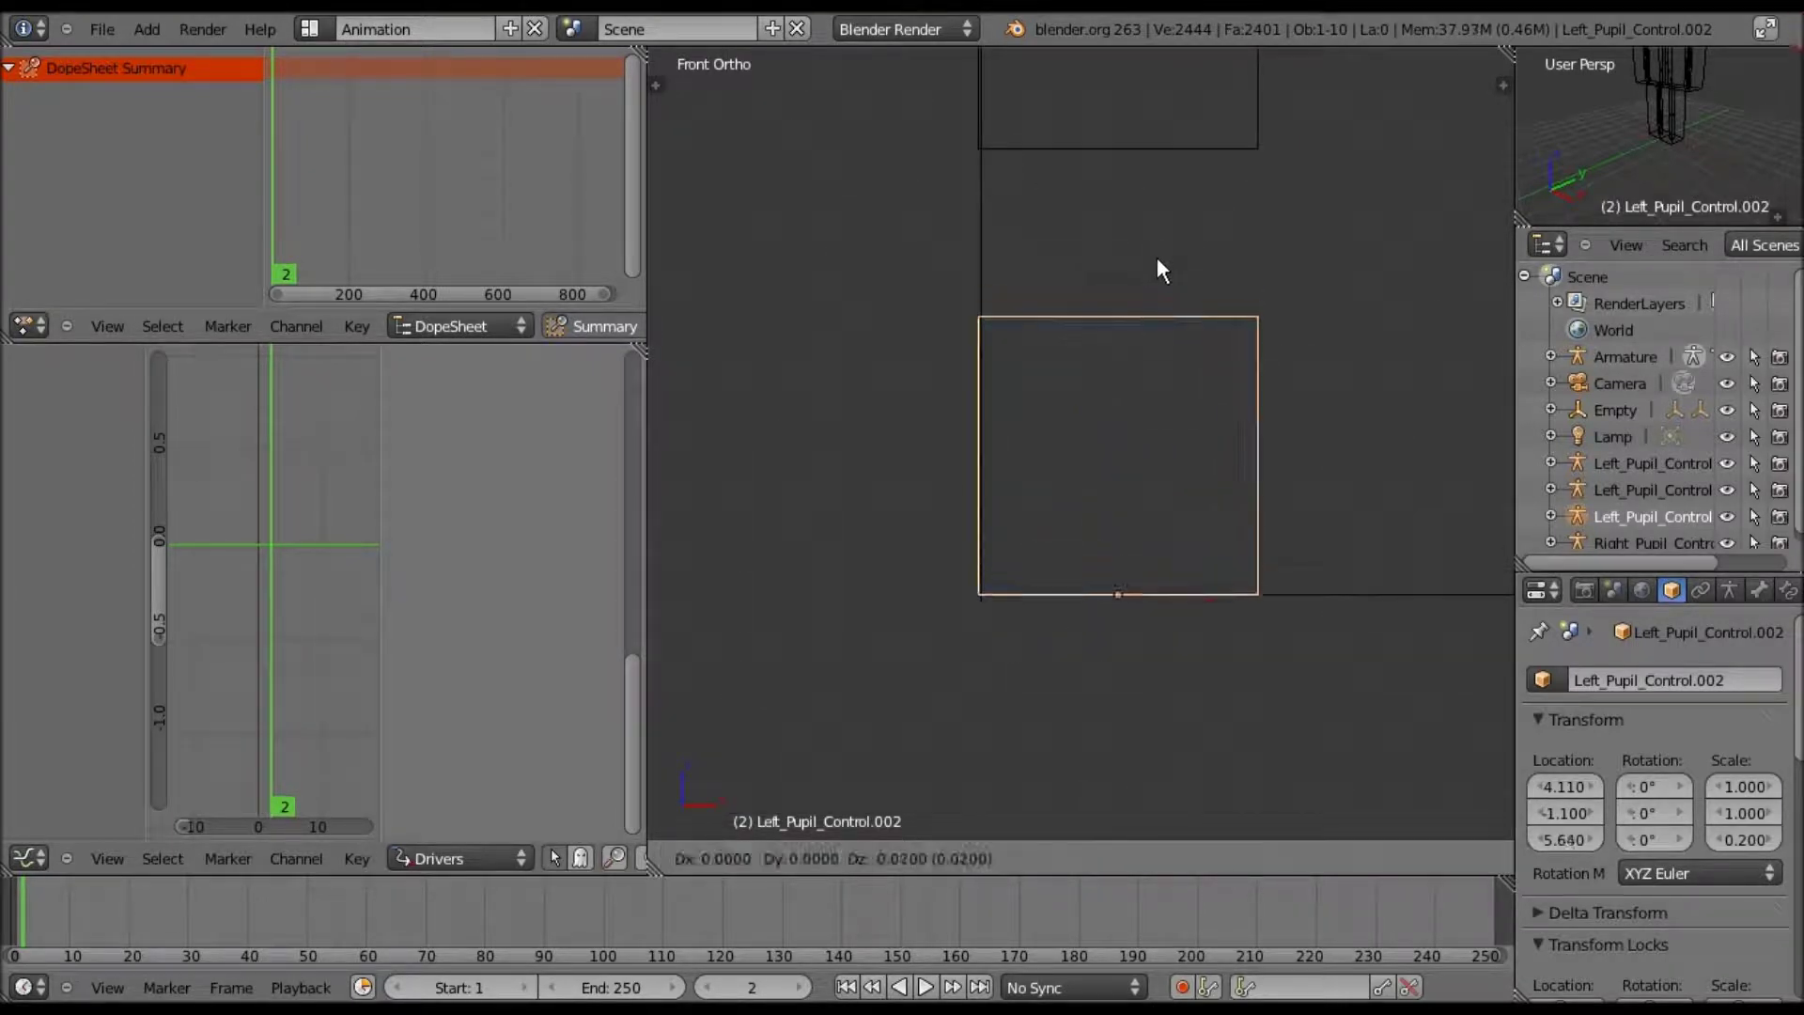
{"action": "left_click", "coordinate": [1161, 229]}
{"action": "scroll", "coordinate": [1163, 229], "scroll_direction": "down", "scroll_amount": 1}
{"action": "scroll", "coordinate": [1163, 230], "scroll_direction": "down", "scroll_amount": 6}
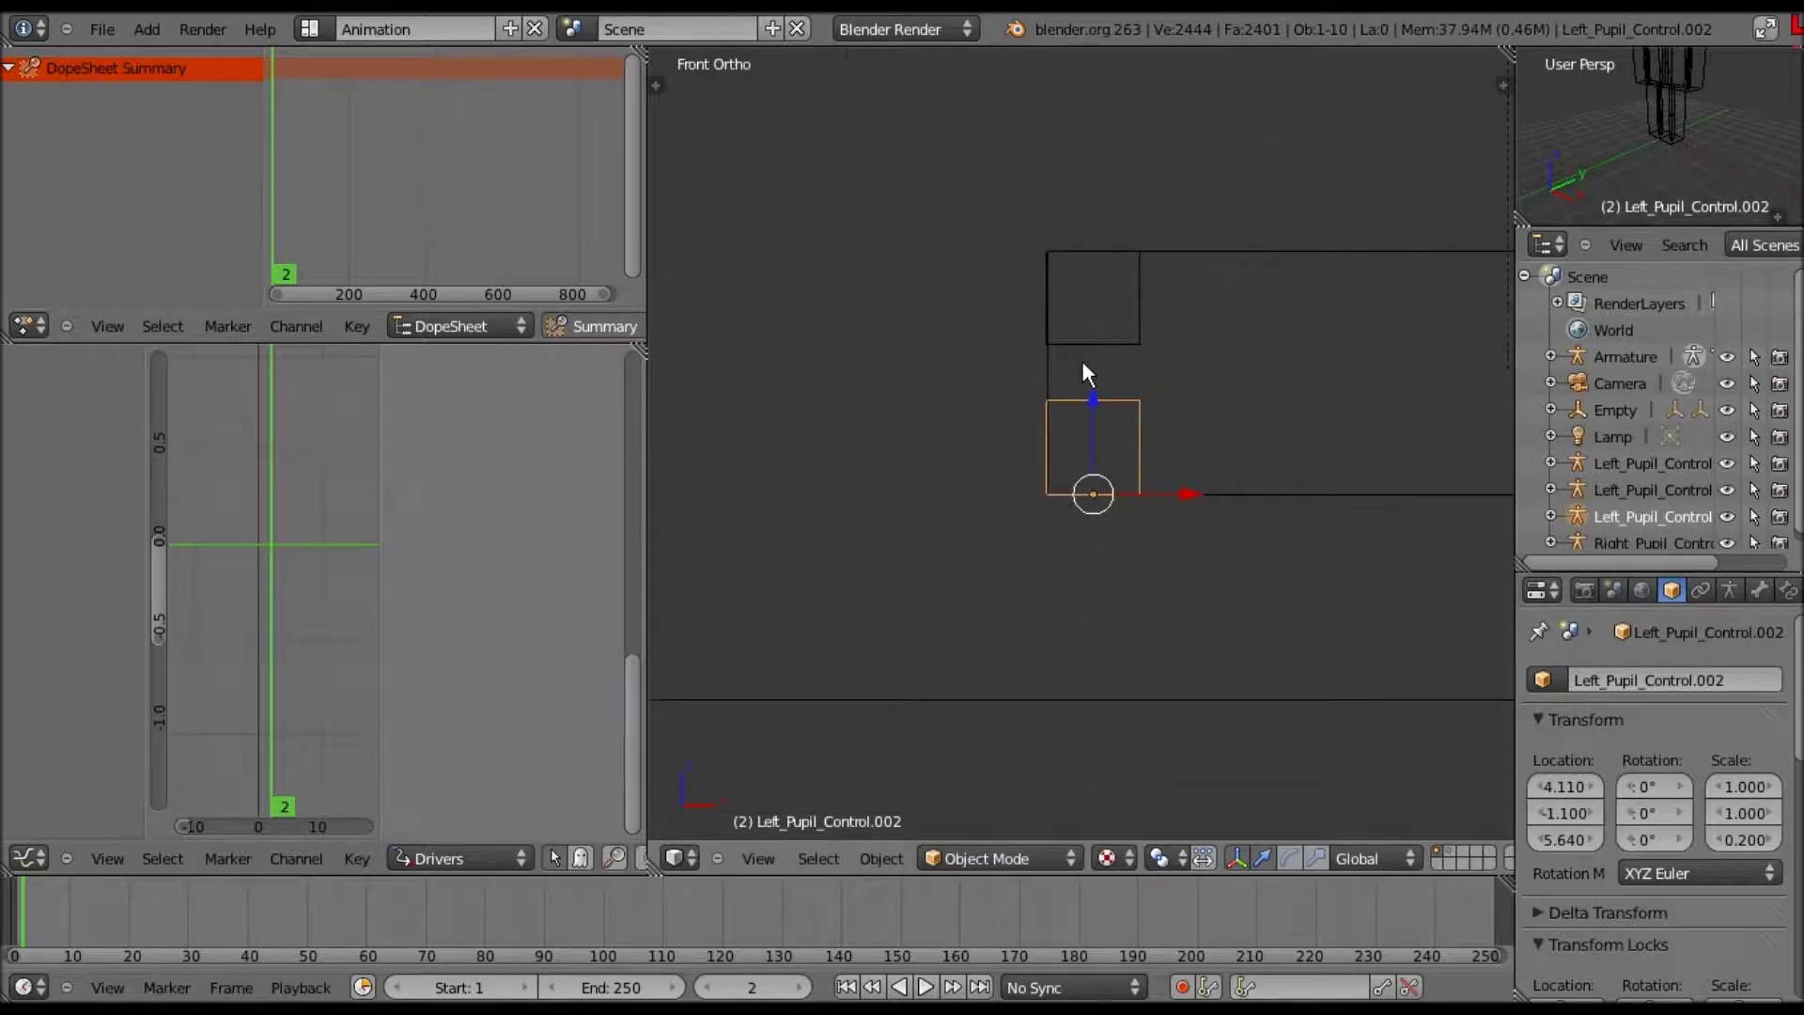
{"action": "right_click", "coordinate": [1210, 379]}
{"action": "scroll", "coordinate": [1219, 404], "scroll_direction": "down", "scroll_amount": 3}
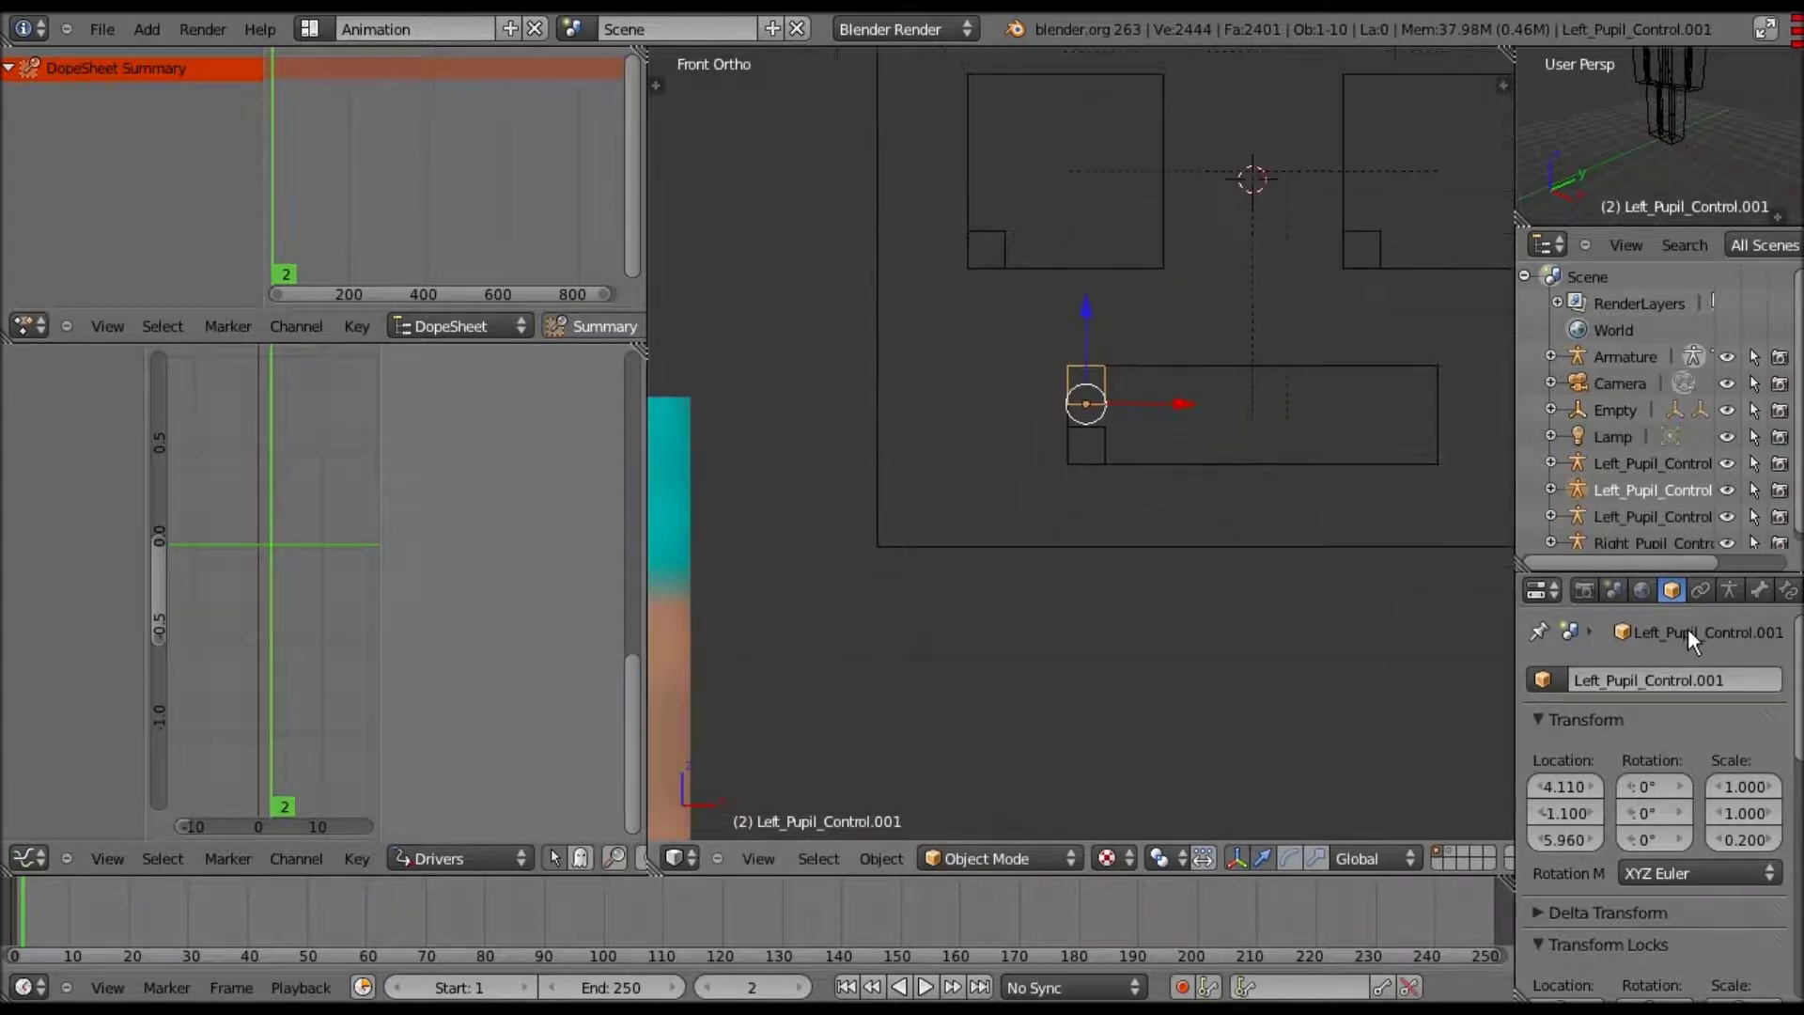
{"action": "double_click", "coordinate": [1629, 677]}
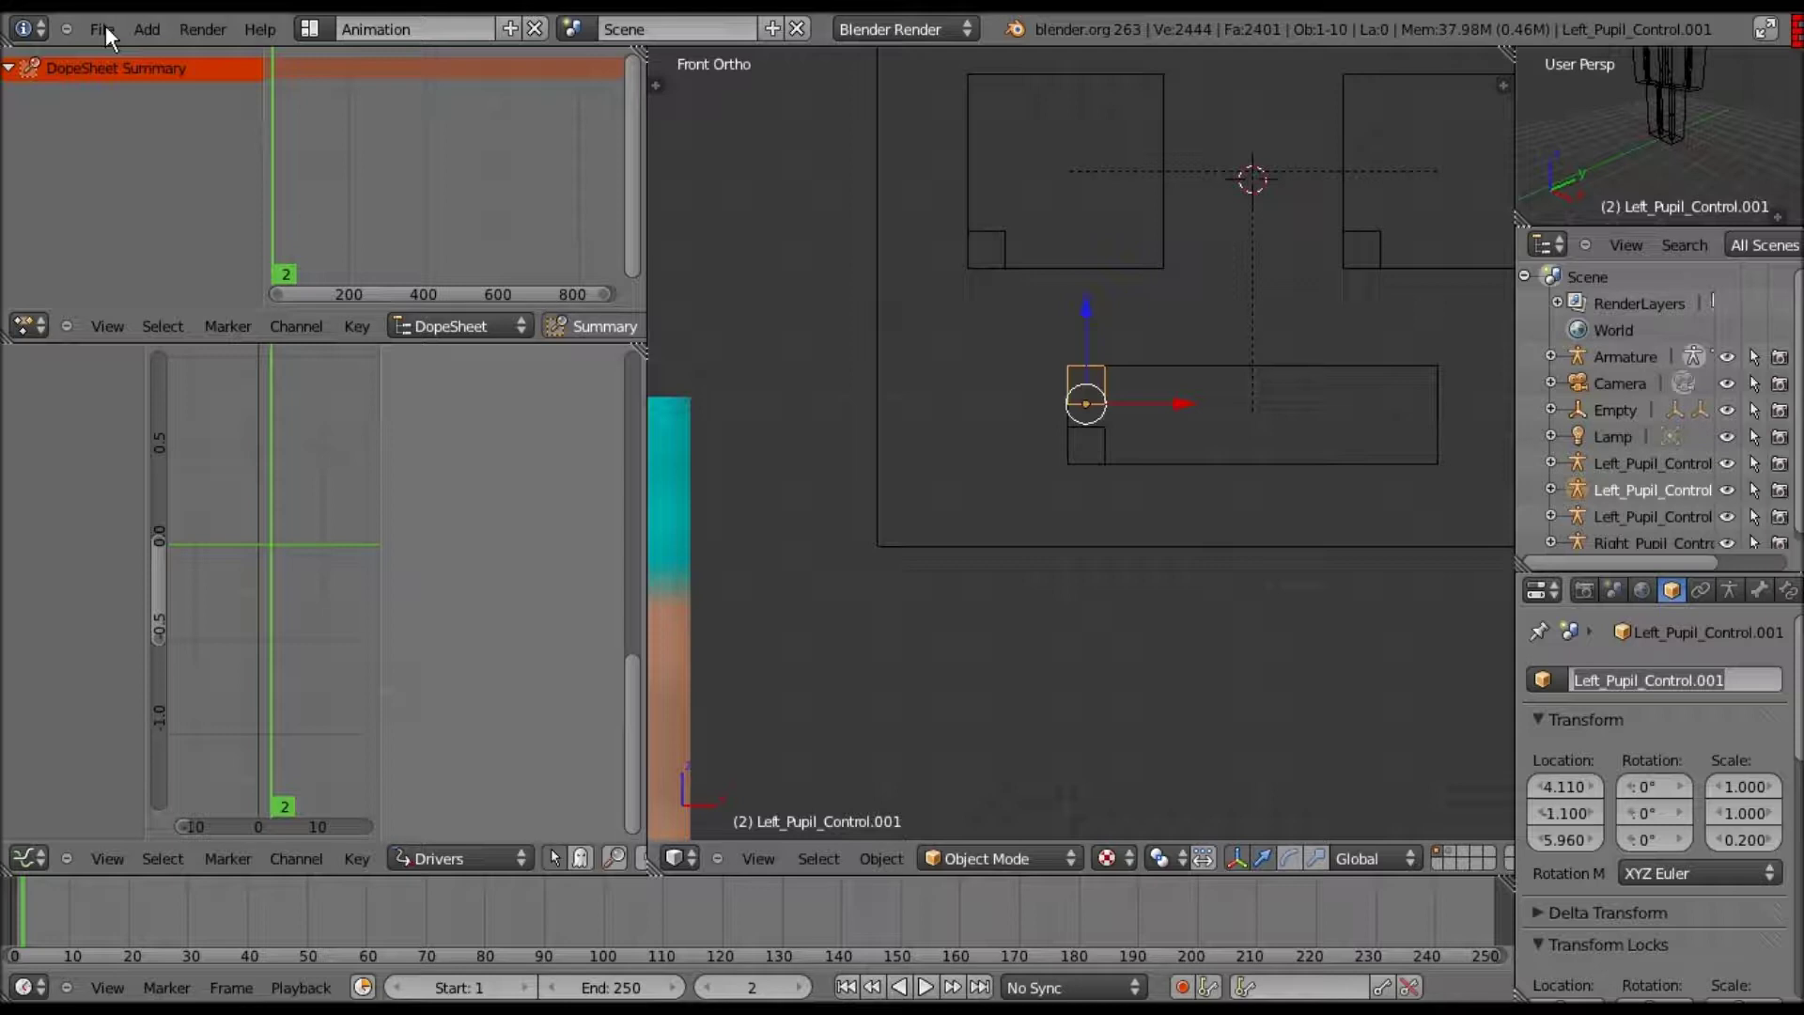
{"action": "key", "text": "Return"}
- Open the recent project holding the finished face rig and switch its Face_Control armature to Object Mode to examine the panel layout
{"action": "left_click", "coordinate": [103, 30]}
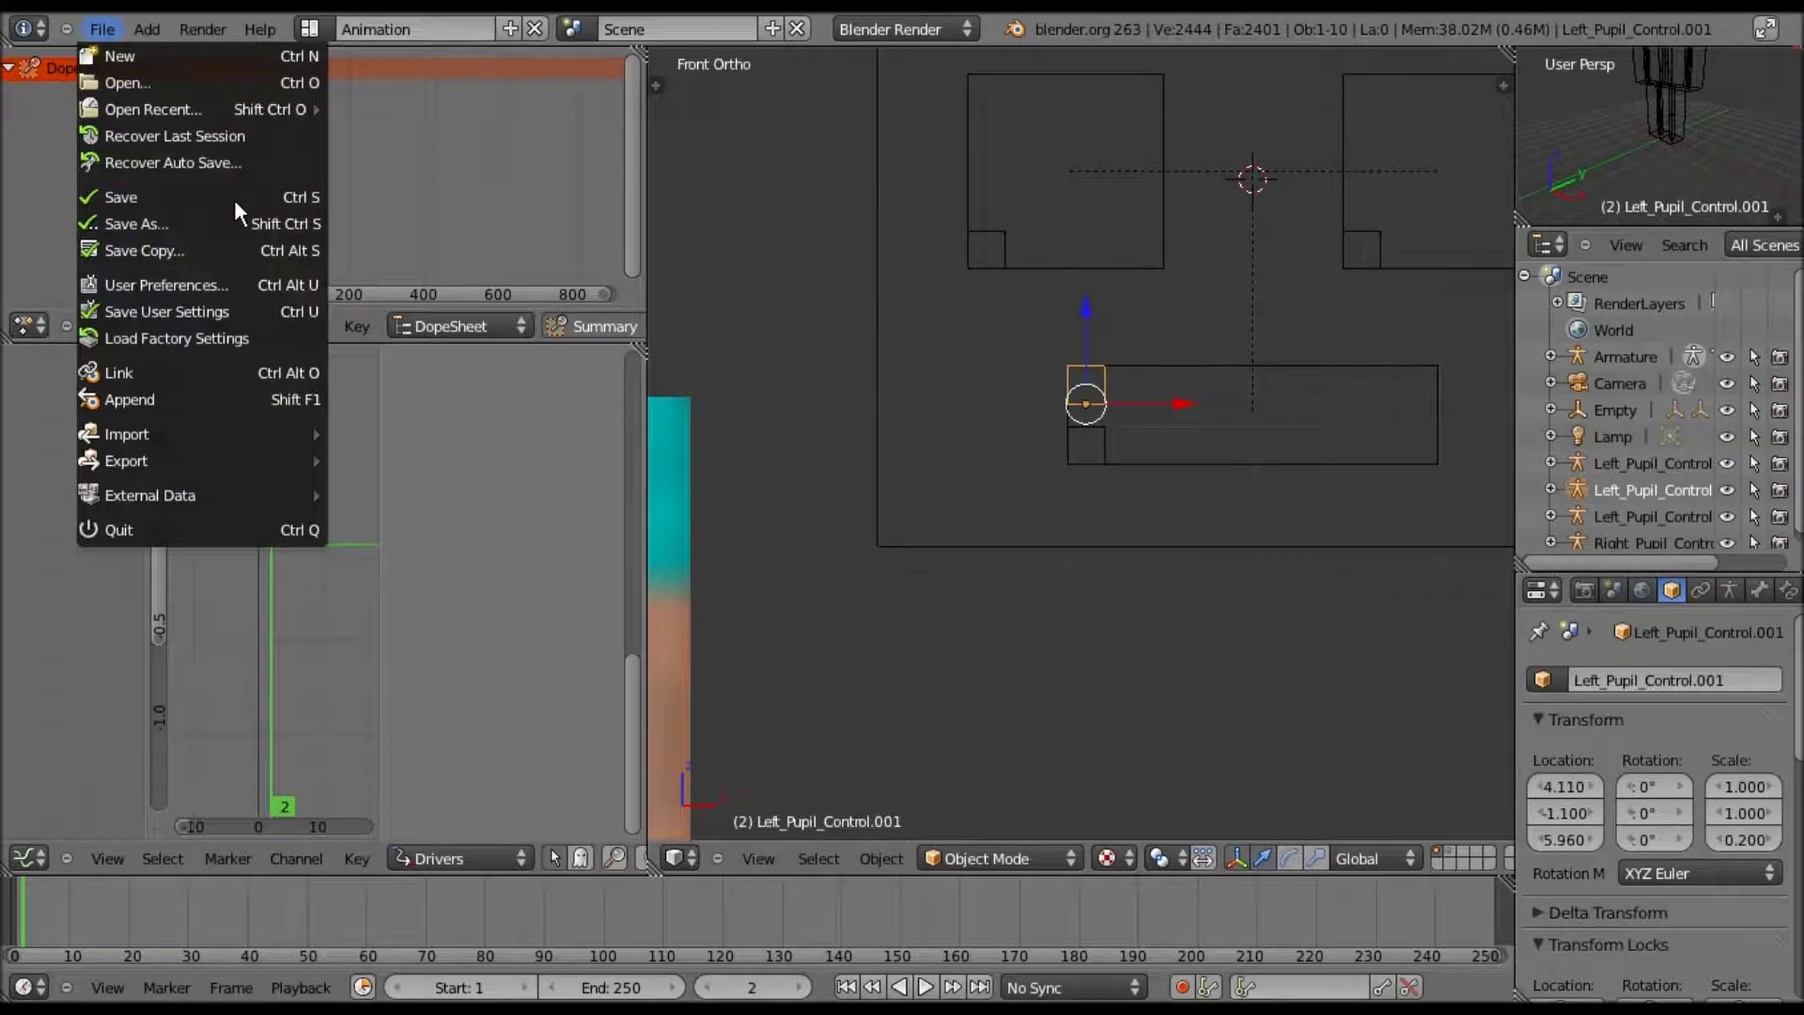
{"action": "mouse_move", "coordinate": [206, 107]}
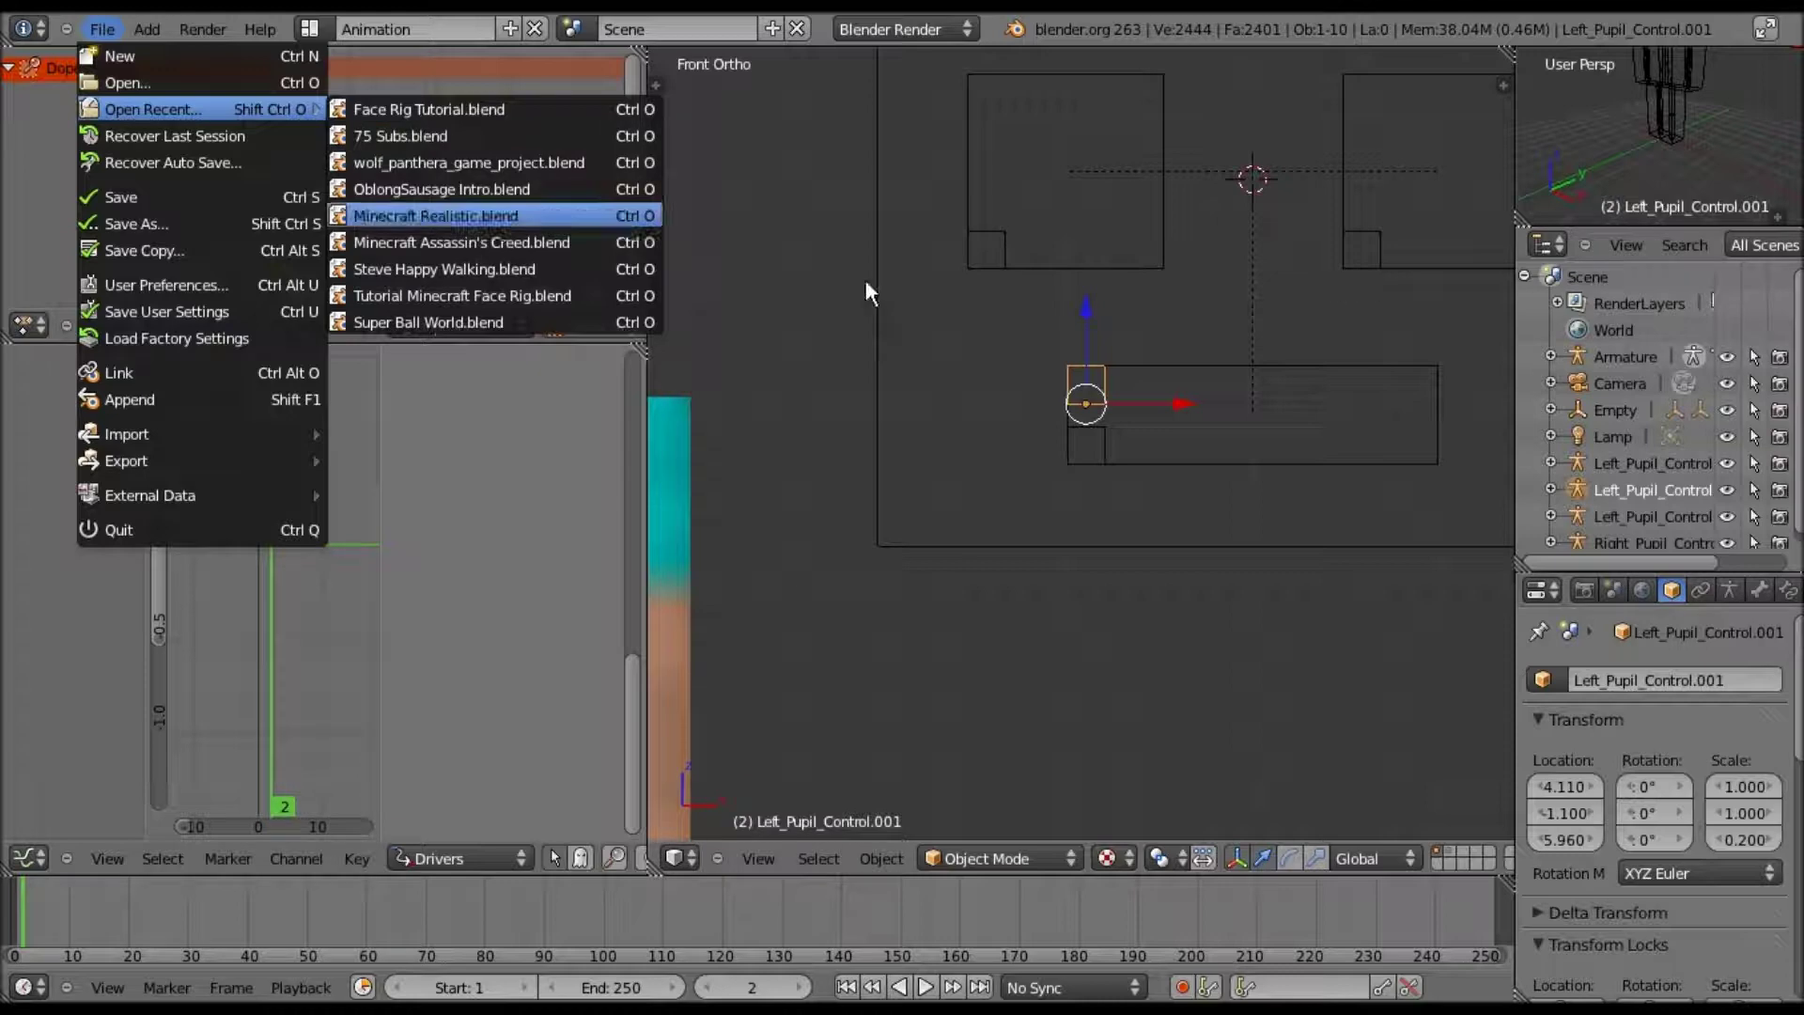
{"action": "key", "text": "Return"}
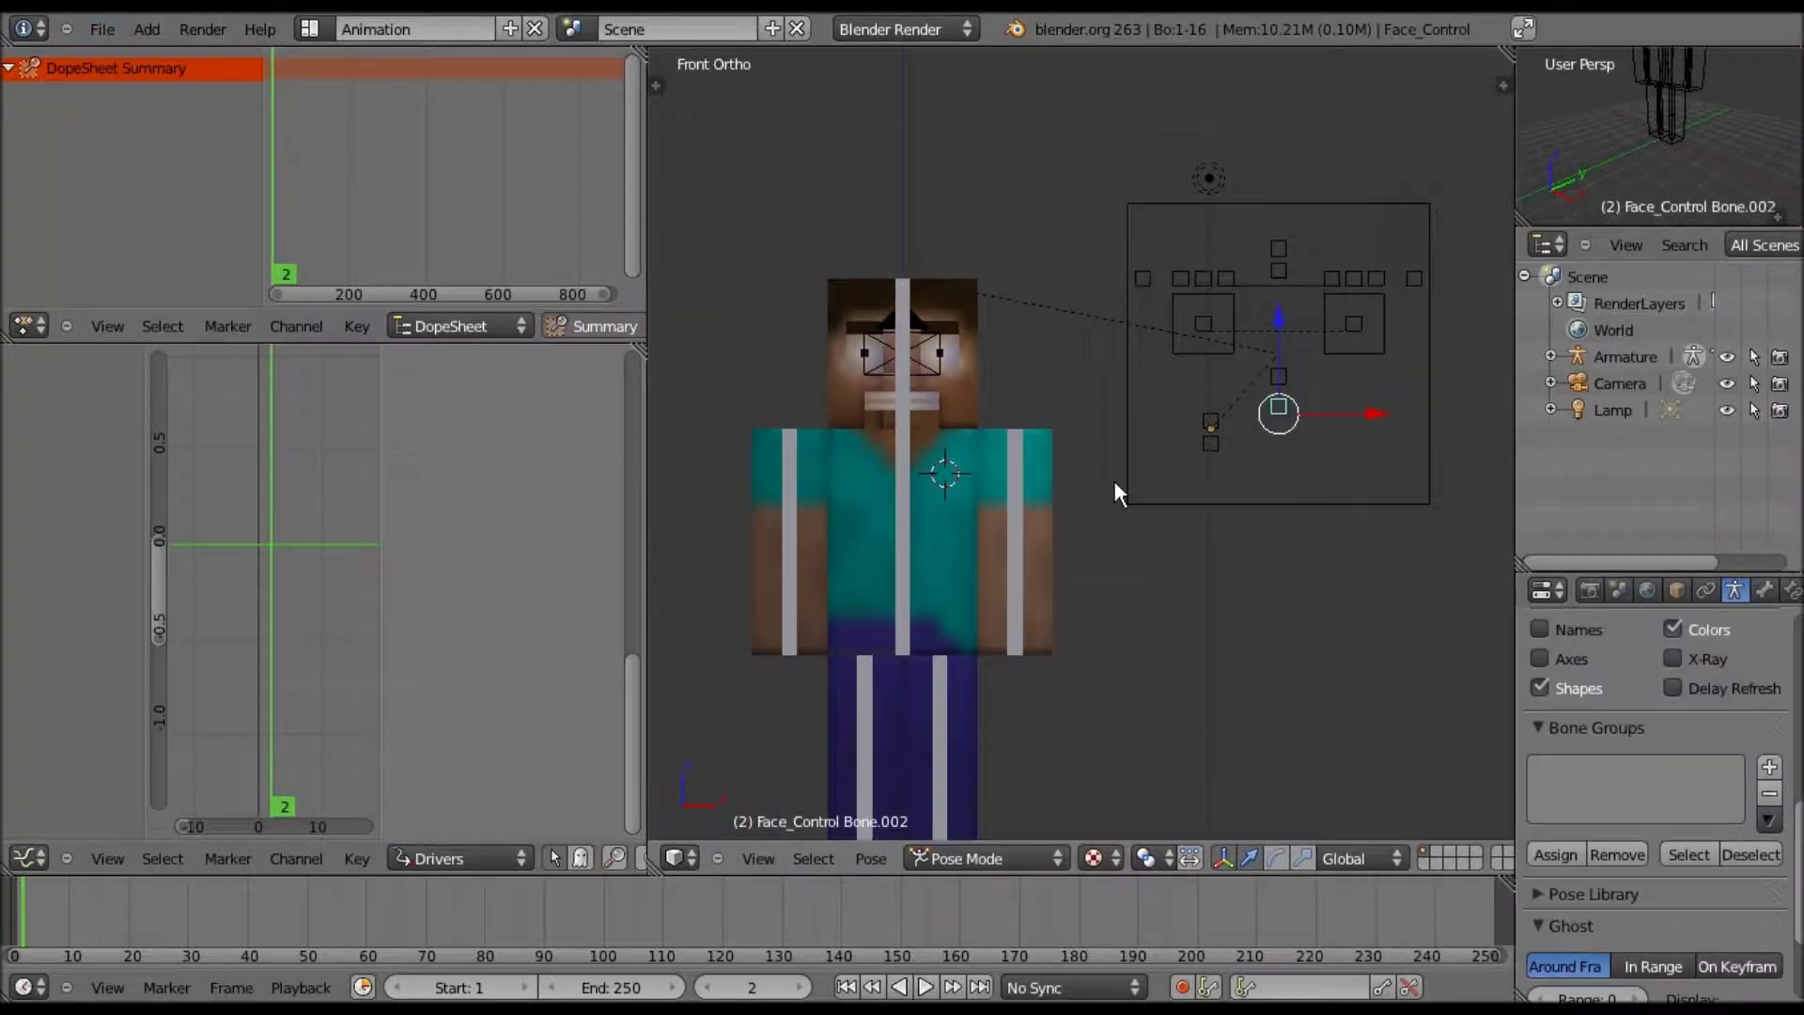
{"action": "middle_click_drag", "start_coordinate": [1131, 462], "coordinate": [1065, 439], "text": "shift"}
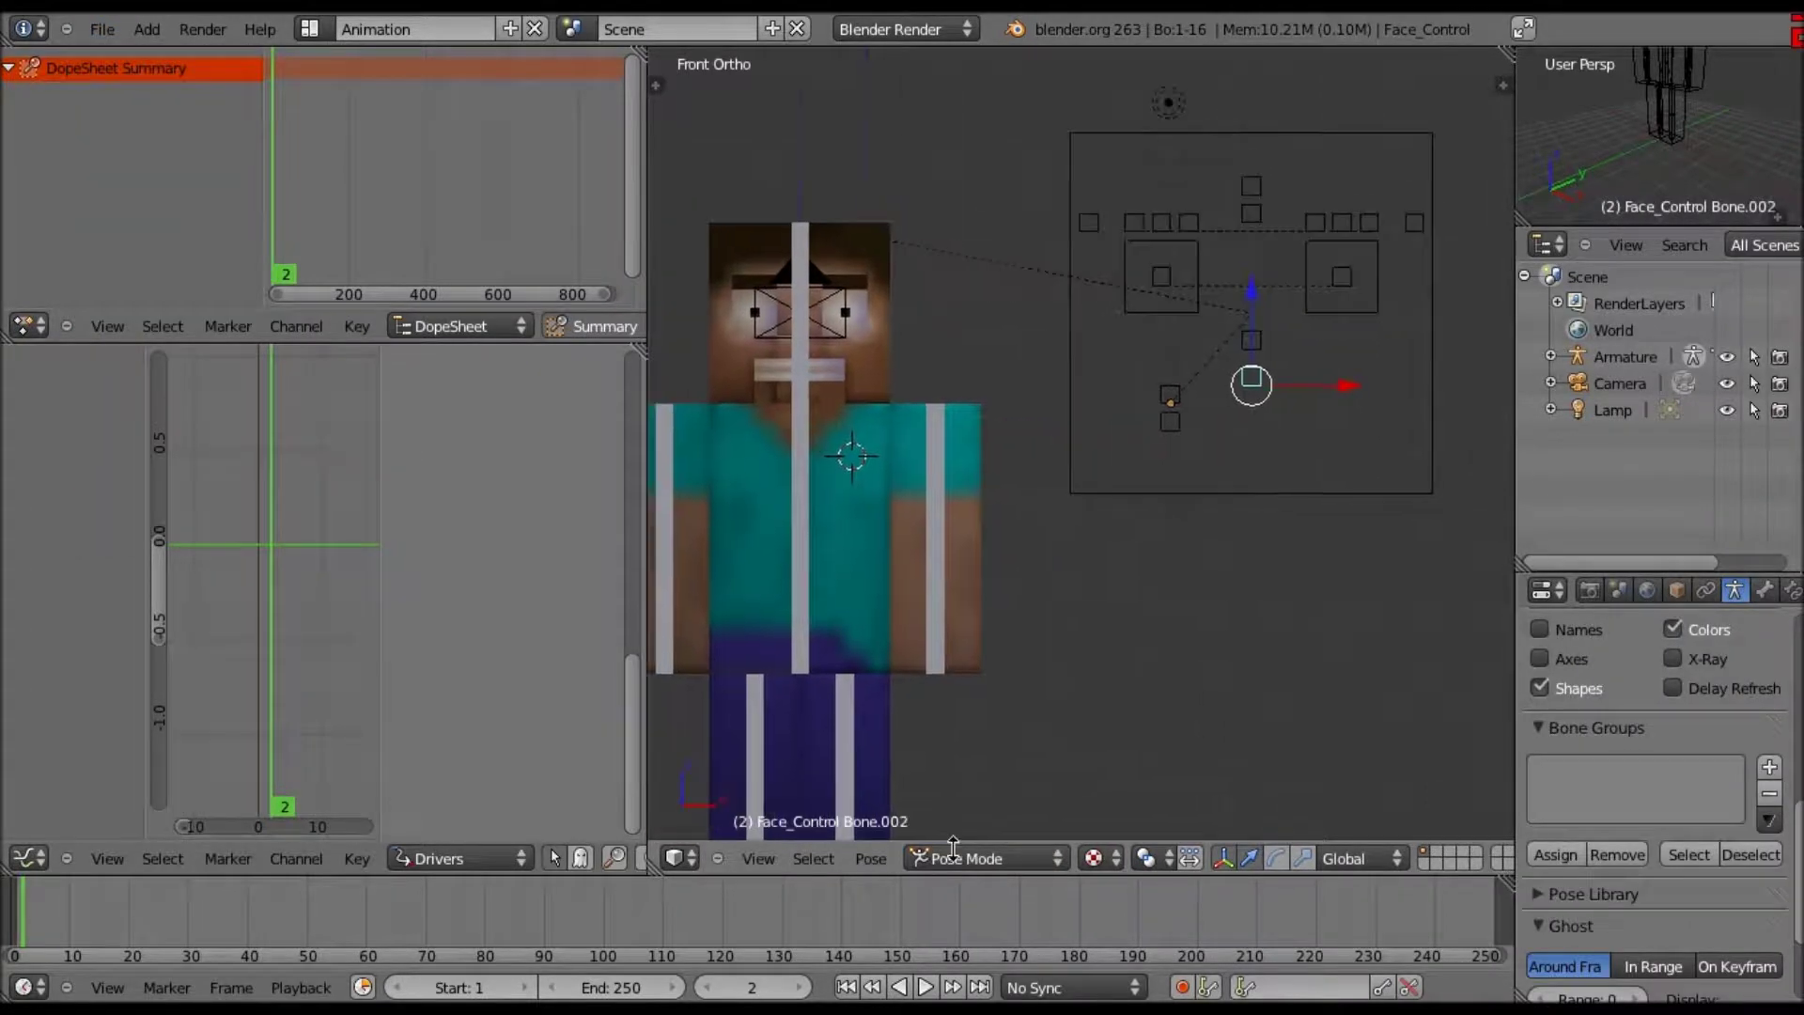
{"action": "scroll", "coordinate": [953, 845], "scroll_direction": "up", "scroll_amount": 1}
{"action": "left_click", "coordinate": [954, 859]}
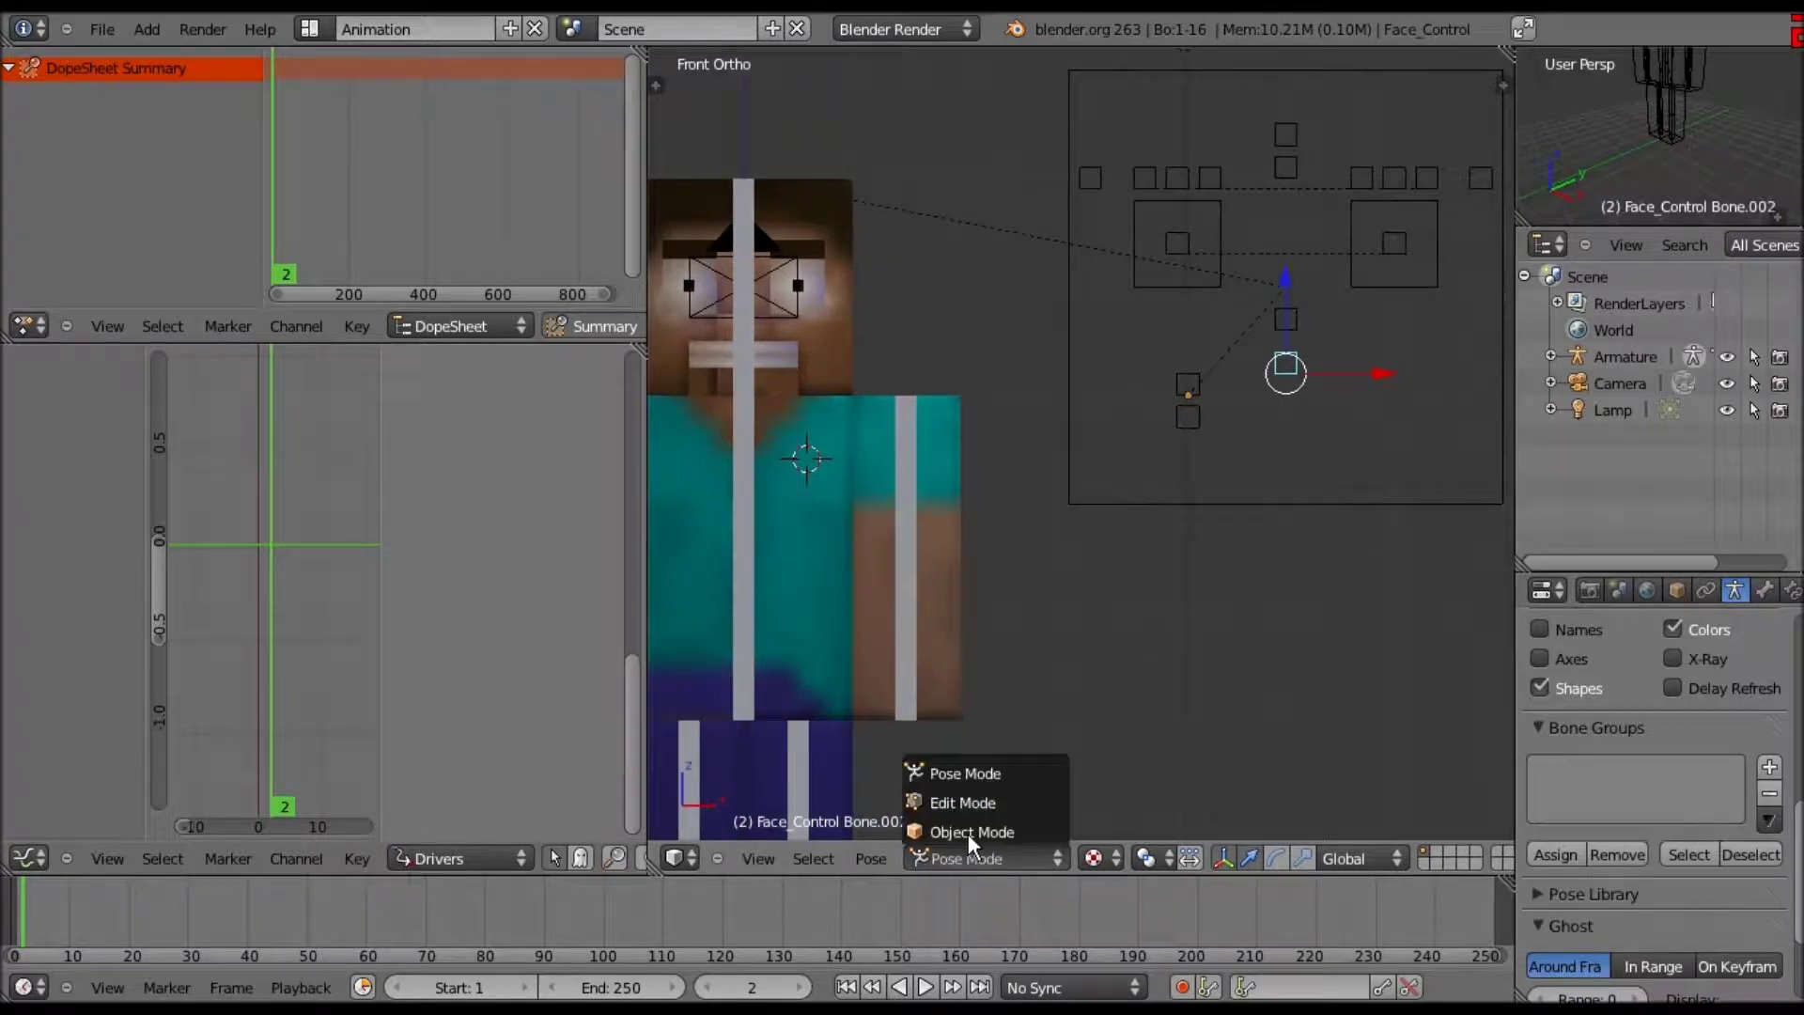
{"action": "key", "text": "Return"}
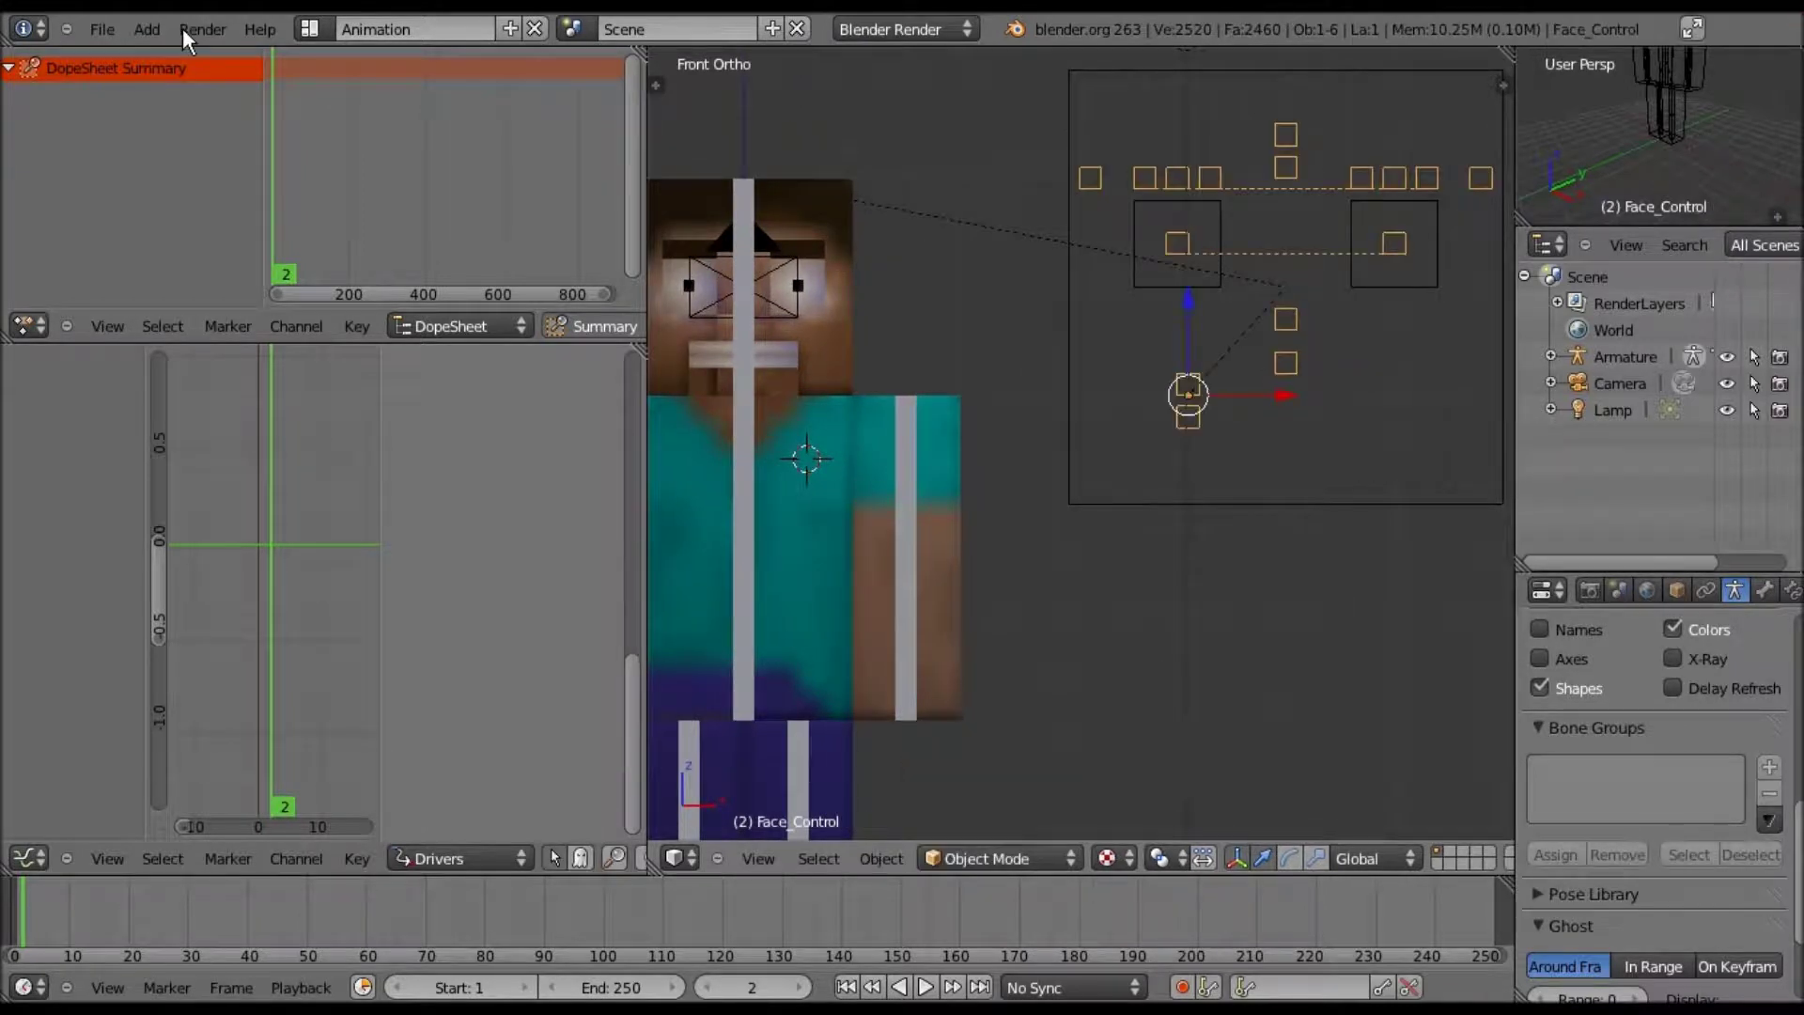
- Reopen the Minecraft character project that holds the facial shape keys
{"action": "scroll", "coordinate": [846, 423], "scroll_direction": "down", "scroll_amount": 2}
{"action": "left_click", "coordinate": [103, 23]}
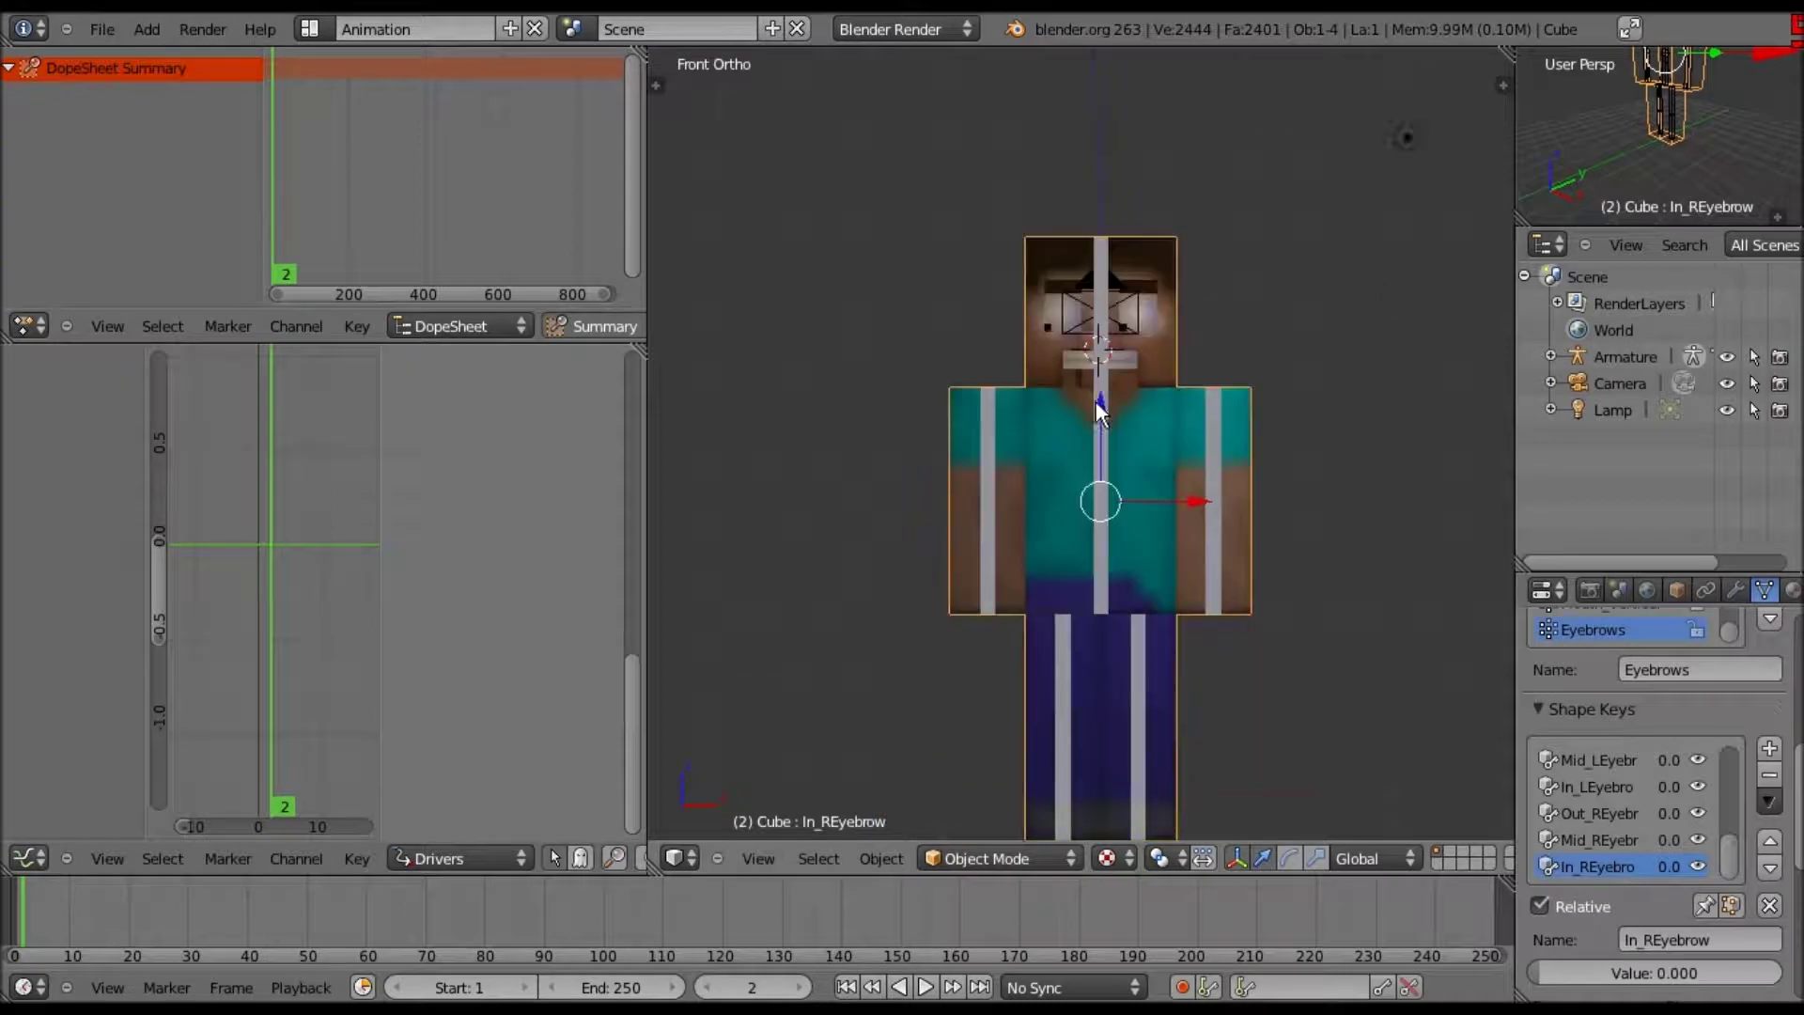
{"action": "scroll", "coordinate": [1095, 402], "scroll_direction": "up", "scroll_amount": 3}
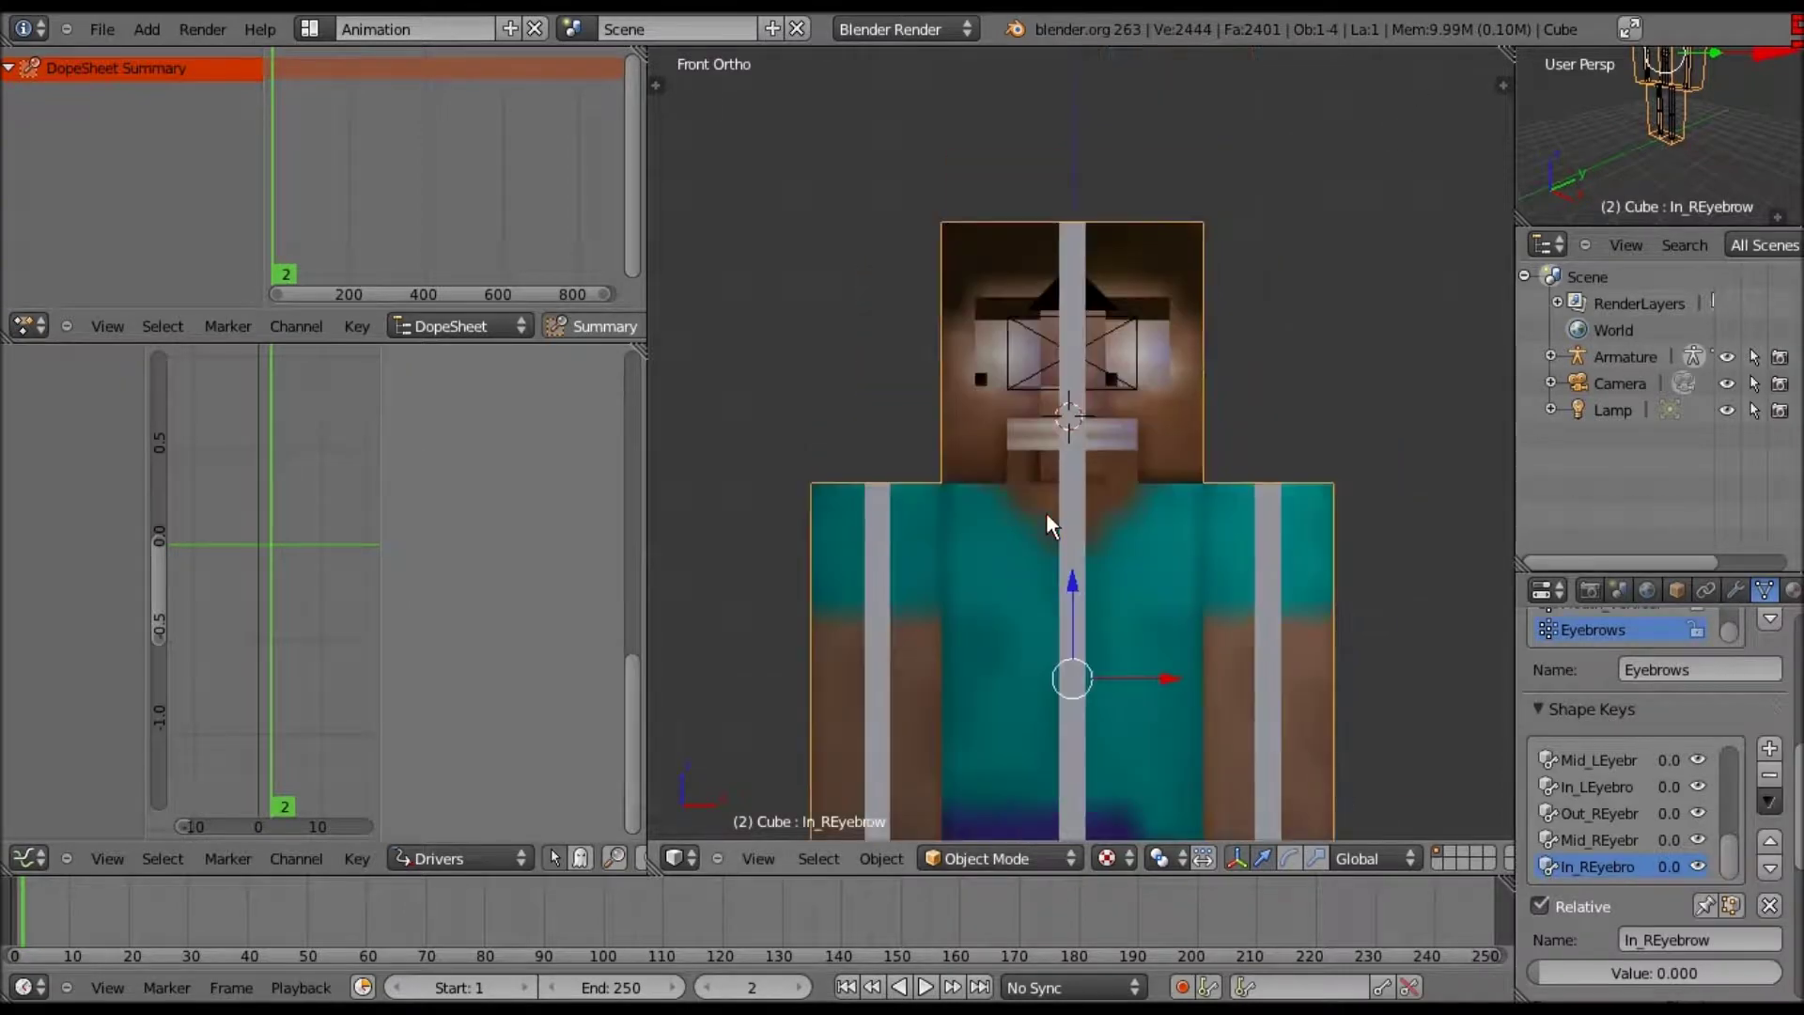
{"action": "scroll", "coordinate": [1067, 449], "scroll_direction": "up", "scroll_amount": 3}
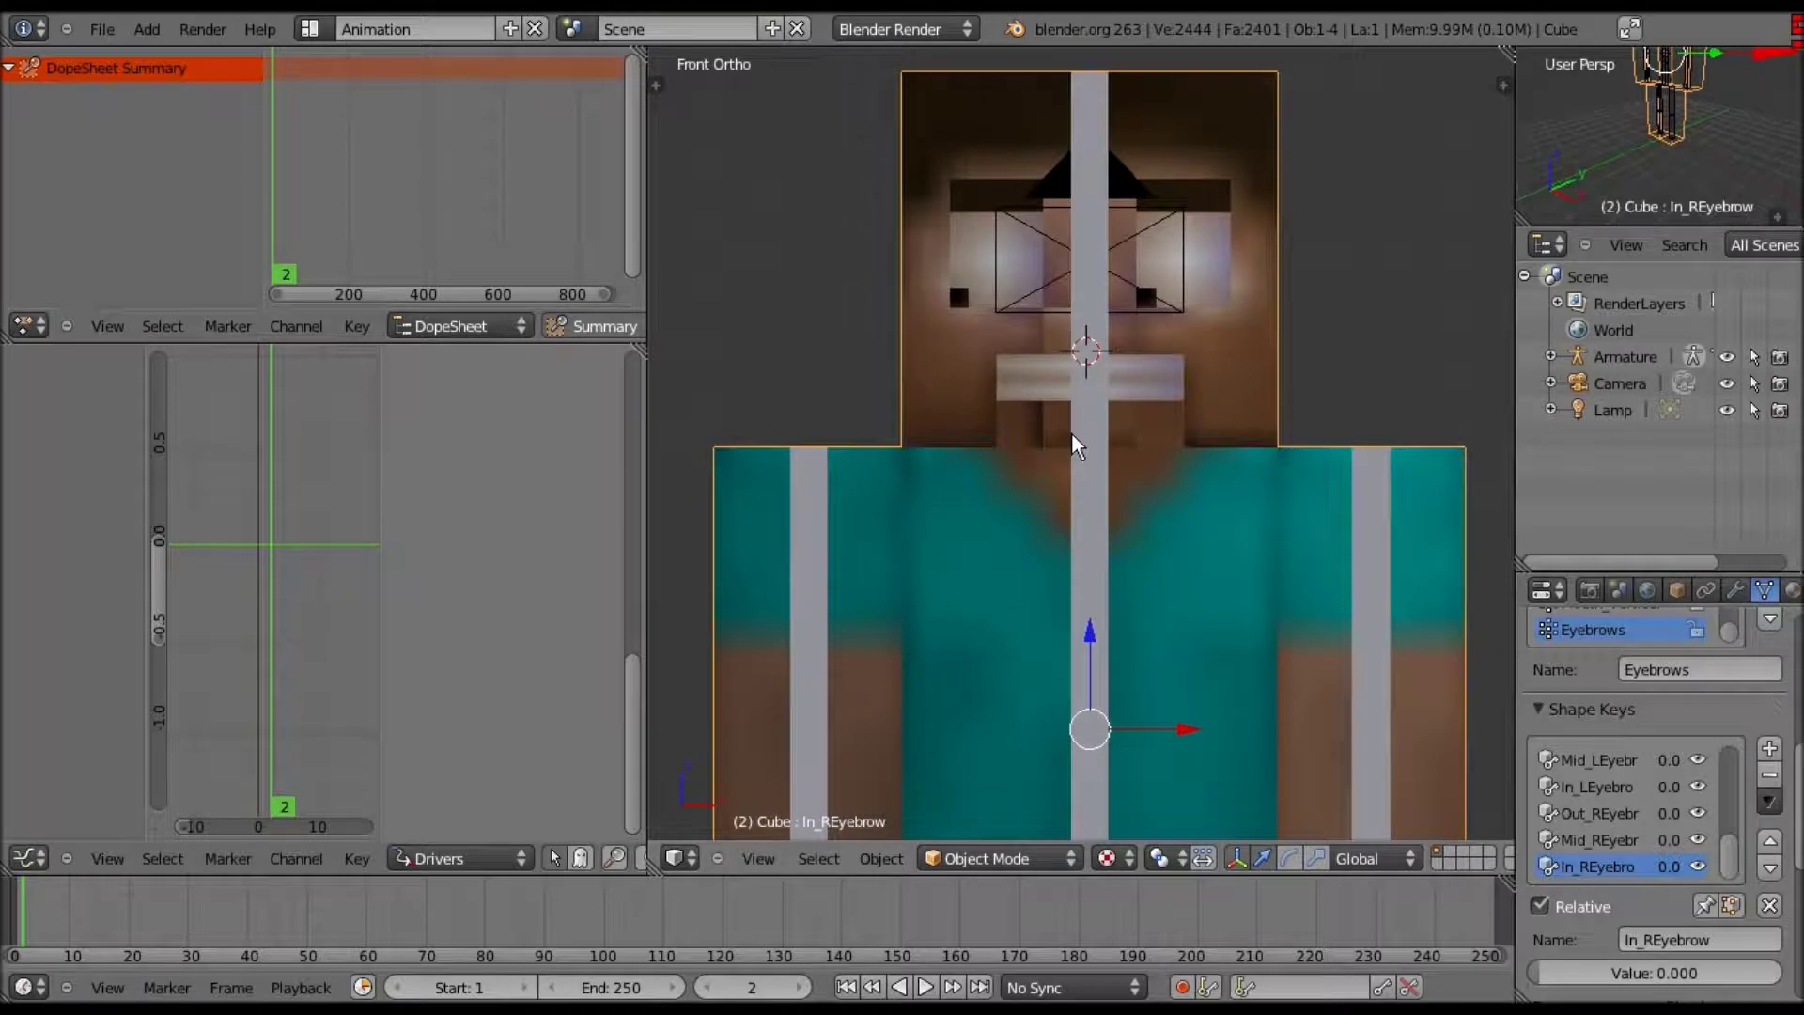
{"action": "scroll", "coordinate": [1074, 442], "scroll_direction": "down", "scroll_amount": 2}
{"action": "scroll", "coordinate": [1071, 432], "scroll_direction": "down", "scroll_amount": 3}
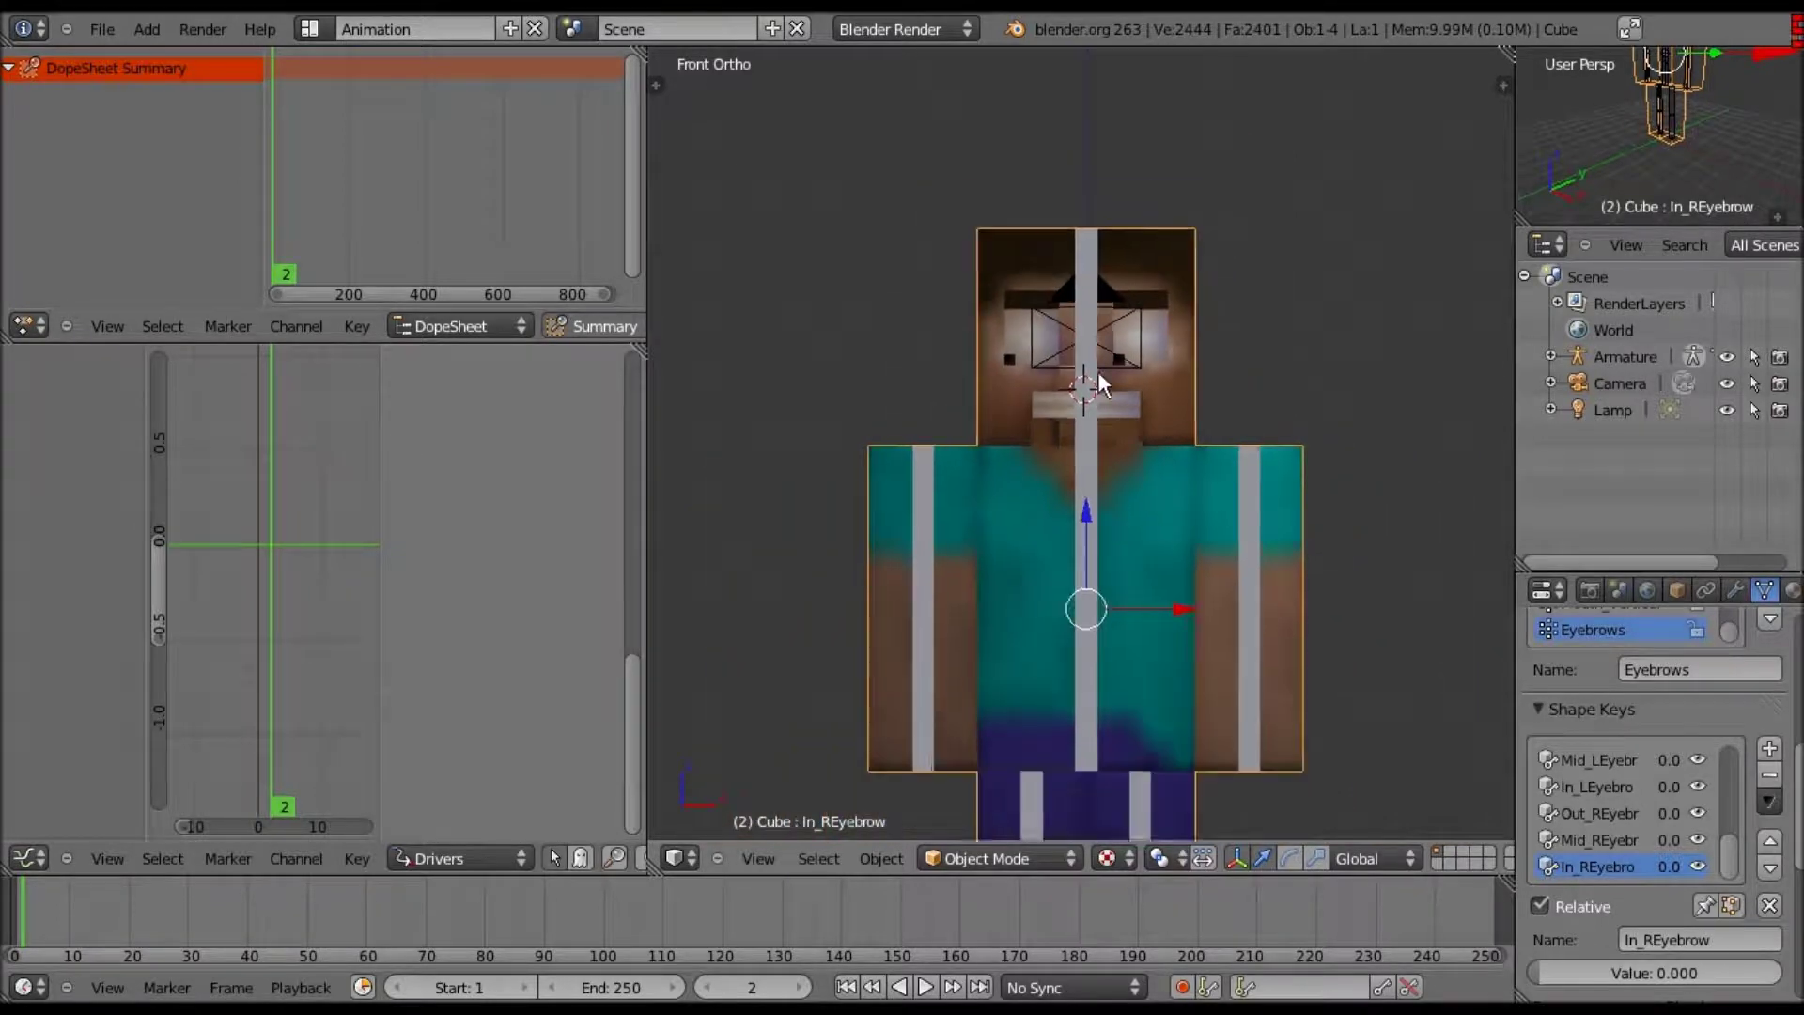
{"action": "scroll", "coordinate": [1219, 408], "scroll_direction": "up", "scroll_amount": 2}
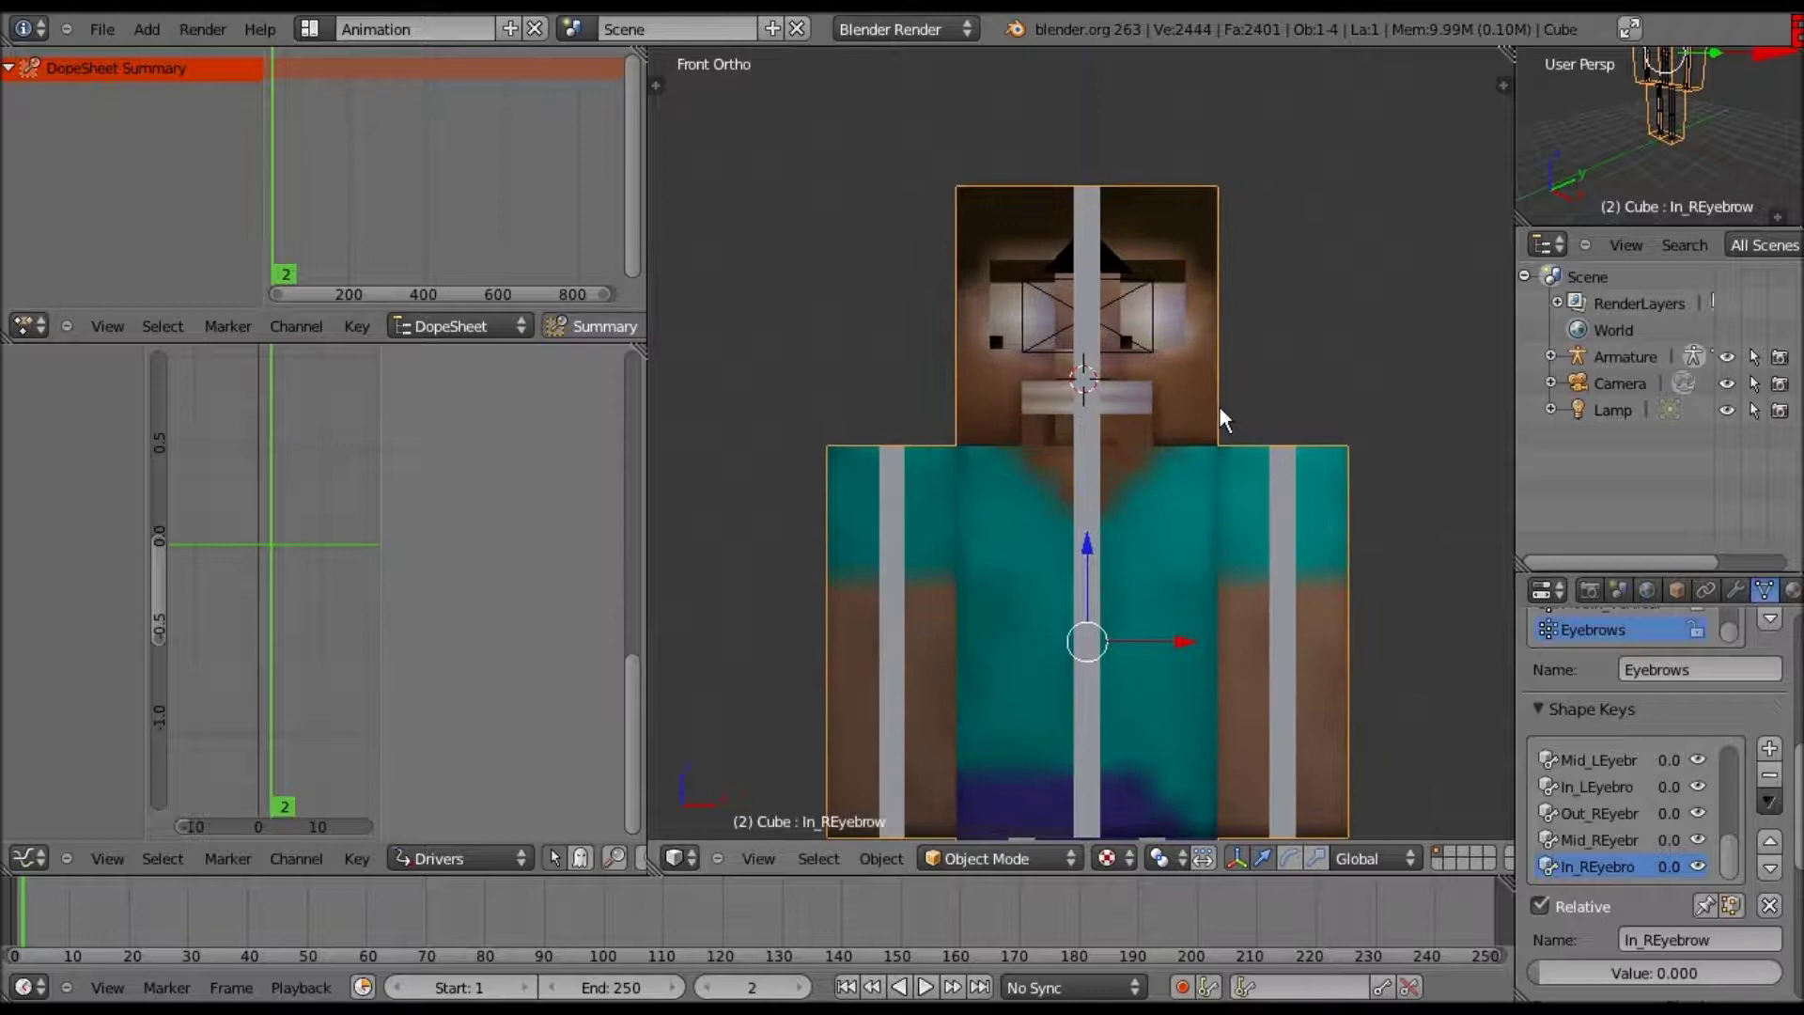
{"action": "scroll", "coordinate": [1219, 408], "scroll_direction": "down", "scroll_amount": 2}
{"action": "middle_click_drag", "start_coordinate": [1107, 398], "coordinate": [988, 397], "text": "shift"}
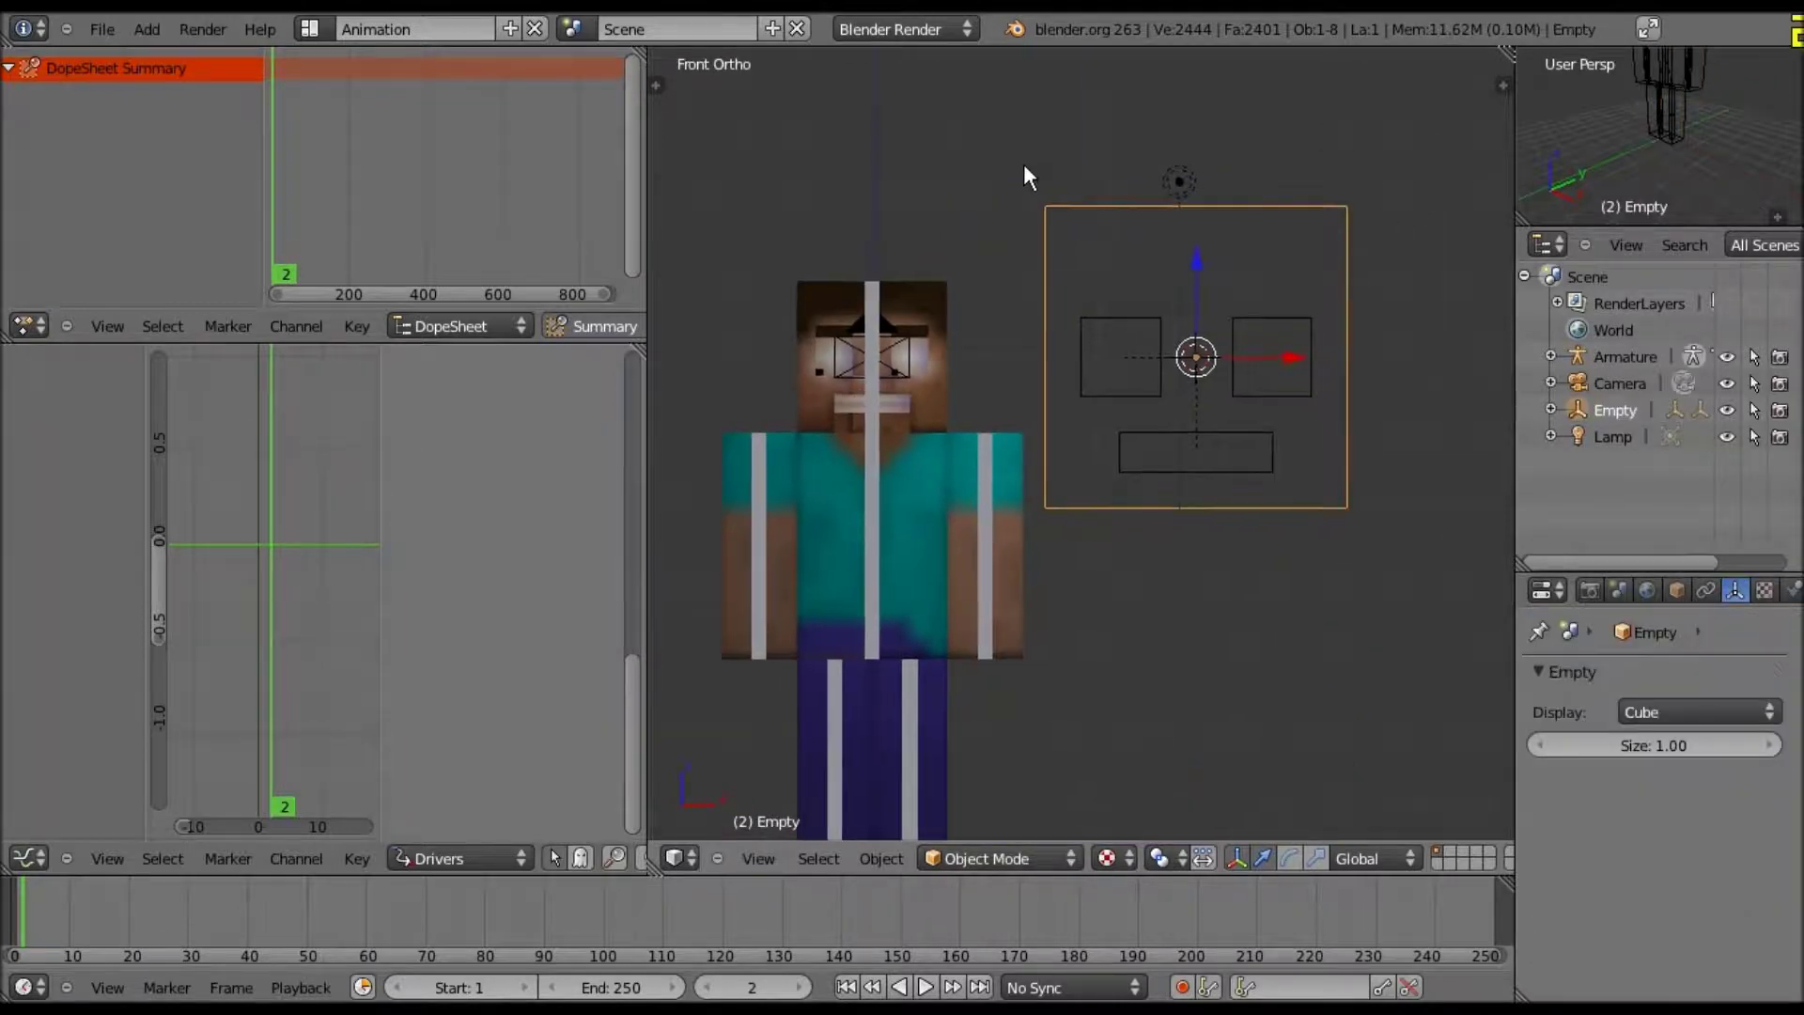
{"action": "middle_click_drag", "start_coordinate": [1115, 200], "coordinate": [968, 146], "text": "shift"}
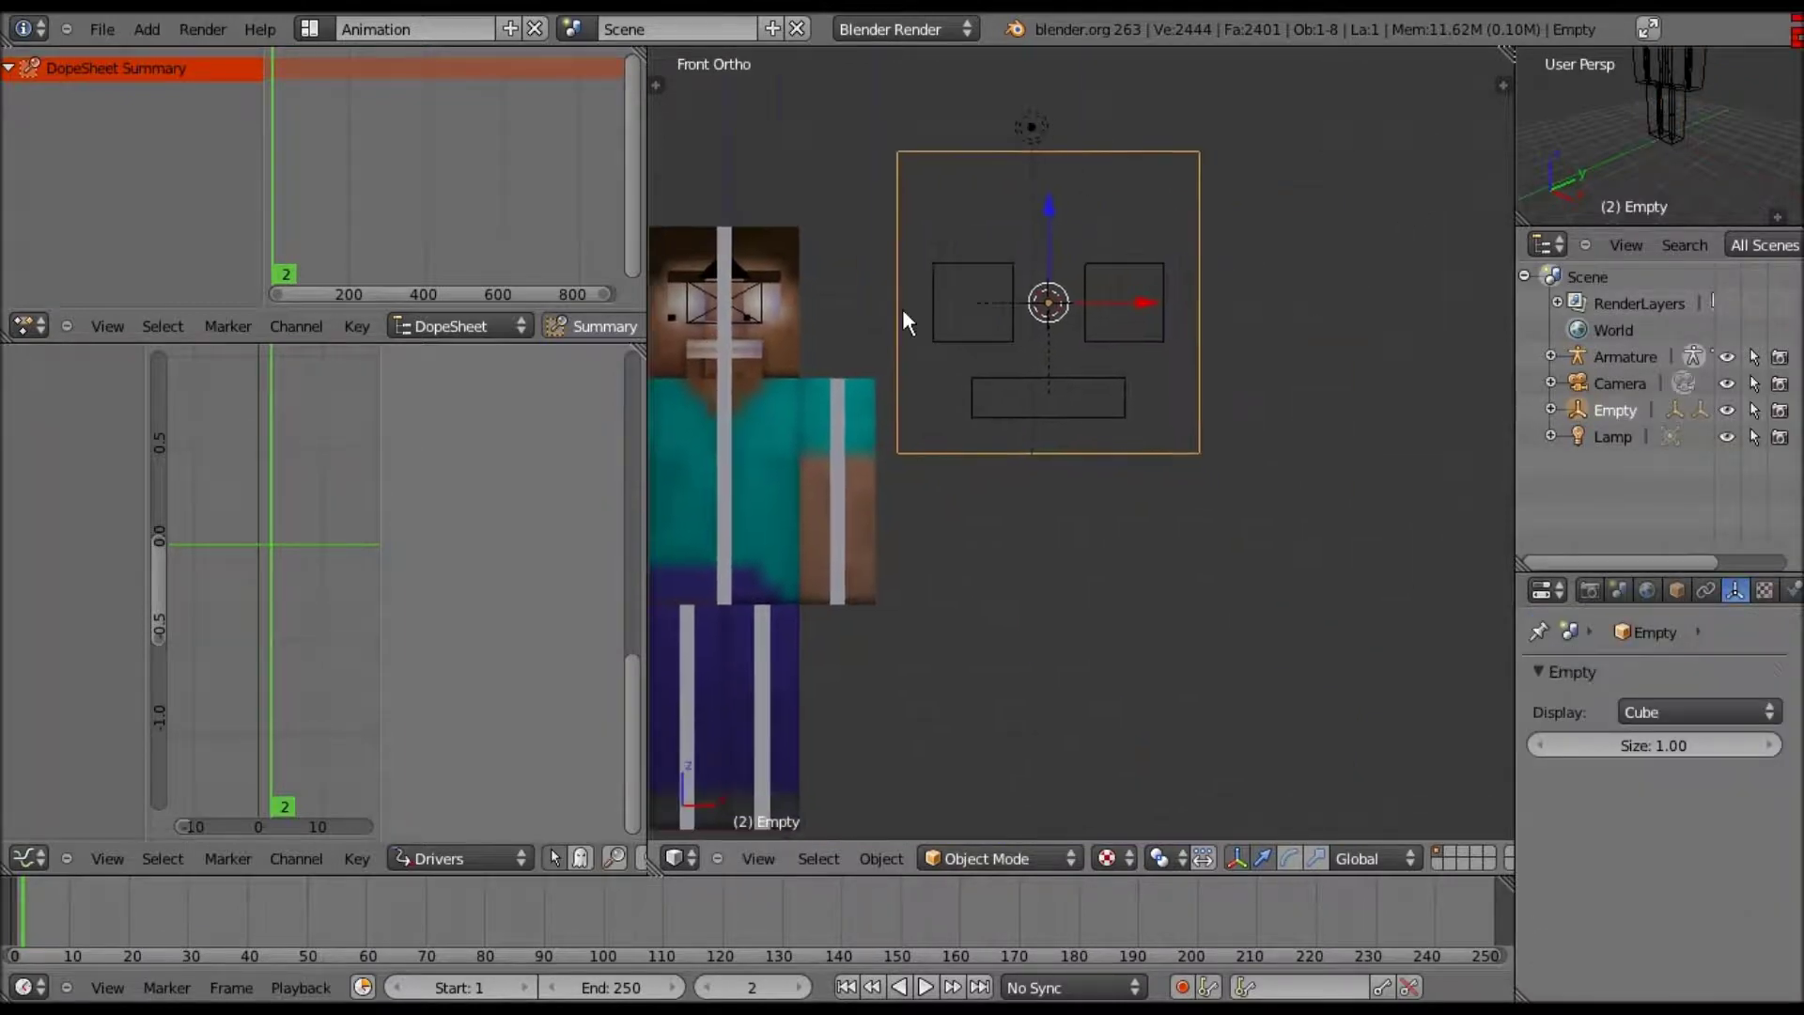
- Save the character project under its current file name
{"action": "scroll", "coordinate": [902, 308], "scroll_direction": "up", "scroll_amount": 2}
{"action": "middle_click_drag", "start_coordinate": [989, 358], "coordinate": [1254, 414], "text": "shift"}
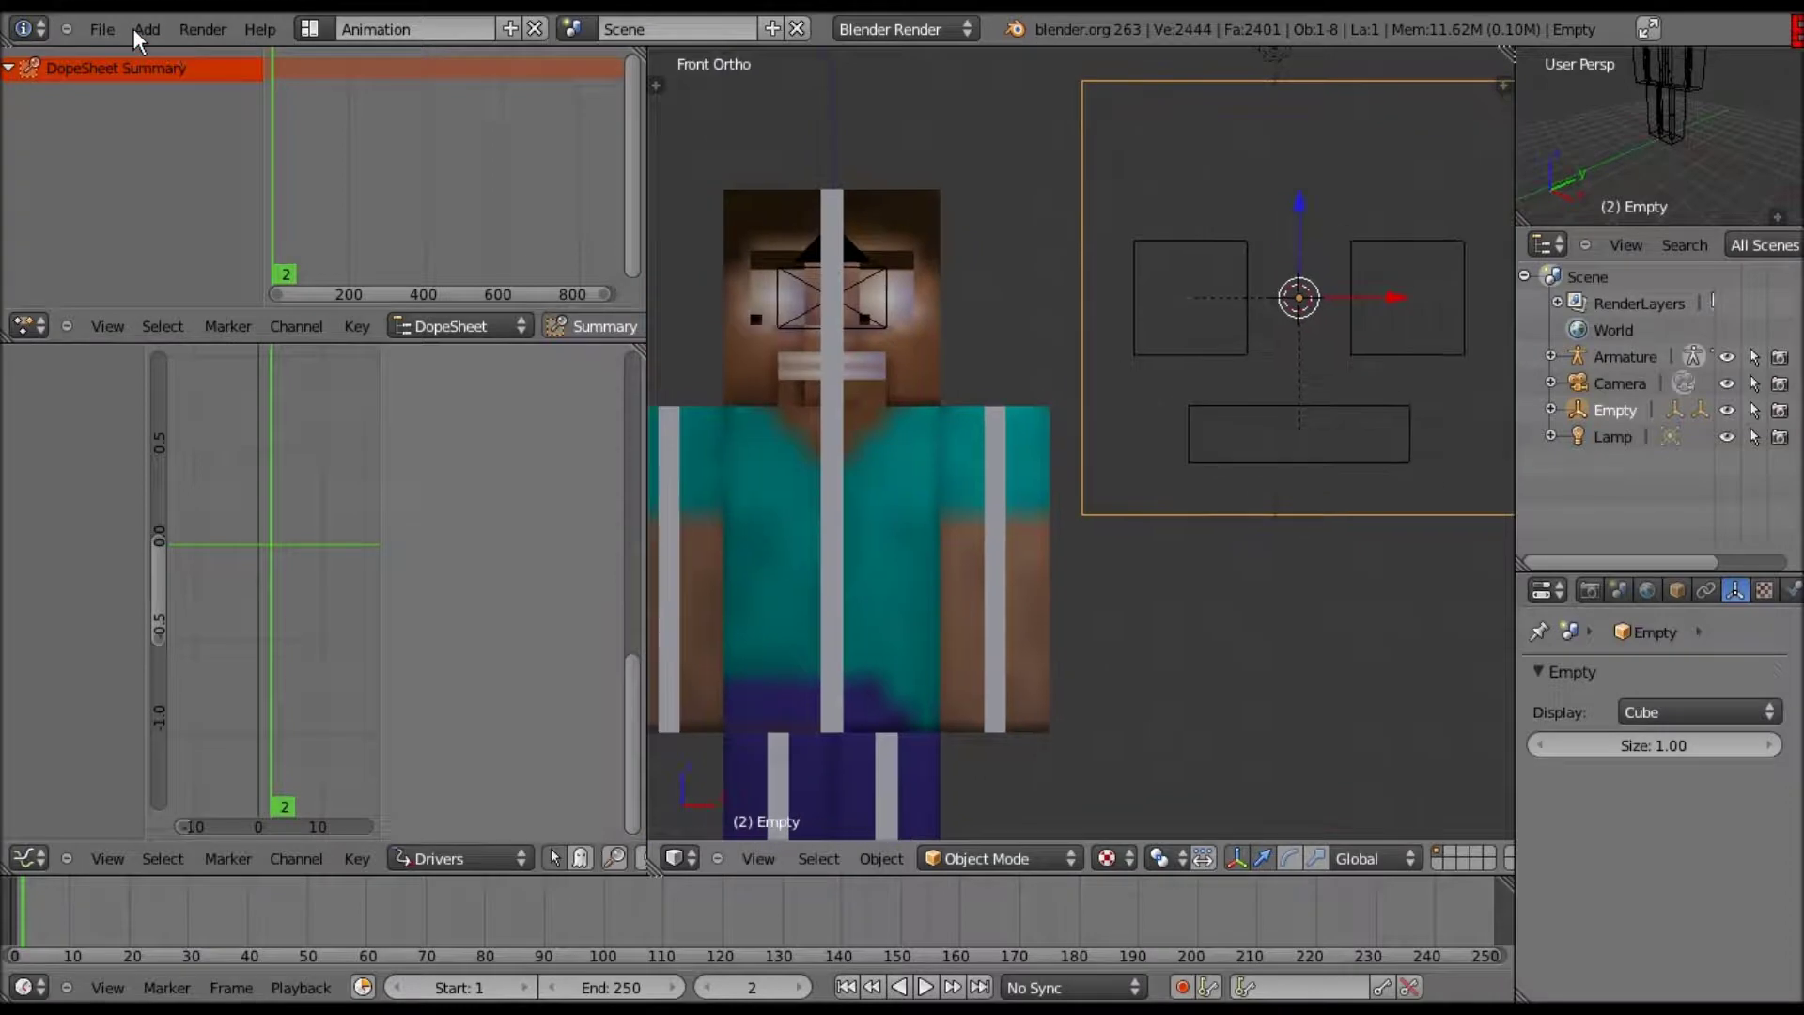
{"action": "left_click", "coordinate": [101, 30]}
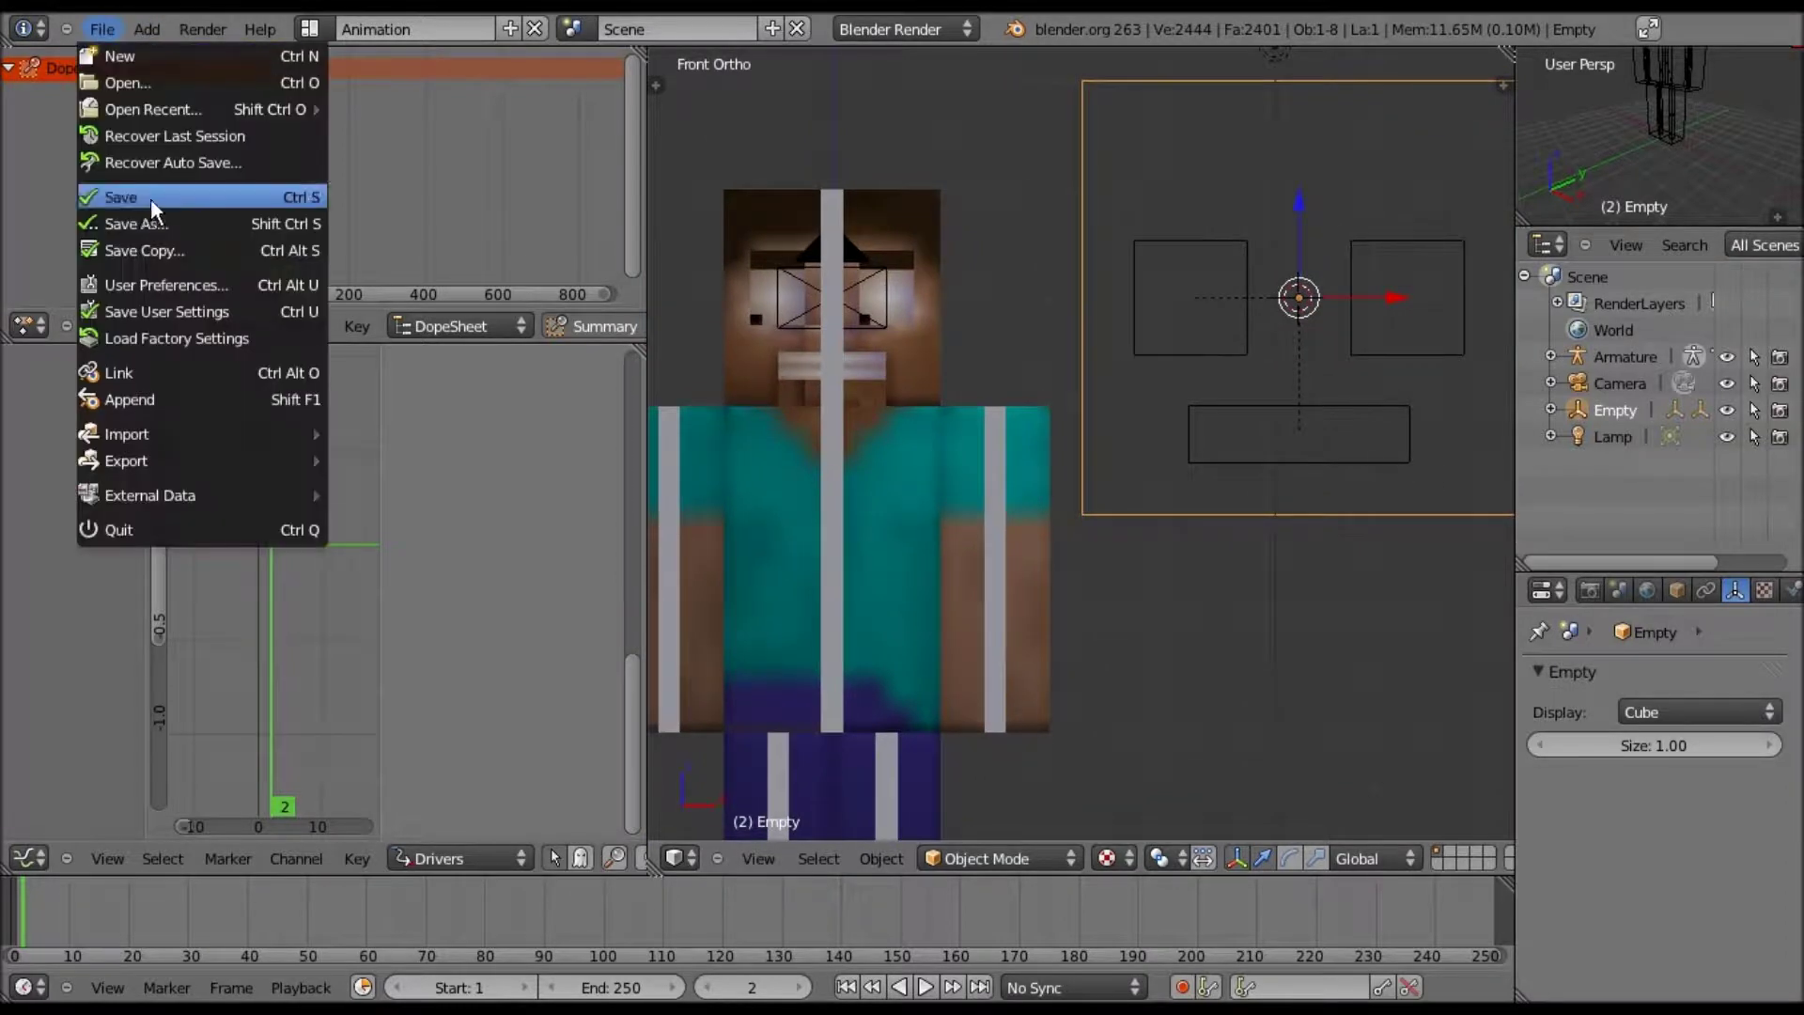
{"action": "left_click", "coordinate": [150, 199]}
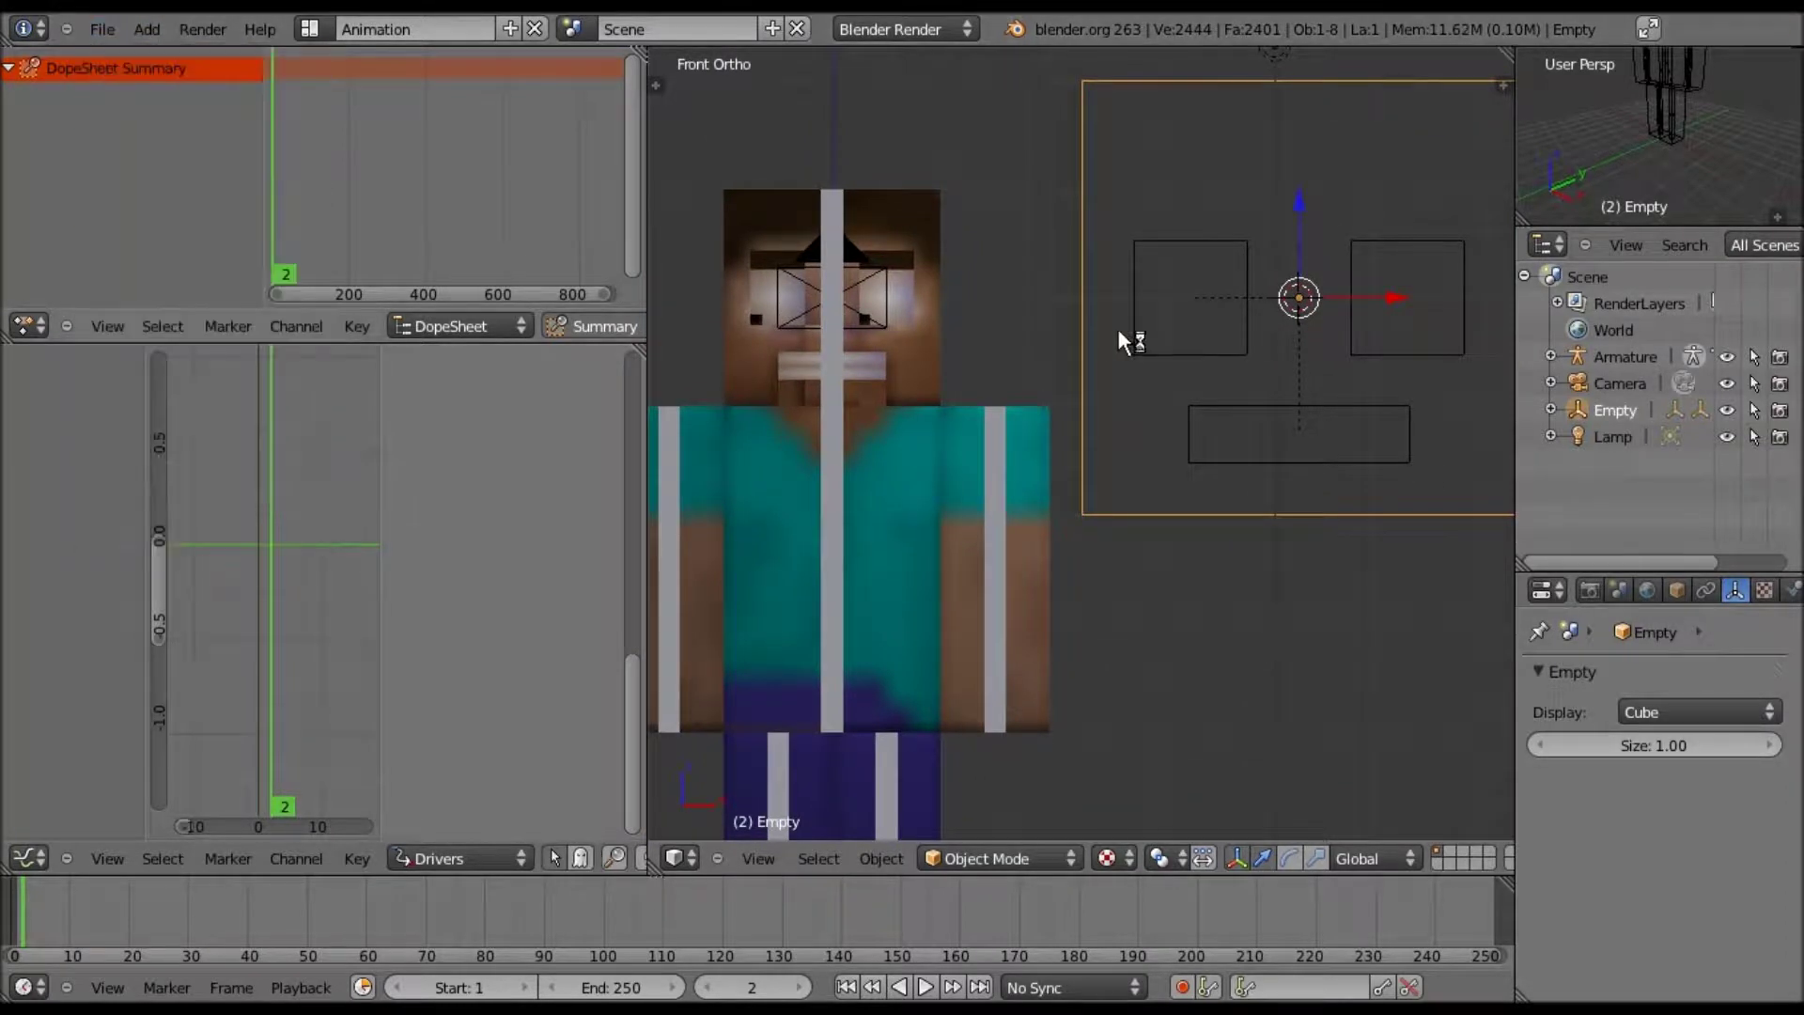
- Add a single-bone armature at the centre of the face panel and set its bone display to B-Bone
{"action": "scroll", "coordinate": [1052, 310], "scroll_direction": "down", "scroll_amount": 2}
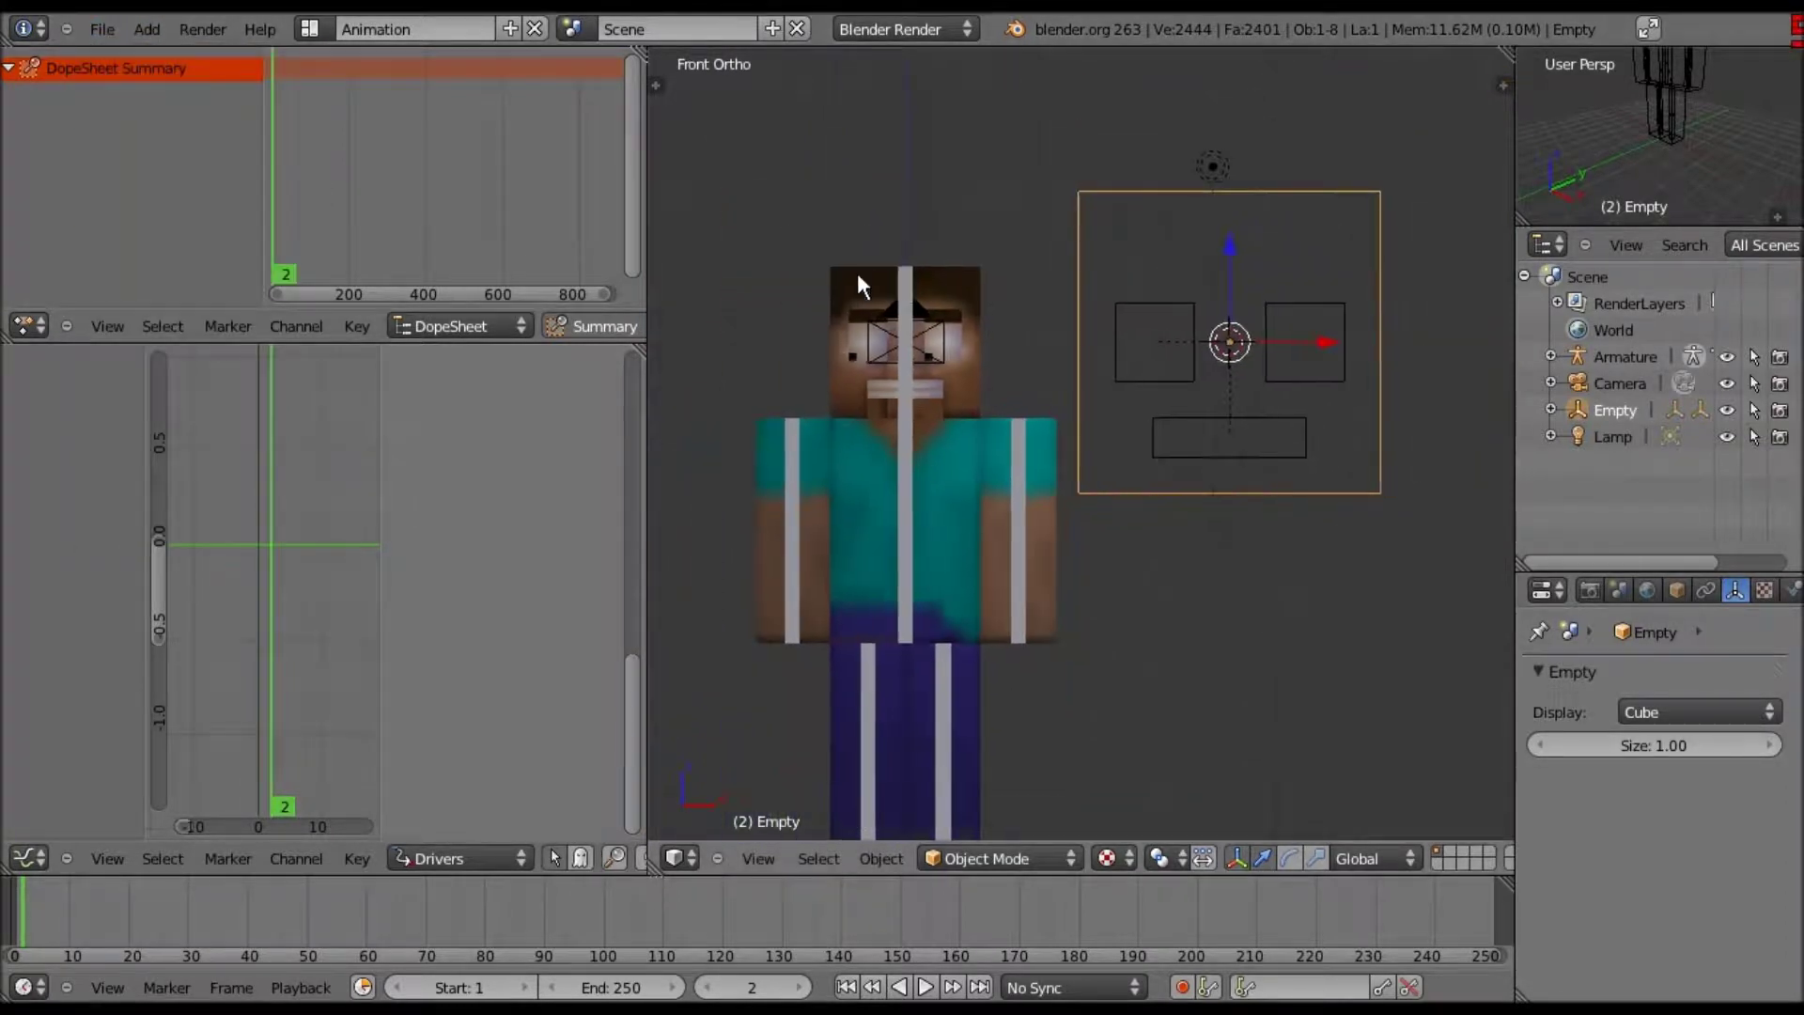
{"action": "middle_click_drag", "start_coordinate": [1231, 433], "coordinate": [969, 384], "text": "shift"}
{"action": "middle_click_drag", "start_coordinate": [858, 258], "coordinate": [1011, 347], "text": "shift"}
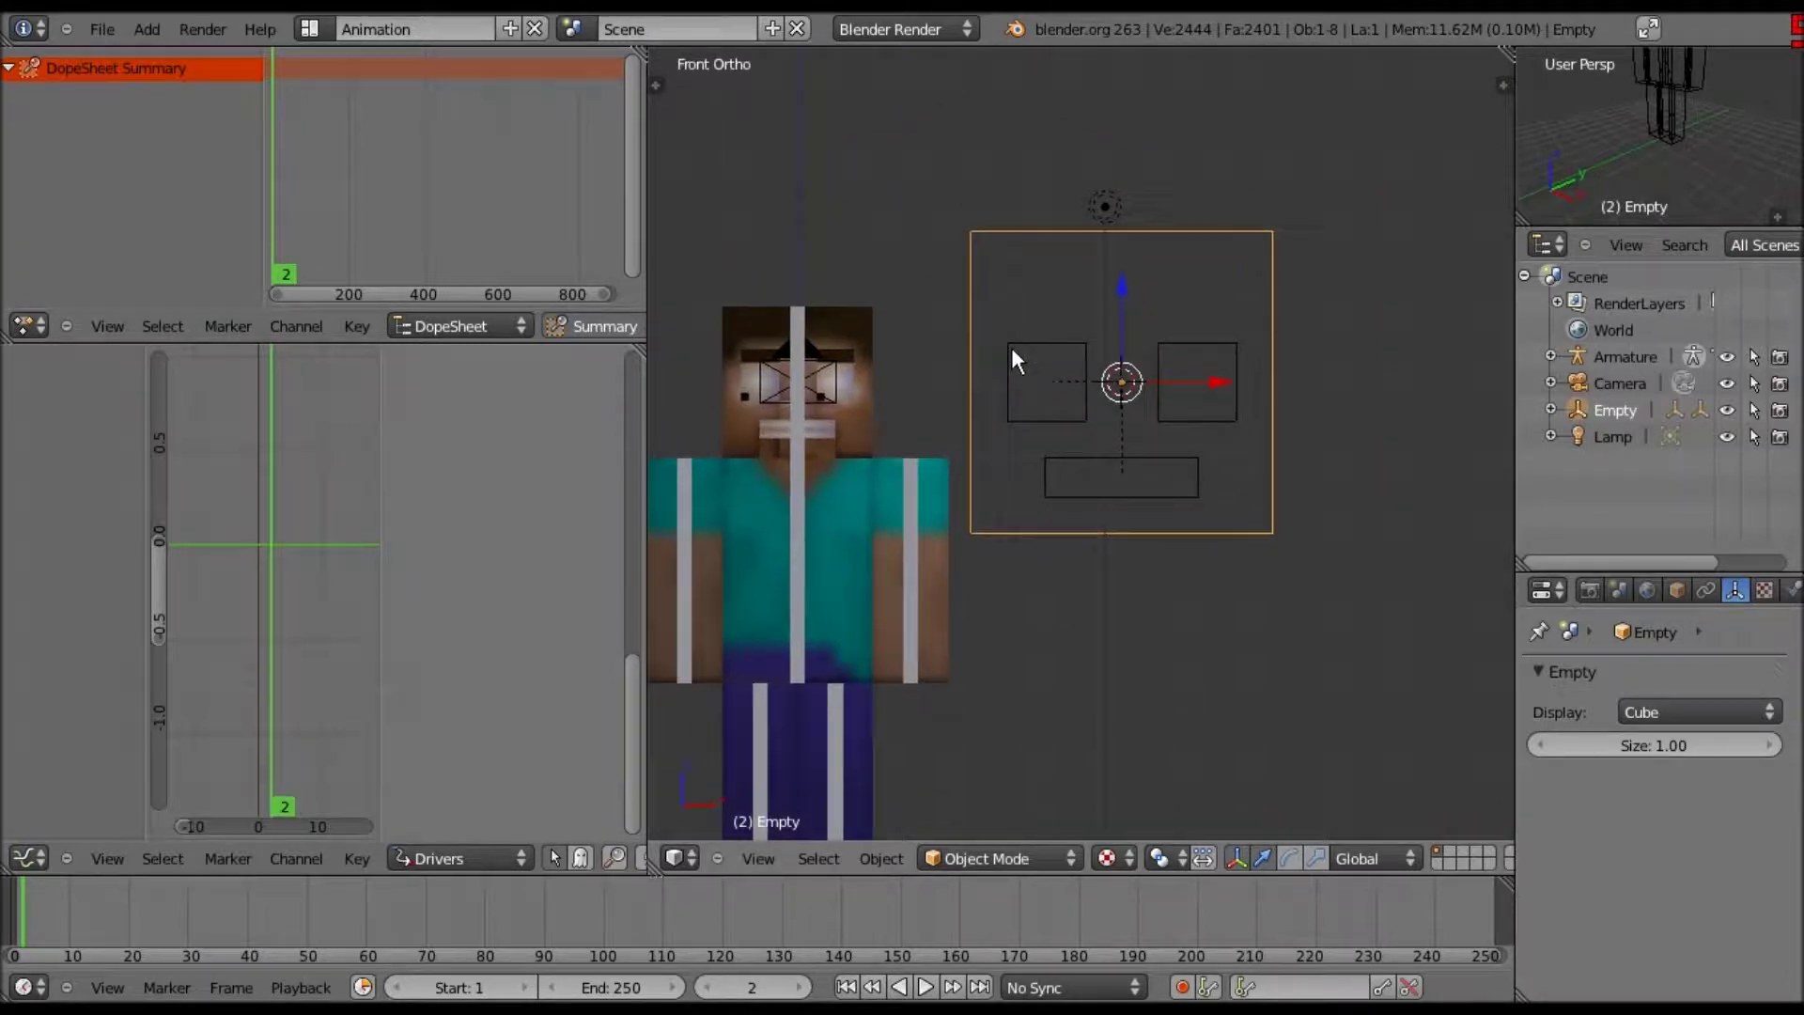
{"action": "key", "text": "shift+a"}
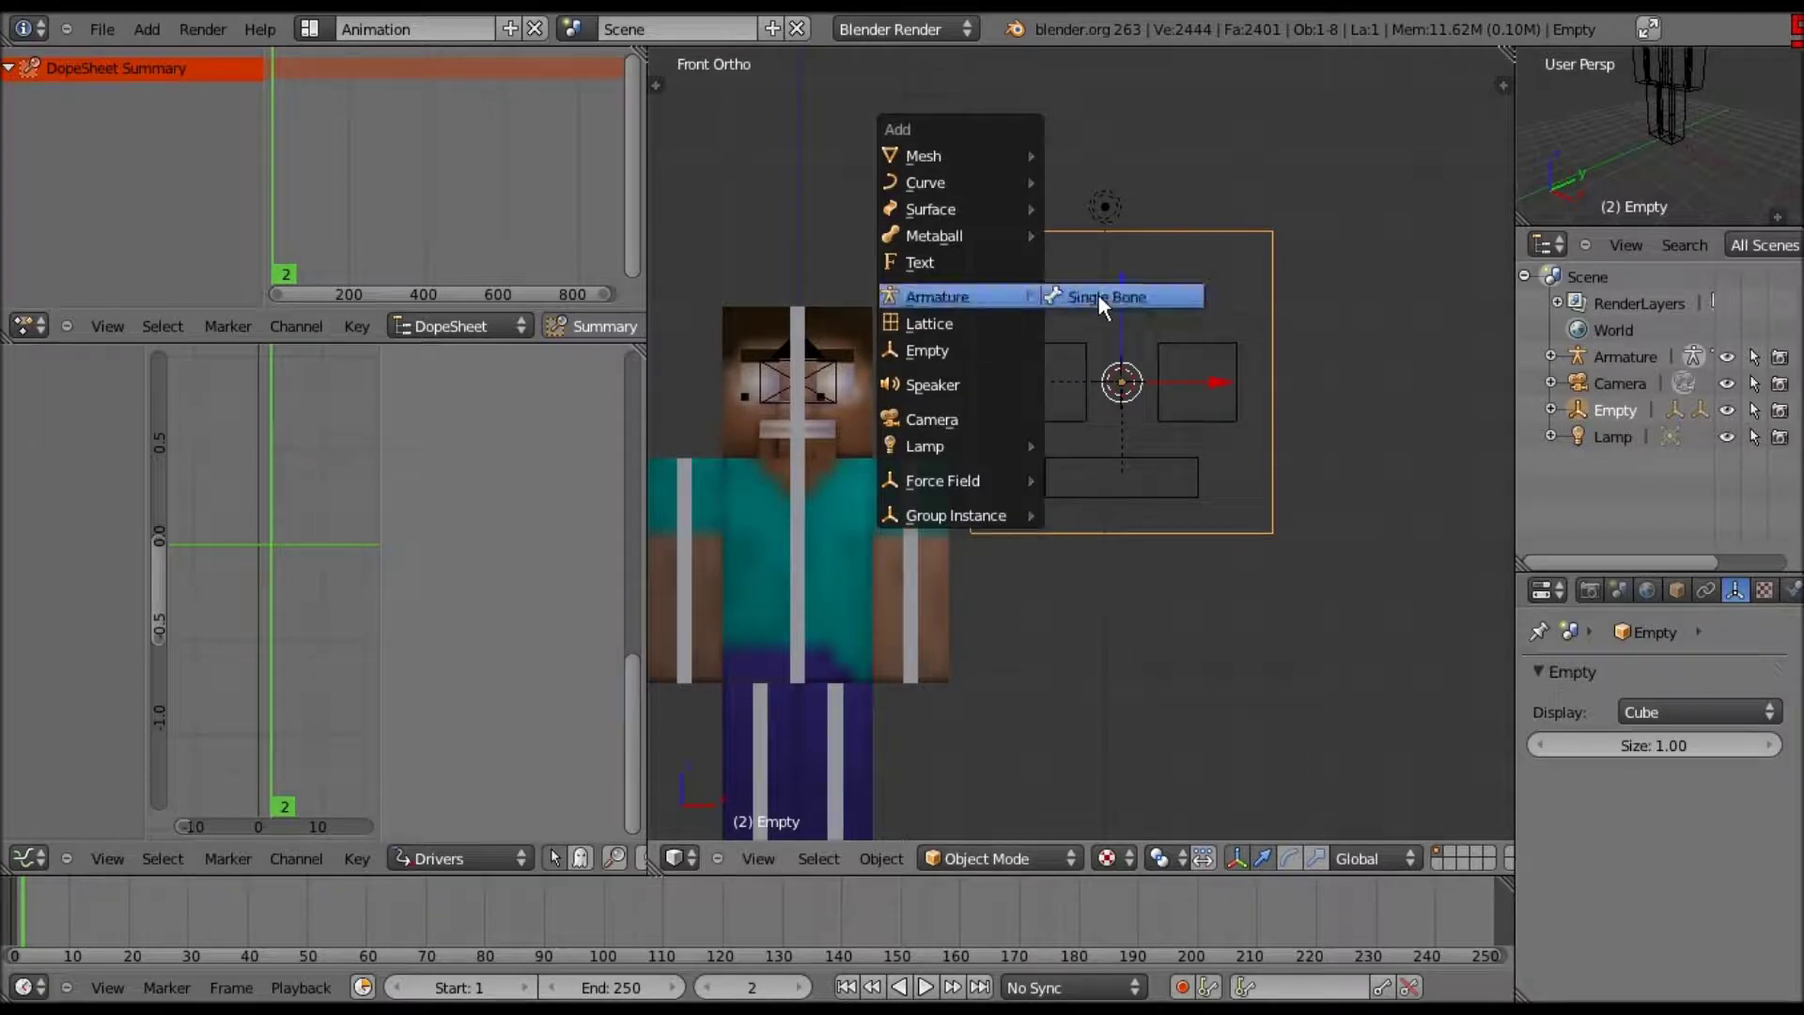
{"action": "left_click", "coordinate": [1097, 294]}
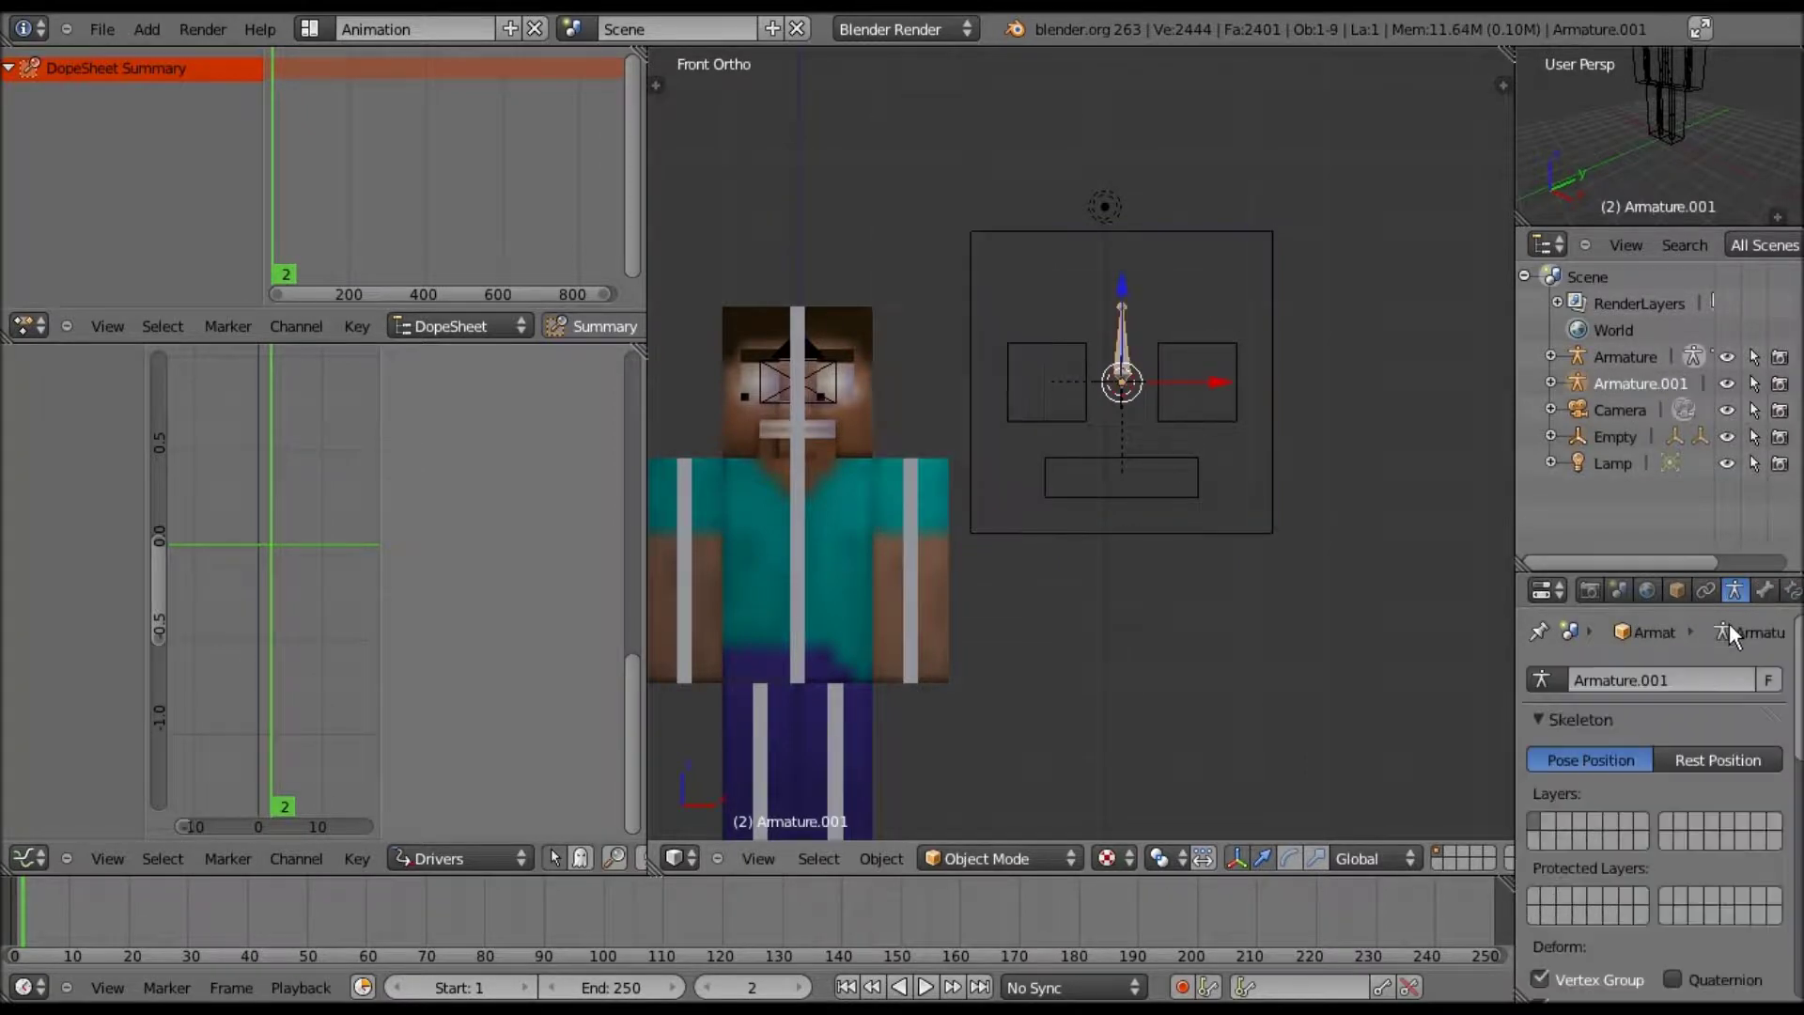
{"action": "scroll", "coordinate": [1716, 680], "scroll_direction": "down", "scroll_amount": 5}
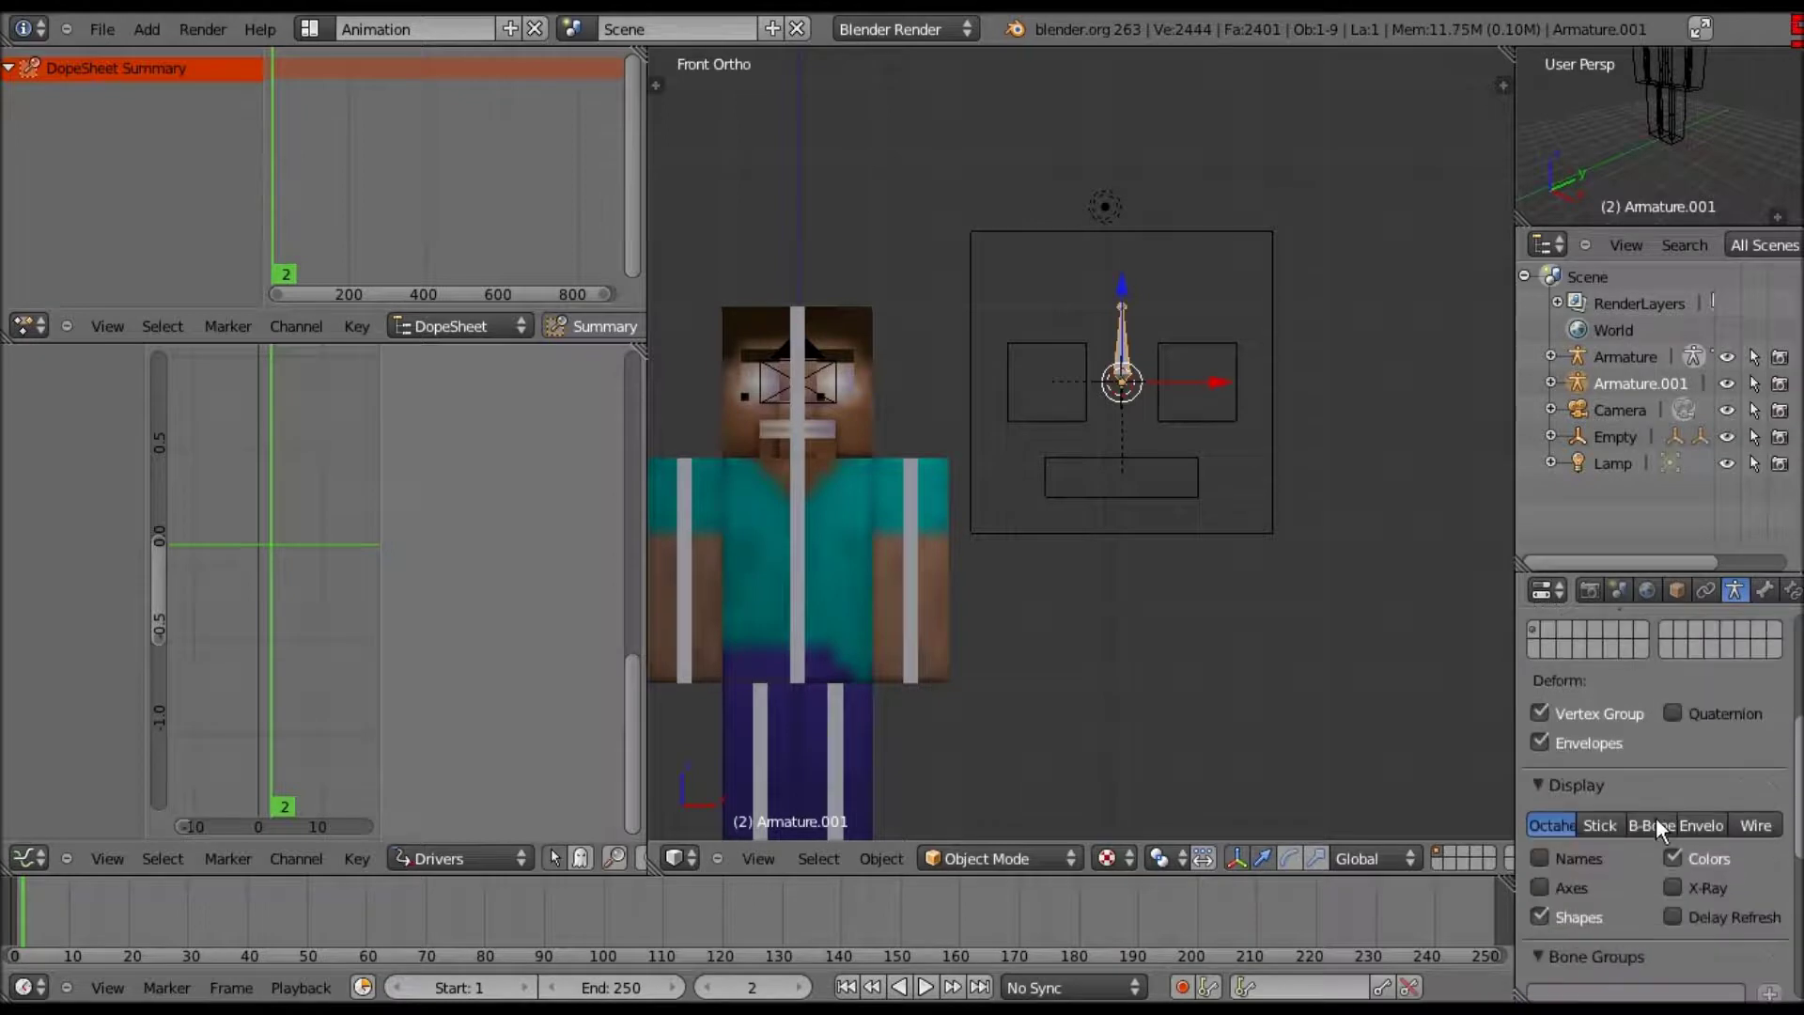
{"action": "left_click", "coordinate": [1654, 825]}
- Set the new armature's maximum draw type to Wire in its object display settings
{"action": "left_click", "coordinate": [1677, 589]}
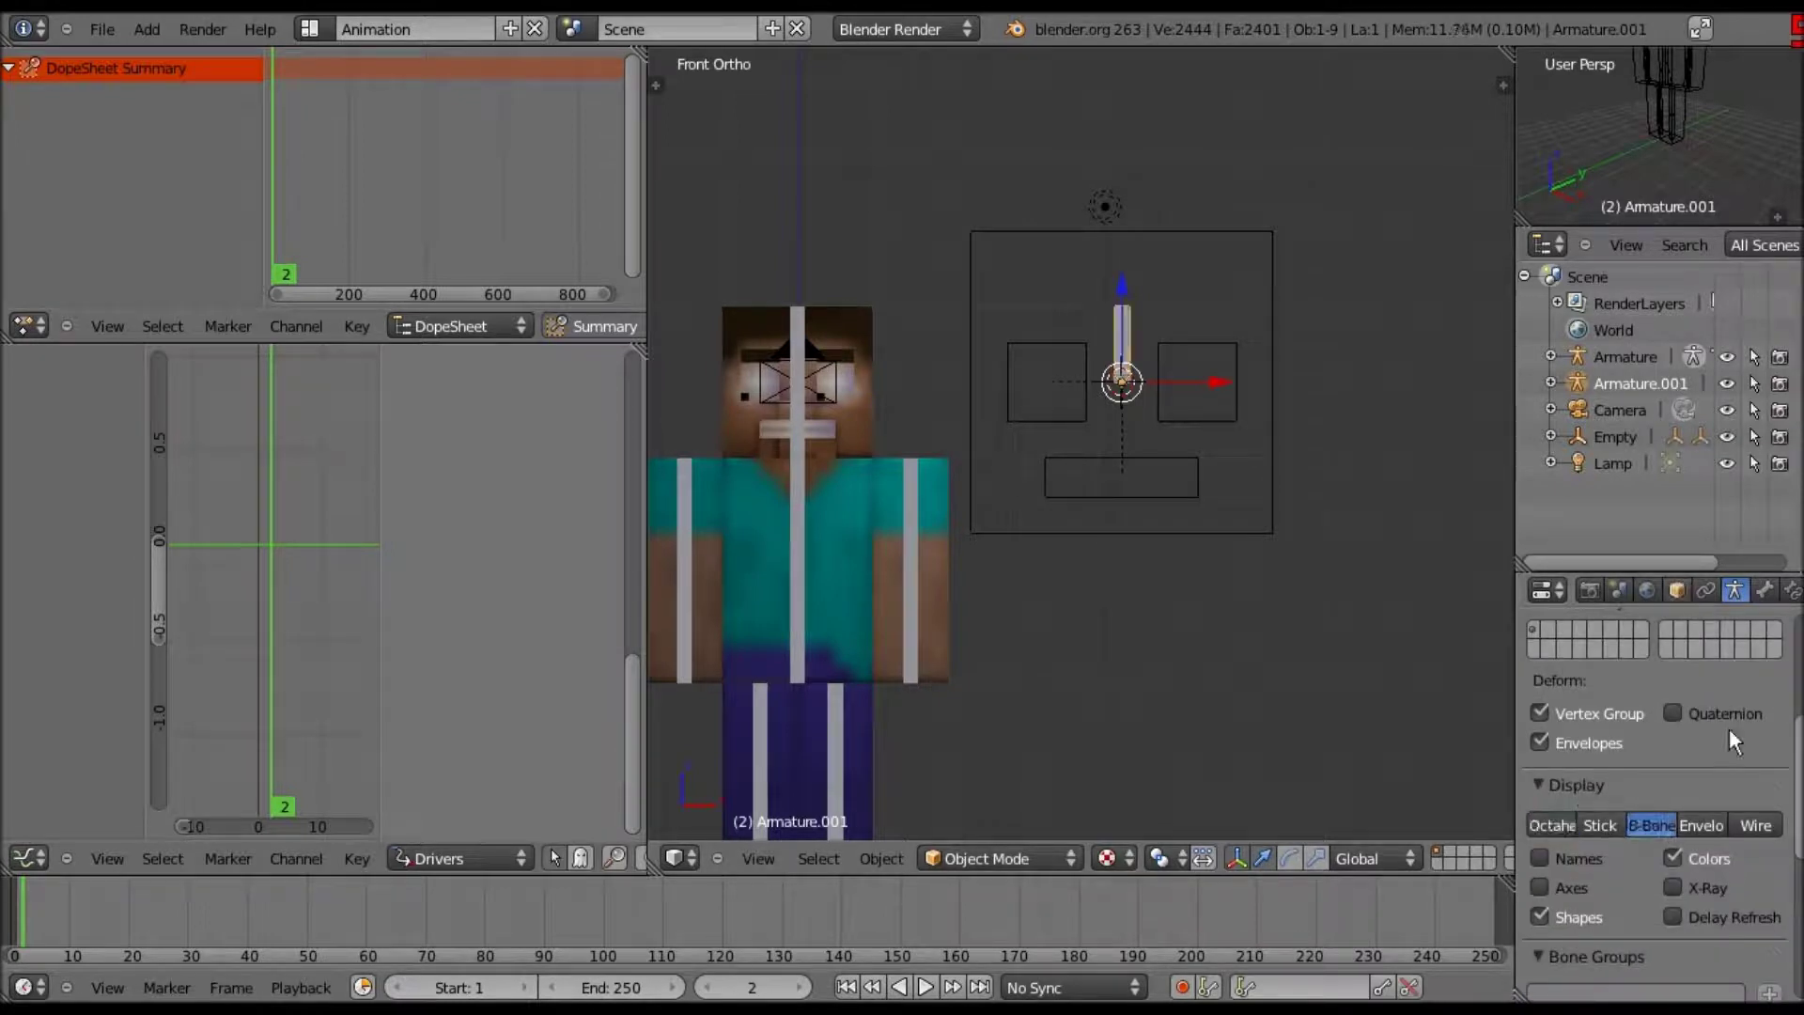
{"action": "scroll", "coordinate": [1734, 724], "scroll_direction": "down", "scroll_amount": 8}
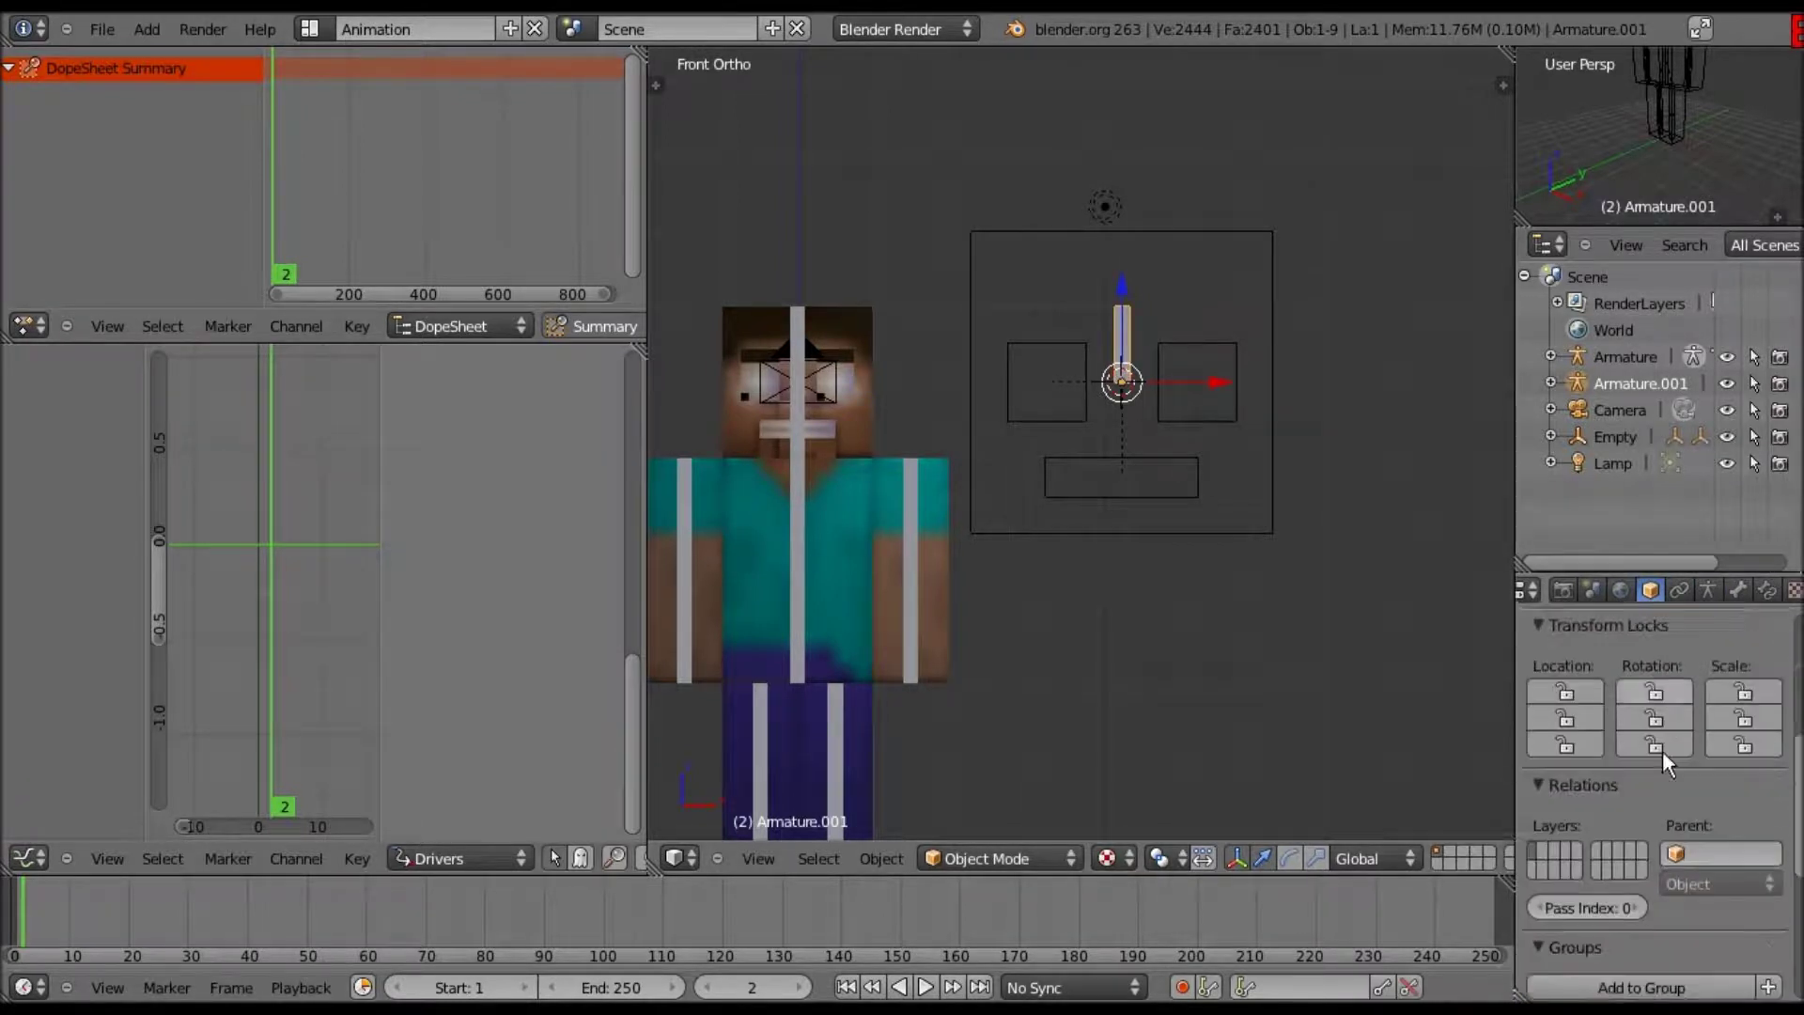
{"action": "left_click", "coordinate": [1614, 904]}
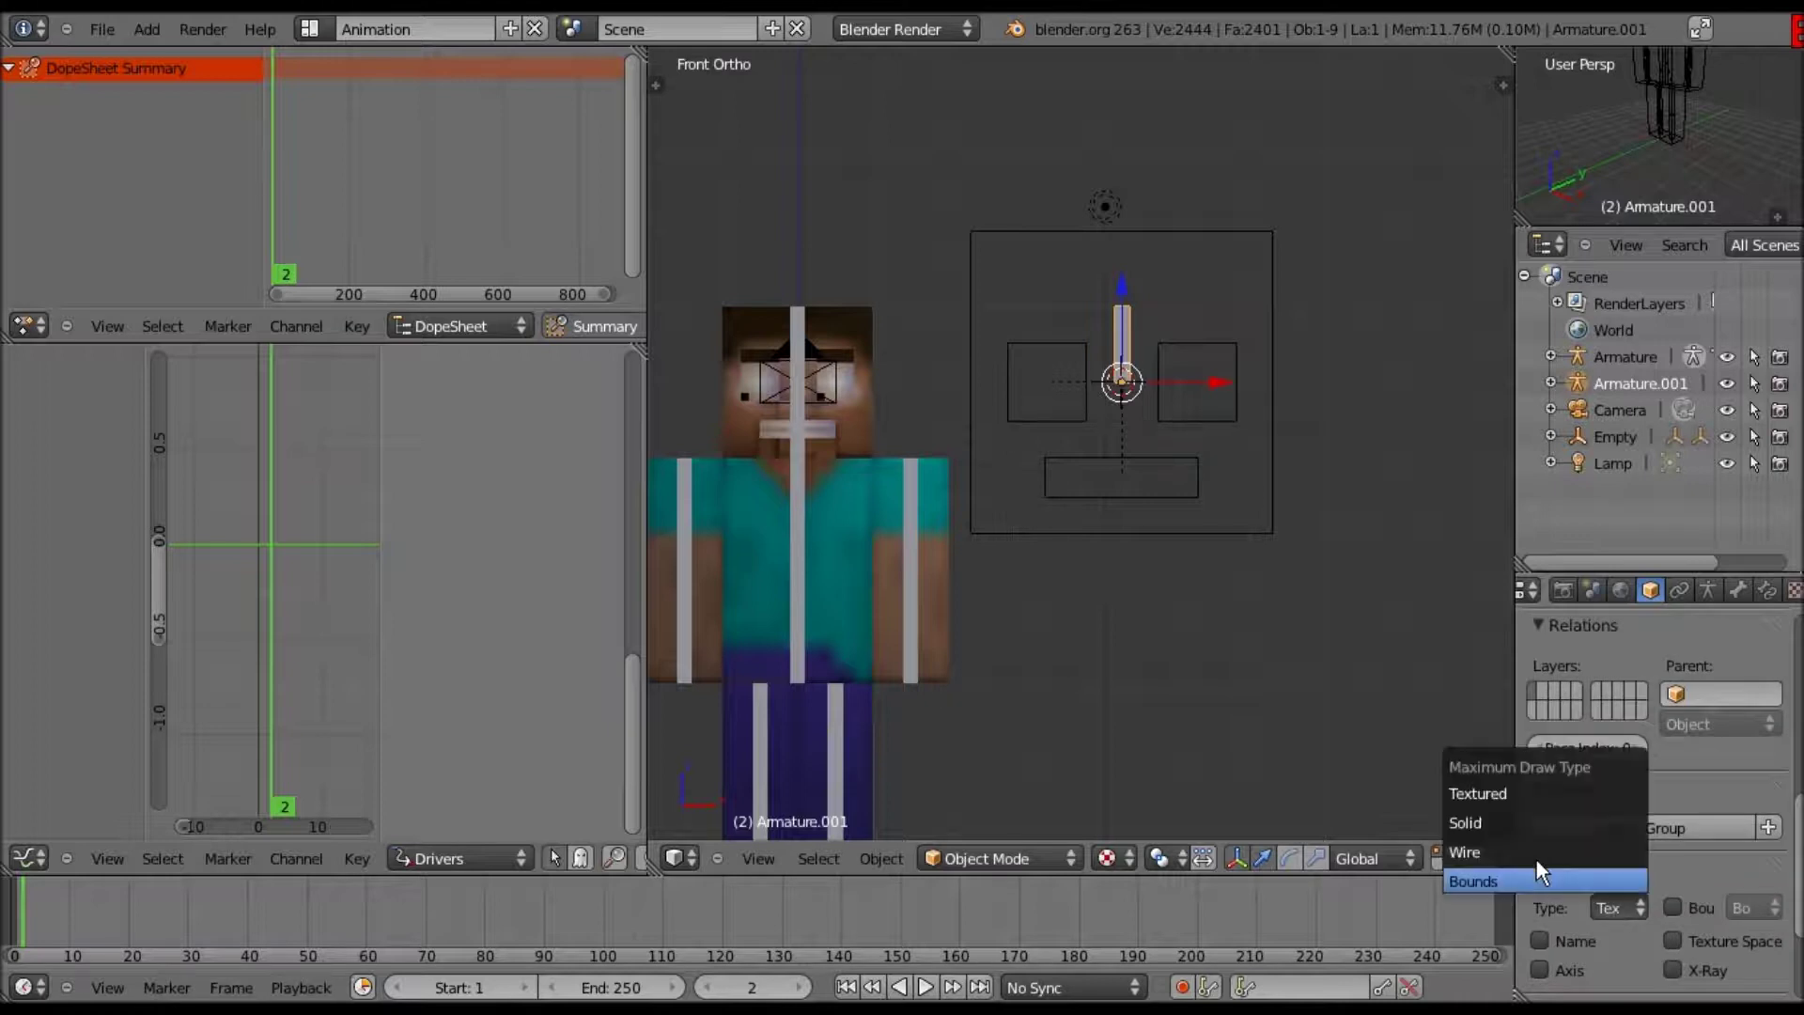
{"action": "left_click", "coordinate": [1547, 851]}
{"action": "scroll", "coordinate": [1259, 160], "scroll_direction": "up", "scroll_amount": 3}
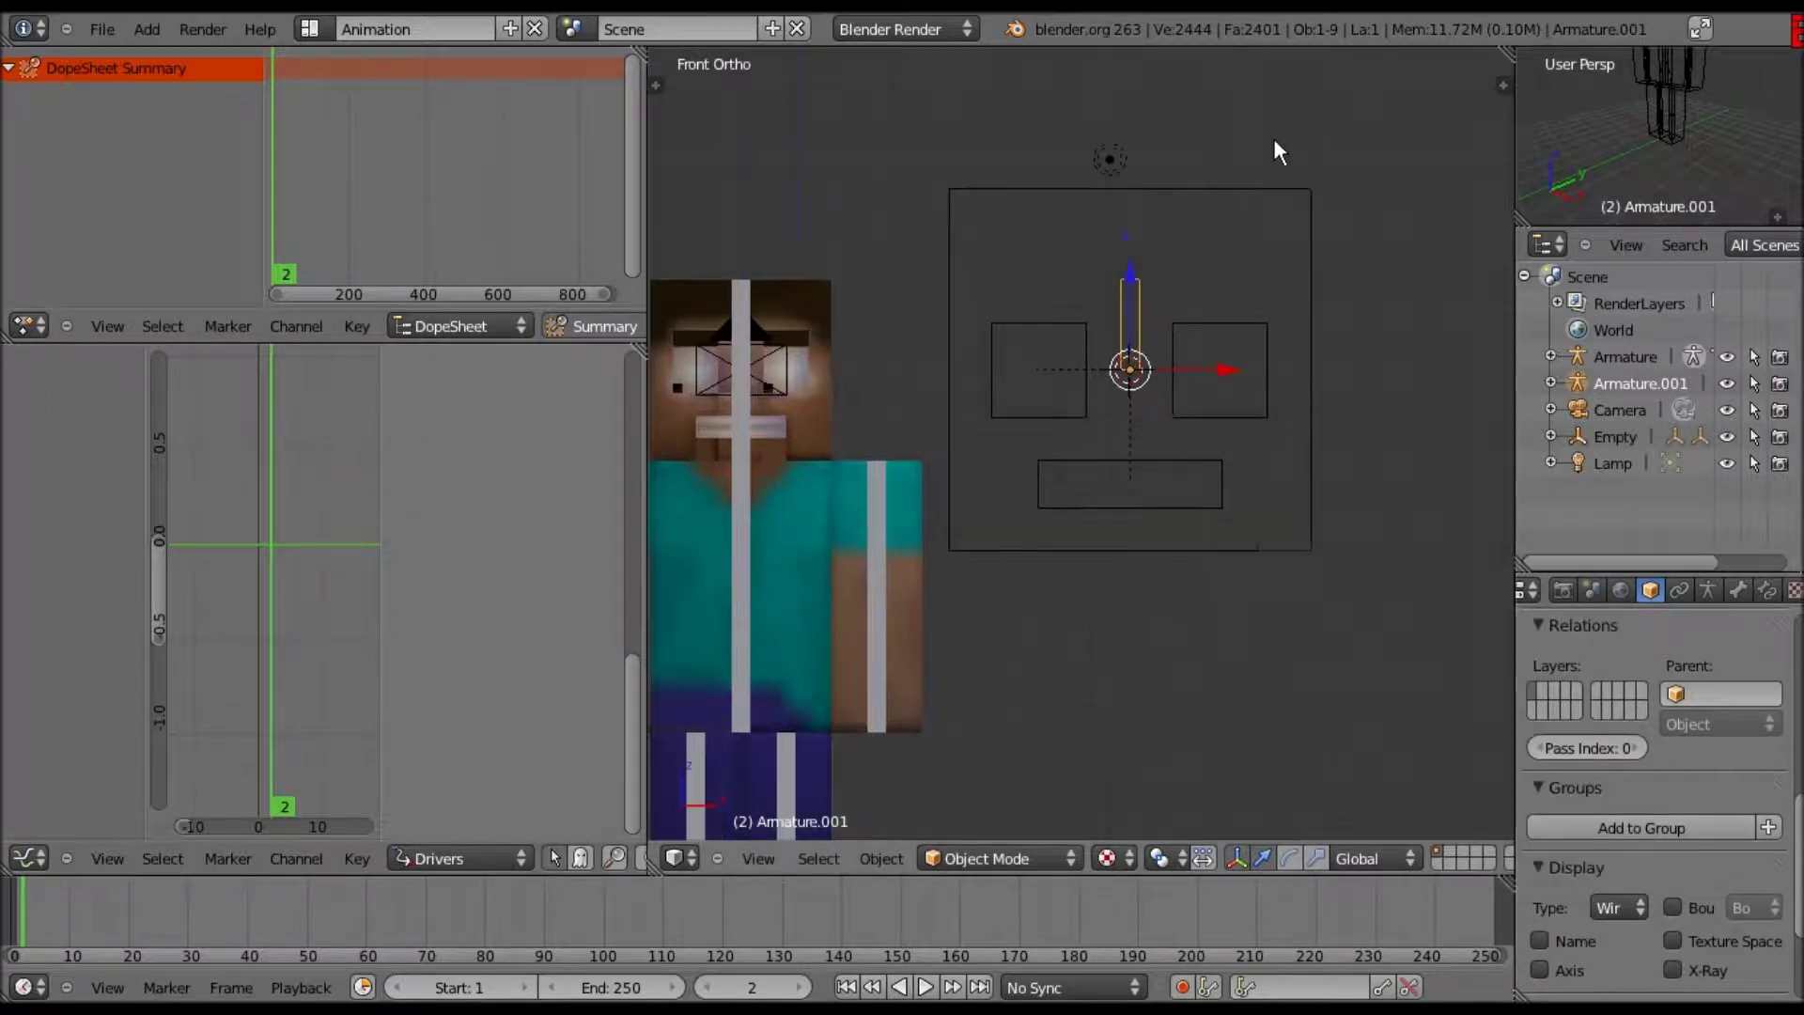
{"action": "scroll", "coordinate": [1236, 192], "scroll_direction": "up", "scroll_amount": 1}
{"action": "key", "text": "s"}
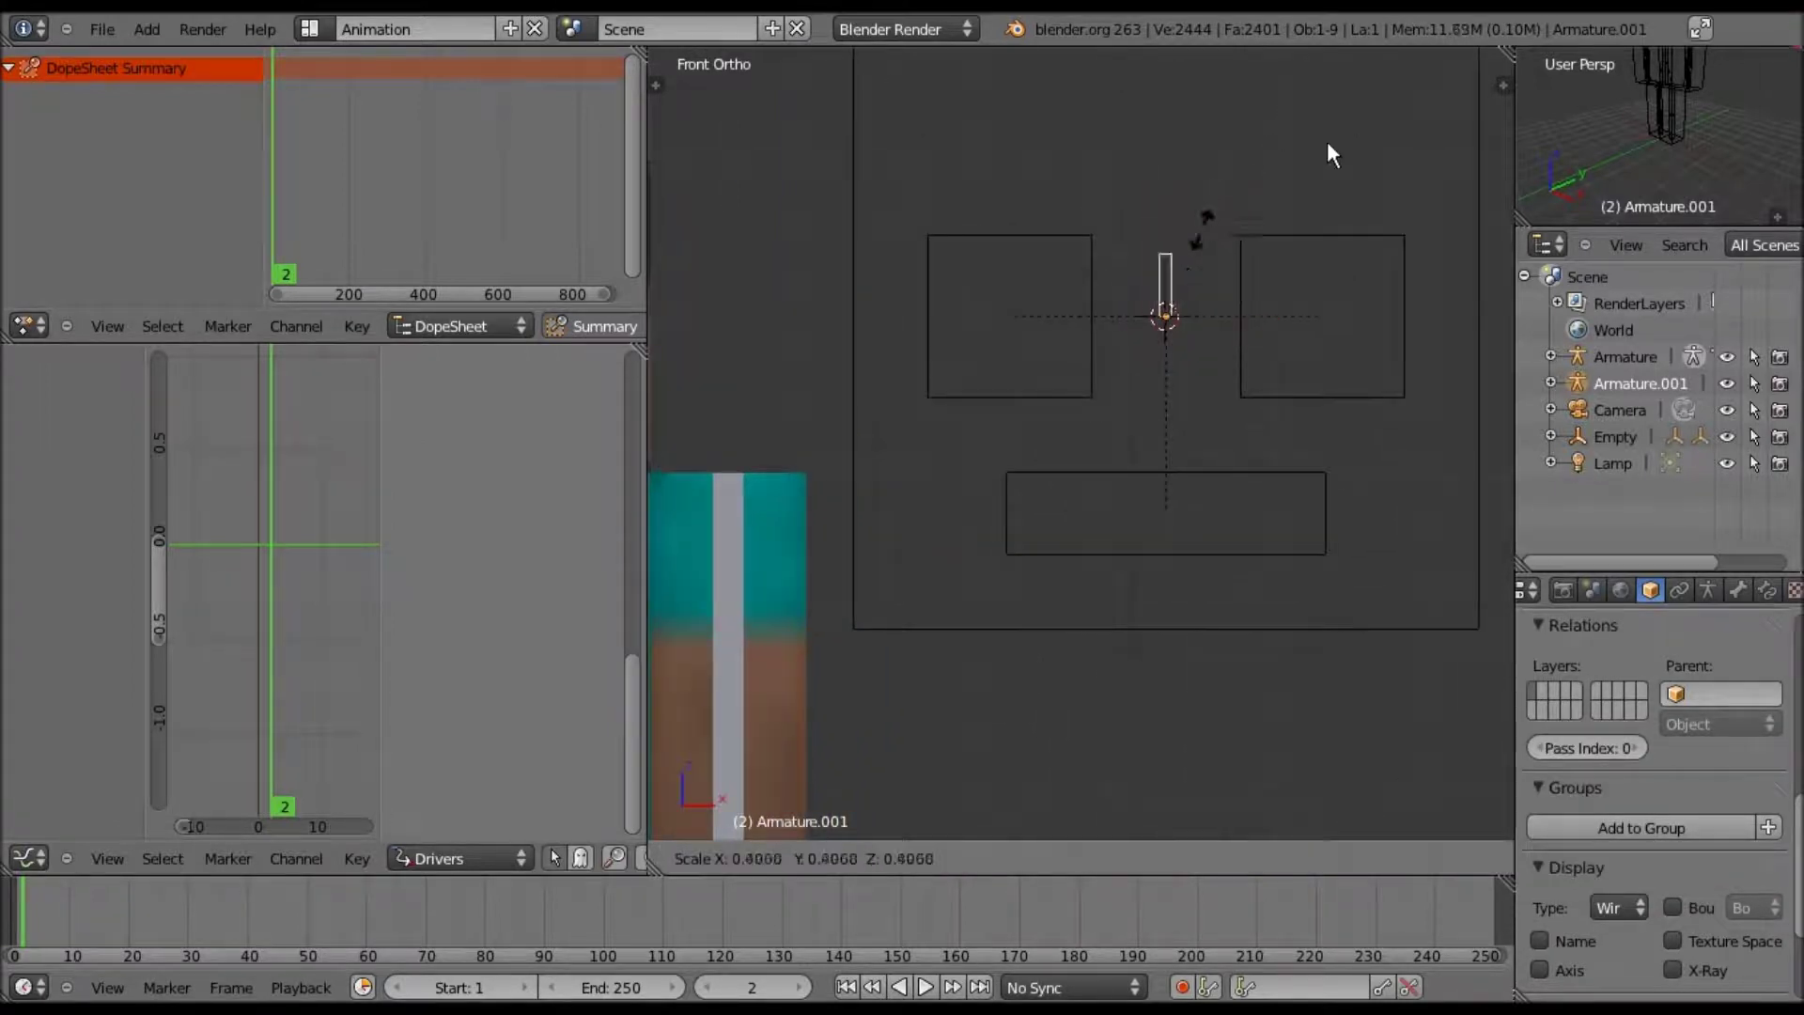
{"action": "left_click", "coordinate": [1312, 139]}
{"action": "key", "text": "ctrl+z"}
- Scale the bone control to 0.2 along the global Z axis to make it a small square
{"action": "key", "text": "s"}
{"action": "key", "text": "z"}
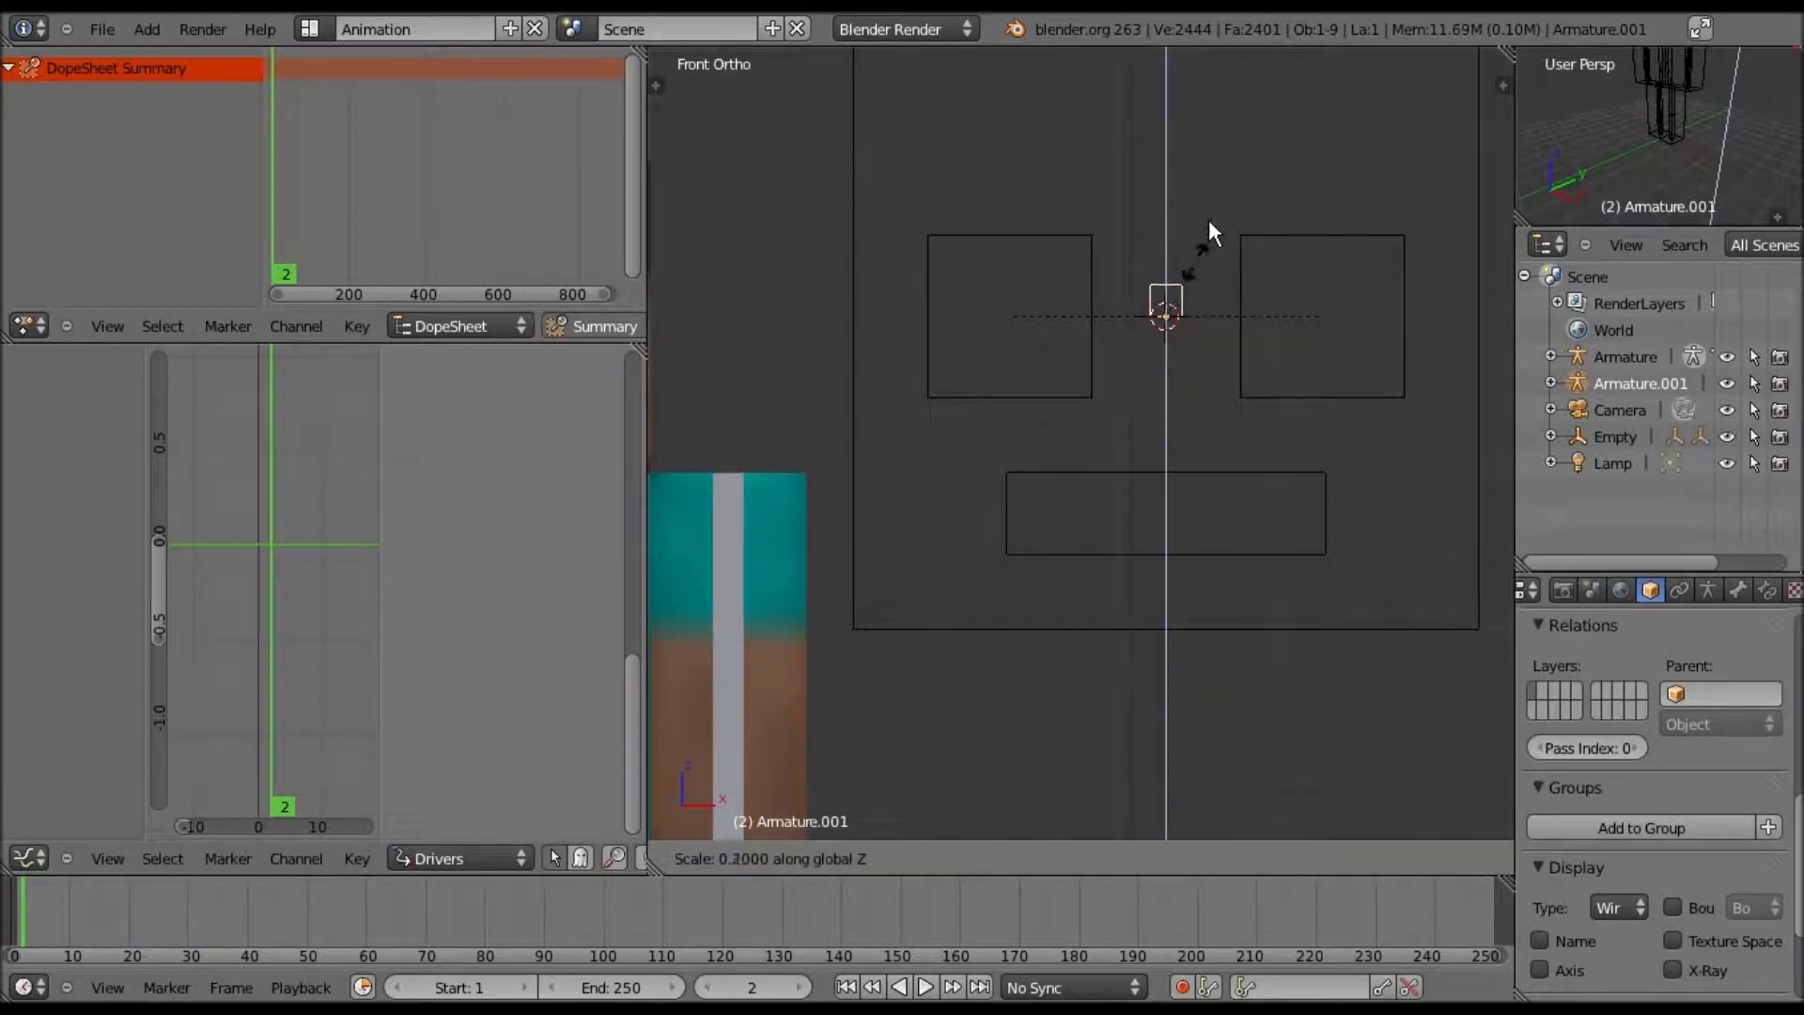
{"action": "left_click", "coordinate": [1207, 222]}
- Examine the squared bone control's proportions close up between the two eye squares
{"action": "middle_click_drag", "start_coordinate": [1187, 237], "coordinate": [1002, 462], "text": "shift"}
{"action": "scroll", "coordinate": [1000, 464], "scroll_direction": "up", "scroll_amount": 2}
{"action": "scroll", "coordinate": [1079, 488], "scroll_direction": "up", "scroll_amount": 3}
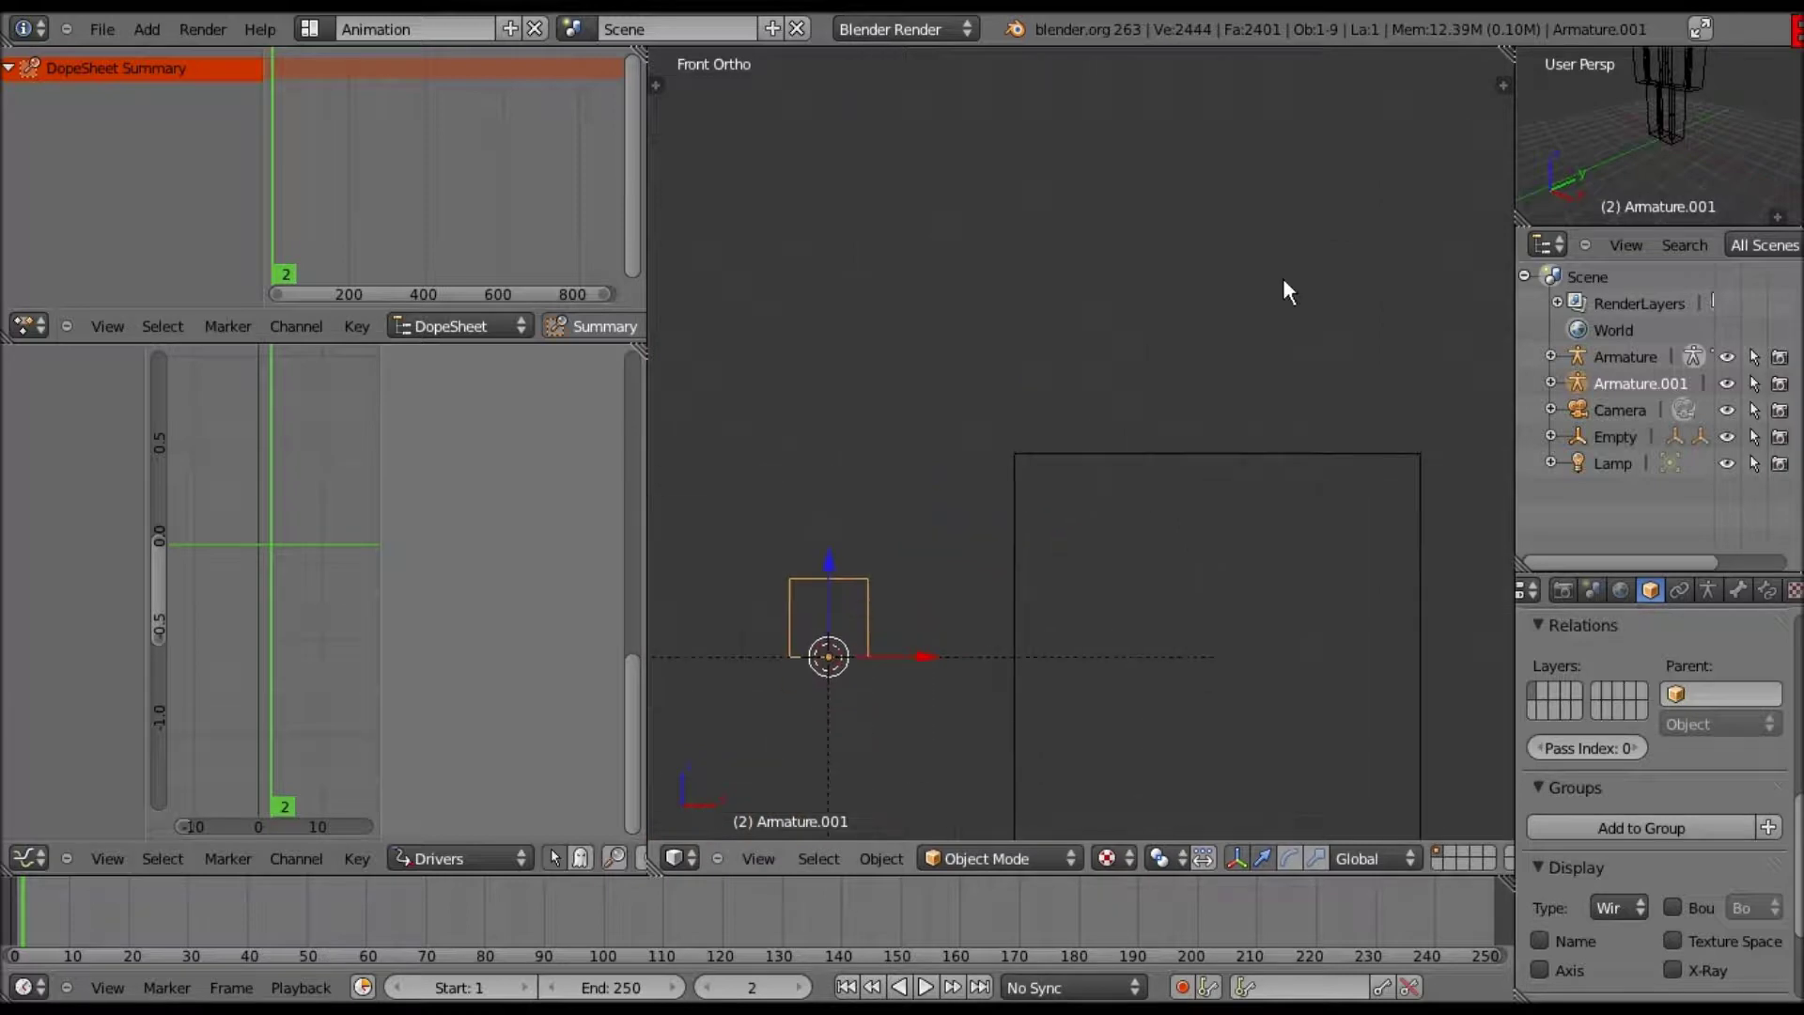
{"action": "middle_click_drag", "start_coordinate": [962, 408], "coordinate": [1306, 256], "text": "shift"}
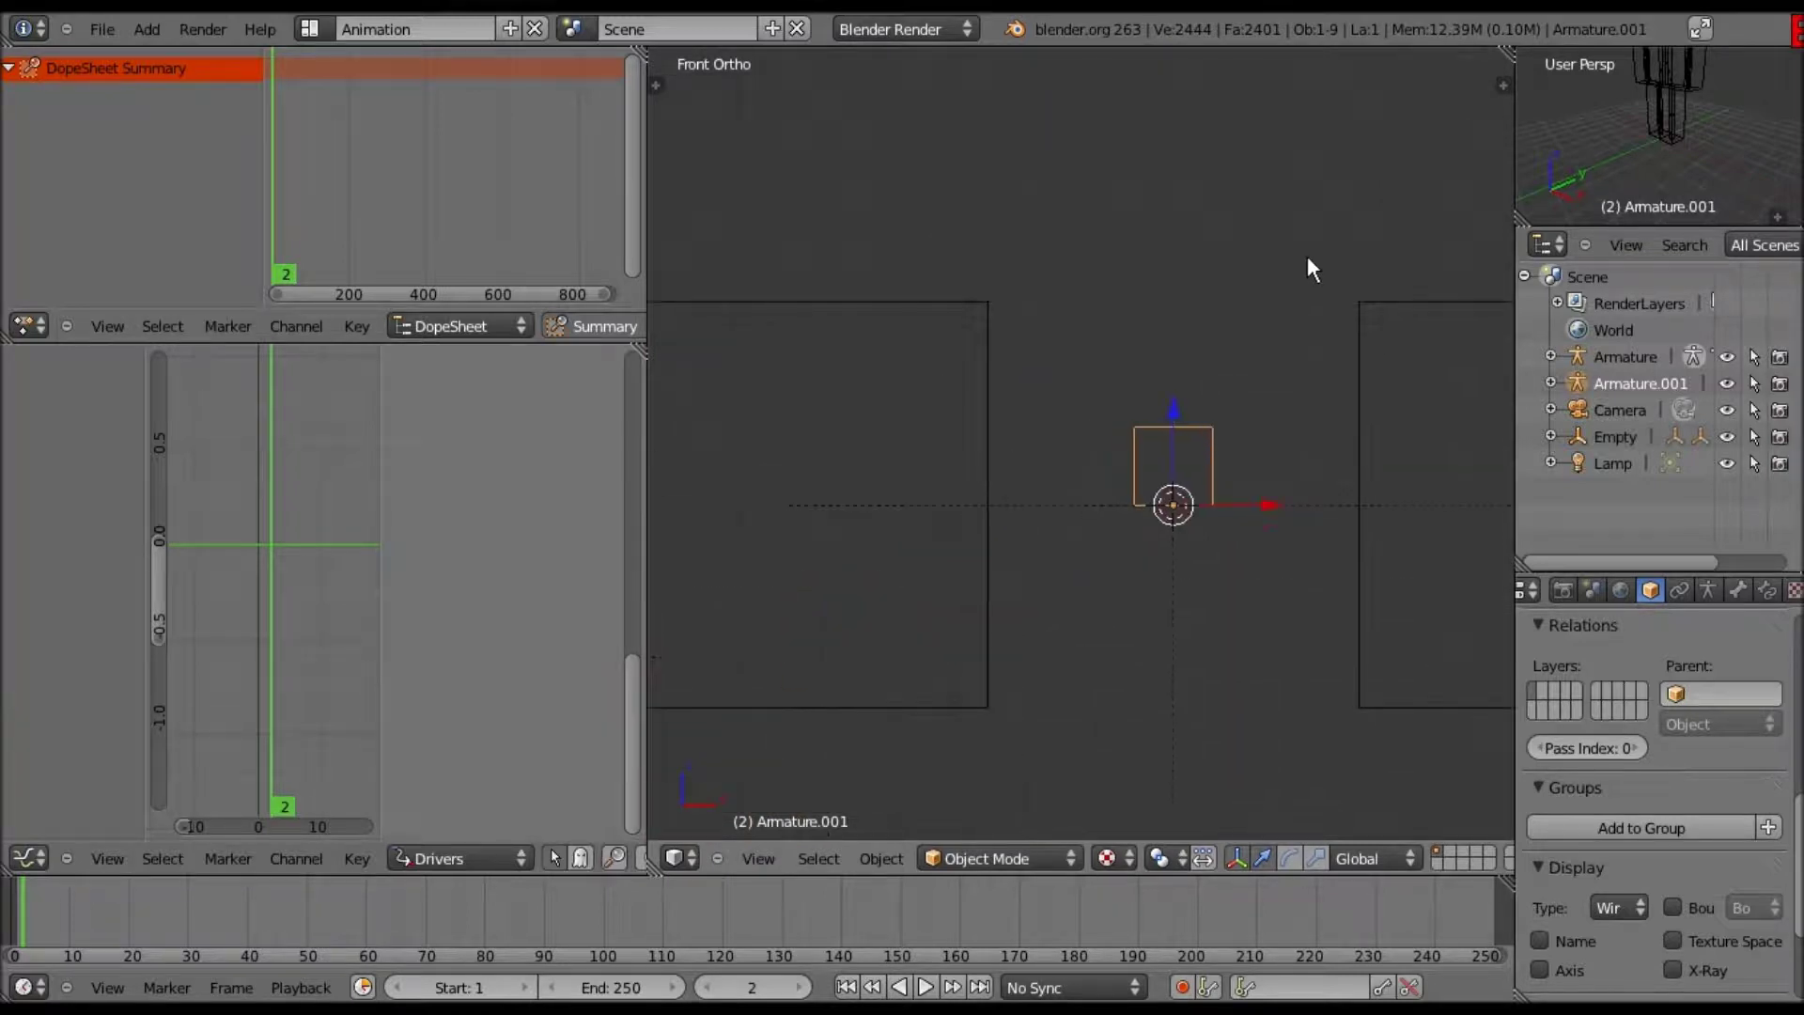
{"action": "scroll", "coordinate": [1300, 257], "scroll_direction": "up", "scroll_amount": 5}
{"action": "scroll", "coordinate": [1299, 256], "scroll_direction": "up", "scroll_amount": 2}
{"action": "scroll", "coordinate": [1186, 186], "scroll_direction": "right", "scroll_amount": 4, "text": "ctrl"}
{"action": "scroll", "coordinate": [1106, 160], "scroll_direction": "down", "scroll_amount": 2, "text": "shift"}
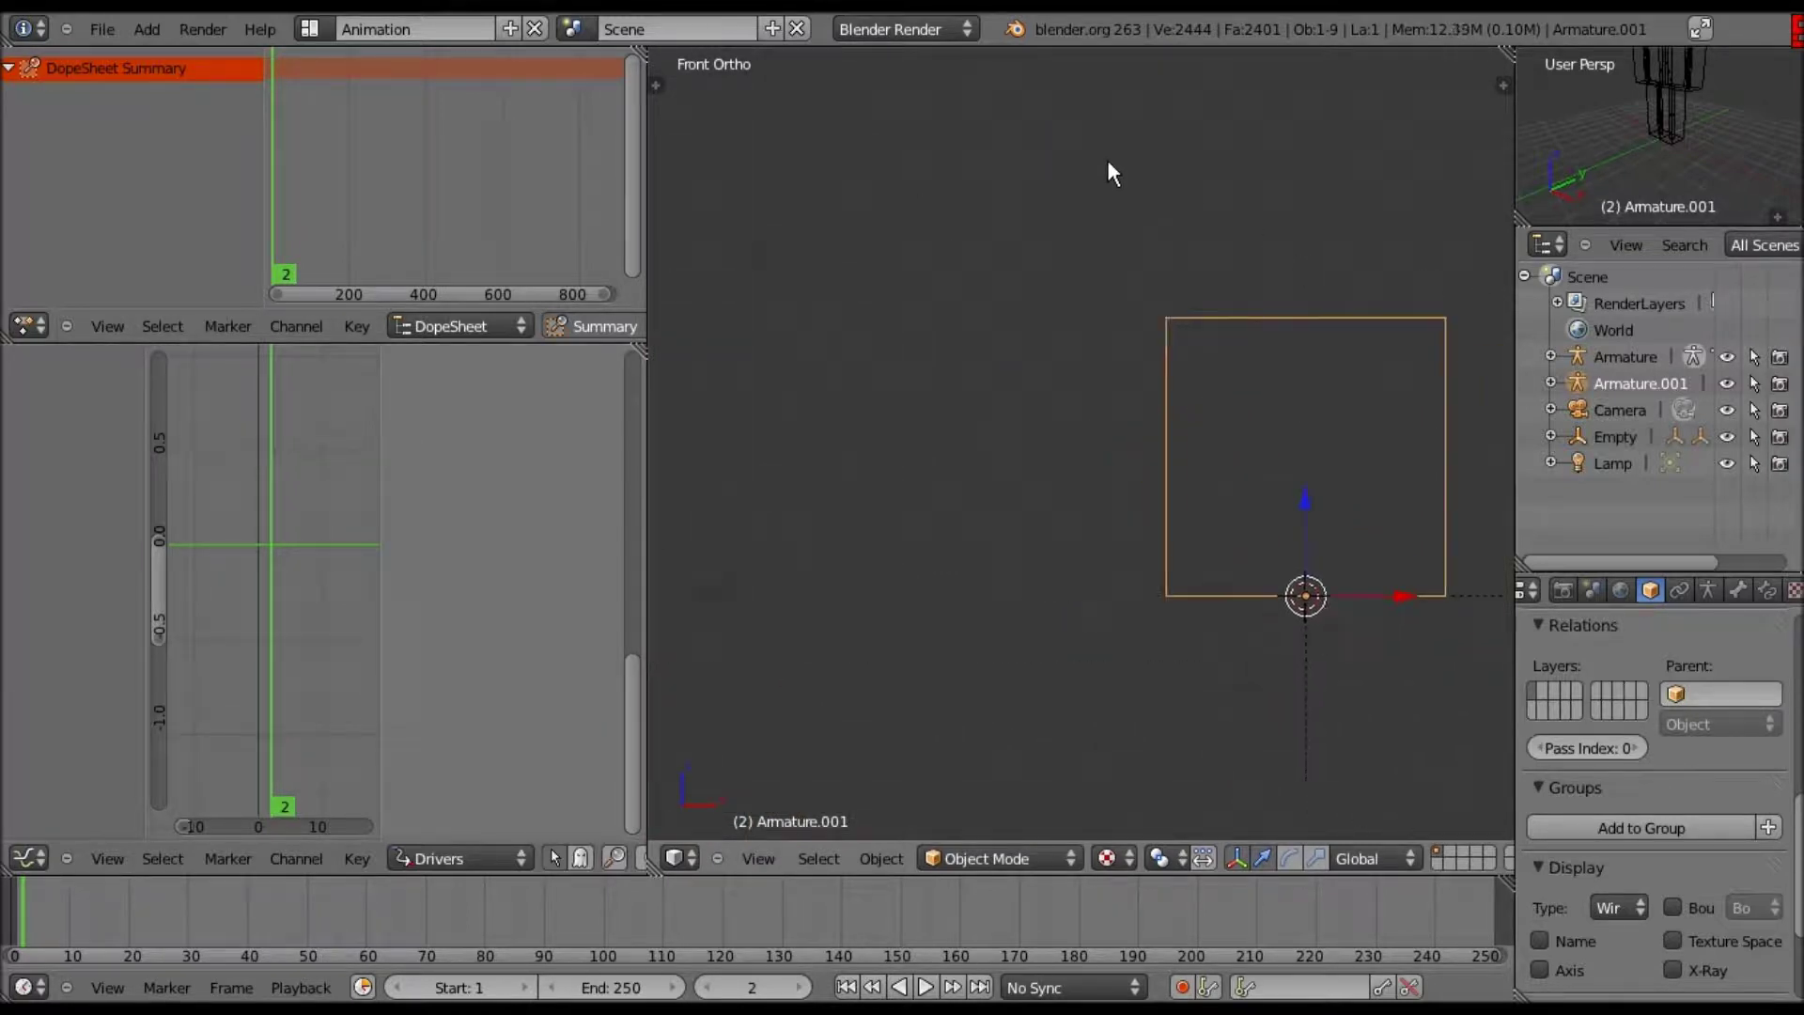
{"action": "scroll", "coordinate": [1132, 169], "scroll_direction": "down", "scroll_amount": 9}
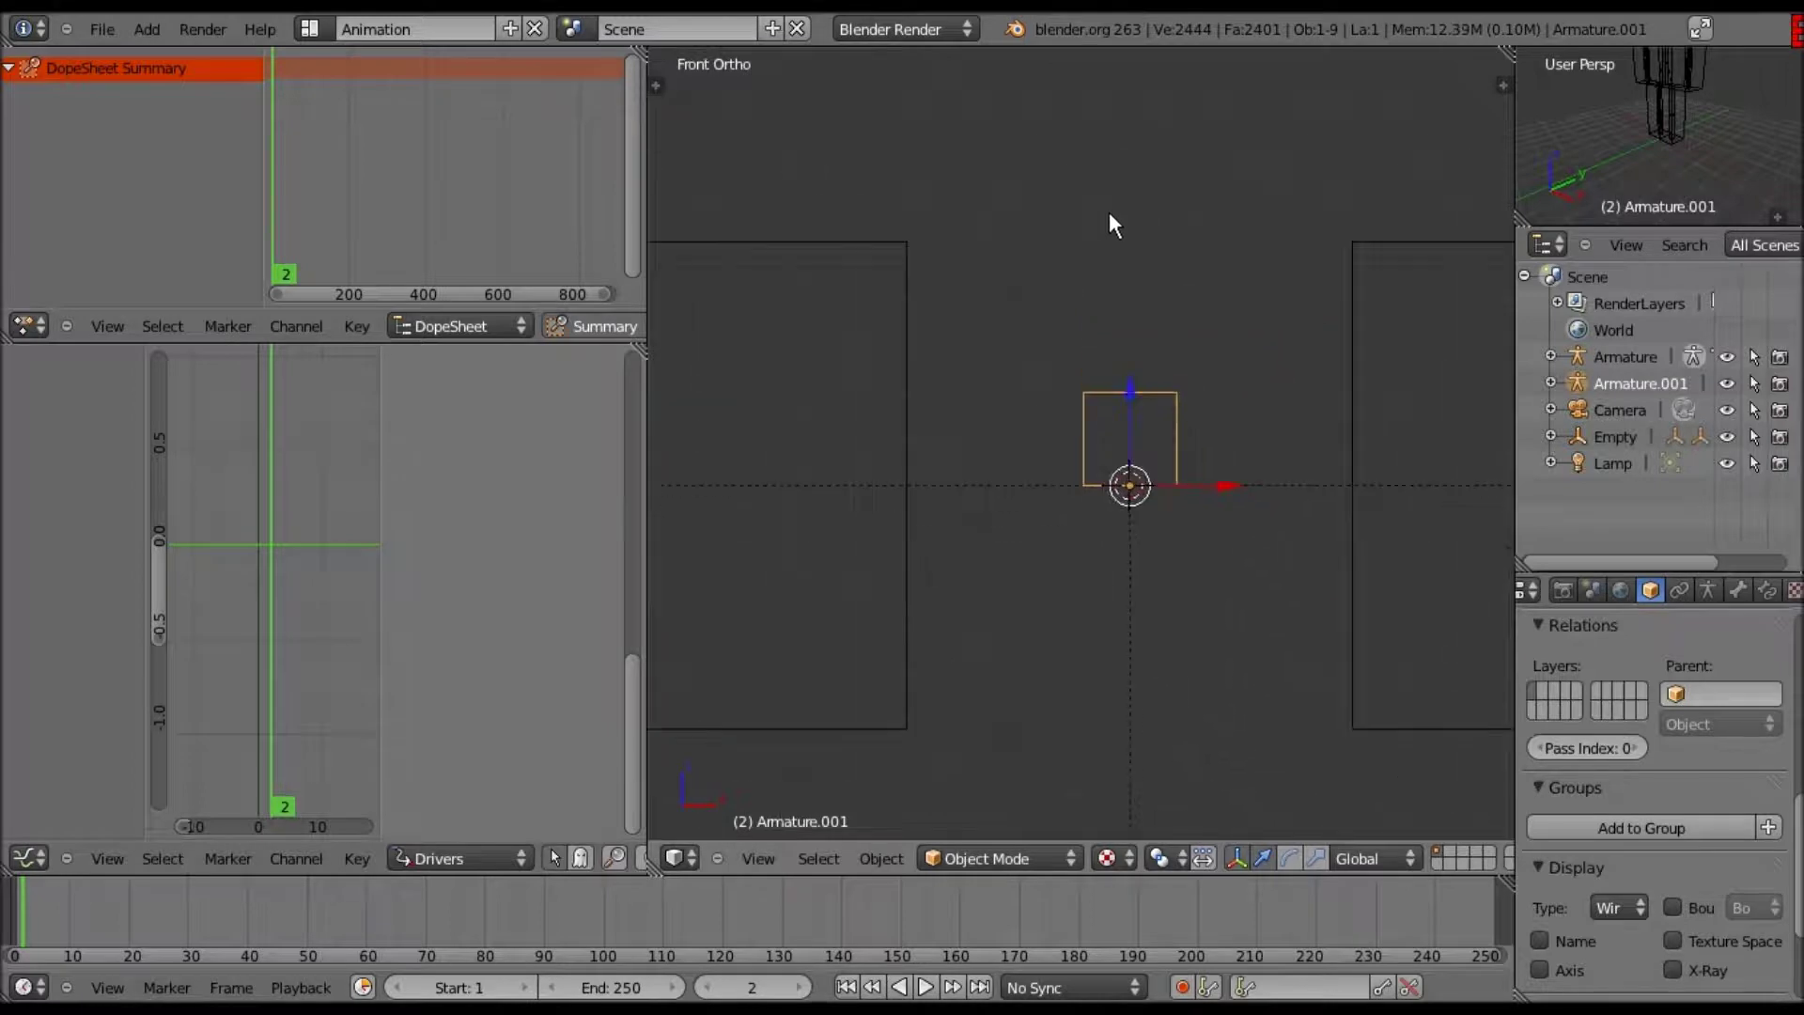
- Move the bone control into the lower-left corner of the left eye square
{"action": "middle_click_drag", "start_coordinate": [669, 438], "coordinate": [1011, 246], "text": "shift"}
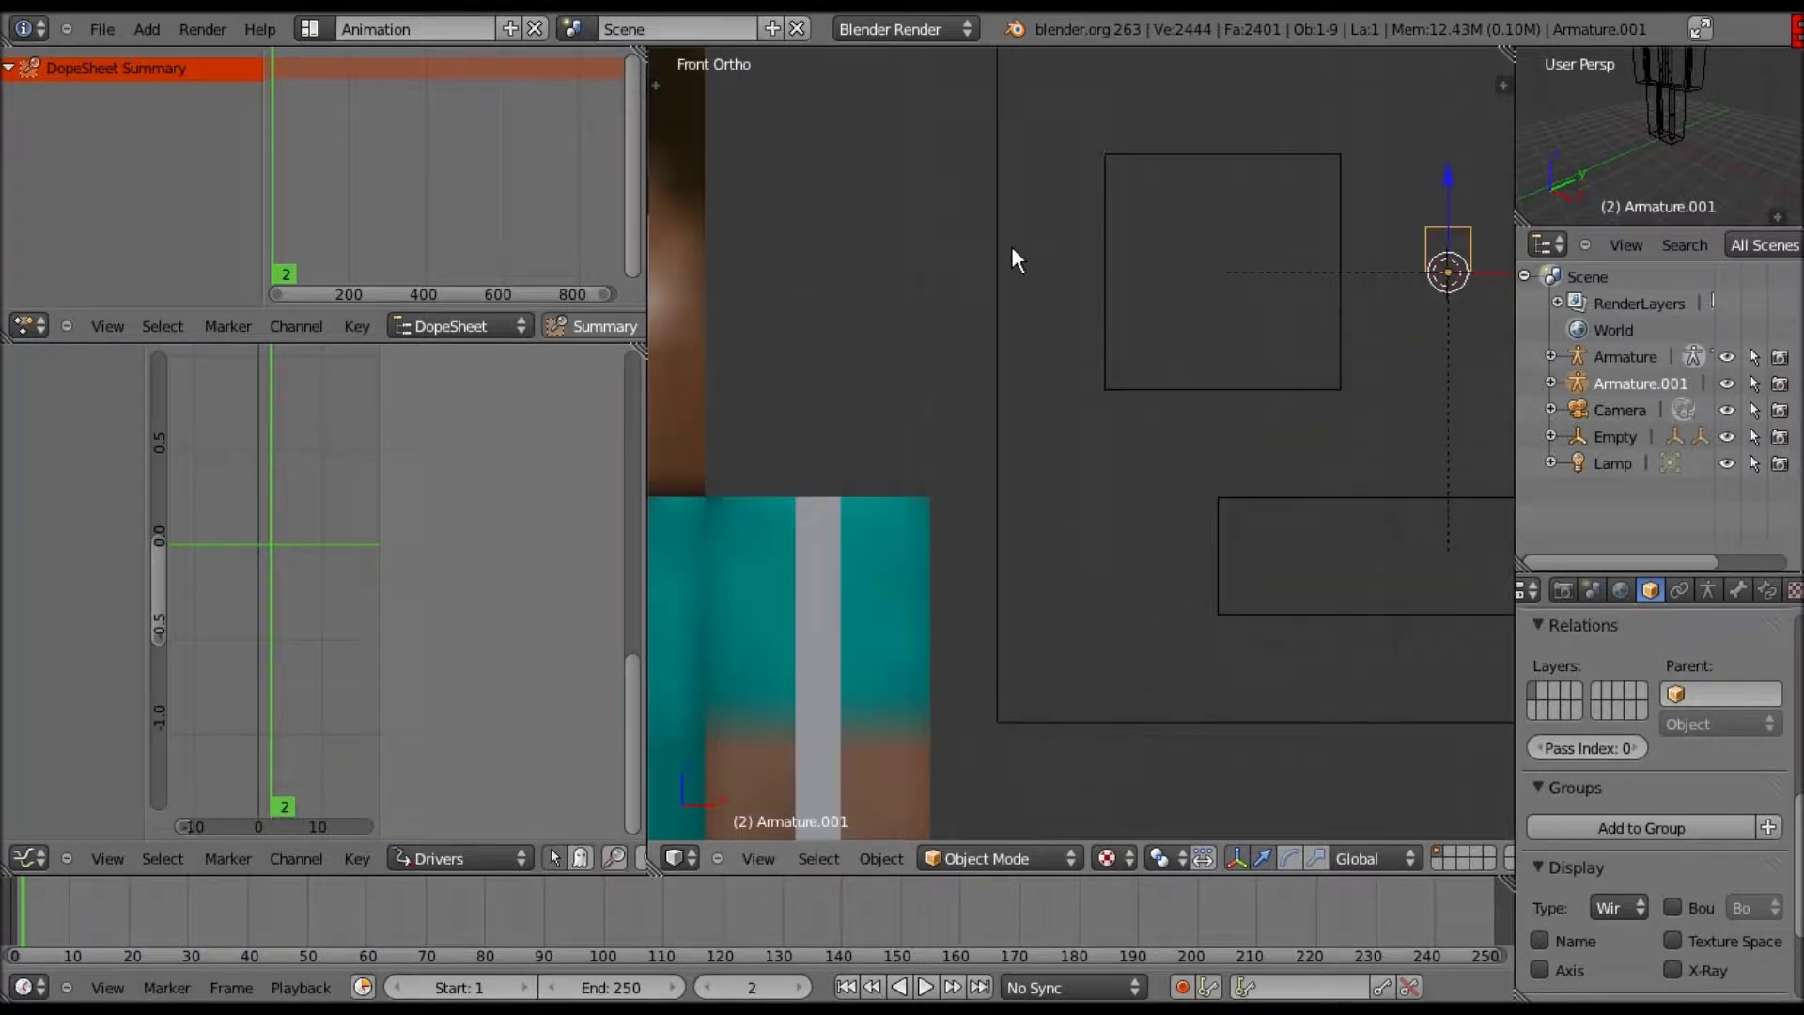
{"action": "key", "text": "g"}
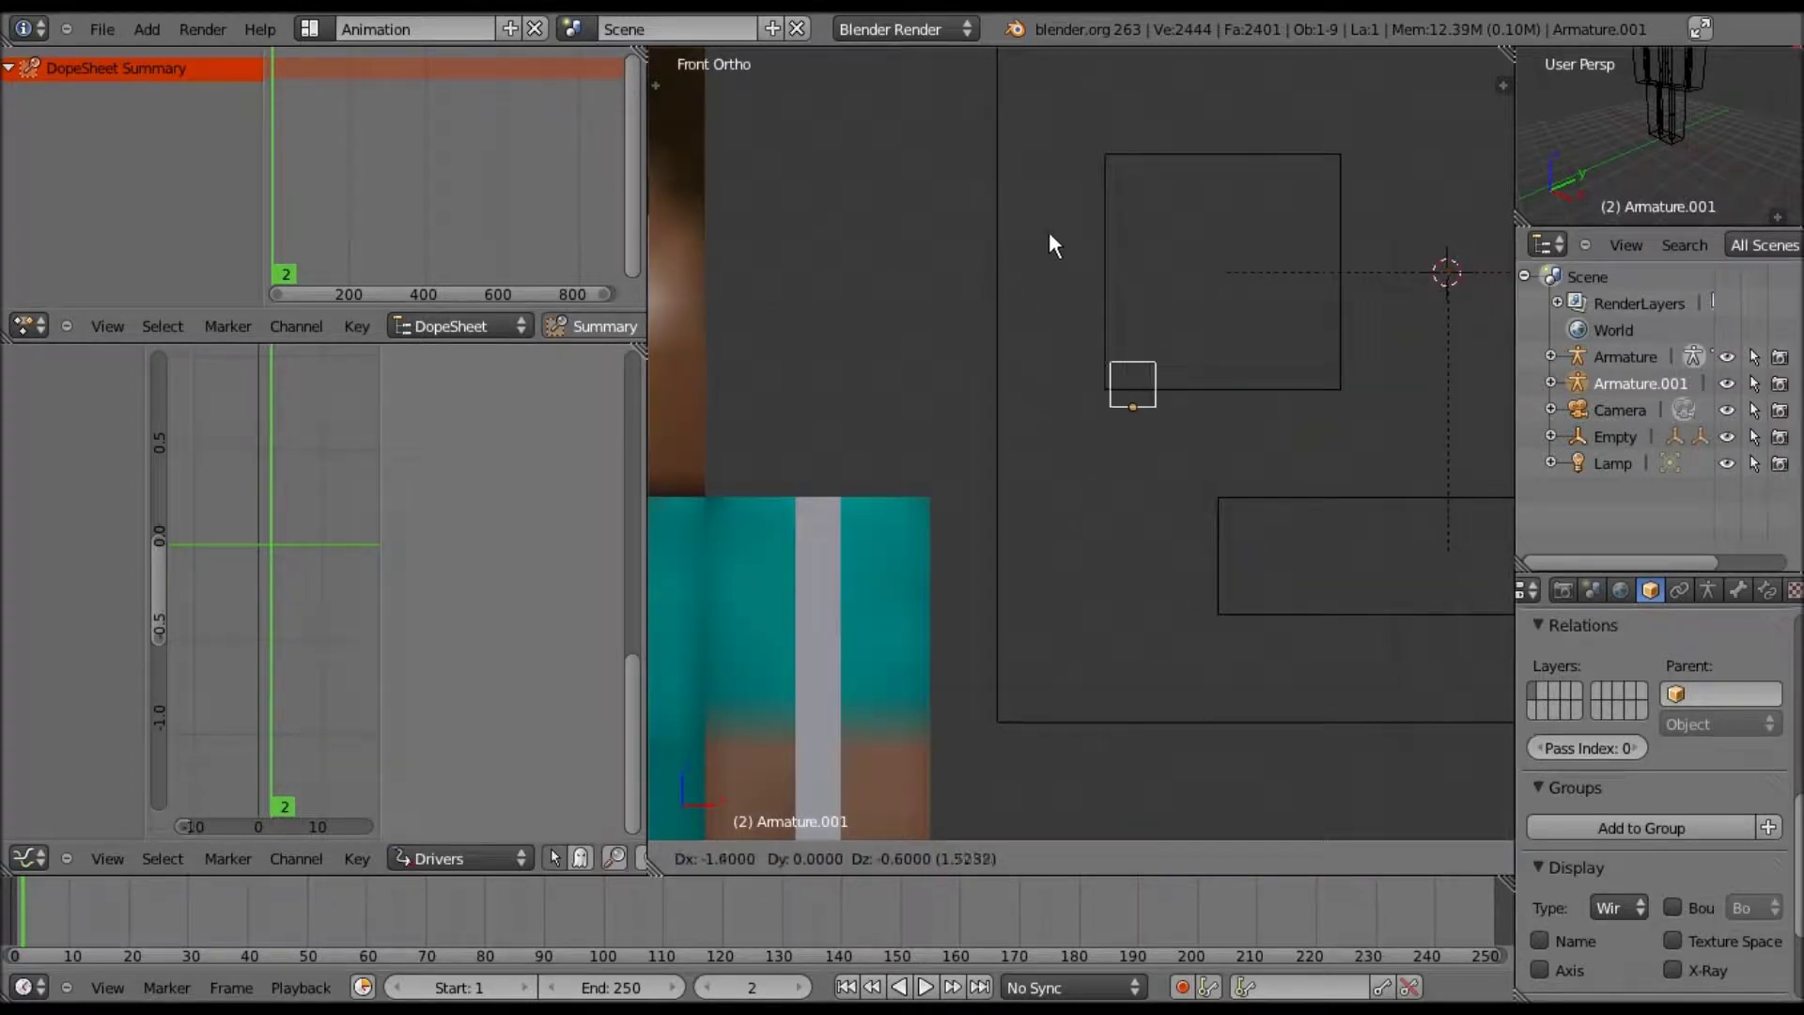
{"action": "left_click", "coordinate": [1101, 231]}
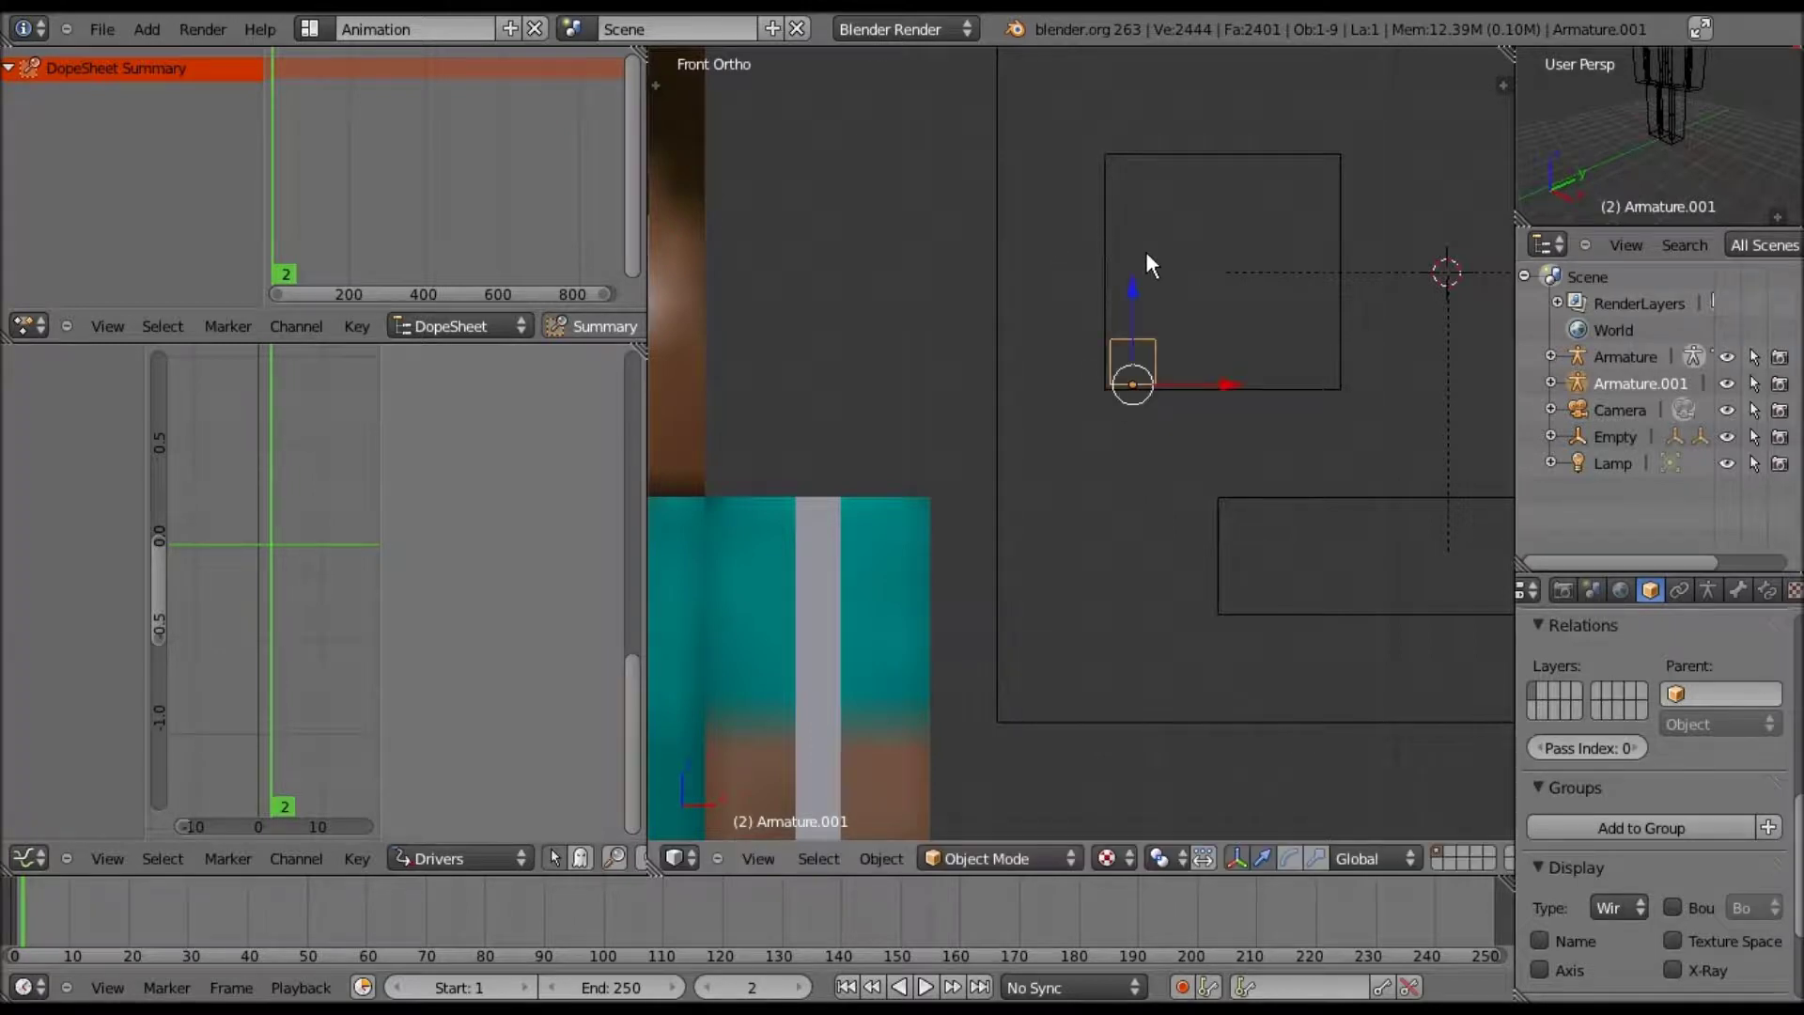
- Duplicate the eye control and place the copy in the matching lower-left corner of the right eye square
{"action": "scroll", "coordinate": [1146, 250], "scroll_direction": "down", "scroll_amount": 2}
{"action": "scroll", "coordinate": [1051, 246], "scroll_direction": "down", "scroll_amount": 2}
{"action": "middle_click_drag", "start_coordinate": [1045, 232], "coordinate": [945, 200], "text": "shift"}
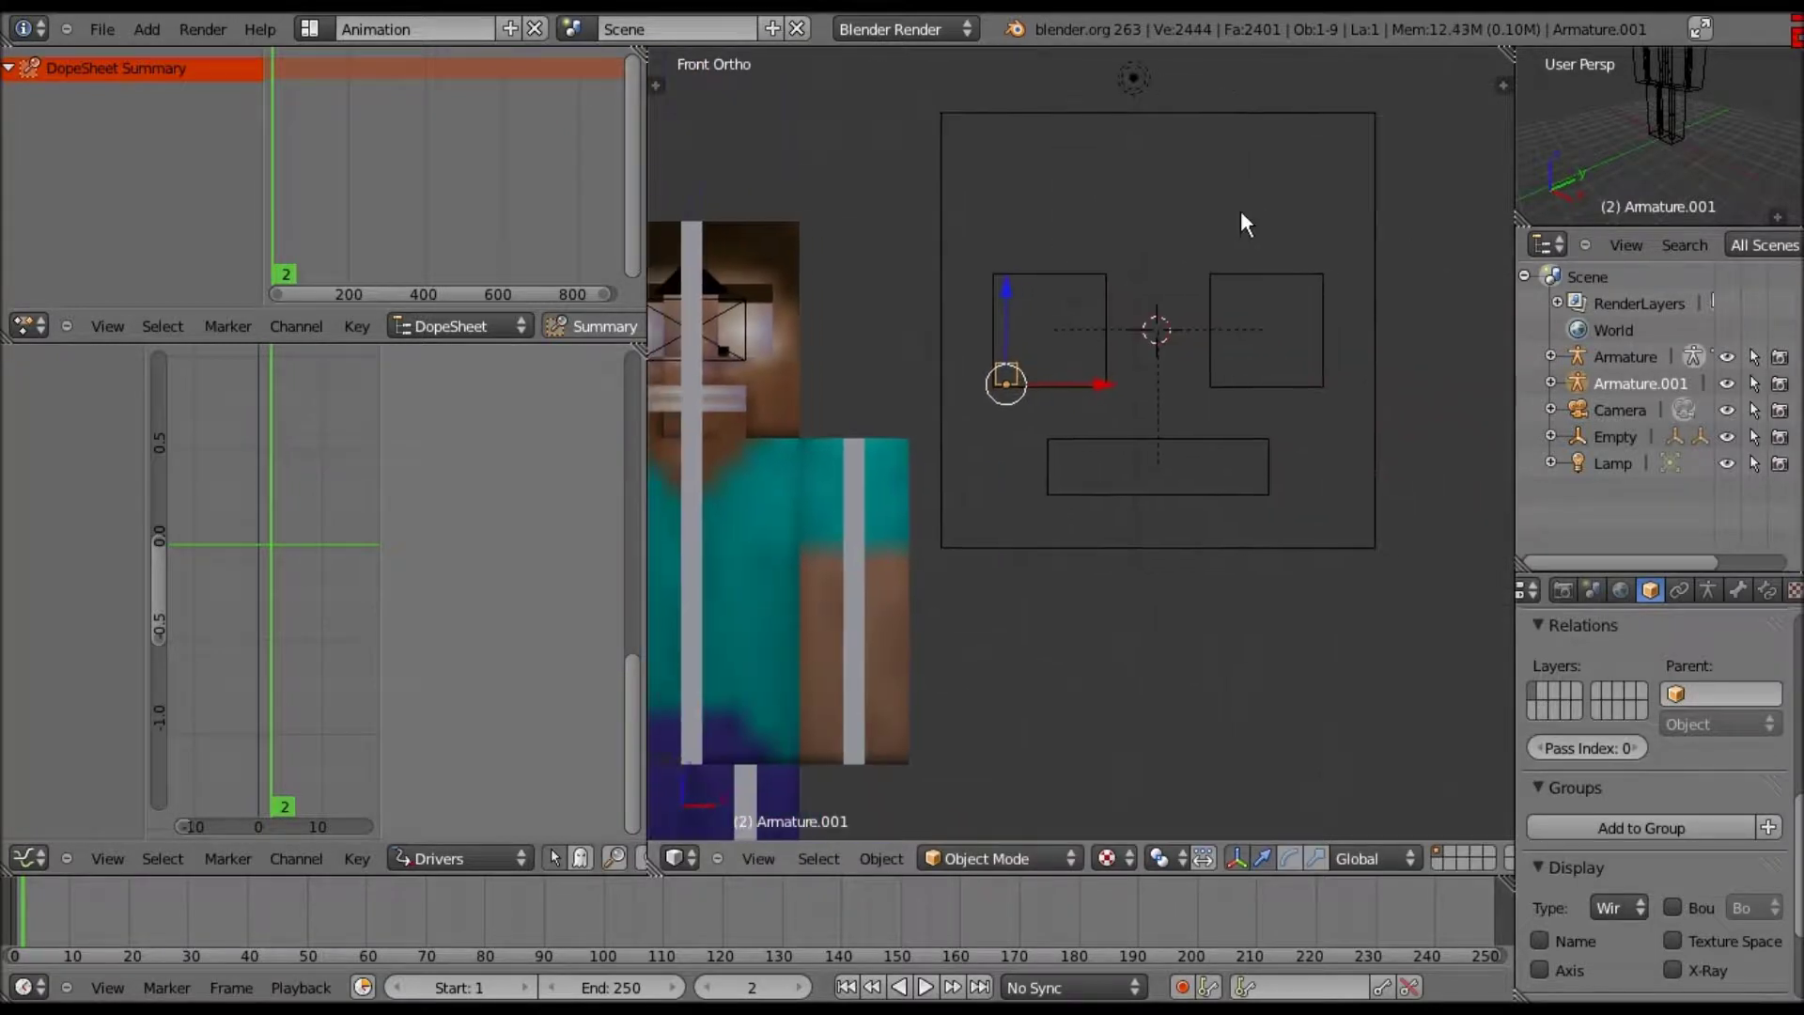
{"action": "key", "text": "shift+d"}
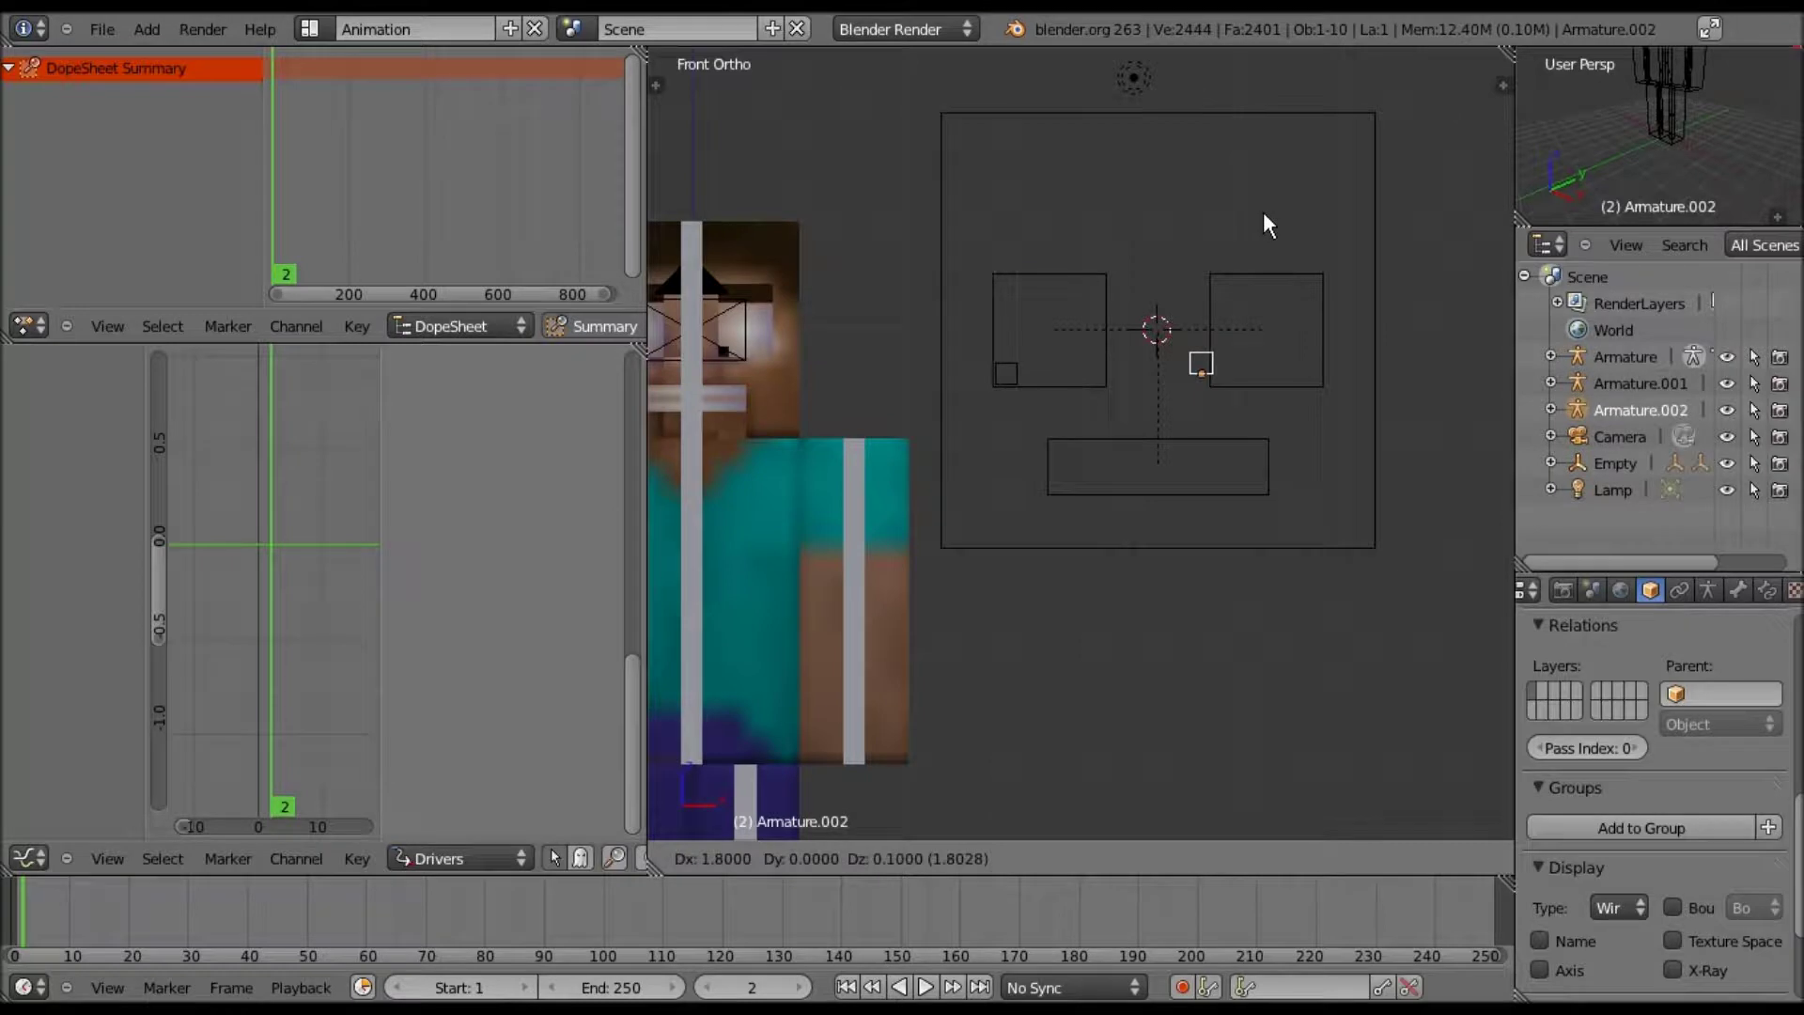
{"action": "left_click", "coordinate": [1279, 219]}
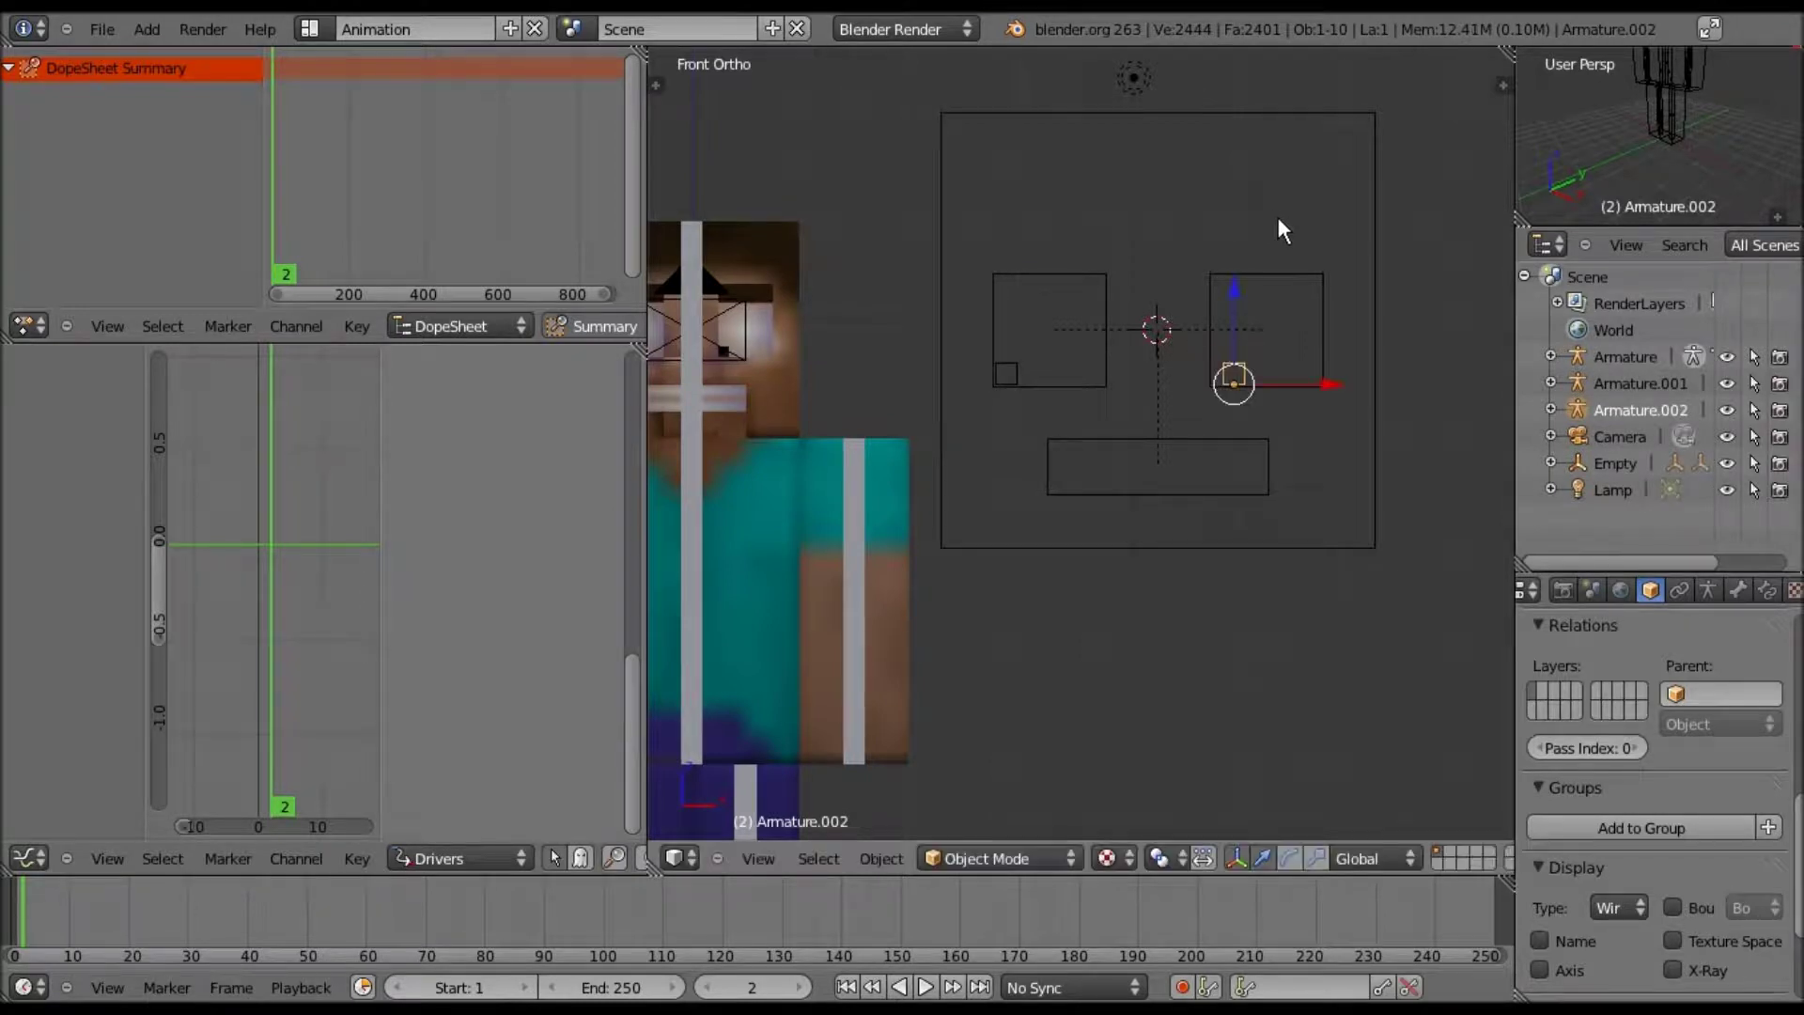
{"action": "key", "text": "g"}
{"action": "left_click", "coordinate": [910, 306]}
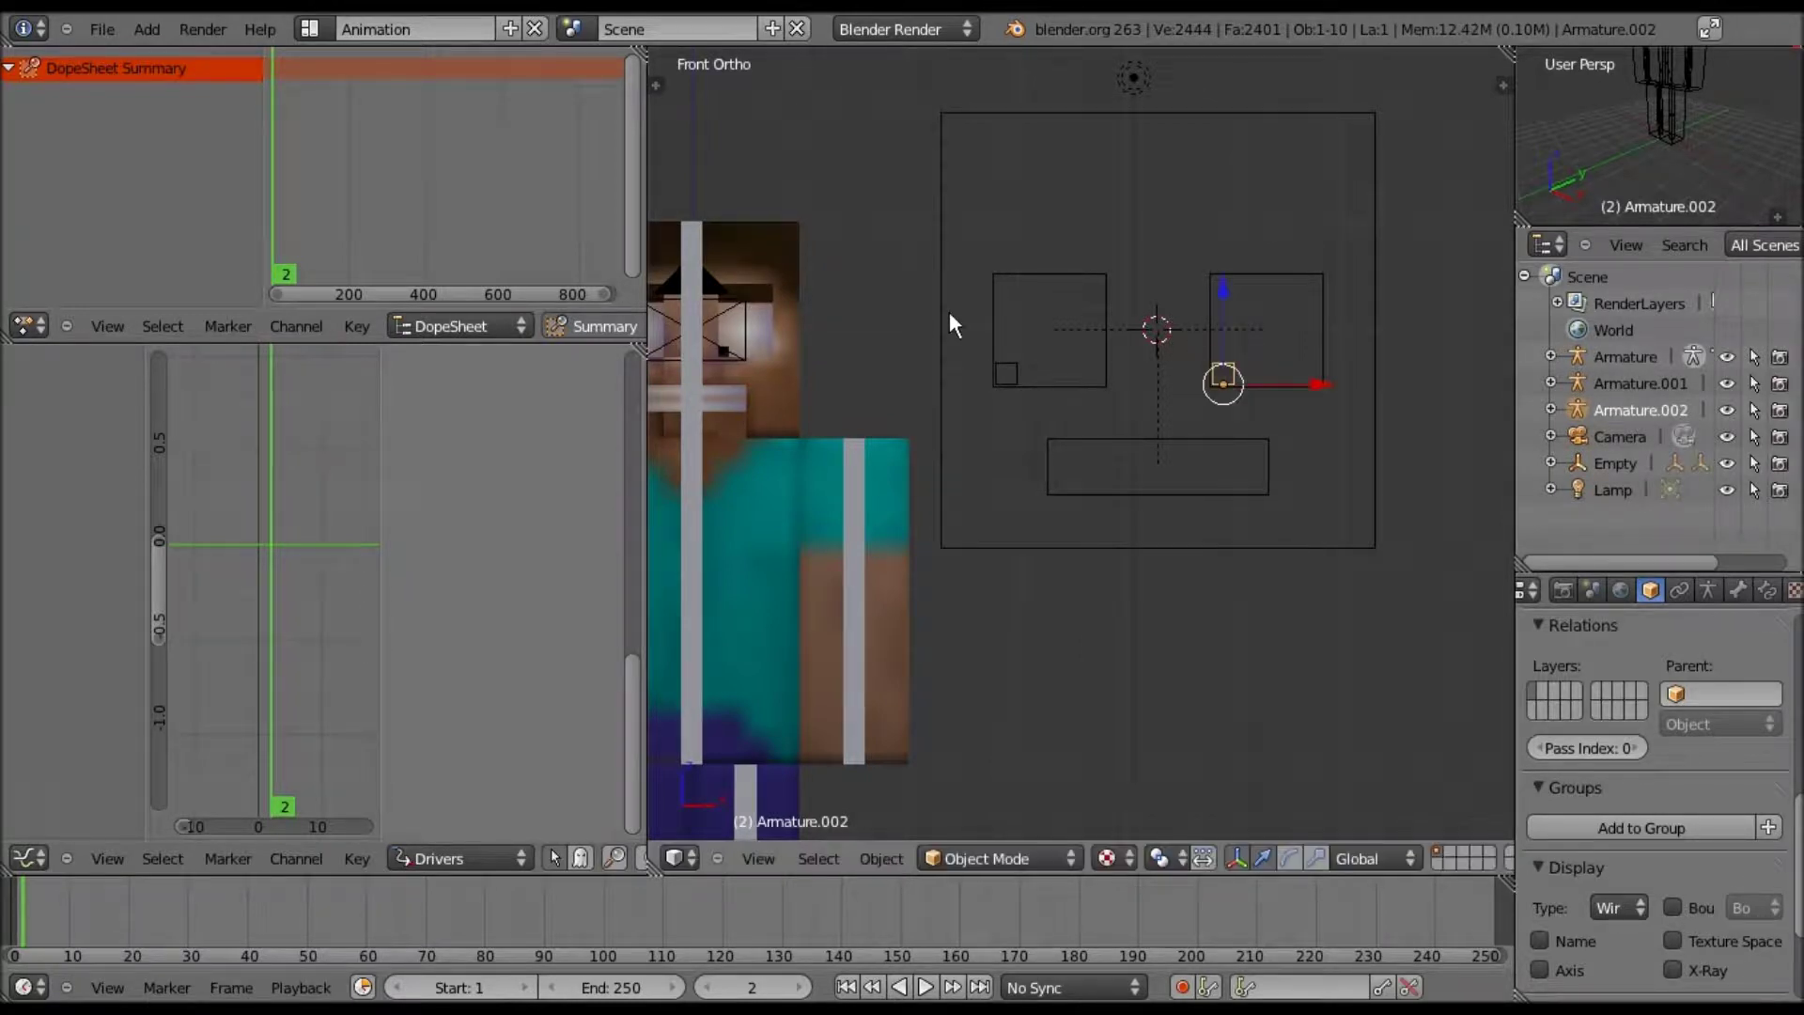
- Examine how the two bone controls sit inside their eye squares and the surrounding face panel
{"action": "scroll", "coordinate": [948, 312], "scroll_direction": "up", "scroll_amount": 4}
{"action": "scroll", "coordinate": [781, 257], "scroll_direction": "up", "scroll_amount": 3}
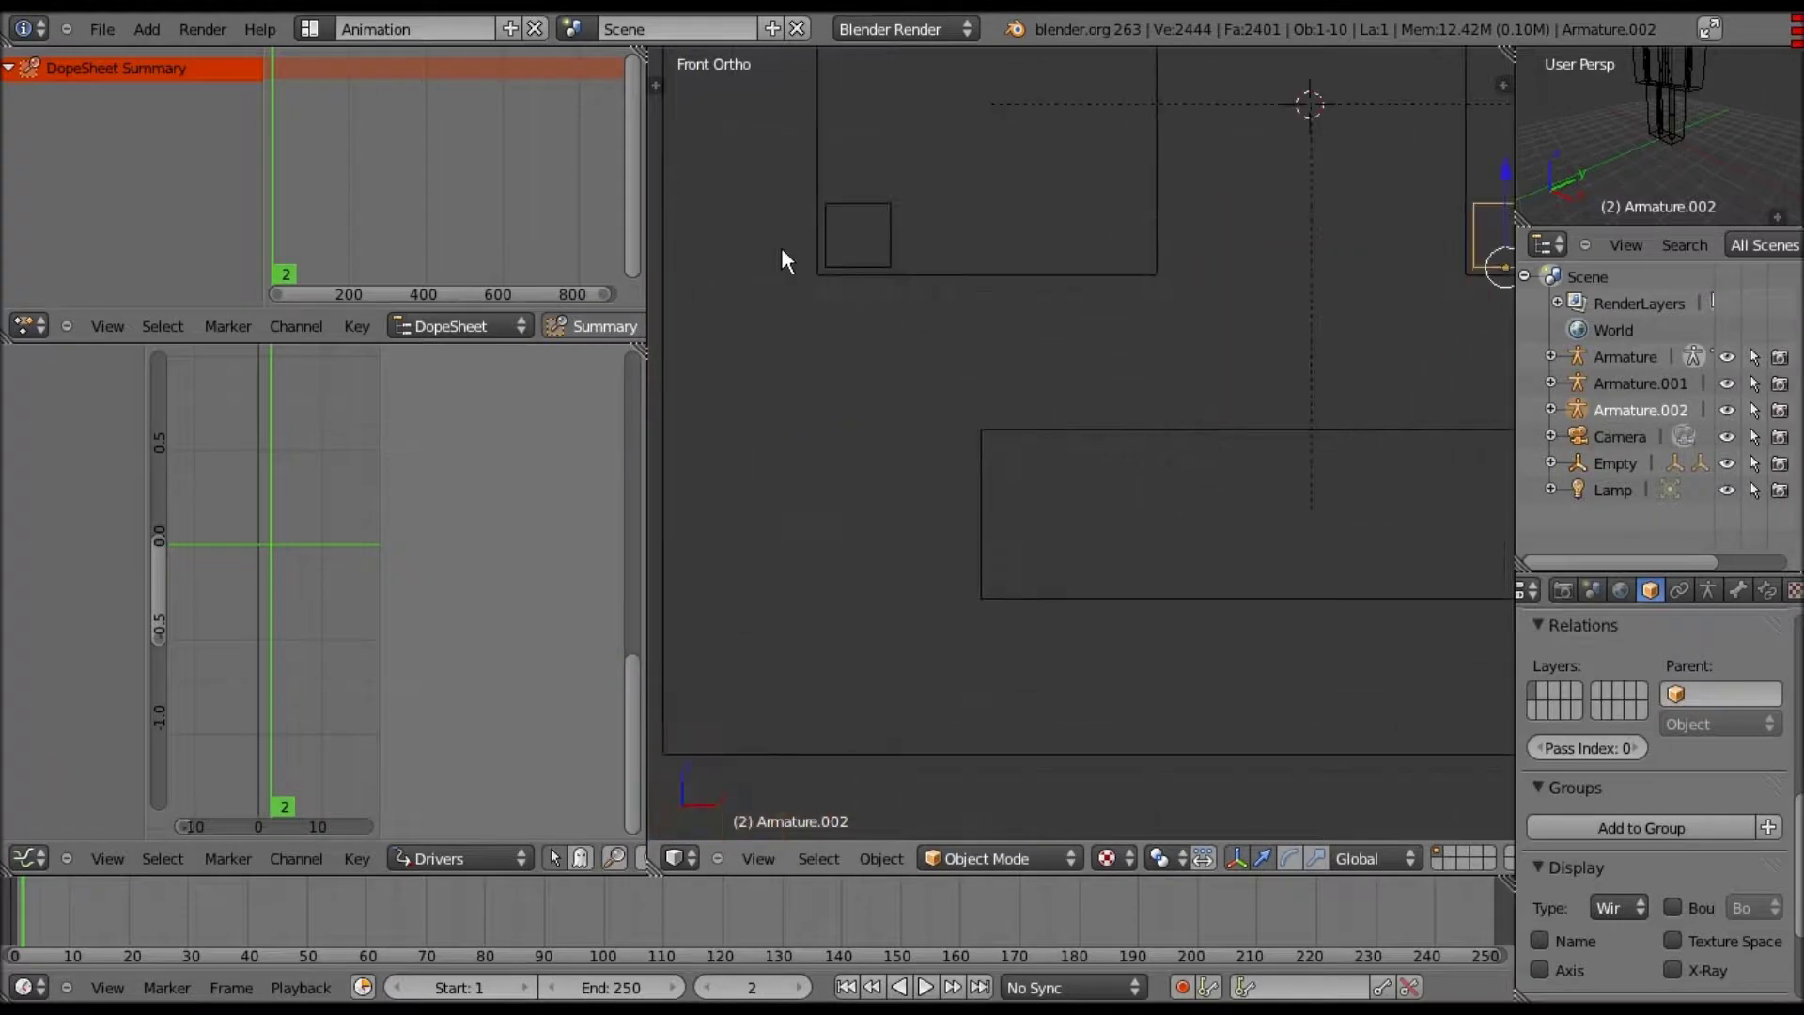
{"action": "scroll", "coordinate": [1109, 169], "scroll_direction": "down", "scroll_amount": 2}
{"action": "scroll", "coordinate": [1006, 197], "scroll_direction": "down", "scroll_amount": 2}
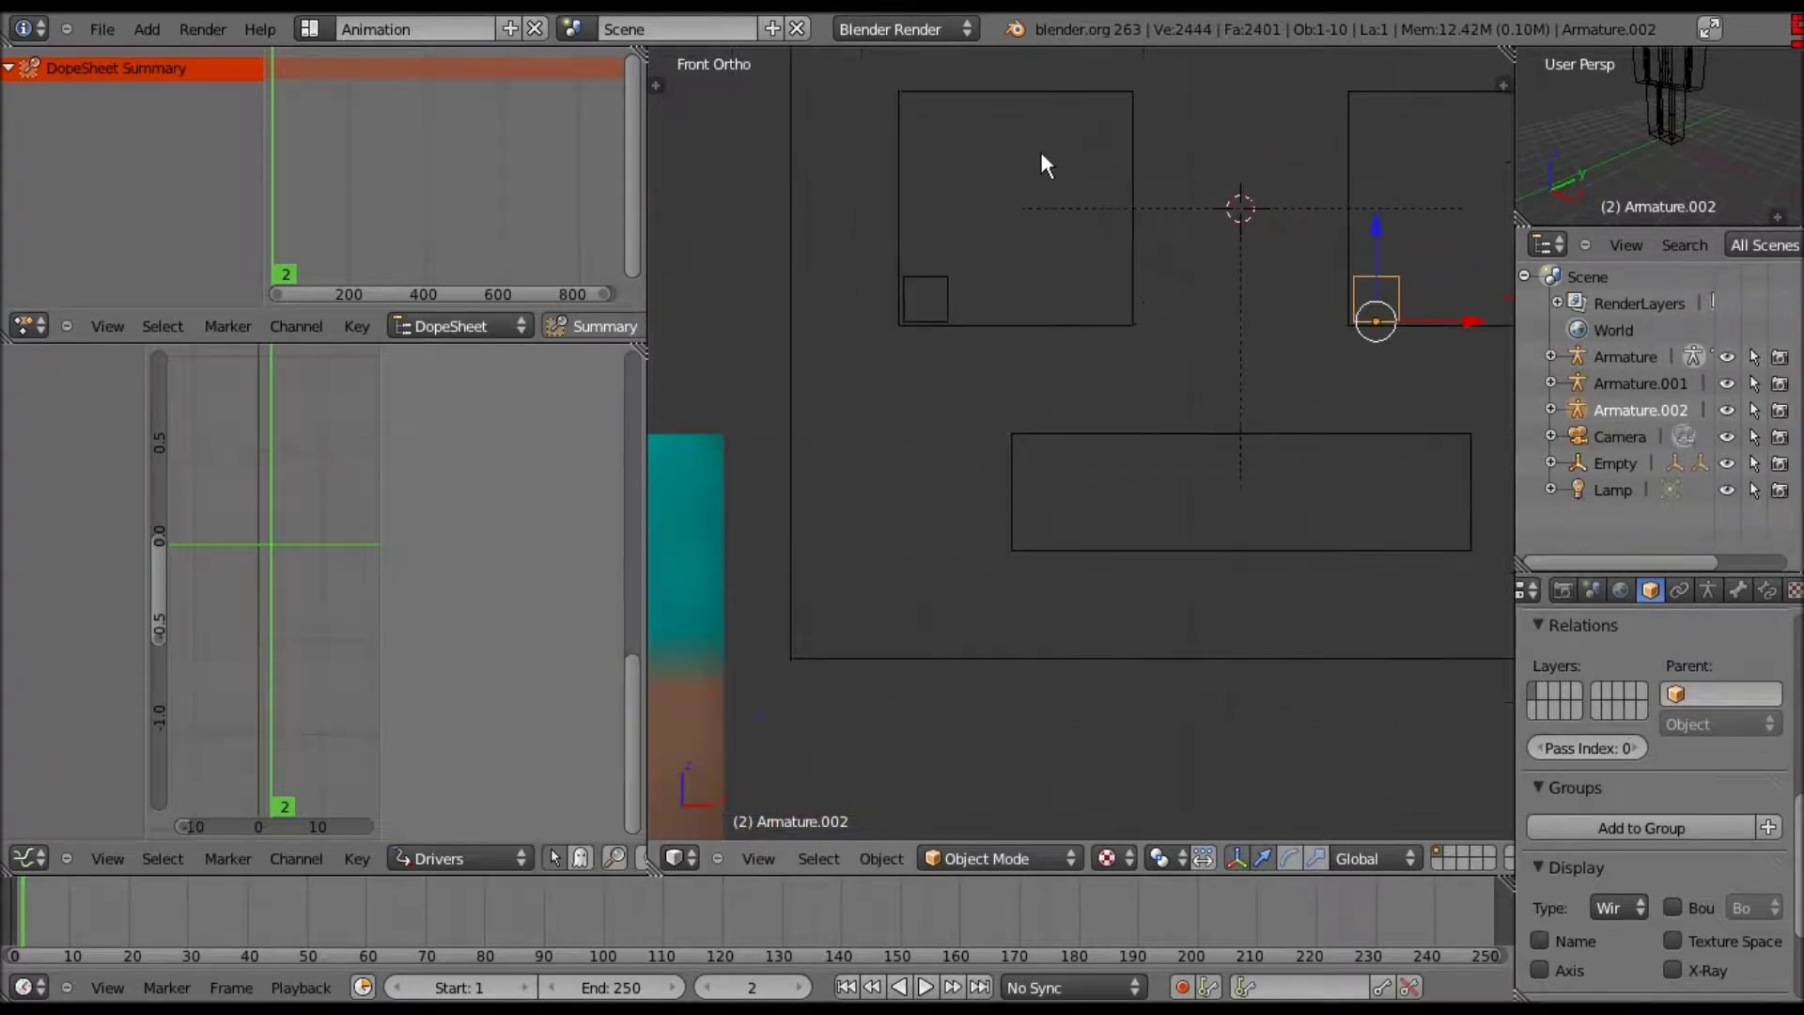
{"action": "right_click", "coordinate": [945, 267]}
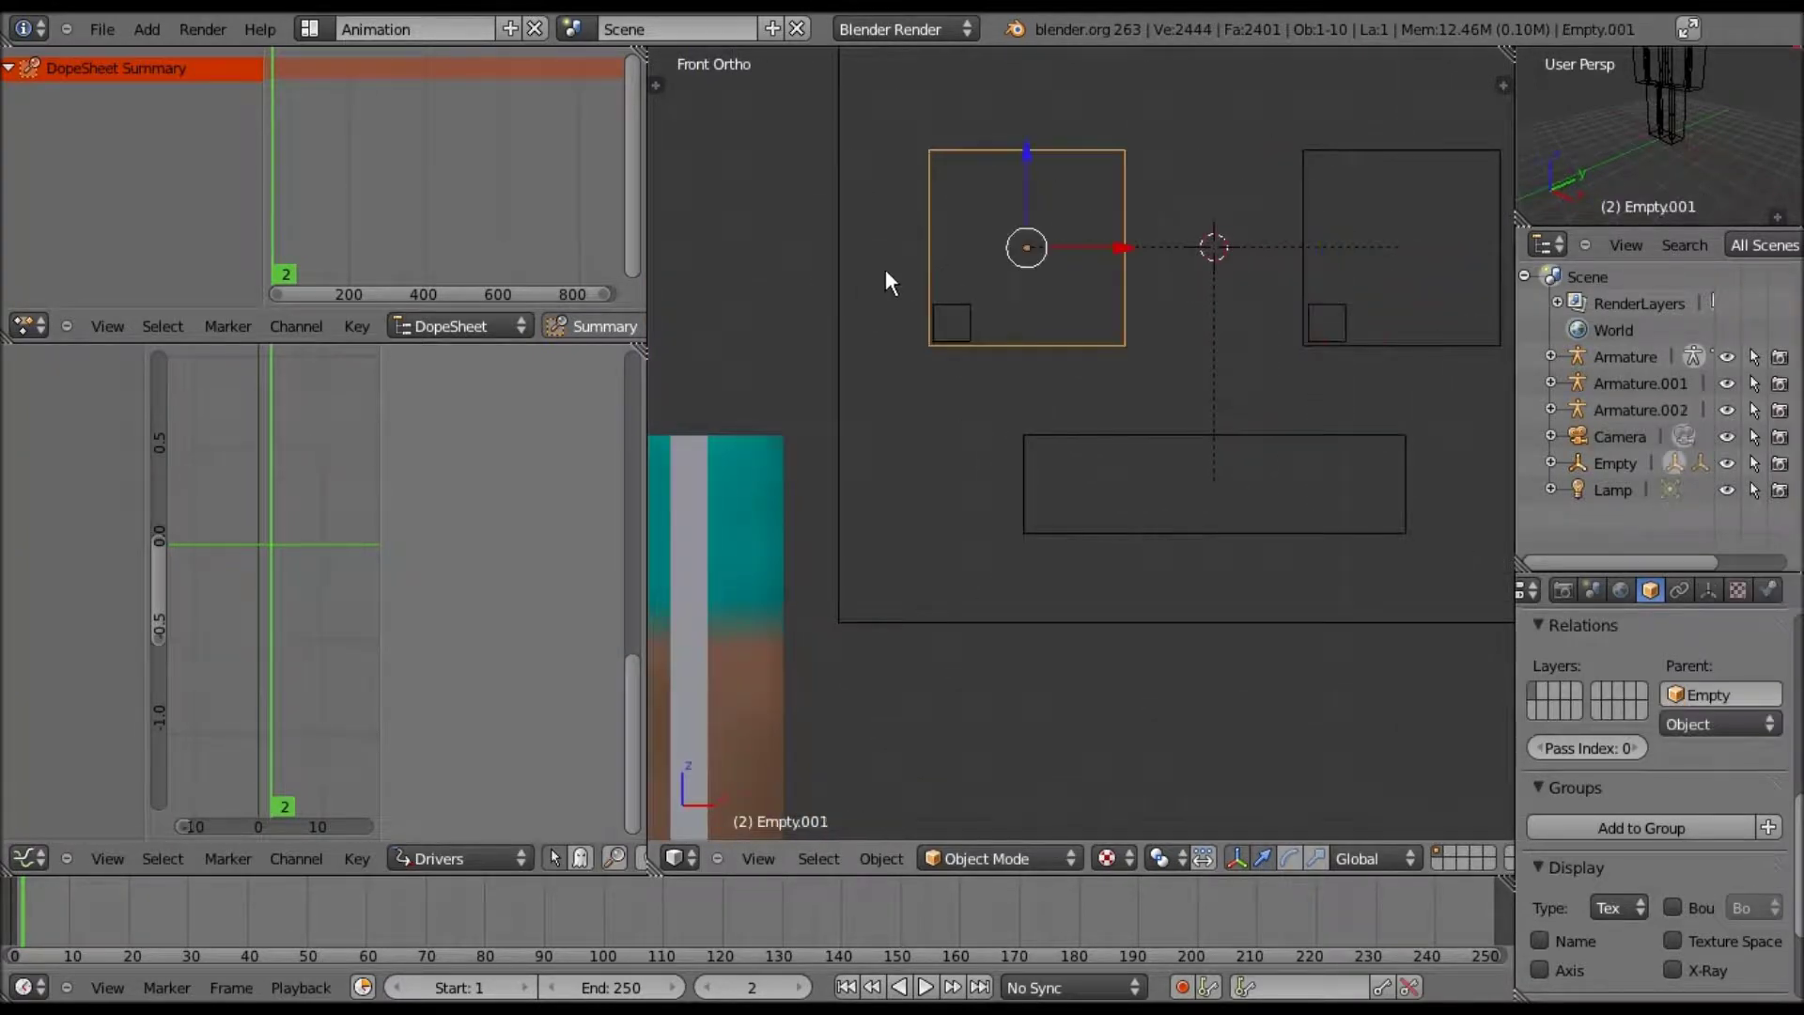
{"action": "scroll", "coordinate": [885, 268], "scroll_direction": "up", "scroll_amount": 6}
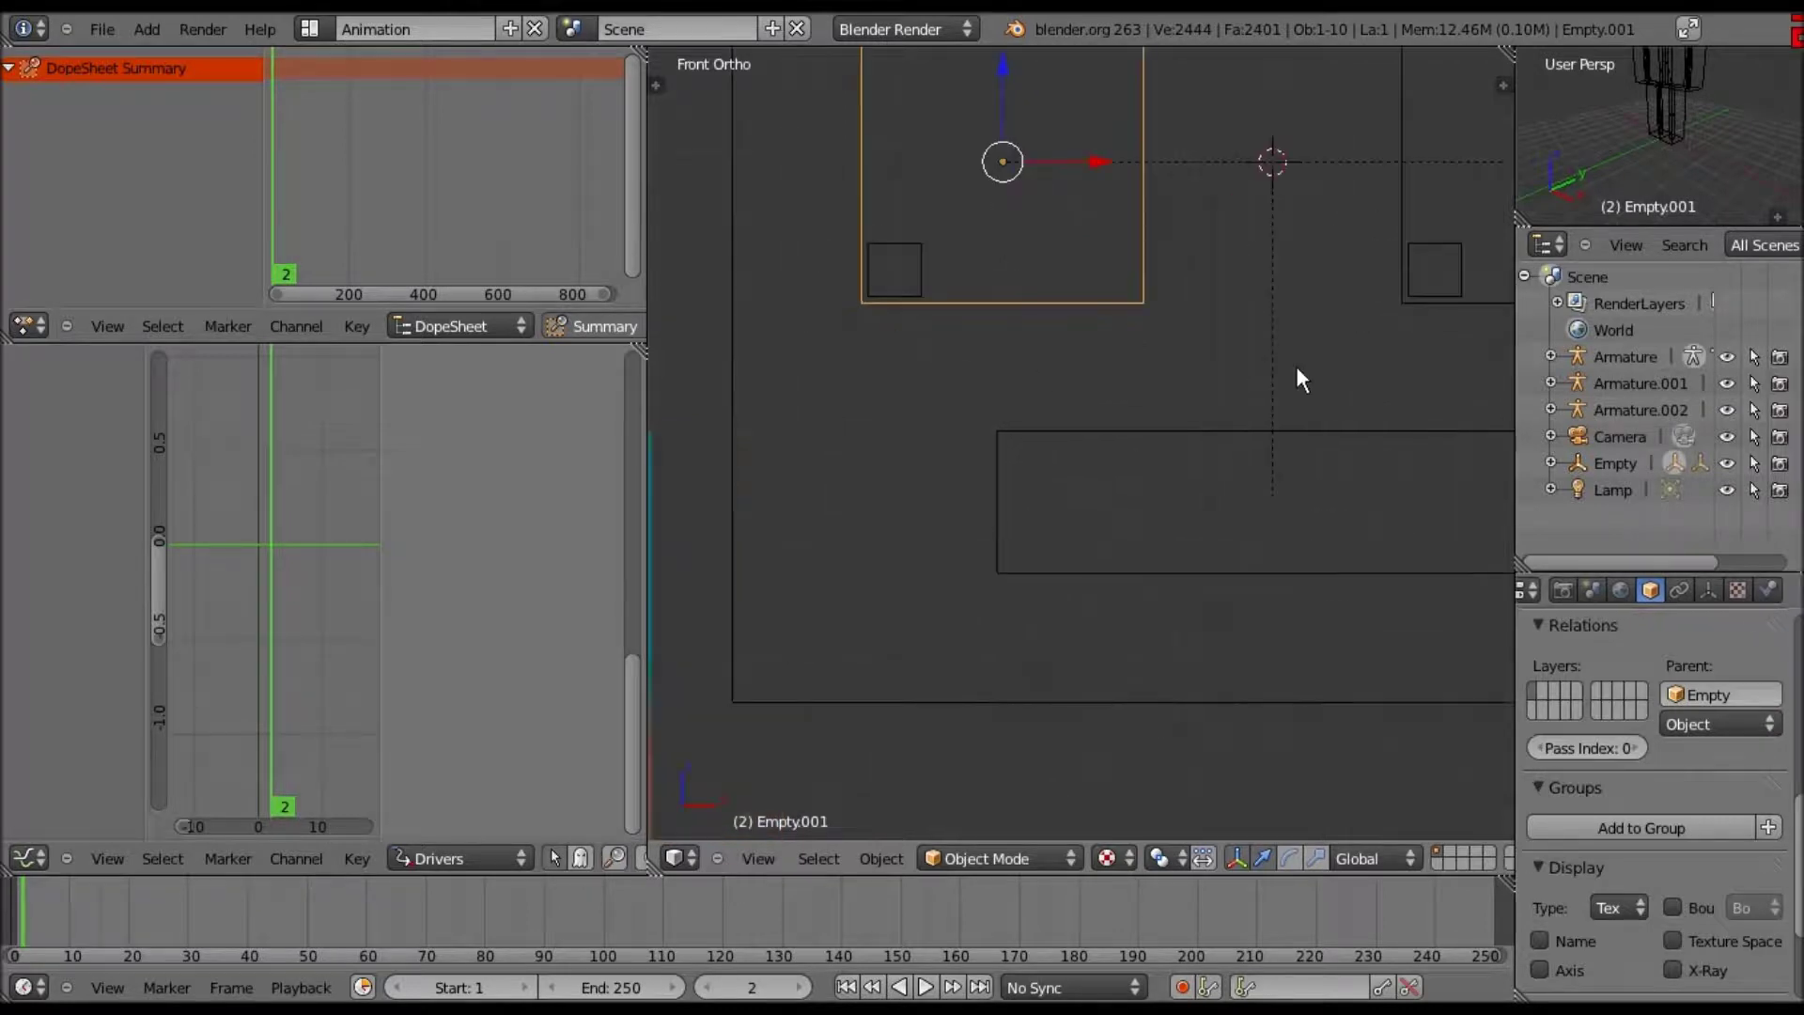
{"action": "middle_click_drag", "start_coordinate": [826, 246], "coordinate": [712, 242], "text": "shift"}
{"action": "right_click", "coordinate": [1120, 285]}
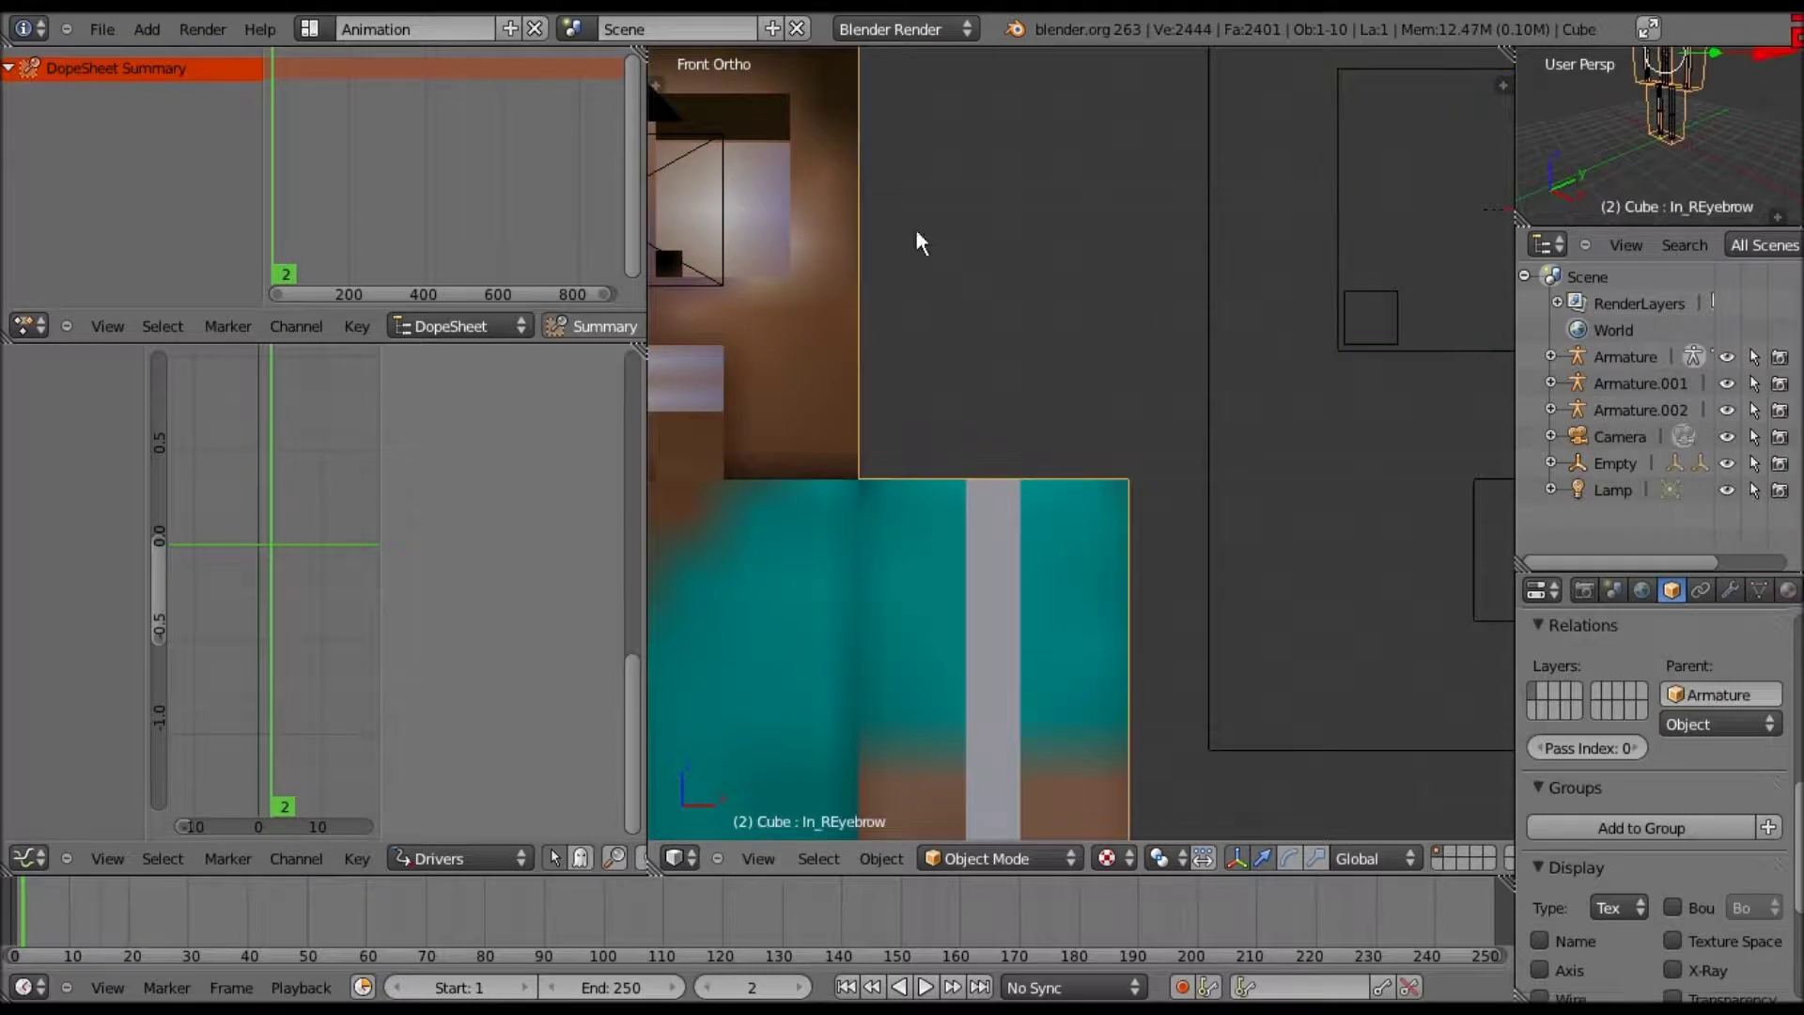
{"action": "right_click", "coordinate": [1206, 283]}
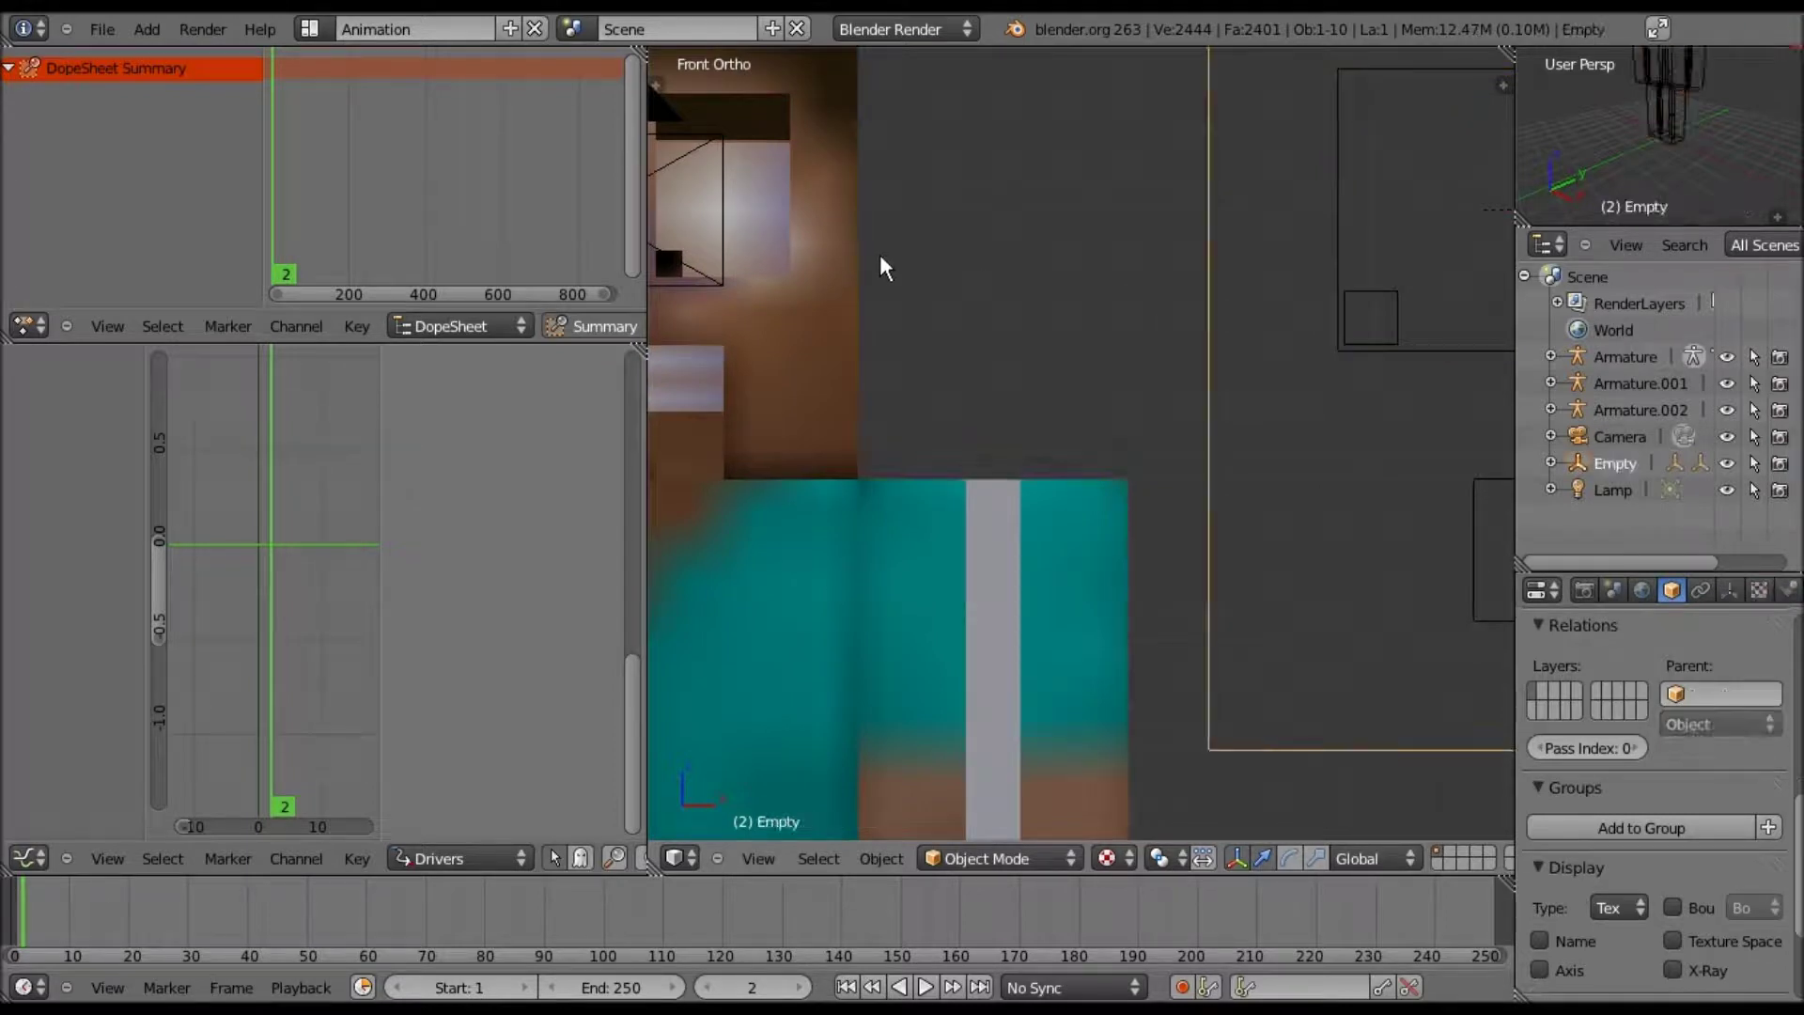
{"action": "middle_click_drag", "start_coordinate": [880, 254], "coordinate": [653, 247], "text": "shift"}
{"action": "scroll", "coordinate": [876, 262], "scroll_direction": "down", "scroll_amount": 6}
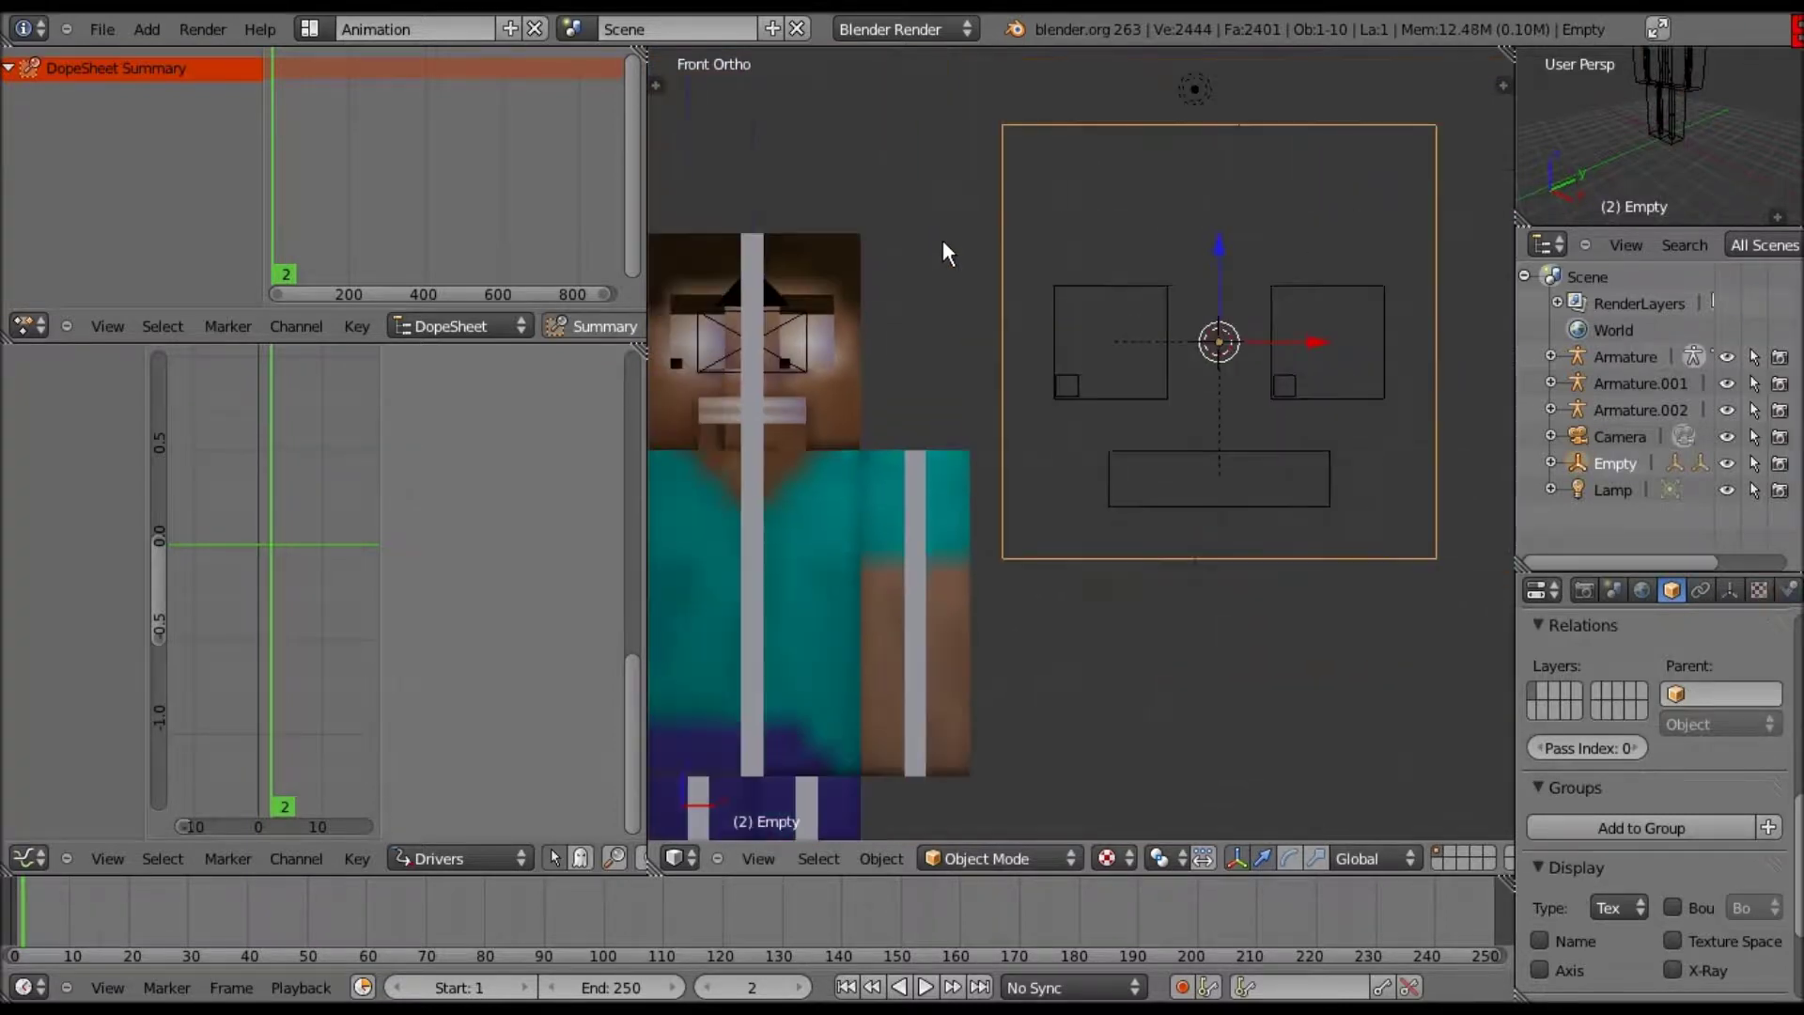
{"action": "scroll", "coordinate": [939, 239], "scroll_direction": "down", "scroll_amount": 2, "text": "ctrl"}
{"action": "scroll", "coordinate": [940, 238], "scroll_direction": "up", "scroll_amount": 4}
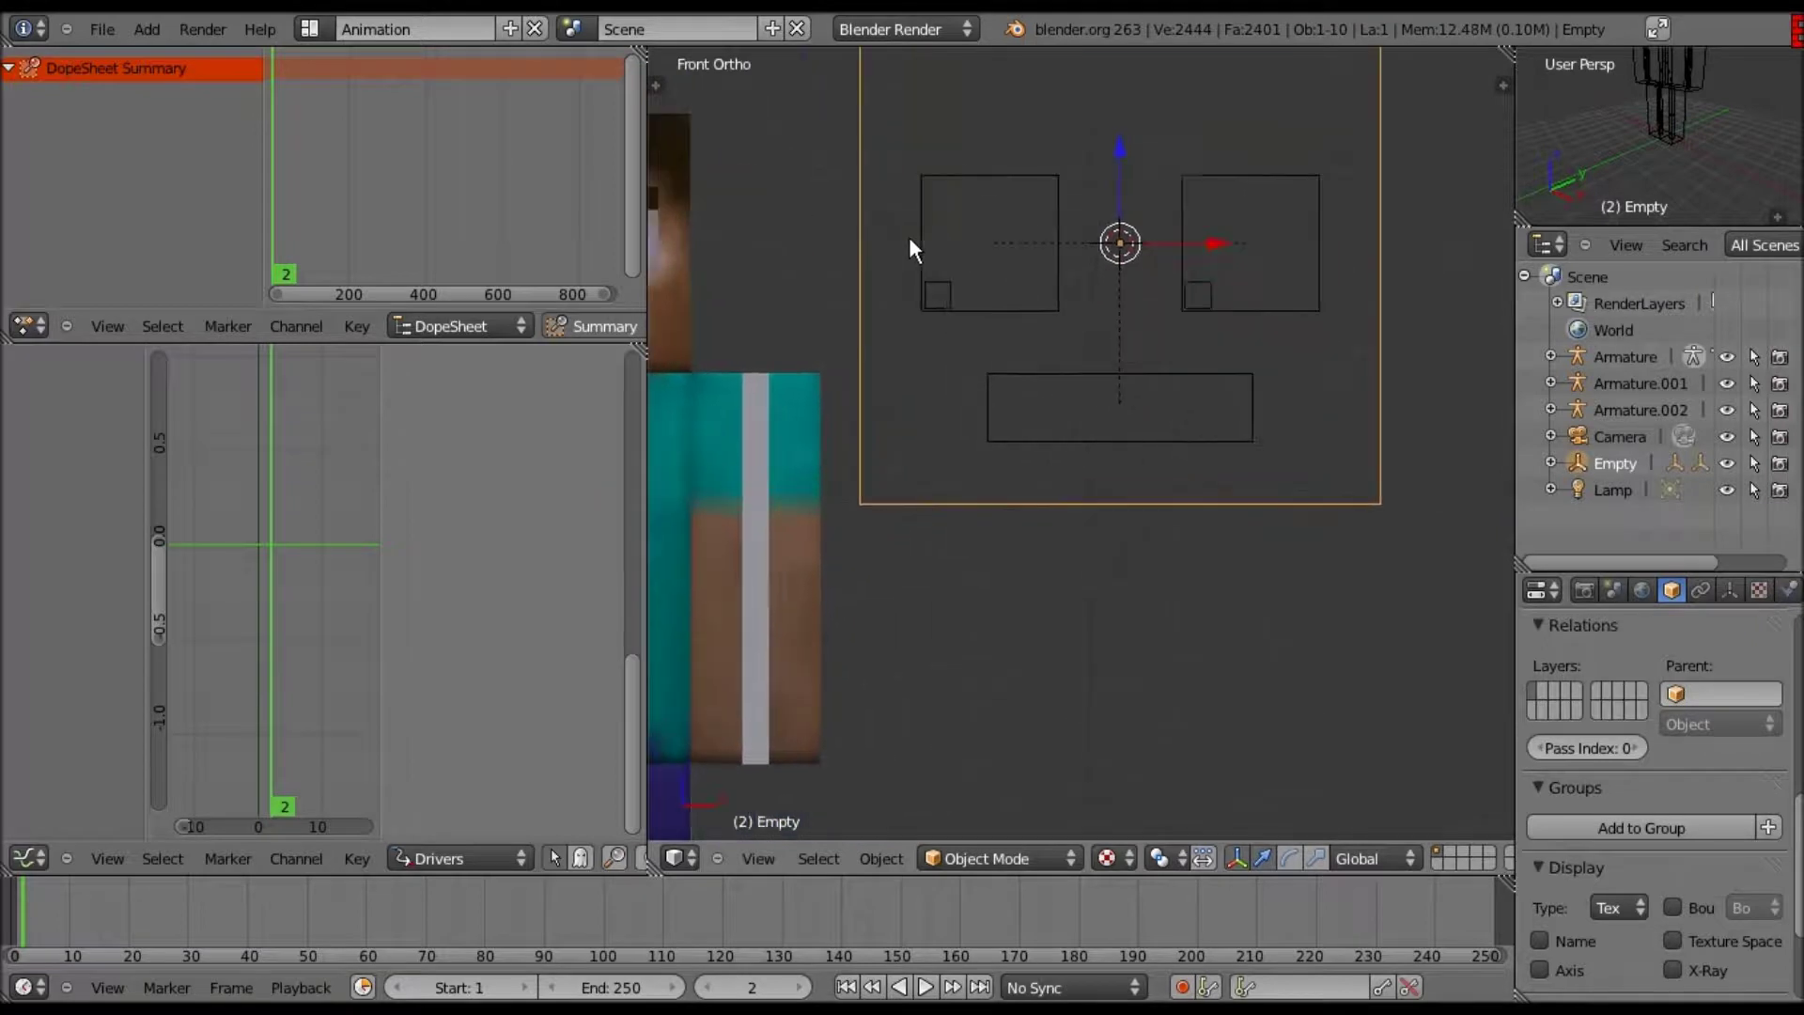
- Undo the object-level duplication of the eye control, leaving only the original armature in the left eye square
{"action": "right_click", "coordinate": [1270, 234]}
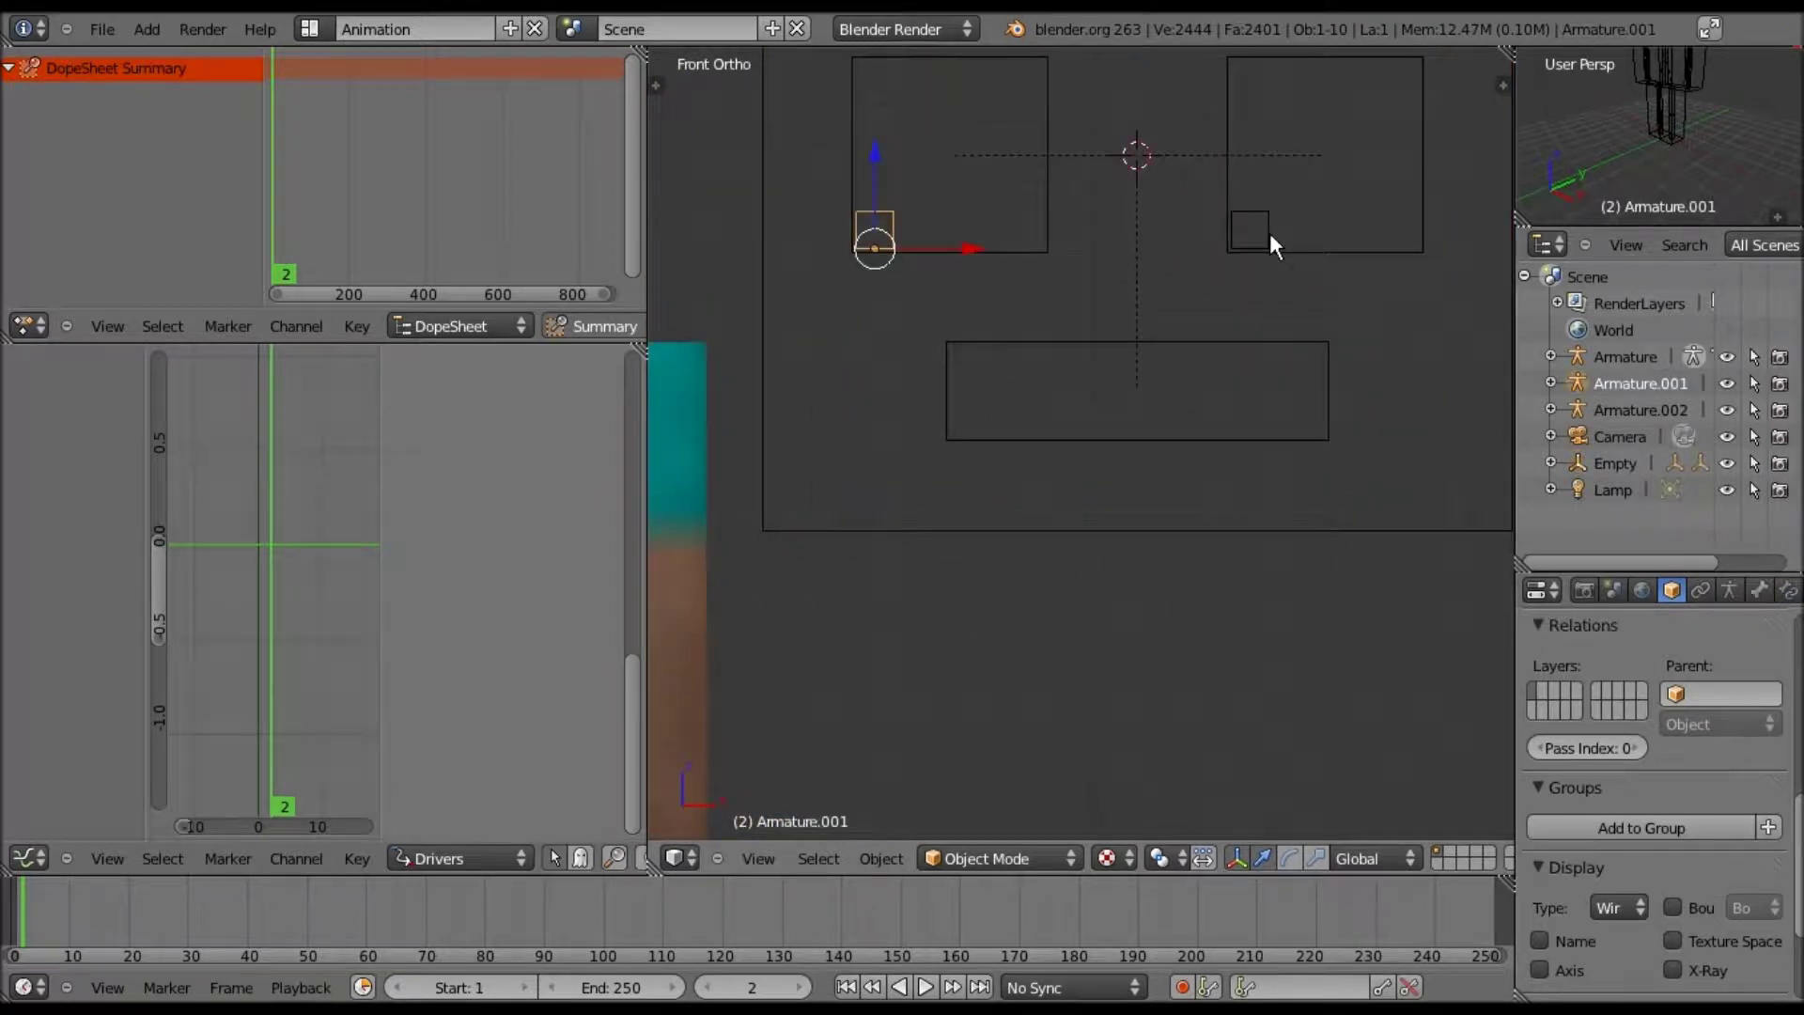
{"action": "right_click", "coordinate": [1269, 234]}
{"action": "right_click", "coordinate": [1268, 234]}
{"action": "right_click", "coordinate": [1268, 235]}
{"action": "right_click", "coordinate": [1268, 234]}
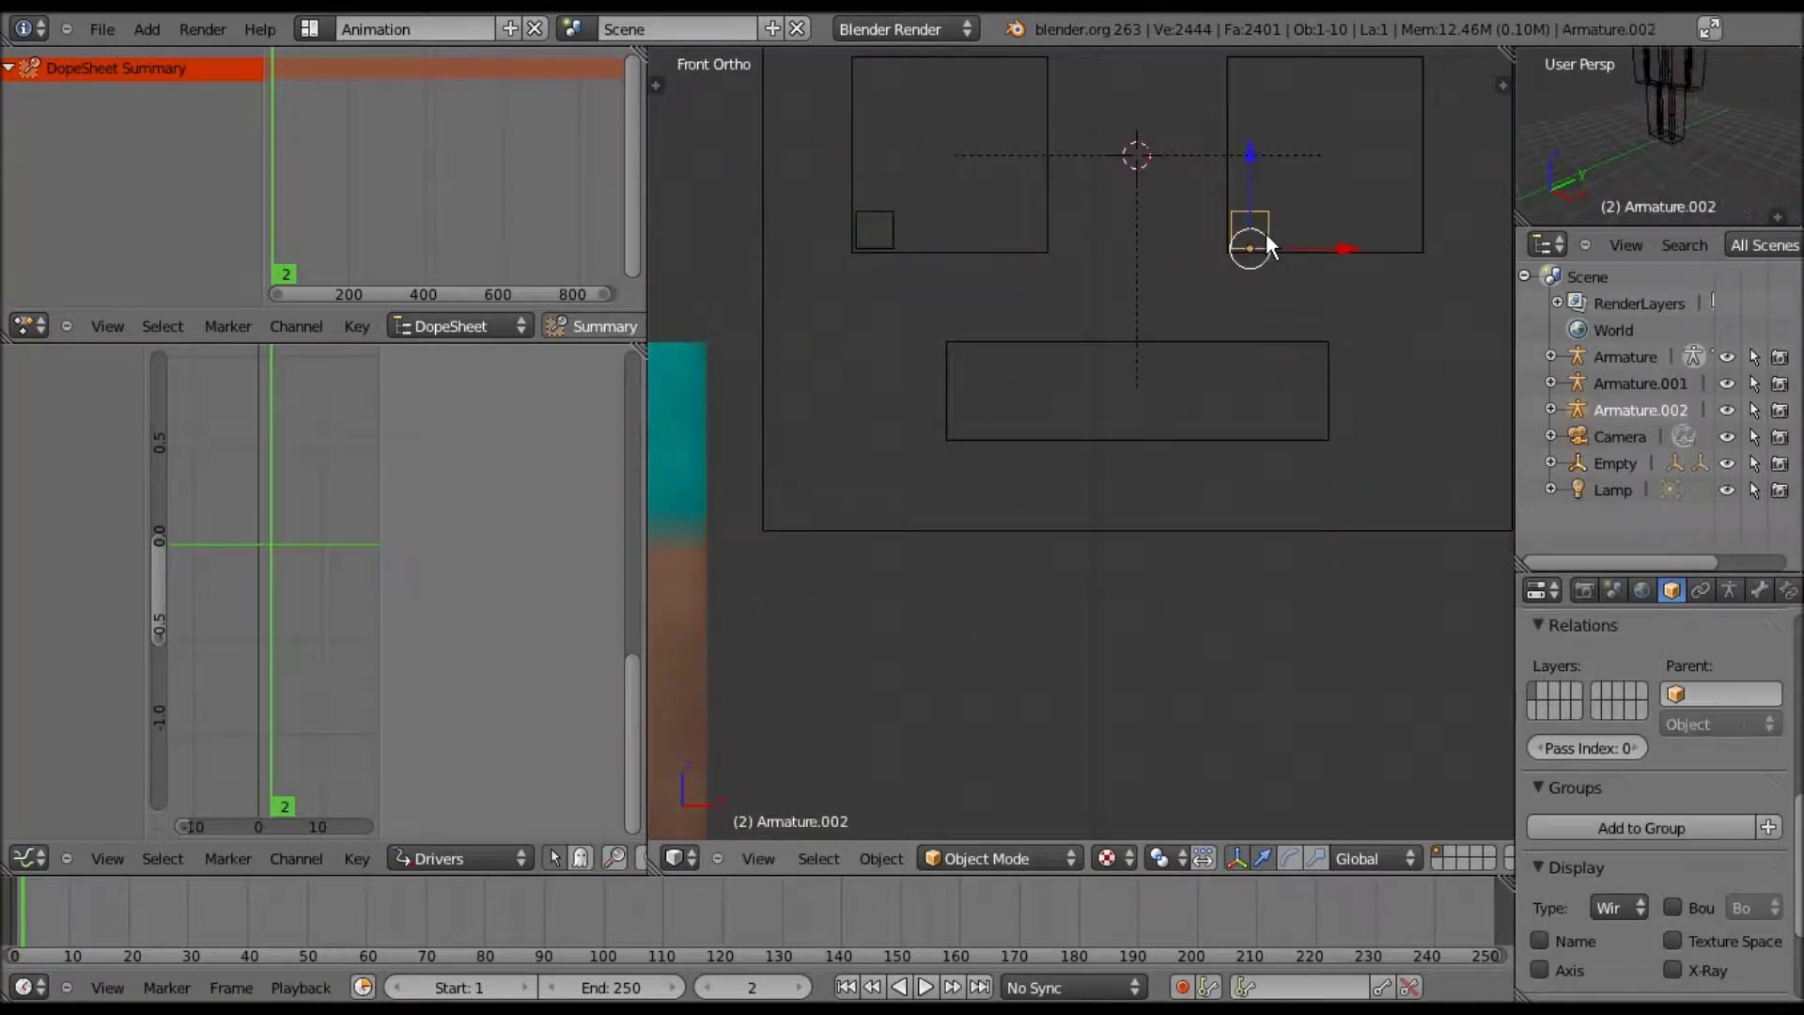
{"action": "key", "text": "ctrl+z"}
{"action": "key", "text": "ctrl+z"}
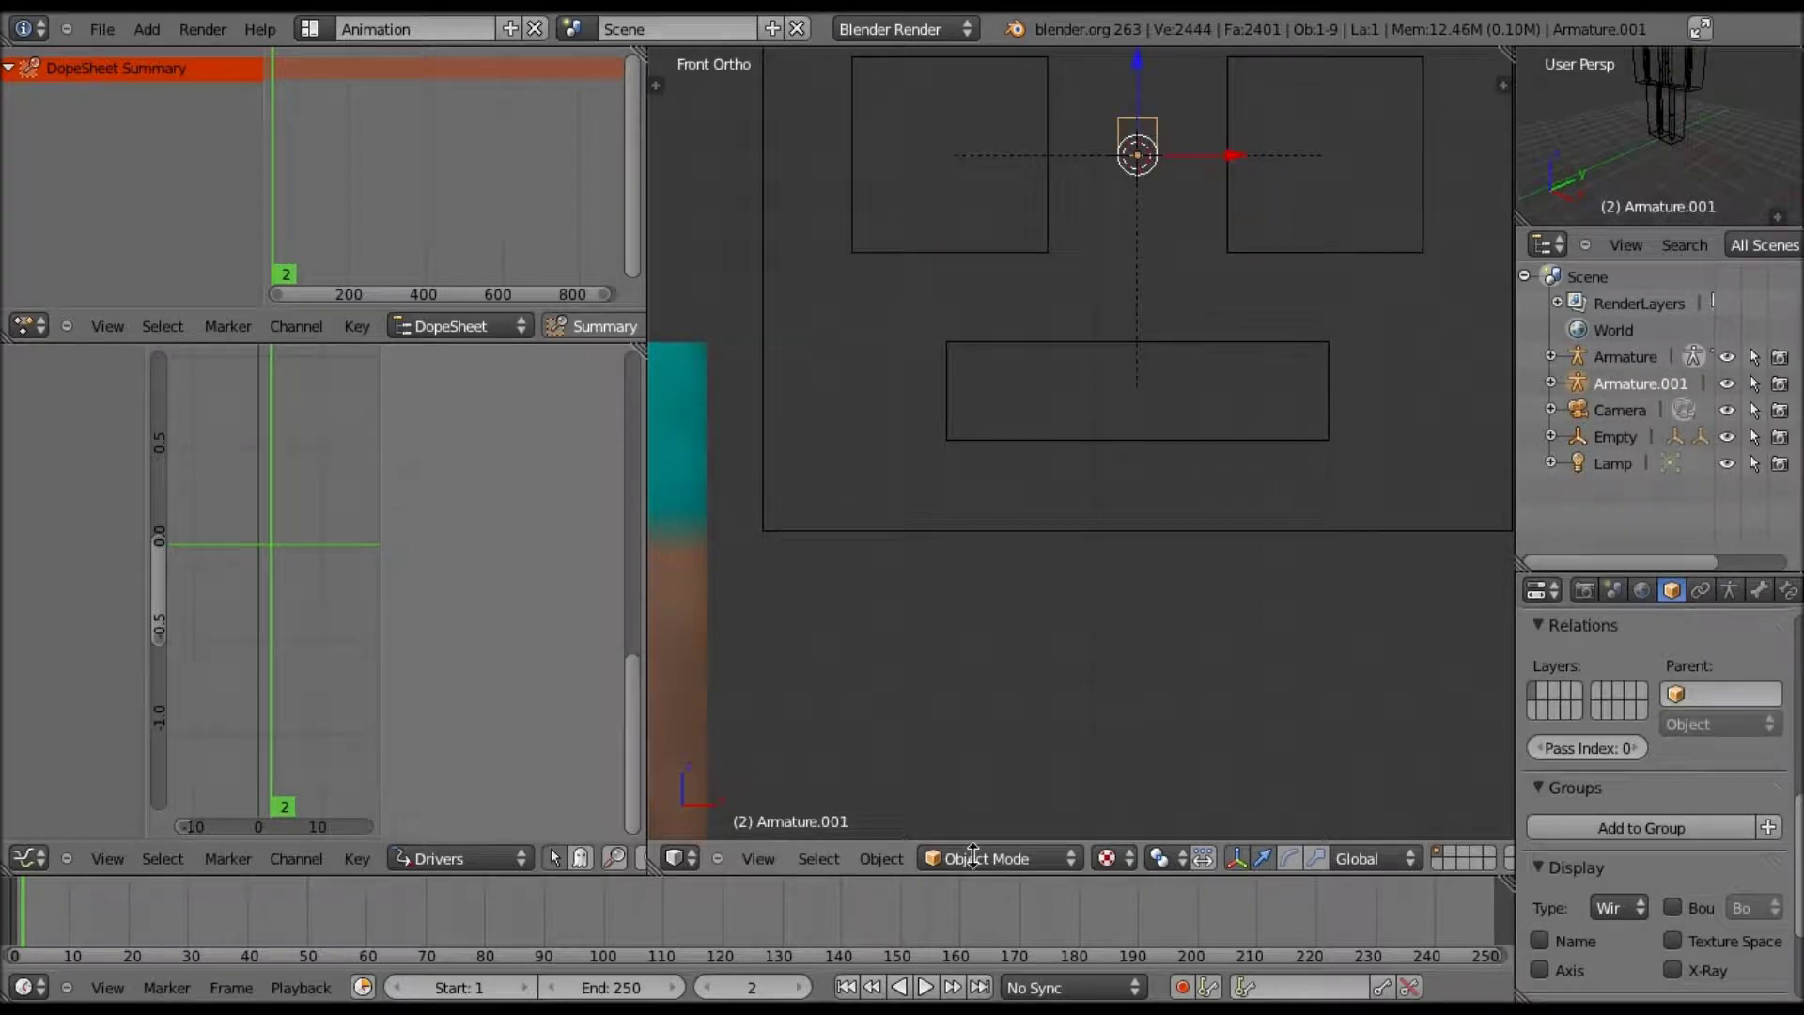
{"action": "key", "text": "ctrl+z"}
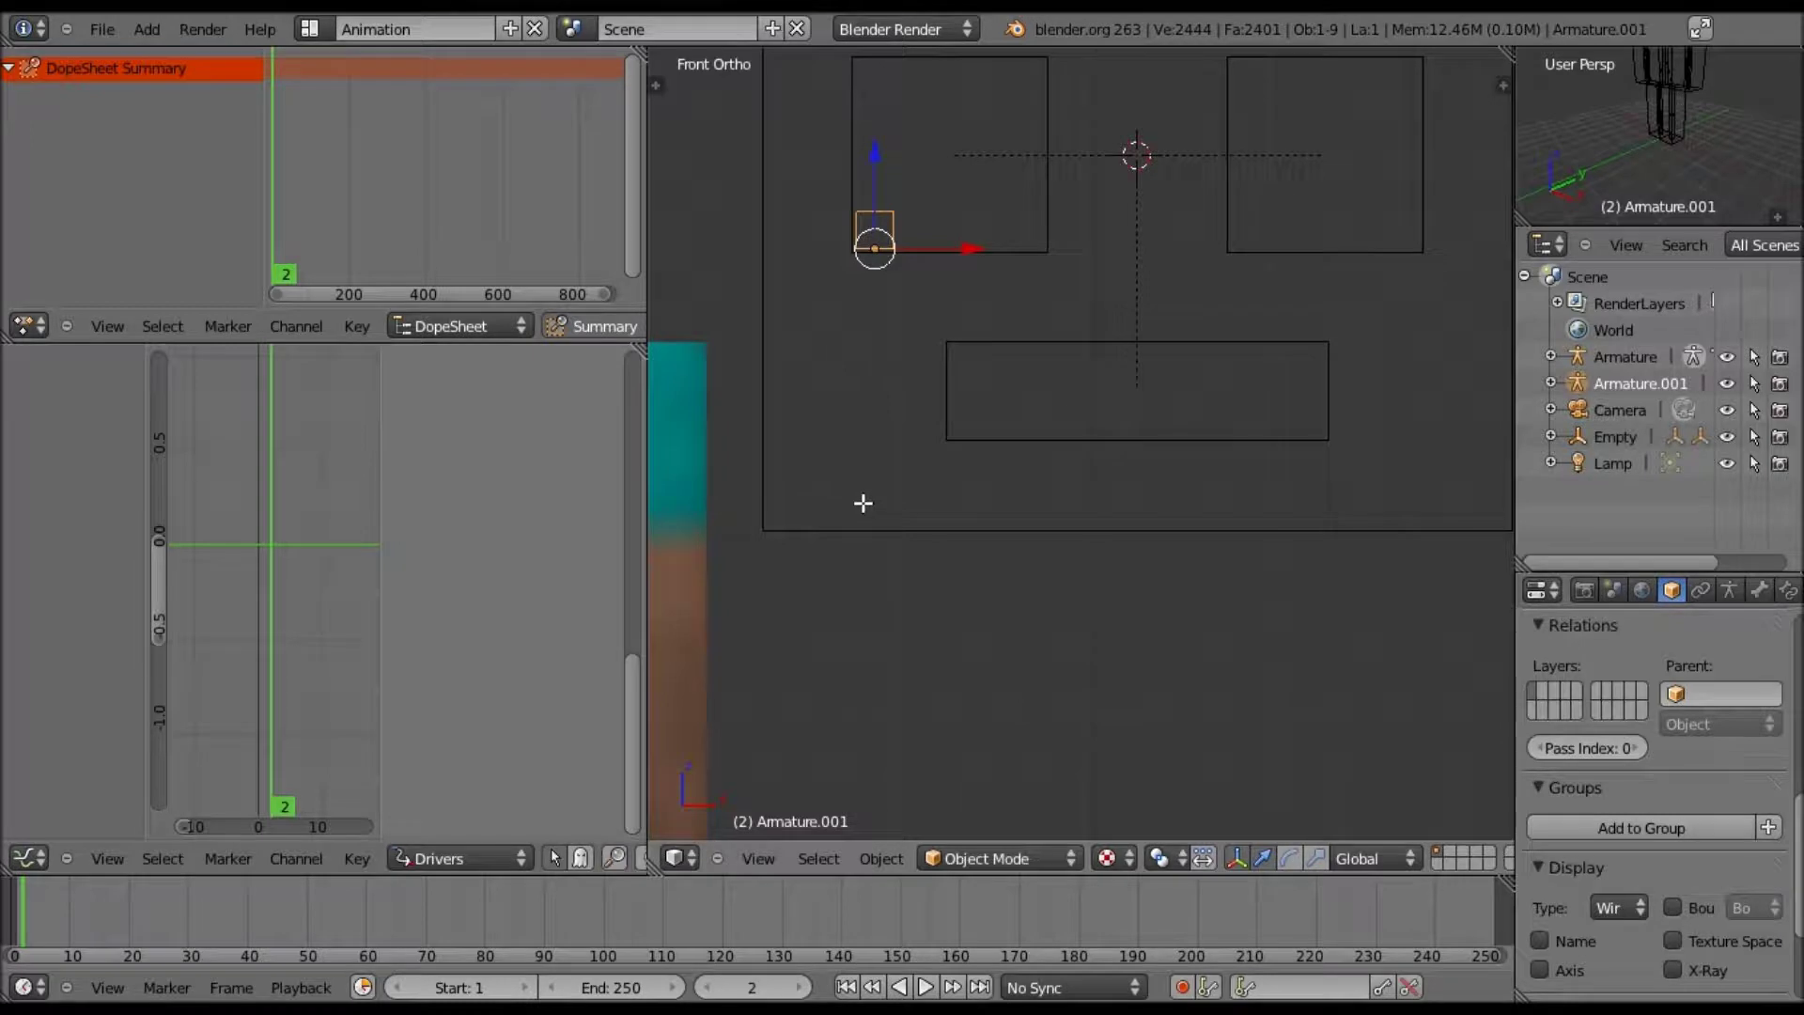
- In the armature's Edit Mode, duplicate the left eye bone 2 units along X into the lower-left corner of the right eye square
{"action": "key", "text": "Tab"}
{"action": "middle_click_drag", "start_coordinate": [838, 262], "coordinate": [803, 289], "text": "shift"}
{"action": "right_click", "coordinate": [854, 284]}
{"action": "right_click", "coordinate": [857, 255]}
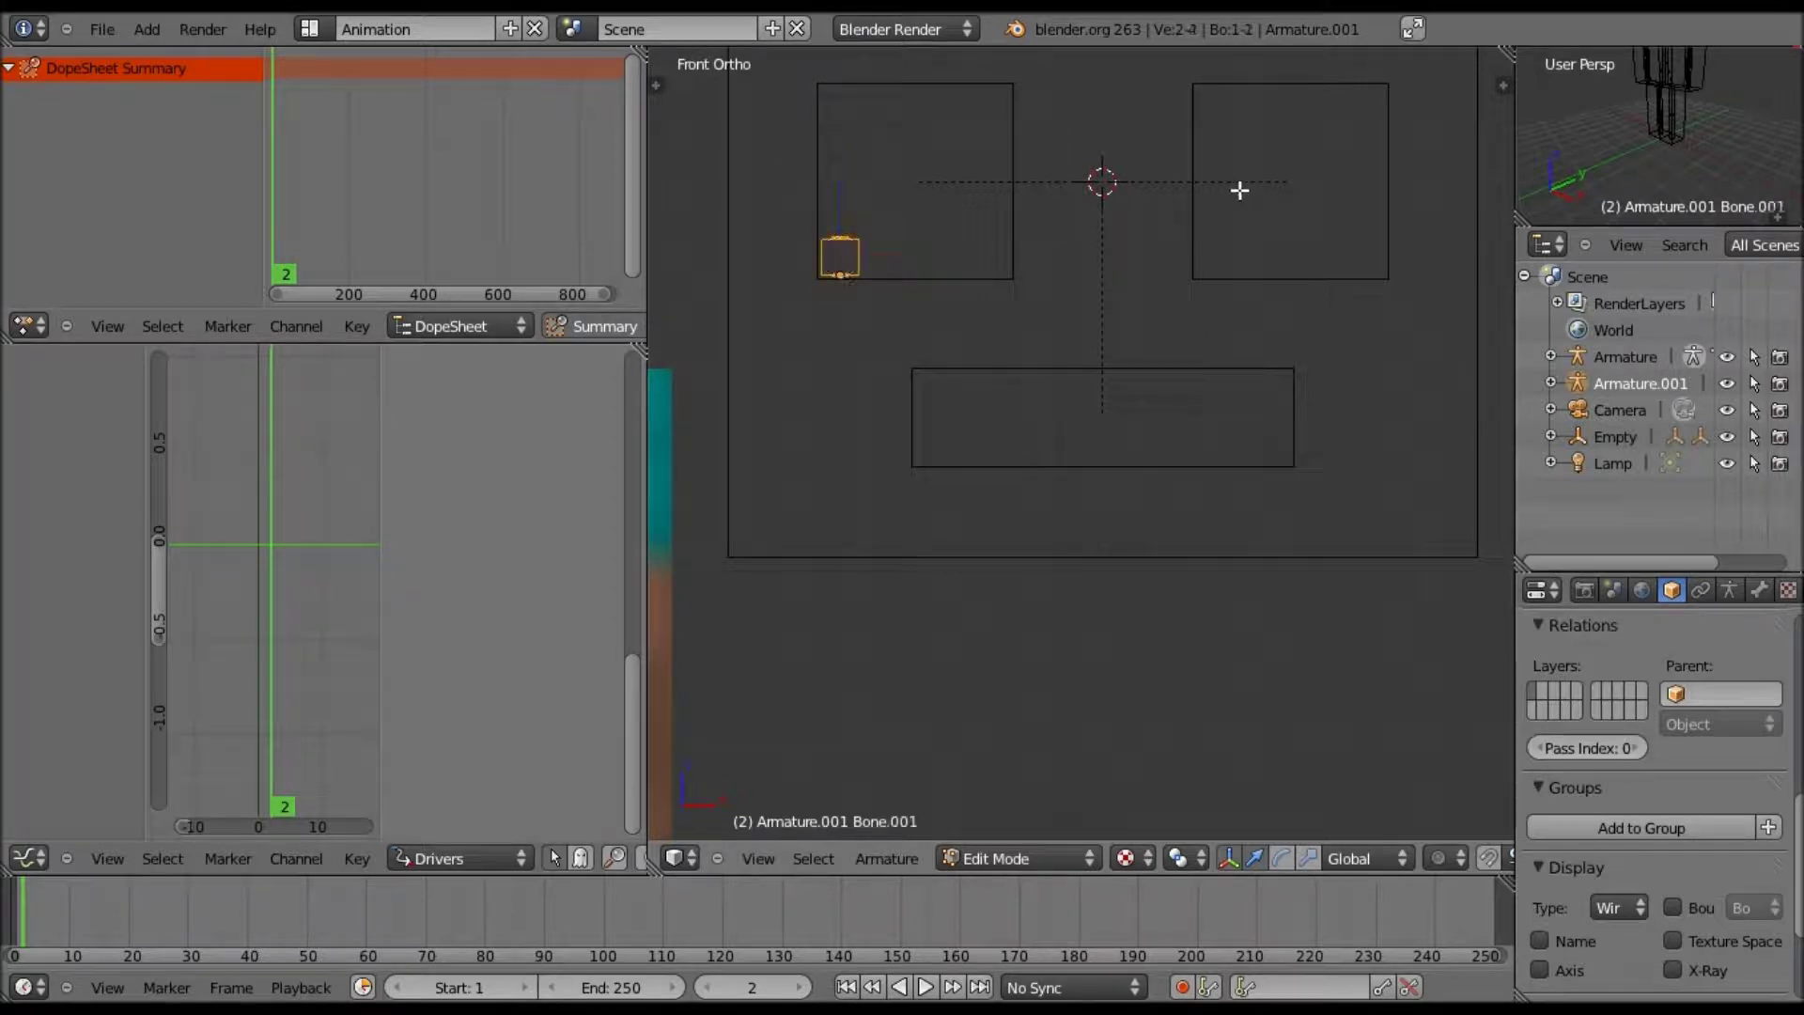
{"action": "key", "text": "shift+d"}
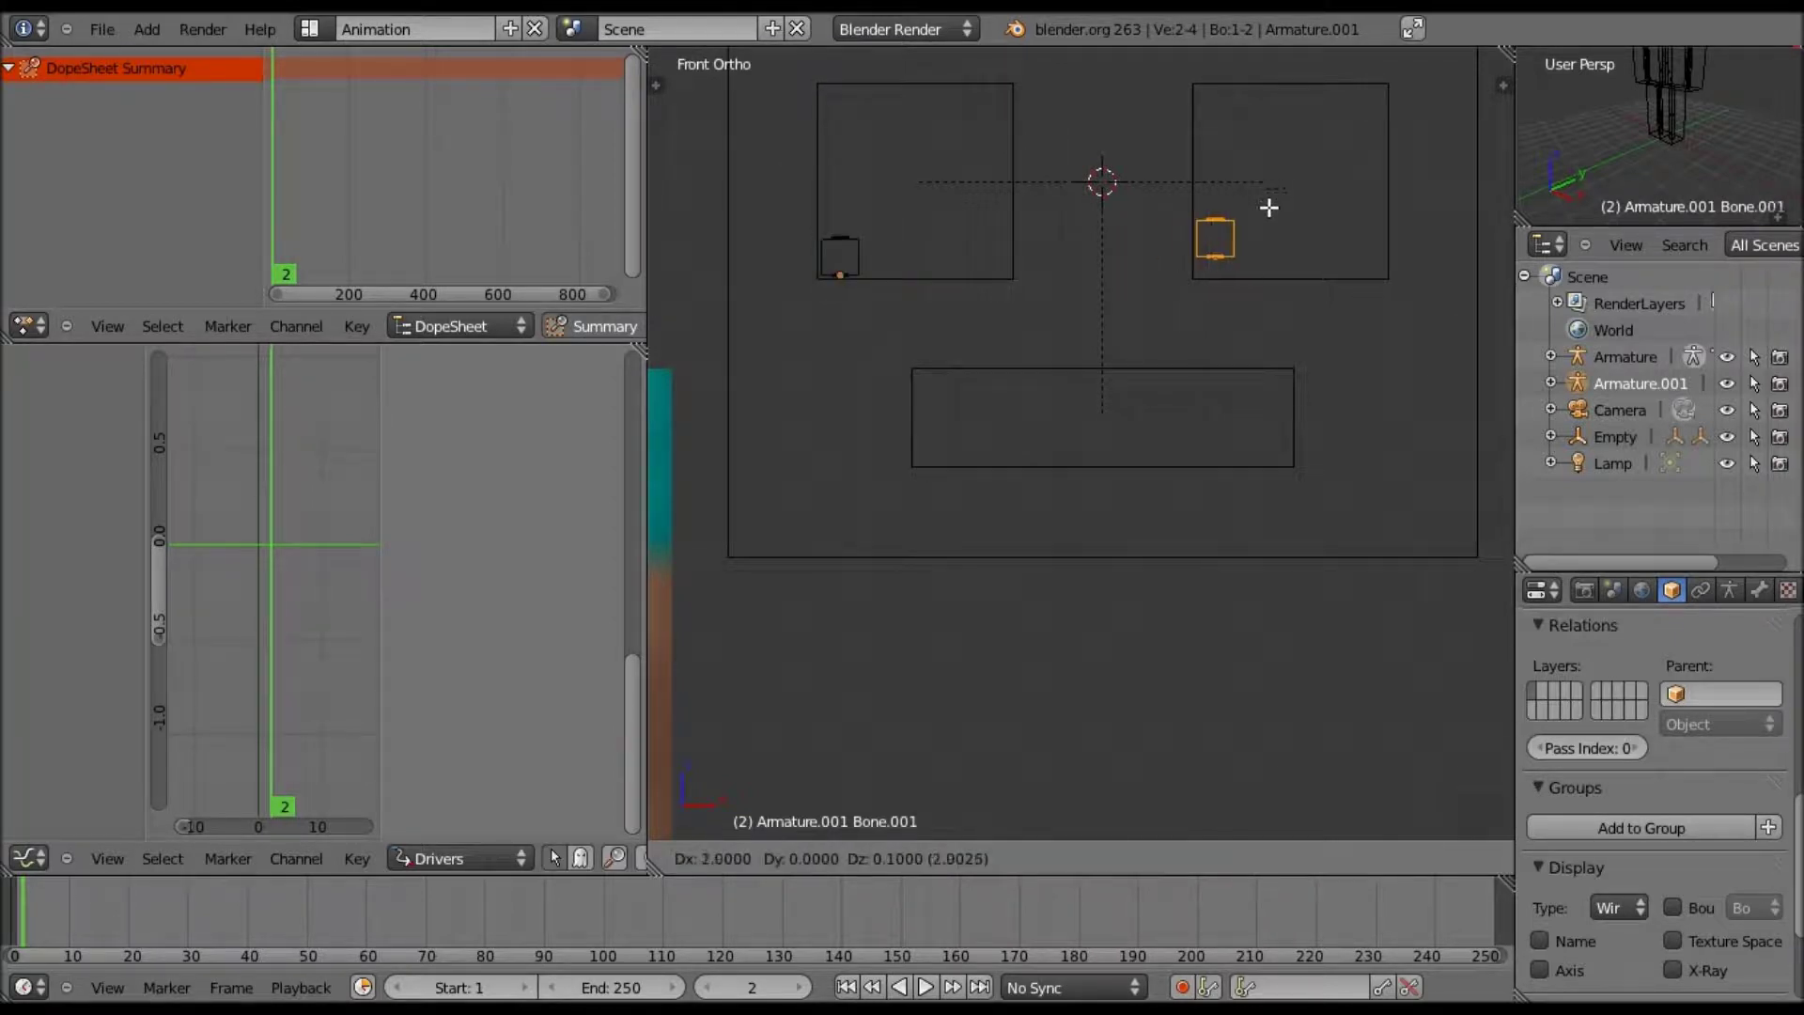
{"action": "key", "text": "x"}
{"action": "key", "text": "Return"}
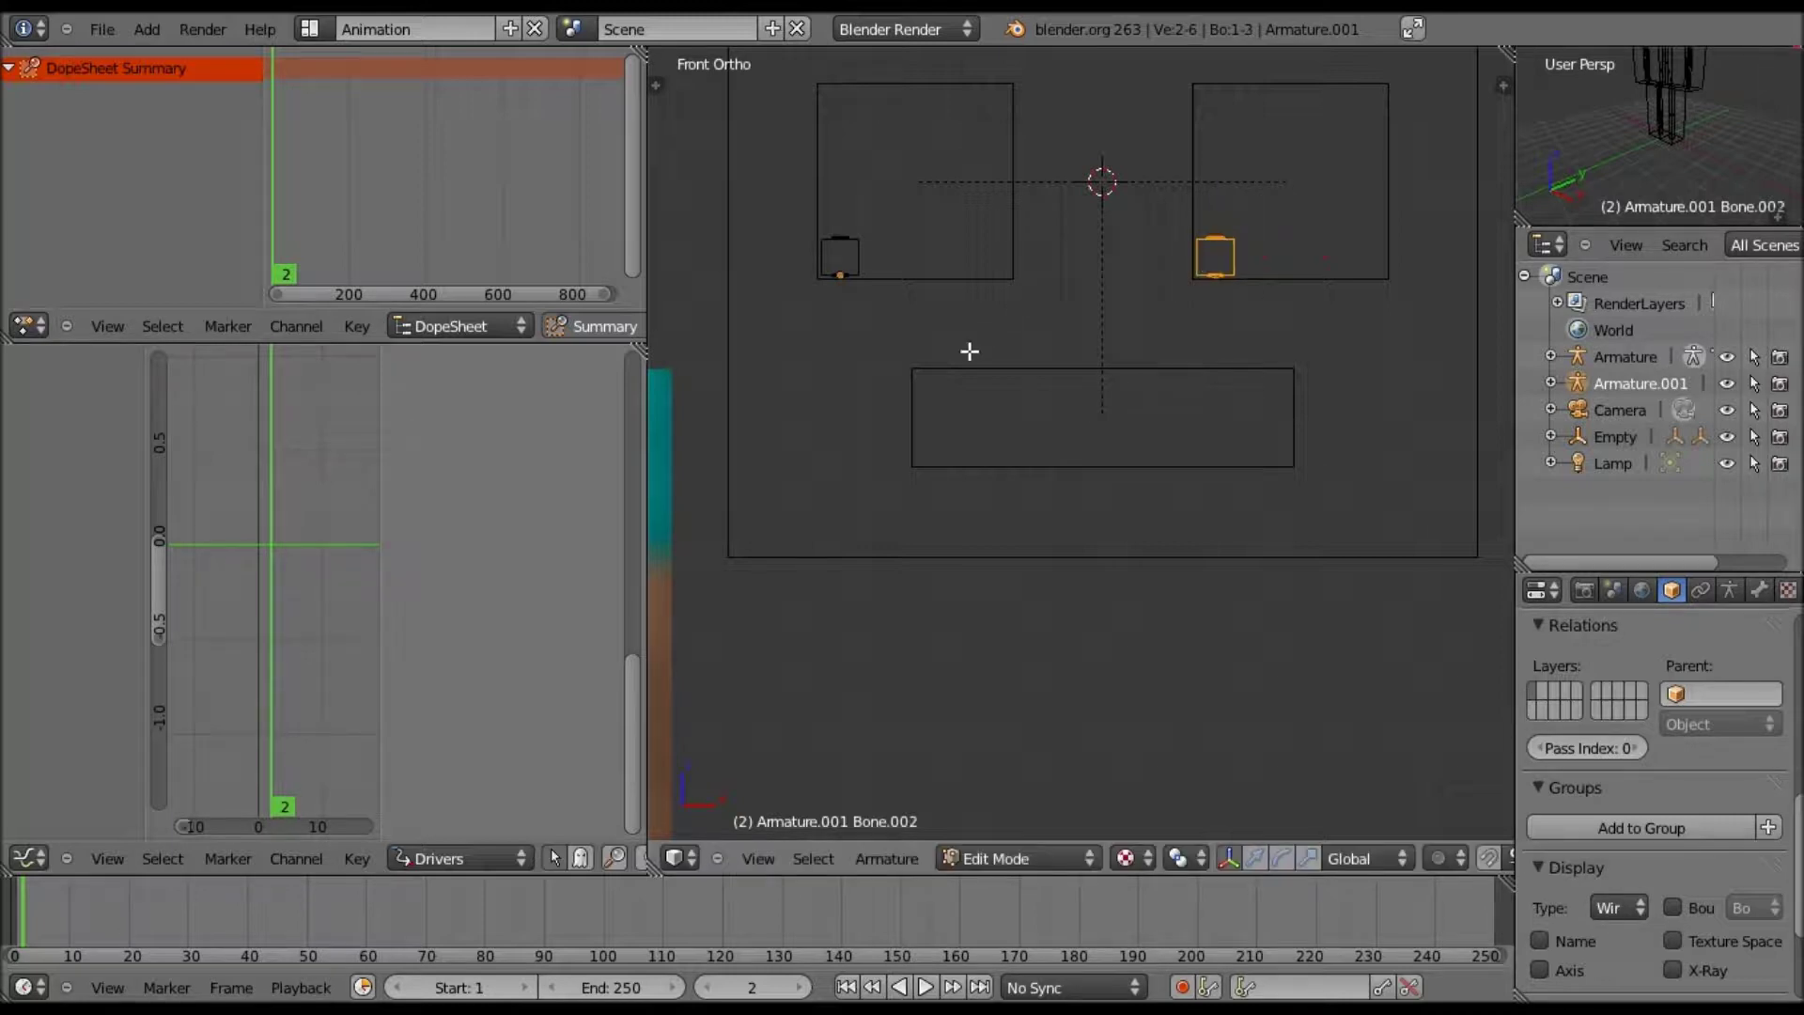
- Duplicate the bone into the upper-left corner of the mouth rectangle, and again 0.3 units below into its lower-left corner
{"action": "key", "text": "shift+d"}
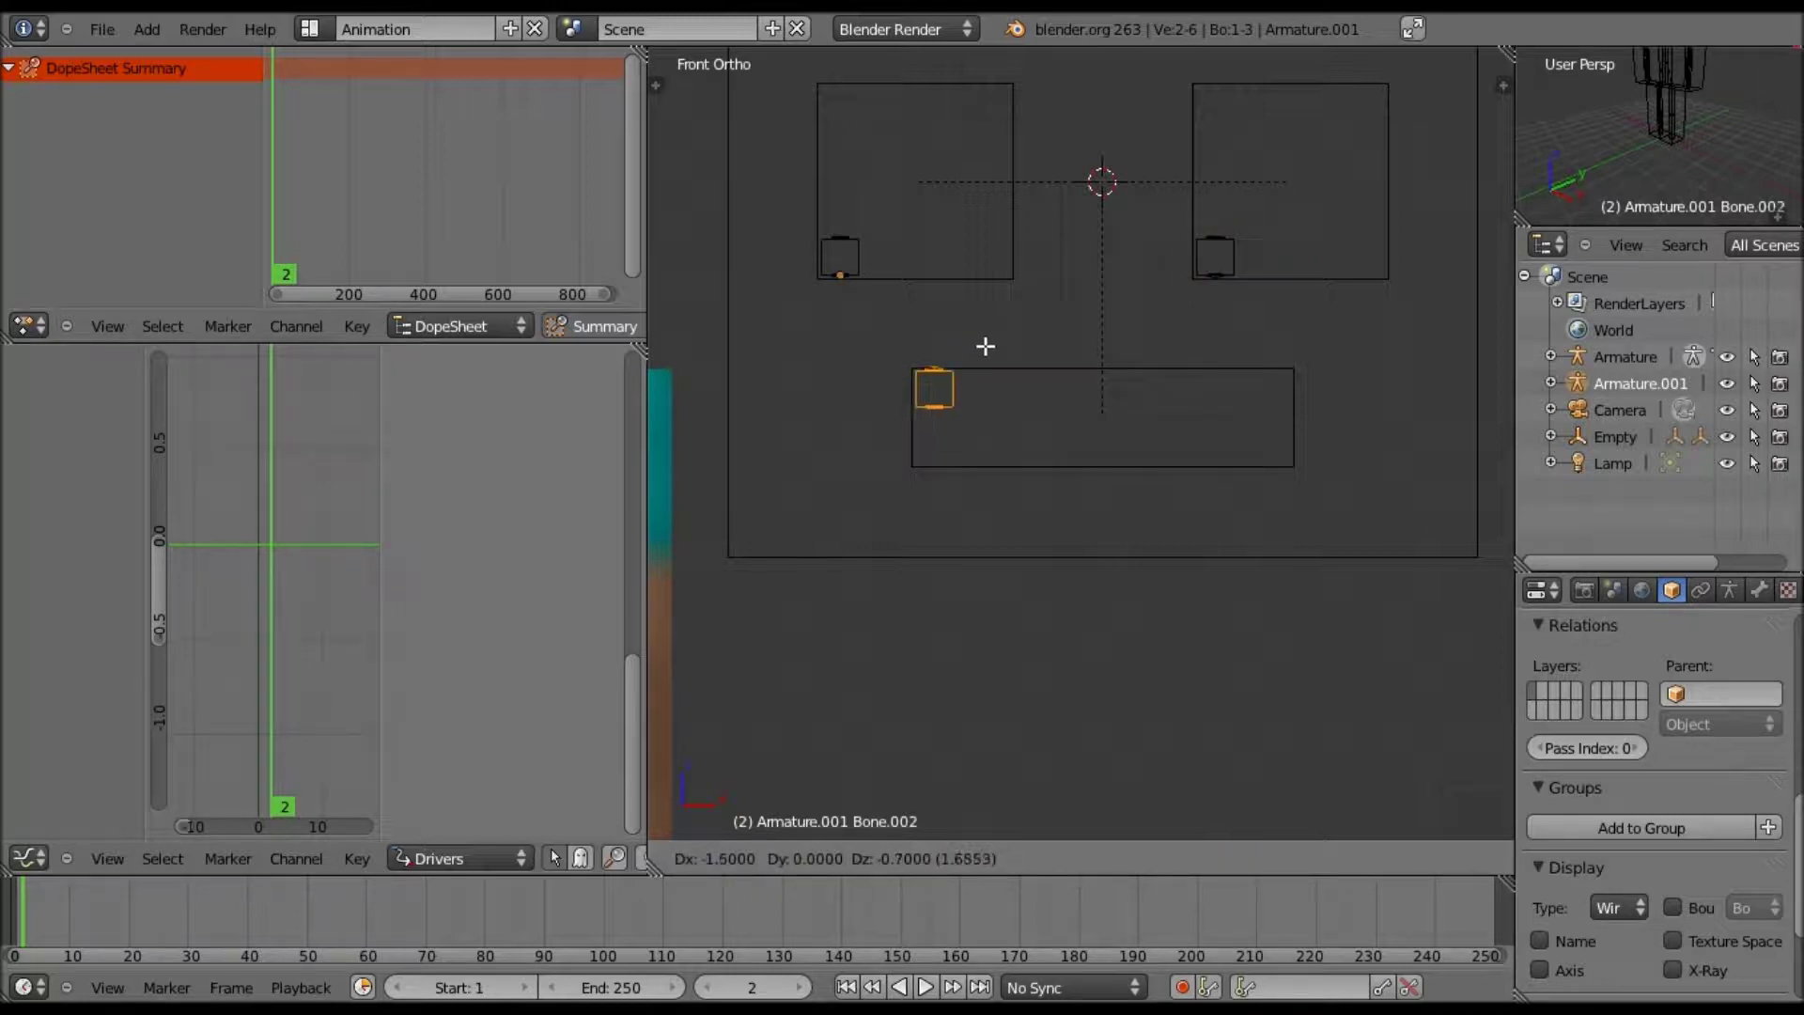
{"action": "left_click", "coordinate": [983, 376]}
{"action": "key", "text": "shift+d"}
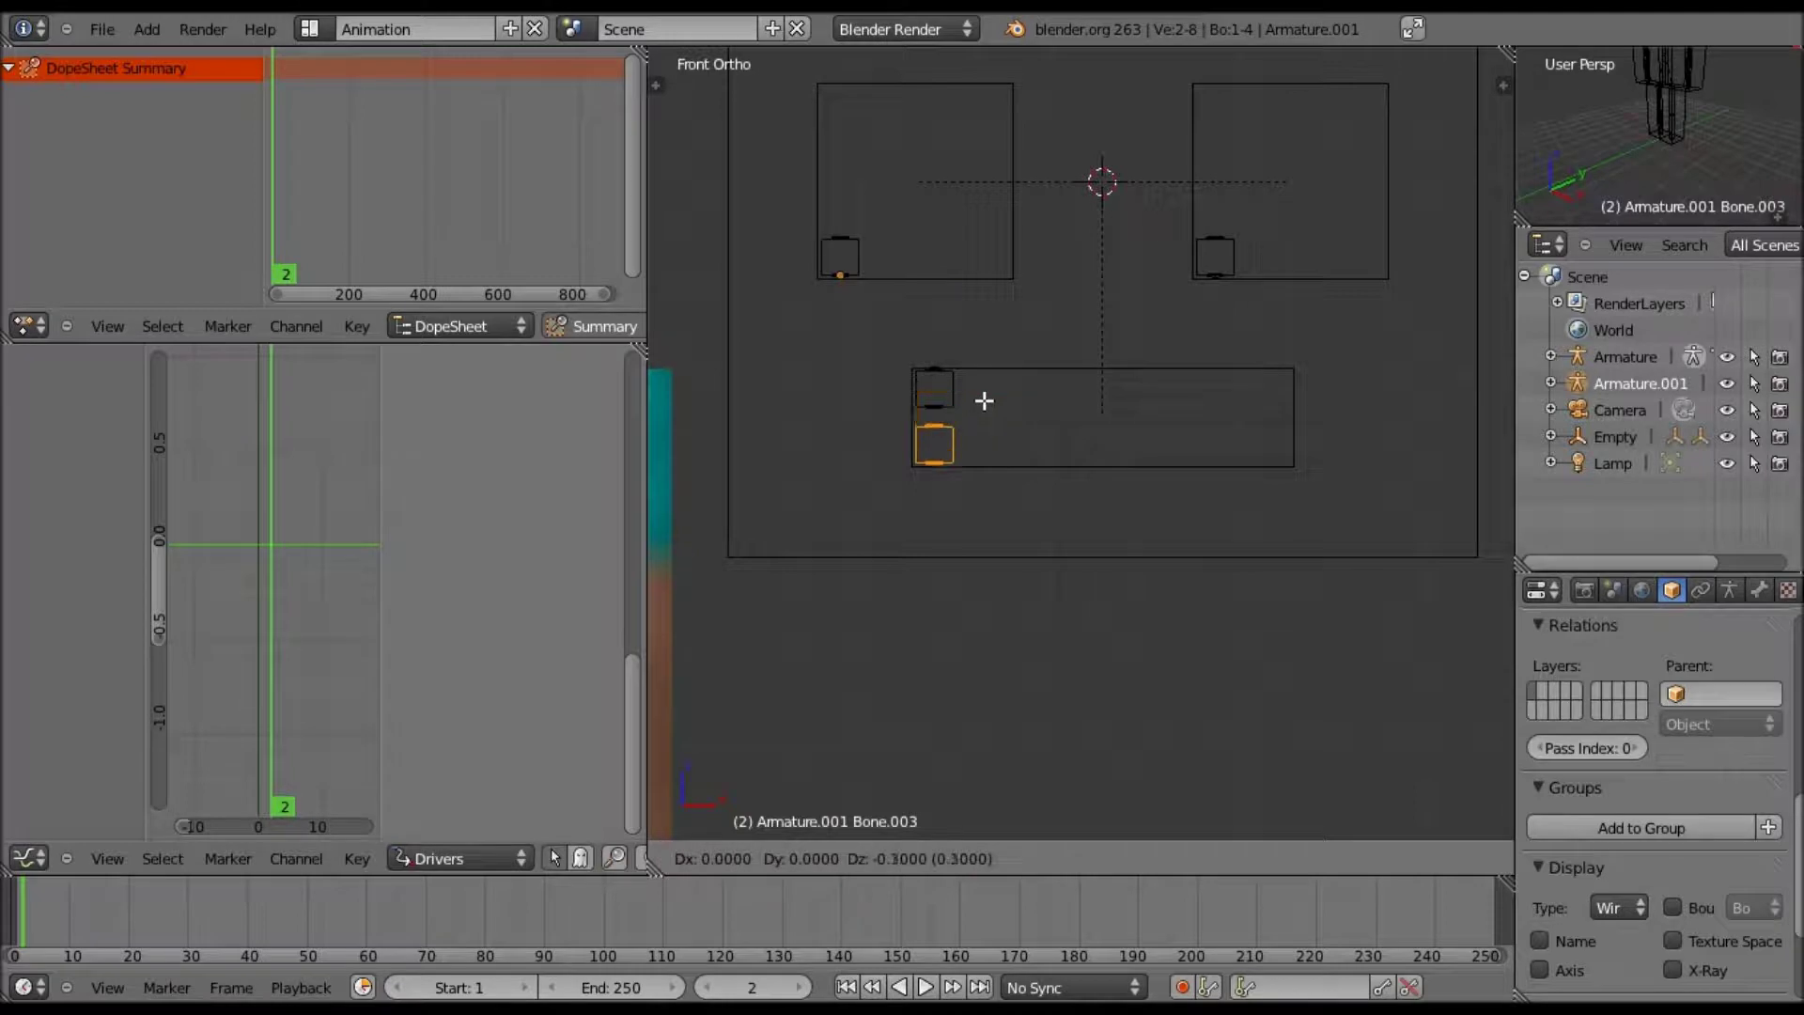
{"action": "left_click", "coordinate": [984, 401]}
- Duplicate the mouth bone to the middle of the mouth rectangle's upper edge and center it on the panel's vertical midline
{"action": "key", "text": "shift+d"}
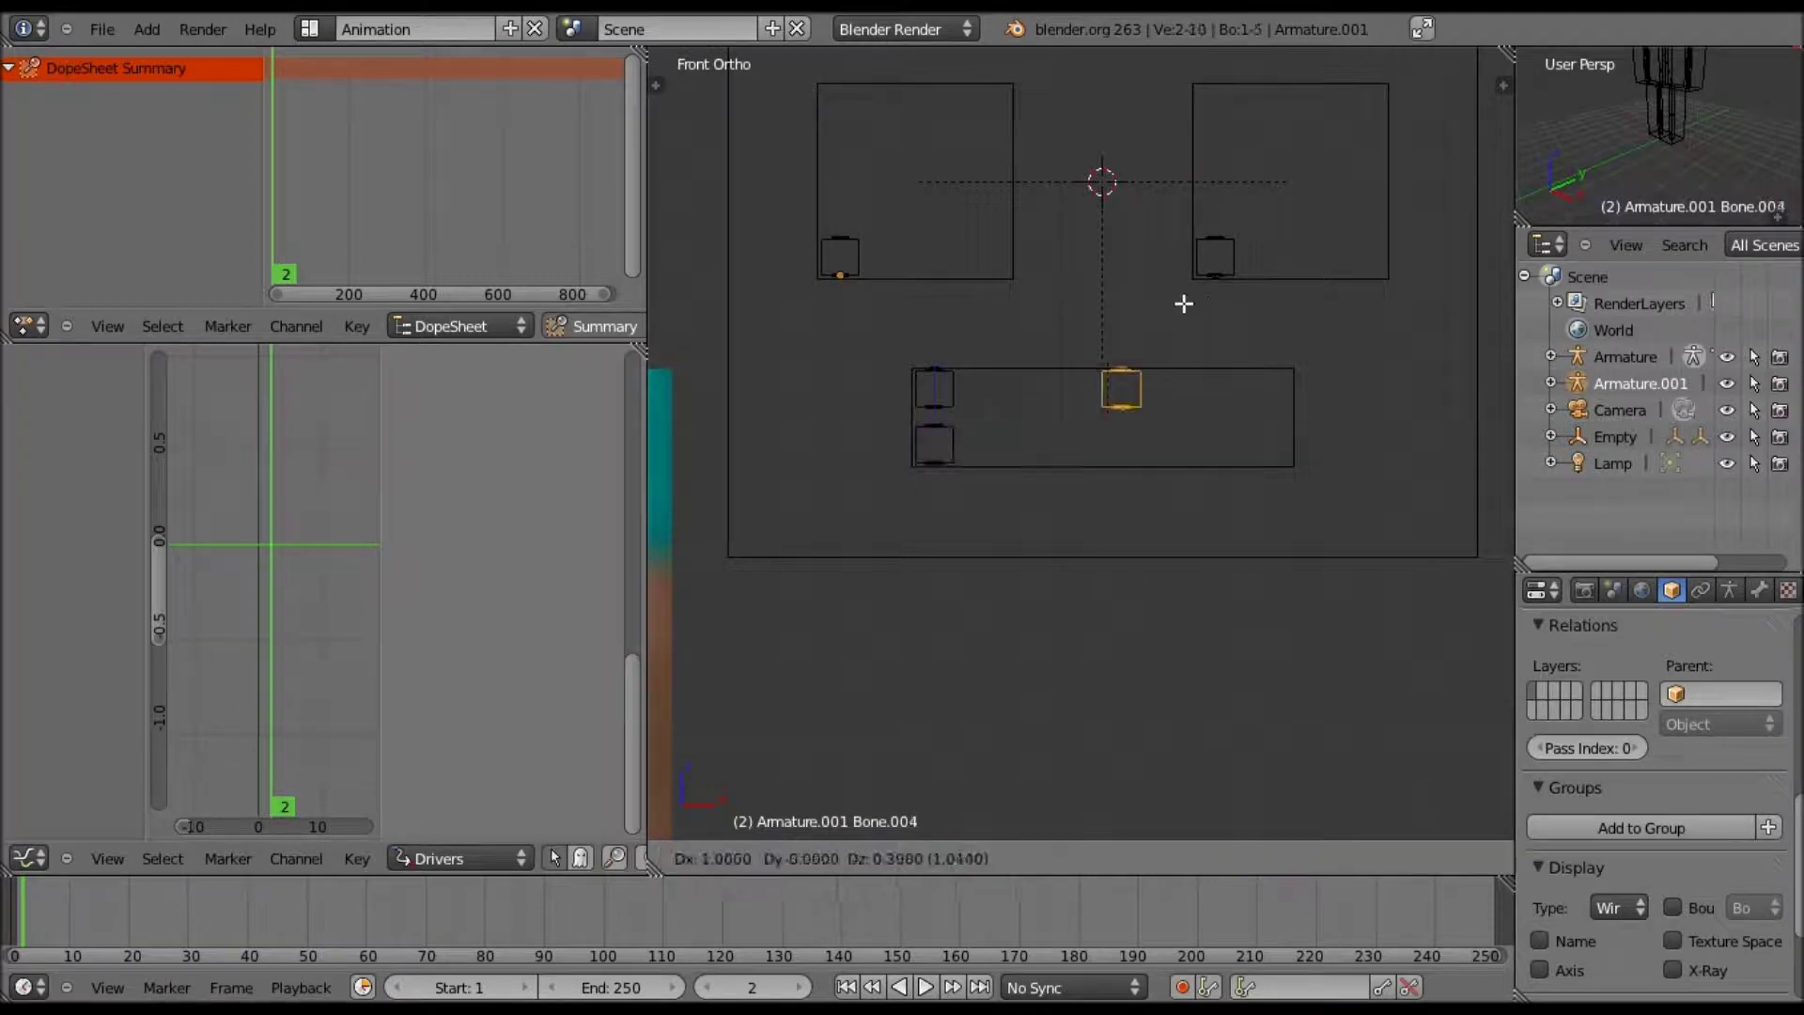
{"action": "left_click", "coordinate": [1176, 311]}
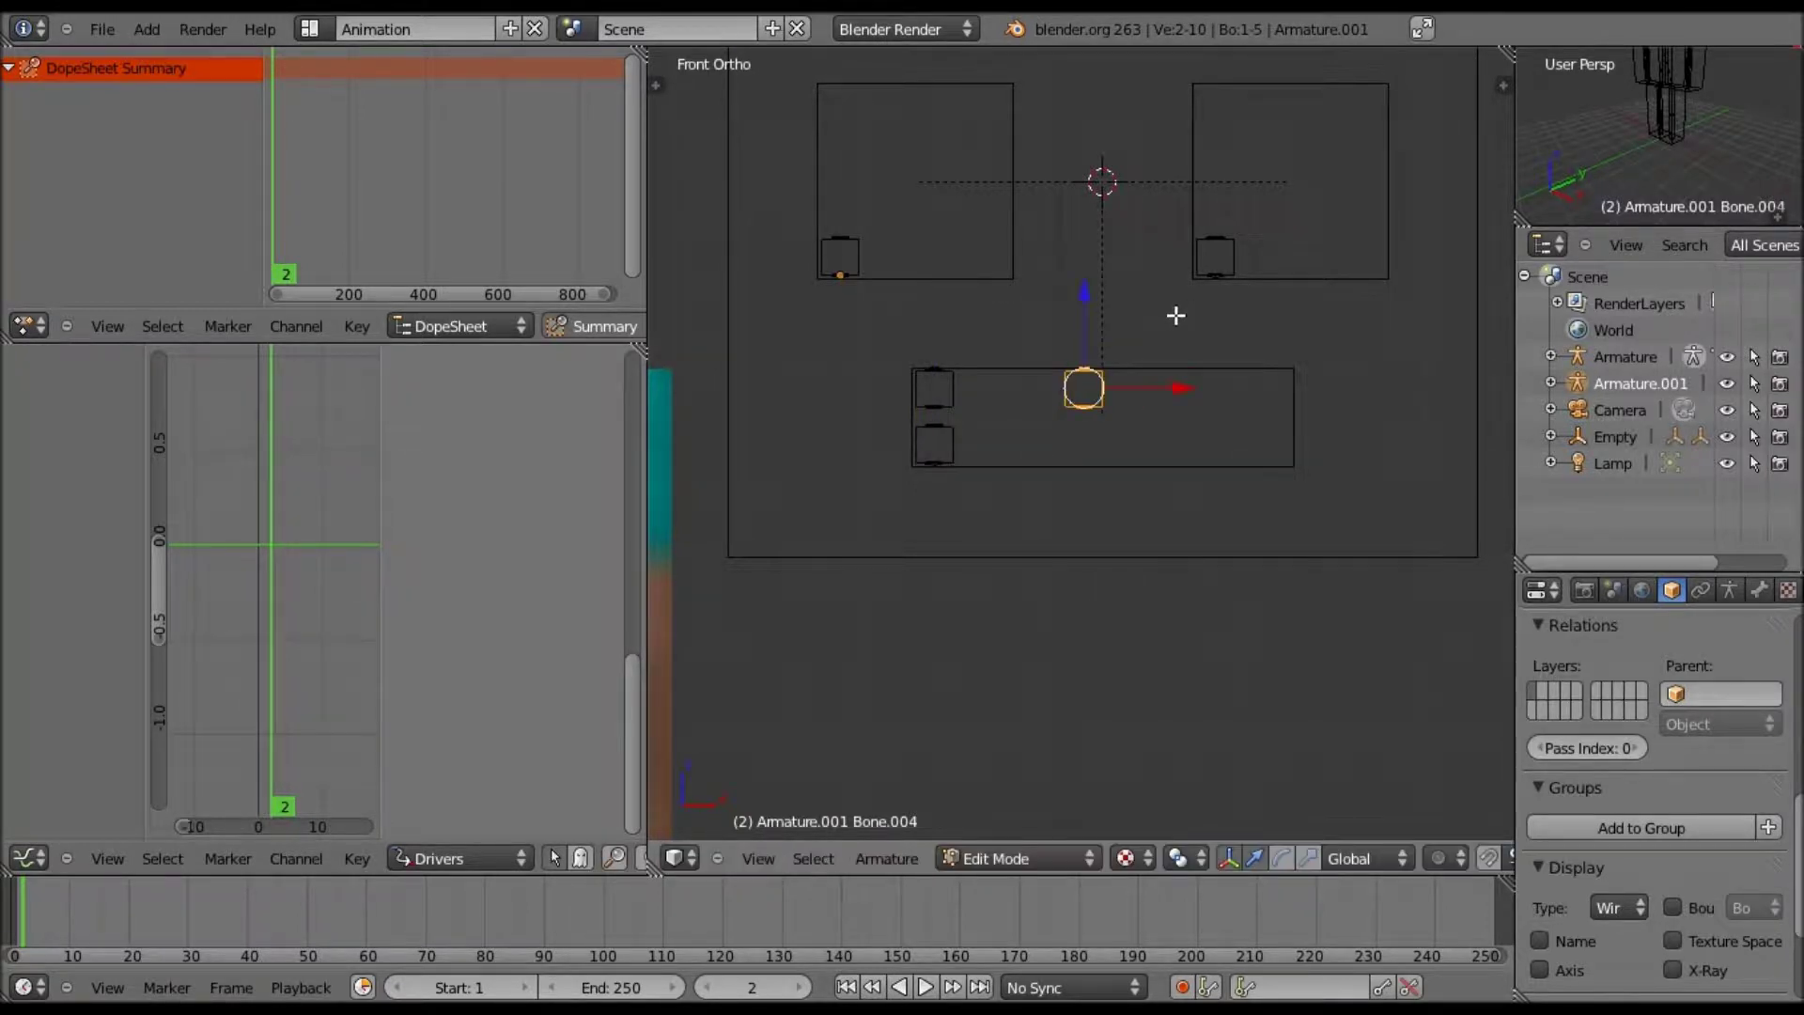
{"action": "scroll", "coordinate": [1168, 282], "scroll_direction": "up", "scroll_amount": 6}
{"action": "key", "text": "g"}
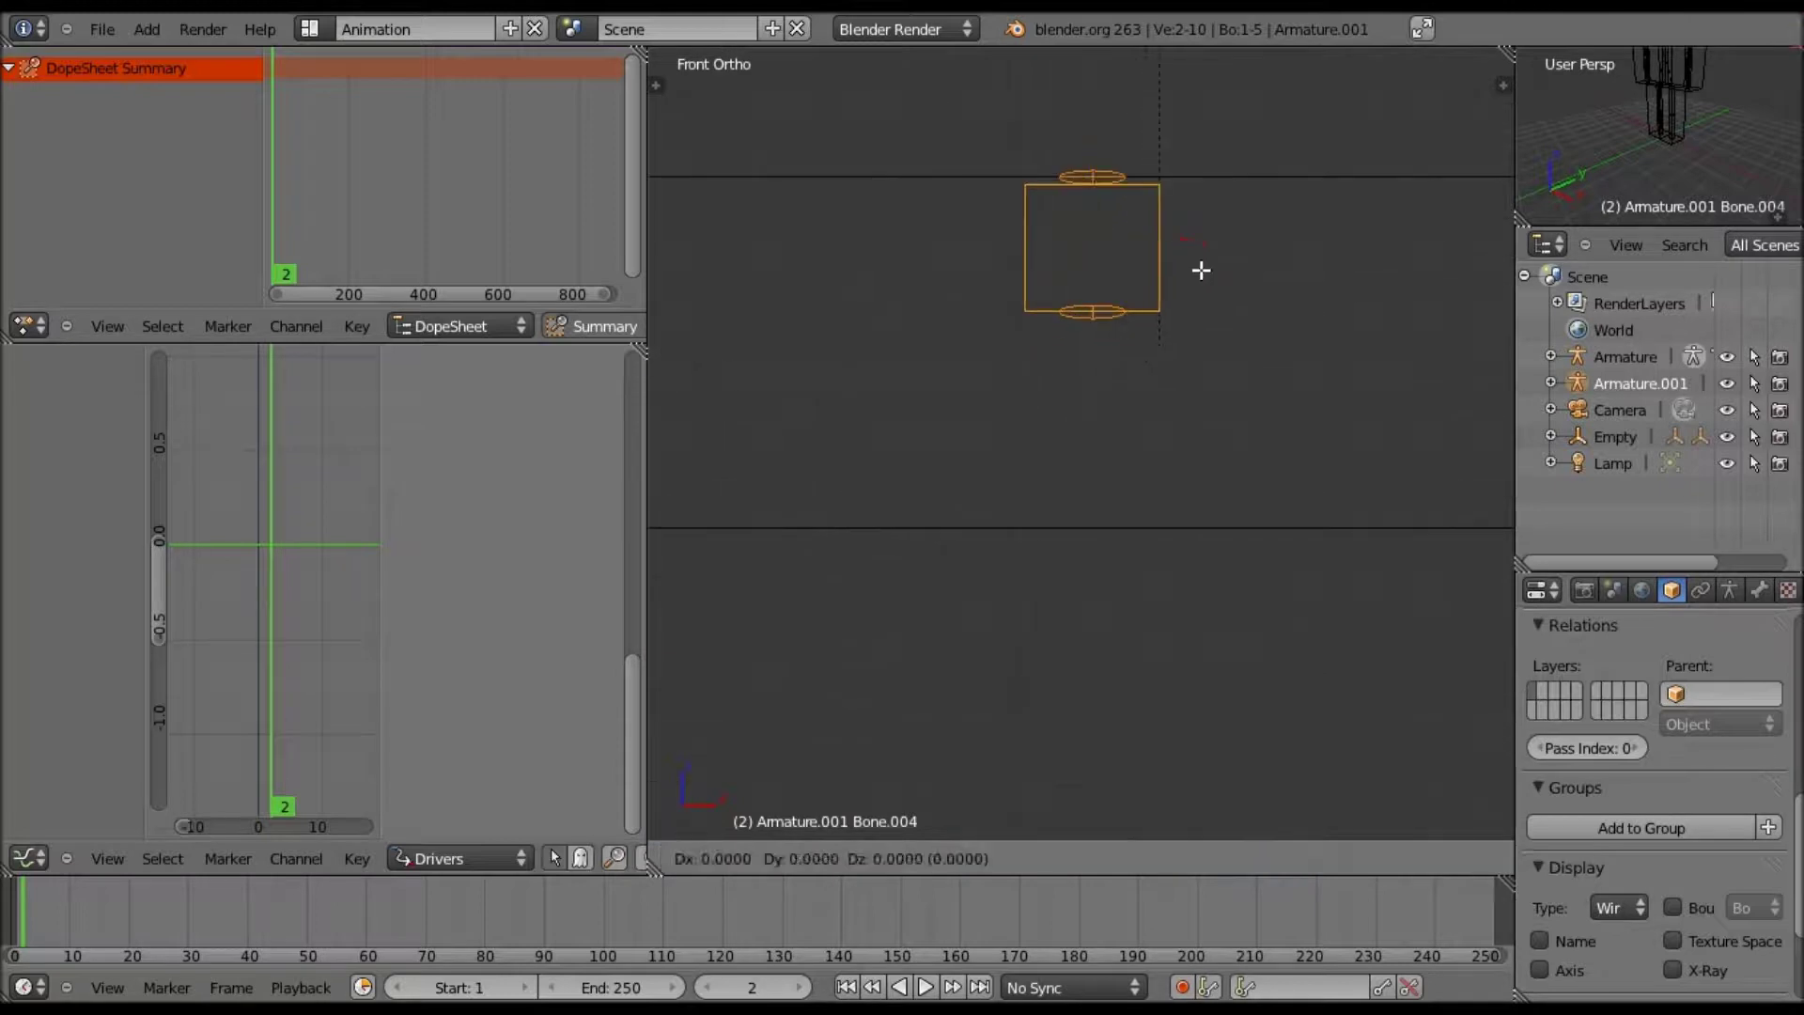
{"action": "left_click", "coordinate": [1212, 258]}
{"action": "scroll", "coordinate": [1215, 250], "scroll_direction": "down", "scroll_amount": 2}
{"action": "scroll", "coordinate": [1216, 249], "scroll_direction": "down", "scroll_amount": 5}
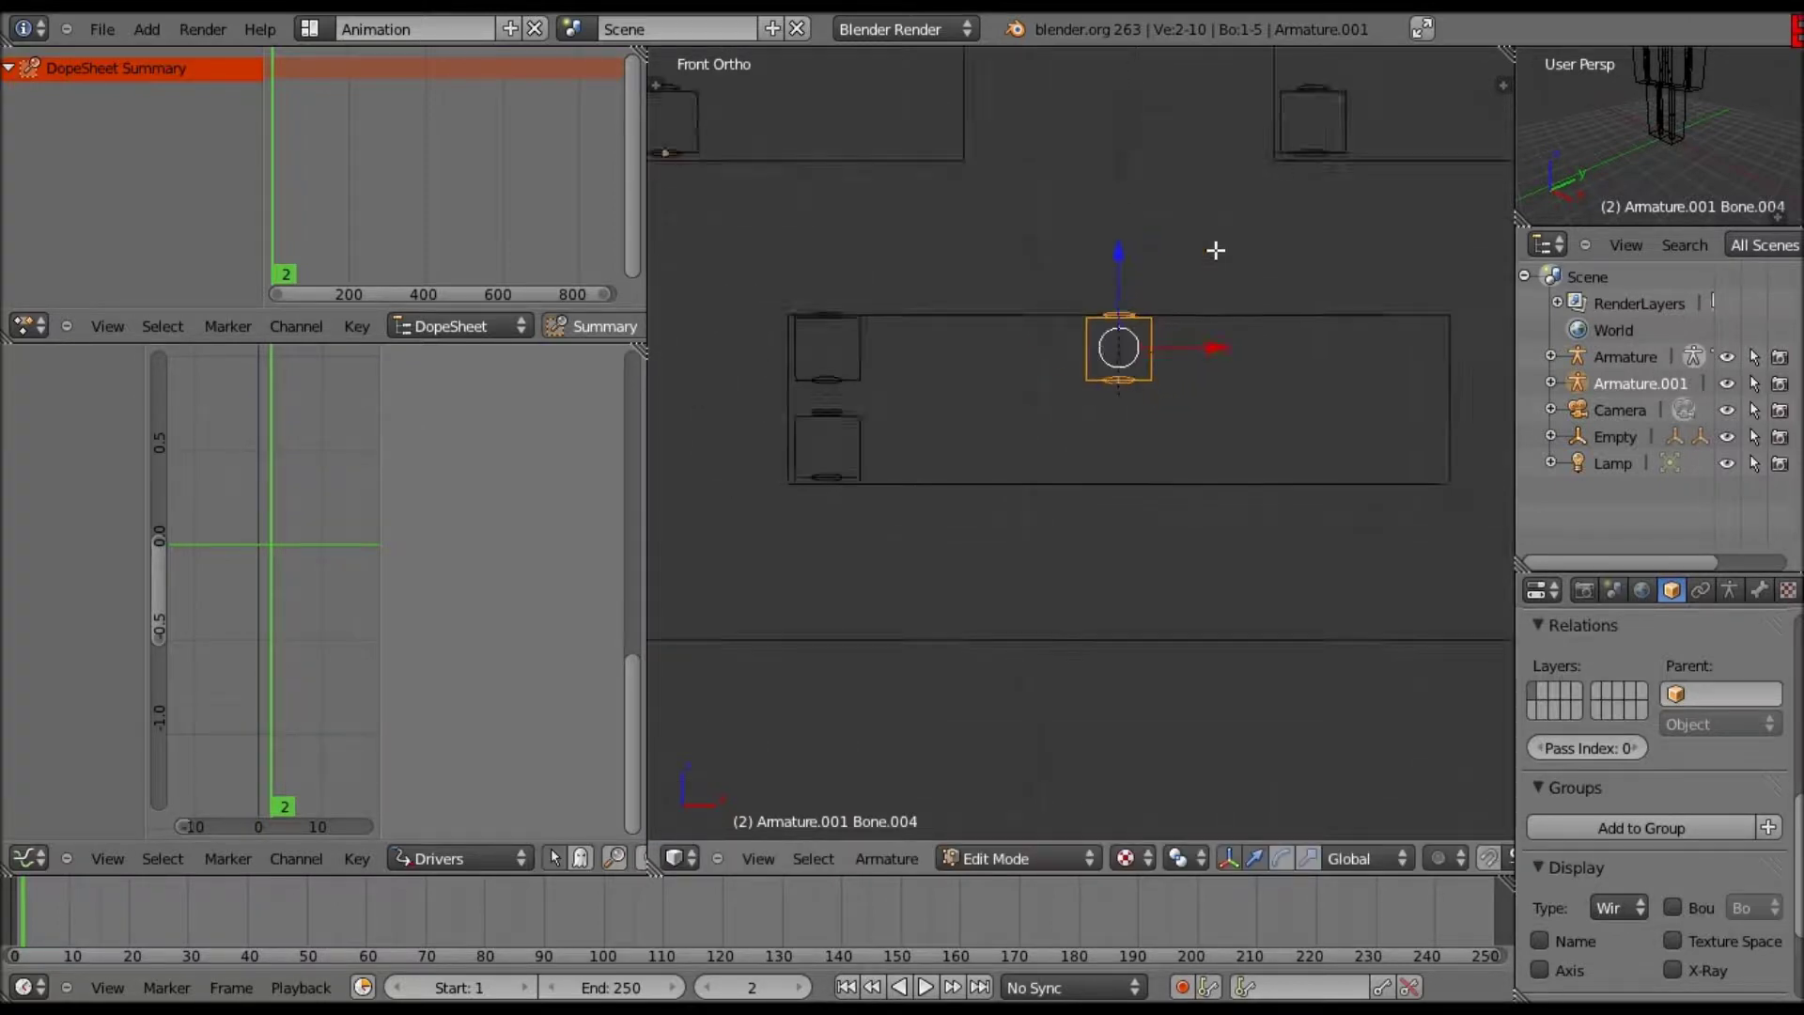
- Move the middle mouth bone up along the midline until it sits directly above the mouth rectangle
{"action": "middle_click_drag", "start_coordinate": [1143, 404], "coordinate": [1136, 570], "text": "shift"}
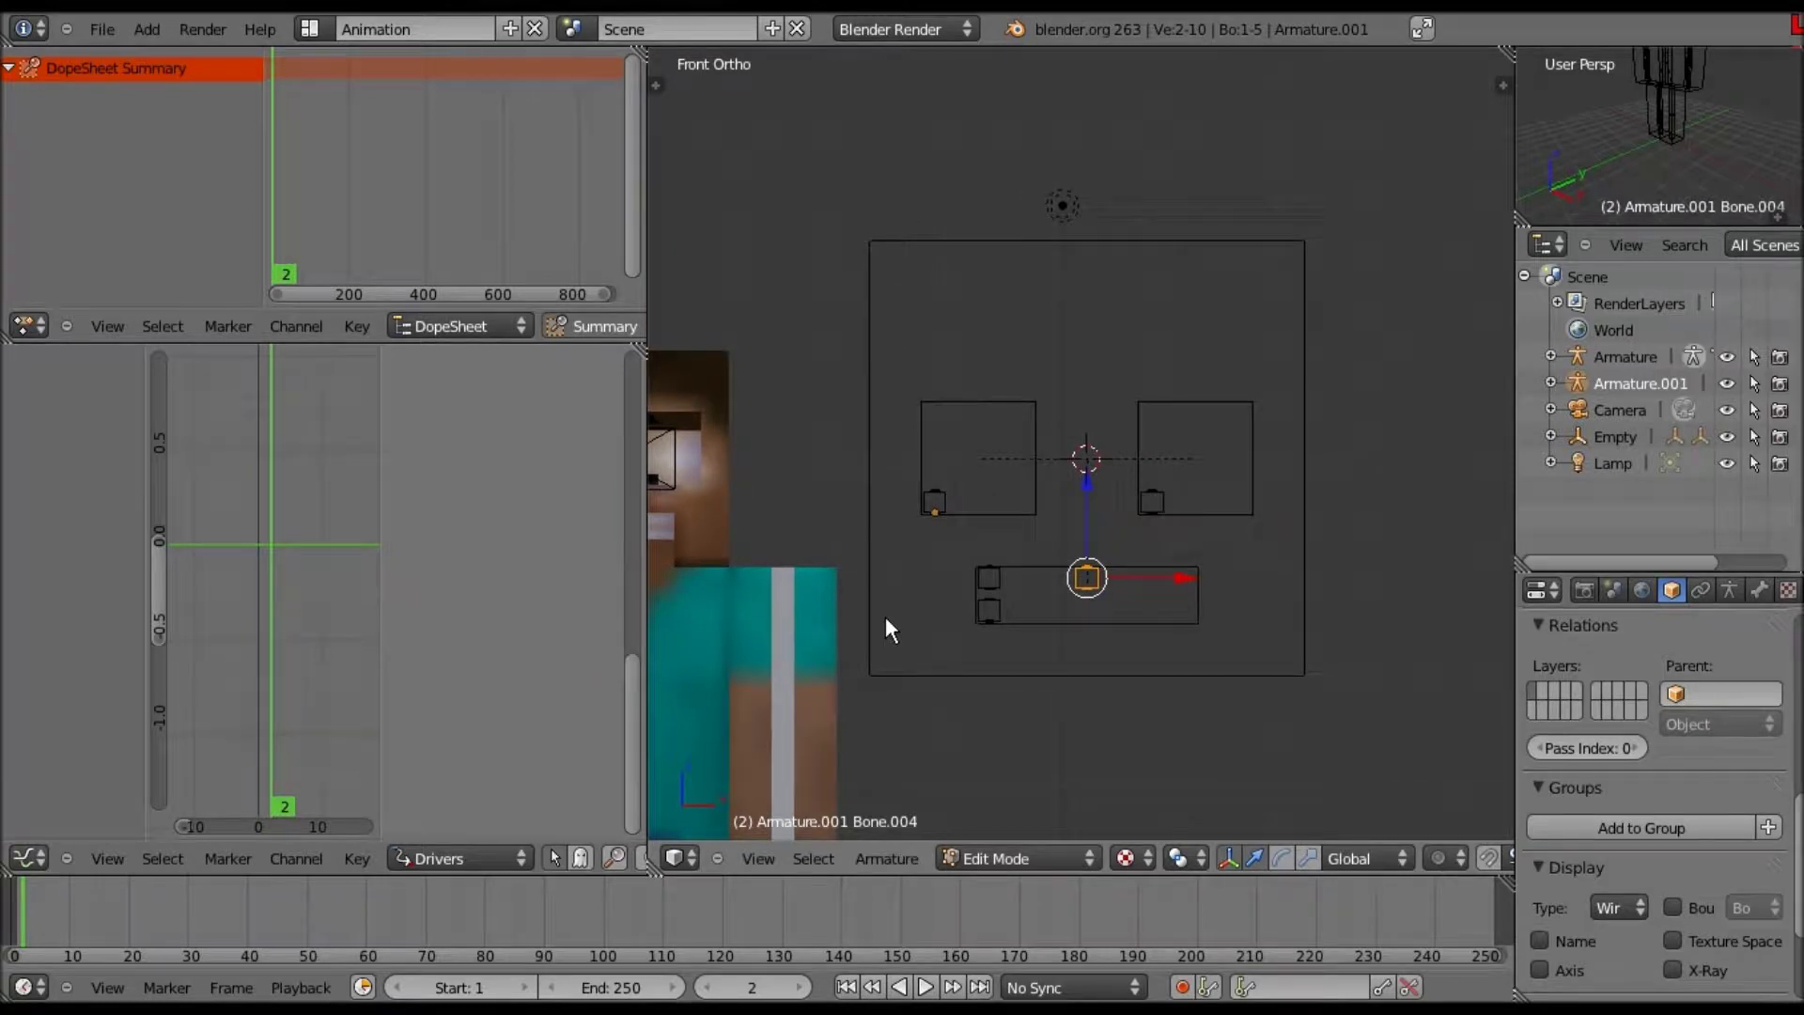
{"action": "middle_click_drag", "start_coordinate": [943, 383], "coordinate": [930, 333], "text": "shift"}
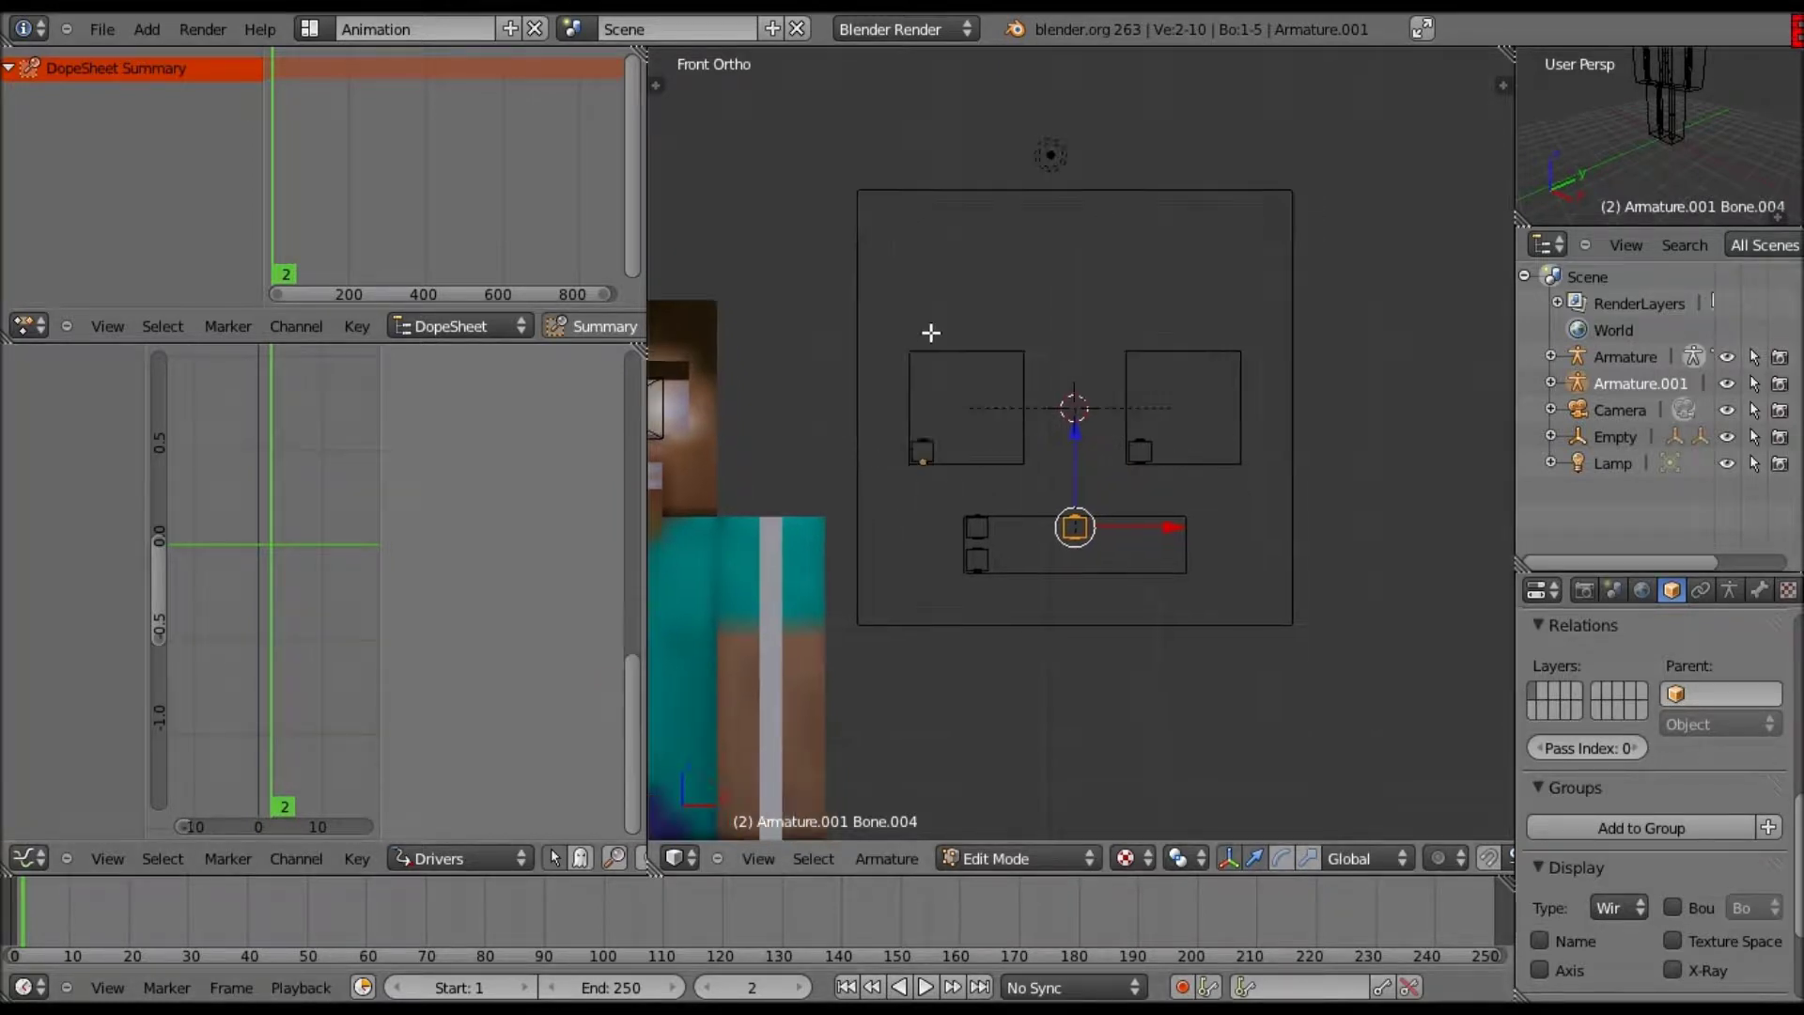
{"action": "middle_click_drag", "start_coordinate": [925, 422], "coordinate": [935, 329], "text": "shift"}
{"action": "scroll", "coordinate": [1028, 363], "scroll_direction": "up", "scroll_amount": 6}
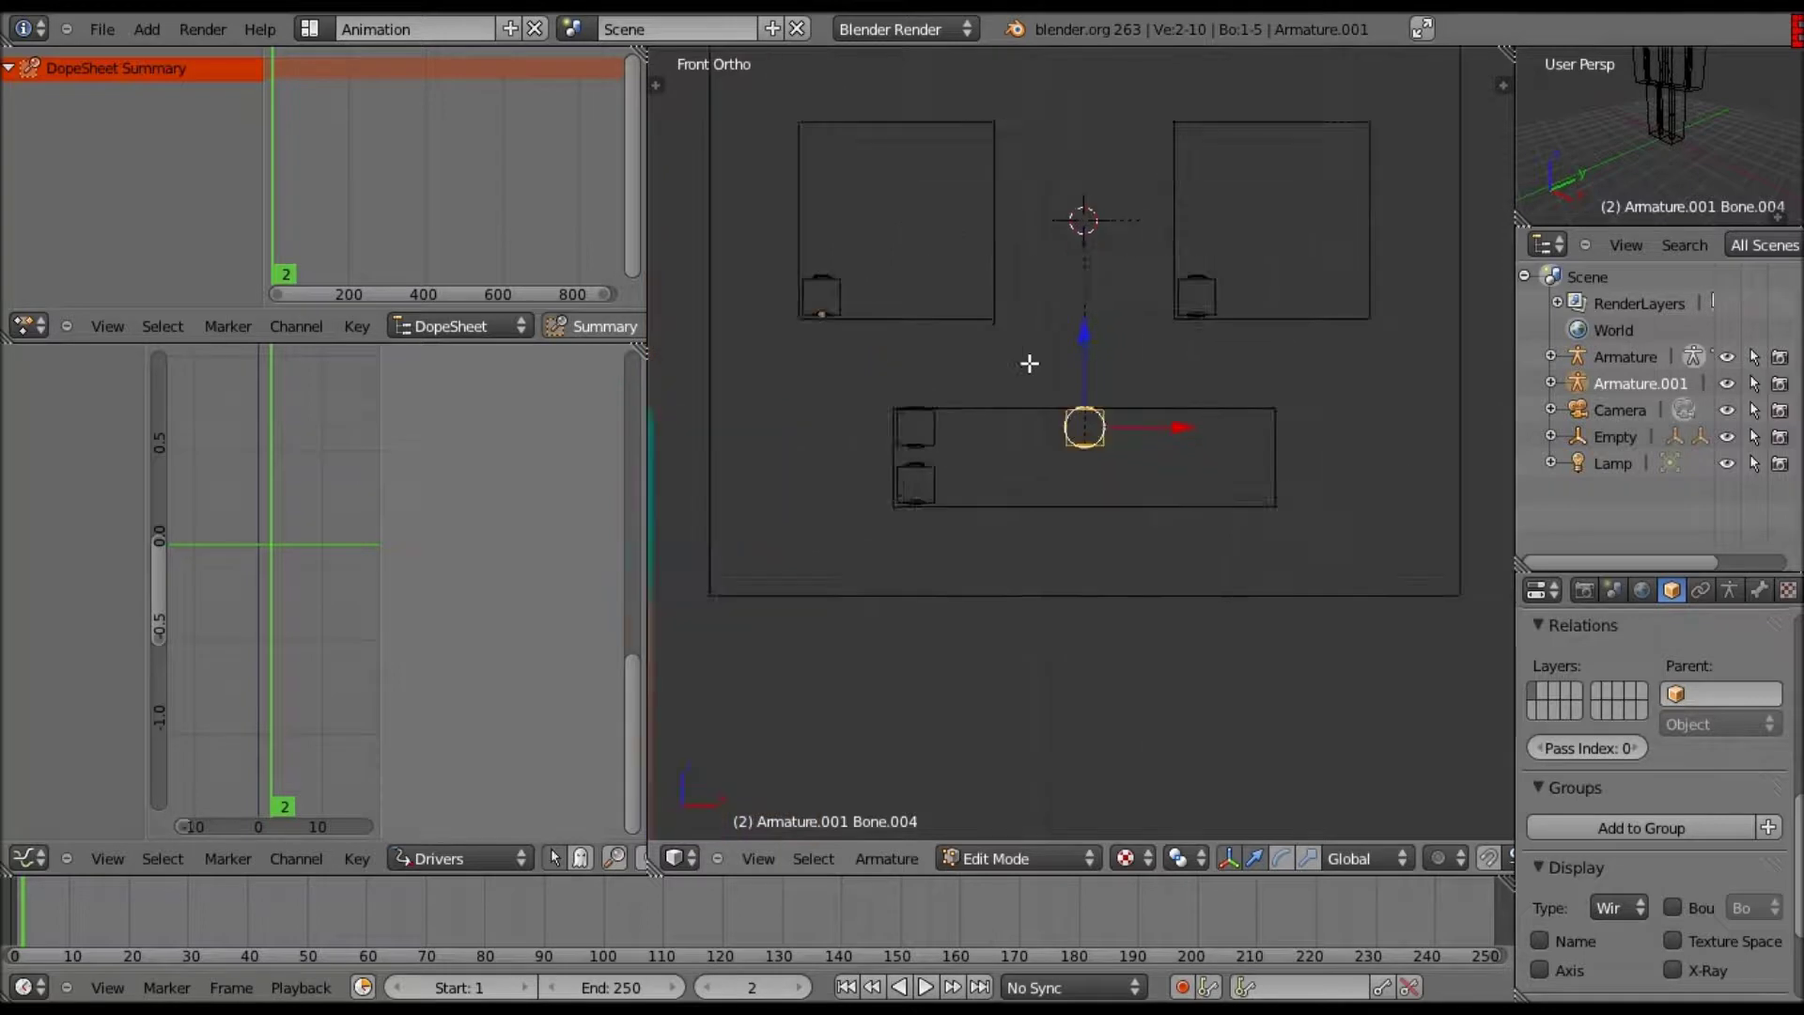
{"action": "key", "text": "g"}
{"action": "left_click", "coordinate": [1052, 305]}
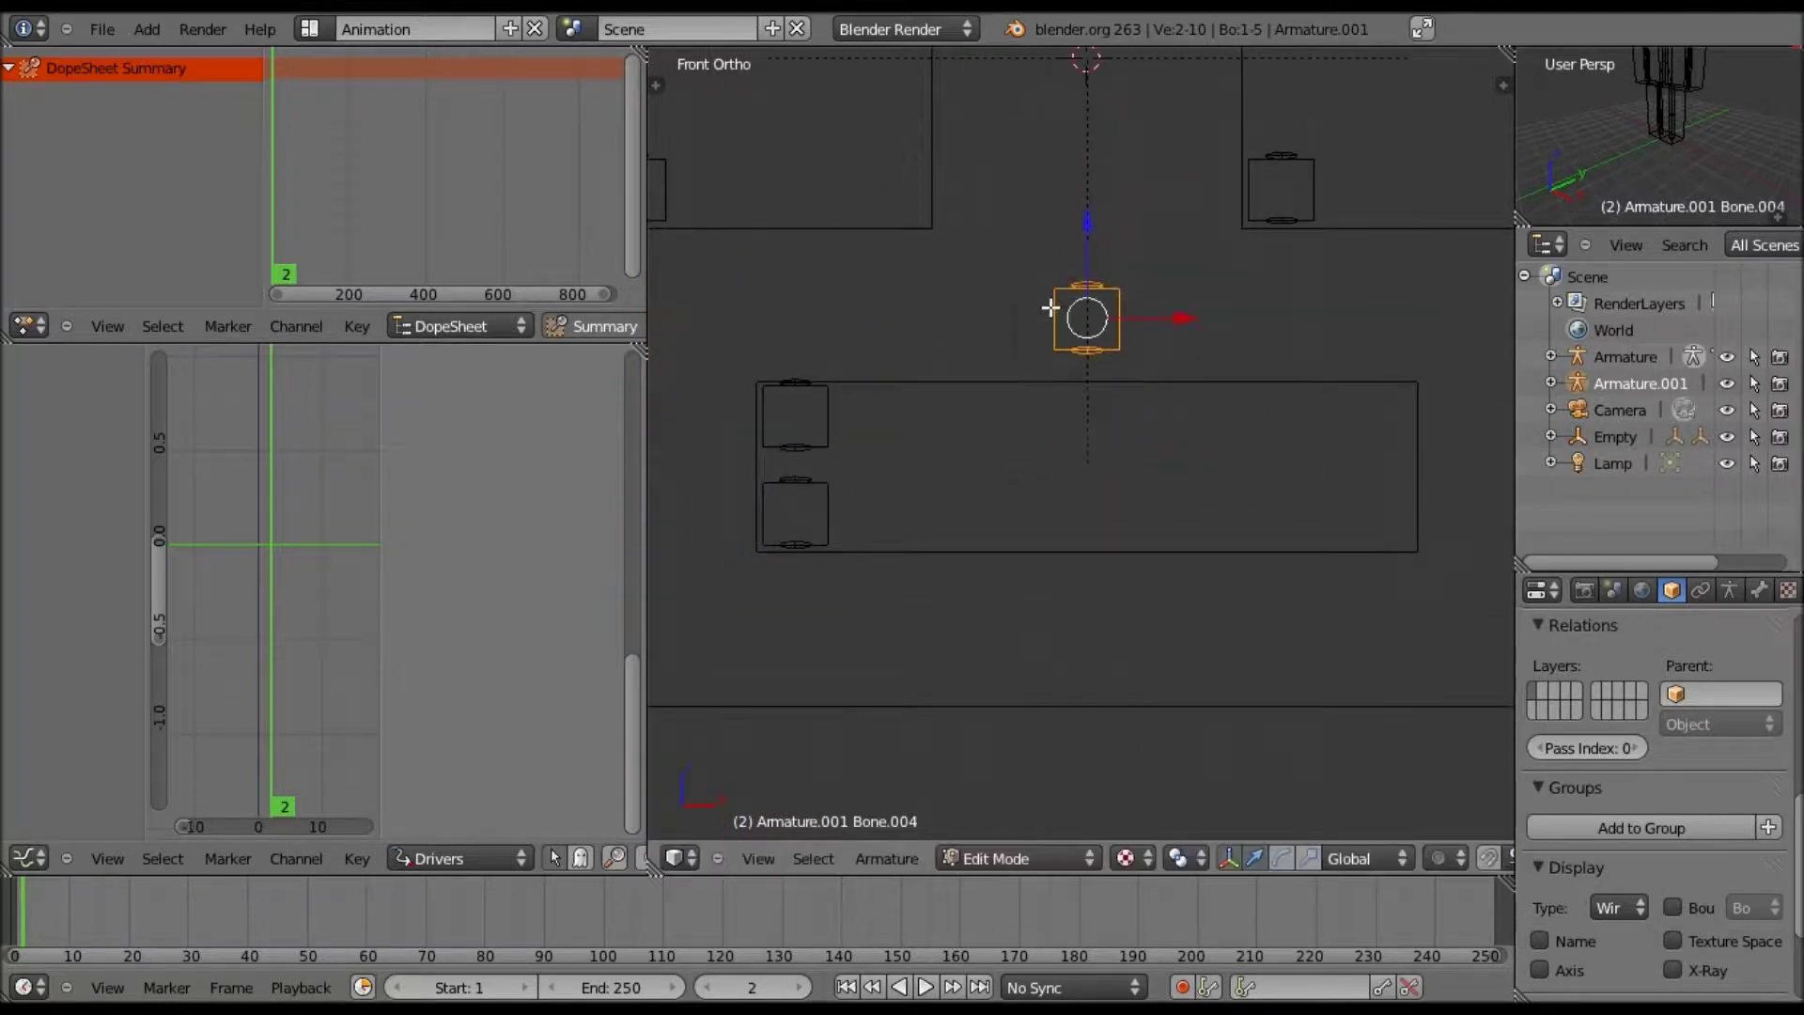
{"action": "key", "text": "g"}
{"action": "left_click", "coordinate": [1050, 308]}
{"action": "scroll", "coordinate": [1052, 305], "scroll_direction": "down", "scroll_amount": 5}
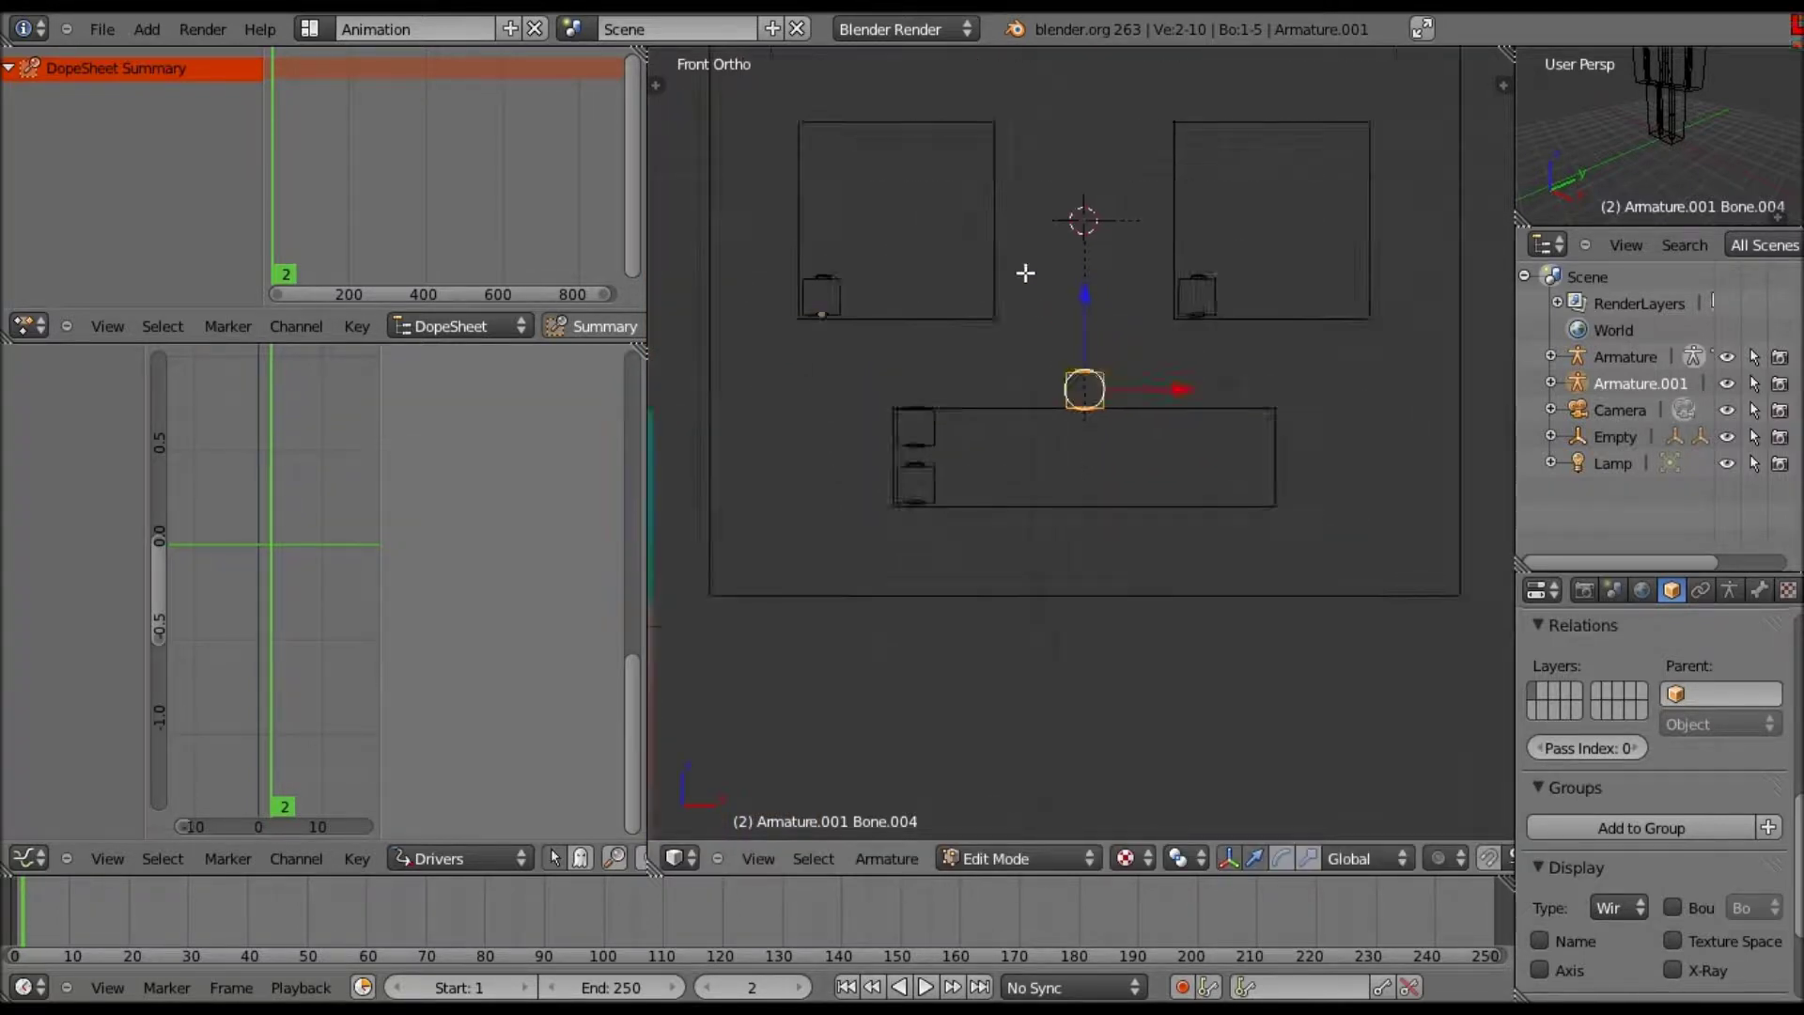
{"action": "scroll", "coordinate": [1013, 381], "scroll_direction": "down", "scroll_amount": 1}
{"action": "scroll", "coordinate": [1019, 423], "scroll_direction": "up", "scroll_amount": 2, "text": "shift"}
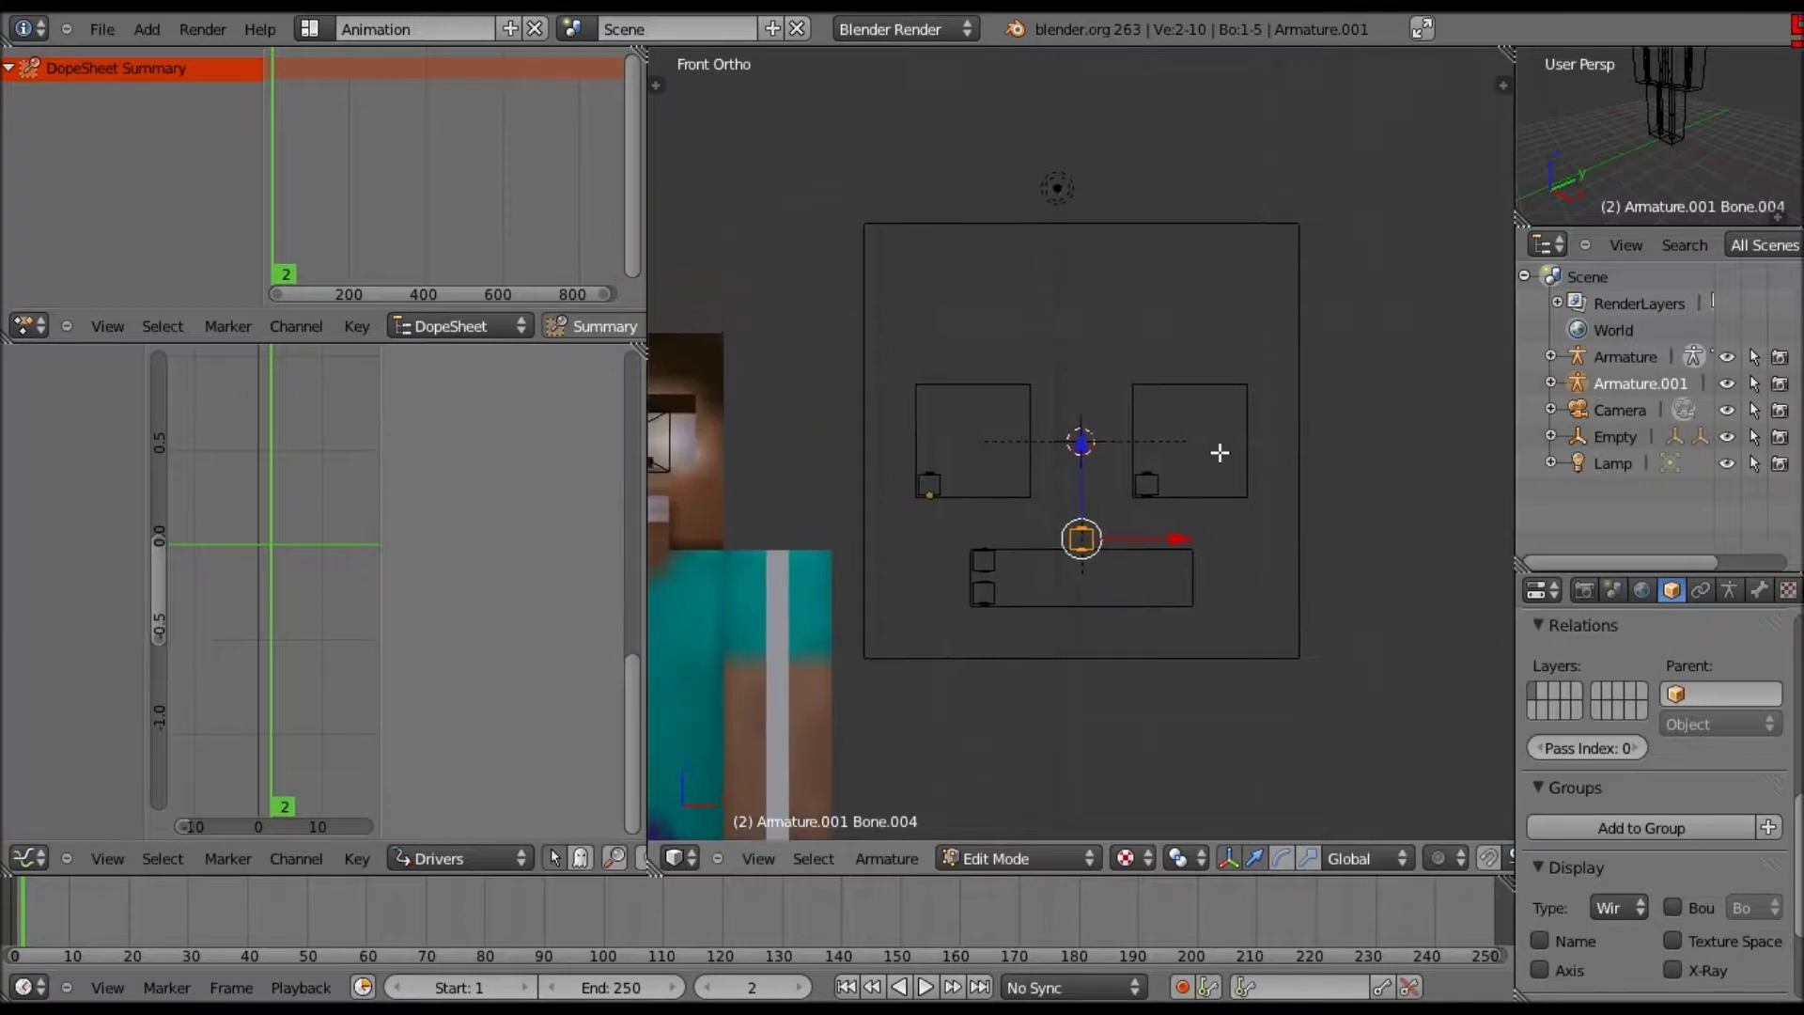
- Duplicate the bone above the mouth and place the copy centered just above the left eye square as an eyebrow control
{"action": "scroll", "coordinate": [1220, 452], "scroll_direction": "up", "scroll_amount": 1}
{"action": "middle_click_drag", "start_coordinate": [1306, 460], "coordinate": [1038, 452], "text": "shift"}
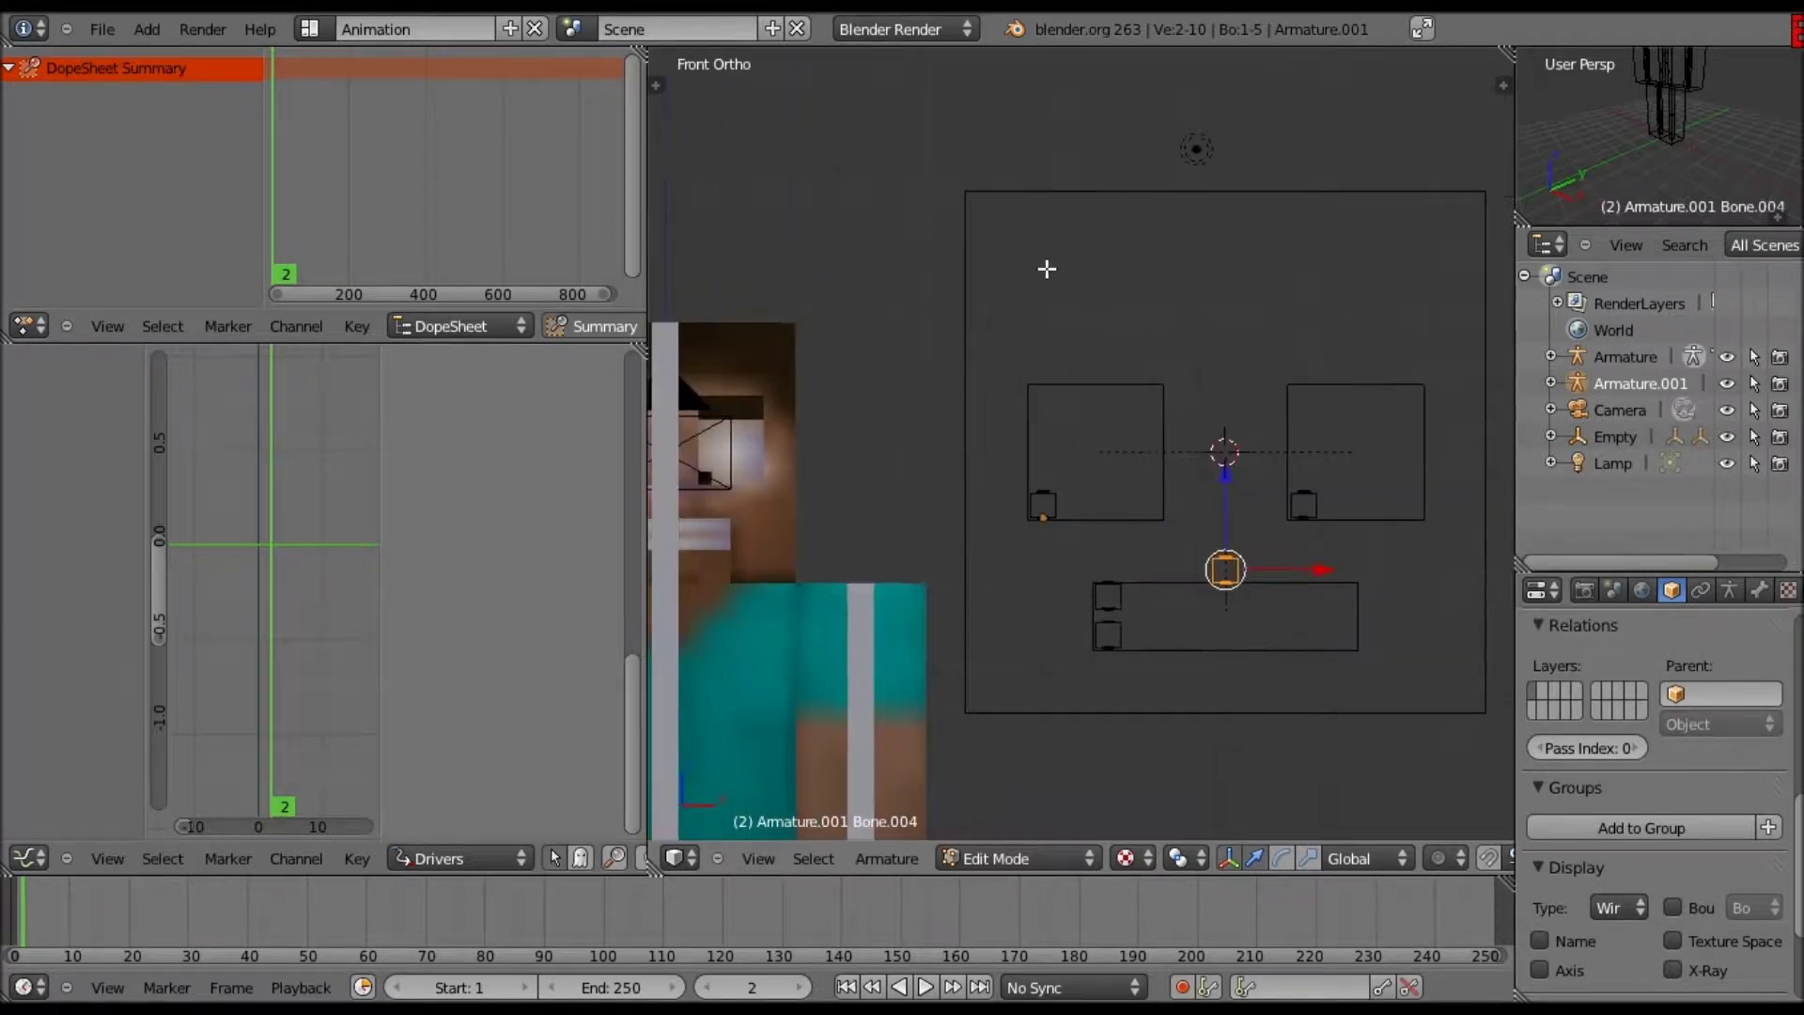
{"action": "key", "text": "shift+d"}
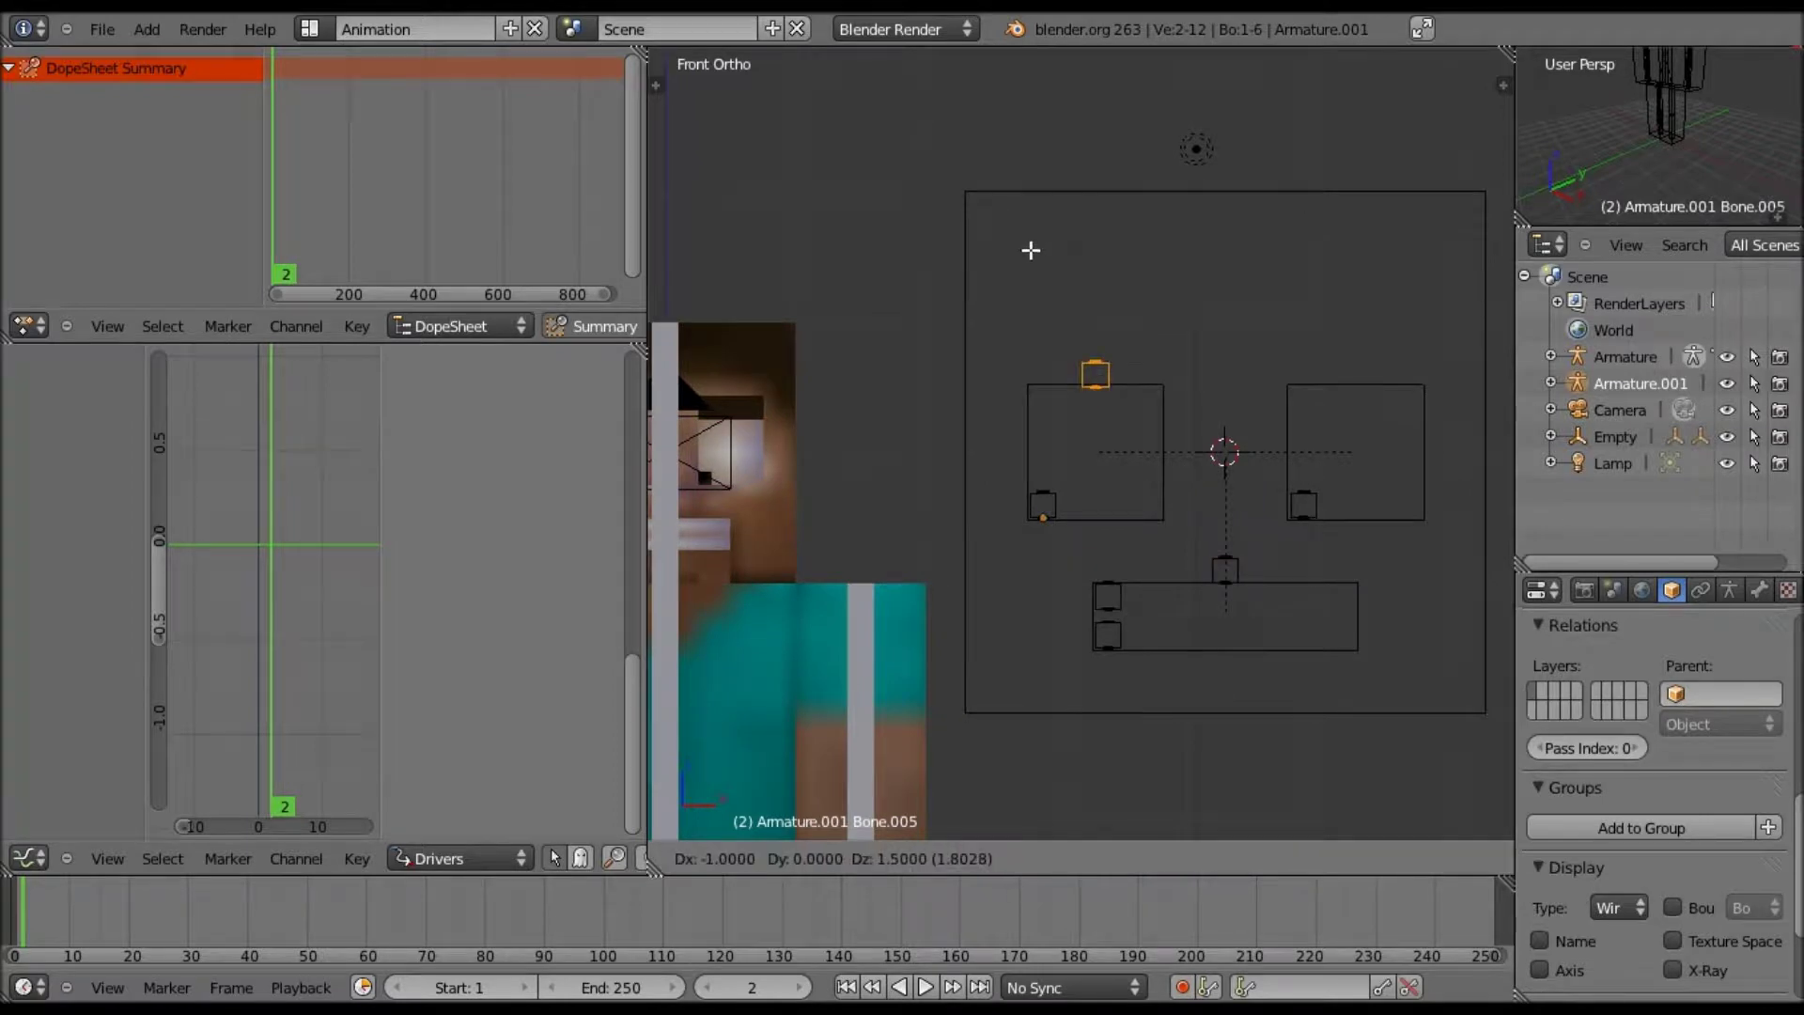
{"action": "left_click", "coordinate": [1074, 279]}
{"action": "scroll", "coordinate": [1071, 278], "scroll_direction": "up", "scroll_amount": 4}
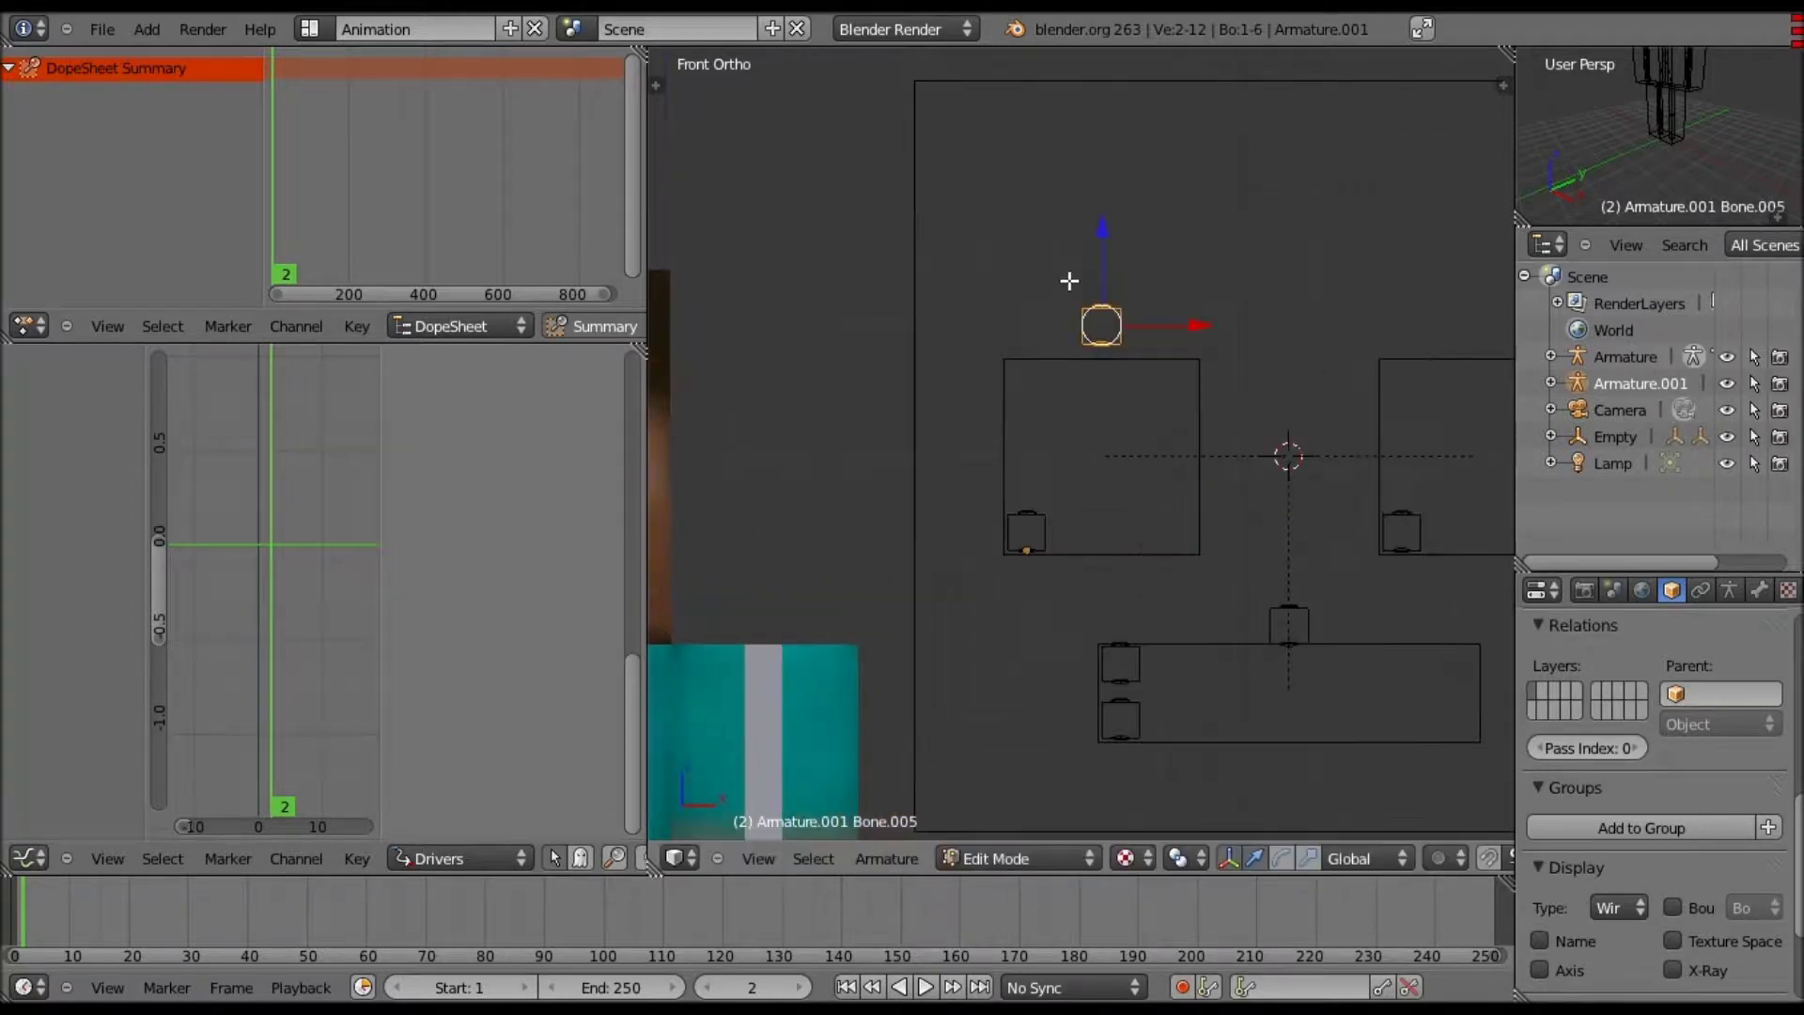
{"action": "scroll", "coordinate": [1188, 257], "scroll_direction": "up", "scroll_amount": 1}
- Duplicate the eyebrow bone twice, placing one copy 0.4 units to each side in a row above the left eye square
{"action": "key", "text": "shift+d"}
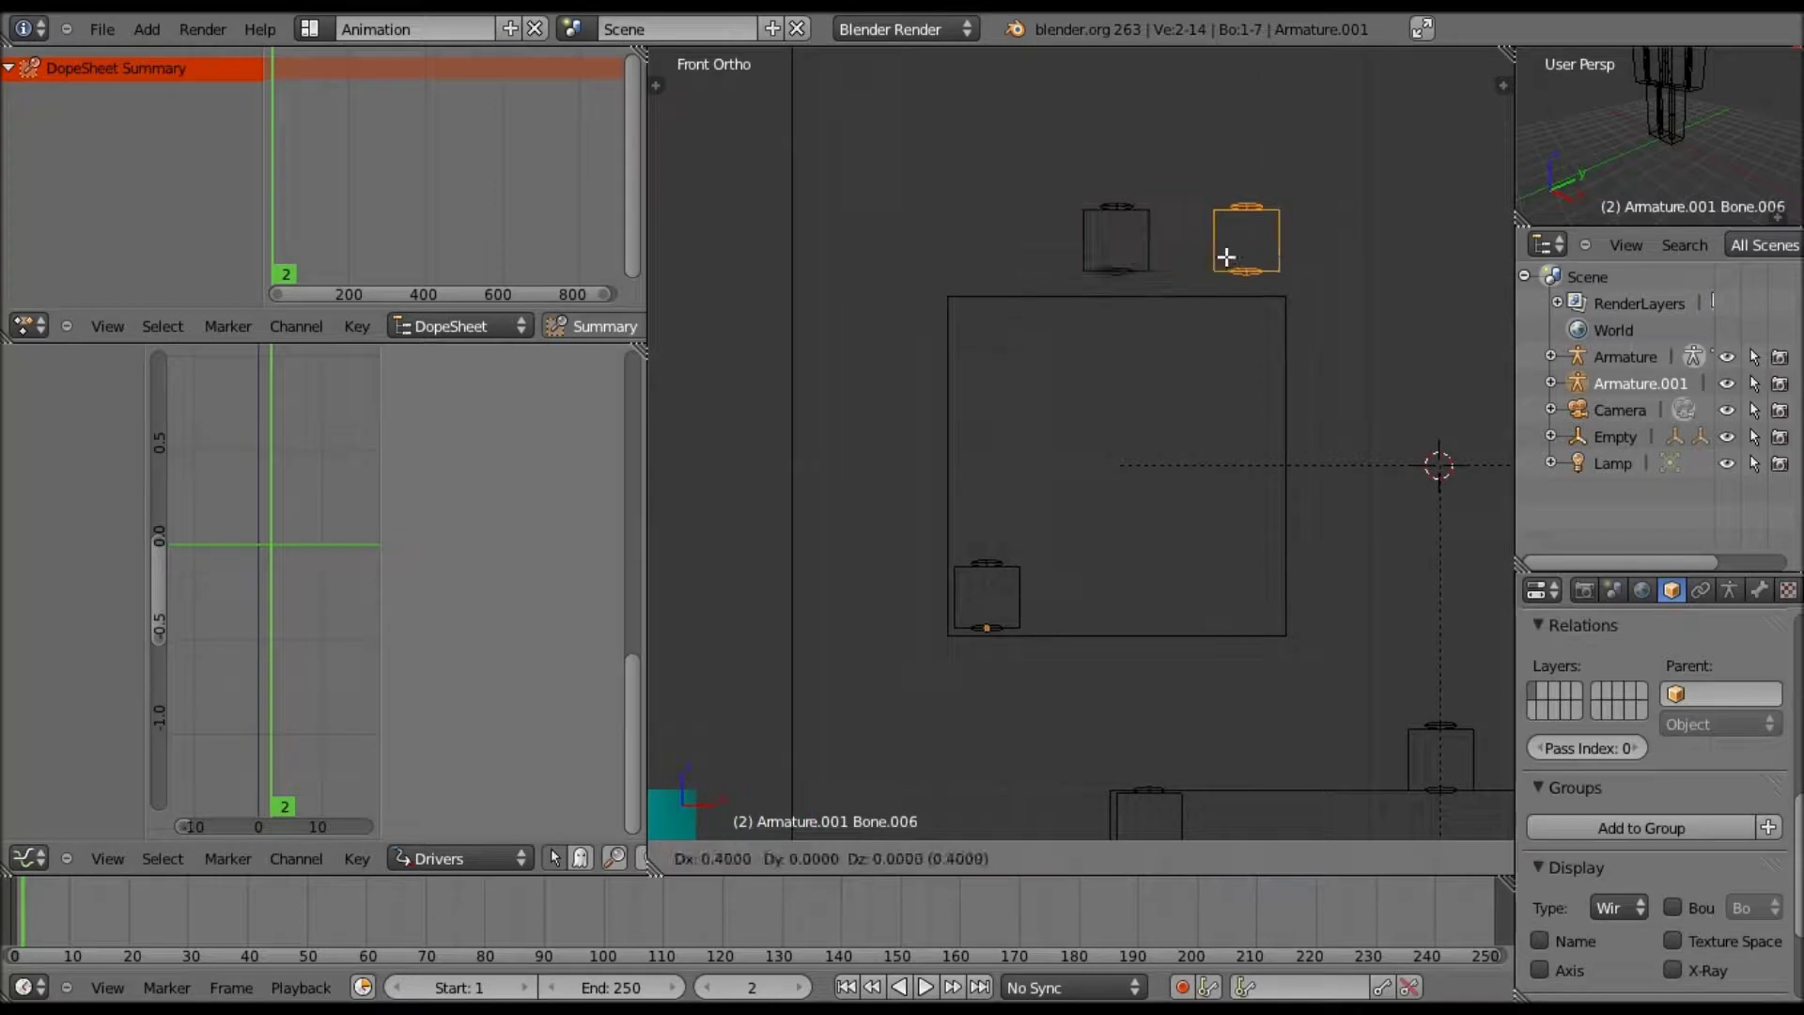
{"action": "left_click", "coordinate": [960, 257]}
{"action": "key", "text": "shift+d"}
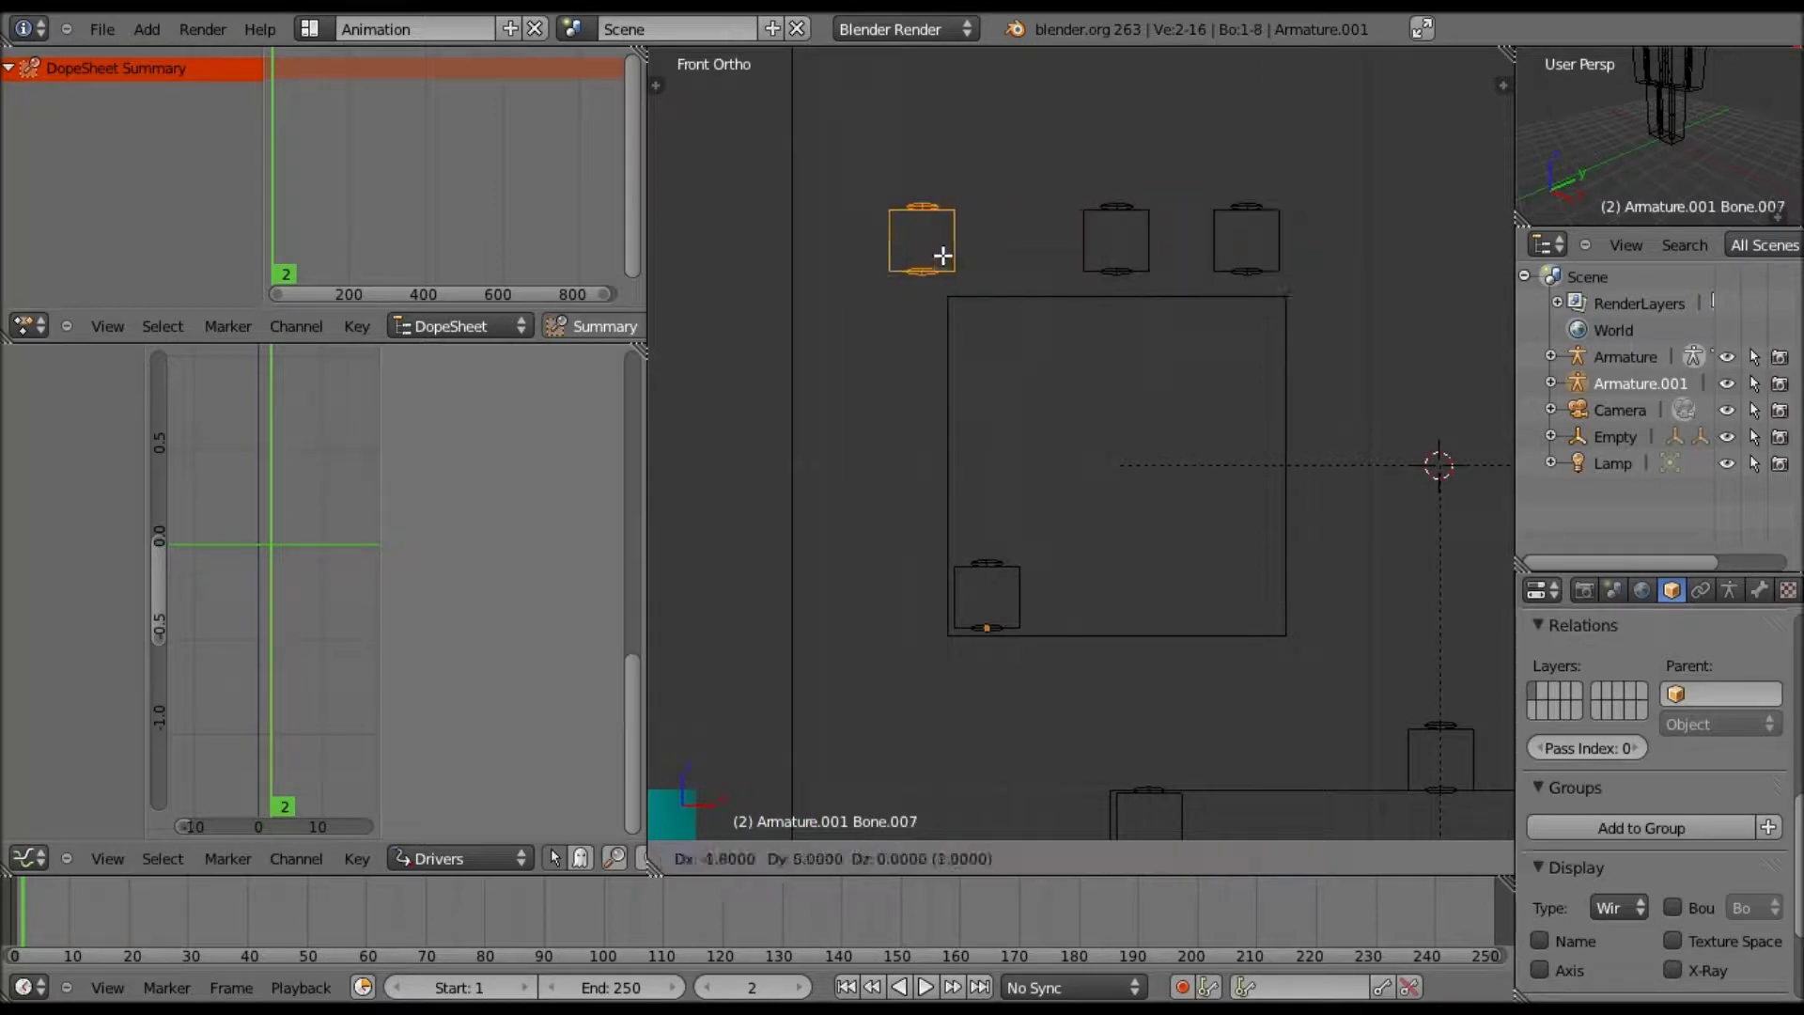
{"action": "left_click", "coordinate": [958, 255]}
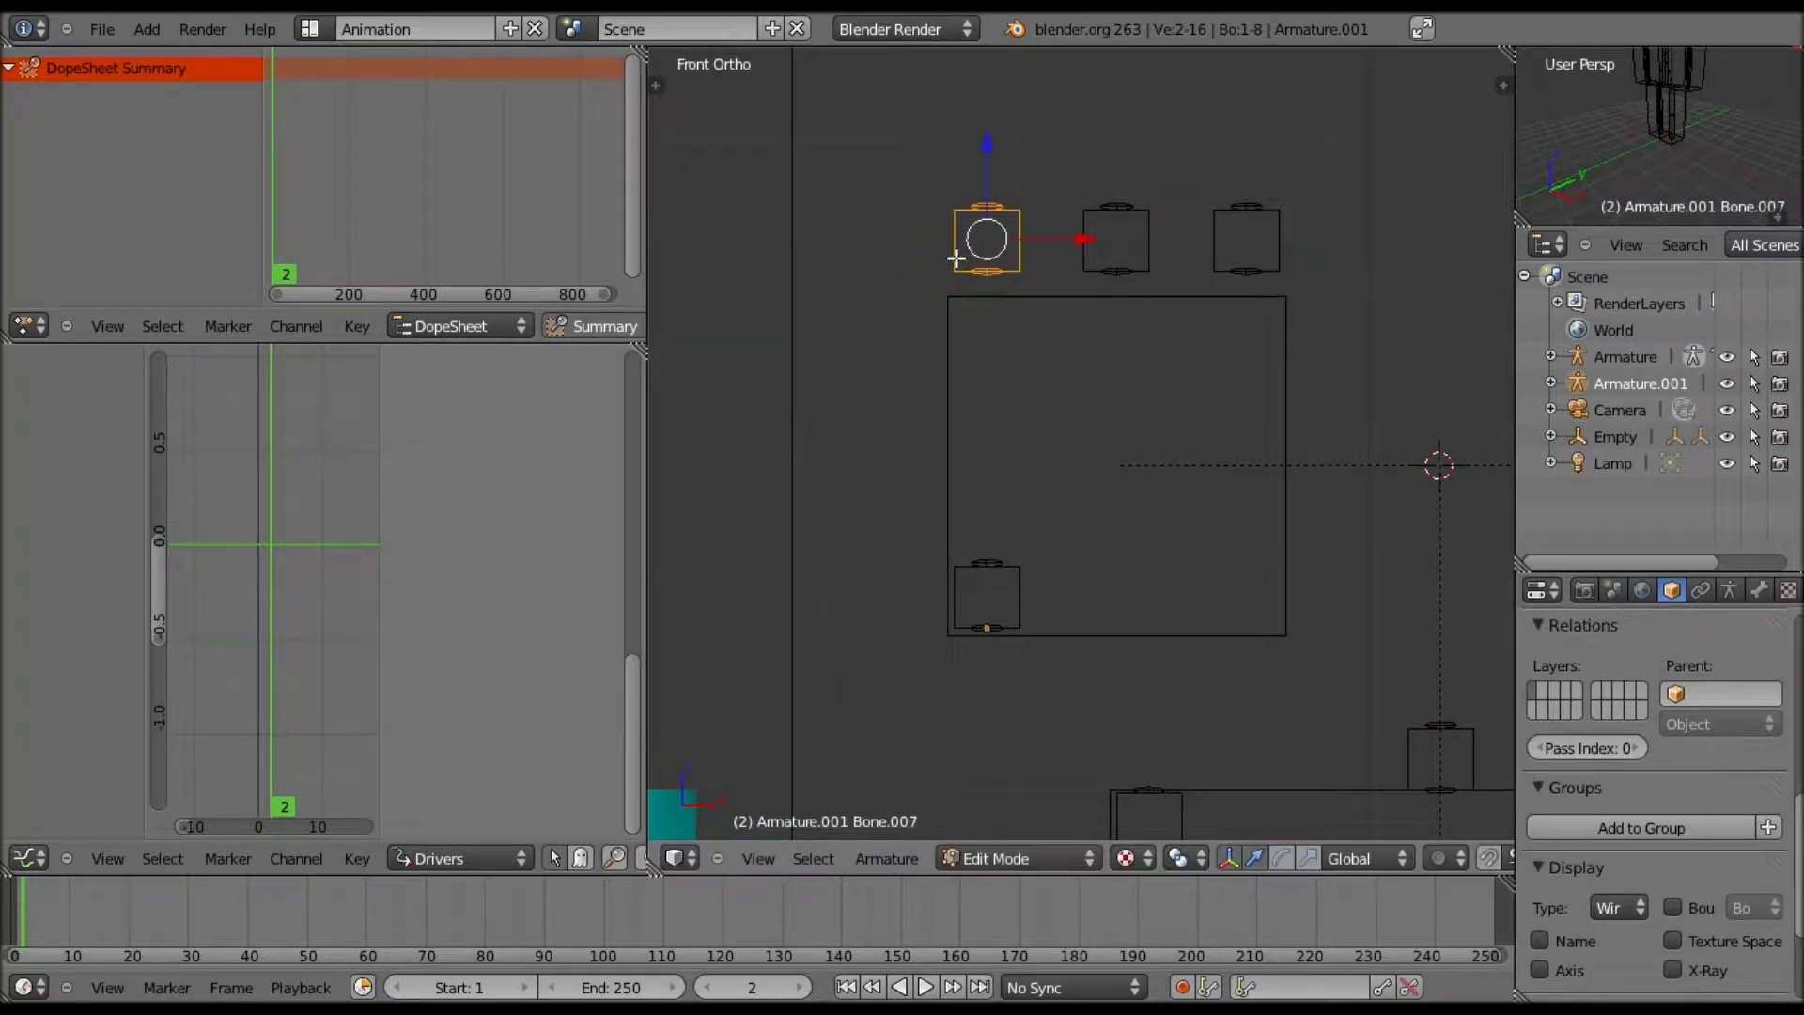
- Select the three left eyebrow bones and duplicate them along X to the matching row above the right eye square
{"action": "scroll", "coordinate": [1075, 294], "scroll_direction": "down", "scroll_amount": 3}
{"action": "scroll", "coordinate": [1216, 357], "scroll_direction": "down", "scroll_amount": 1}
{"action": "key", "text": "b"}
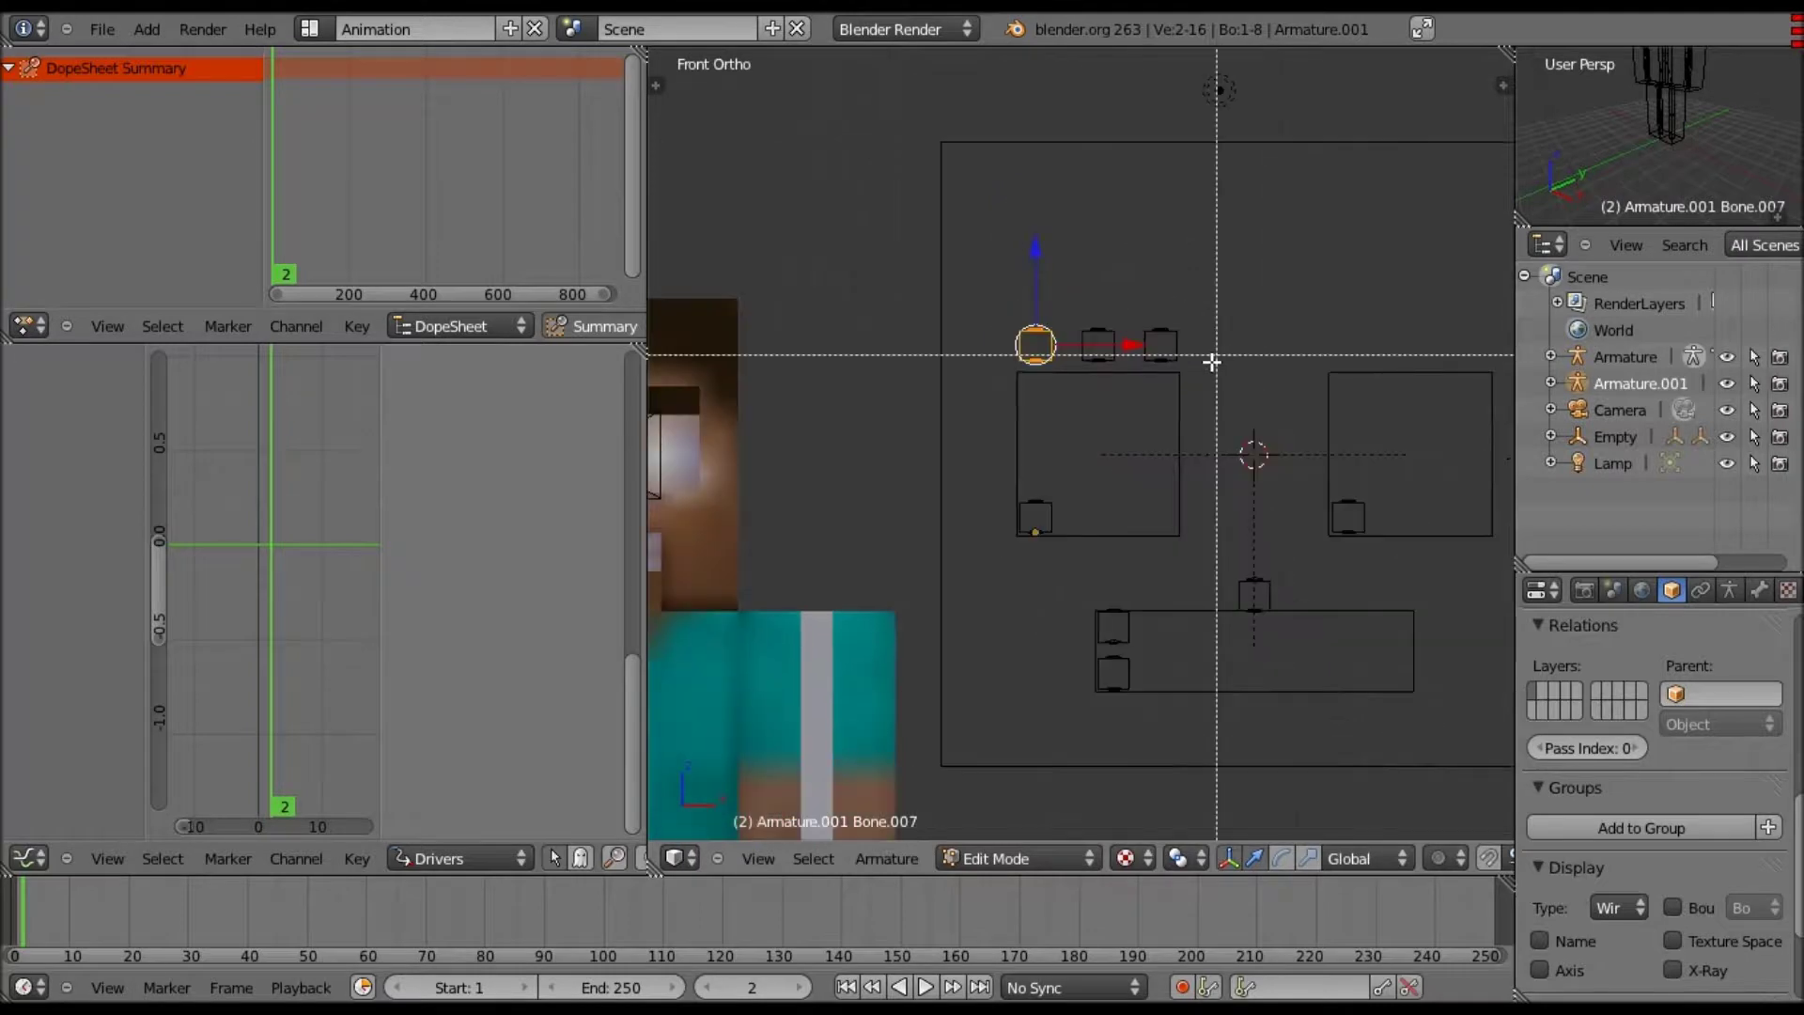
{"action": "left_click_drag", "start_coordinate": [1211, 362], "coordinate": [995, 256]}
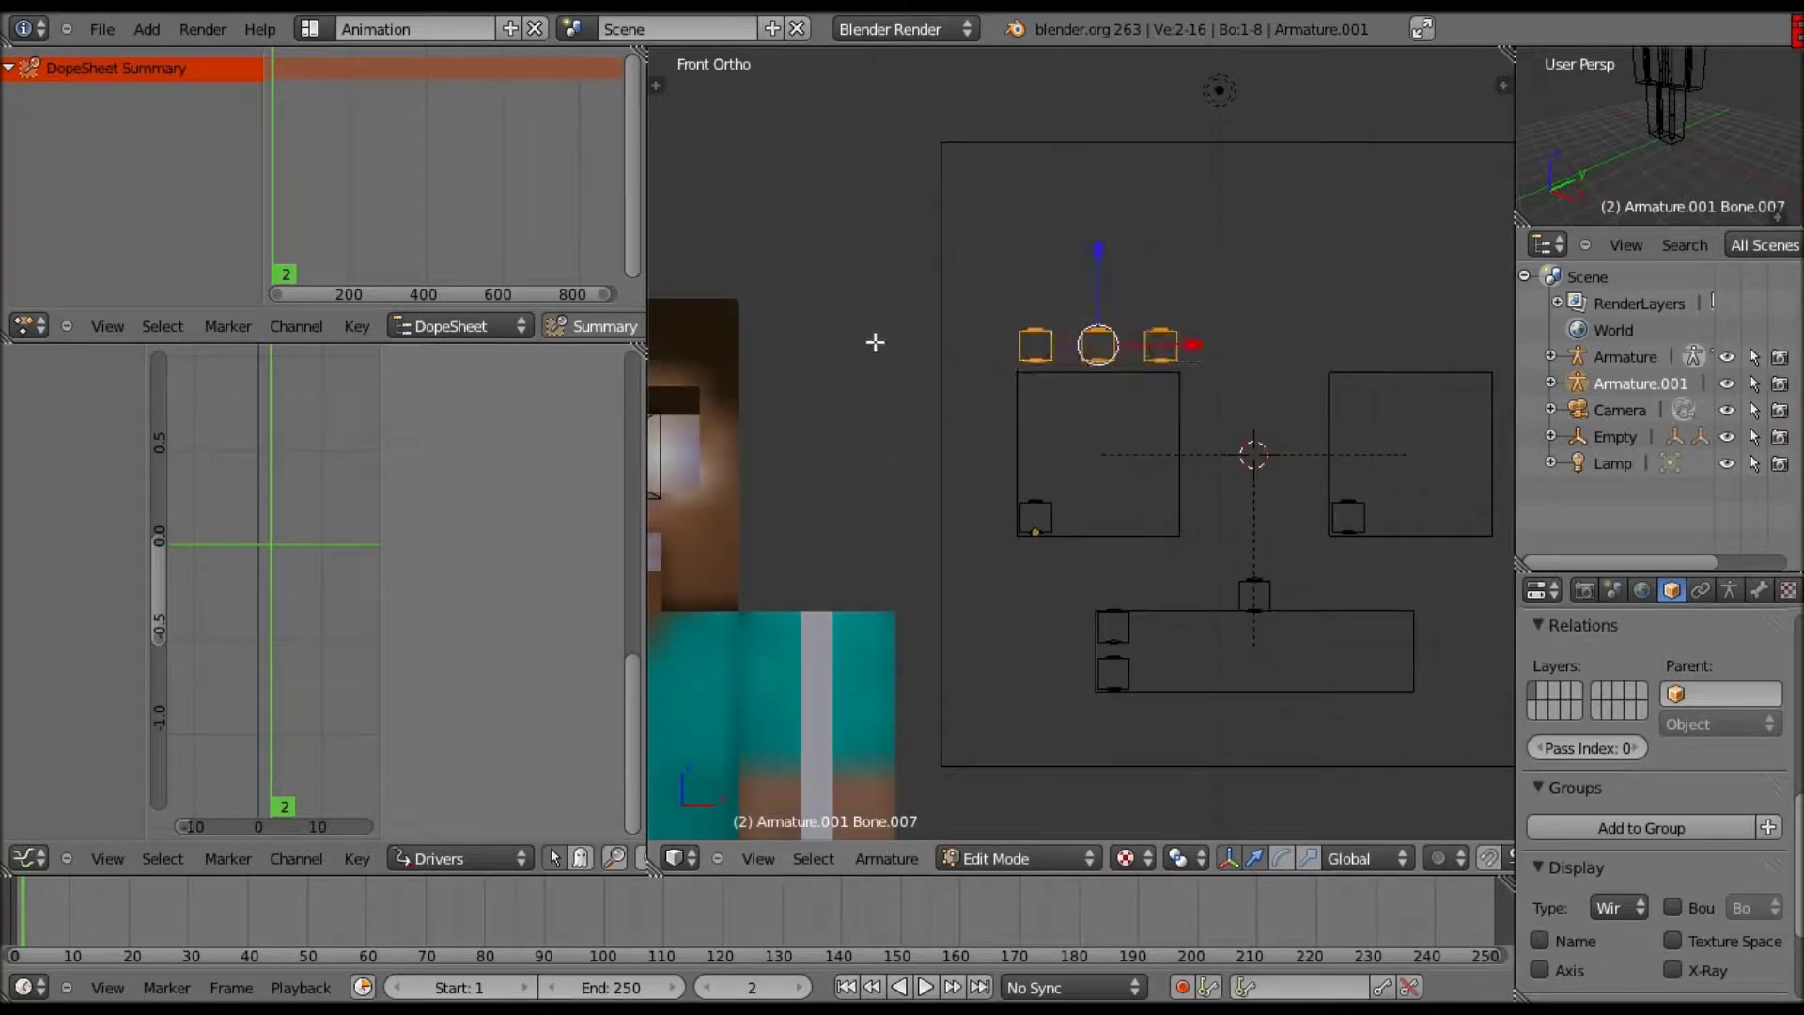
{"action": "middle_click_drag", "start_coordinate": [875, 342], "coordinate": [791, 384], "text": "shift"}
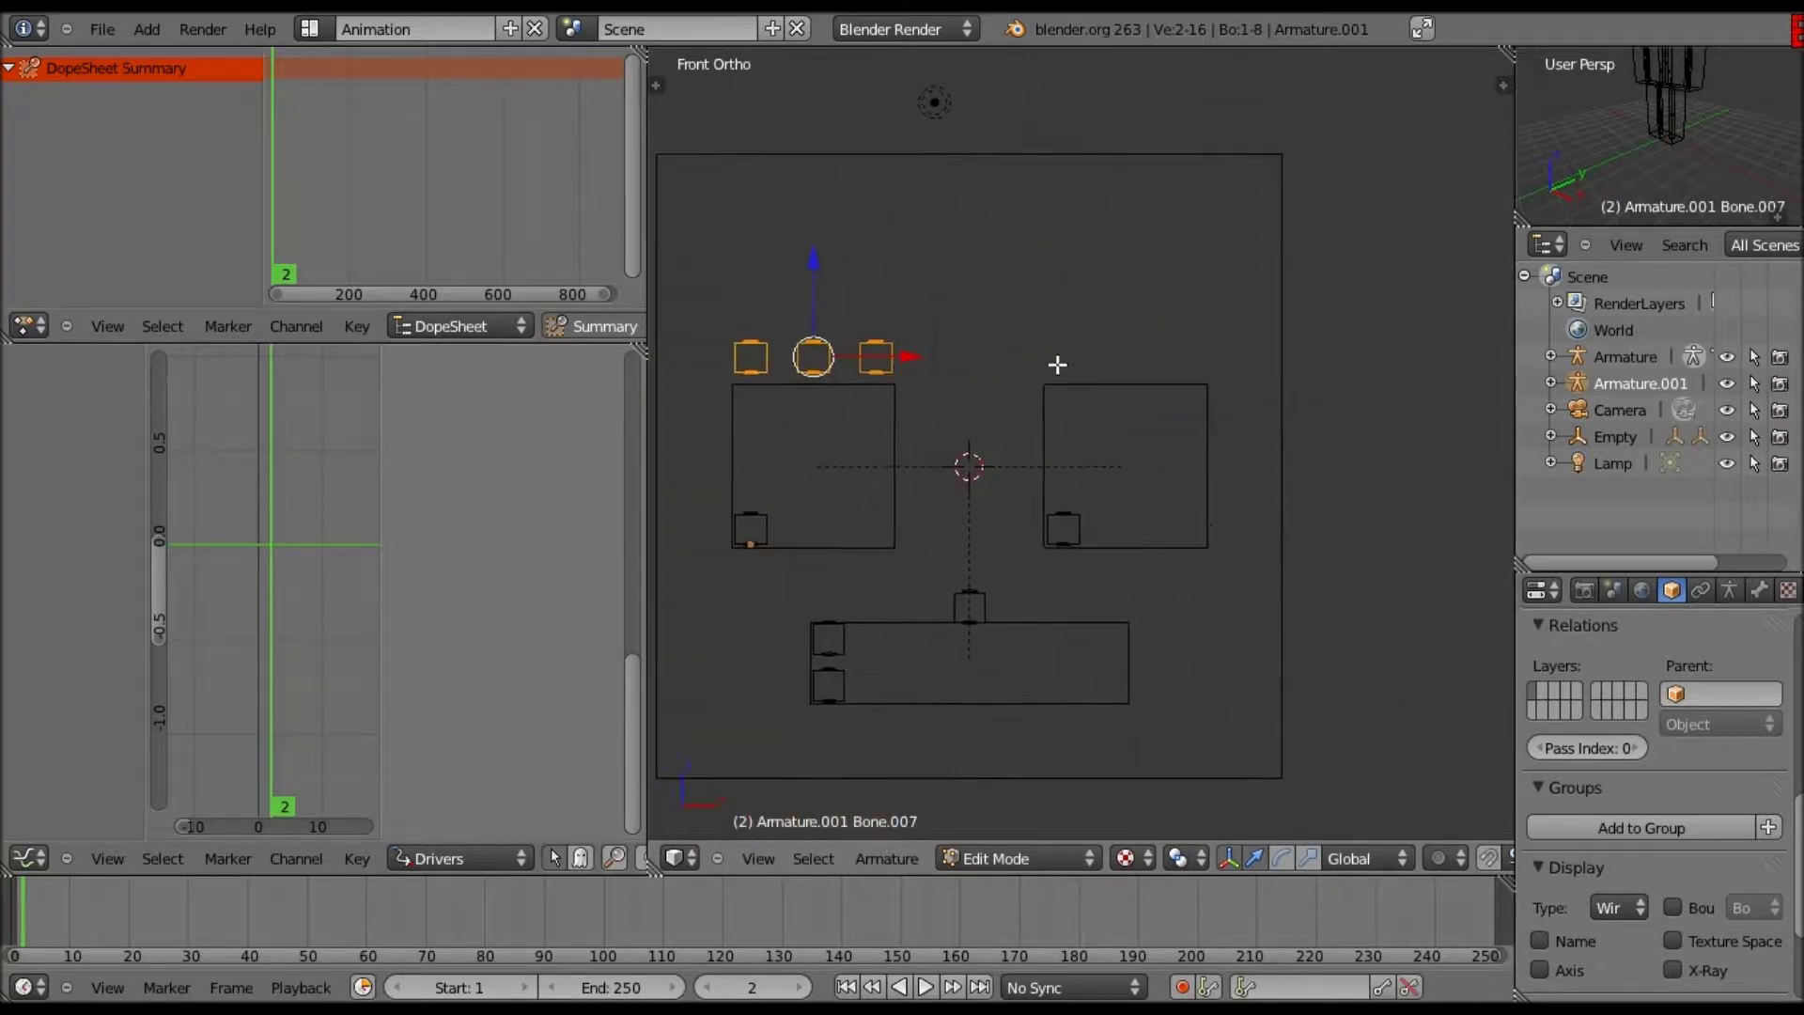
{"action": "key", "text": "shift+d"}
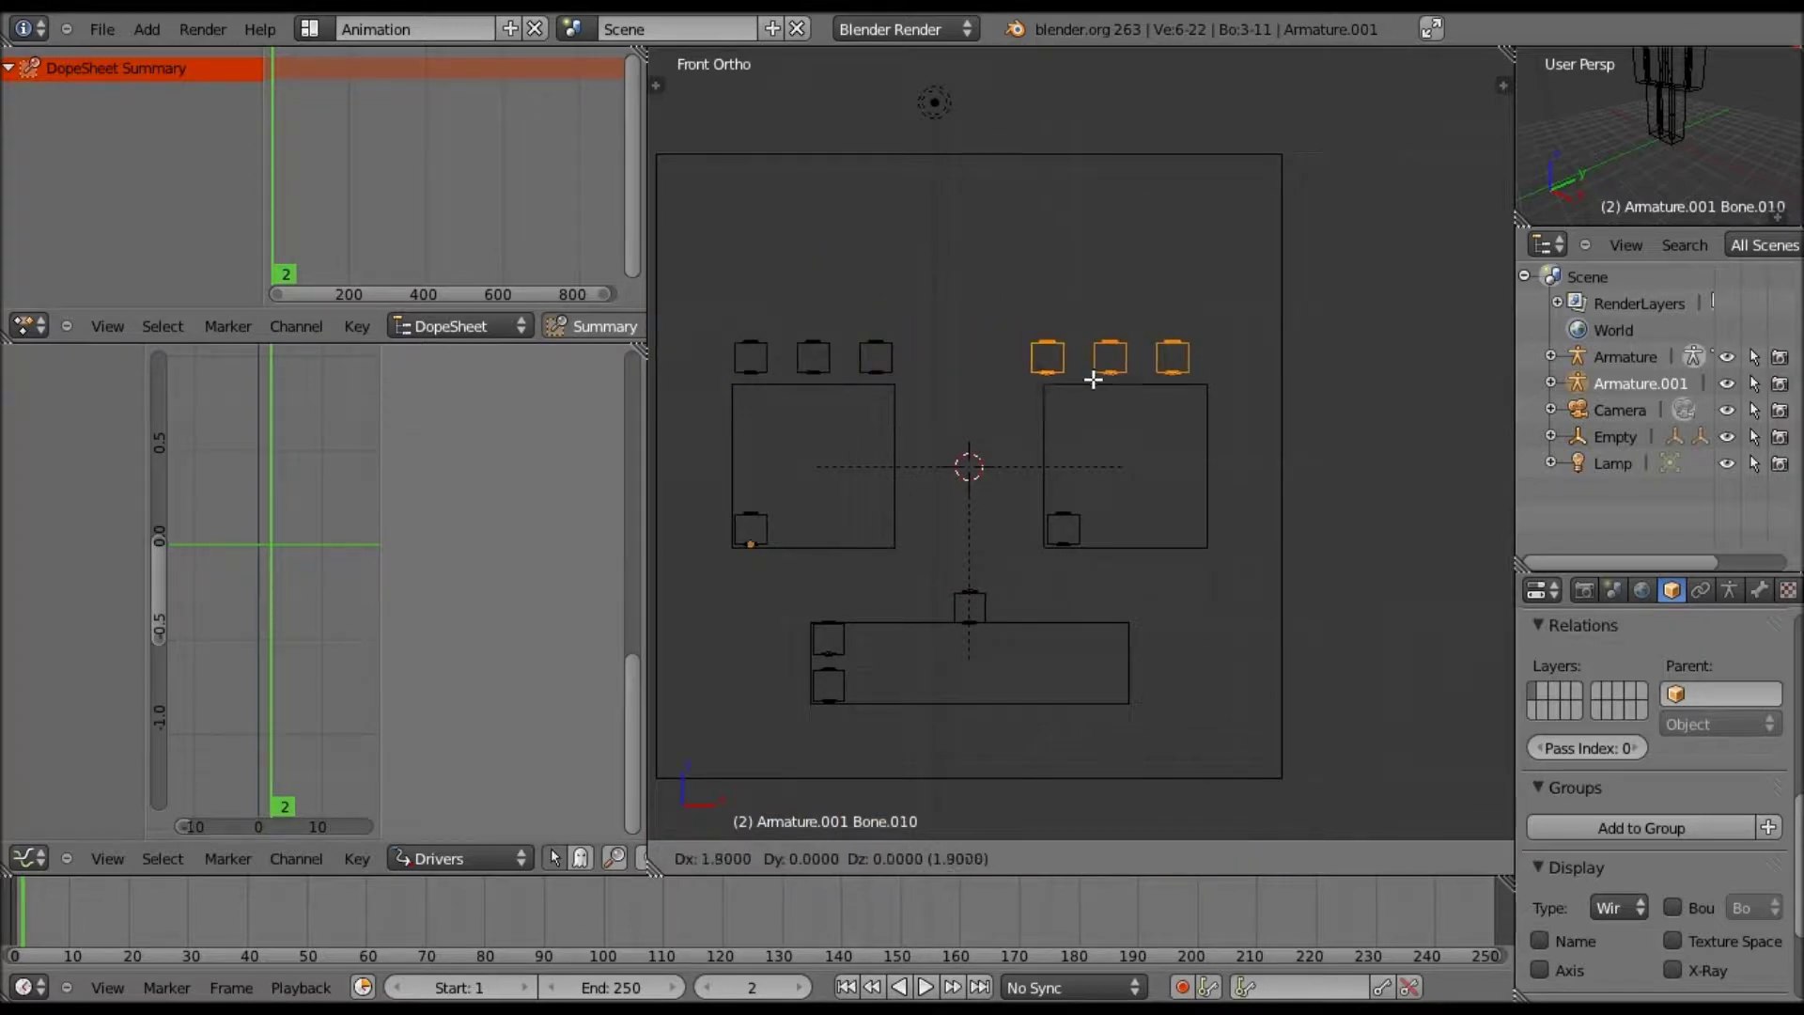
{"action": "left_click", "coordinate": [1101, 378]}
- Examine the arrangement of eye, eyebrow and mouth bones on the panel against the character's face
{"action": "scroll", "coordinate": [1097, 374], "scroll_direction": "down", "scroll_amount": 3}
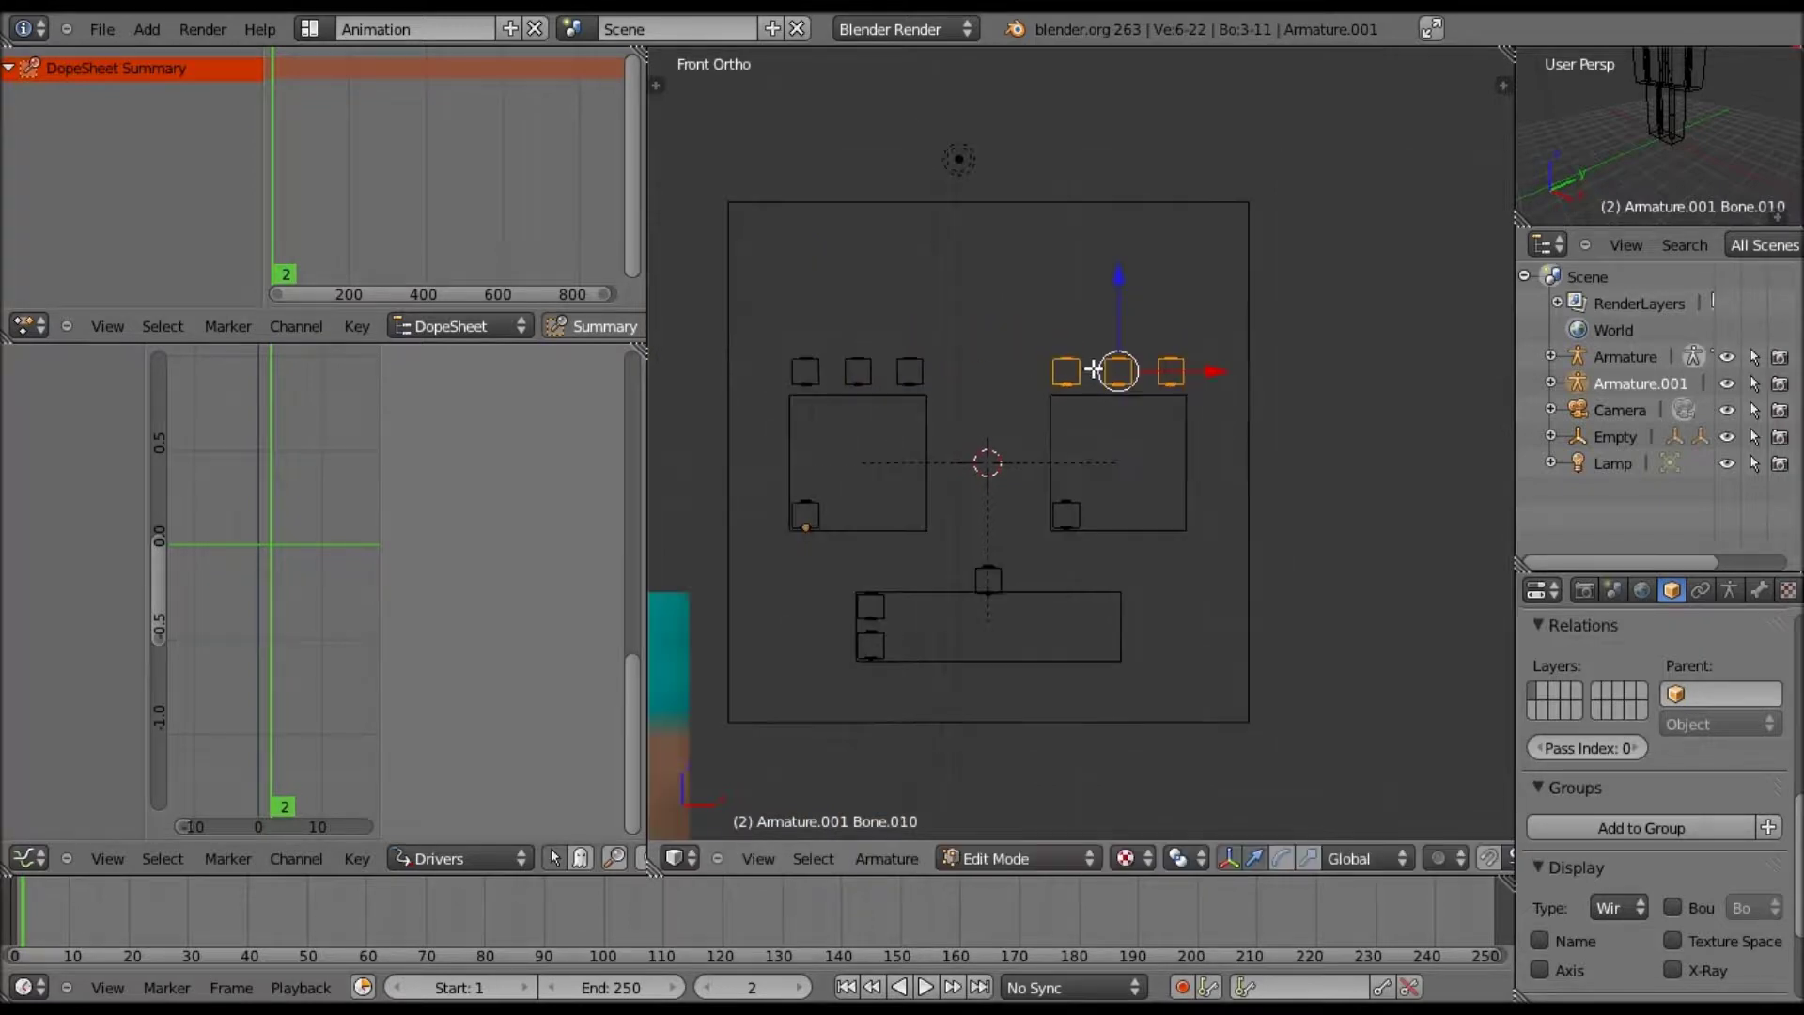
{"action": "scroll", "coordinate": [1019, 501], "scroll_direction": "down", "scroll_amount": 2}
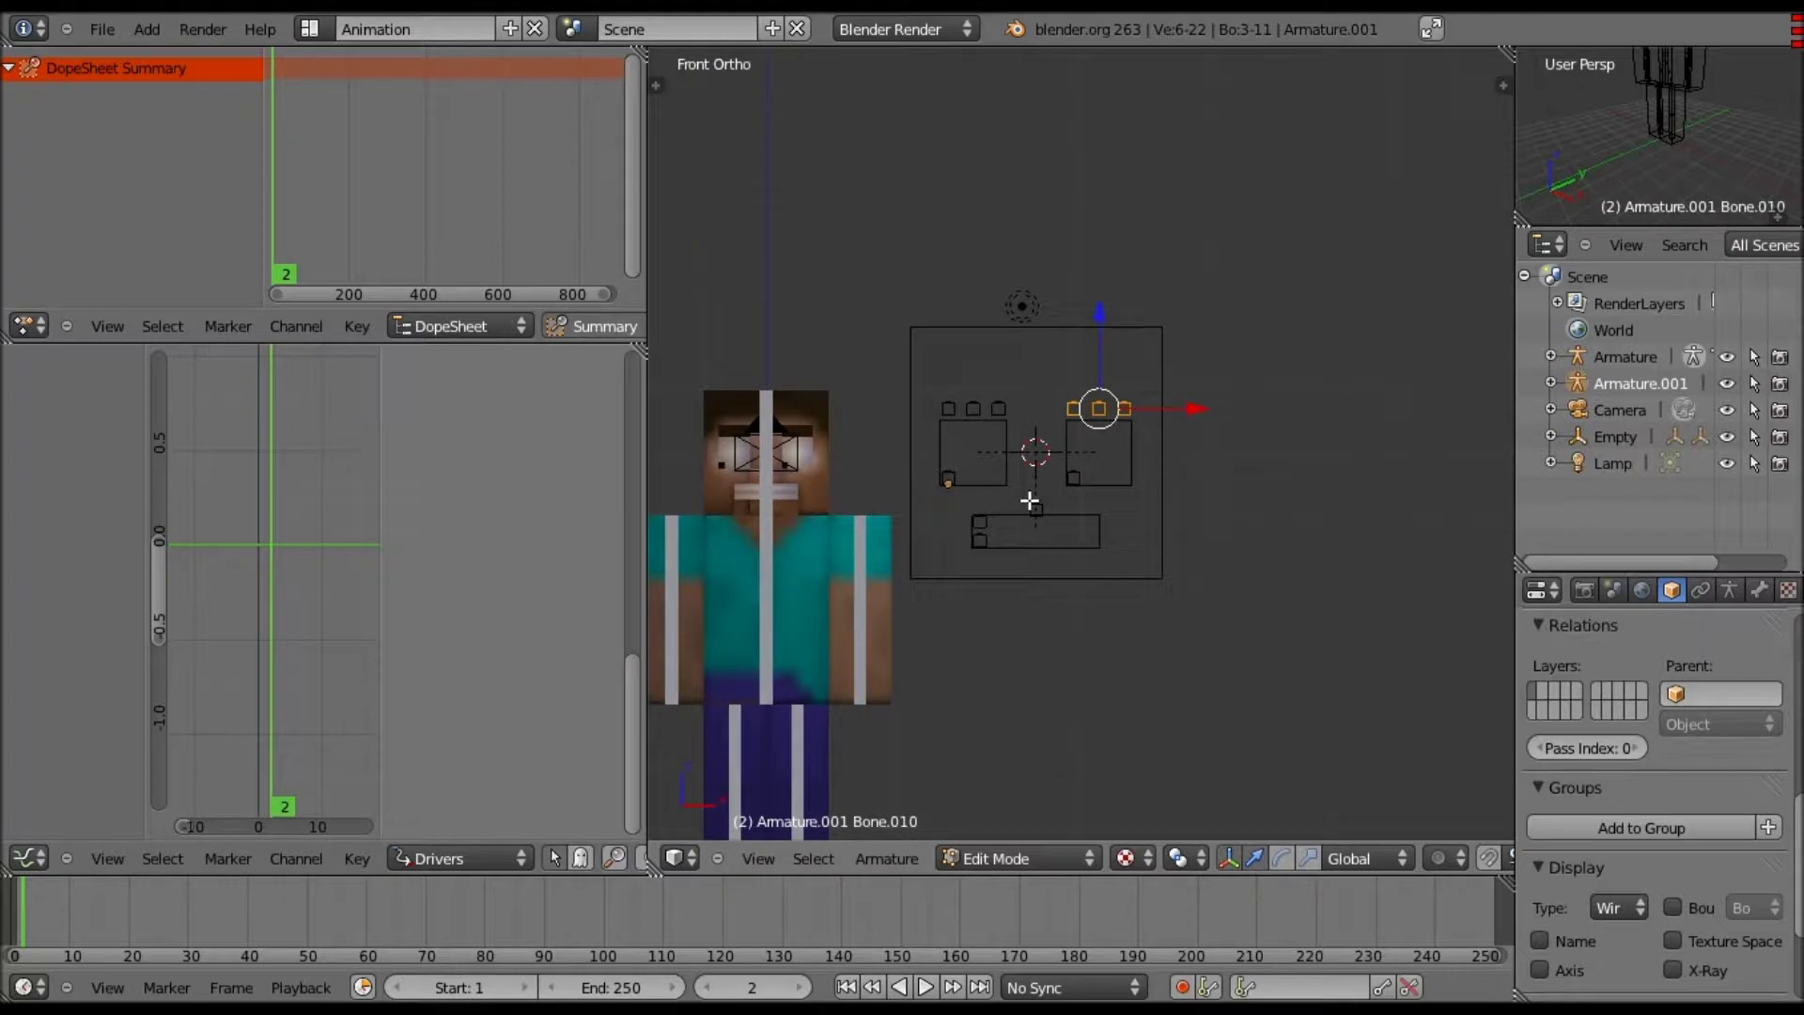
{"action": "middle_click_drag", "start_coordinate": [942, 486], "coordinate": [1035, 463], "text": "shift"}
{"action": "scroll", "coordinate": [1163, 326], "scroll_direction": "up", "scroll_amount": 2}
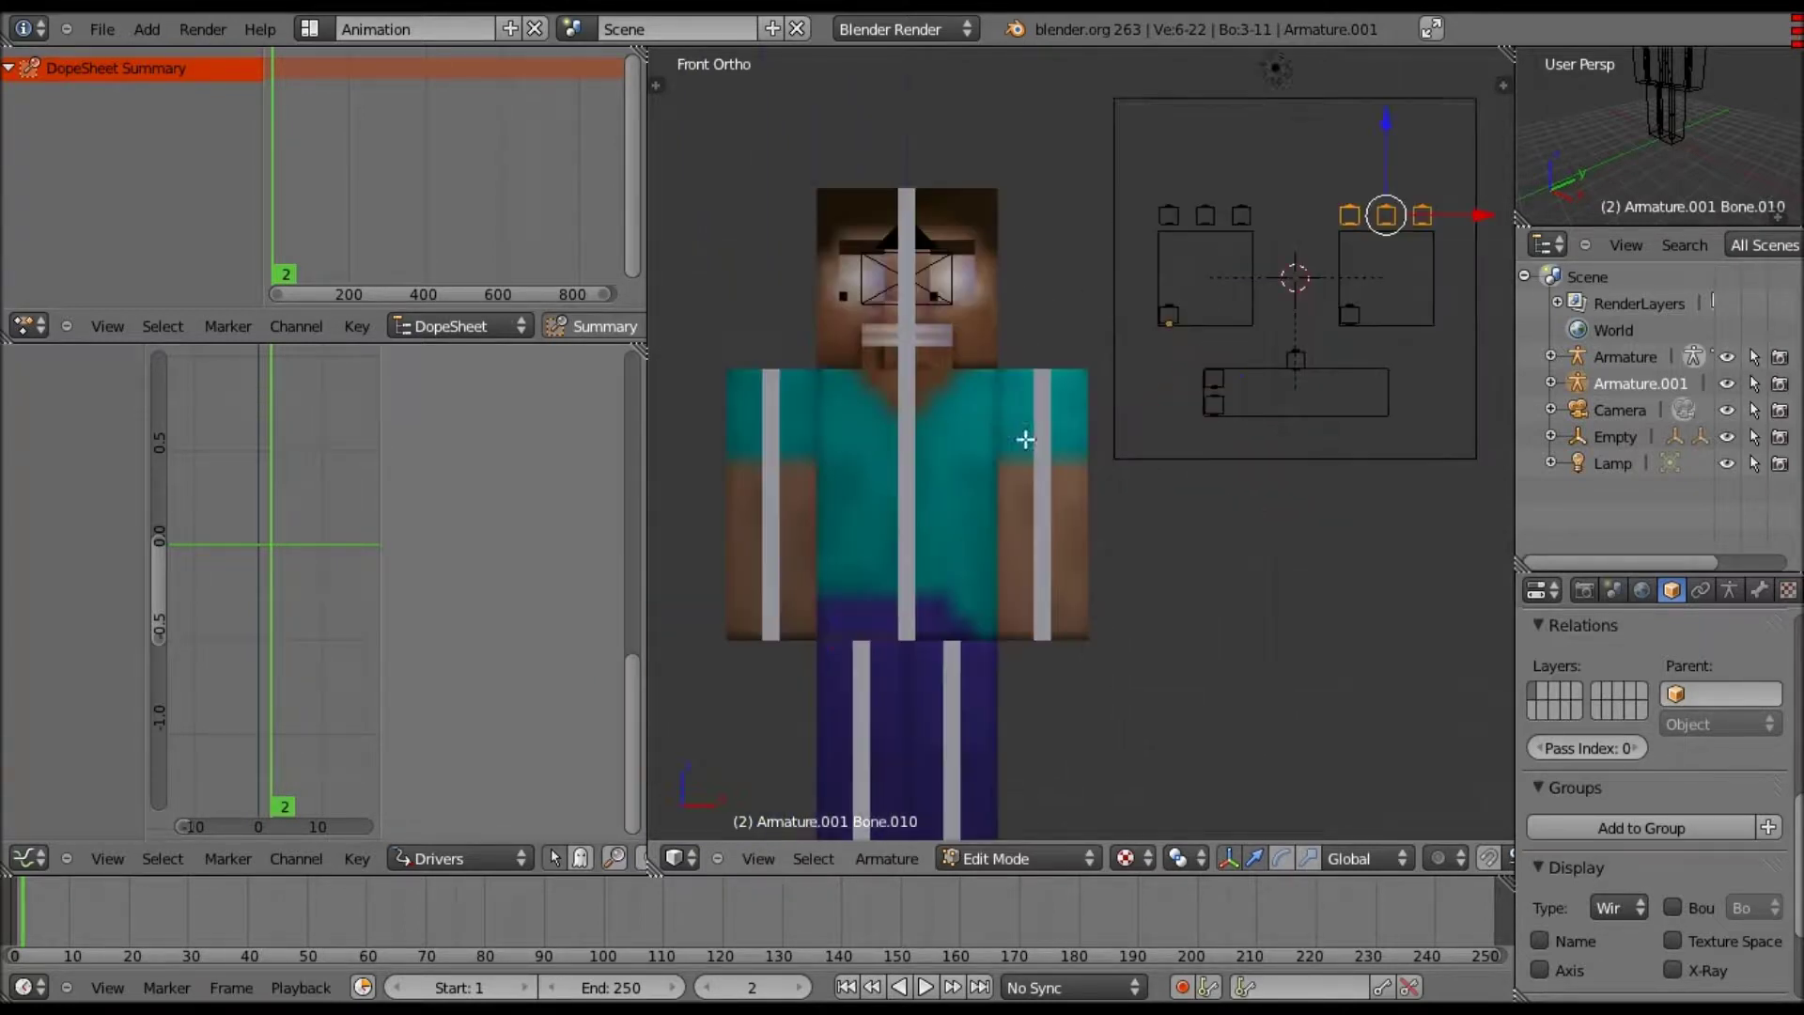
{"action": "middle_click_drag", "start_coordinate": [1025, 438], "coordinate": [1033, 422], "text": "shift"}
{"action": "middle_click_drag", "start_coordinate": [1323, 309], "coordinate": [1184, 454], "text": "shift"}
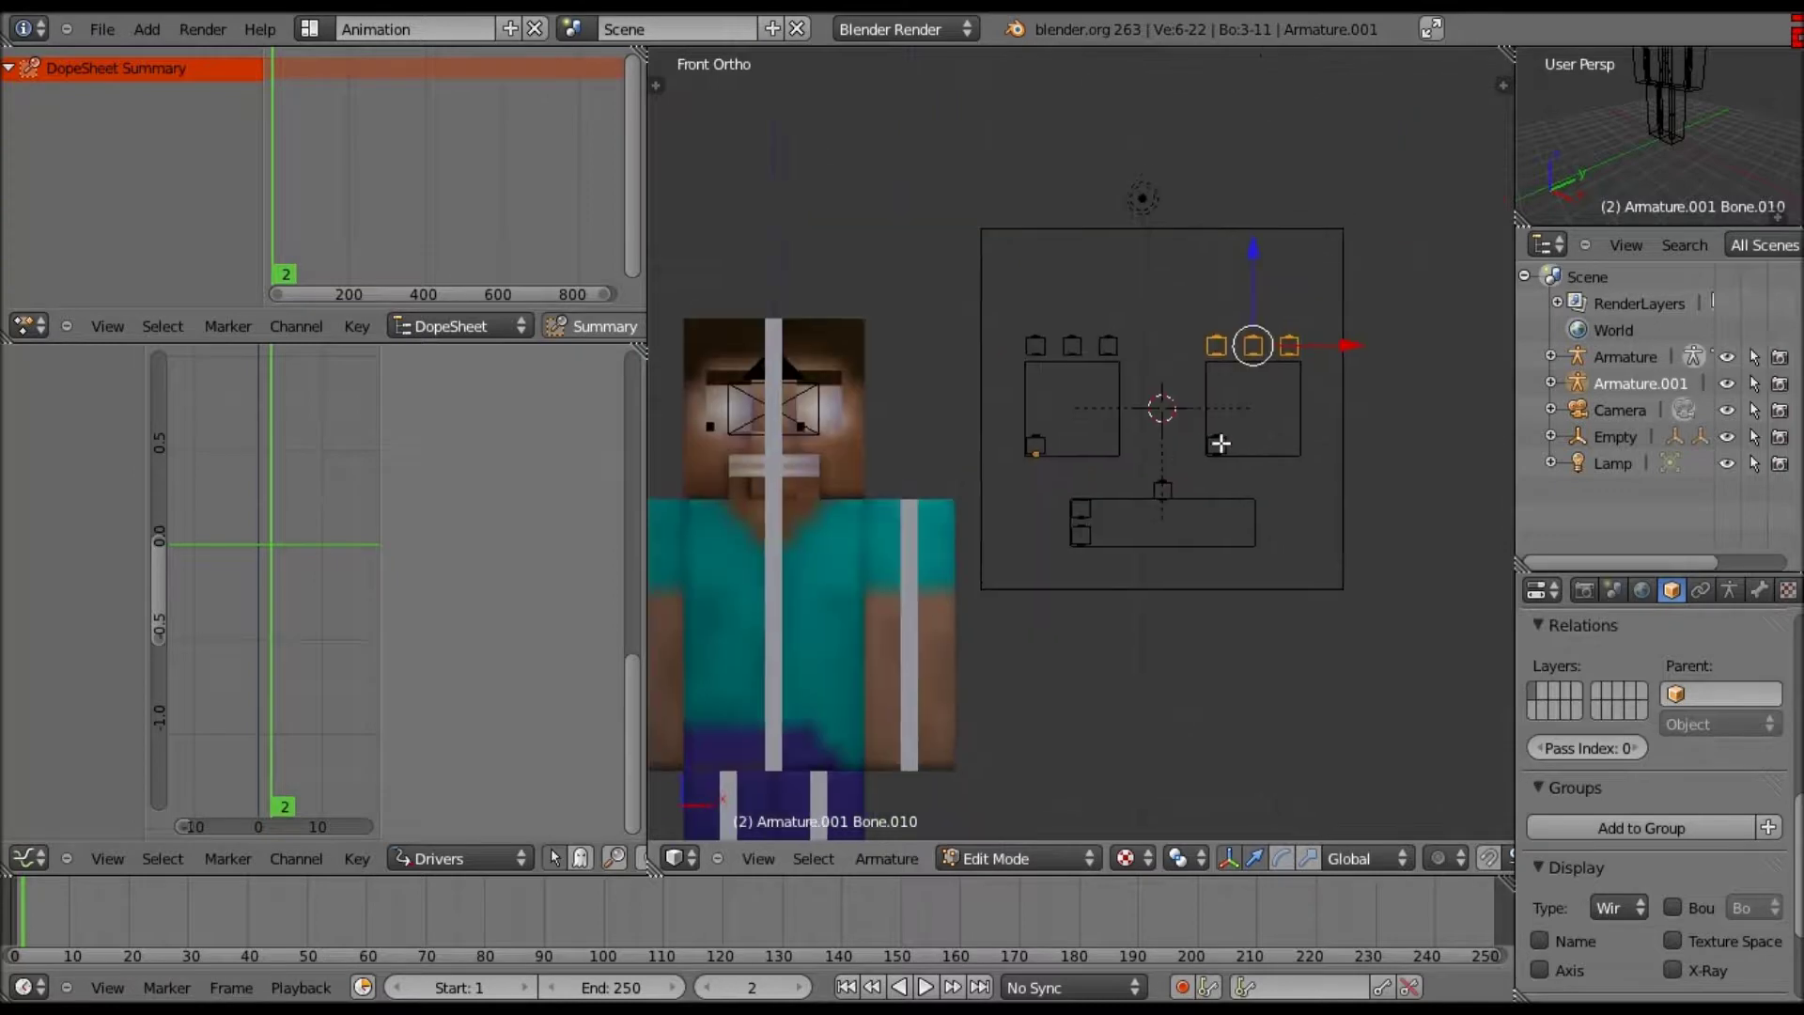
{"action": "middle_click_drag", "start_coordinate": [907, 480], "coordinate": [990, 346], "text": "shift"}
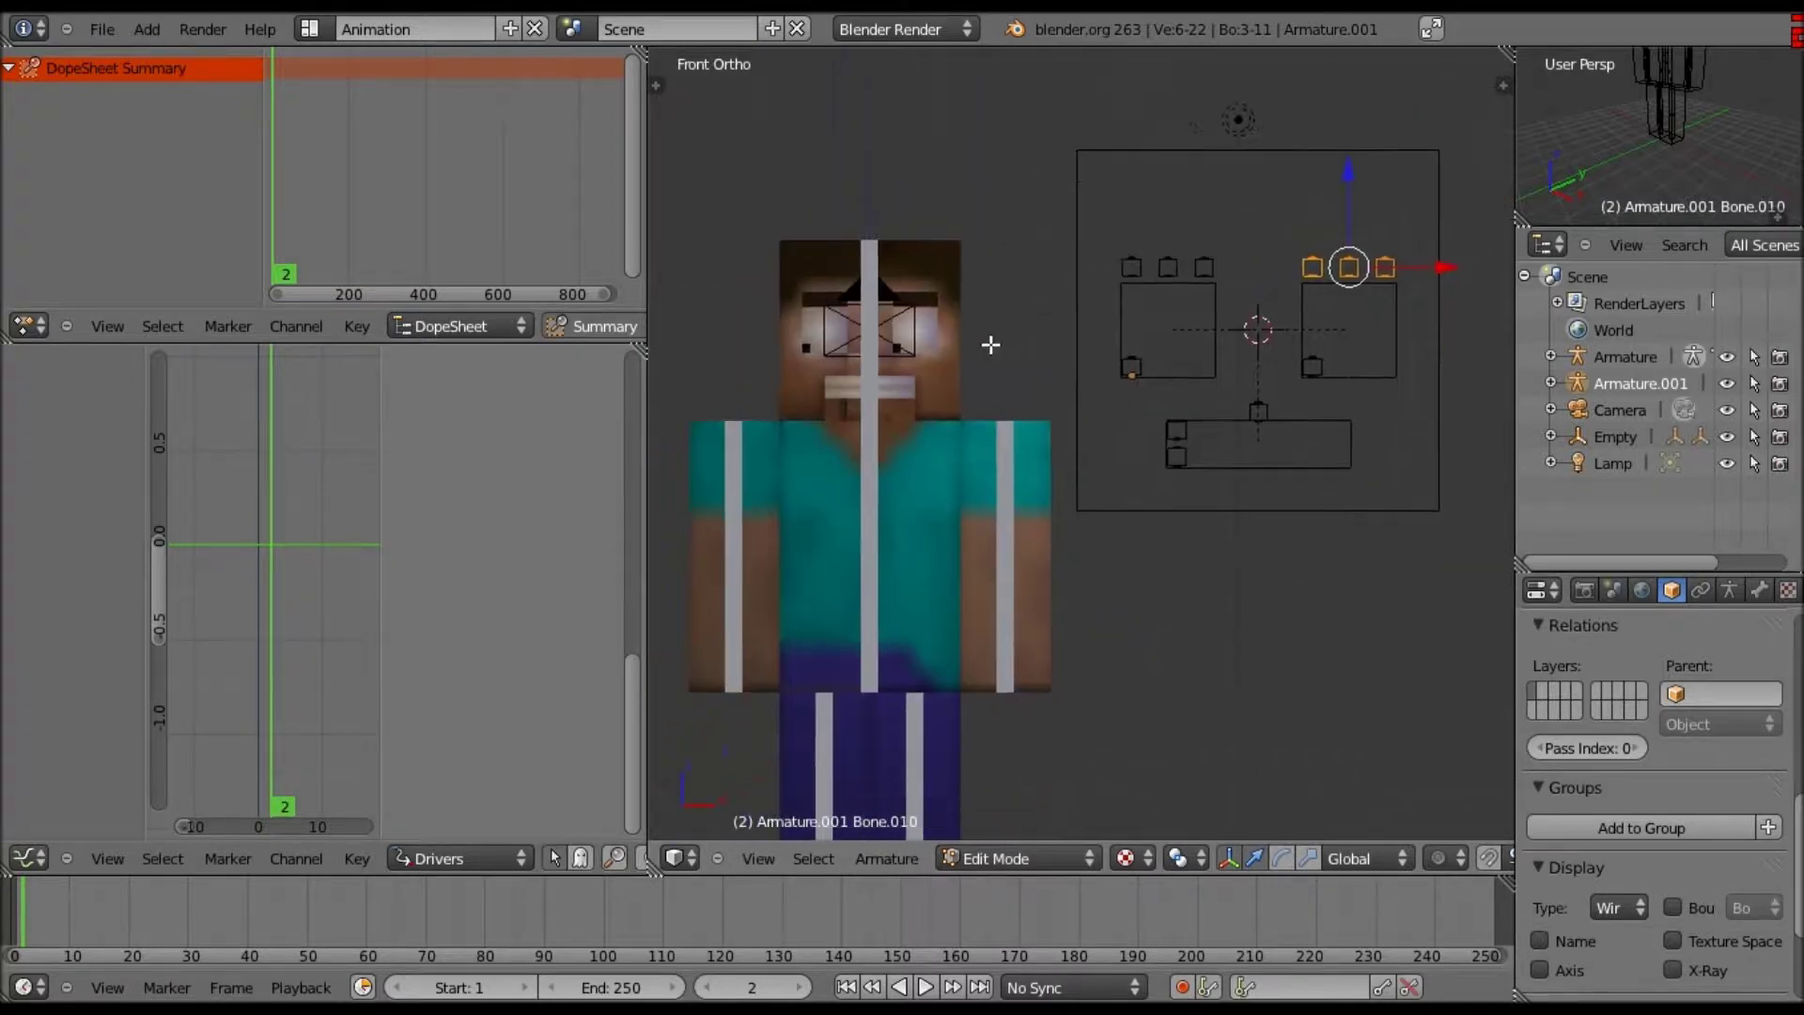
{"action": "scroll", "coordinate": [958, 361], "scroll_direction": "up", "scroll_amount": 1}
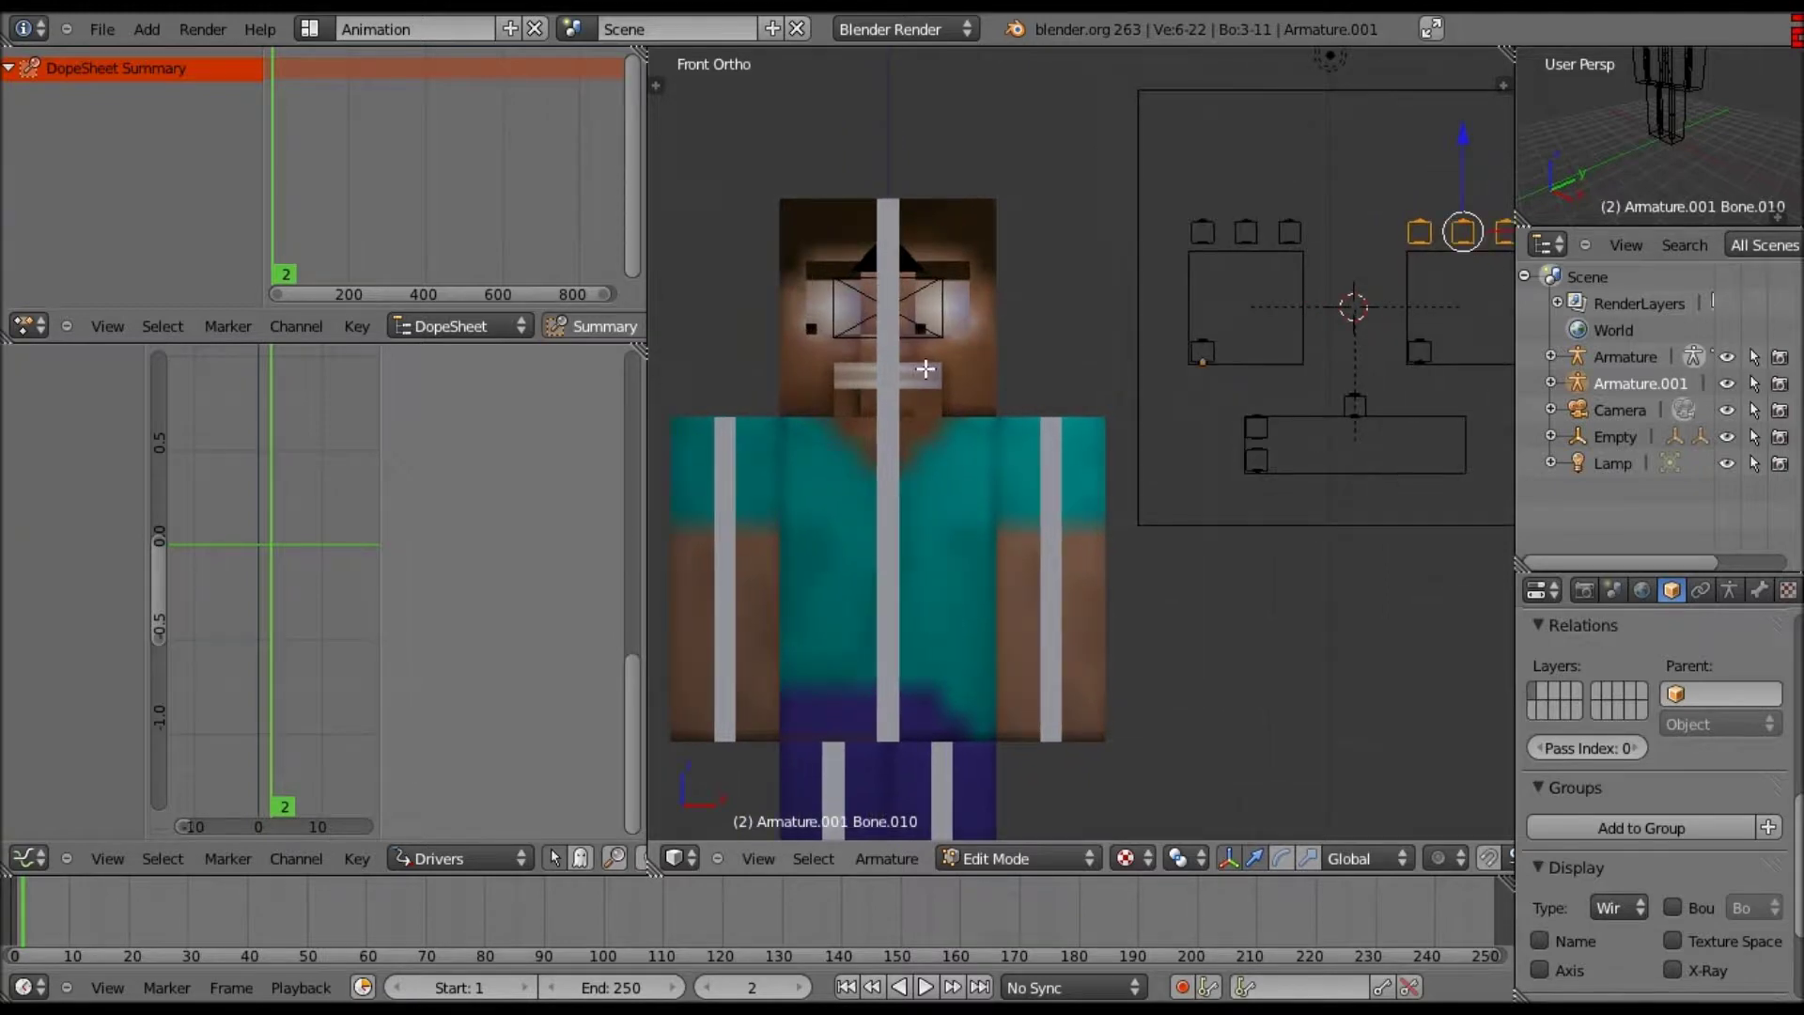
{"action": "scroll", "coordinate": [925, 368], "scroll_direction": "down", "scroll_amount": 1}
{"action": "scroll", "coordinate": [981, 320], "scroll_direction": "down", "scroll_amount": 4, "text": "ctrl"}
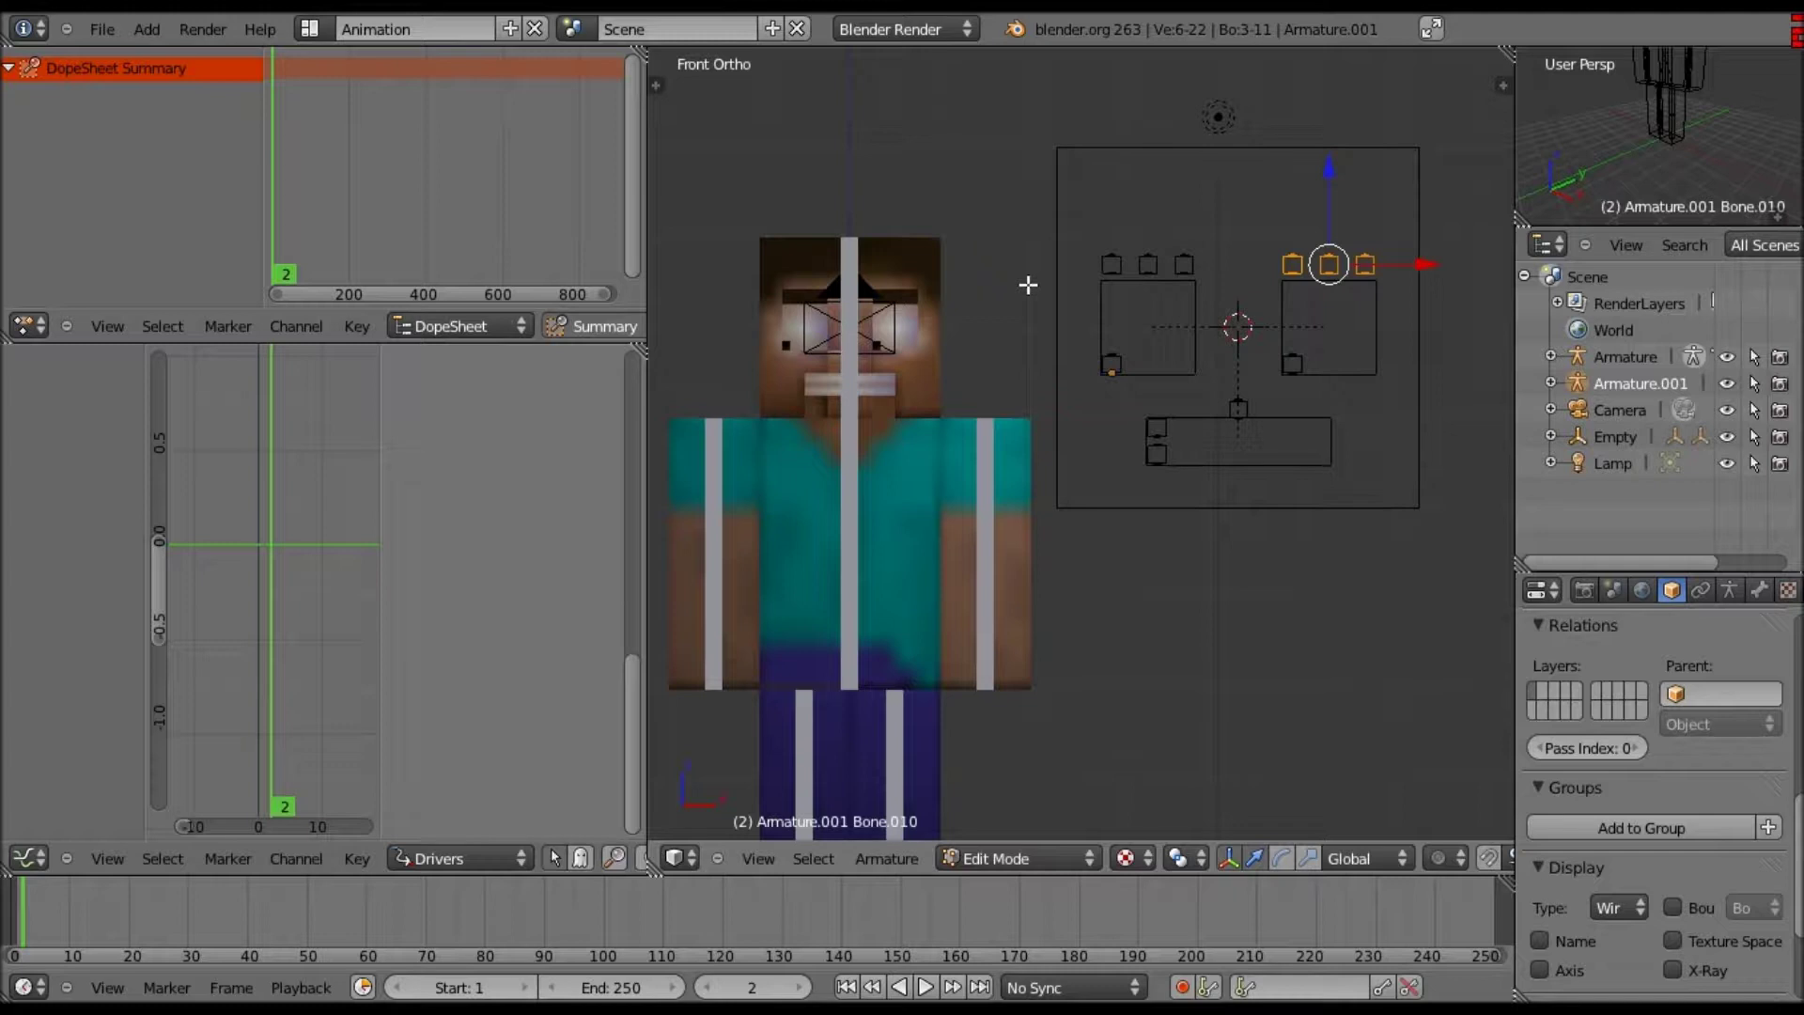
{"action": "scroll", "coordinate": [1019, 284], "scroll_direction": "down", "scroll_amount": 10, "text": "ctrl"}
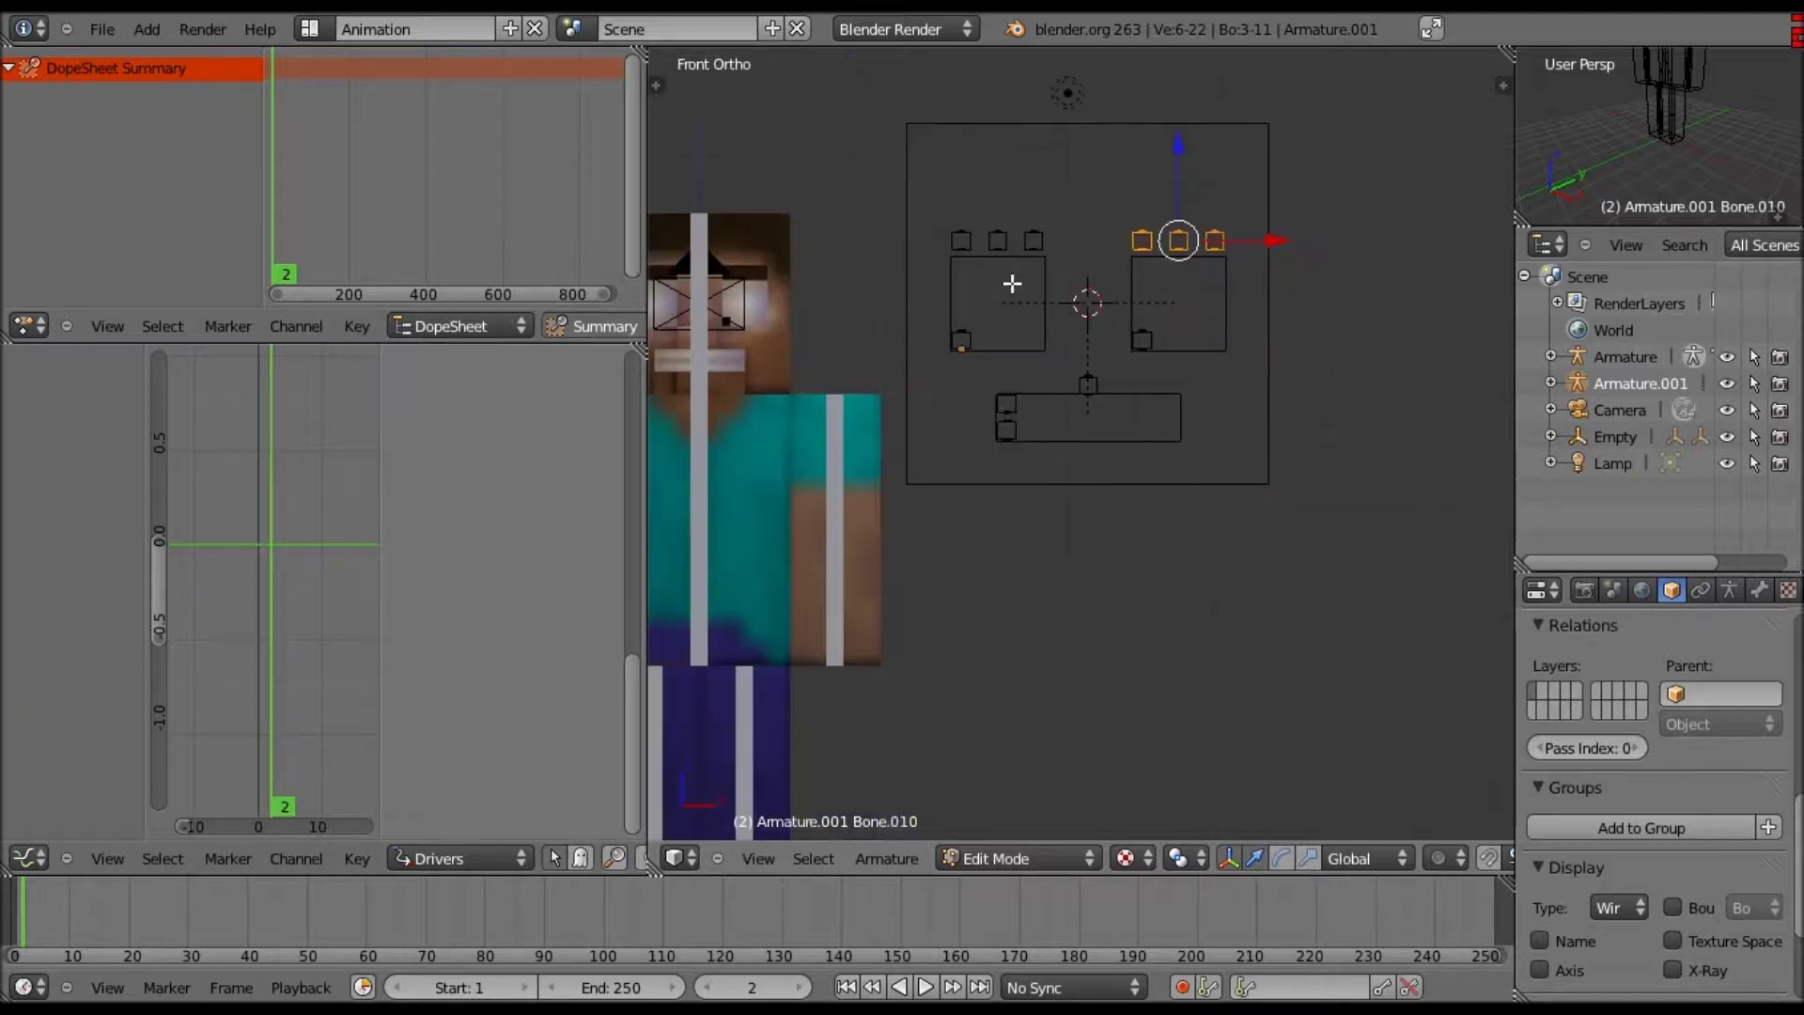
{"action": "scroll", "coordinate": [1121, 349], "scroll_direction": "up", "scroll_amount": 1}
{"action": "scroll", "coordinate": [1122, 348], "scroll_direction": "up", "scroll_amount": 4, "text": "ctrl"}
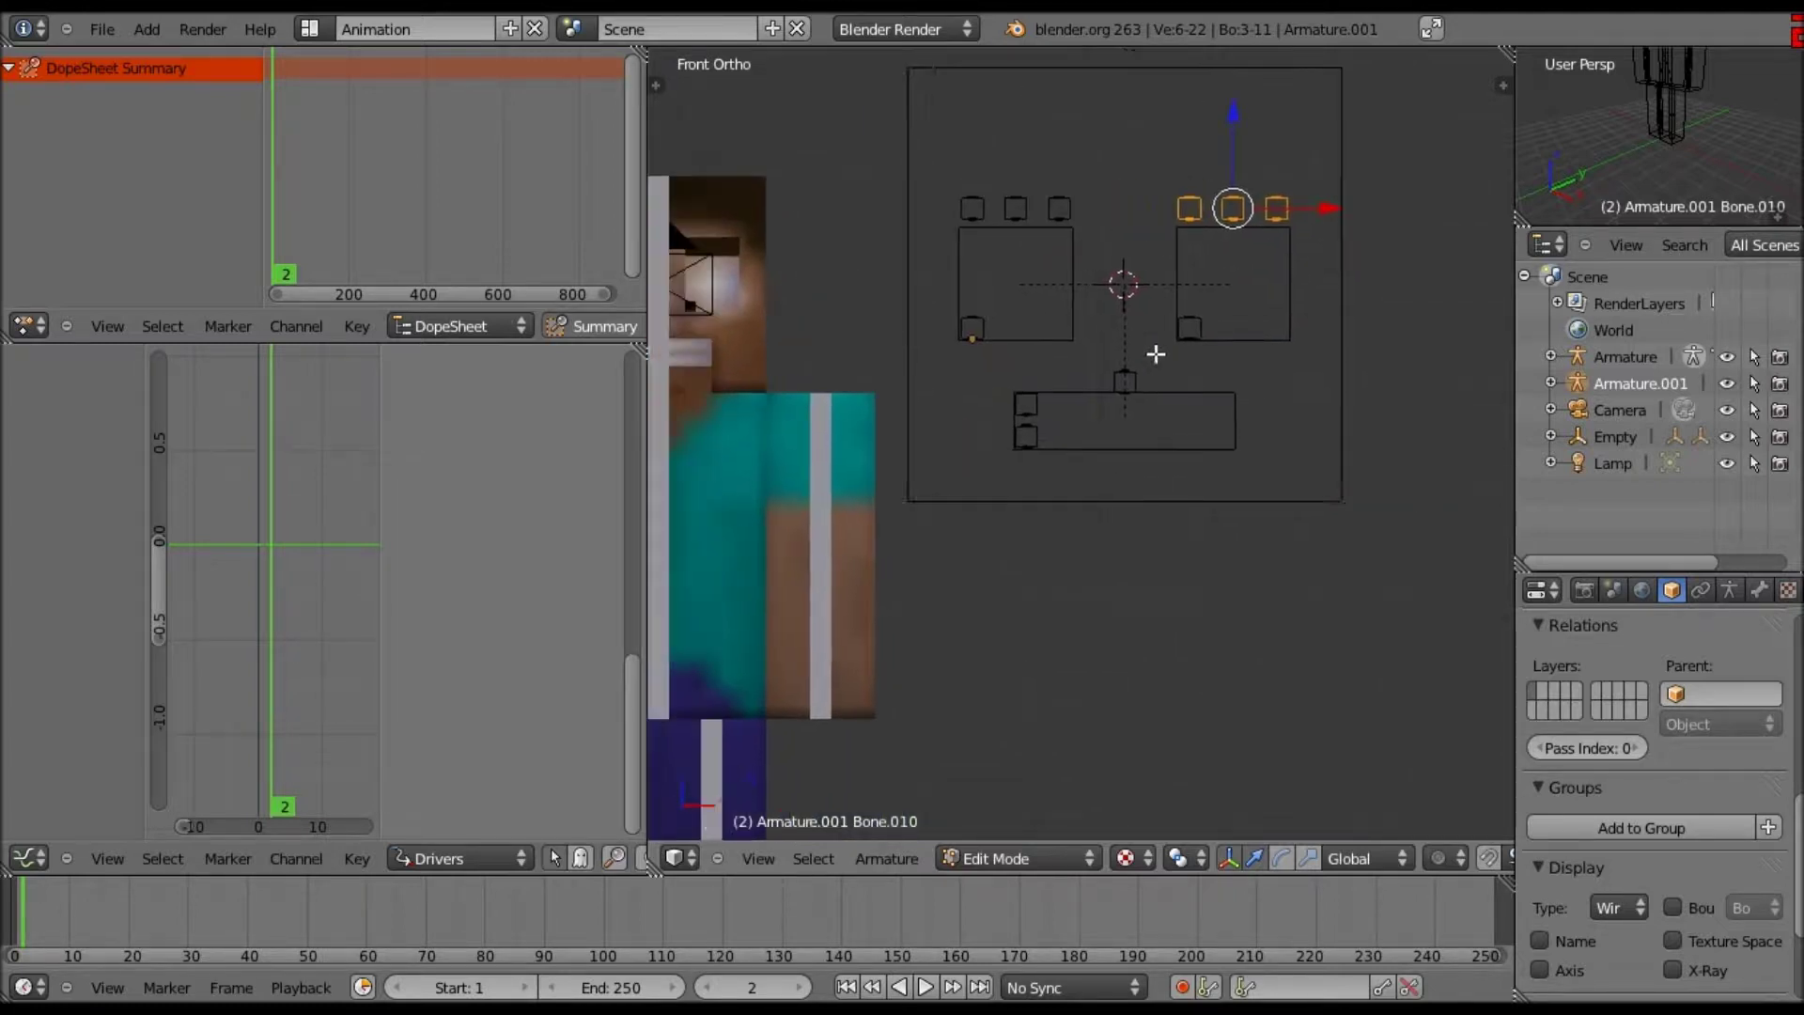
{"action": "scroll", "coordinate": [1131, 346], "scroll_direction": "up", "scroll_amount": 6, "text": "ctrl"}
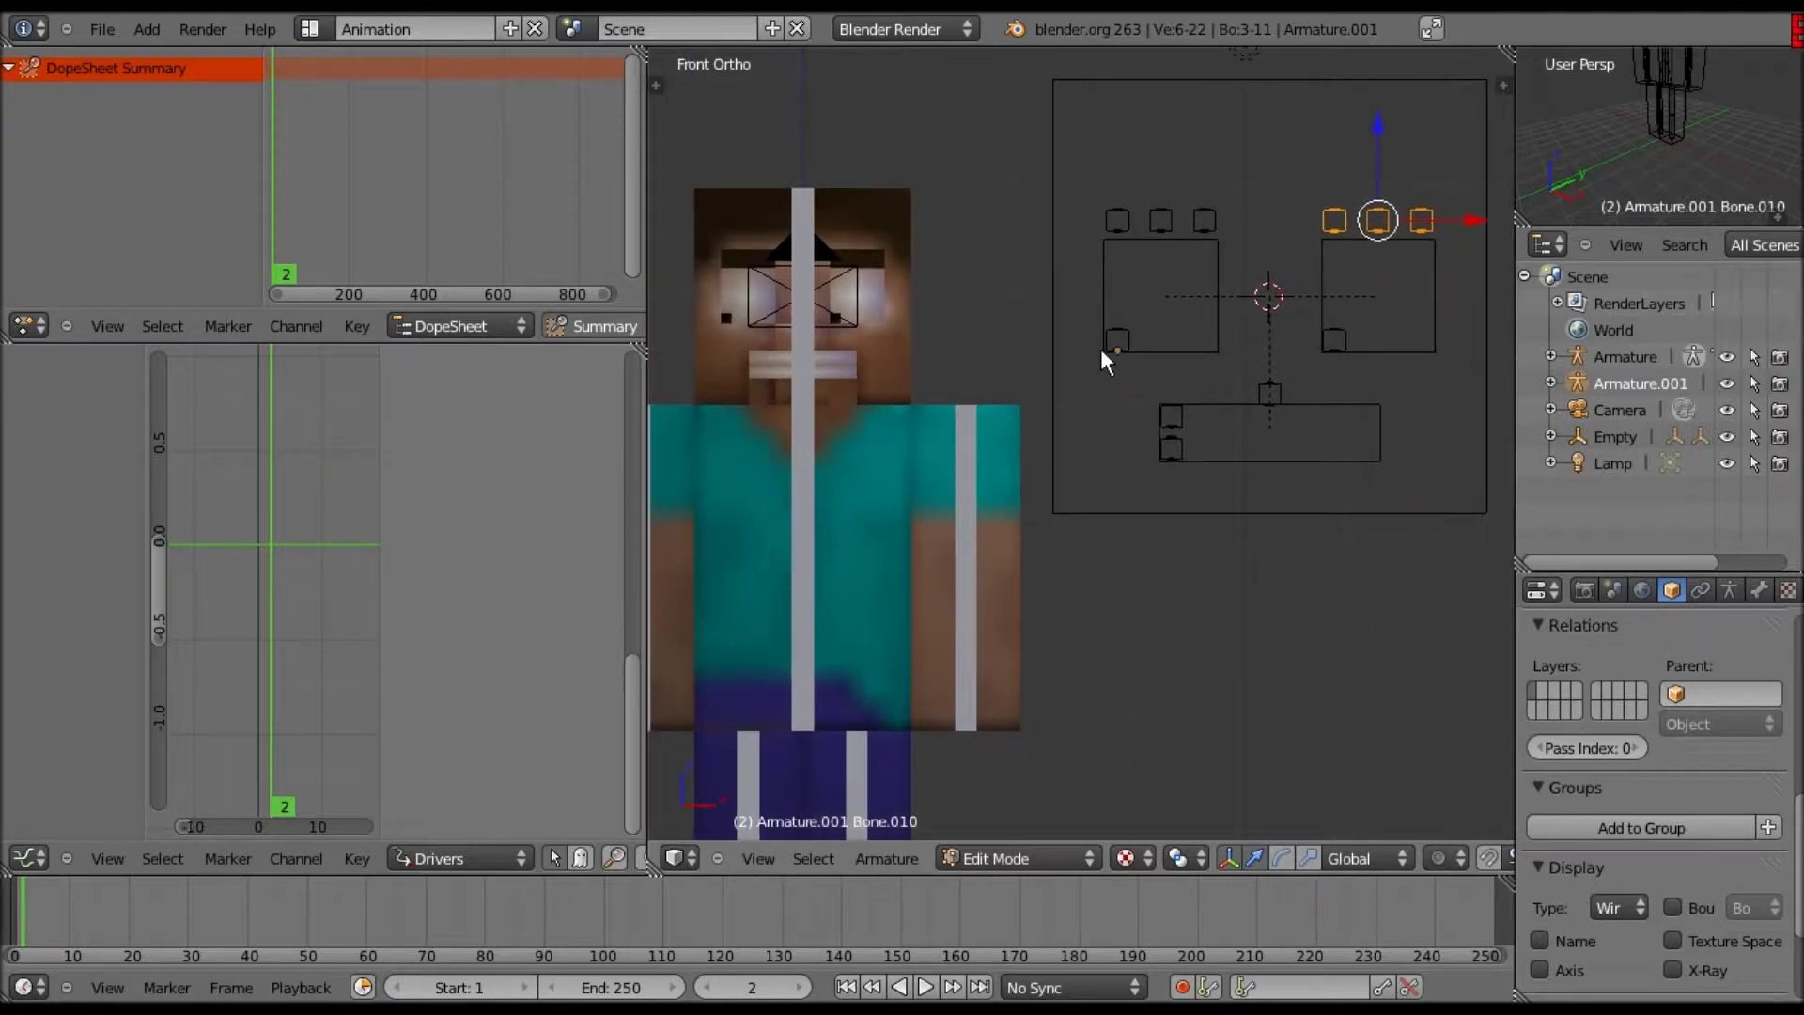
- Leave Edit Mode and rename the control bones' armature as Face_Control
{"action": "key", "text": "Tab"}
{"action": "scroll", "coordinate": [1101, 350], "scroll_direction": "down", "scroll_amount": 2}
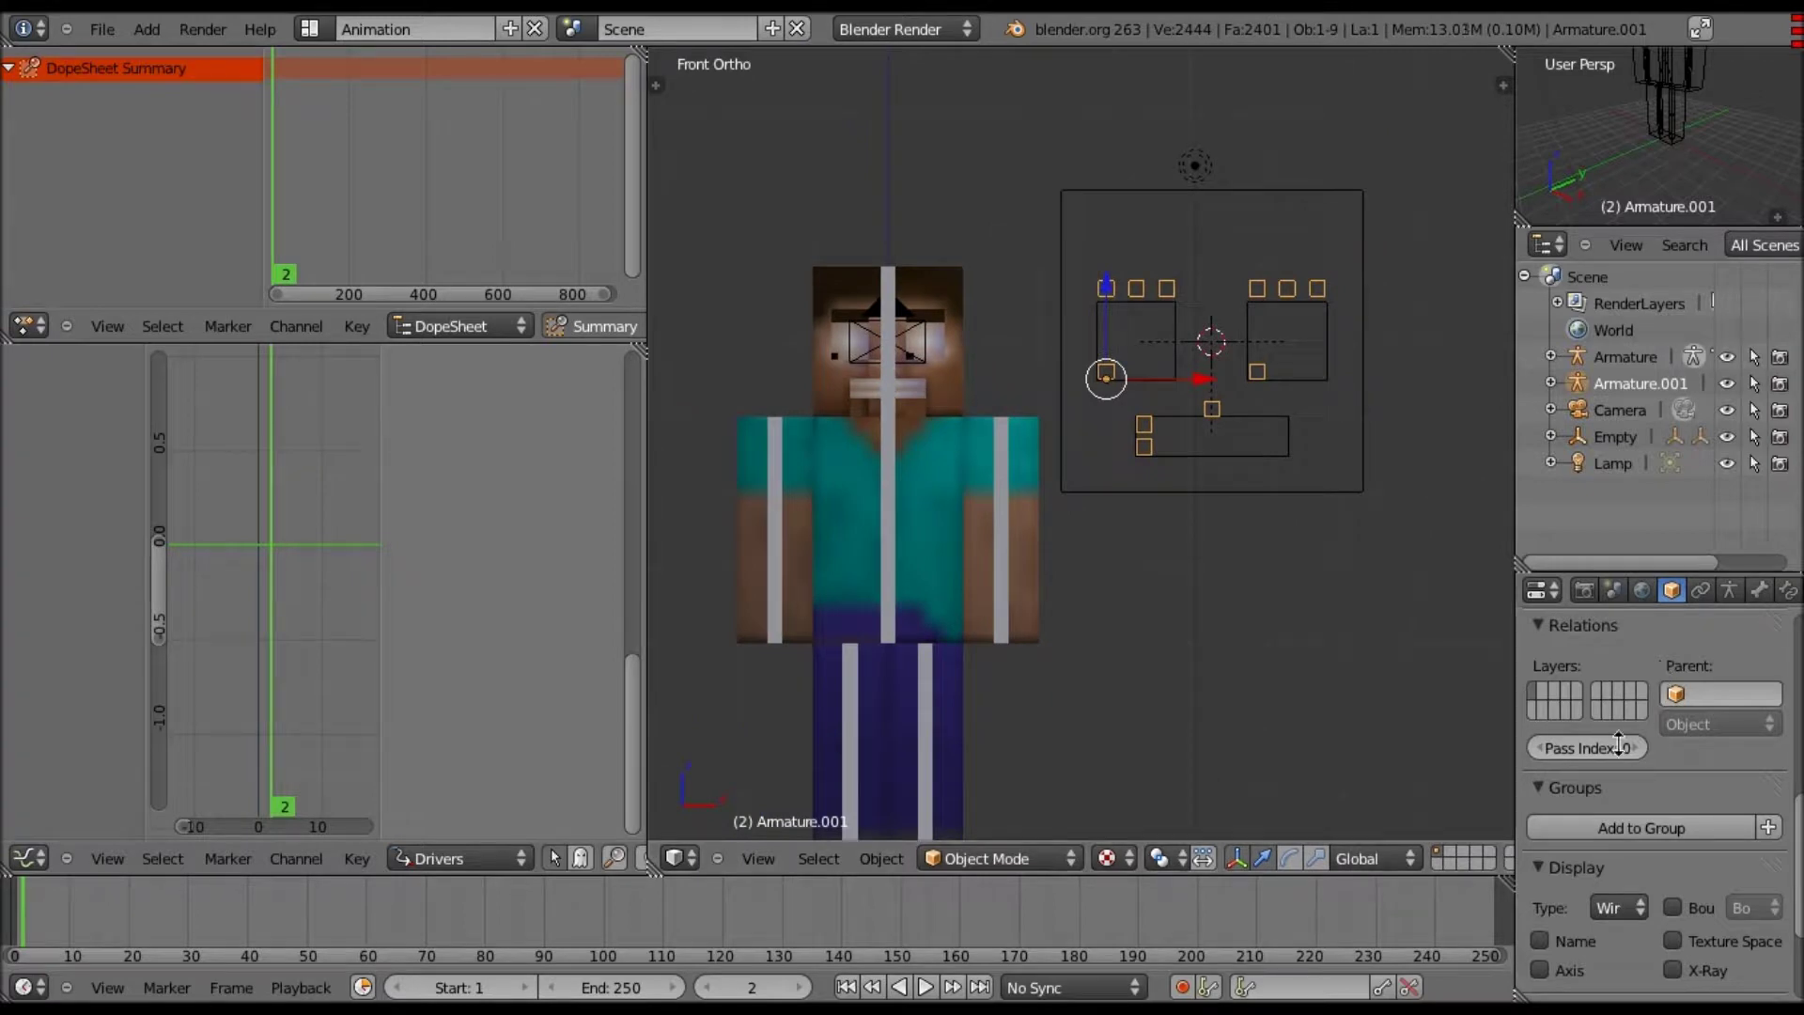
{"action": "scroll", "coordinate": [1620, 672], "scroll_direction": "up", "scroll_amount": 4}
{"action": "scroll", "coordinate": [1614, 678], "scroll_direction": "up", "scroll_amount": 8}
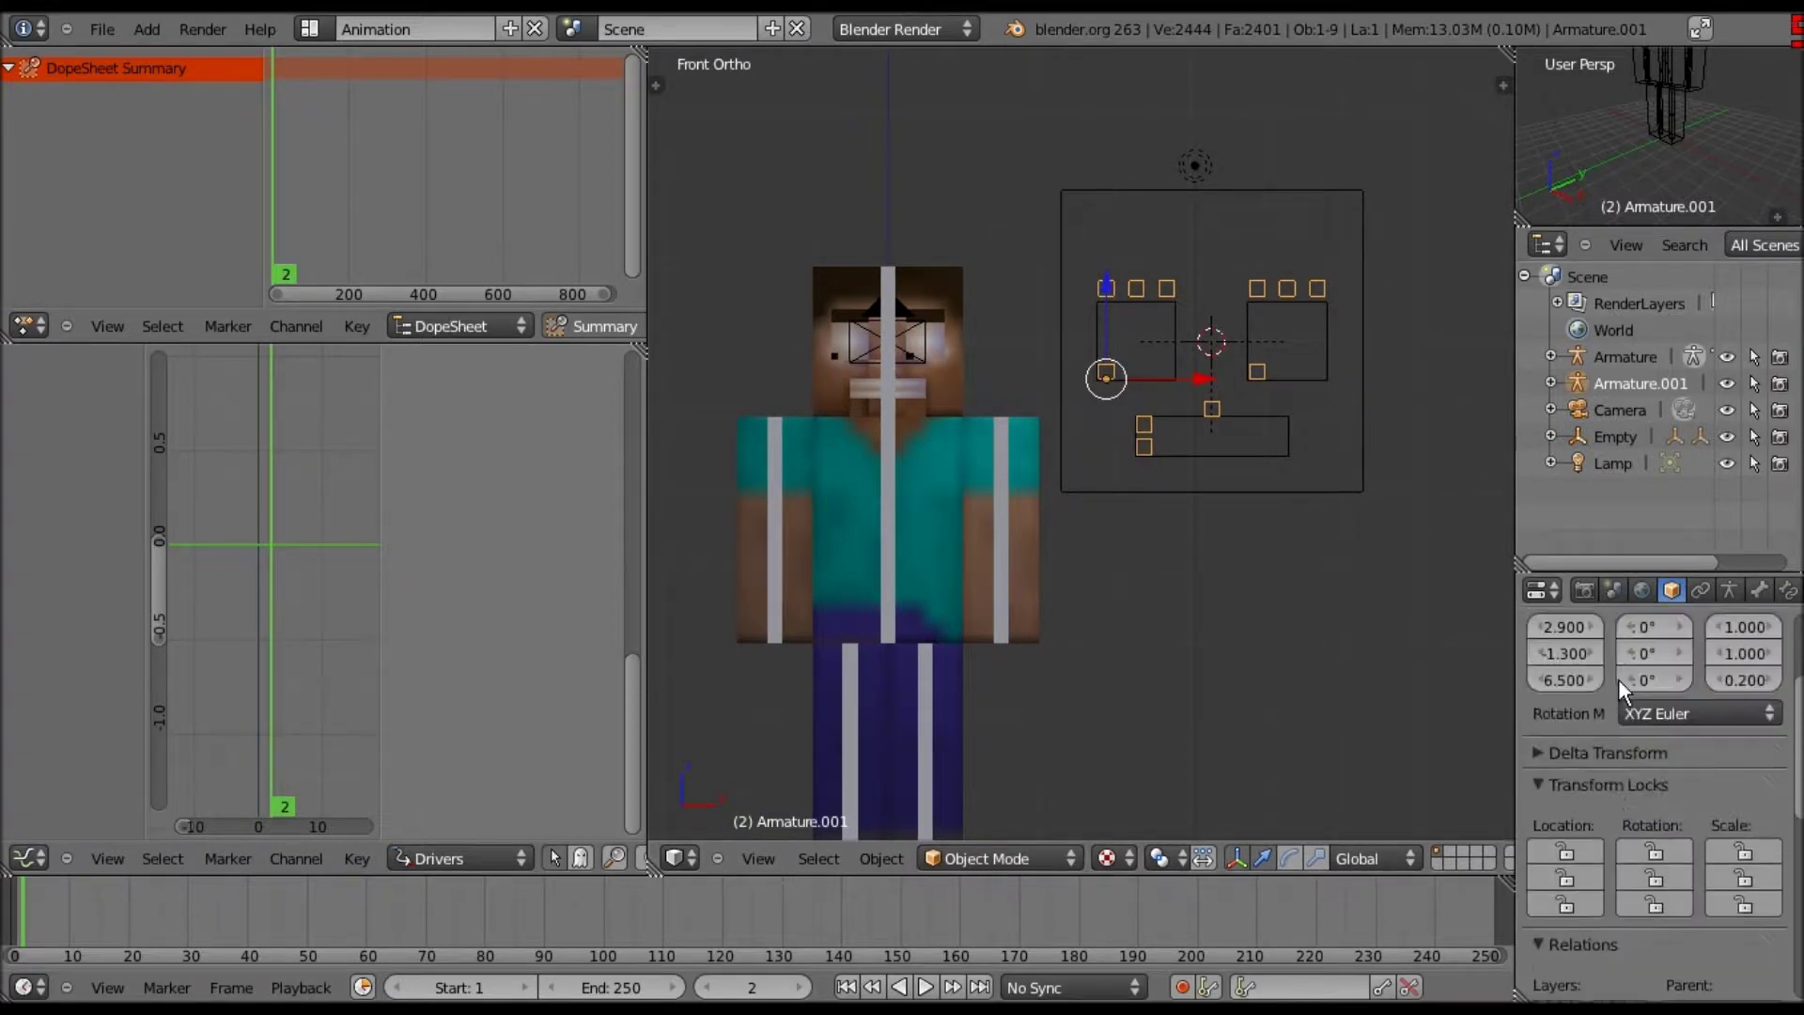
{"action": "left_click", "coordinate": [1620, 678]}
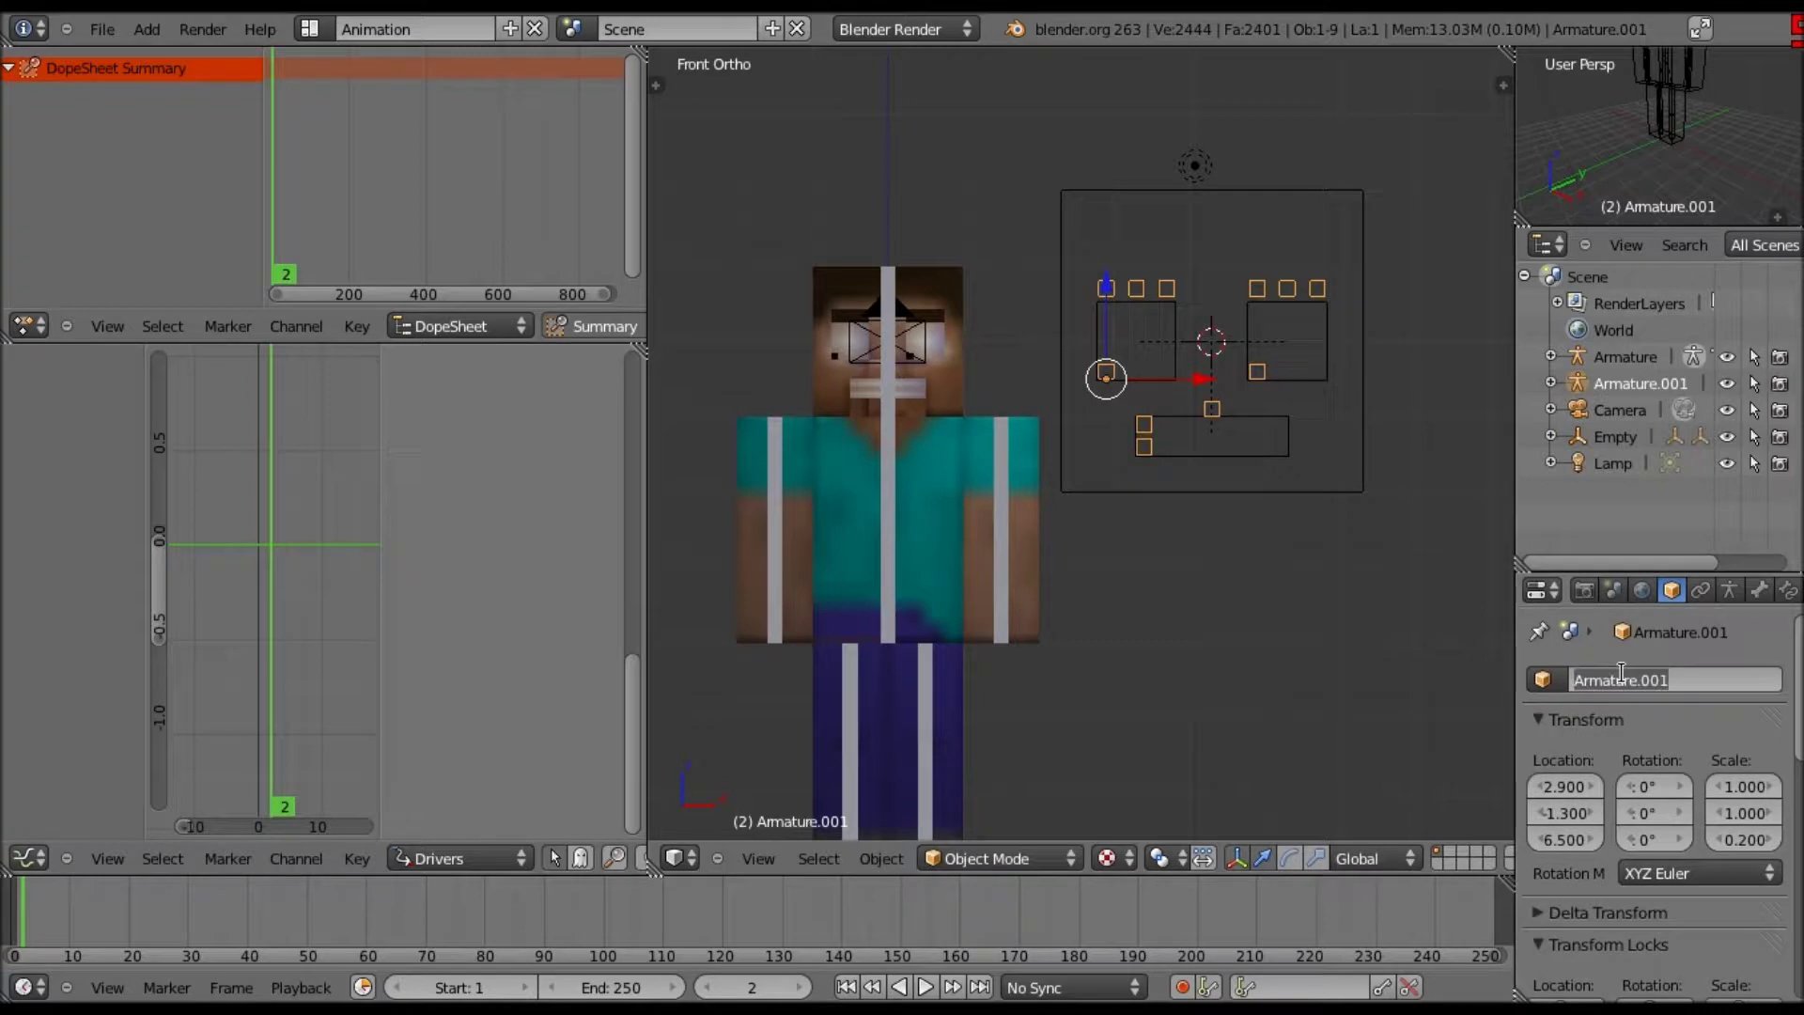
{"action": "type", "text": "Face_Control"}
{"action": "key", "text": "Return"}
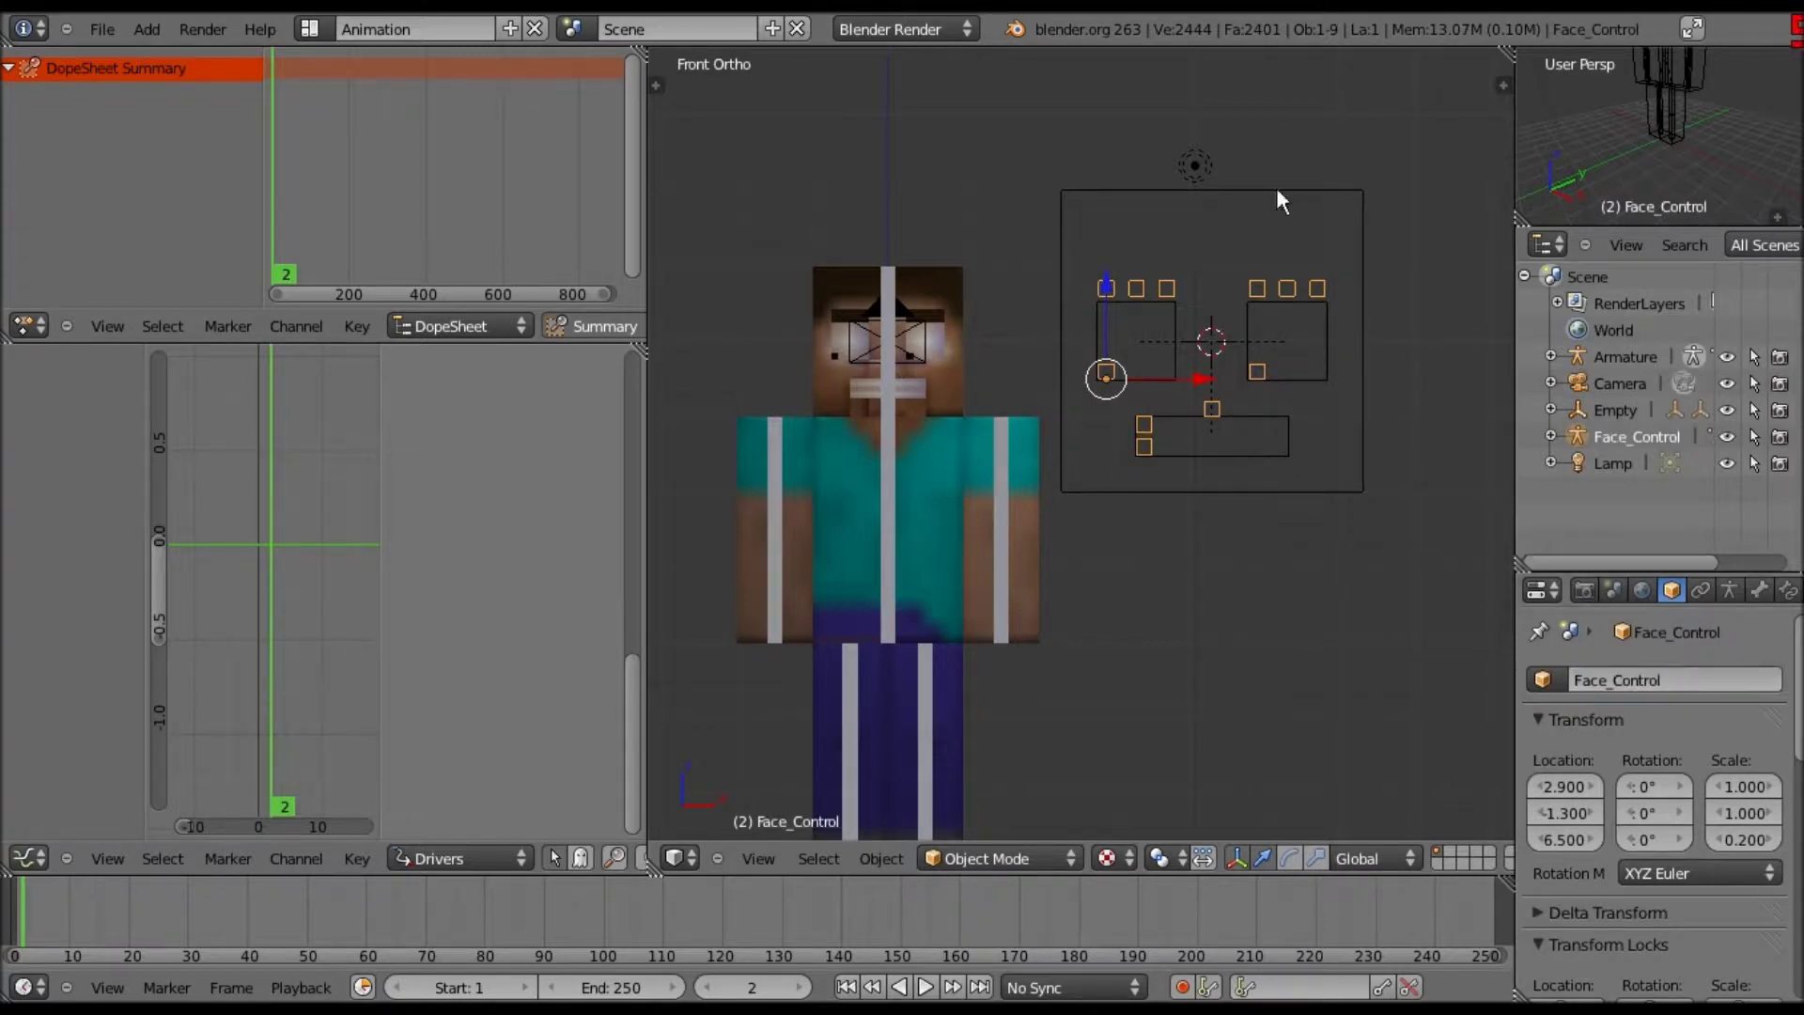
- Rename the large outer square empty of the panel as Face_Outline
{"action": "right_click", "coordinate": [1276, 194]}
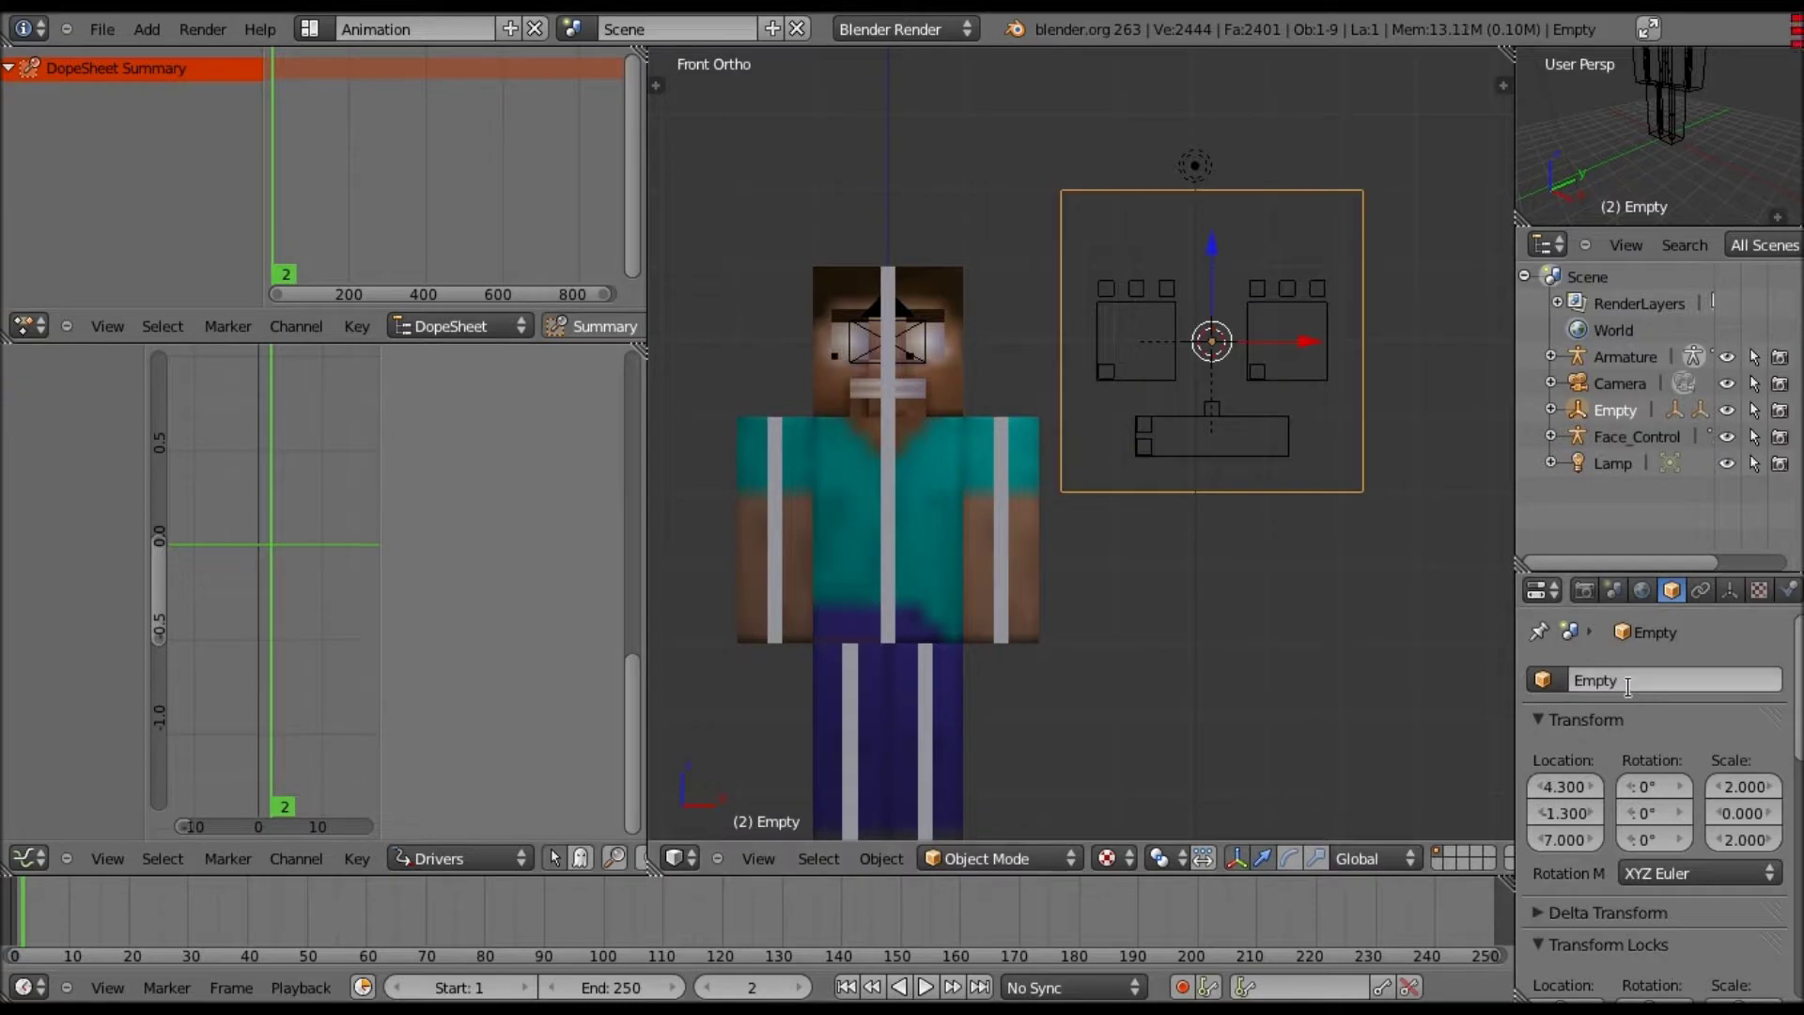
{"action": "left_click", "coordinate": [1629, 685]}
{"action": "type", "text": "Face_Or"}
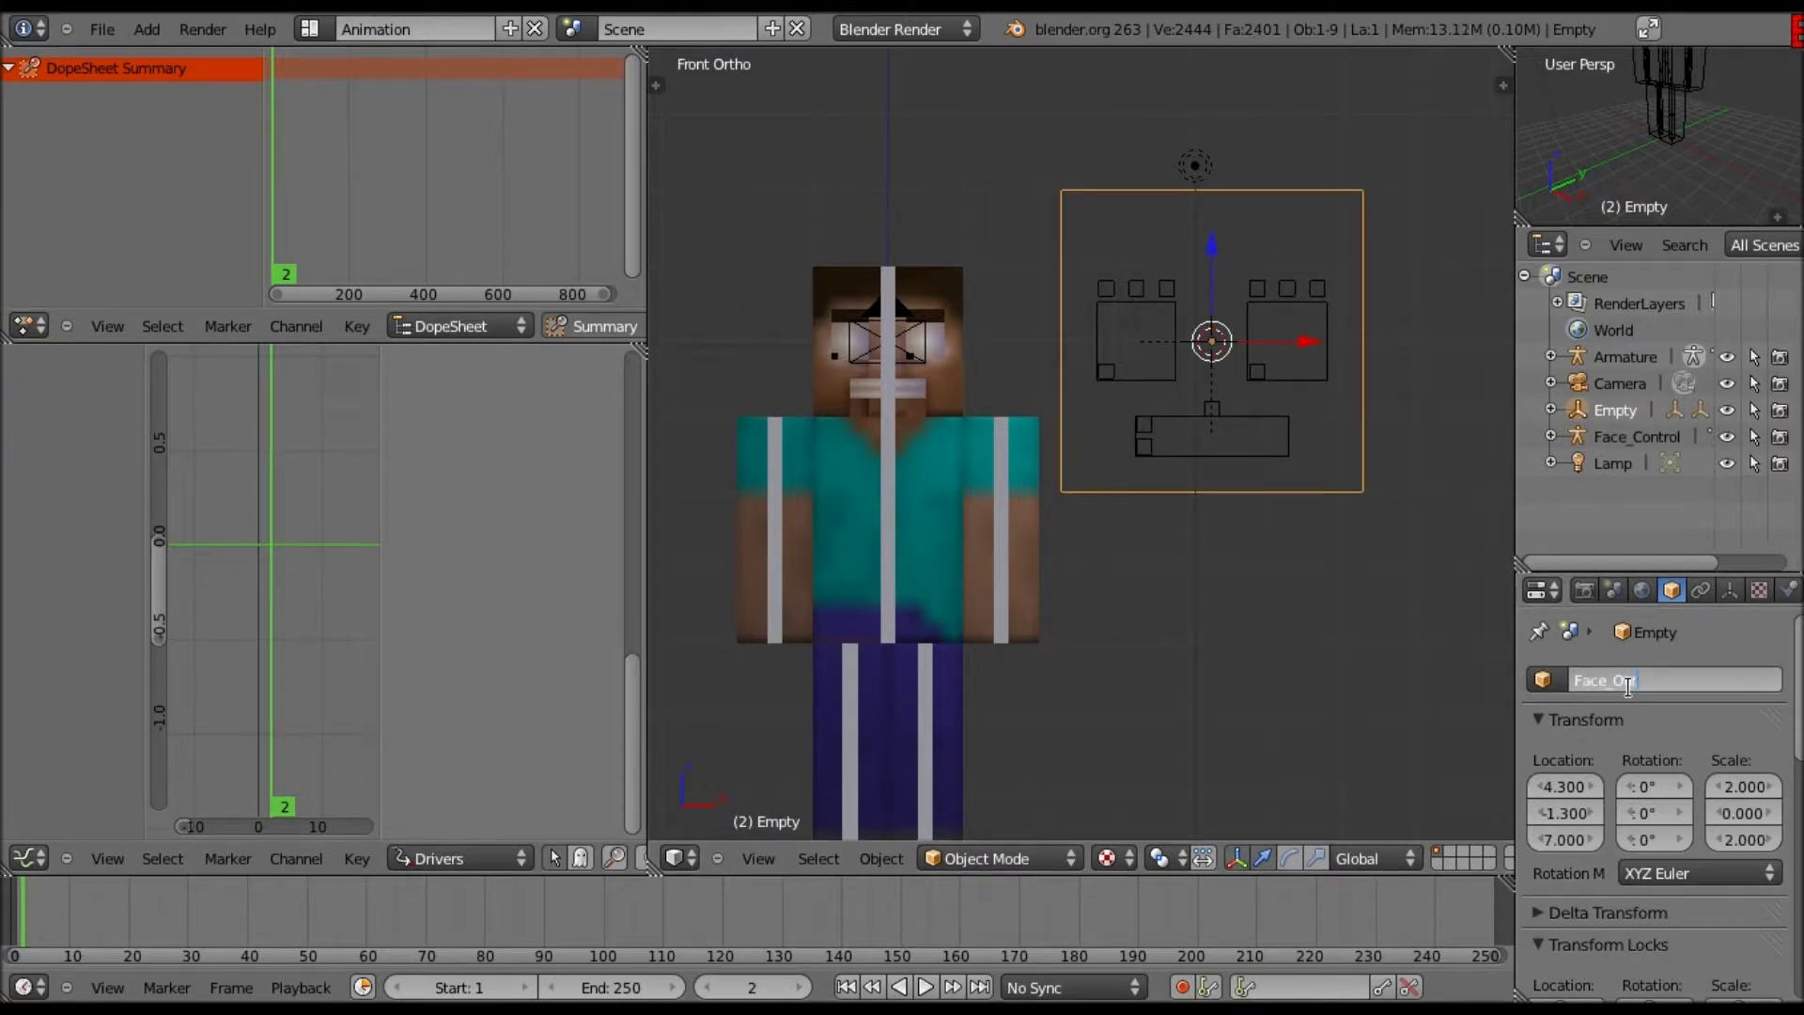
{"action": "type", "text": "utline"}
{"action": "key", "text": "Return"}
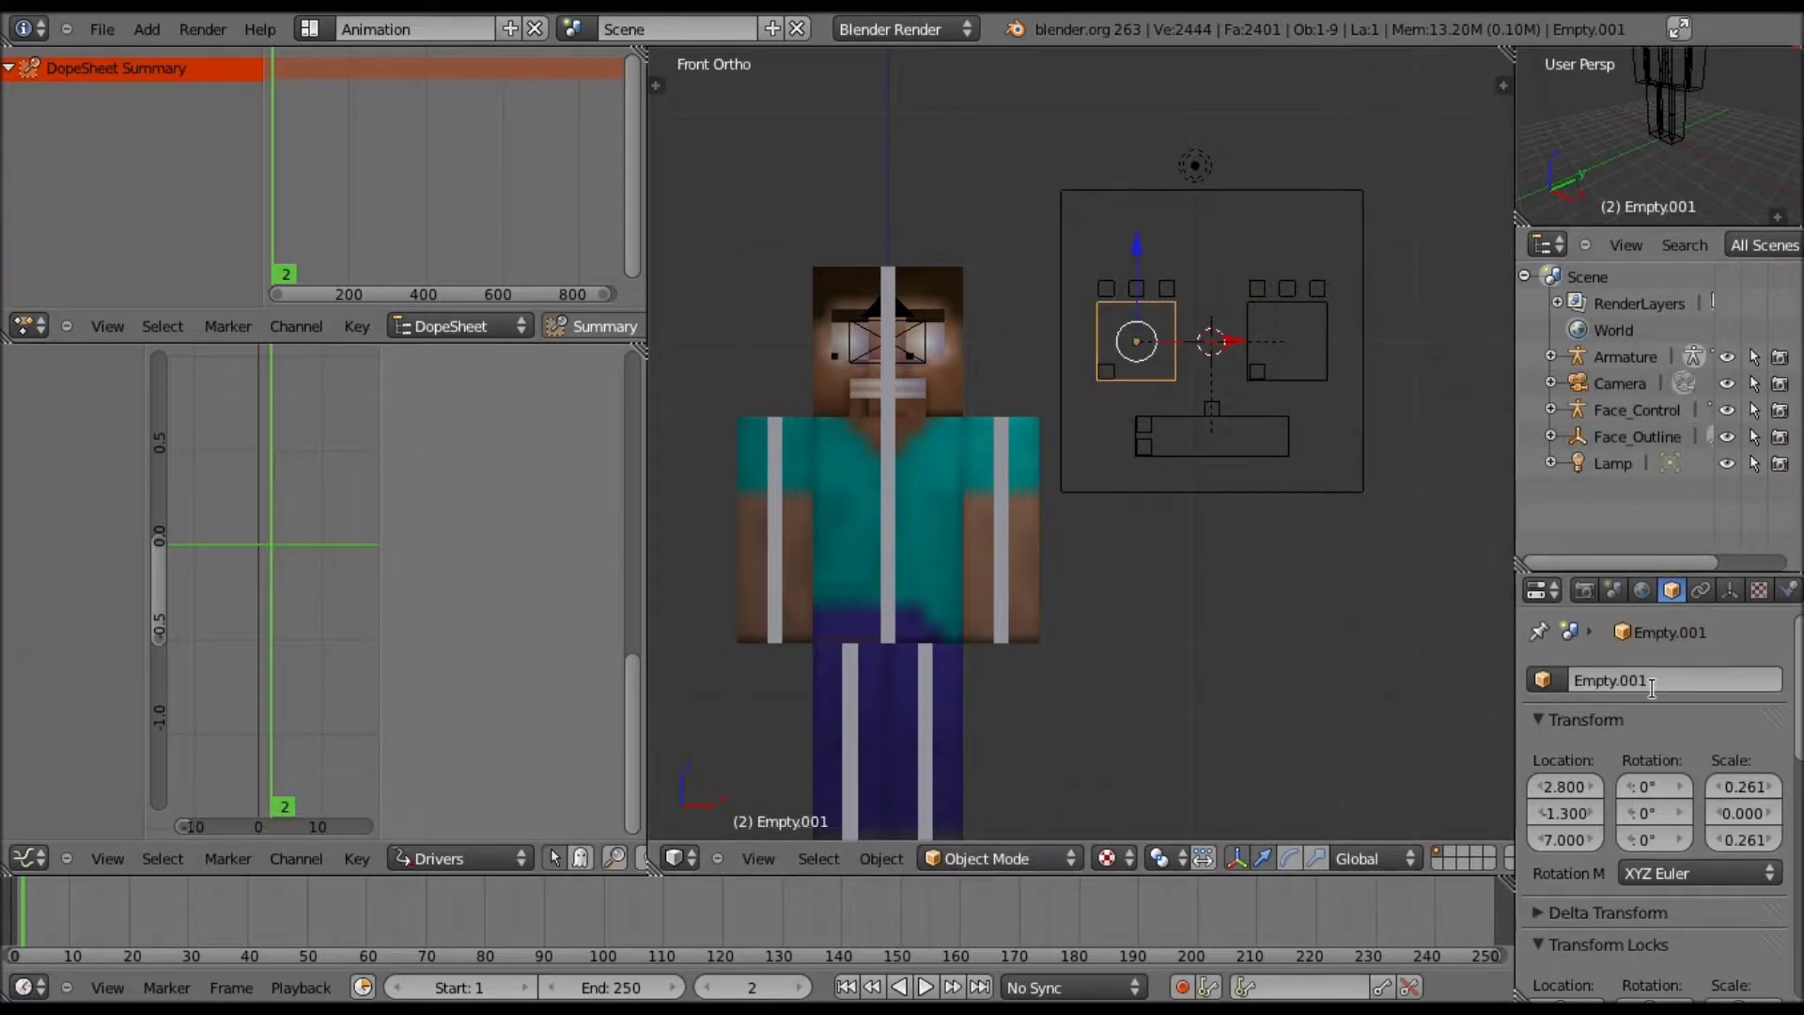
- Rename the eye square nearer the character as Face_RightEye and the farther one as Face_LeftEye
{"action": "left_click", "coordinate": [1652, 680]}
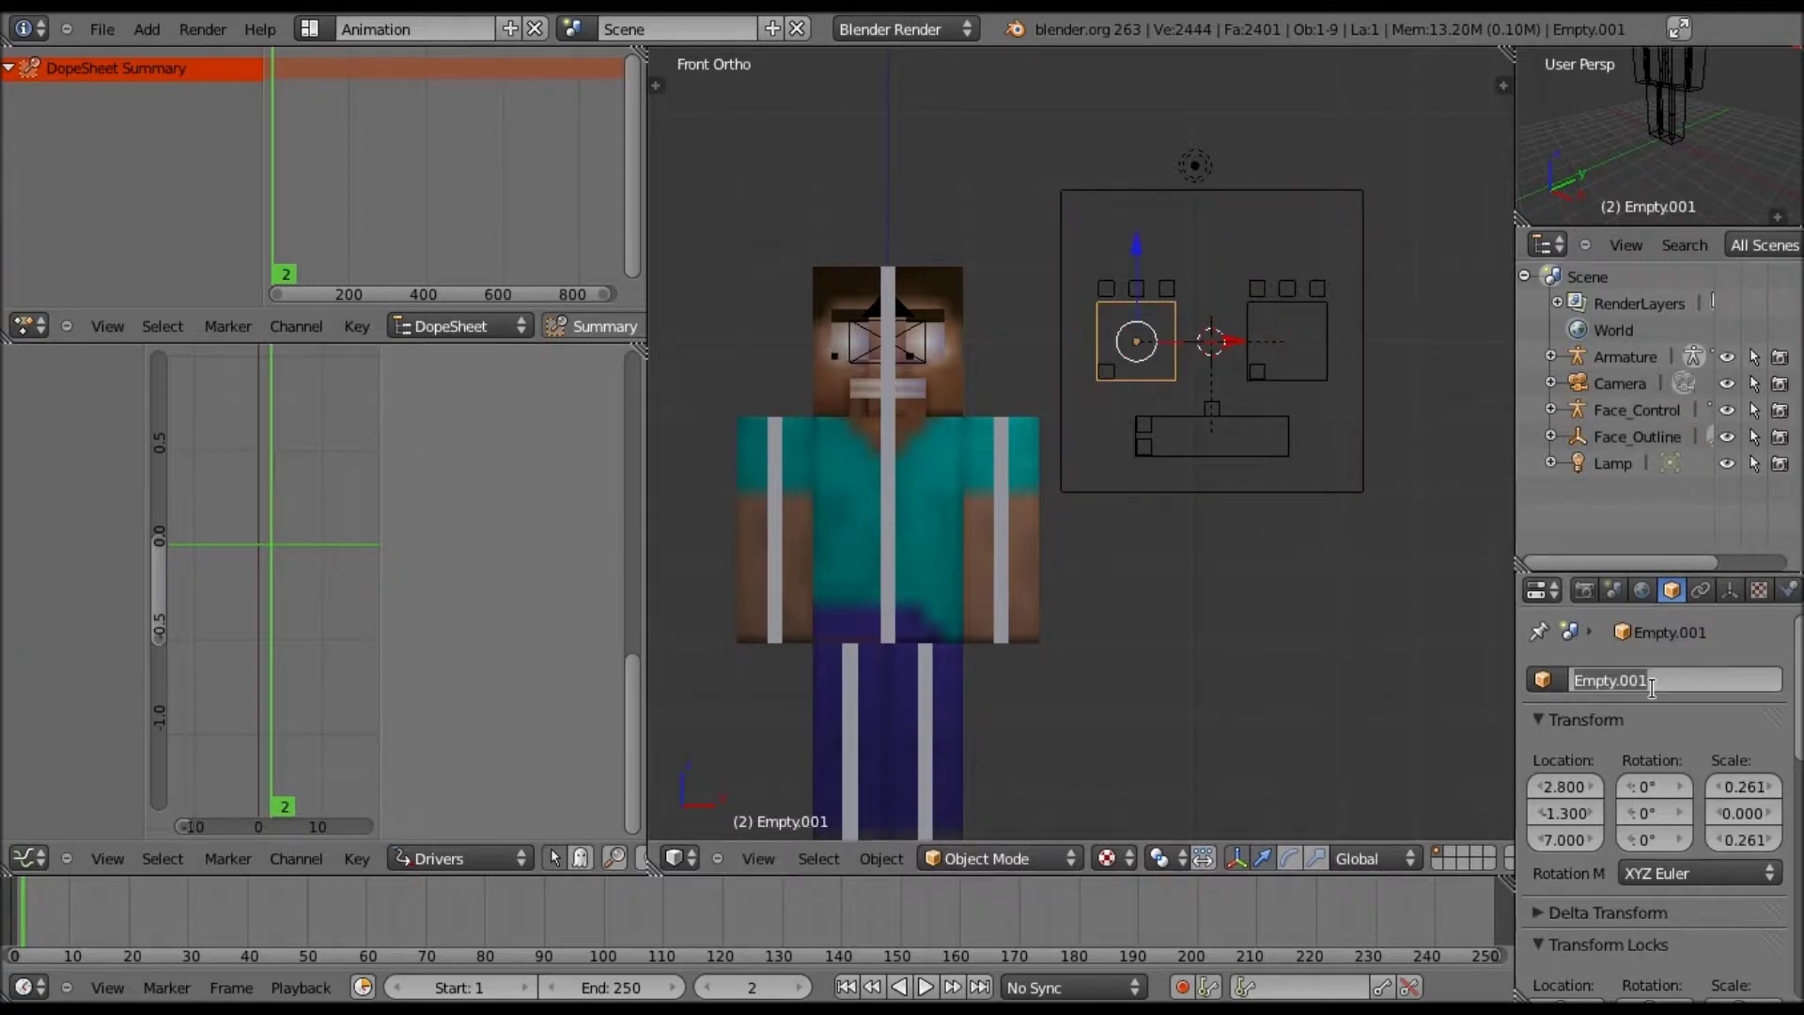
{"action": "type", "text": "Face_RightEye"}
{"action": "key", "text": "Return"}
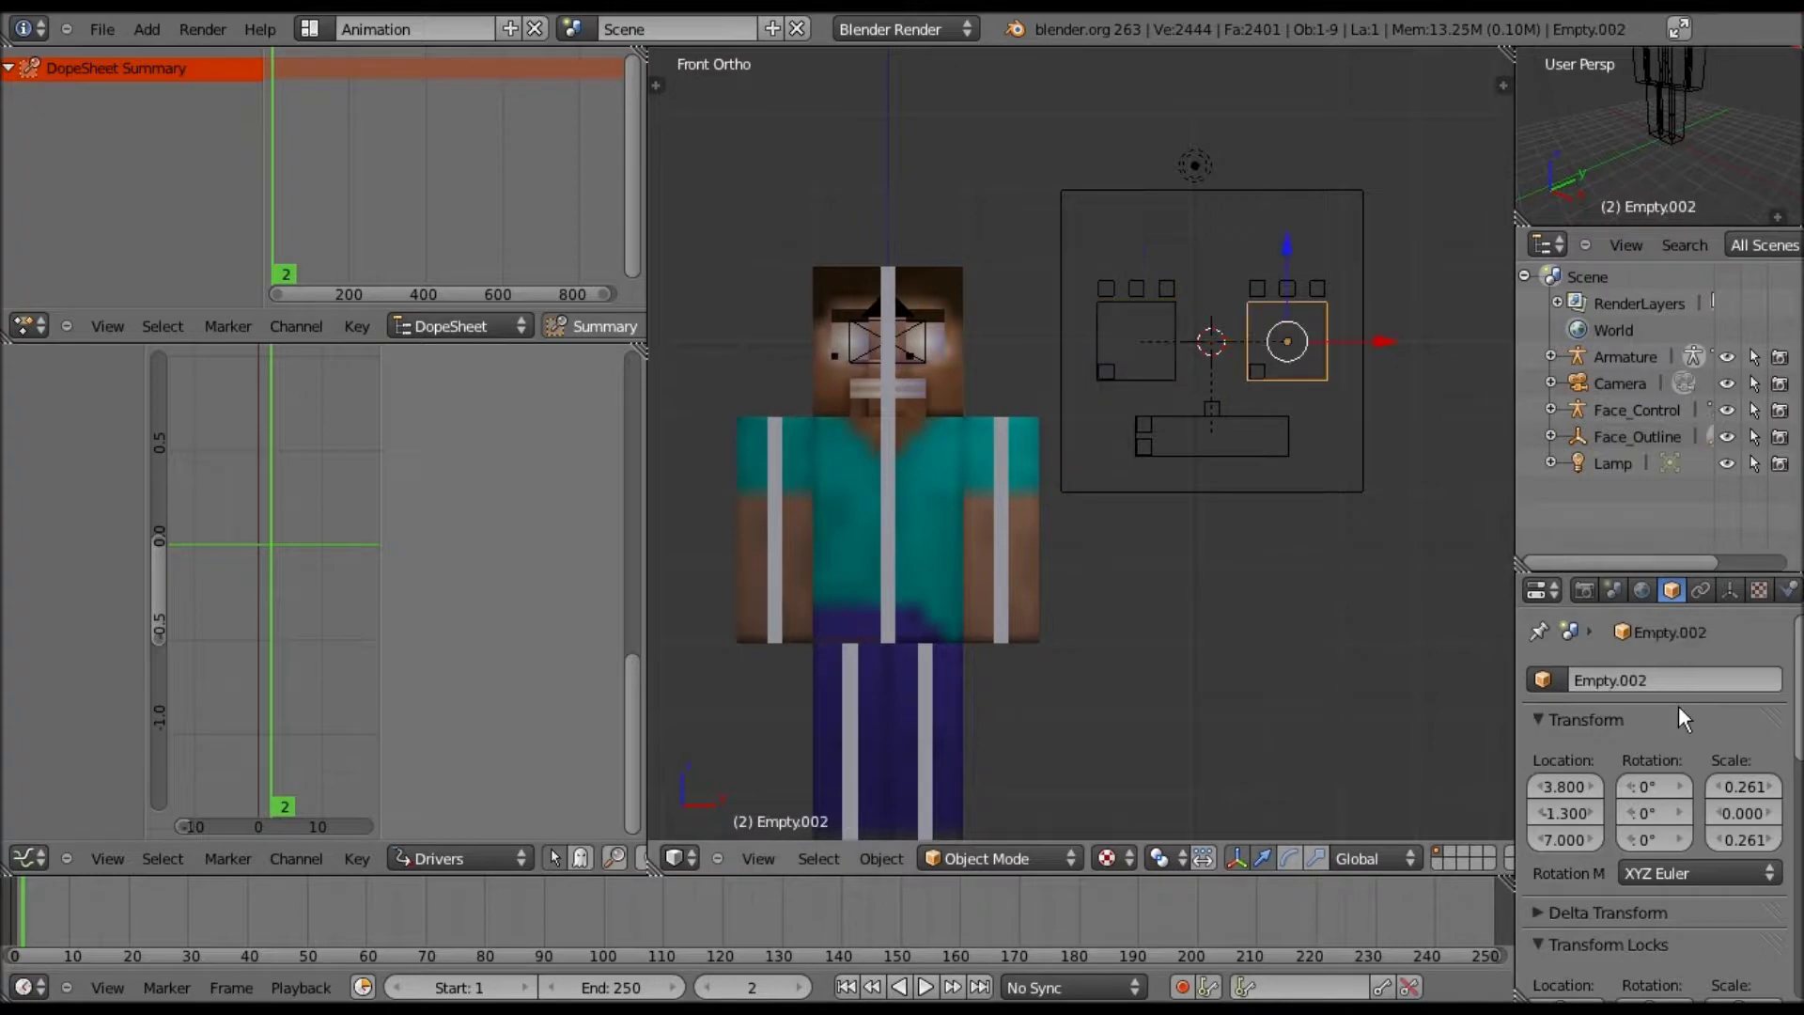
{"action": "left_click", "coordinate": [1654, 673]}
{"action": "type", "text": "Face_LeftE"}
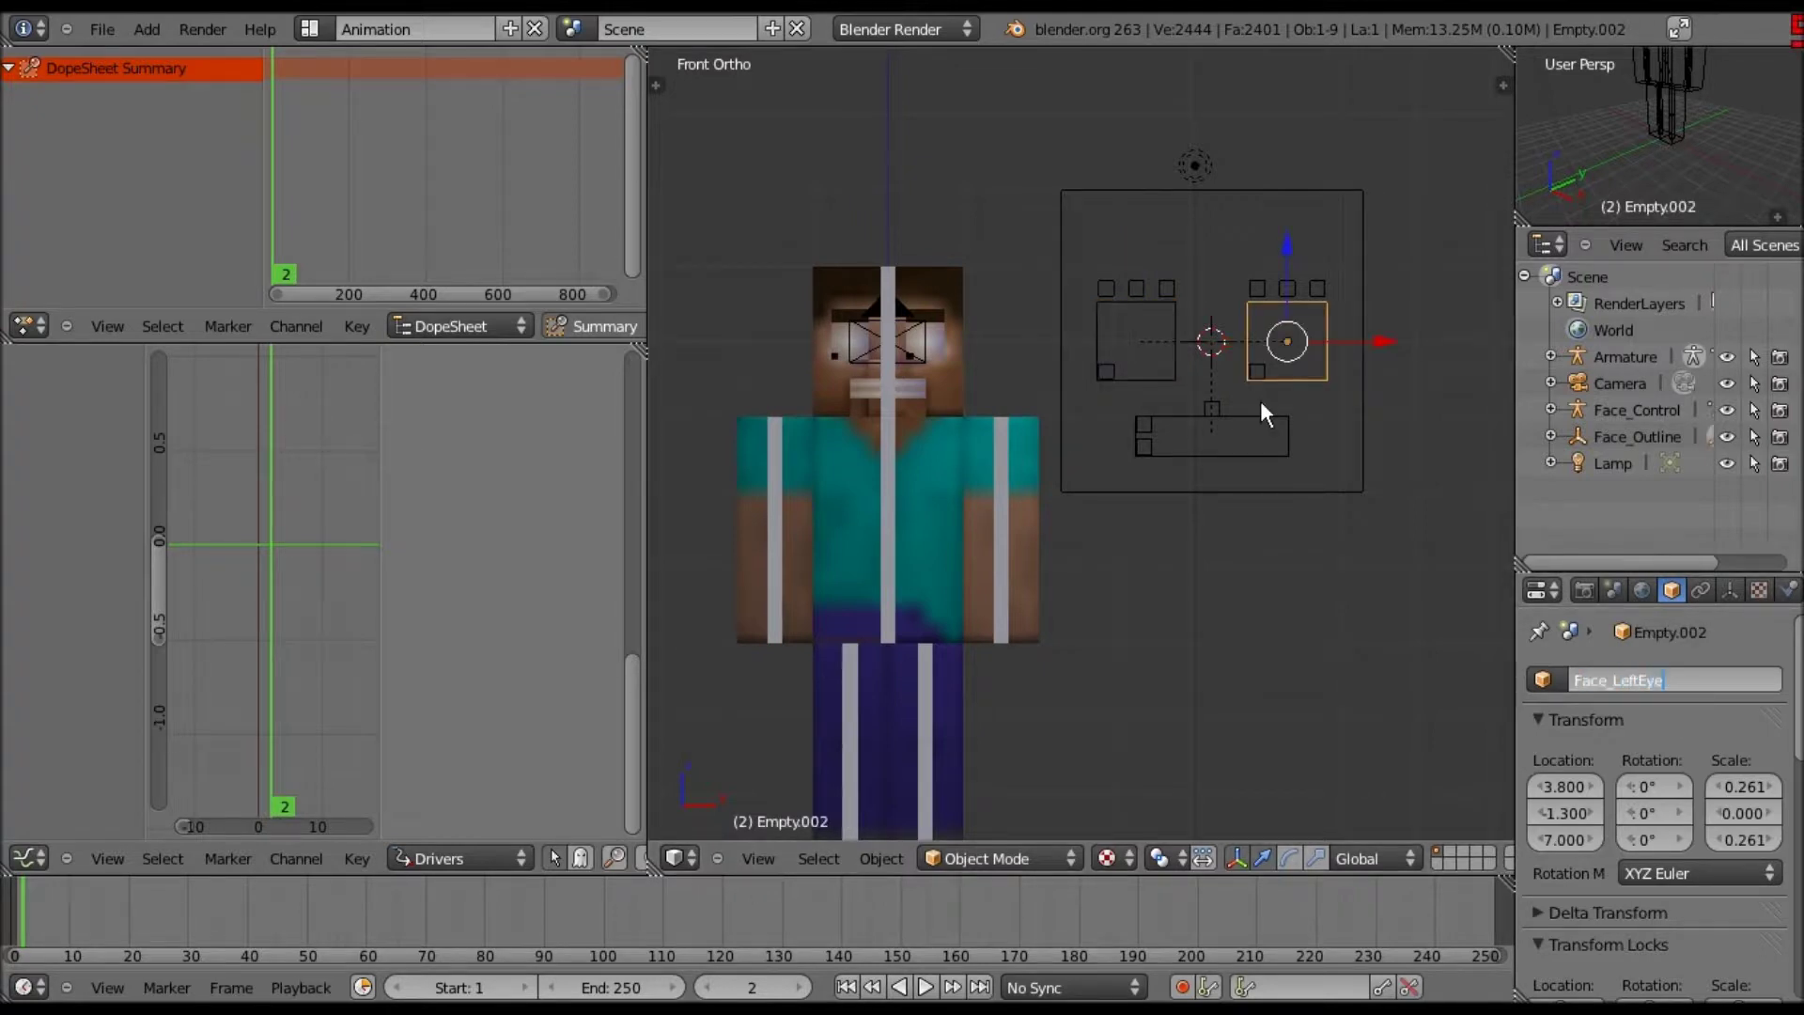
{"action": "type", "text": "ye"}
{"action": "key", "text": "Return"}
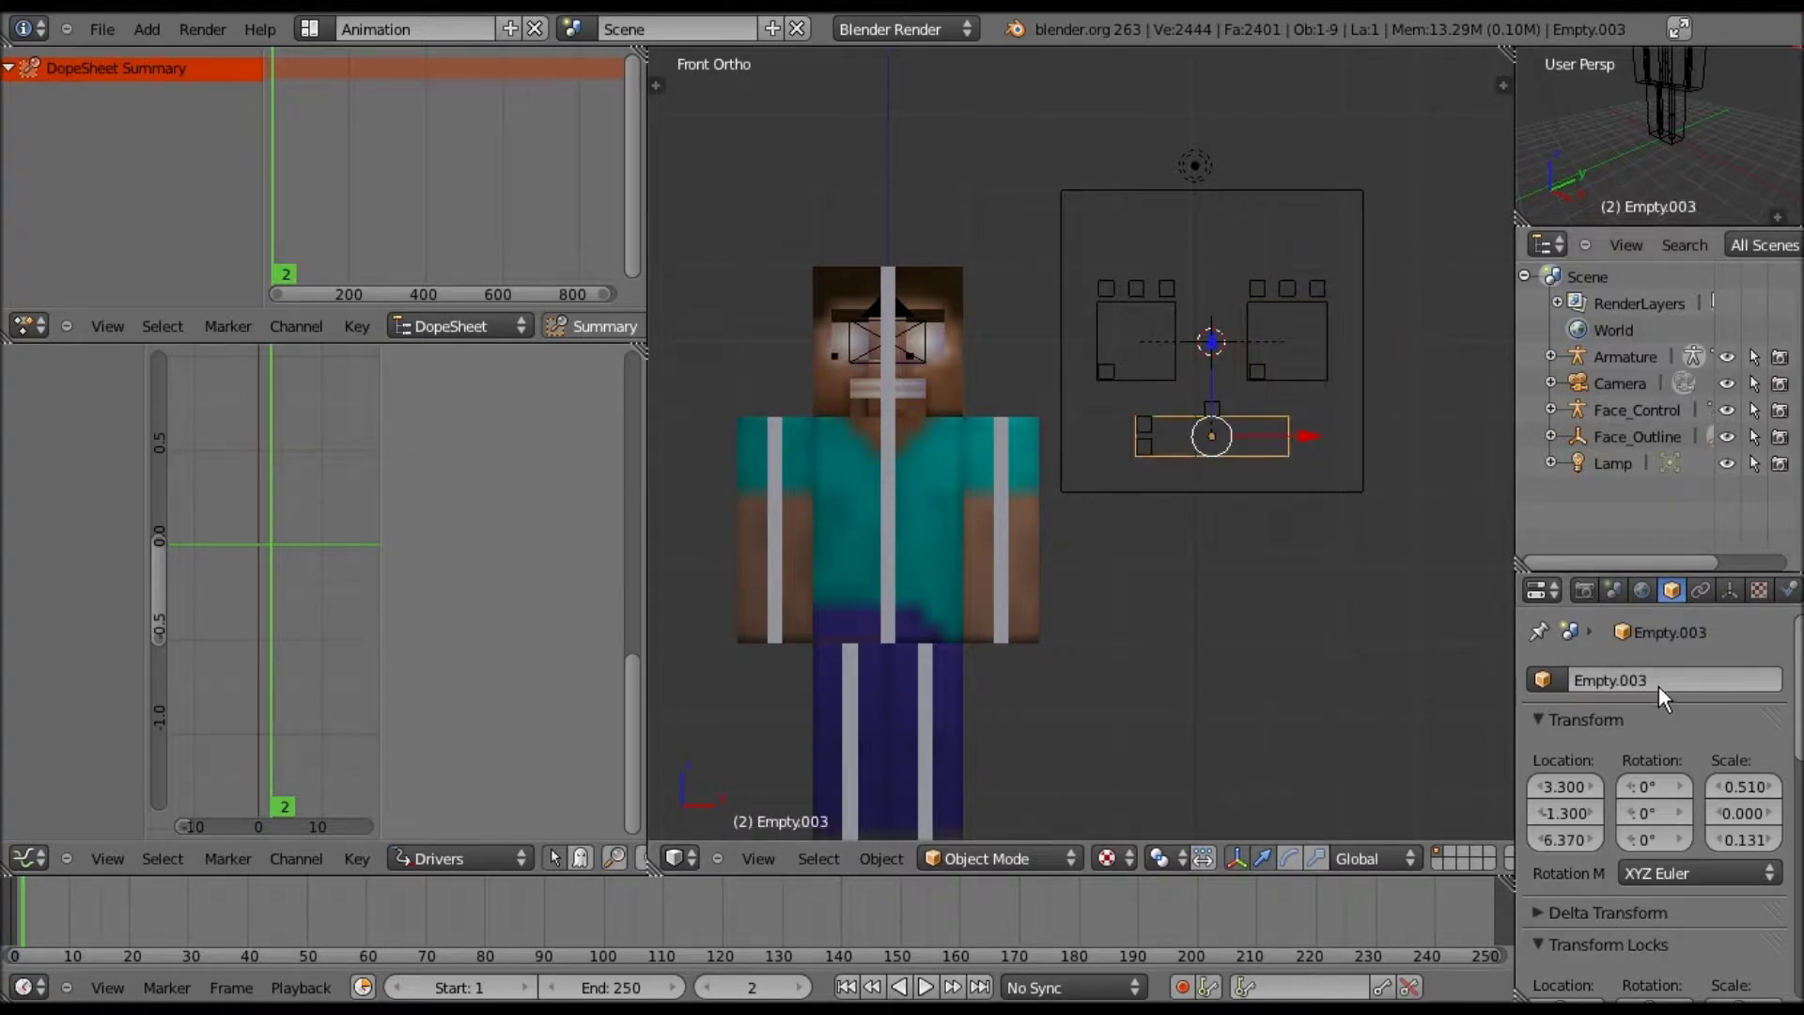
- Rename the mouth rectangle empty as Face_Mouth
{"action": "left_click", "coordinate": [1656, 684]}
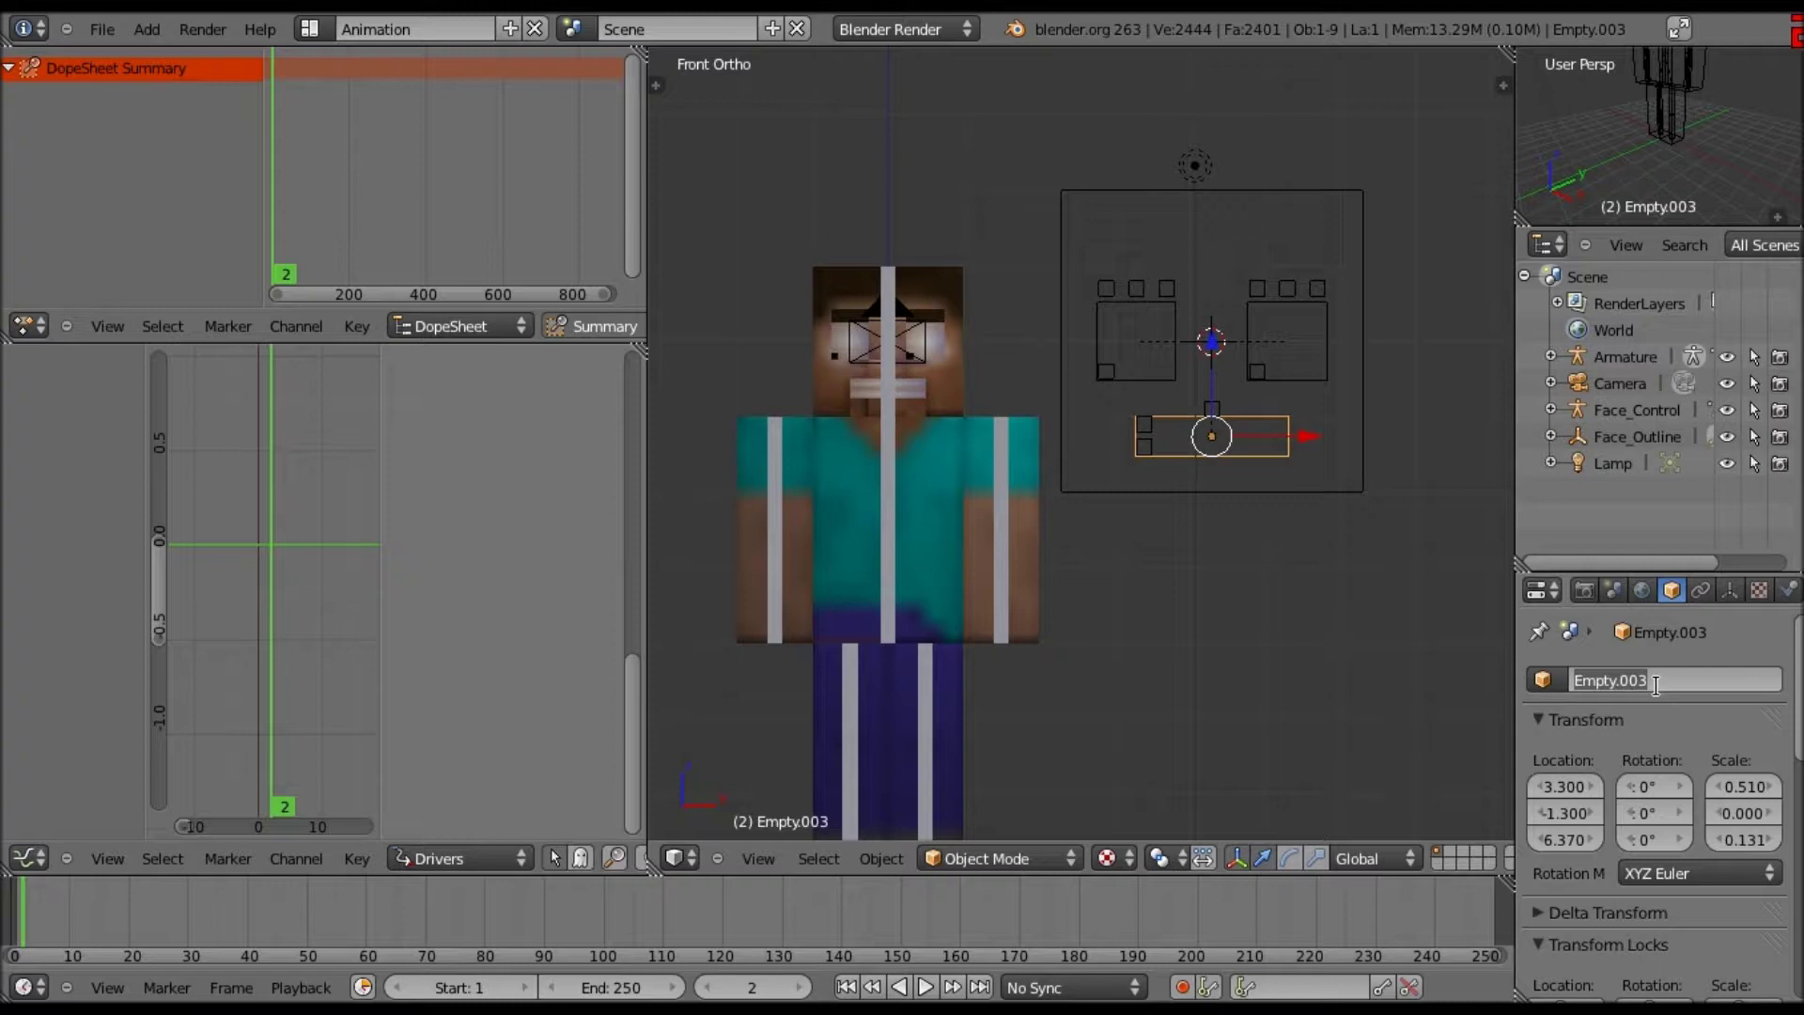
{"action": "type", "text": "Face_Mouth"}
{"action": "key", "text": "Return"}
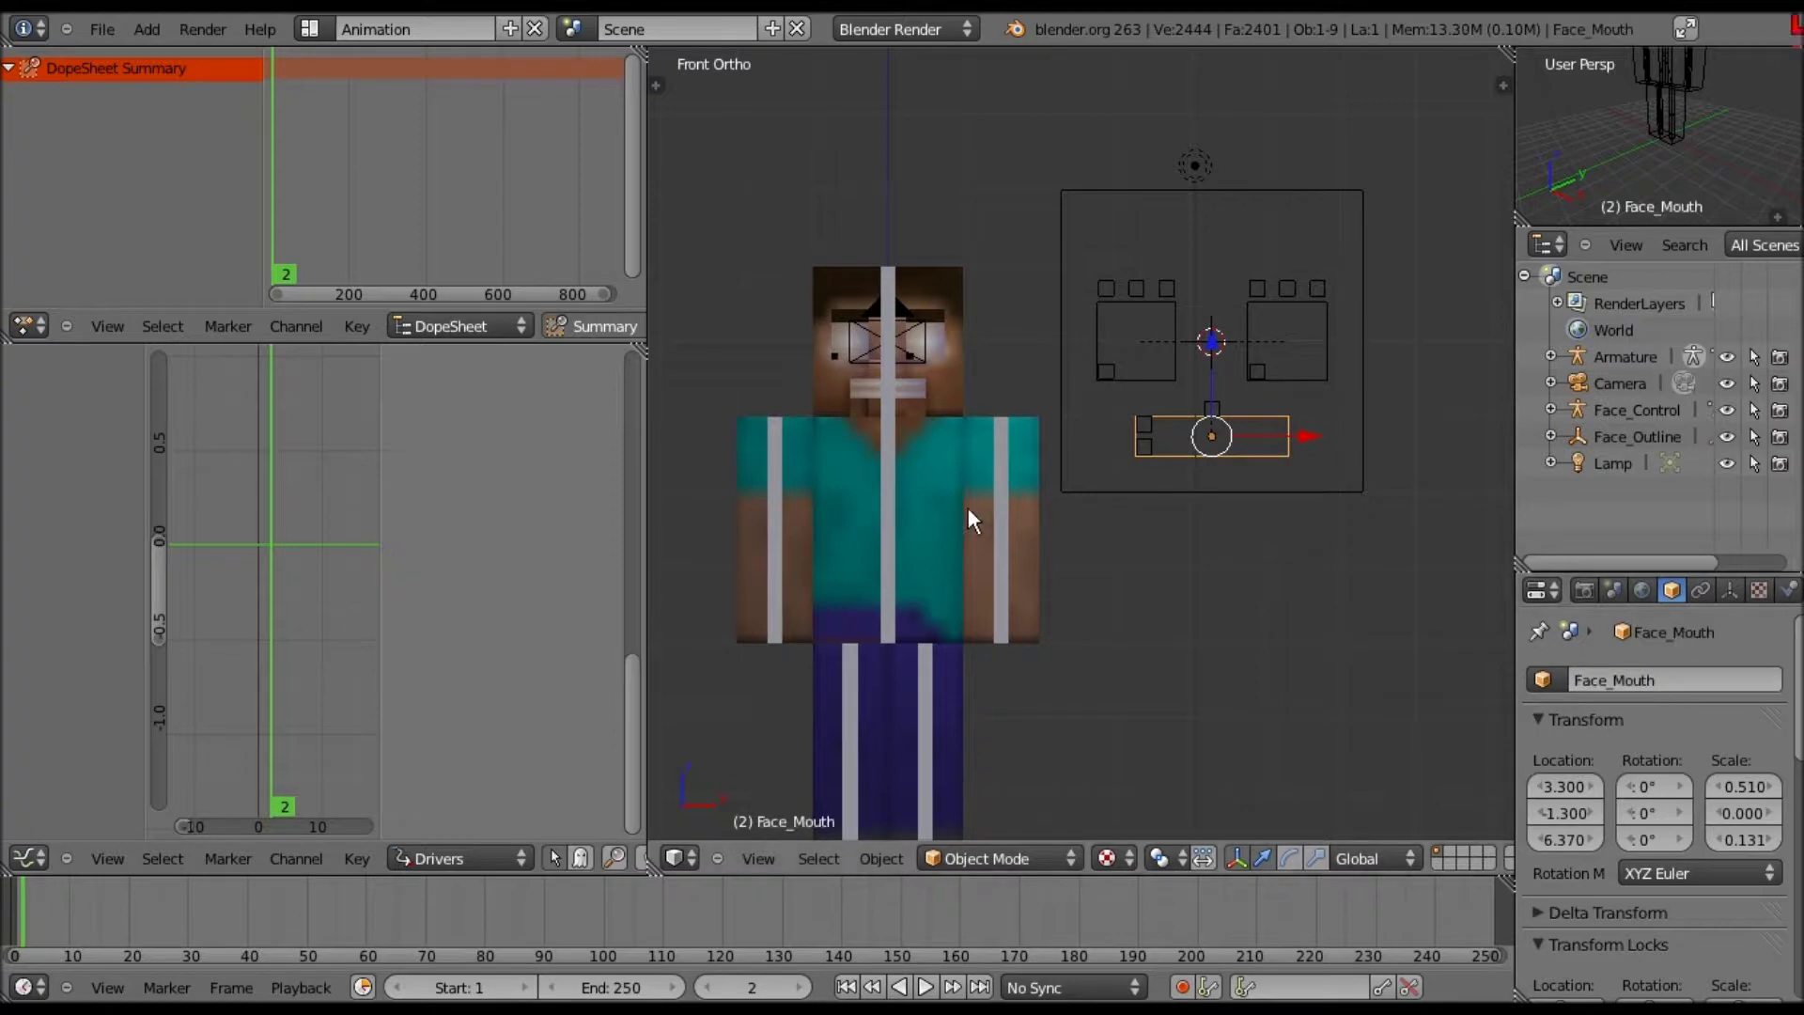
- Test moving the Face_Outline empty to see which panel parts follow, and undo the move
{"action": "scroll", "coordinate": [1089, 427], "scroll_direction": "down", "scroll_amount": 2}
{"action": "middle_click_drag", "start_coordinate": [1123, 355], "coordinate": [1107, 399], "text": "shift"}
{"action": "scroll", "coordinate": [1106, 398], "scroll_direction": "up", "scroll_amount": 3}
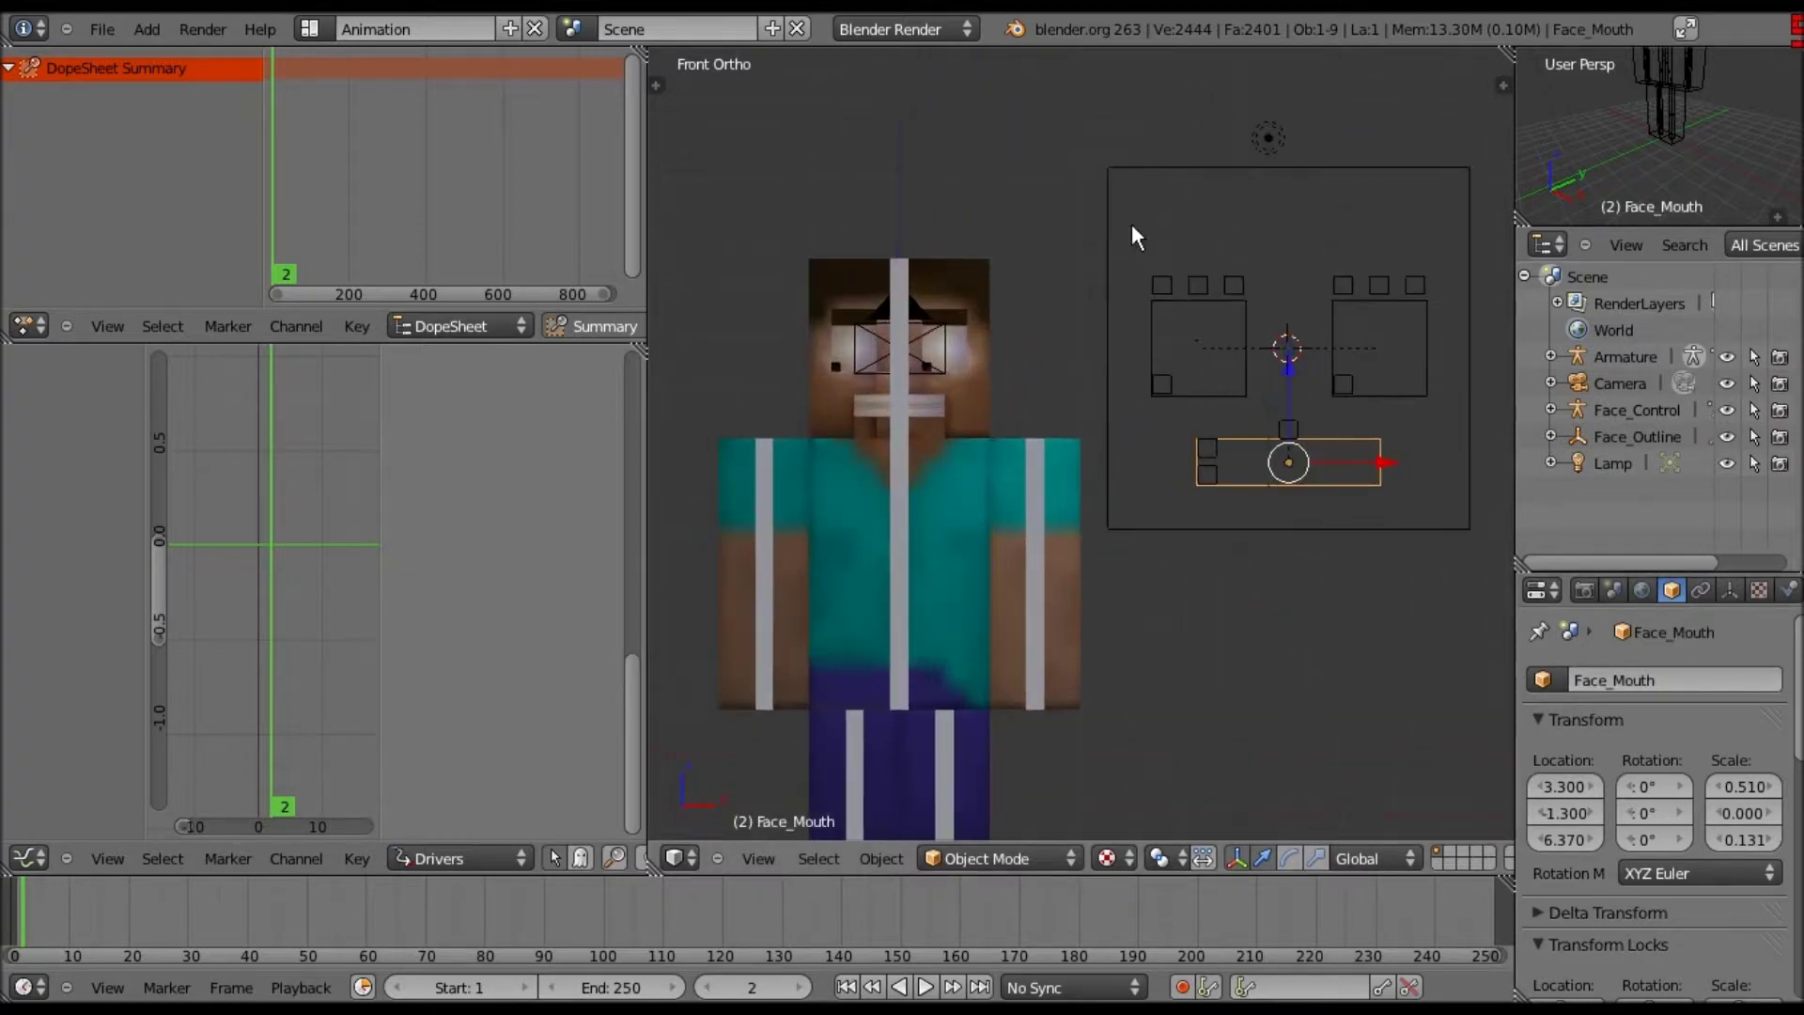
{"action": "right_click", "coordinate": [1176, 265]}
{"action": "key", "text": "g"}
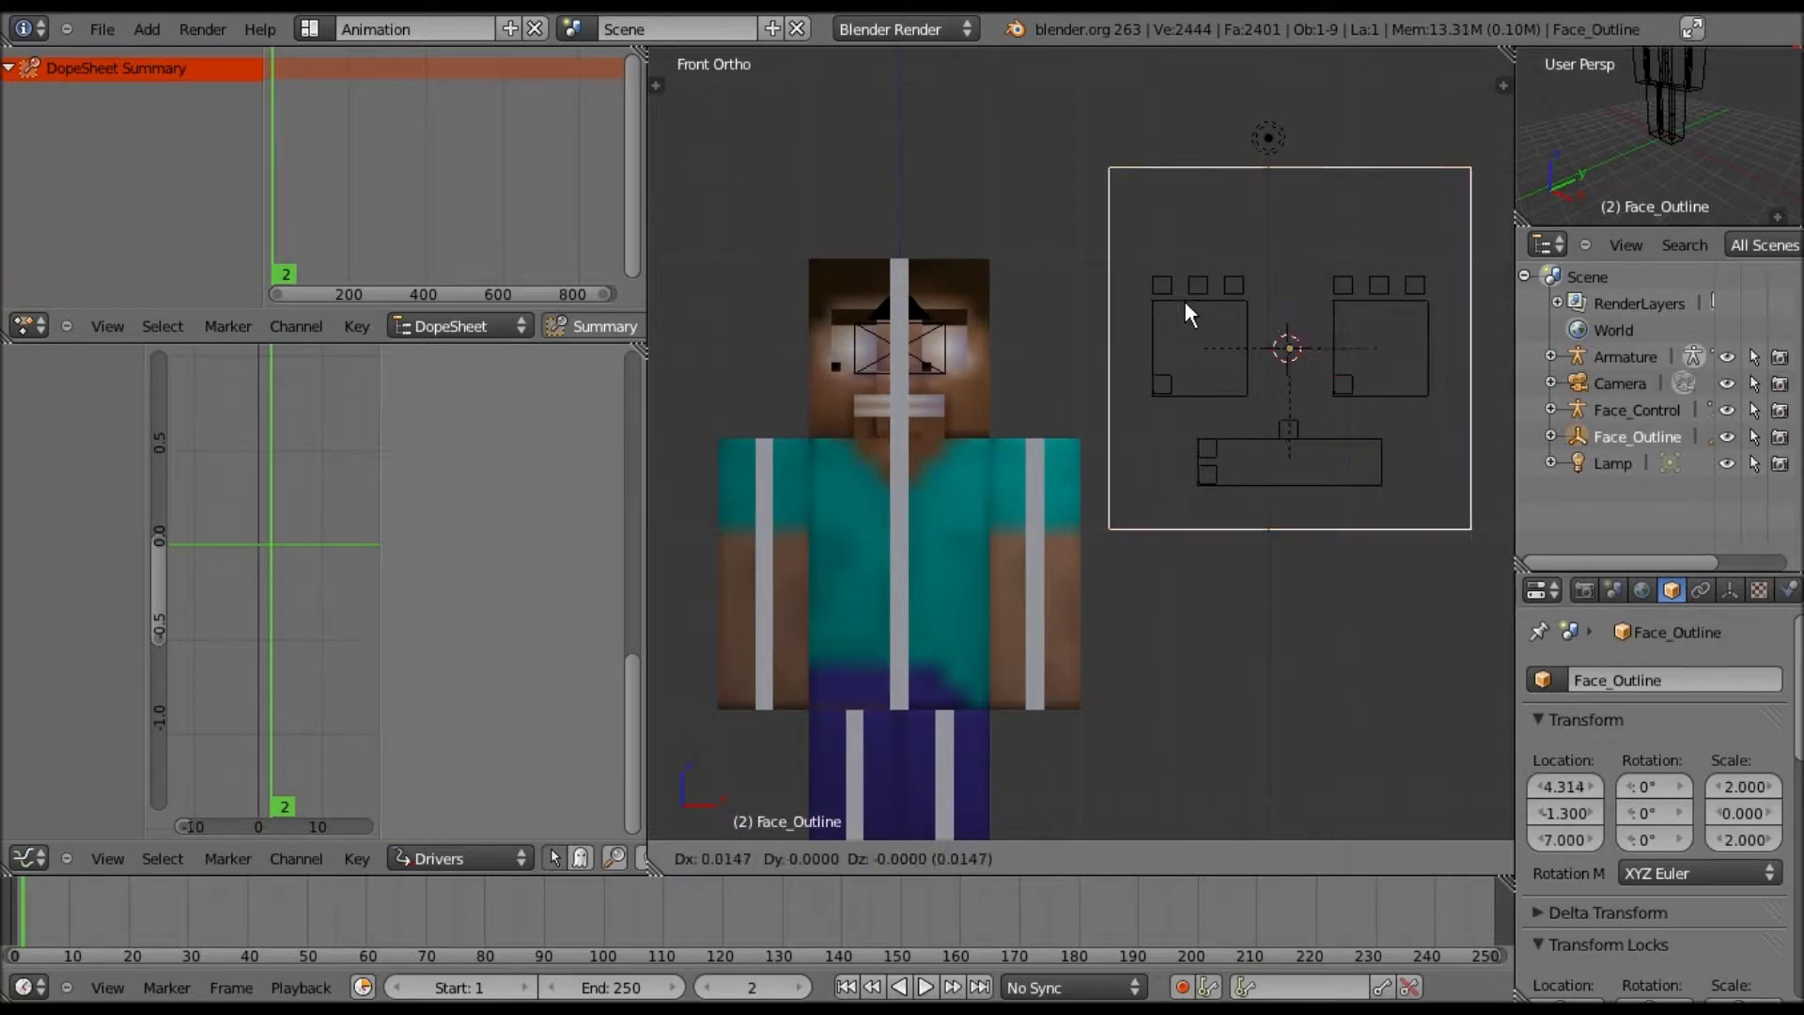
{"action": "left_click", "coordinate": [1217, 275]}
{"action": "key", "text": "ctrl+z"}
- Parent the Face_Control armature to the Face_Outline empty
{"action": "right_click", "coordinate": [1173, 172]}
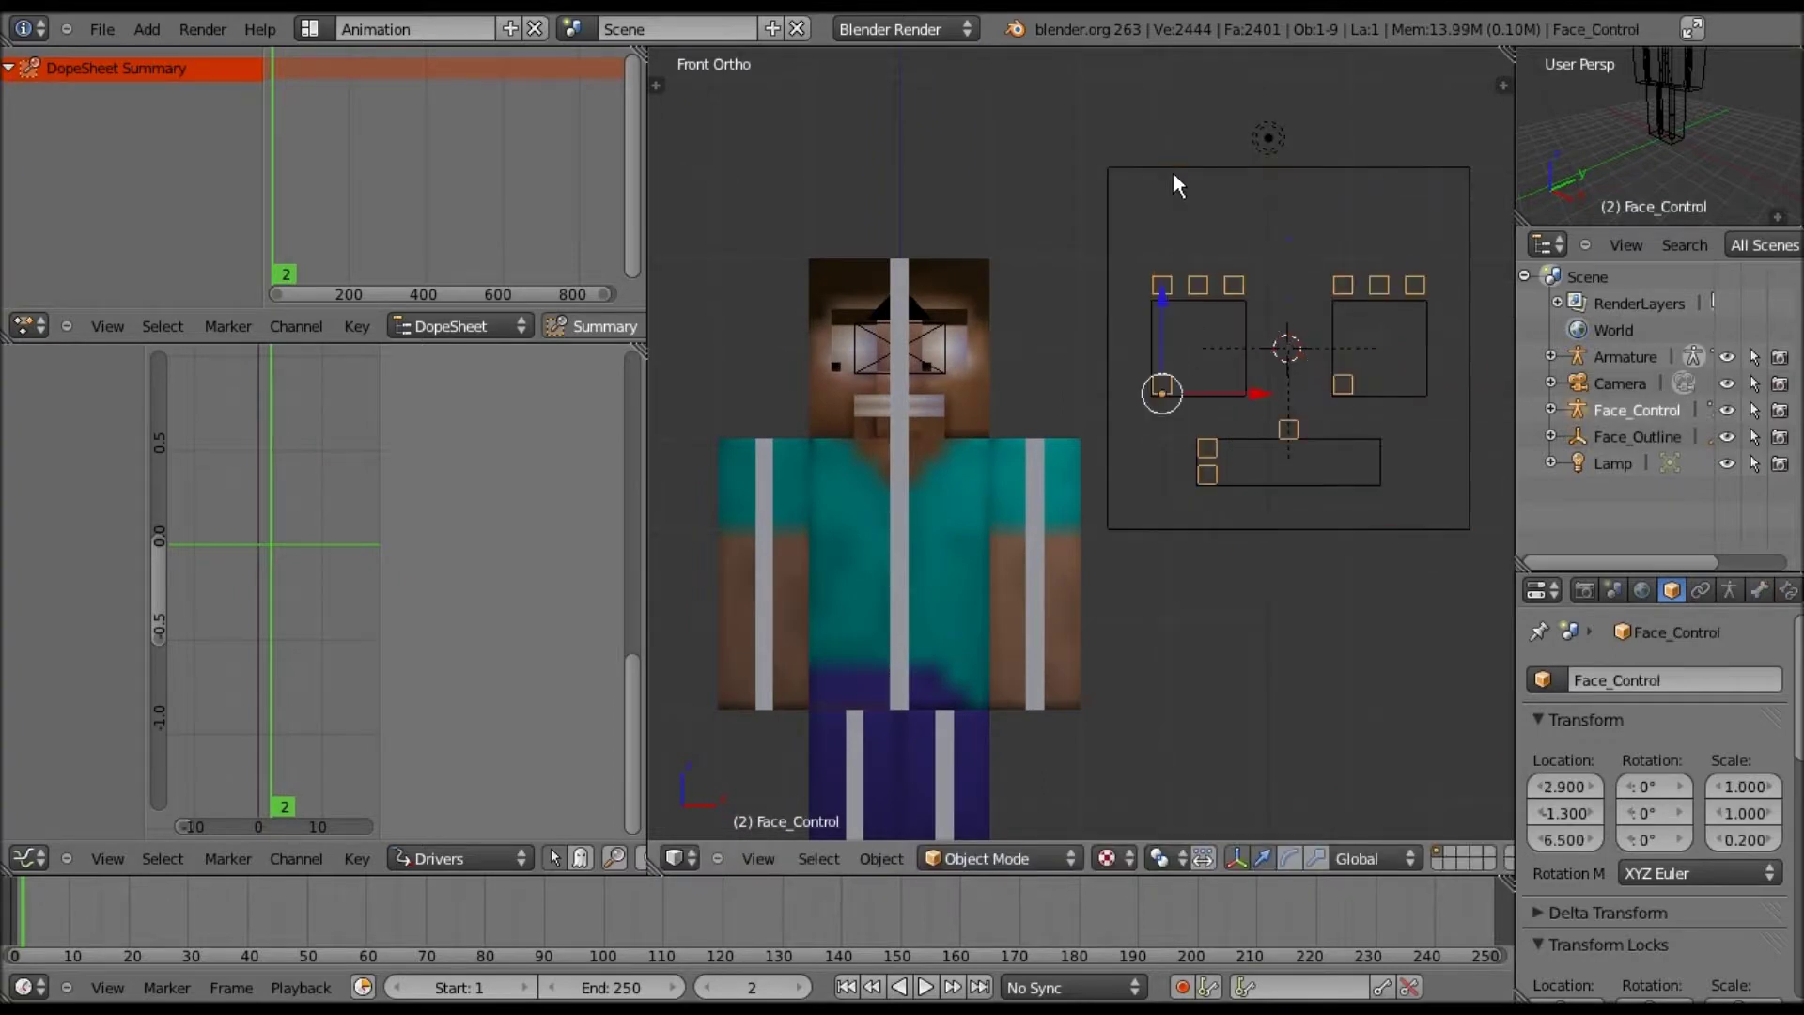
{"action": "right_click", "coordinate": [1172, 172], "text": "shift"}
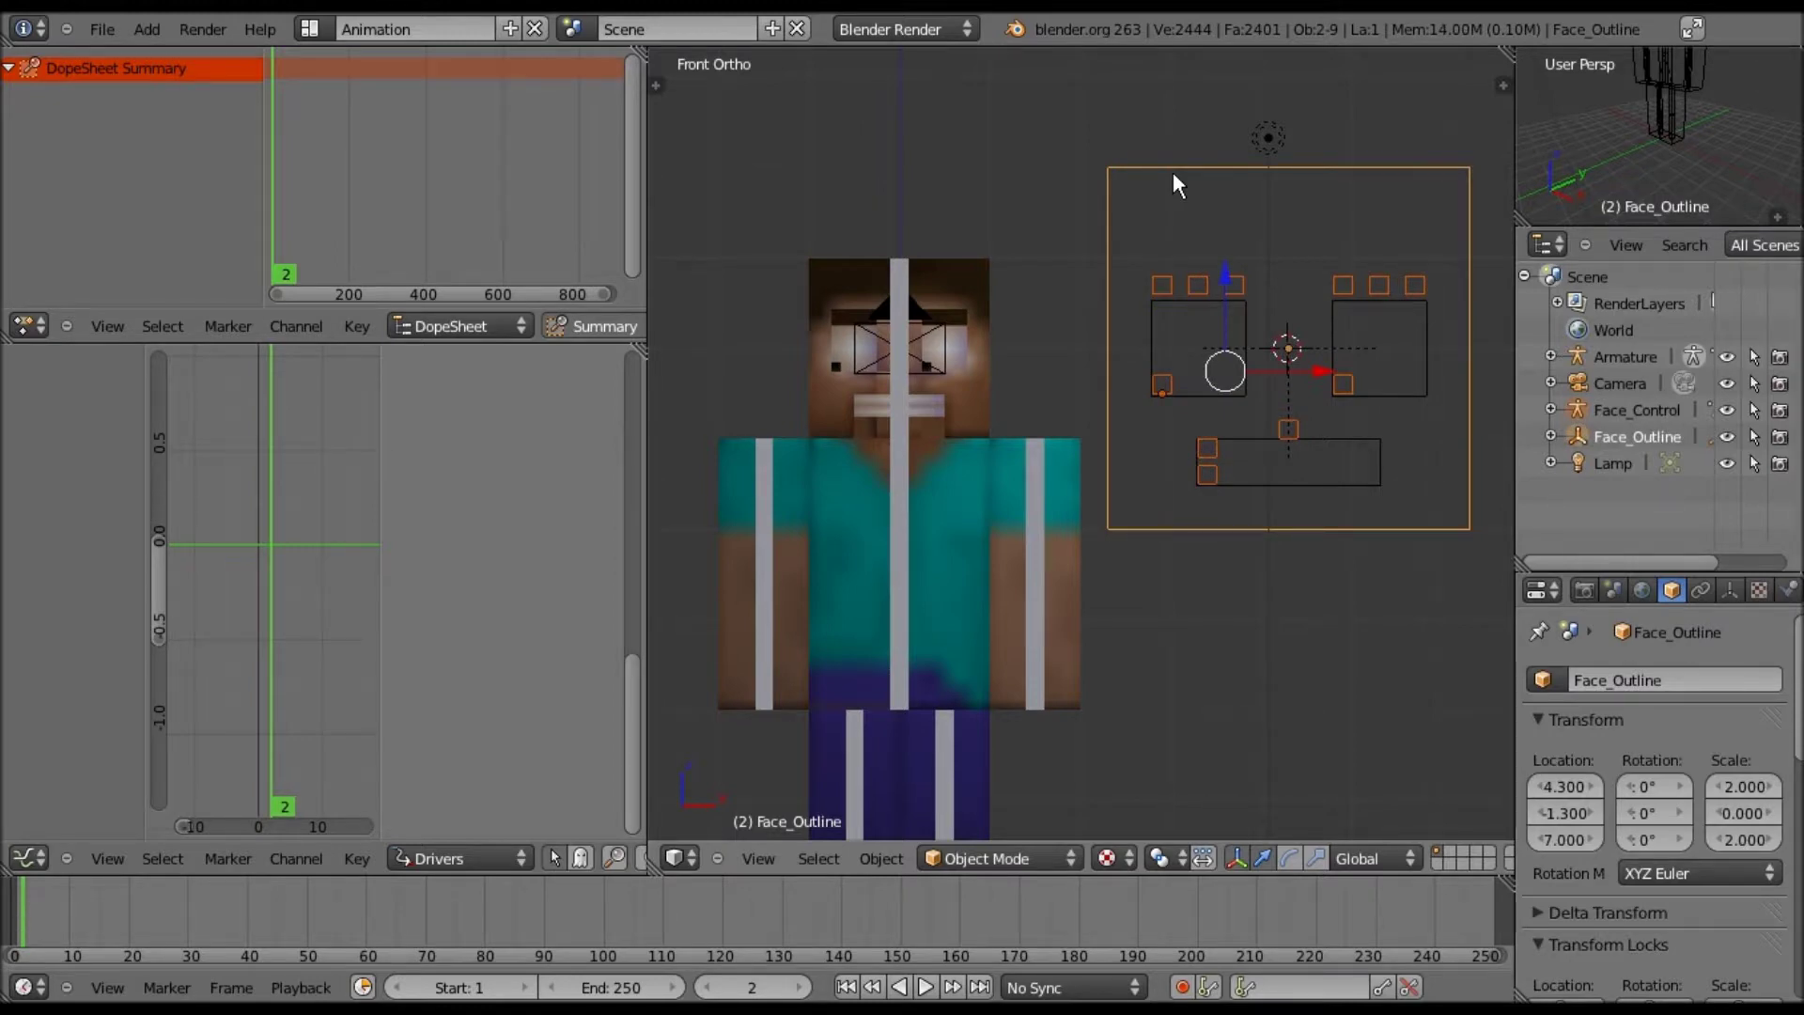
{"action": "key", "text": "ctrl+p"}
{"action": "left_click", "coordinate": [1172, 173]}
- Test the parenting by moving Face_Outline down toward the character's legs, and undo the move
{"action": "scroll", "coordinate": [1016, 263], "scroll_direction": "down", "scroll_amount": 2}
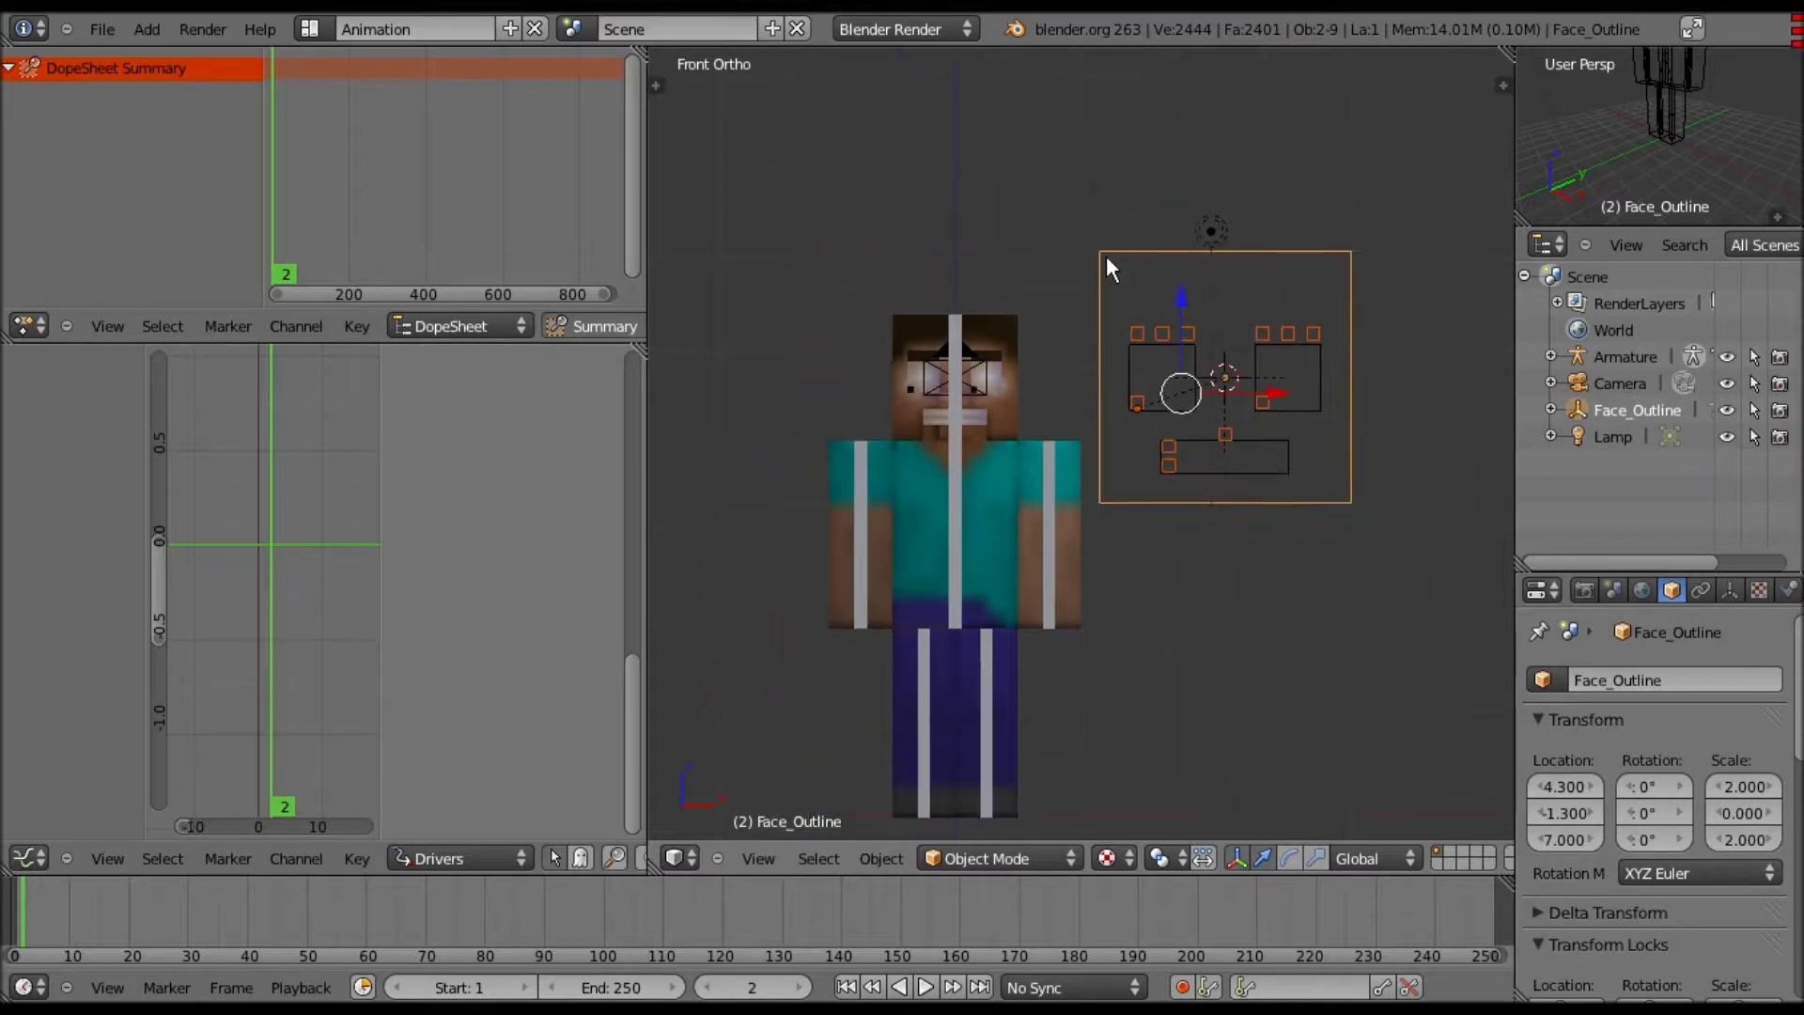
{"action": "right_click", "coordinate": [1162, 377]}
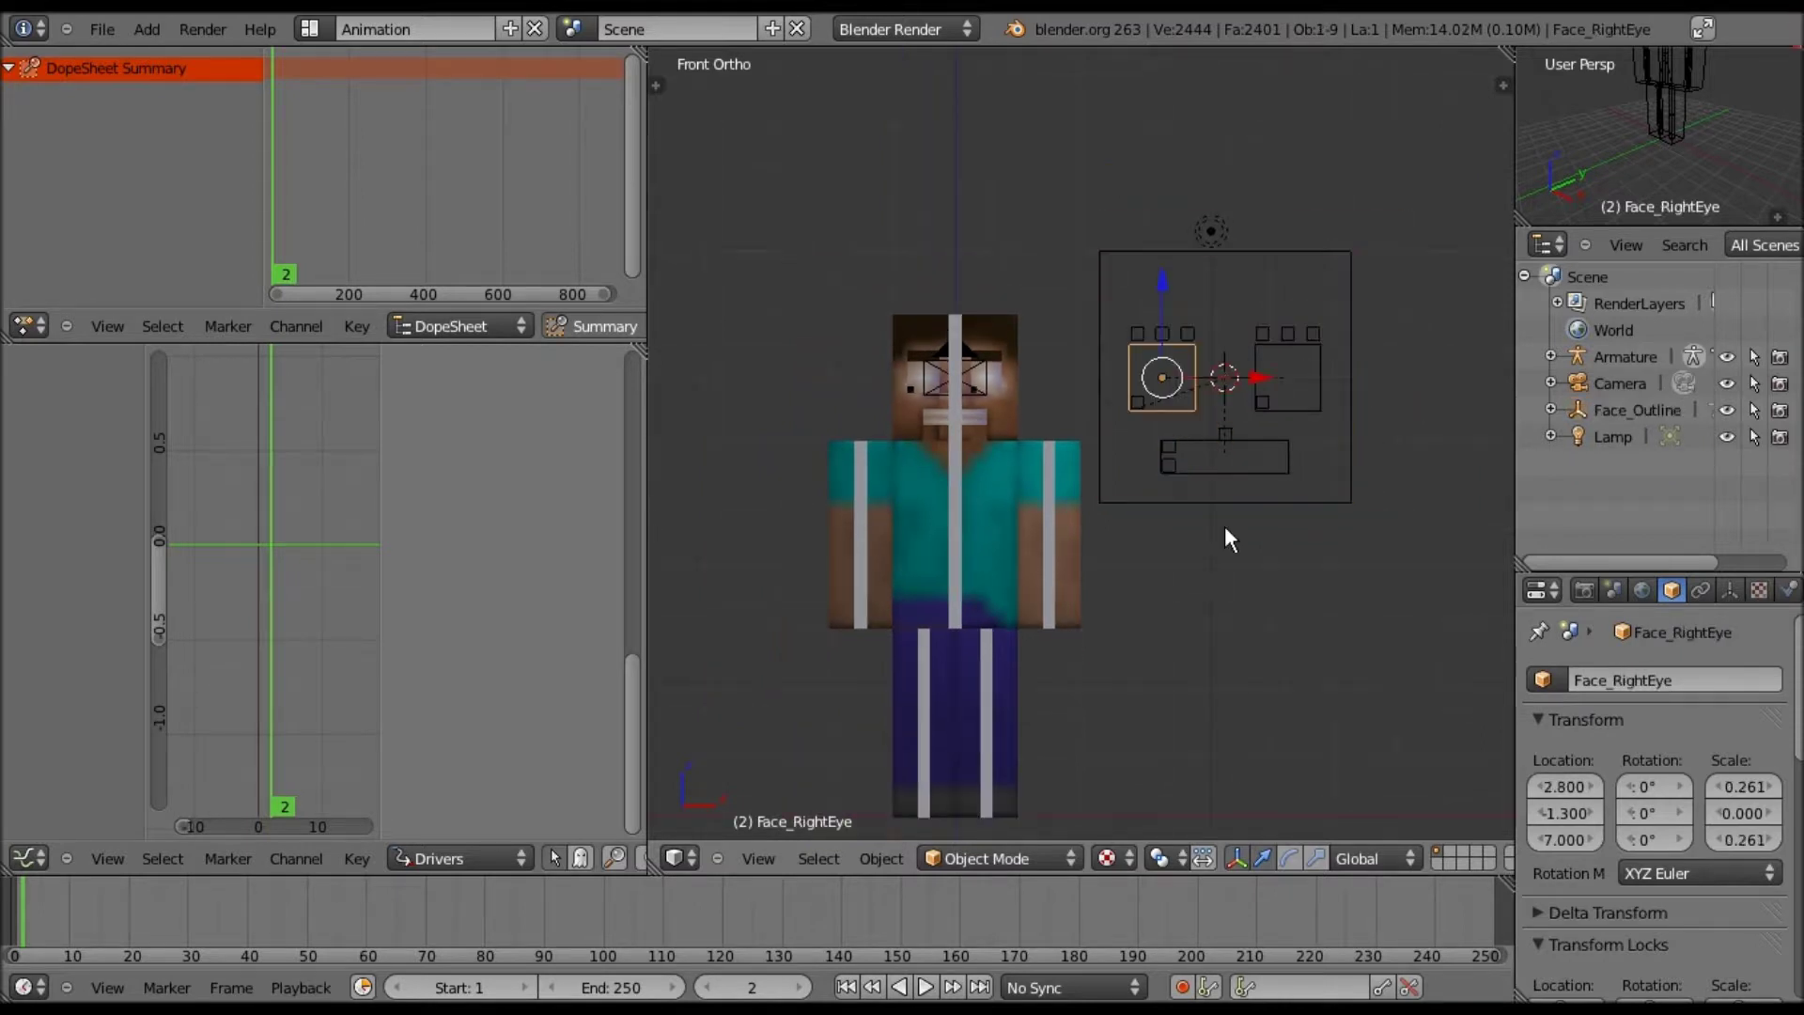
{"action": "right_click", "coordinate": [1223, 503]}
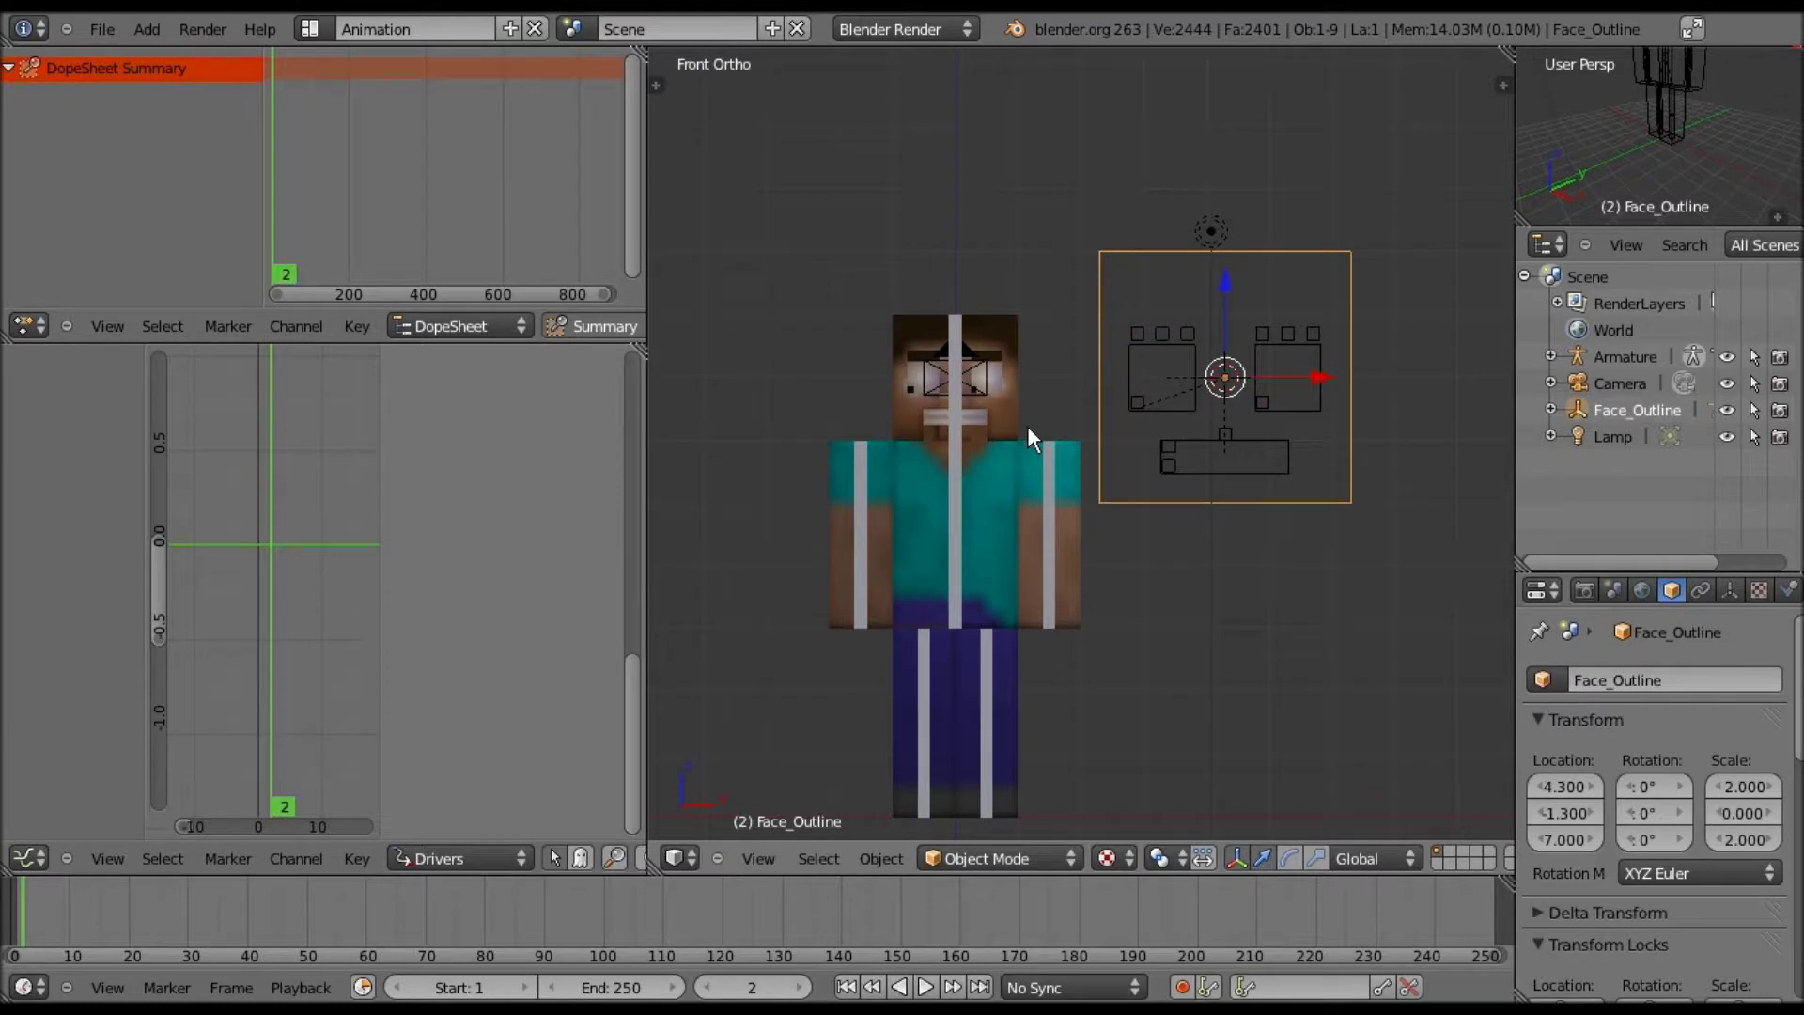
{"action": "key", "text": "g"}
{"action": "left_click", "coordinate": [1168, 397]}
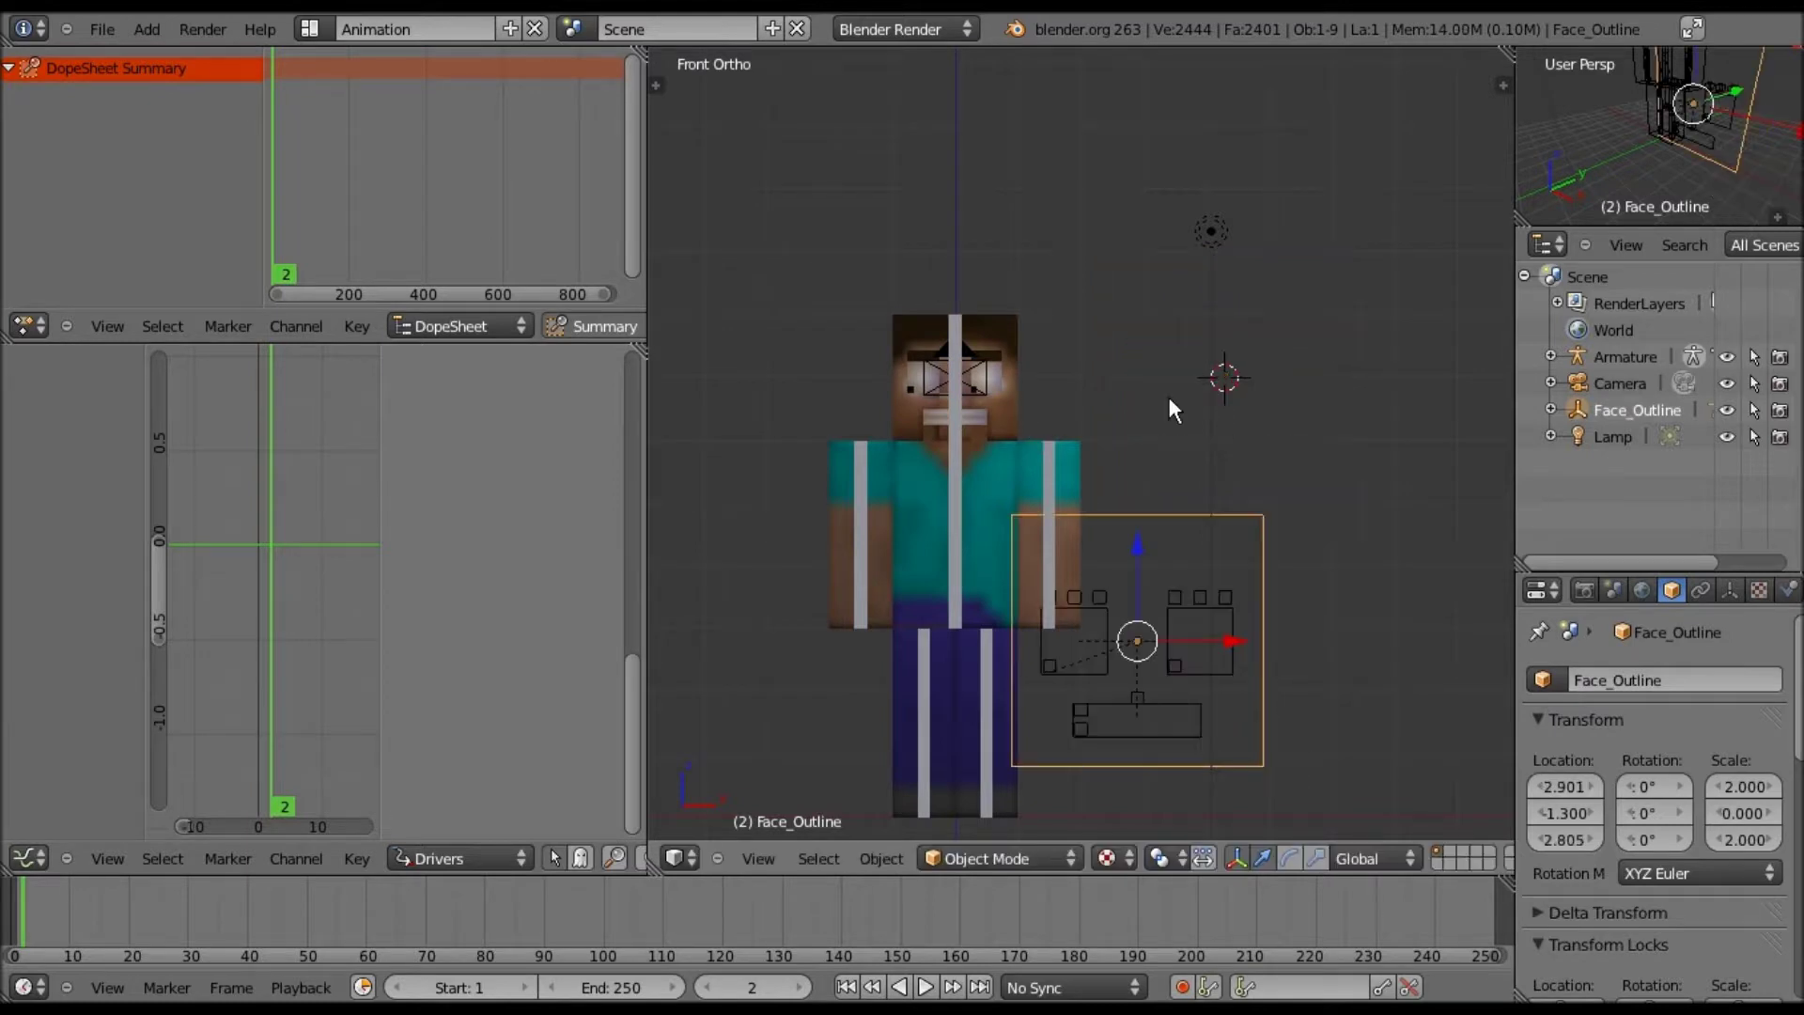
{"action": "key", "text": "ctrl+z"}
- Examine the character's body and face alongside the face control panel
{"action": "scroll", "coordinate": [1257, 297], "scroll_direction": "up", "scroll_amount": 3}
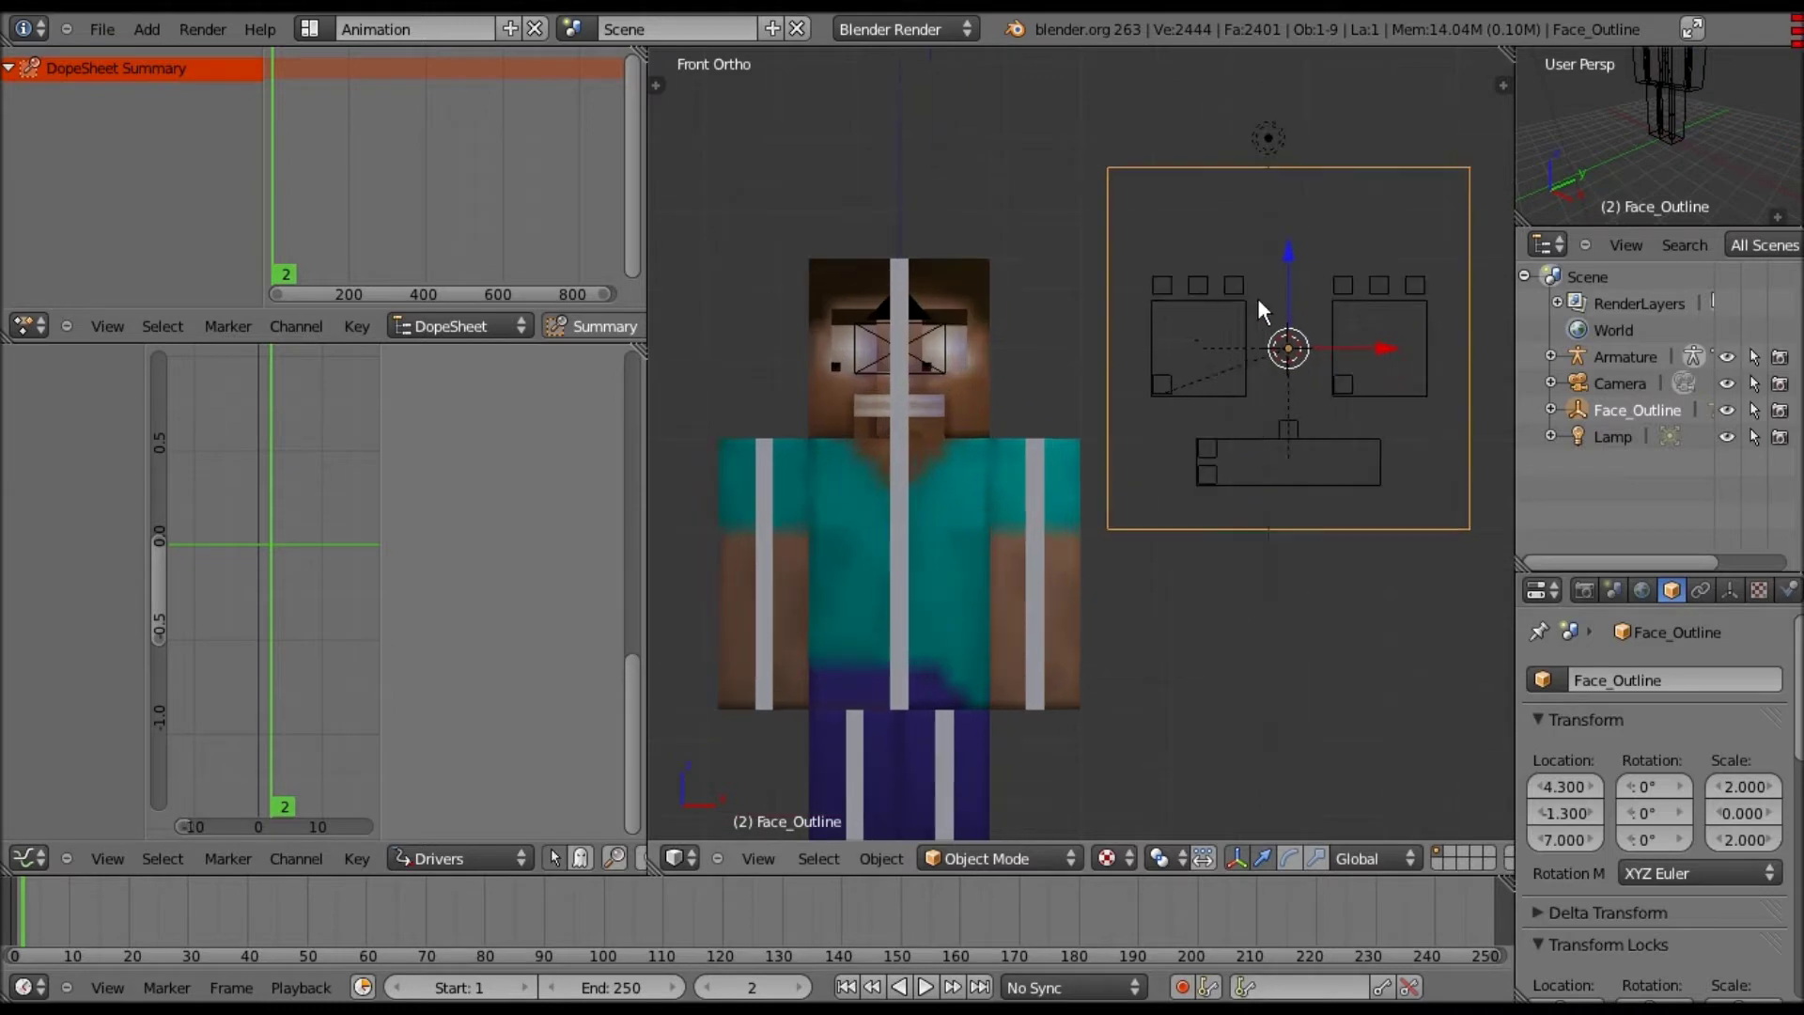
{"action": "middle_click_drag", "start_coordinate": [1260, 297], "coordinate": [1337, 204], "text": "shift"}
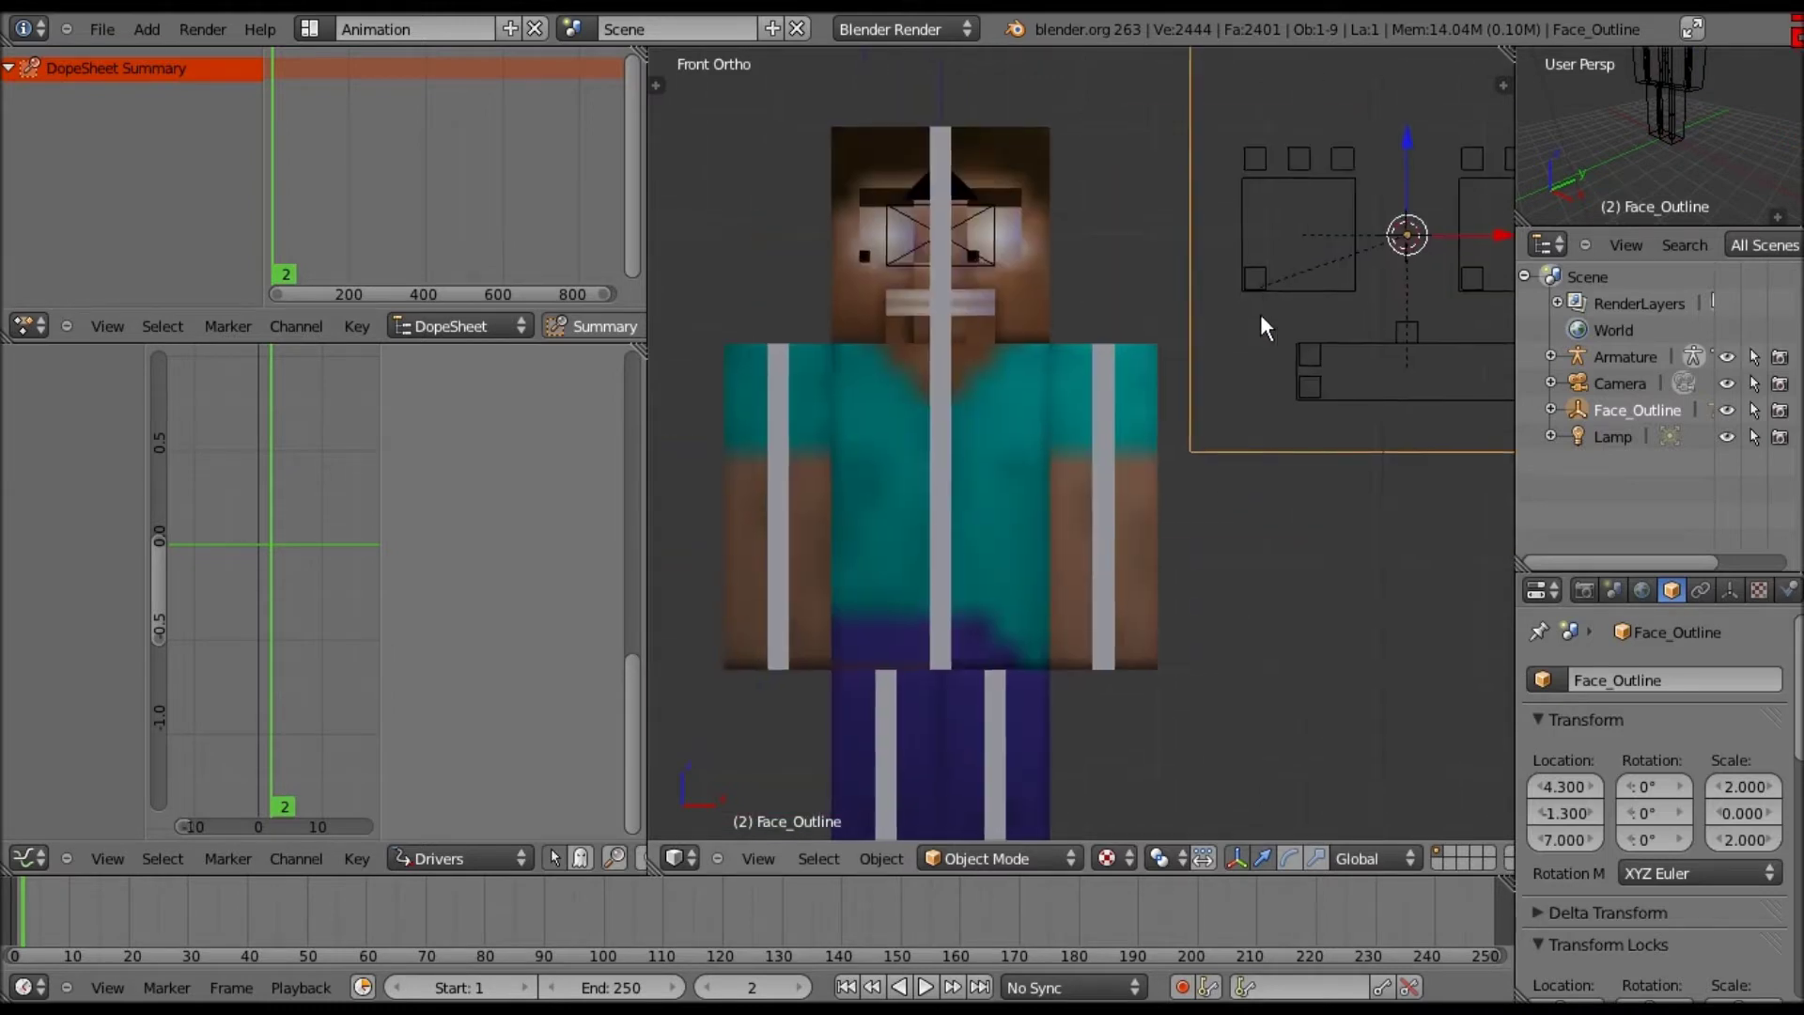
{"action": "scroll", "coordinate": [1260, 314], "scroll_direction": "down", "scroll_amount": 6}
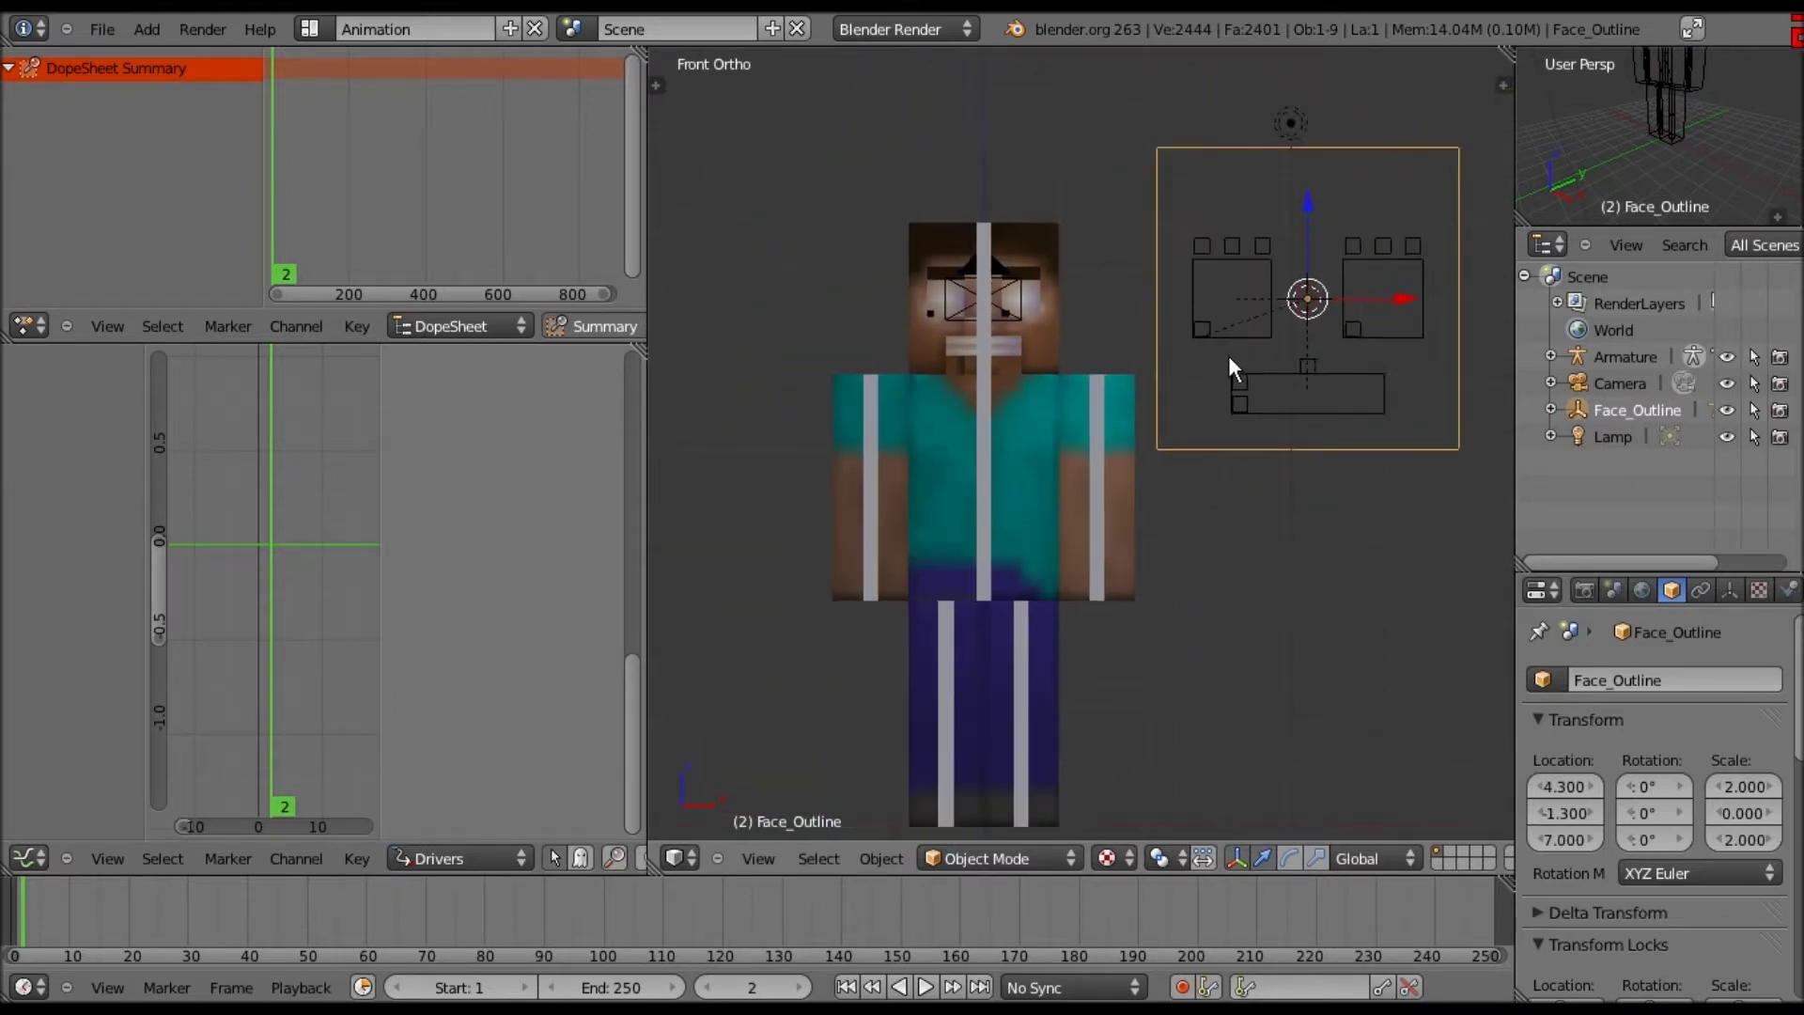
{"action": "scroll", "coordinate": [1230, 285], "scroll_direction": "up", "scroll_amount": 2}
{"action": "middle_click_drag", "start_coordinate": [1230, 285], "coordinate": [1223, 383], "text": "shift"}
{"action": "middle_click_drag", "start_coordinate": [1144, 475], "coordinate": [1147, 425], "text": "shift"}
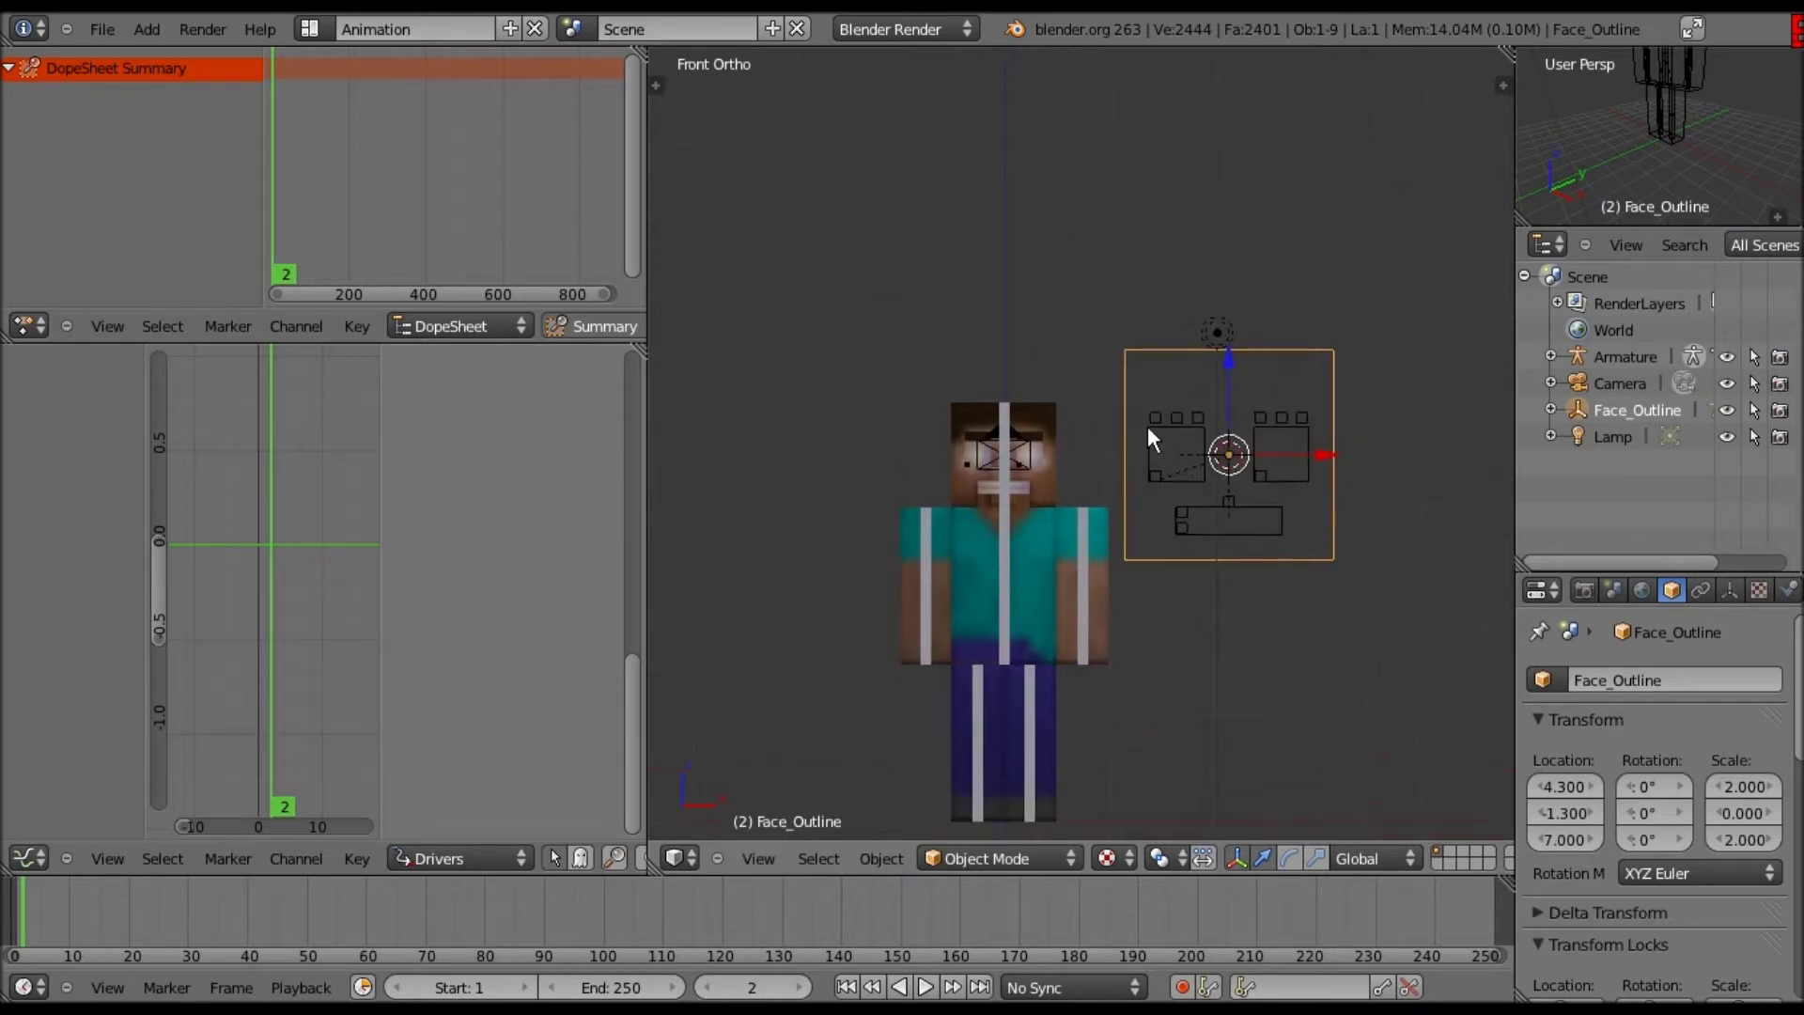
{"action": "scroll", "coordinate": [1052, 238], "scroll_direction": "up", "scroll_amount": 2}
{"action": "middle_click_drag", "start_coordinate": [944, 491], "coordinate": [859, 312], "text": "shift"}
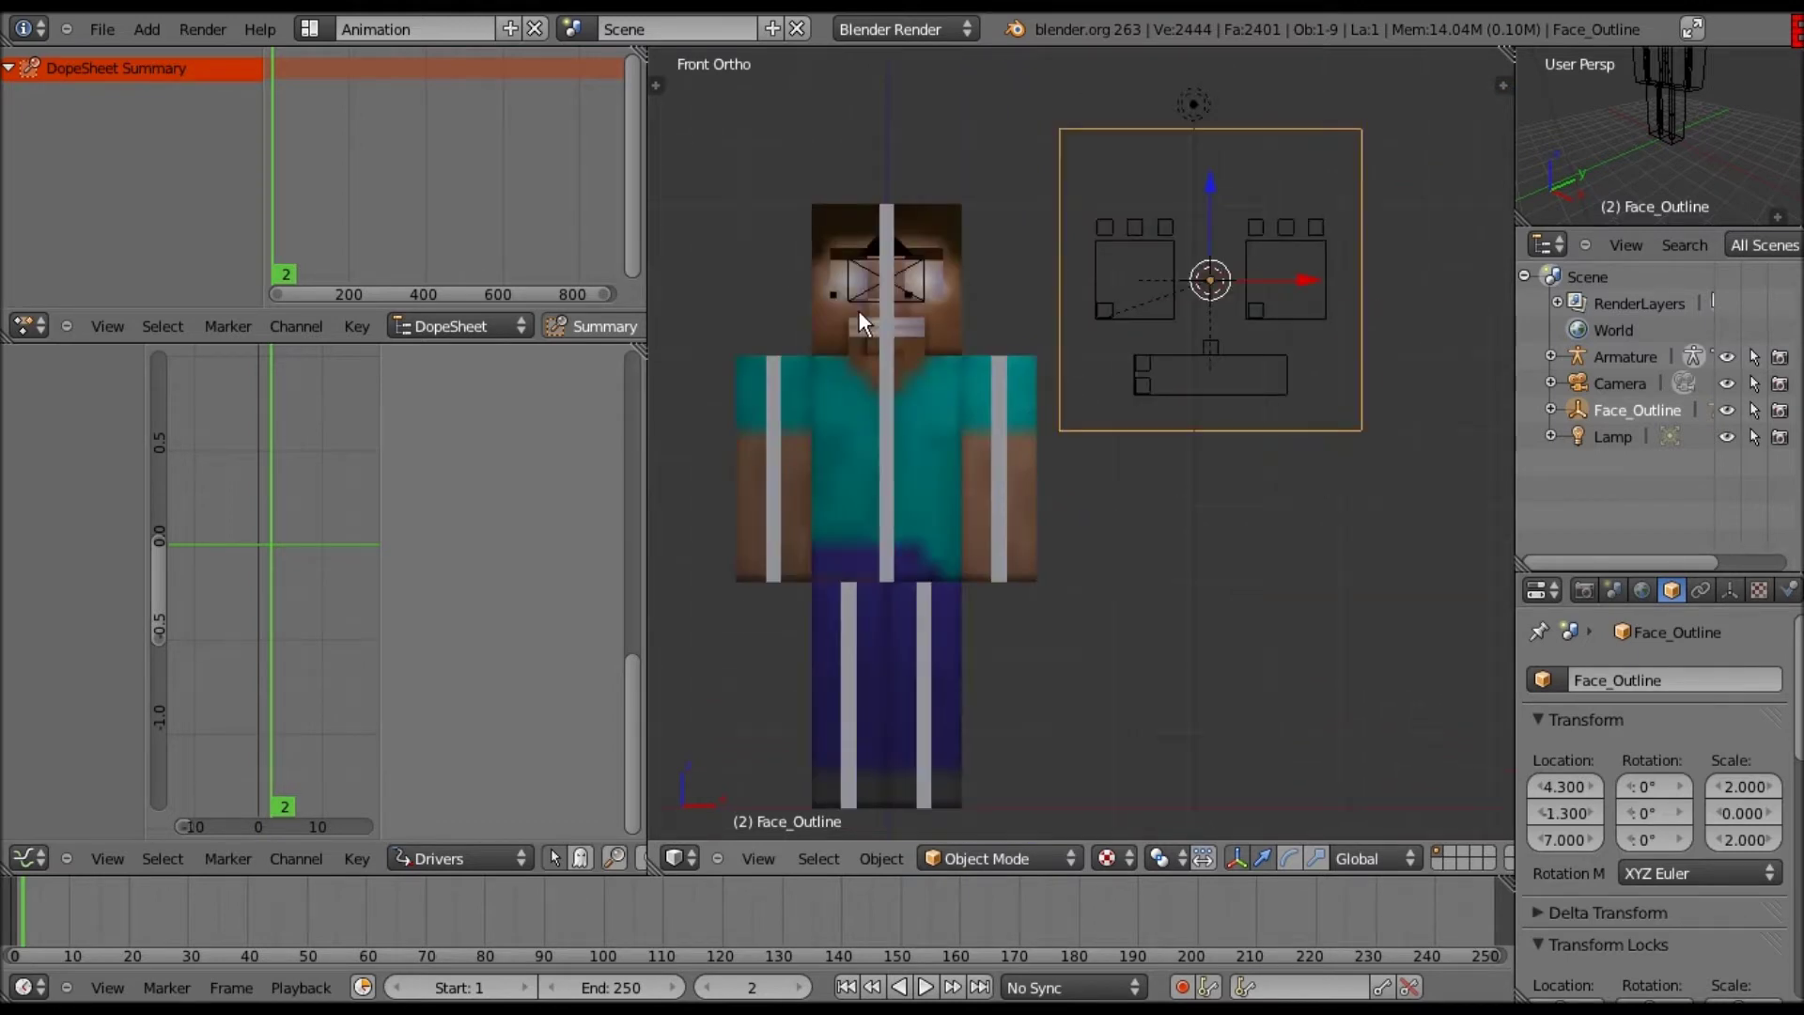
{"action": "scroll", "coordinate": [859, 312], "scroll_direction": "up", "scroll_amount": 2}
{"action": "middle_click_drag", "start_coordinate": [933, 580], "coordinate": [999, 791], "text": "shift"}
{"action": "middle_click_drag", "start_coordinate": [926, 502], "coordinate": [923, 300], "text": "shift"}
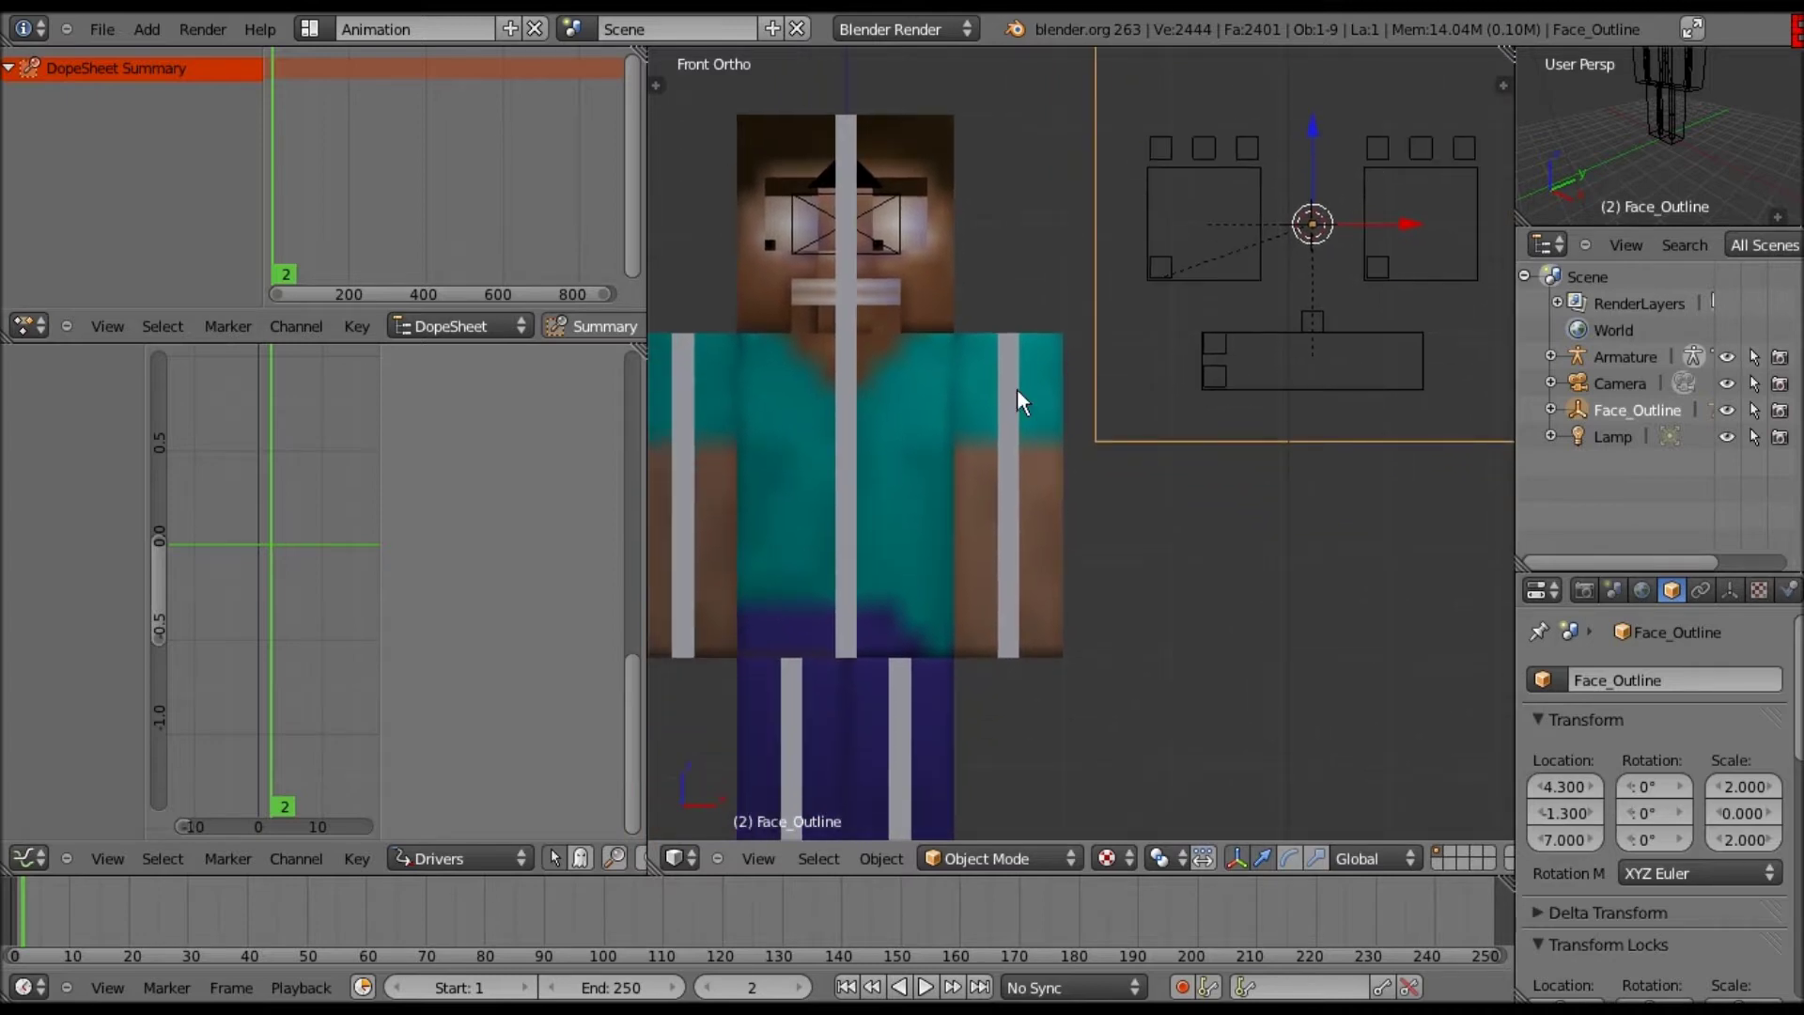
{"action": "middle_click_drag", "start_coordinate": [937, 602], "coordinate": [978, 509], "text": "shift"}
{"action": "middle_click_drag", "start_coordinate": [899, 315], "coordinate": [895, 536], "text": "shift"}
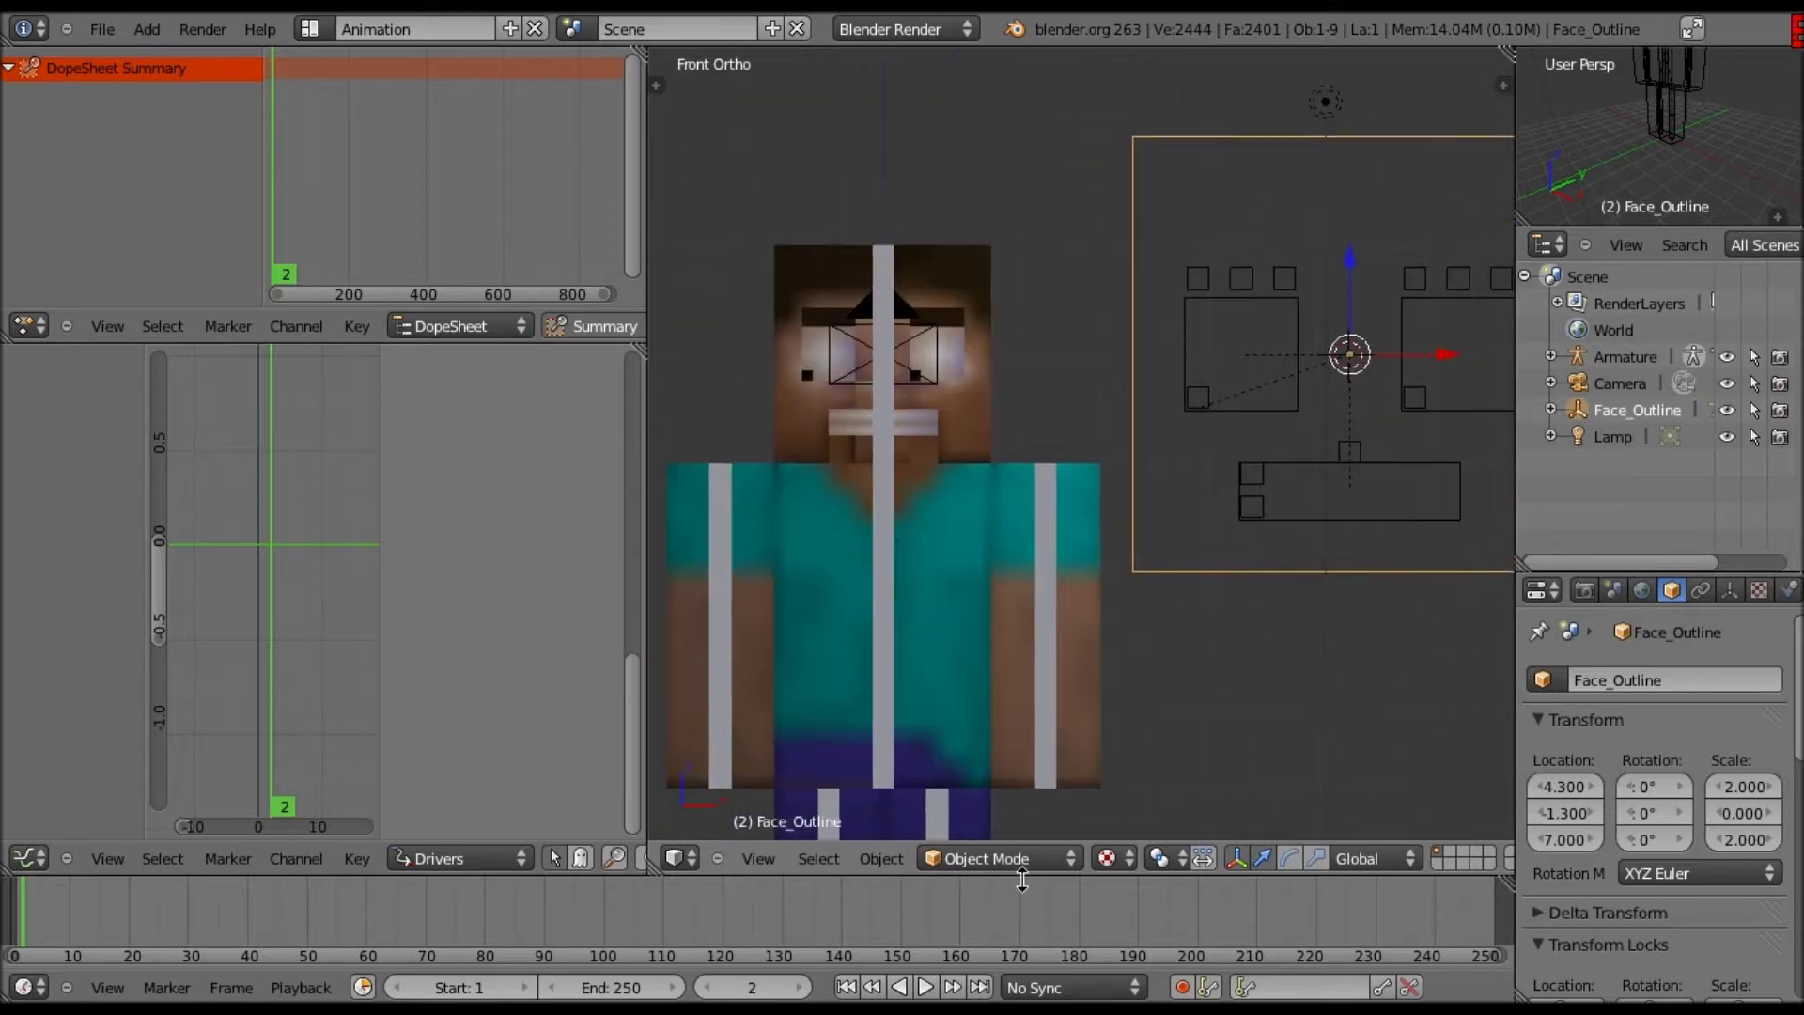
- View the interaction modes available for the character's body armature, and reselect the Face_Outline empty
{"action": "key", "text": "ctrl+z"}
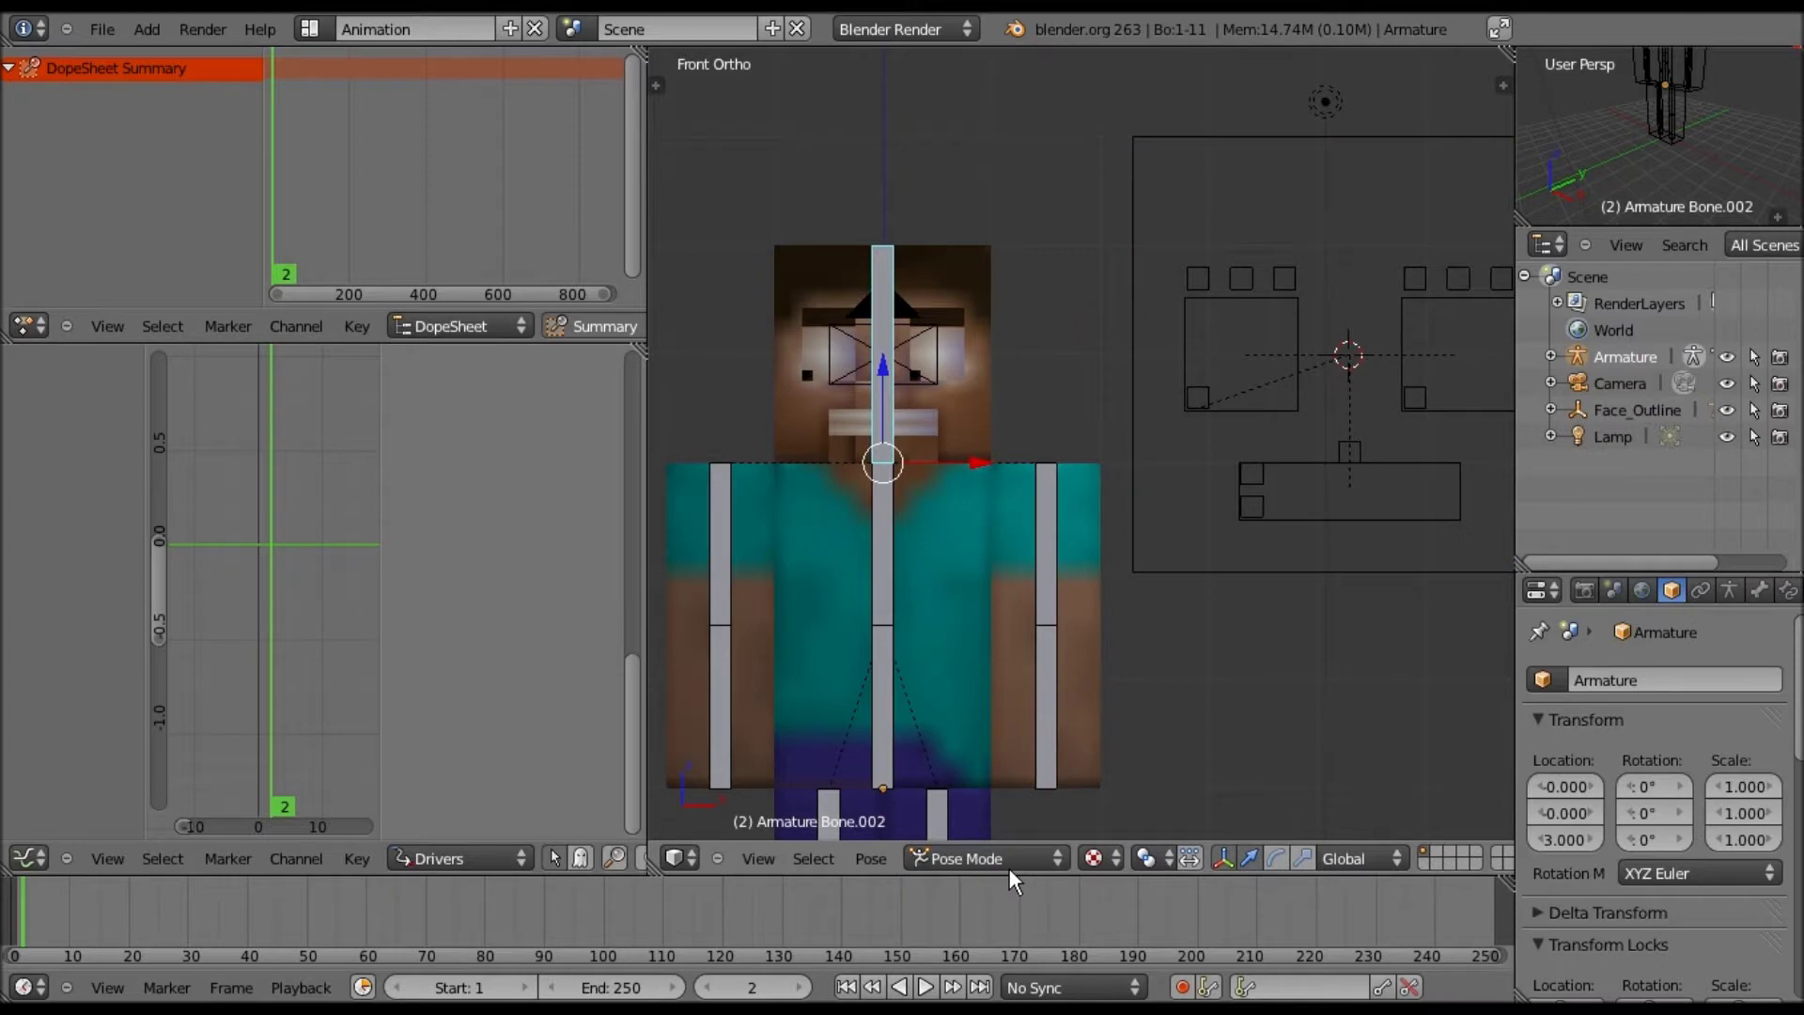
{"action": "left_click", "coordinate": [1002, 853]}
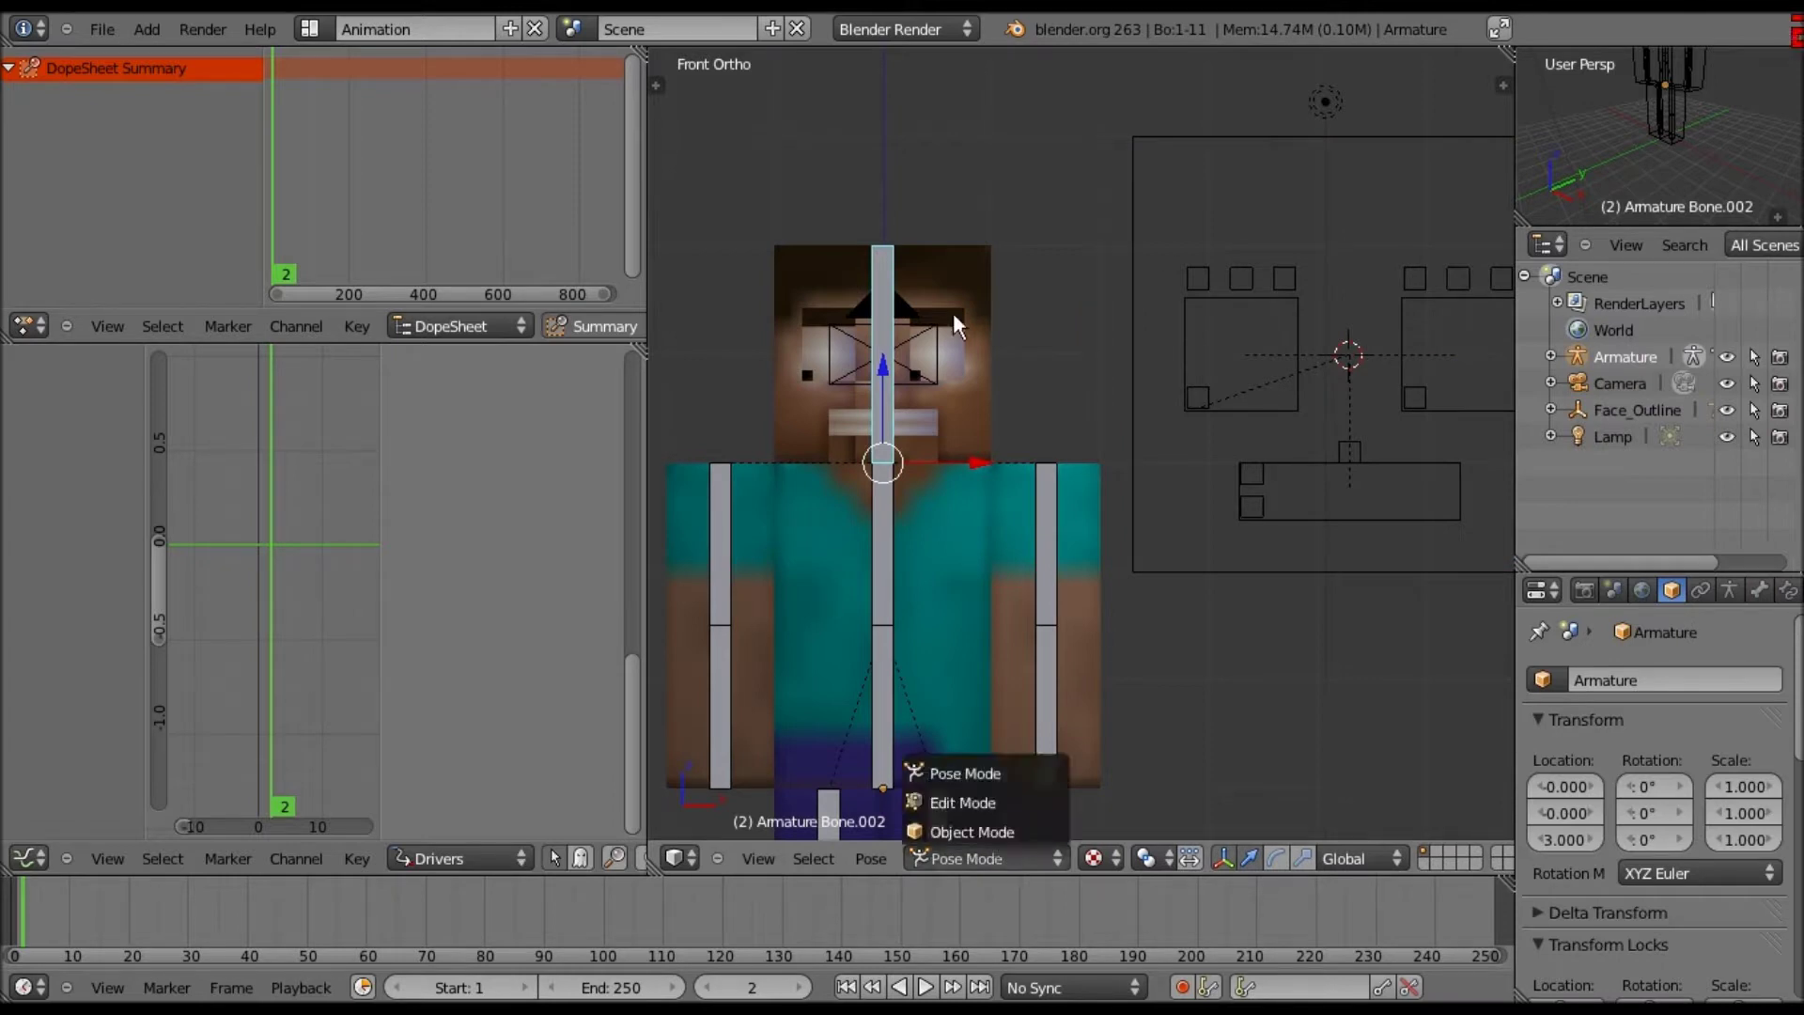
{"action": "right_click", "coordinate": [1364, 233]}
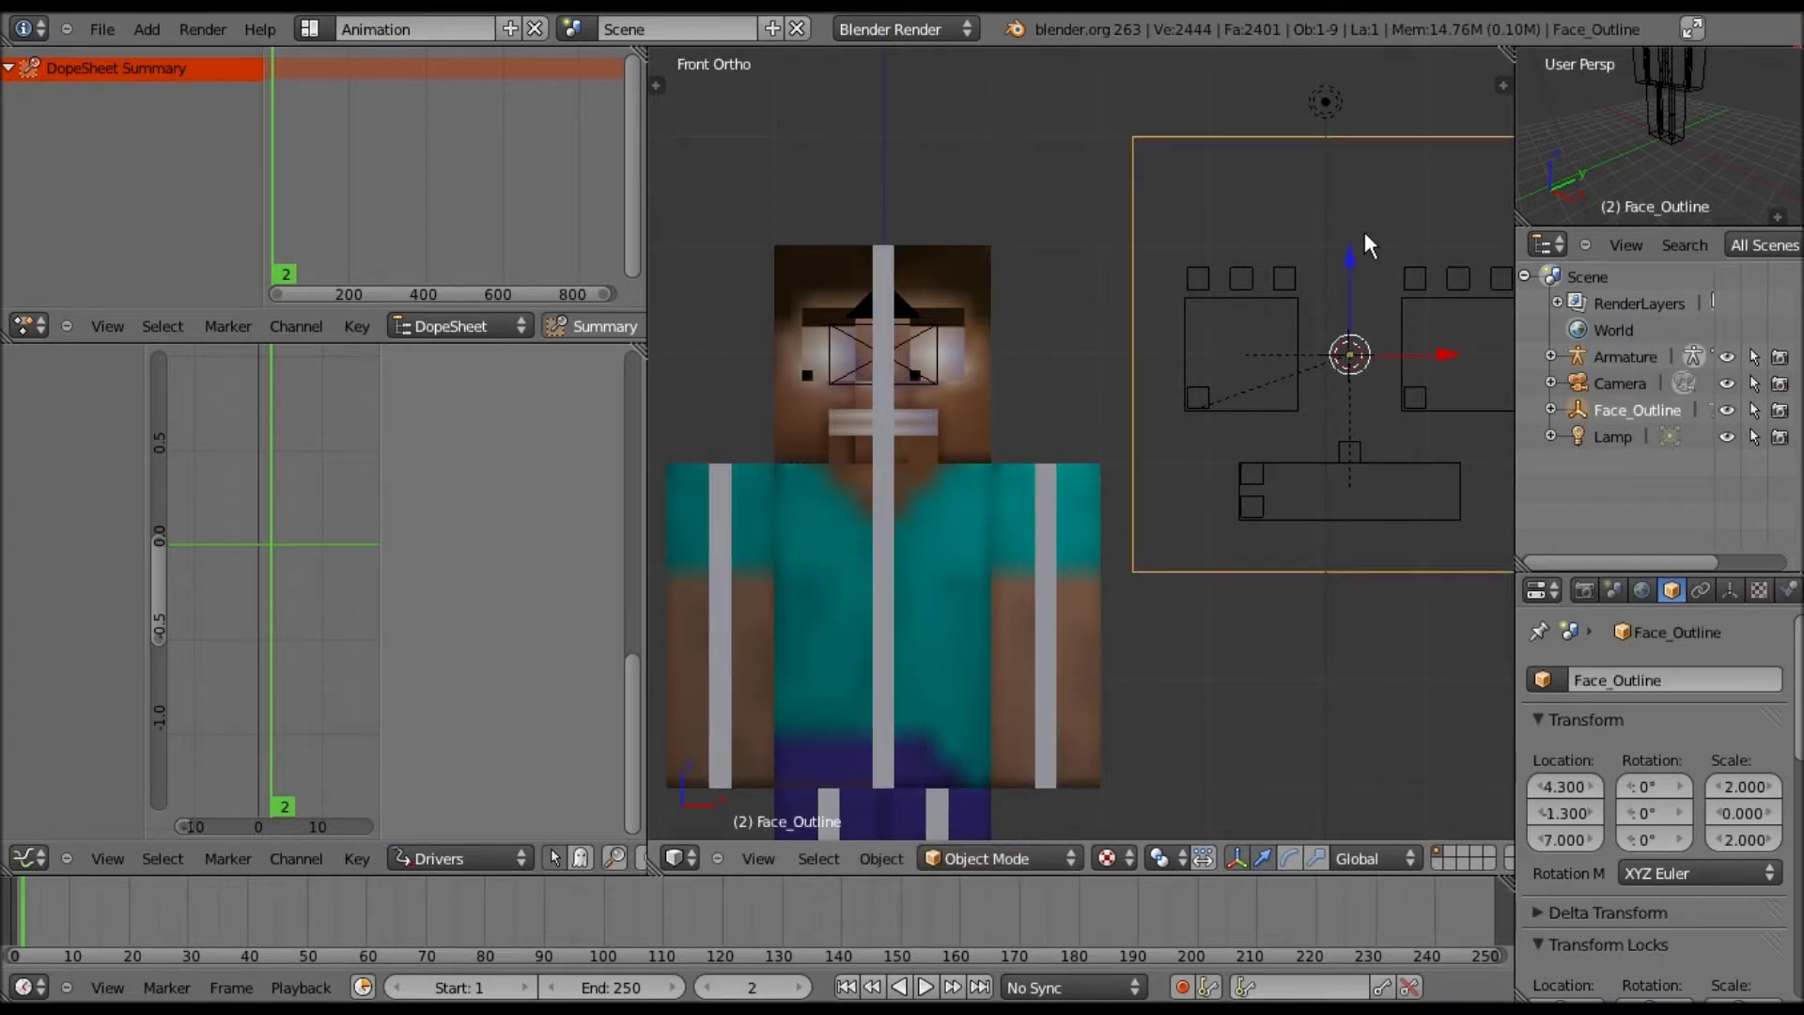
- Parent the Face_Outline empty to the head bone of the character's body armature using the Bone parenting option
{"action": "right_click", "coordinate": [1005, 336], "text": "shift"}
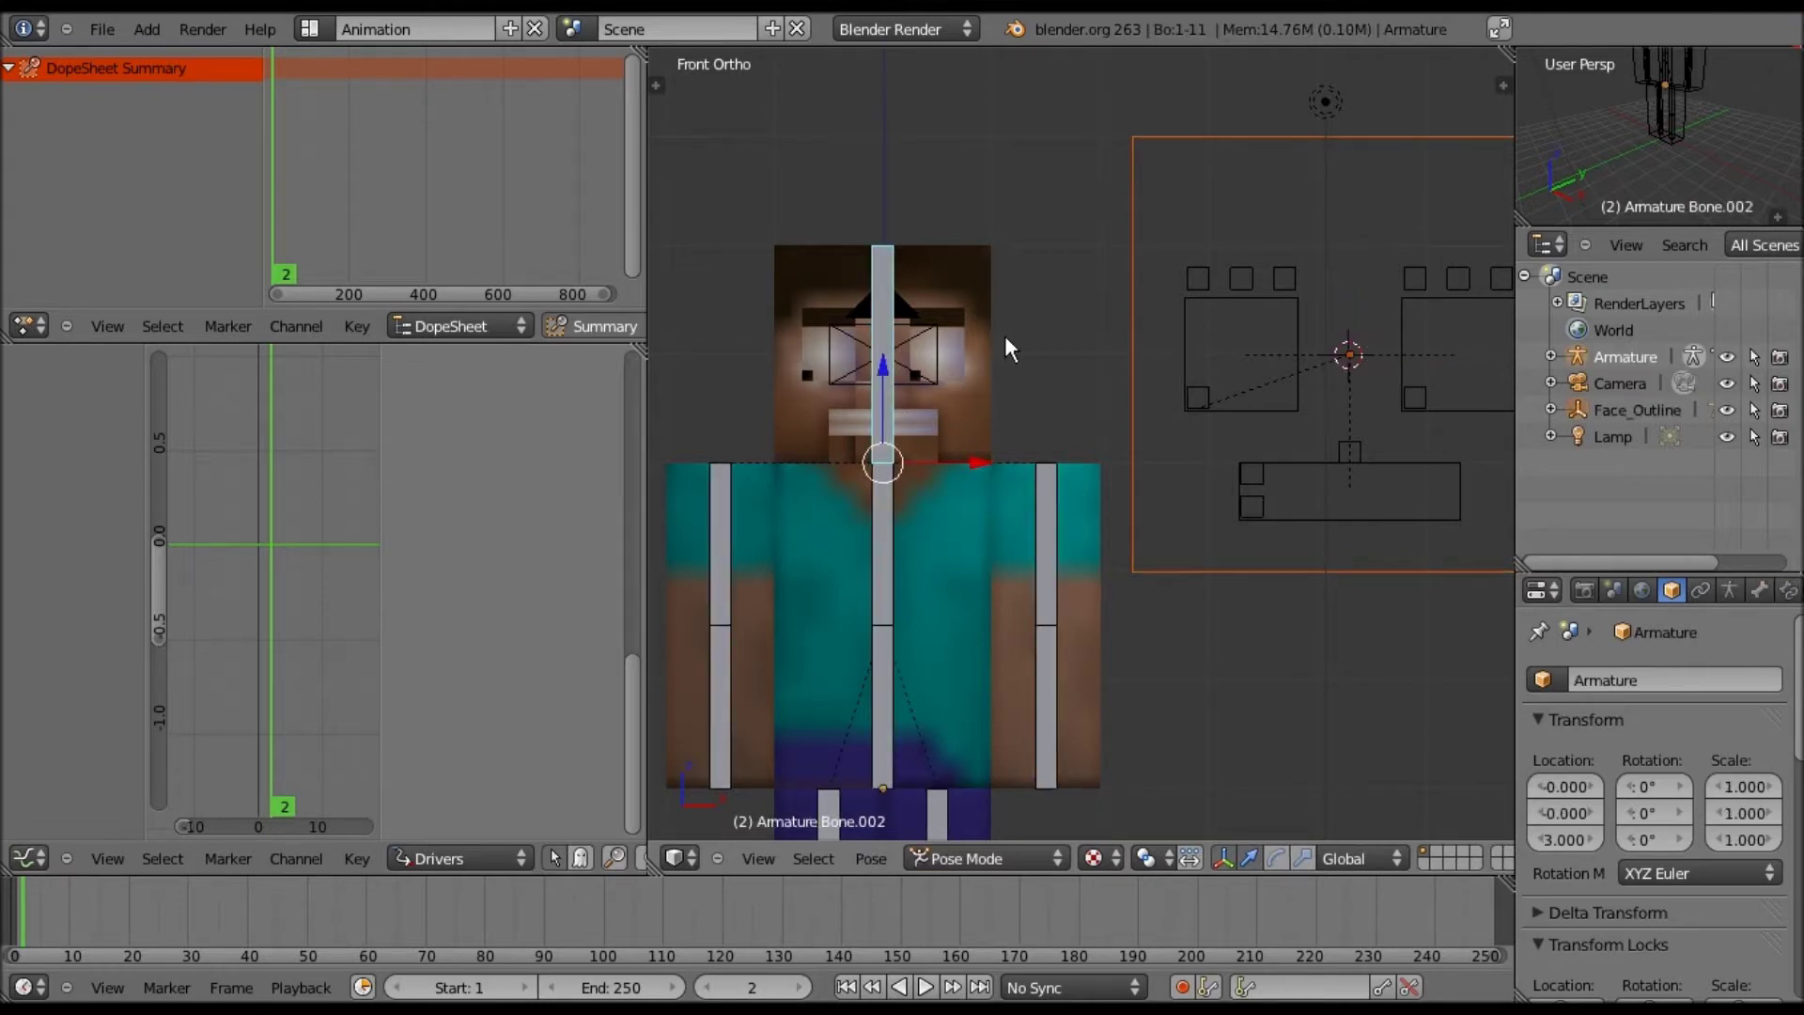
{"action": "key", "text": "ctrl+p"}
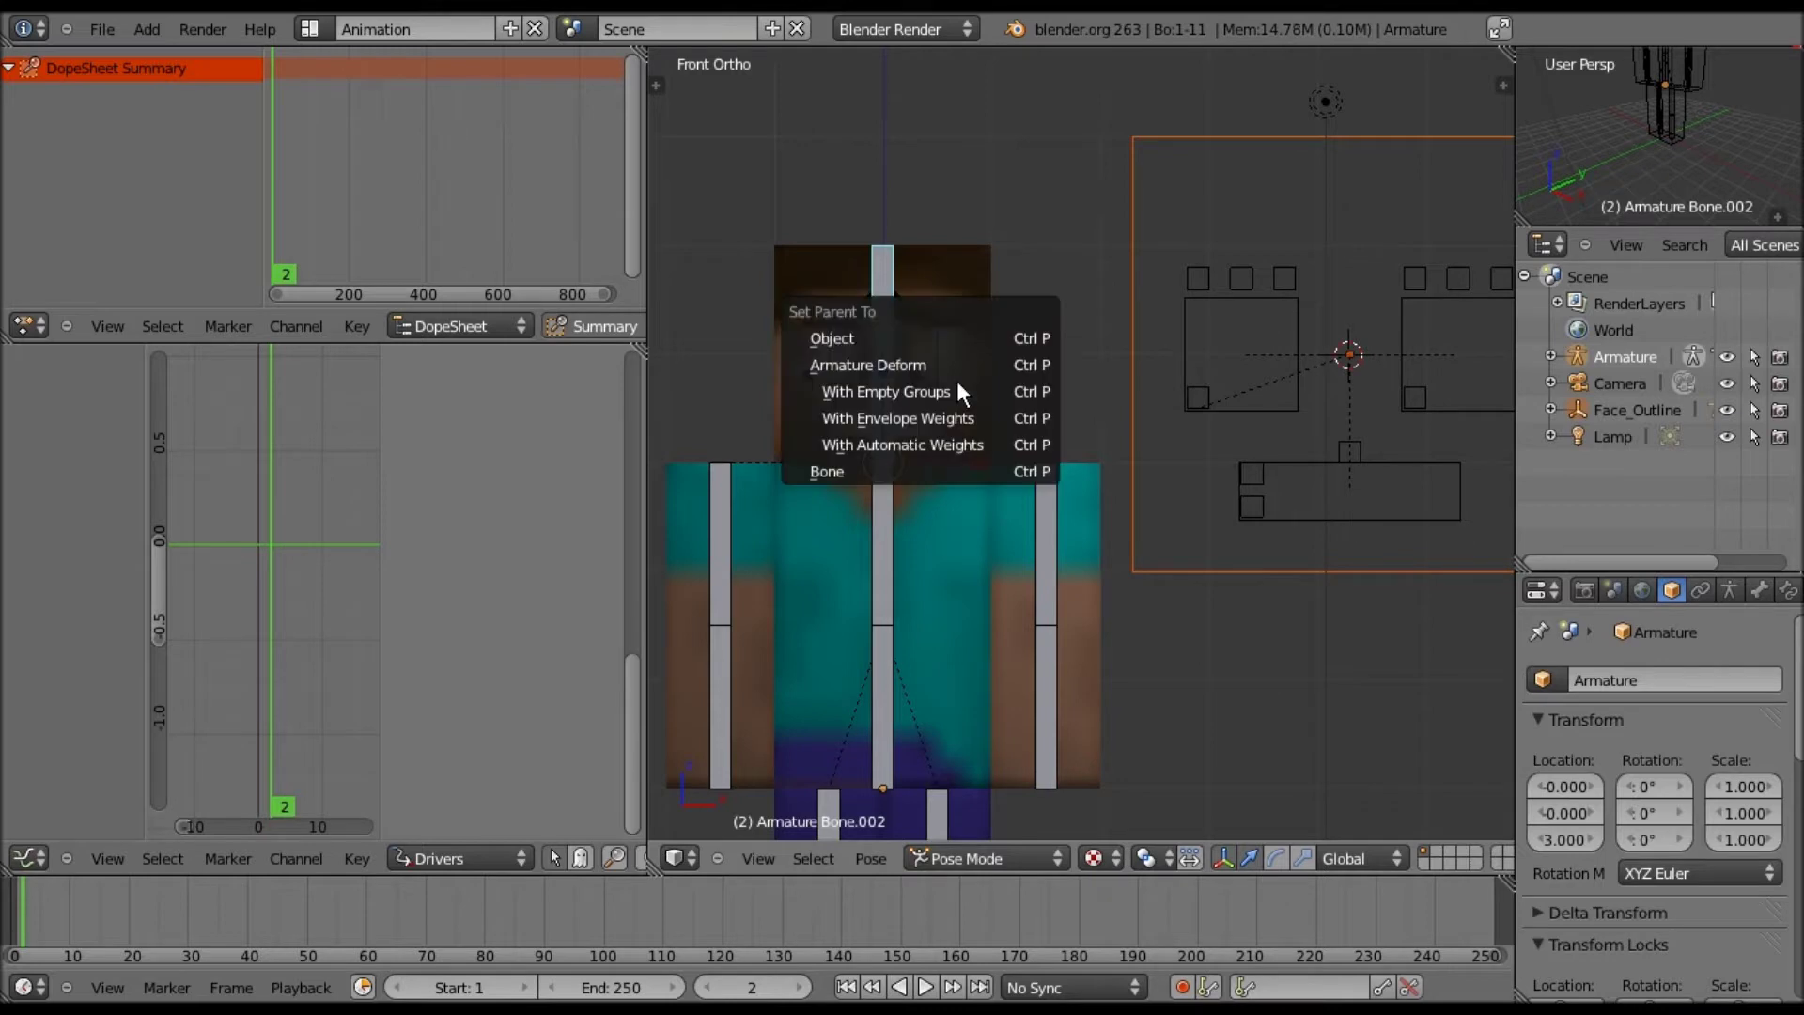
{"action": "left_click", "coordinate": [894, 468]}
- Test the bone parenting by rotating the head bone about 100 degrees, and undo the rotation
{"action": "scroll", "coordinate": [1041, 162], "scroll_direction": "down", "scroll_amount": 3}
{"action": "key", "text": "r"}
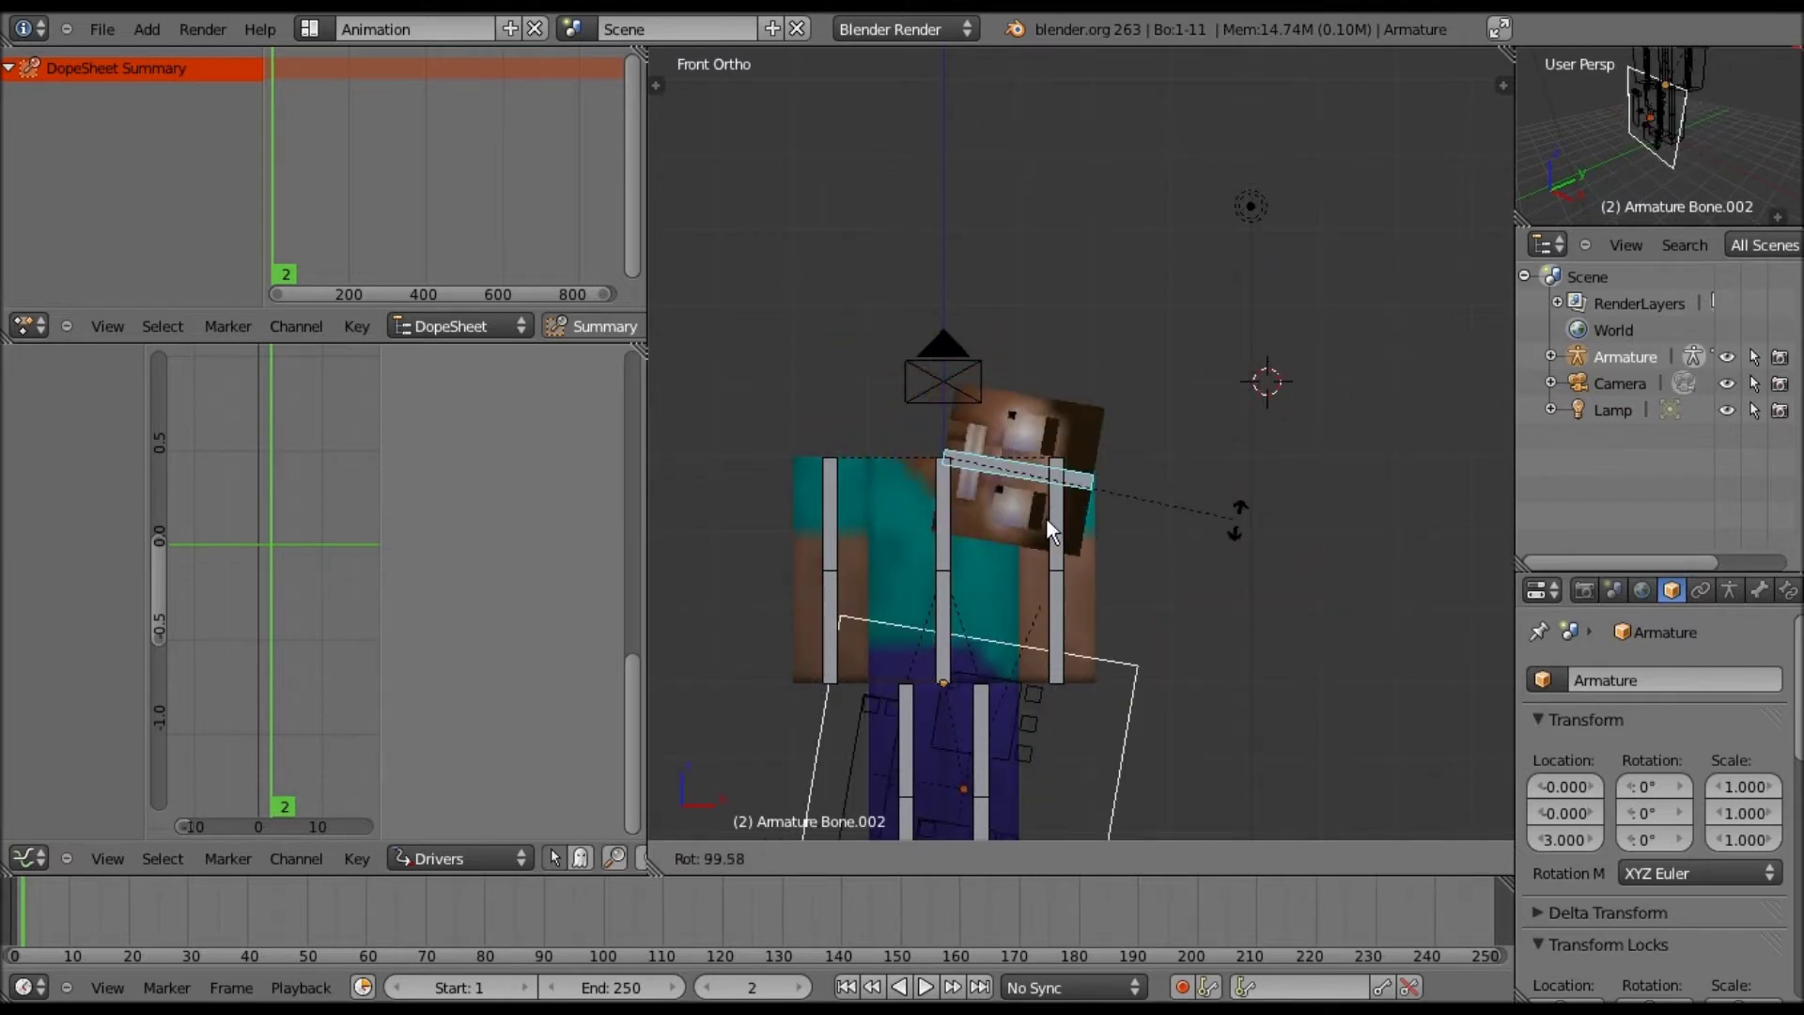
{"action": "left_click", "coordinate": [1052, 461]}
{"action": "key", "text": "ctrl+z"}
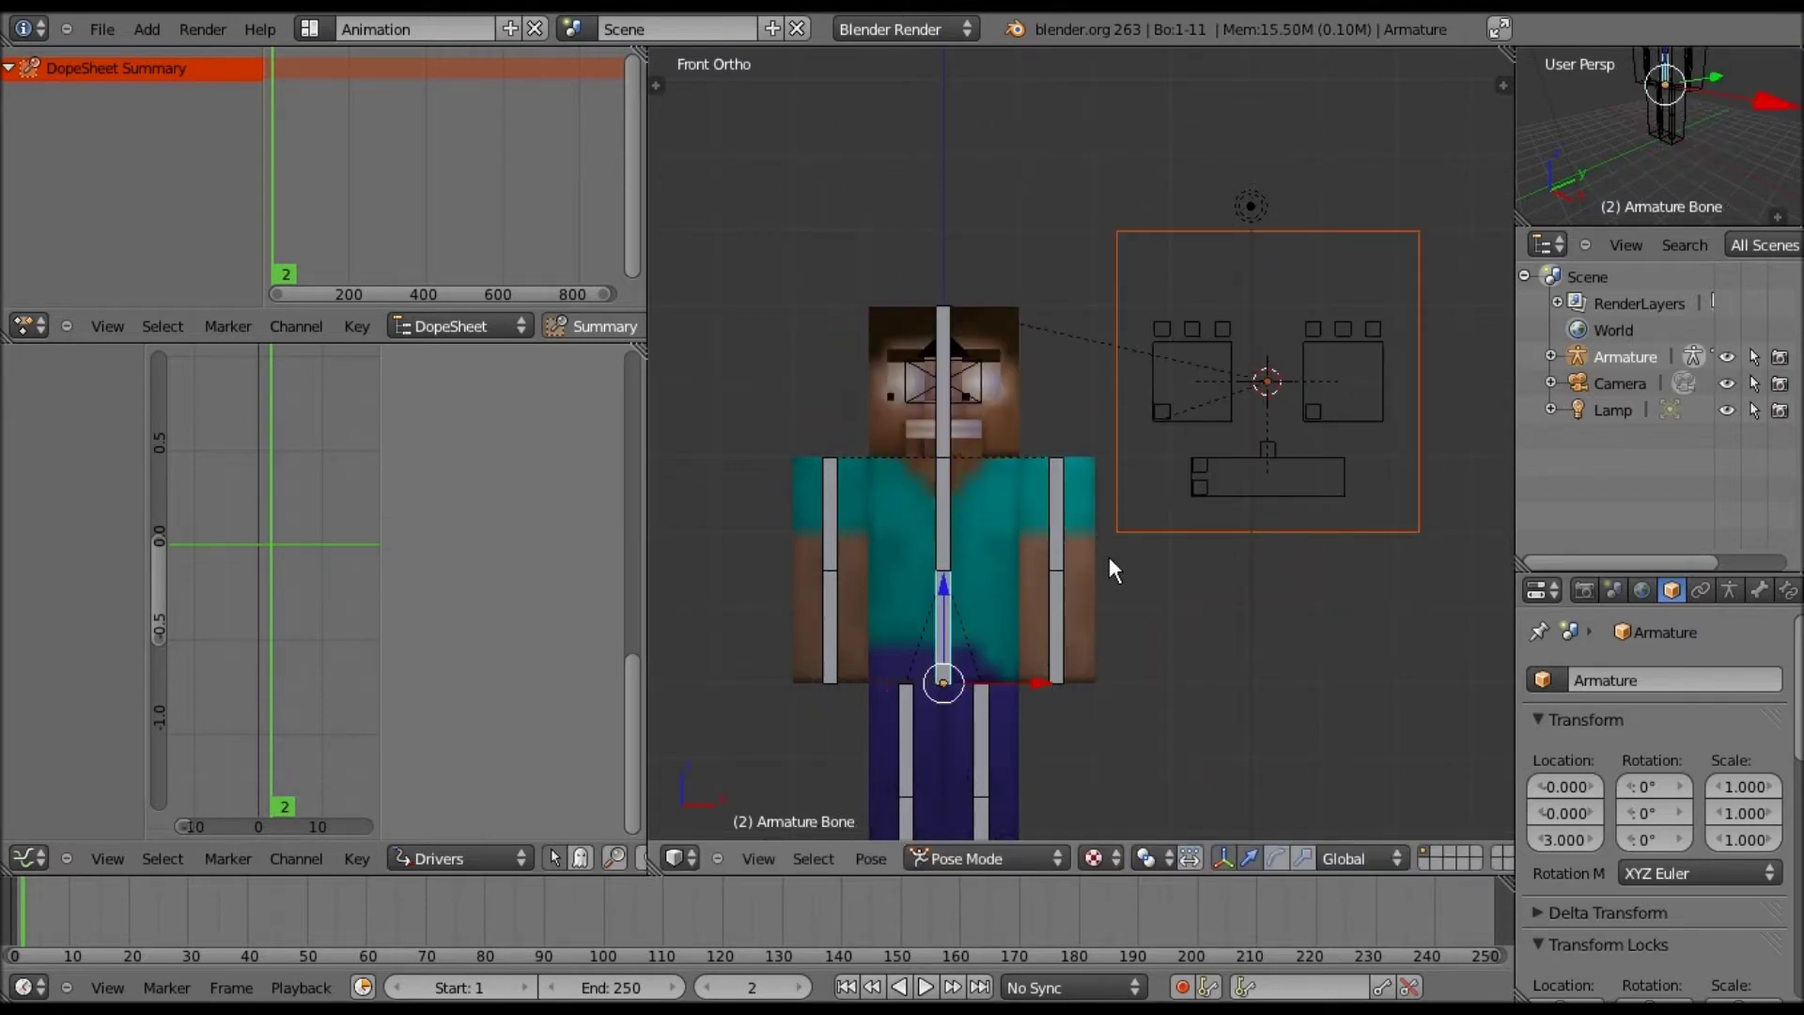
- Try moving the lowest torso bone to see the face panel follow the body, and undo the move
{"action": "key", "text": "g"}
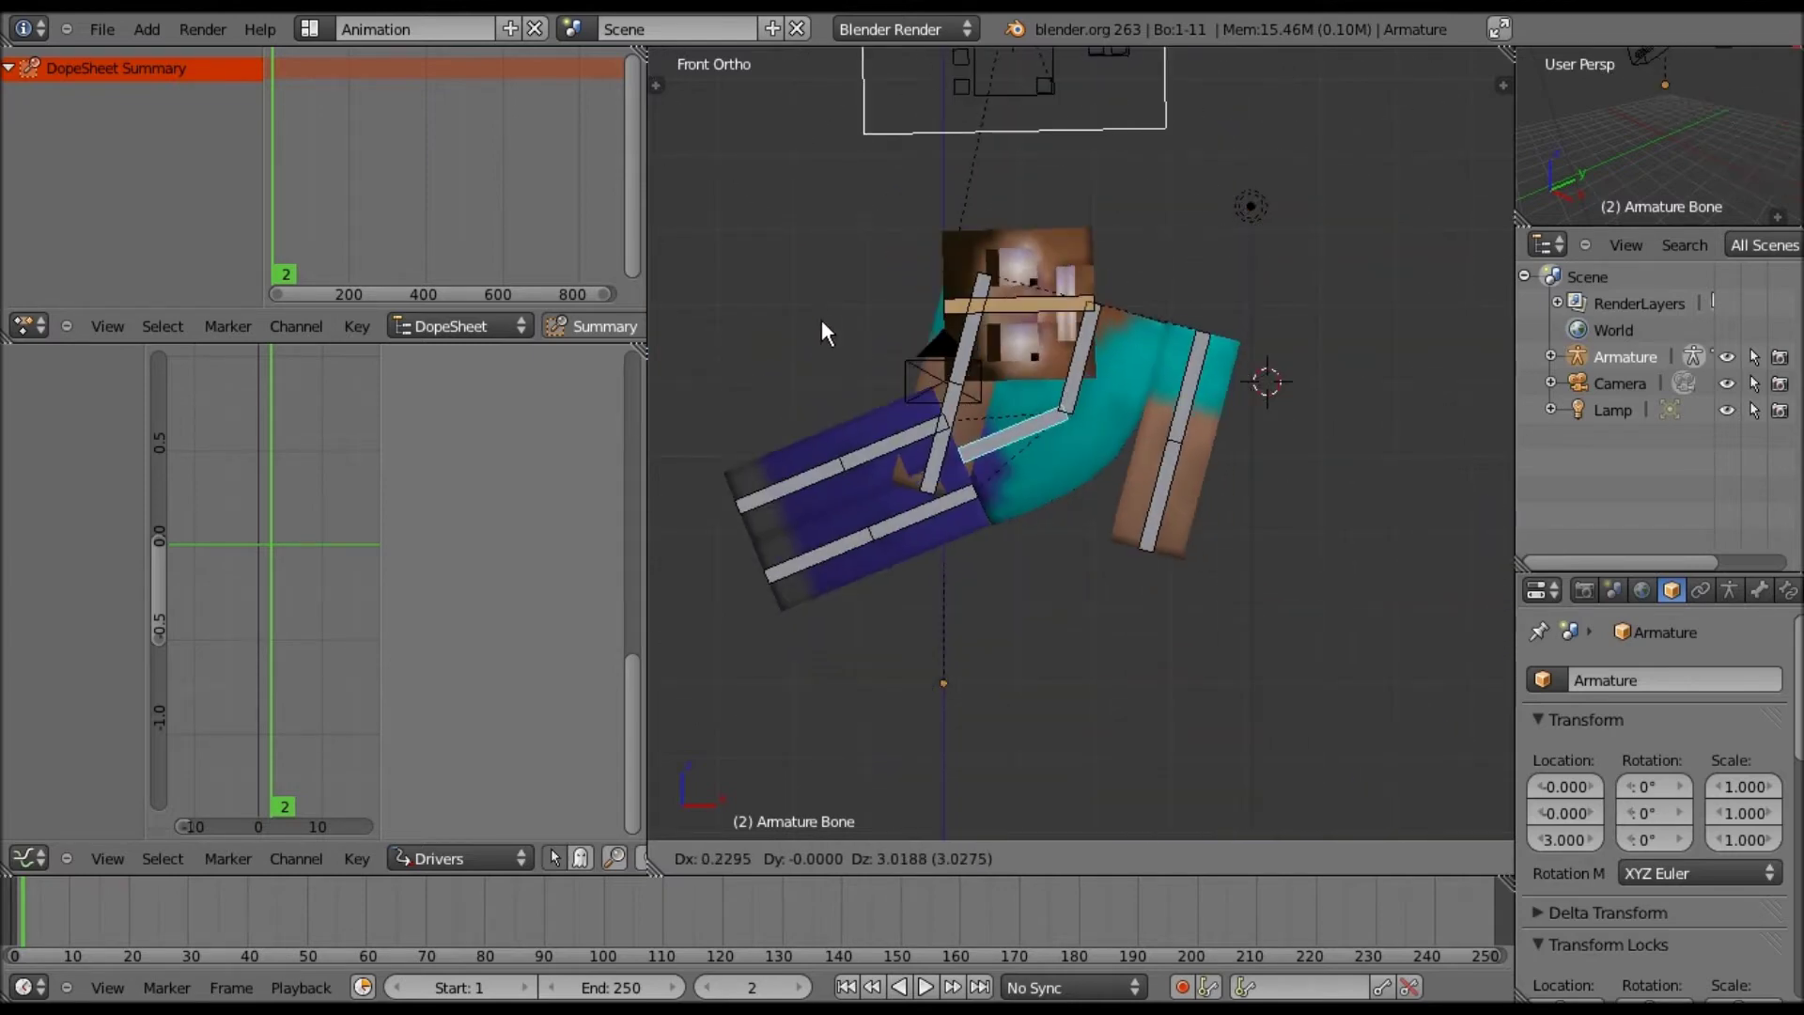
{"action": "left_click", "coordinate": [1051, 291]}
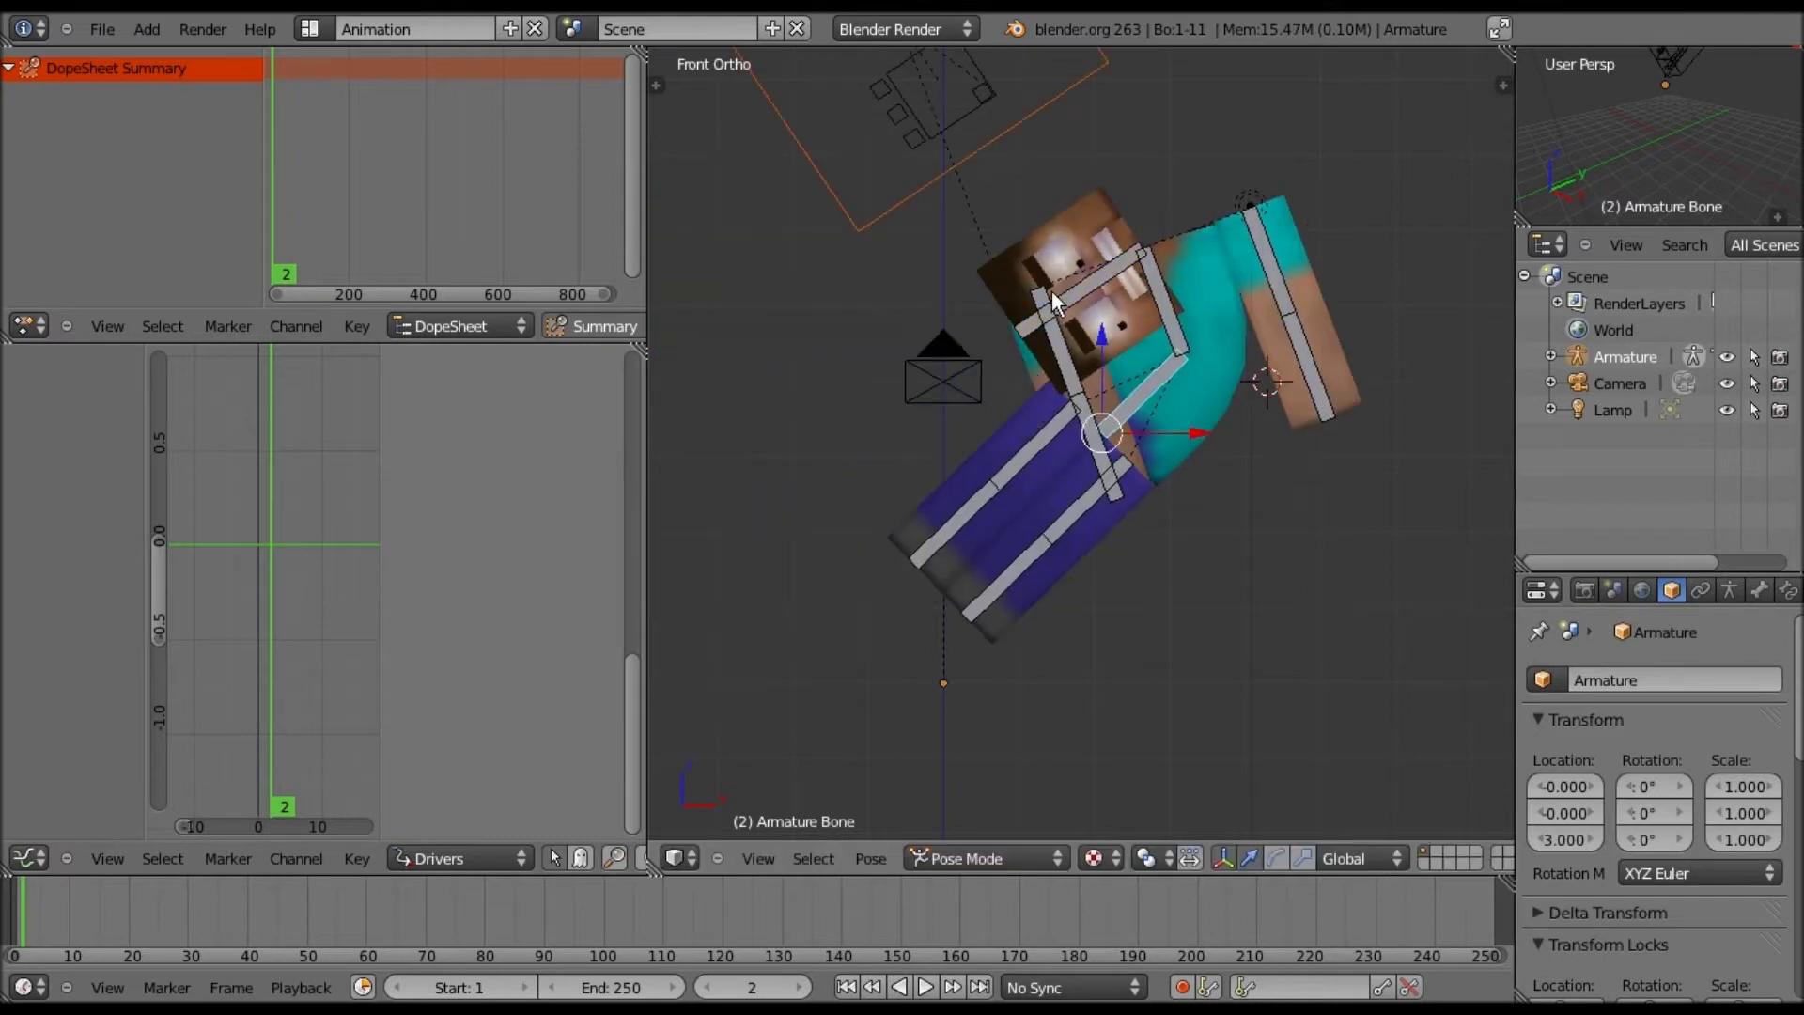
{"action": "key", "text": "ctrl+z"}
{"action": "middle_click_drag", "start_coordinate": [1037, 631], "coordinate": [1062, 459], "text": "shift"}
{"action": "middle_click_drag", "start_coordinate": [1005, 310], "coordinate": [985, 447], "text": "shift"}
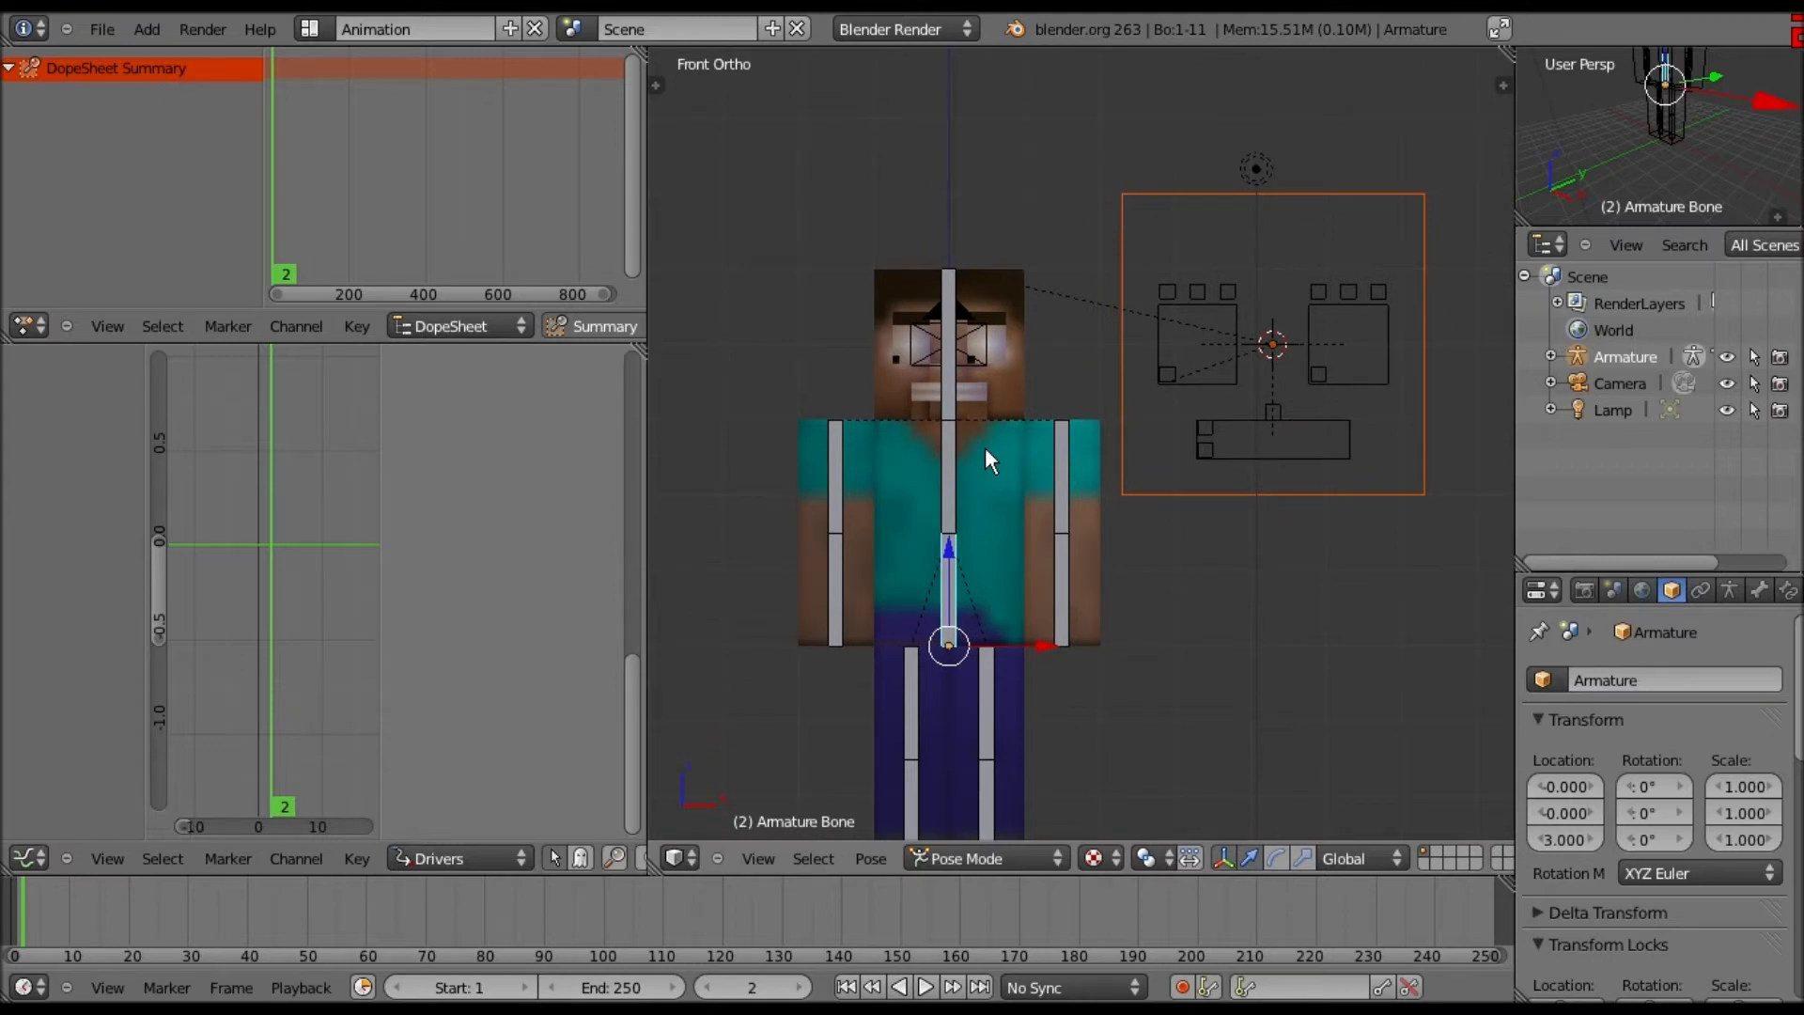
- Try moving the upper torso bone sideways to test the face panel's parenting, and undo the move
{"action": "right_click", "coordinate": [984, 447]}
{"action": "key", "text": "g"}
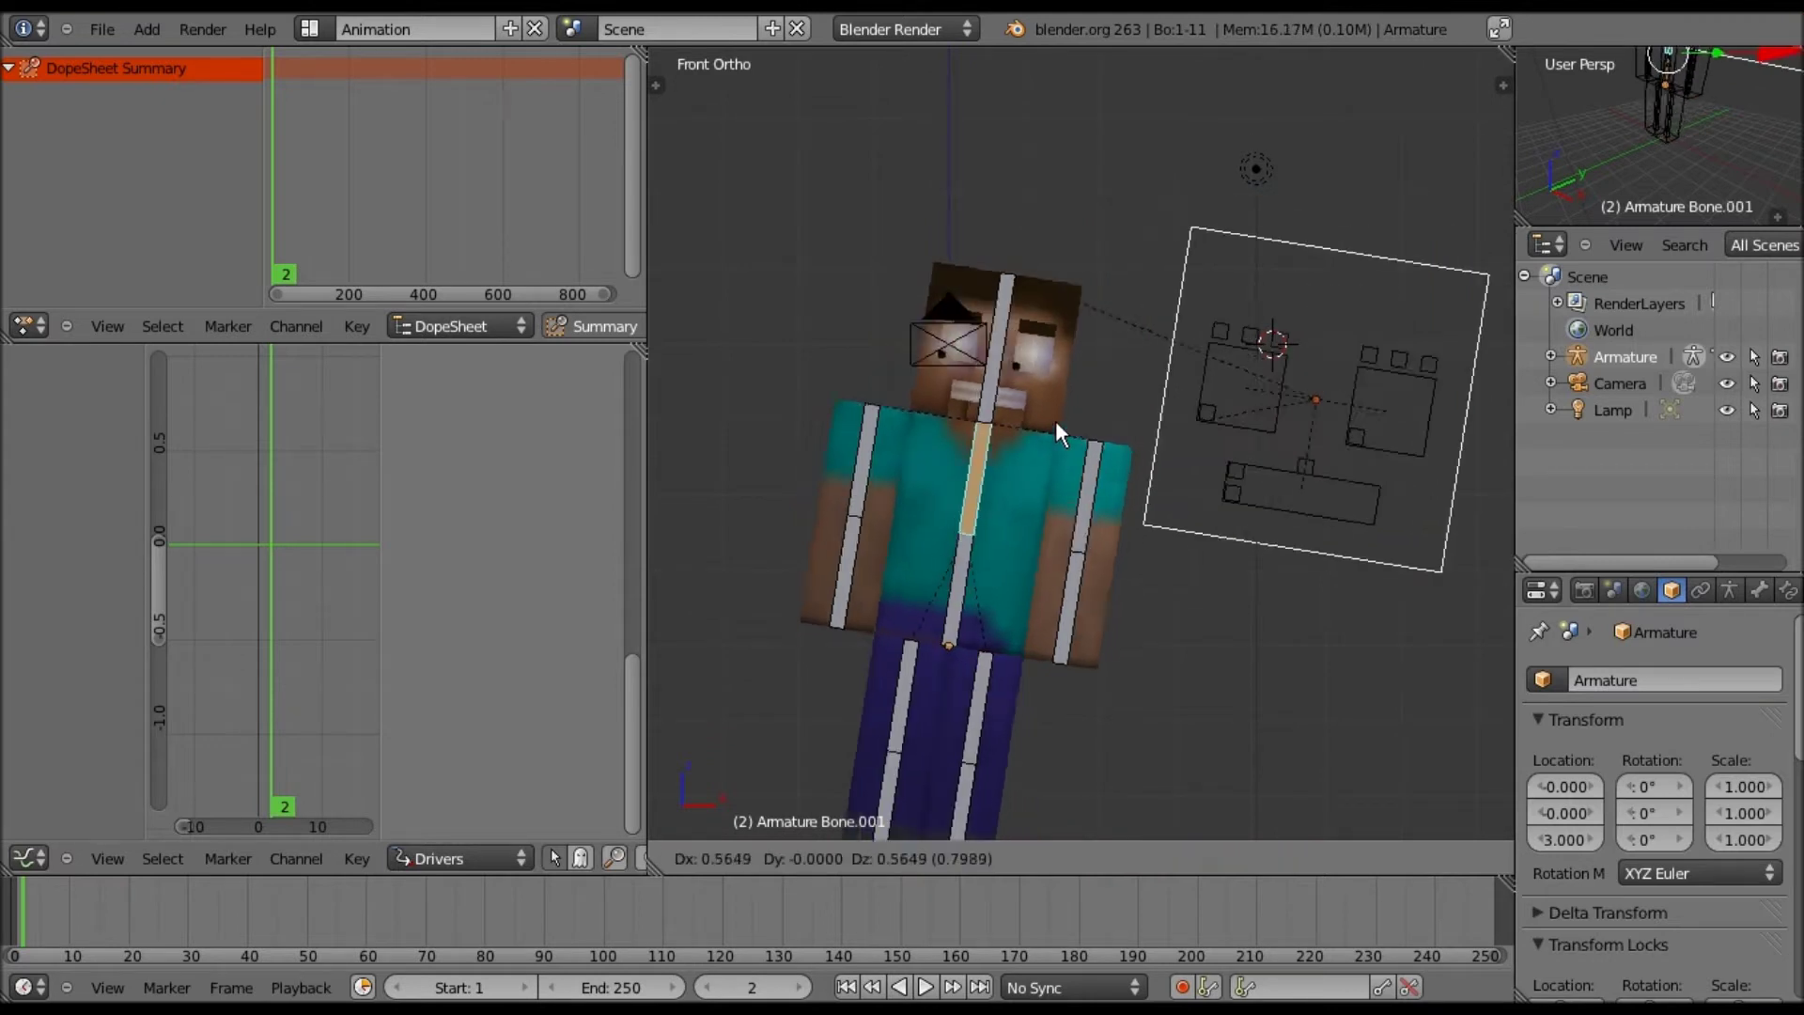
{"action": "left_click", "coordinate": [1085, 424]}
{"action": "key", "text": "ctrl+z"}
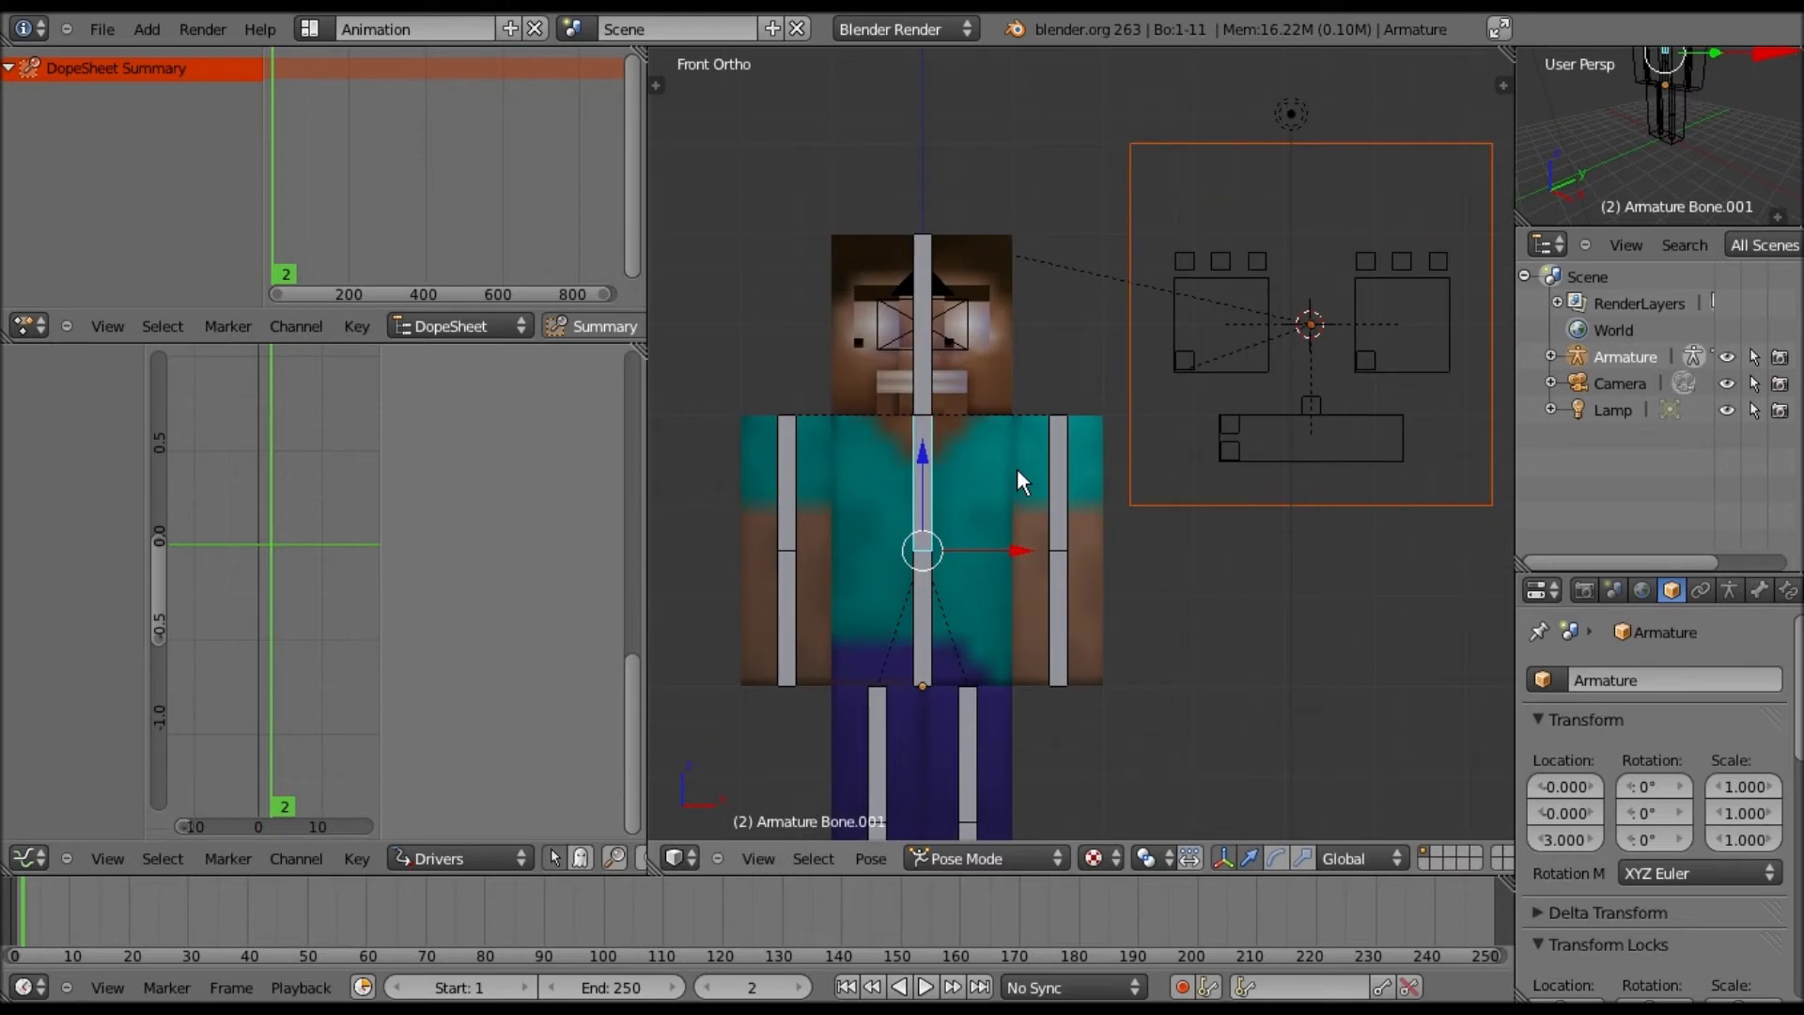
- Select the camera and the lamp together and move both to layer 2
{"action": "middle_click_drag", "start_coordinate": [1016, 467], "coordinate": [1105, 208]}
{"action": "right_click", "coordinate": [700, 441]}
{"action": "scroll", "coordinate": [1396, 178], "scroll_direction": "down", "scroll_amount": 1}
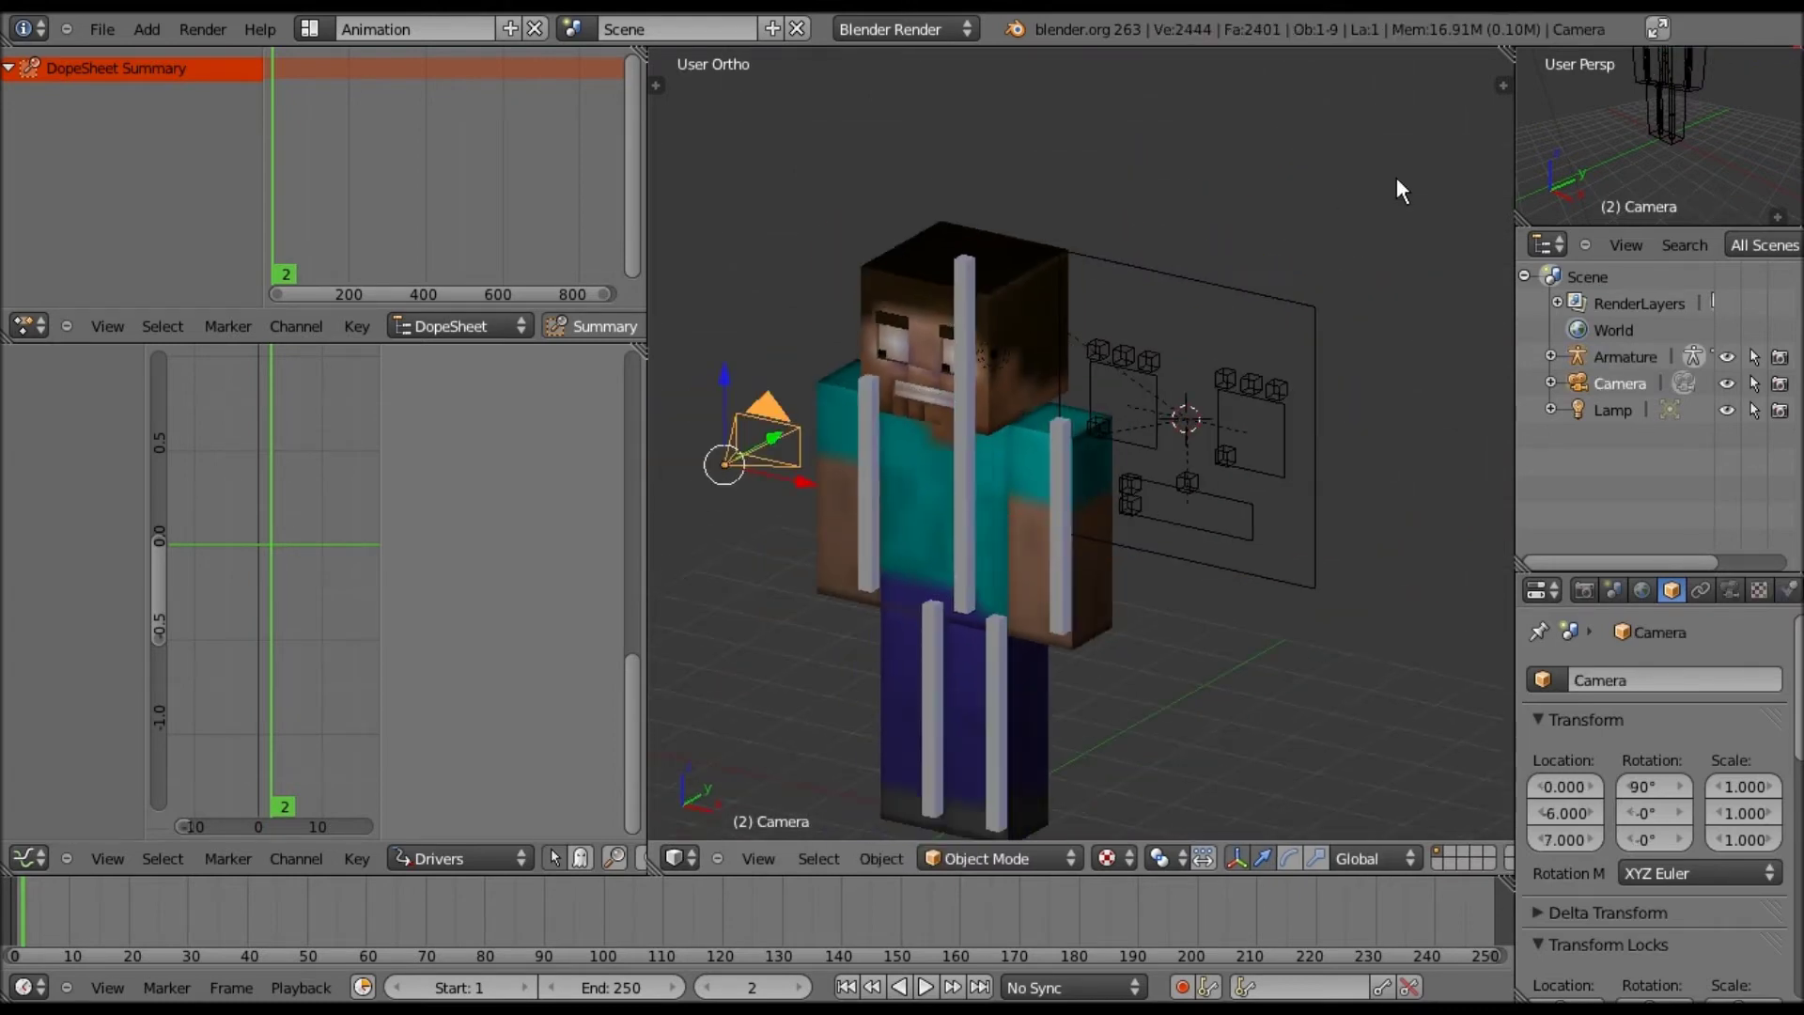
{"action": "scroll", "coordinate": [1396, 177], "scroll_direction": "down", "scroll_amount": 7}
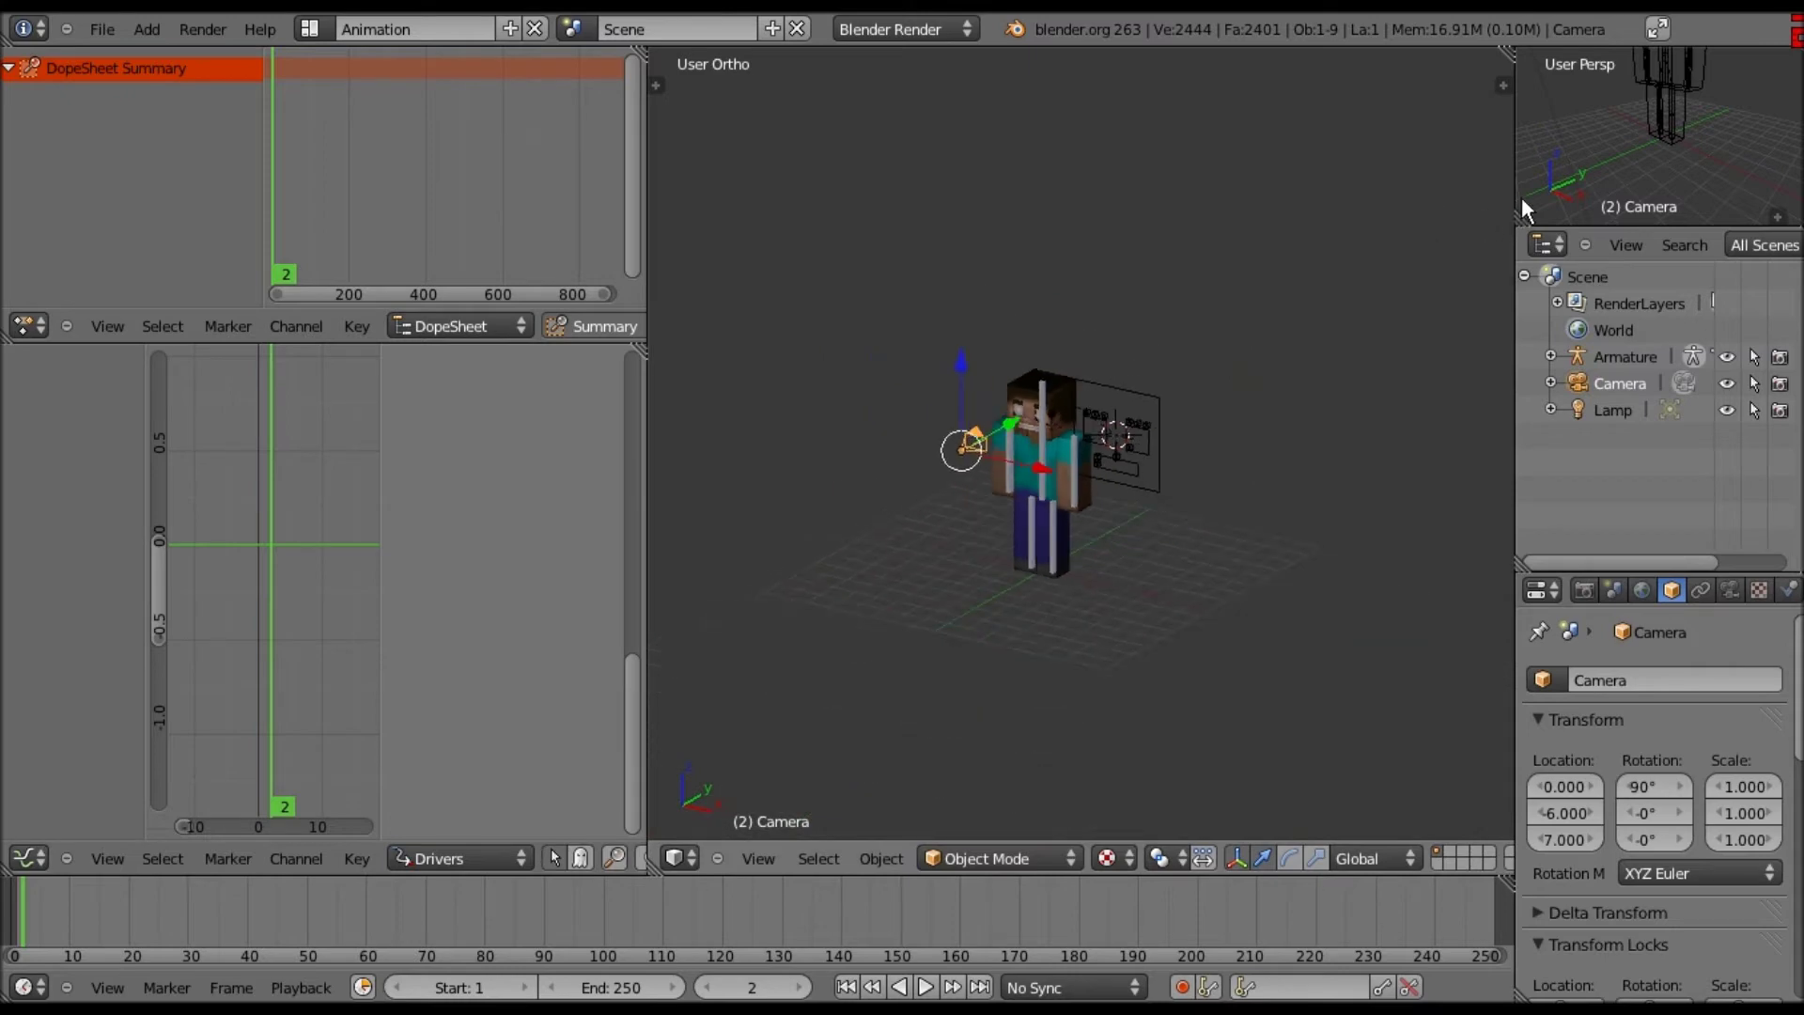
{"action": "middle_click_drag", "start_coordinate": [1520, 197], "coordinate": [1338, 392]}
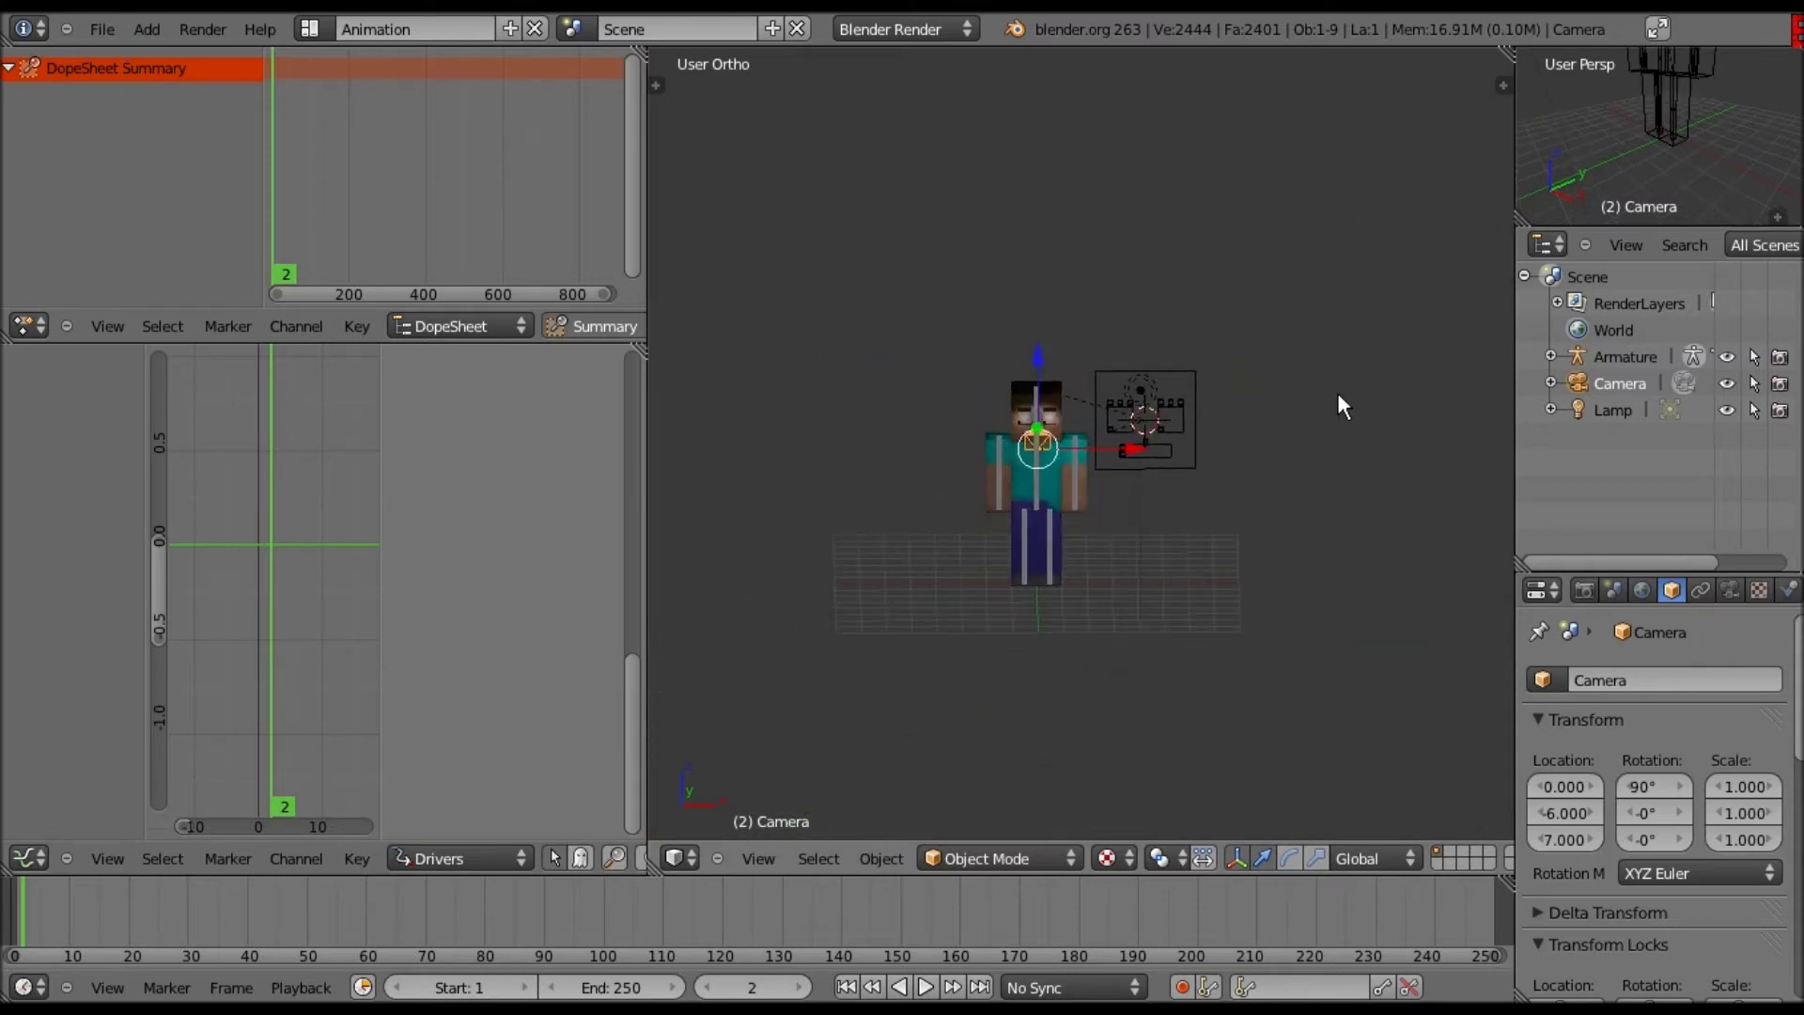
{"action": "right_click", "coordinate": [1337, 392], "text": "shift"}
{"action": "key", "text": "m"}
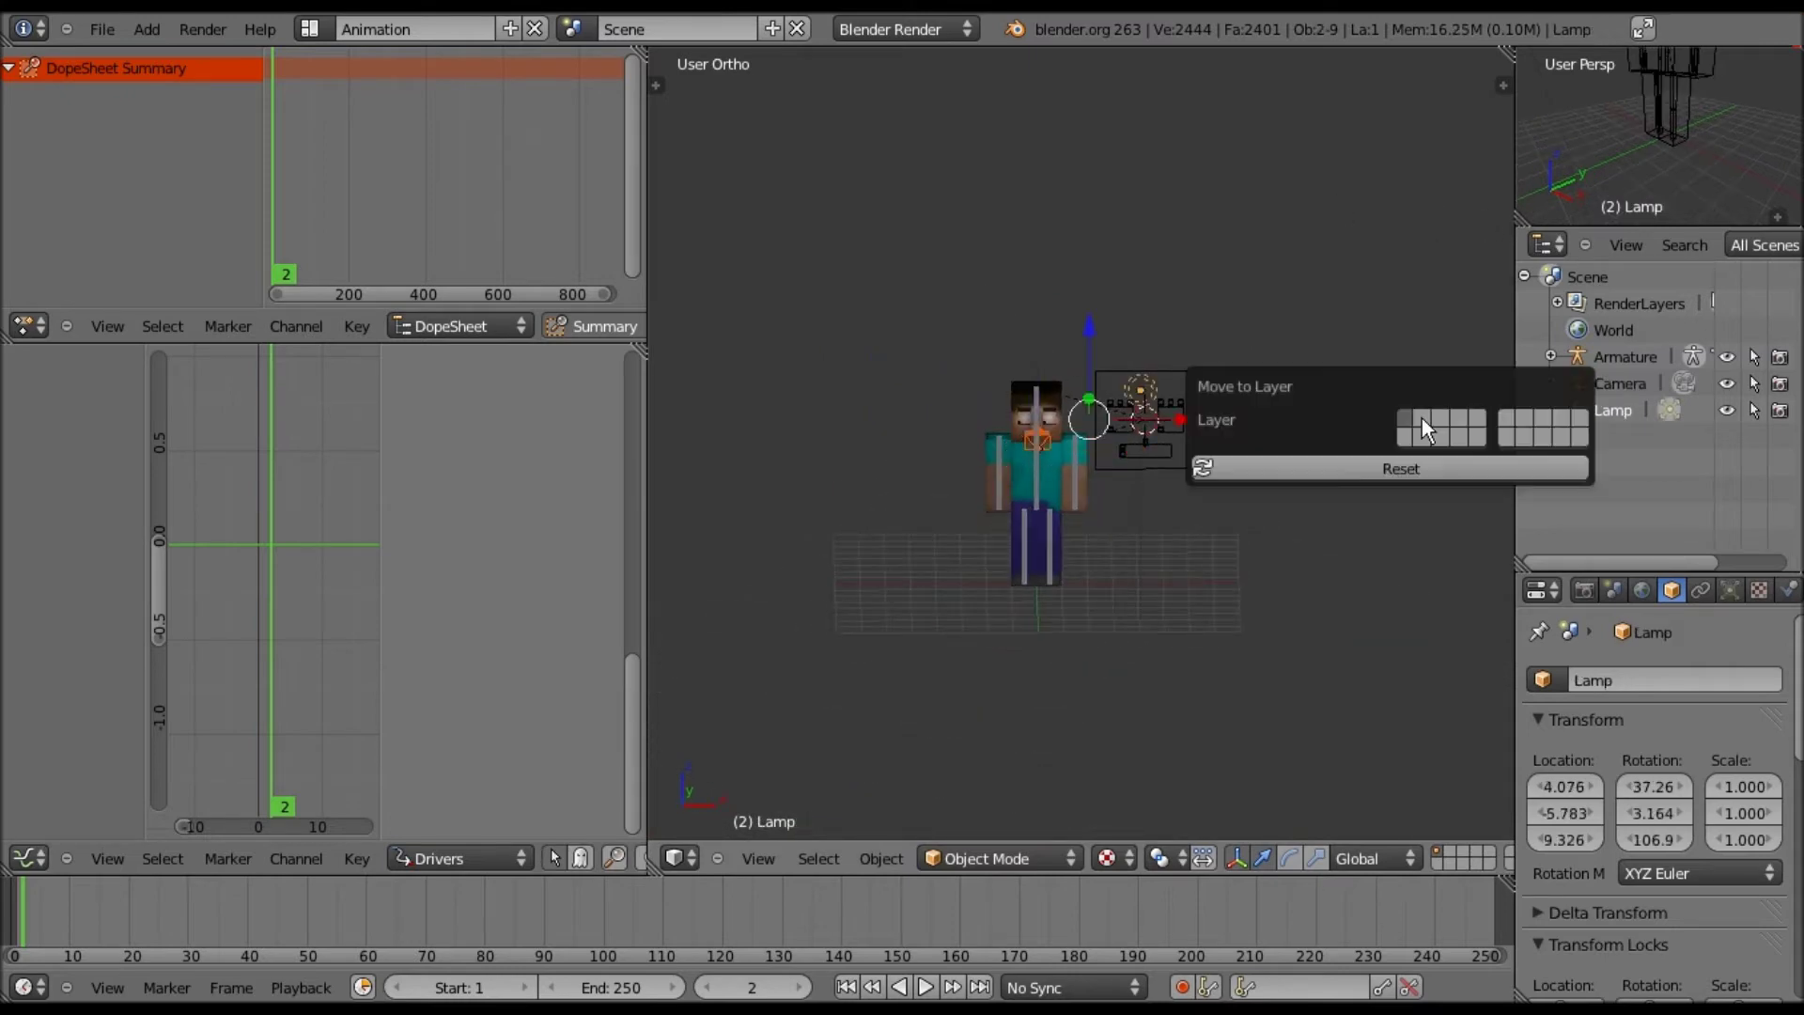
{"action": "key", "text": "2"}
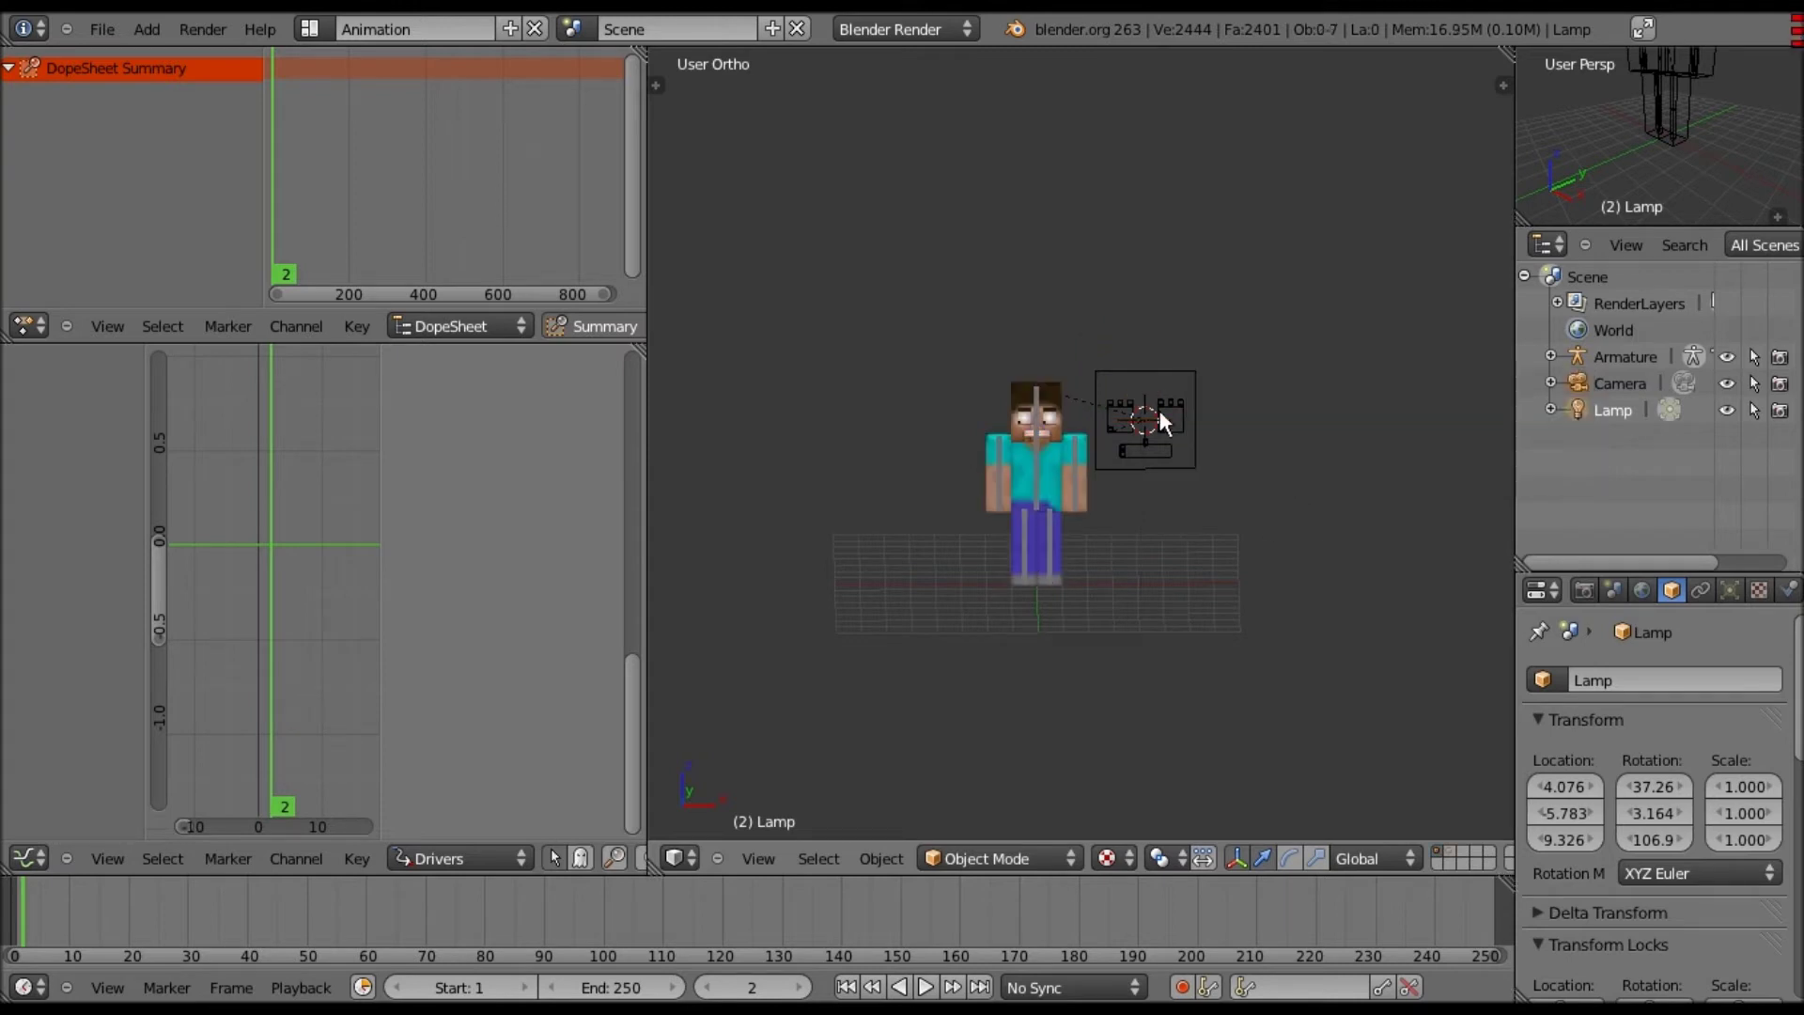
- Examine the character and the face control panel in the front view
{"action": "scroll", "coordinate": [1159, 414], "scroll_direction": "up", "scroll_amount": 3}
{"action": "scroll", "coordinate": [1200, 504], "scroll_direction": "up", "scroll_amount": 3}
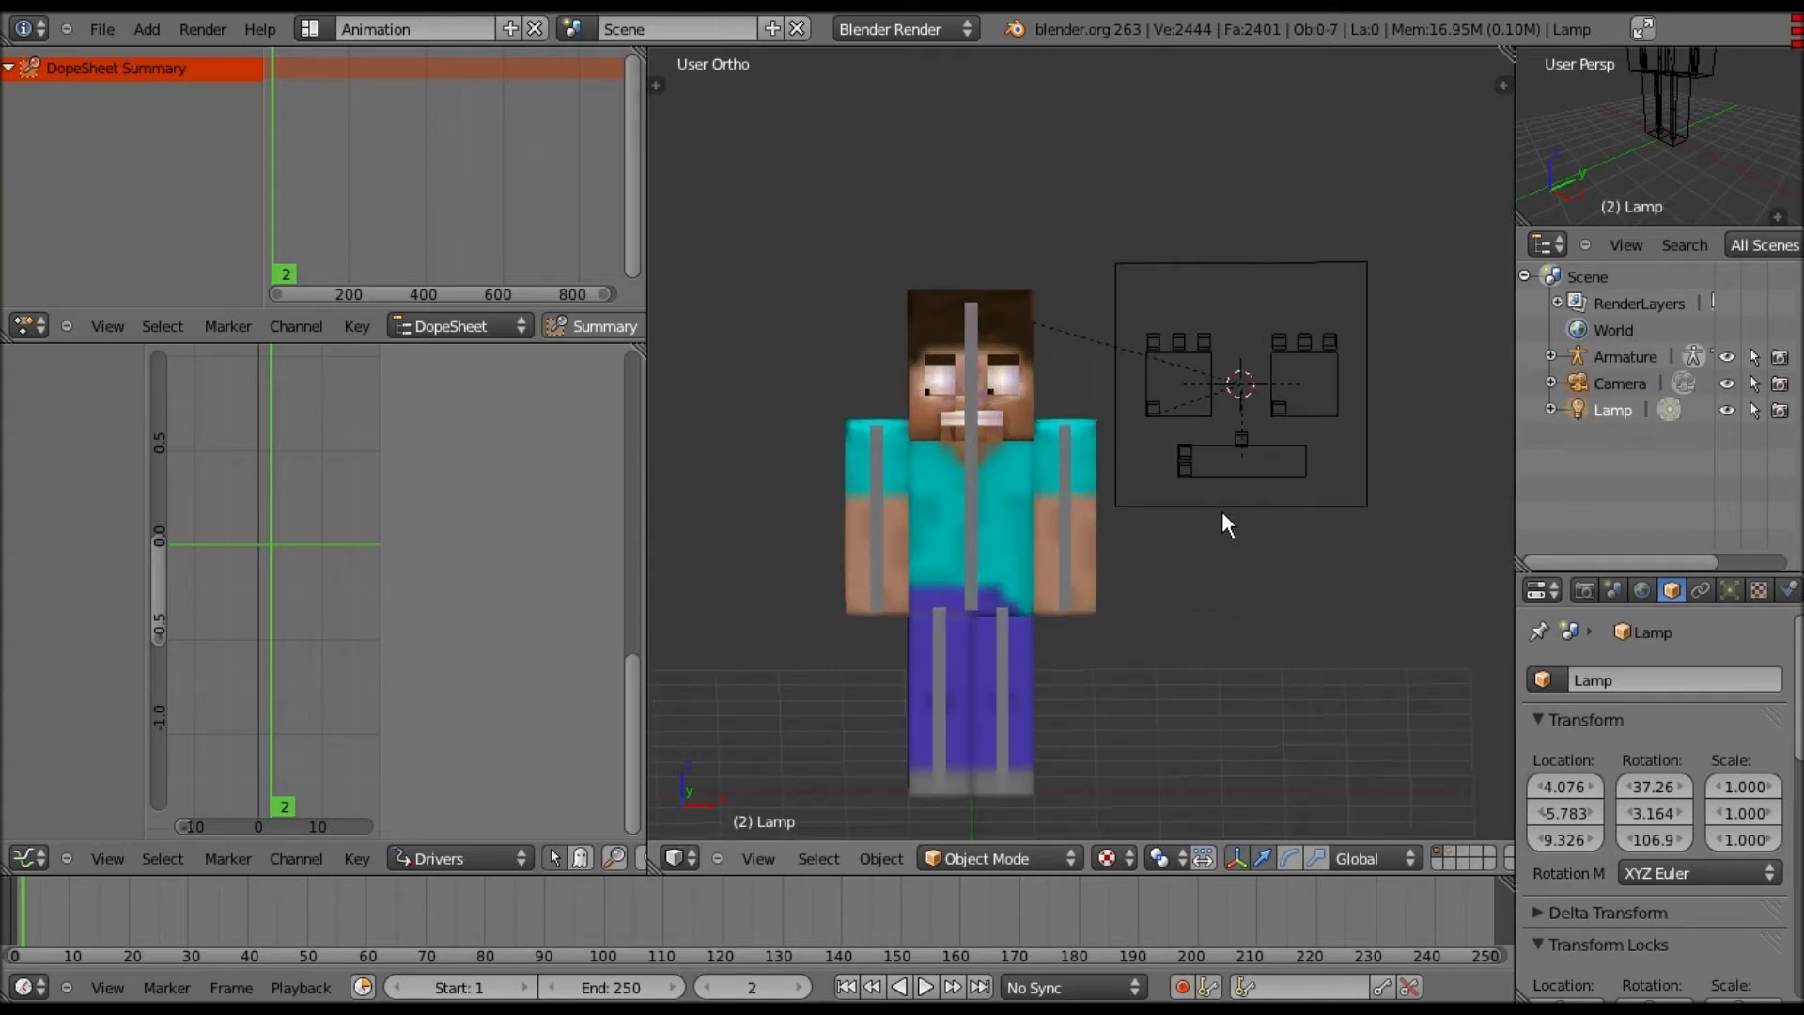
{"action": "key", "text": "KP_1"}
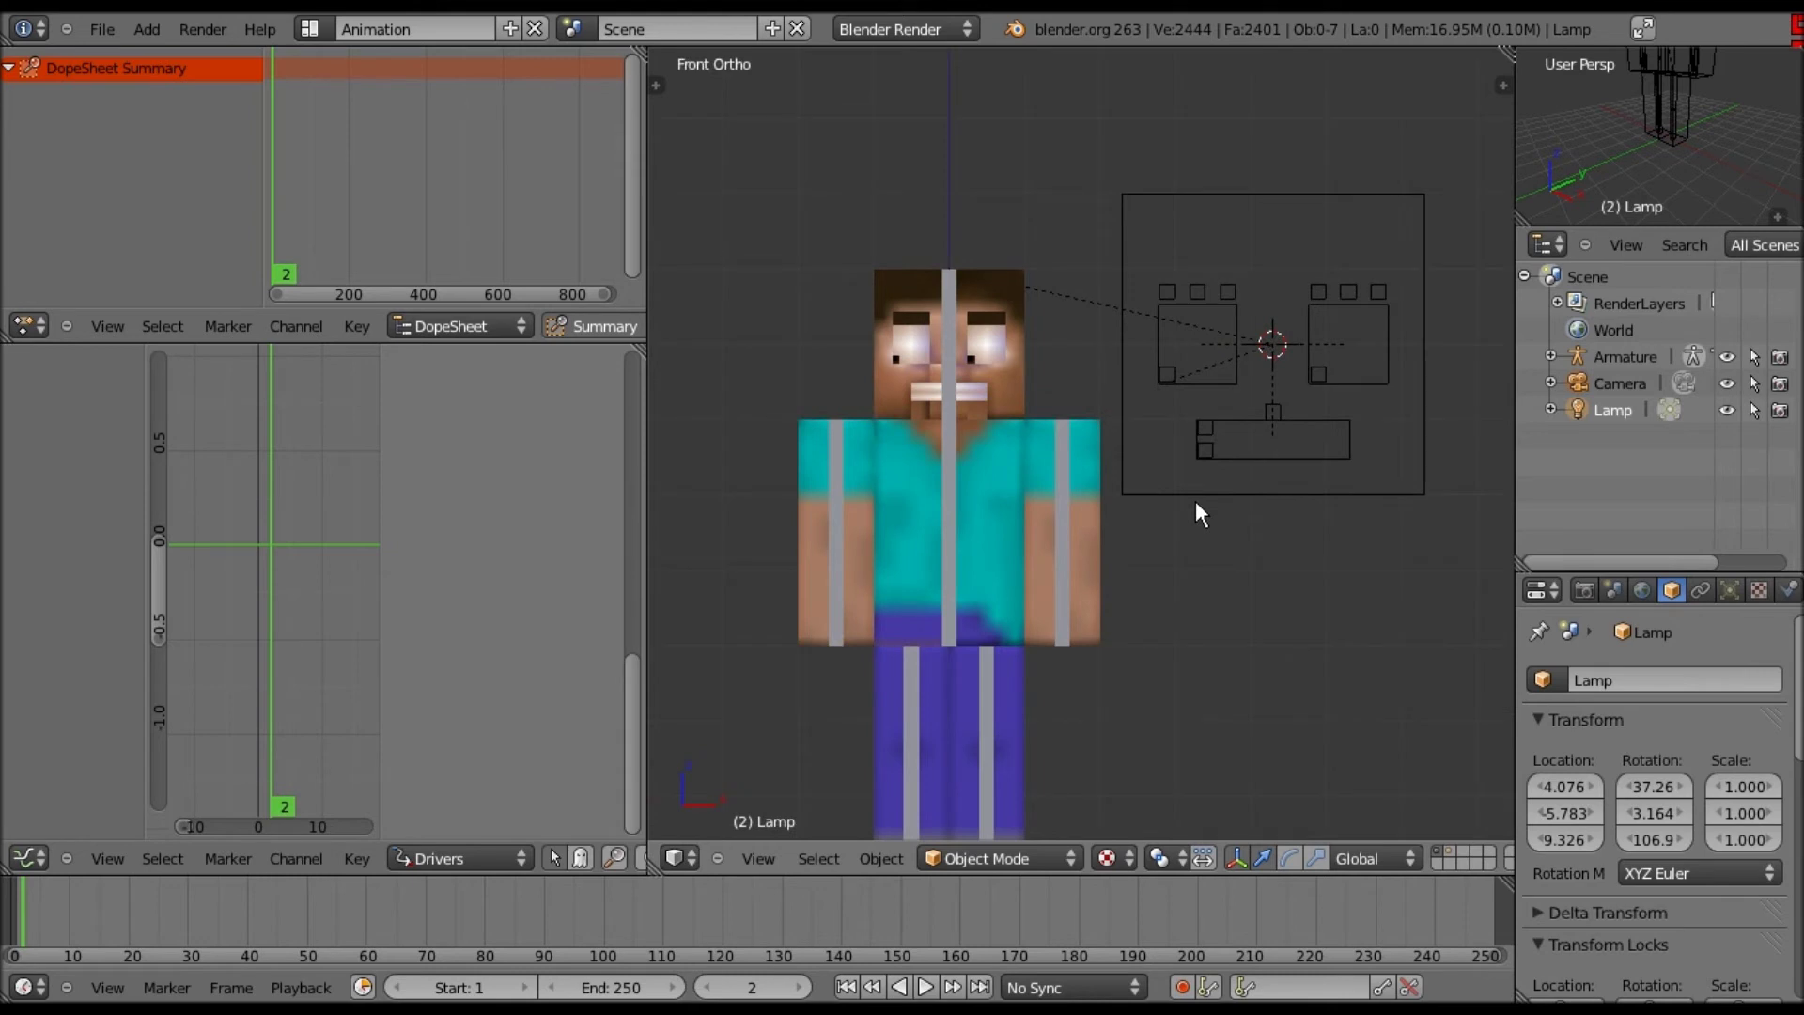
{"action": "scroll", "coordinate": [1196, 502], "scroll_direction": "down", "scroll_amount": 2}
{"action": "middle_click_drag", "start_coordinate": [1251, 394], "coordinate": [1308, 291], "text": "shift"}
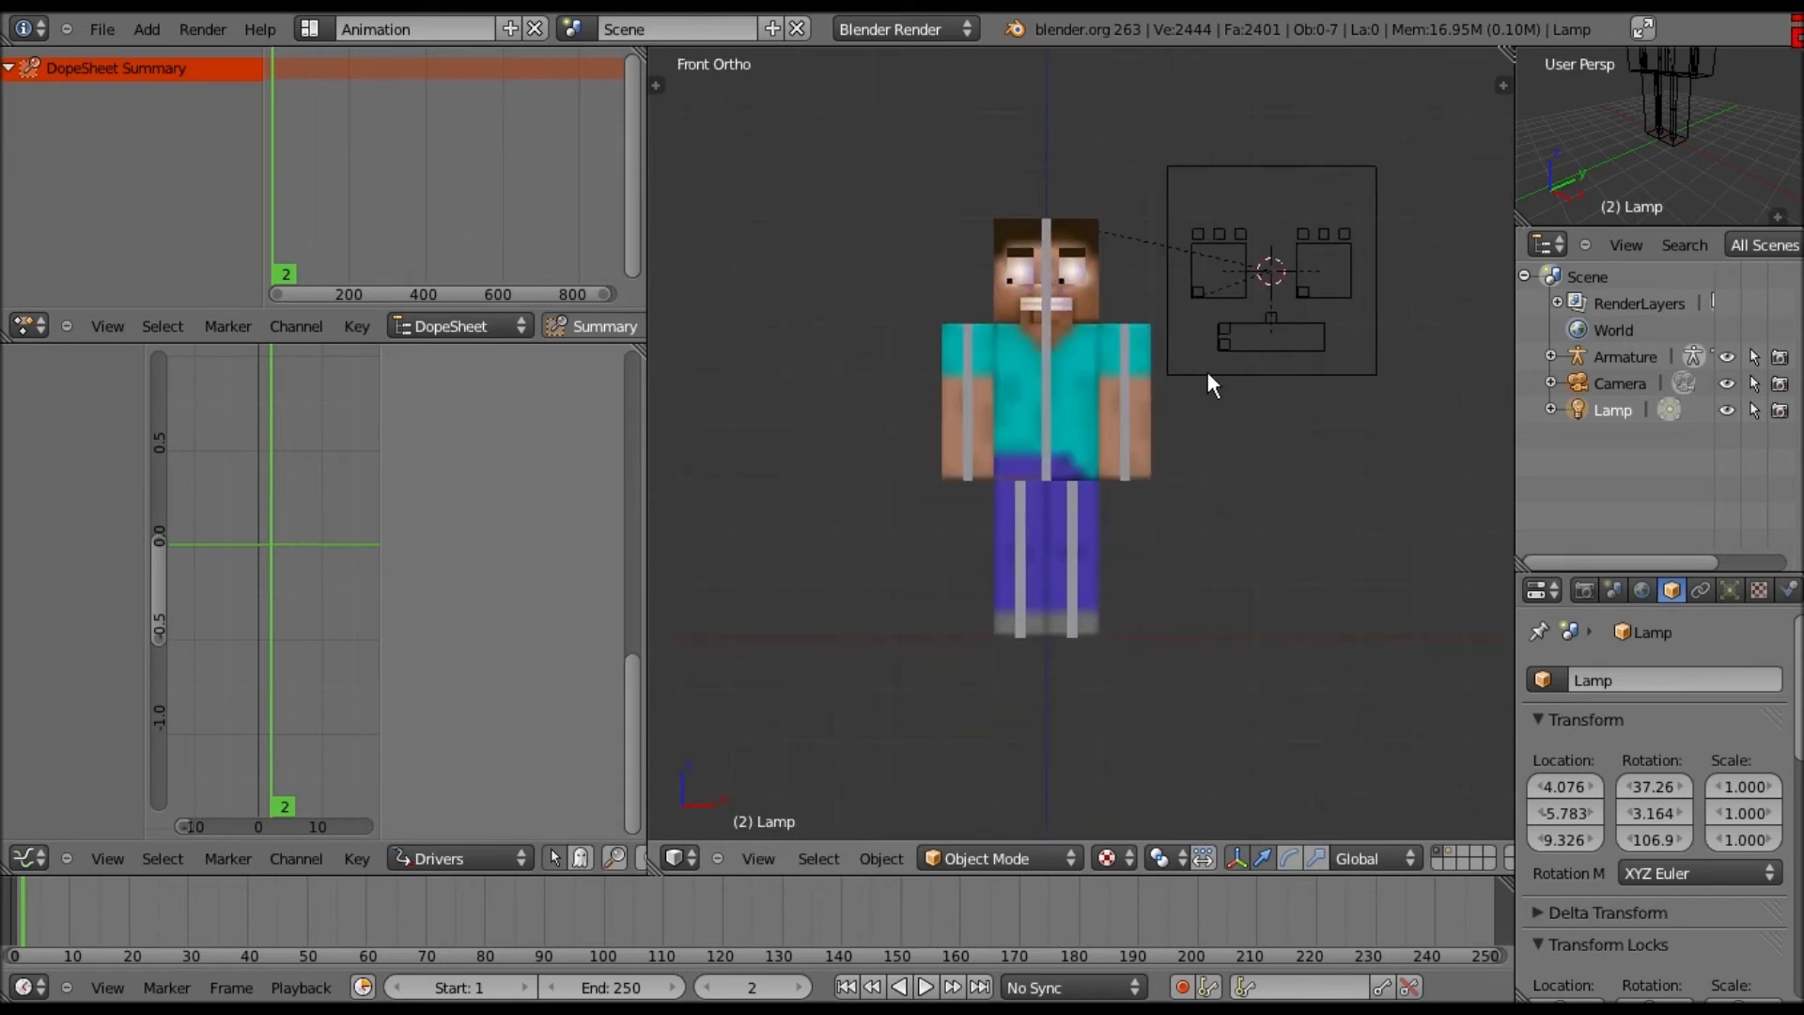
{"action": "scroll", "coordinate": [1206, 423], "scroll_direction": "up", "scroll_amount": 2}
{"action": "middle_click_drag", "start_coordinate": [1121, 430], "coordinate": [1088, 593], "text": "shift"}
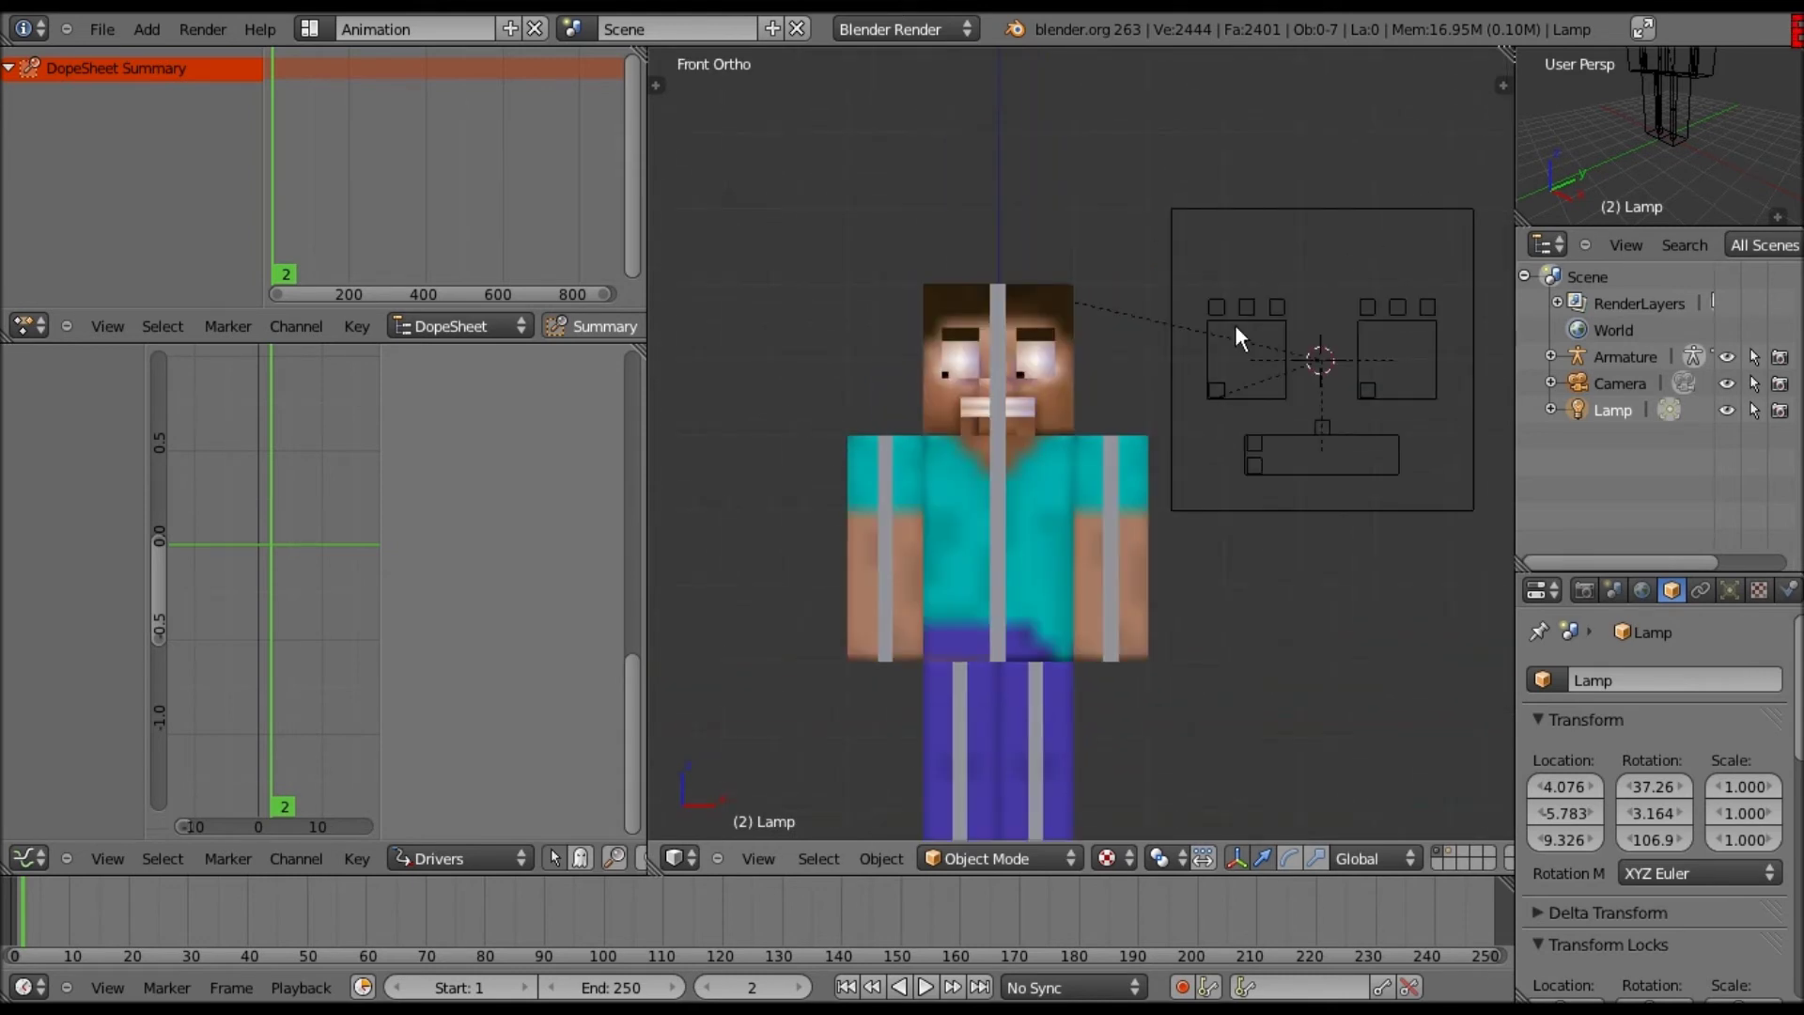
{"action": "middle_click_drag", "start_coordinate": [1234, 325], "coordinate": [1221, 344], "text": "shift"}
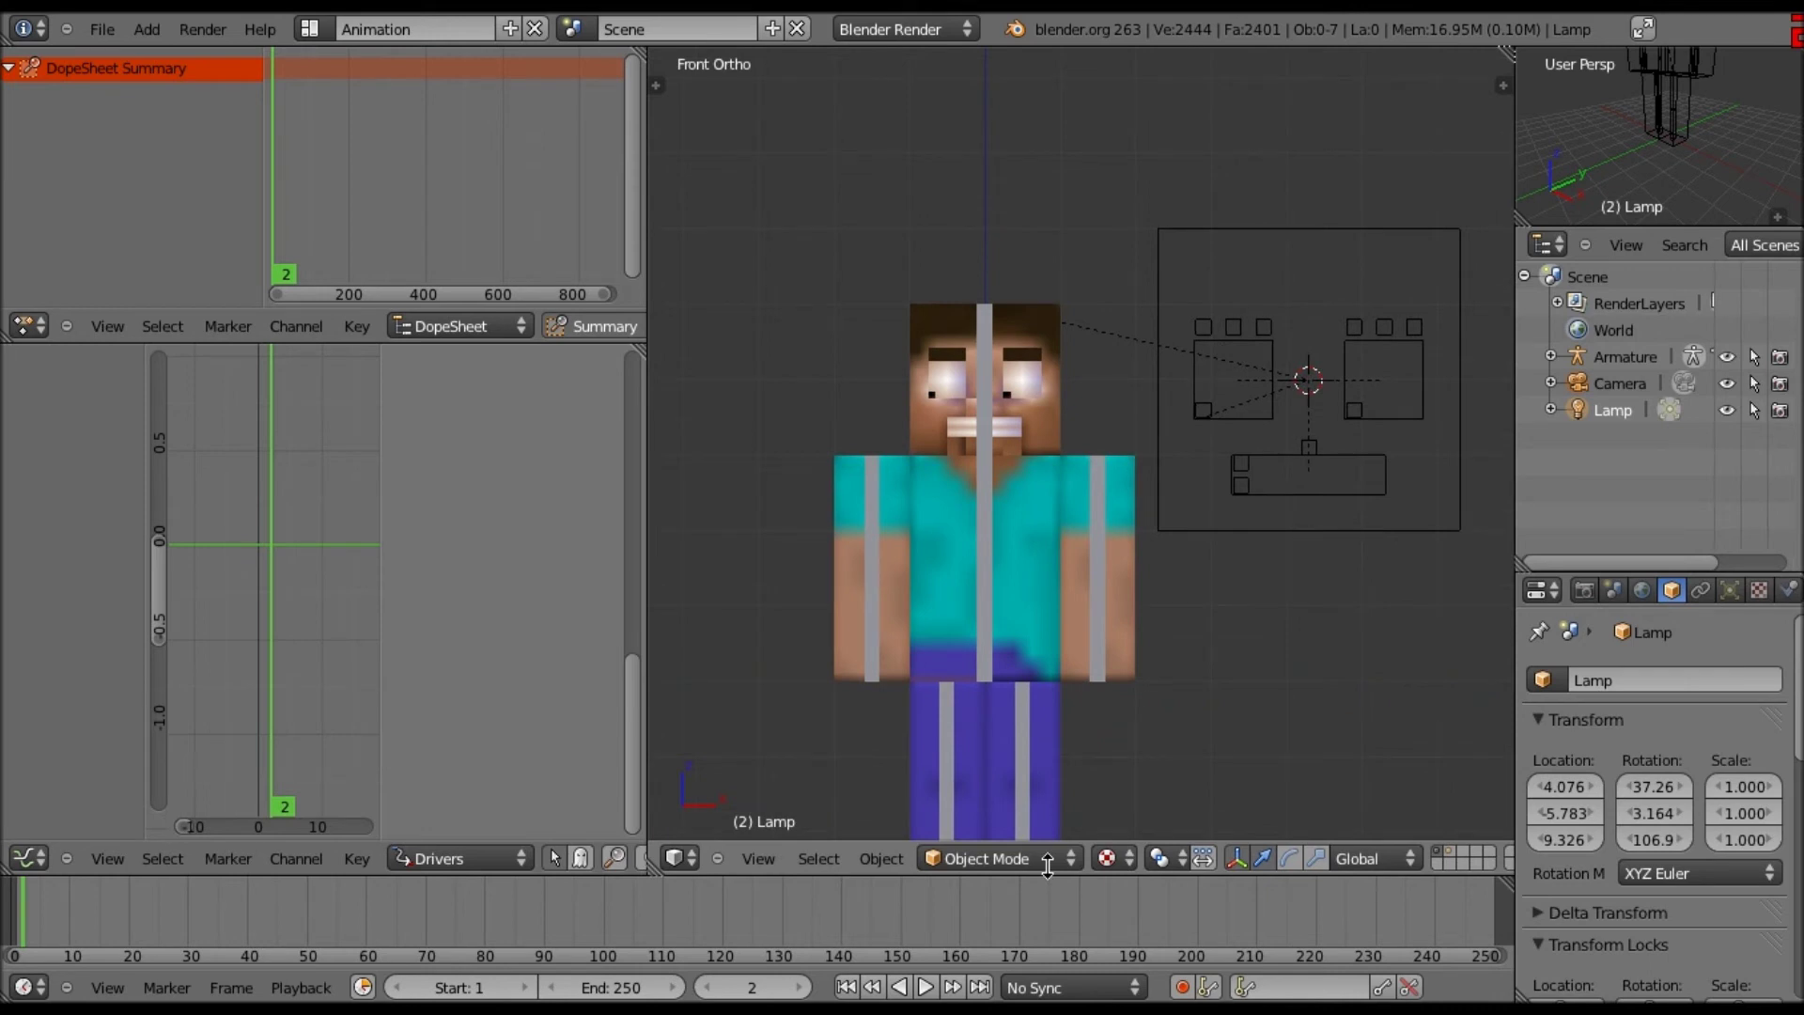
- Put the Face_Control armature into Pose Mode and select the leftmost control bone above the left eye box
{"action": "key", "text": "ctrl+z"}
{"action": "left_click", "coordinate": [1046, 860]}
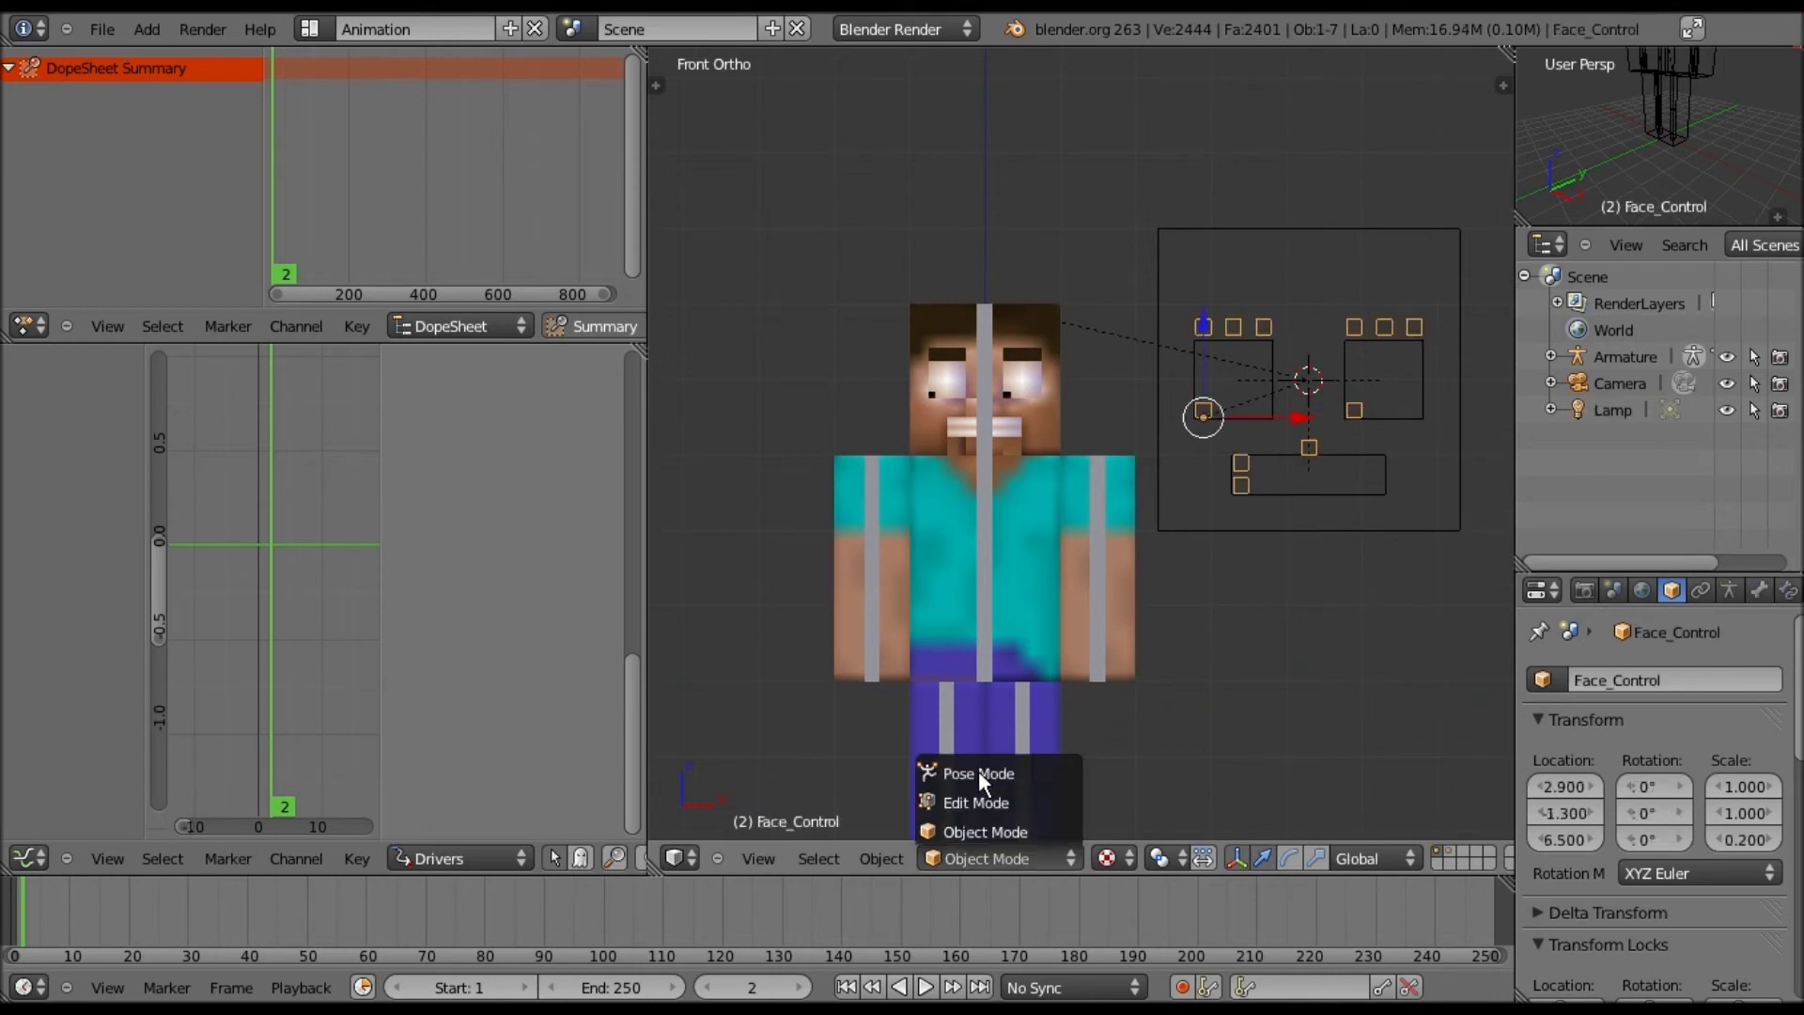
{"action": "left_click", "coordinate": [978, 772]}
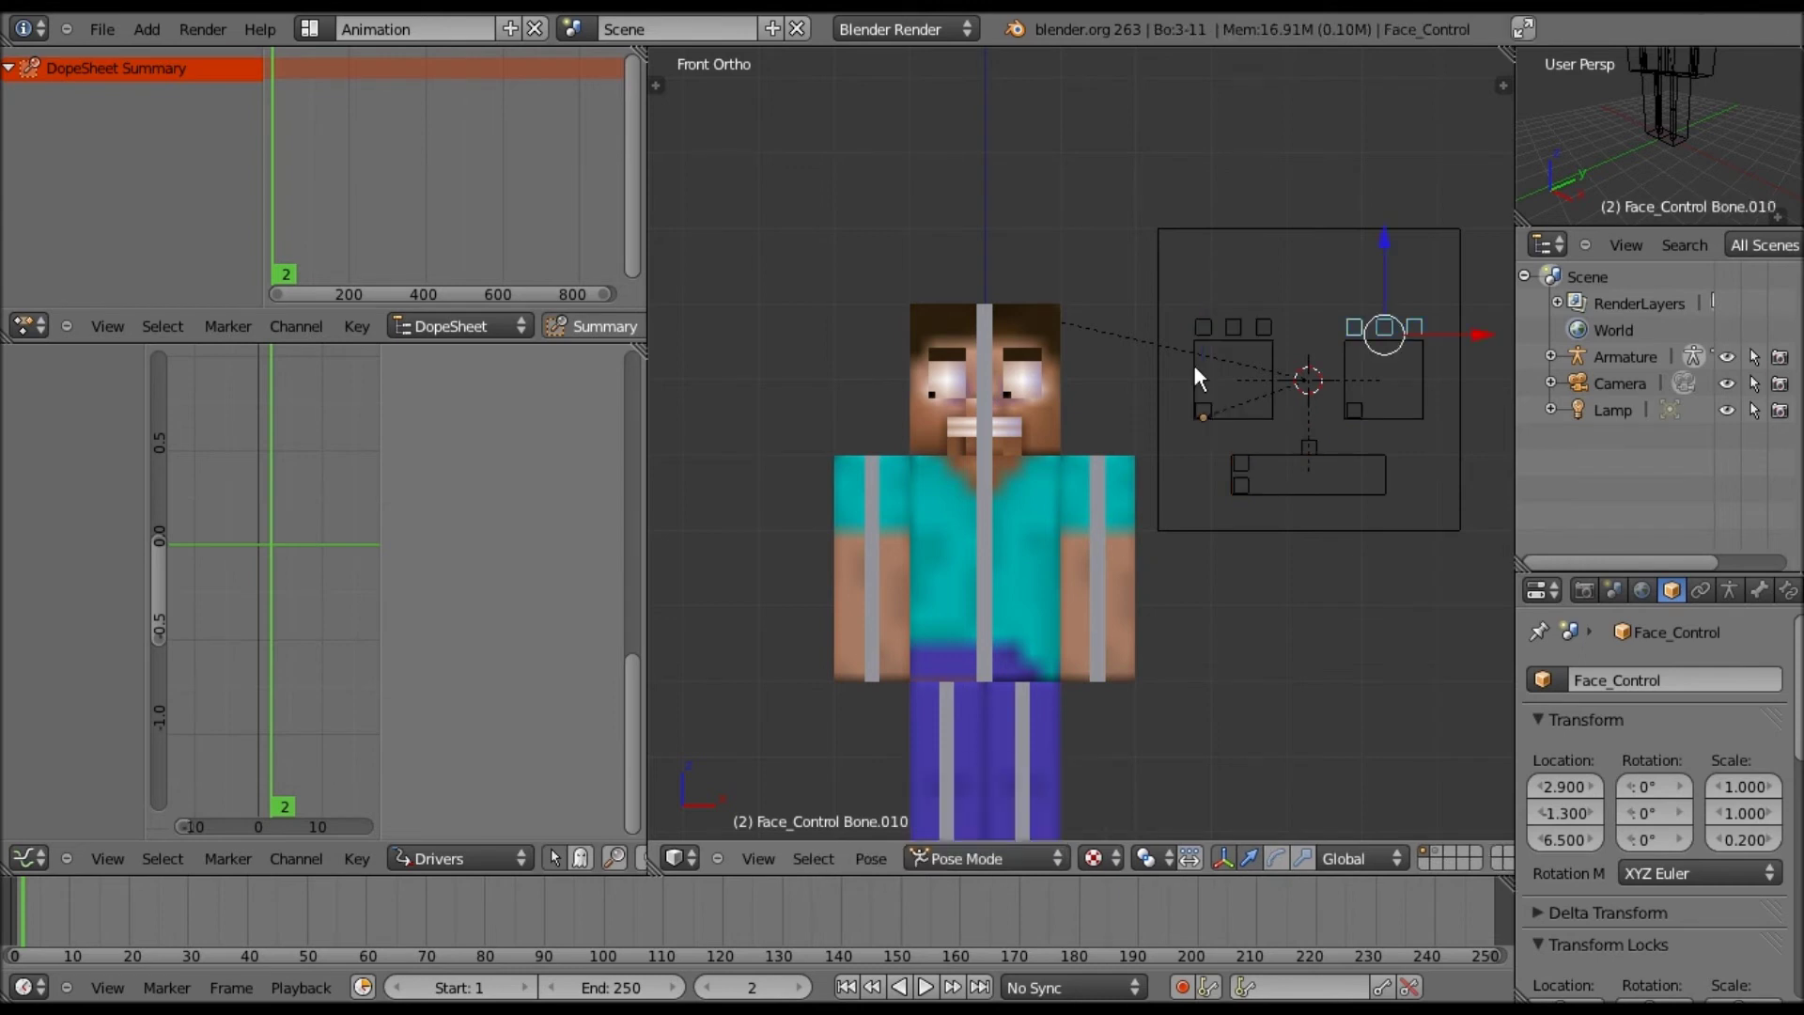
{"action": "scroll", "coordinate": [1194, 364], "scroll_direction": "down", "scroll_amount": 2}
{"action": "scroll", "coordinate": [1202, 348], "scroll_direction": "up", "scroll_amount": 1}
{"action": "scroll", "coordinate": [1210, 330], "scroll_direction": "up", "scroll_amount": 3}
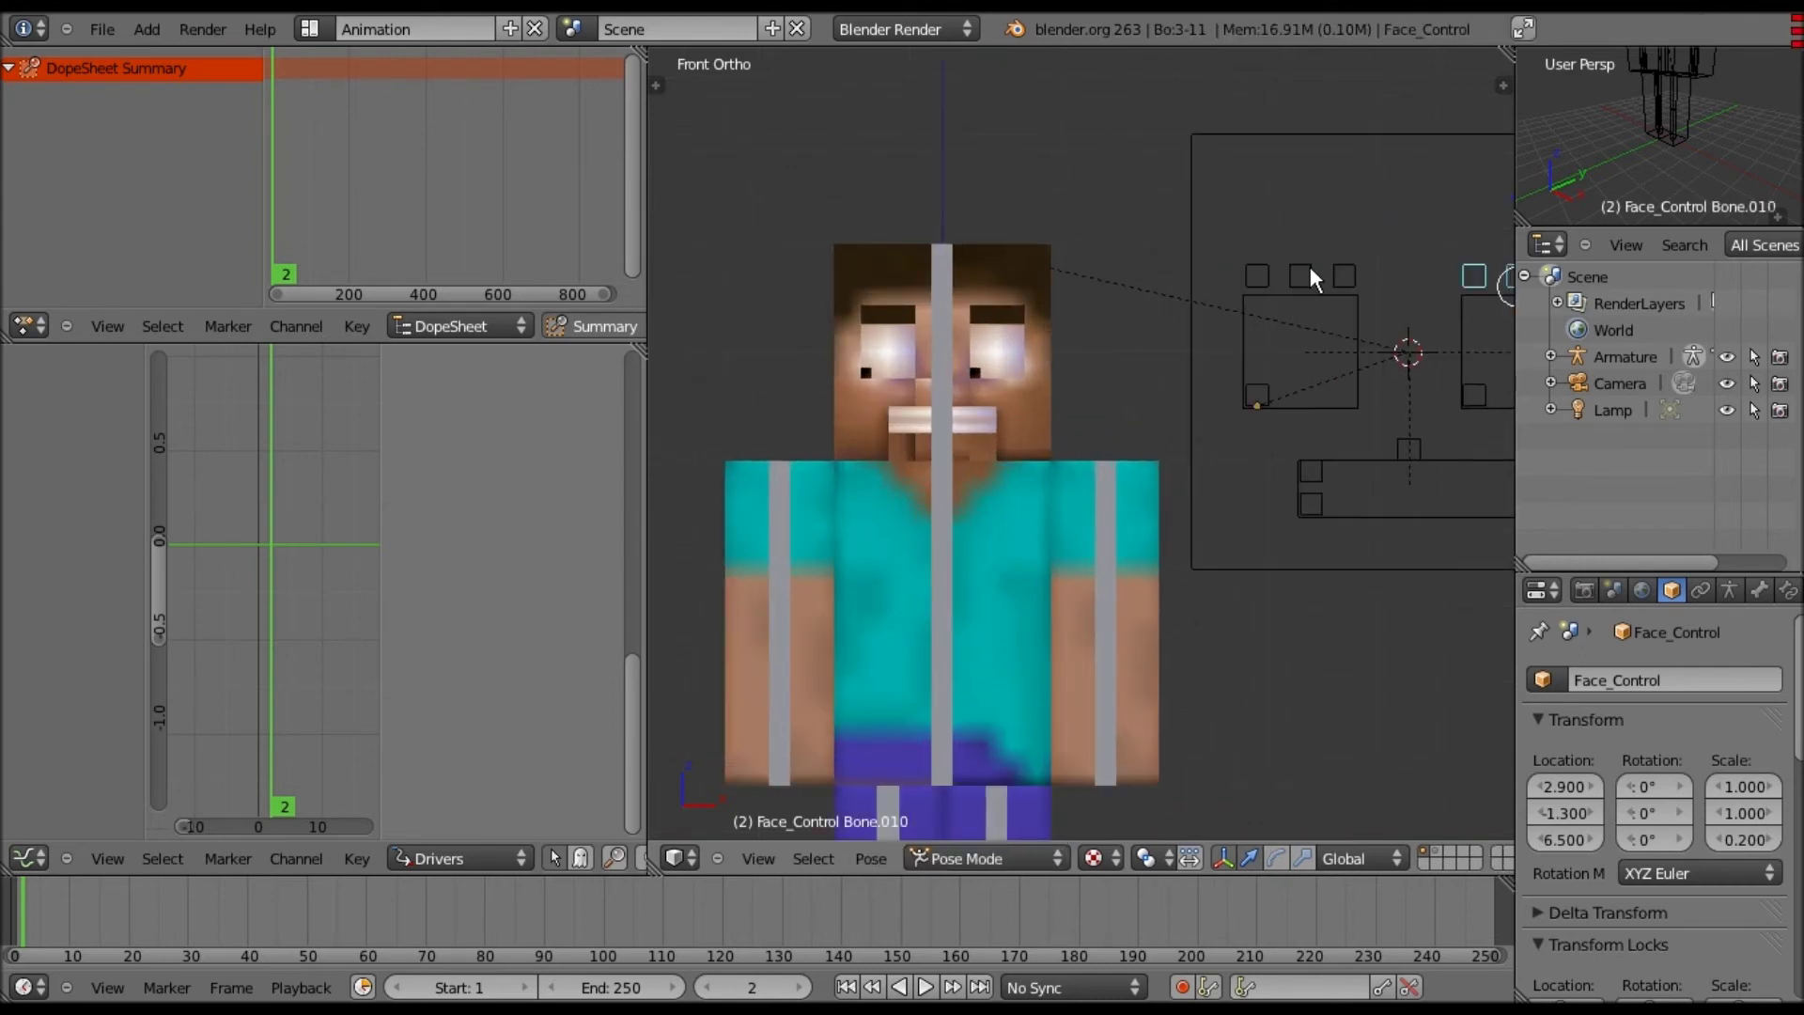
{"action": "right_click", "coordinate": [1302, 256]}
{"action": "middle_click_drag", "start_coordinate": [1282, 246], "coordinate": [1267, 53], "text": "shift"}
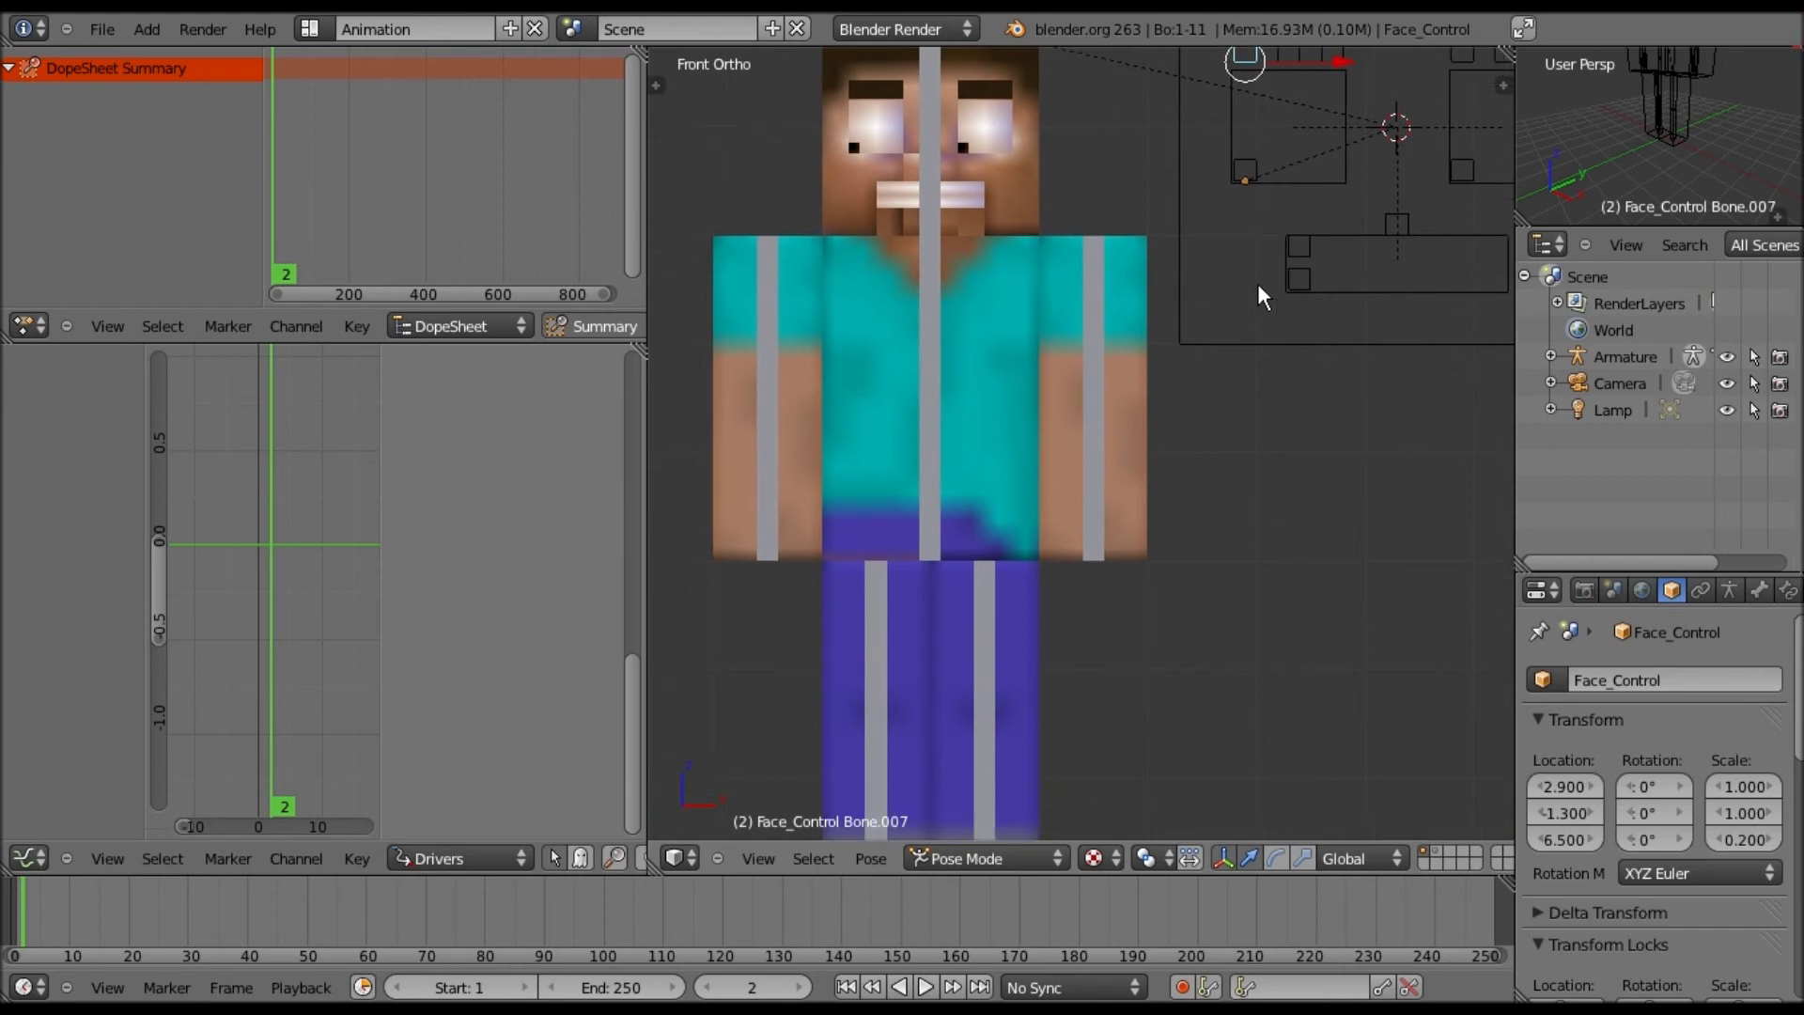
{"action": "middle_click_drag", "start_coordinate": [1258, 285], "coordinate": [1243, 271], "text": "shift"}
{"action": "scroll", "coordinate": [1234, 321], "scroll_direction": "down", "scroll_amount": 1}
{"action": "scroll", "coordinate": [1233, 319], "scroll_direction": "down", "scroll_amount": 4}
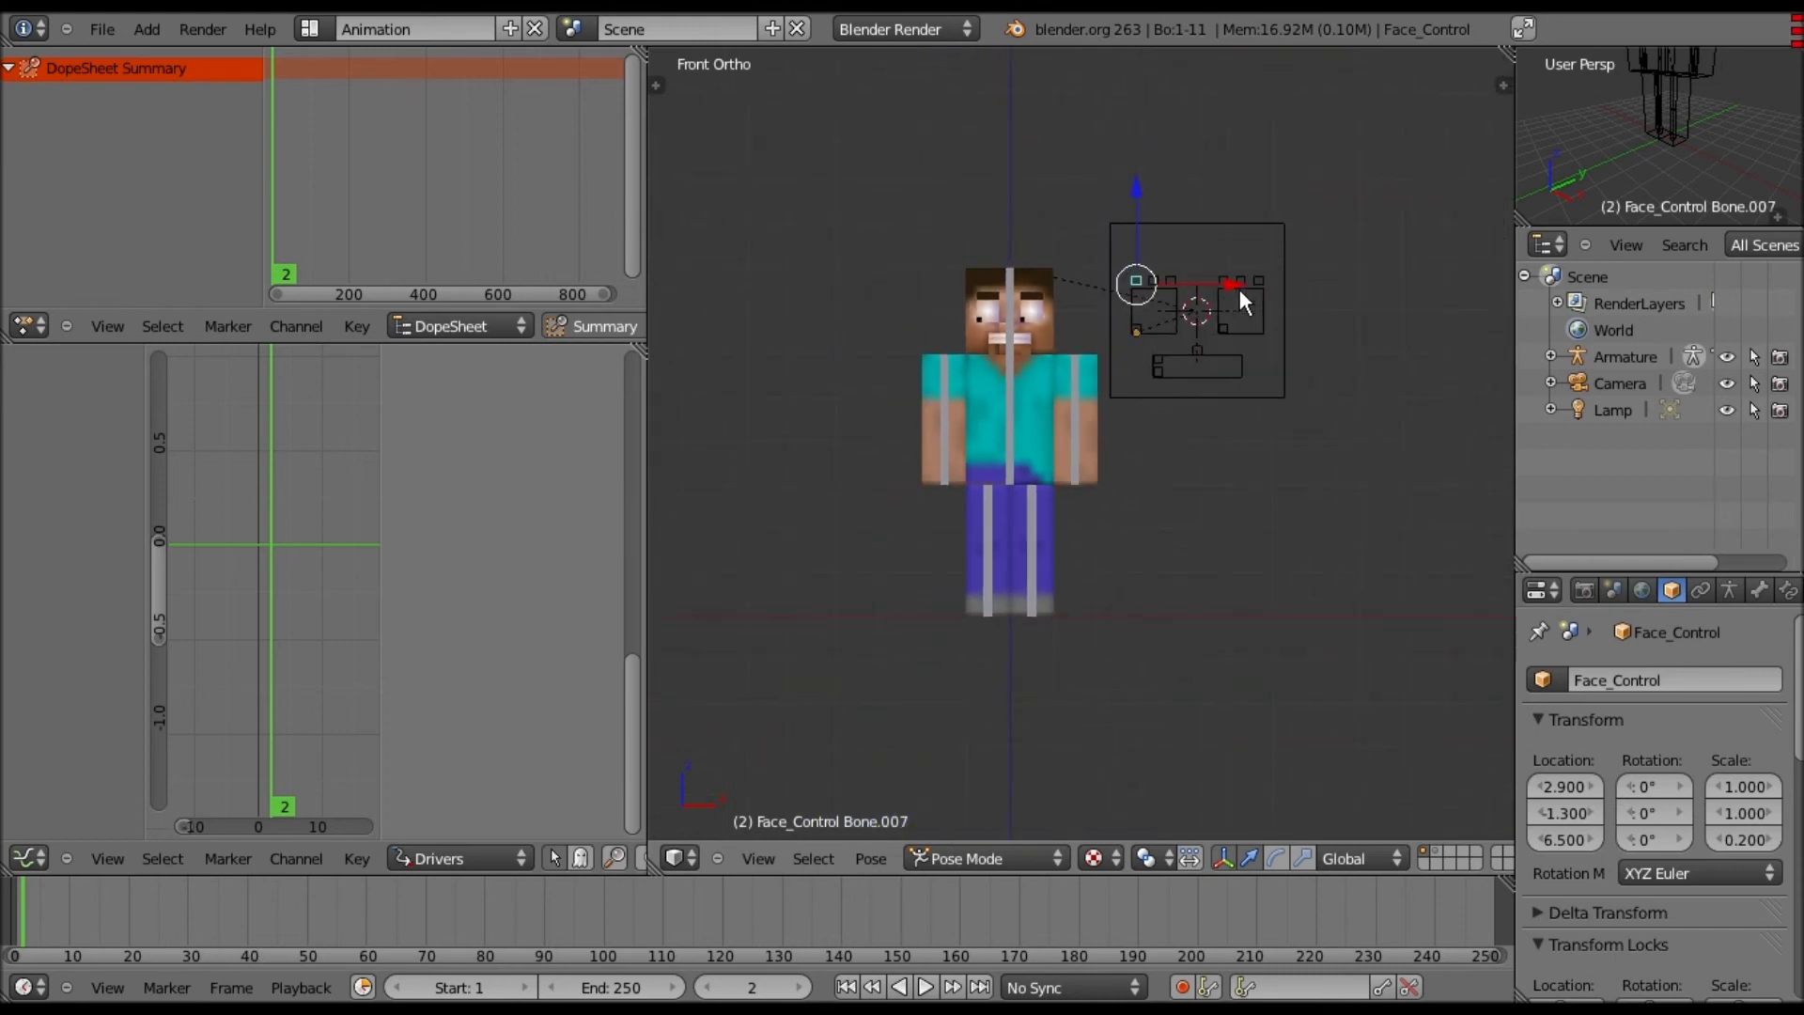
{"action": "scroll", "coordinate": [1238, 290], "scroll_direction": "up", "scroll_amount": 4}
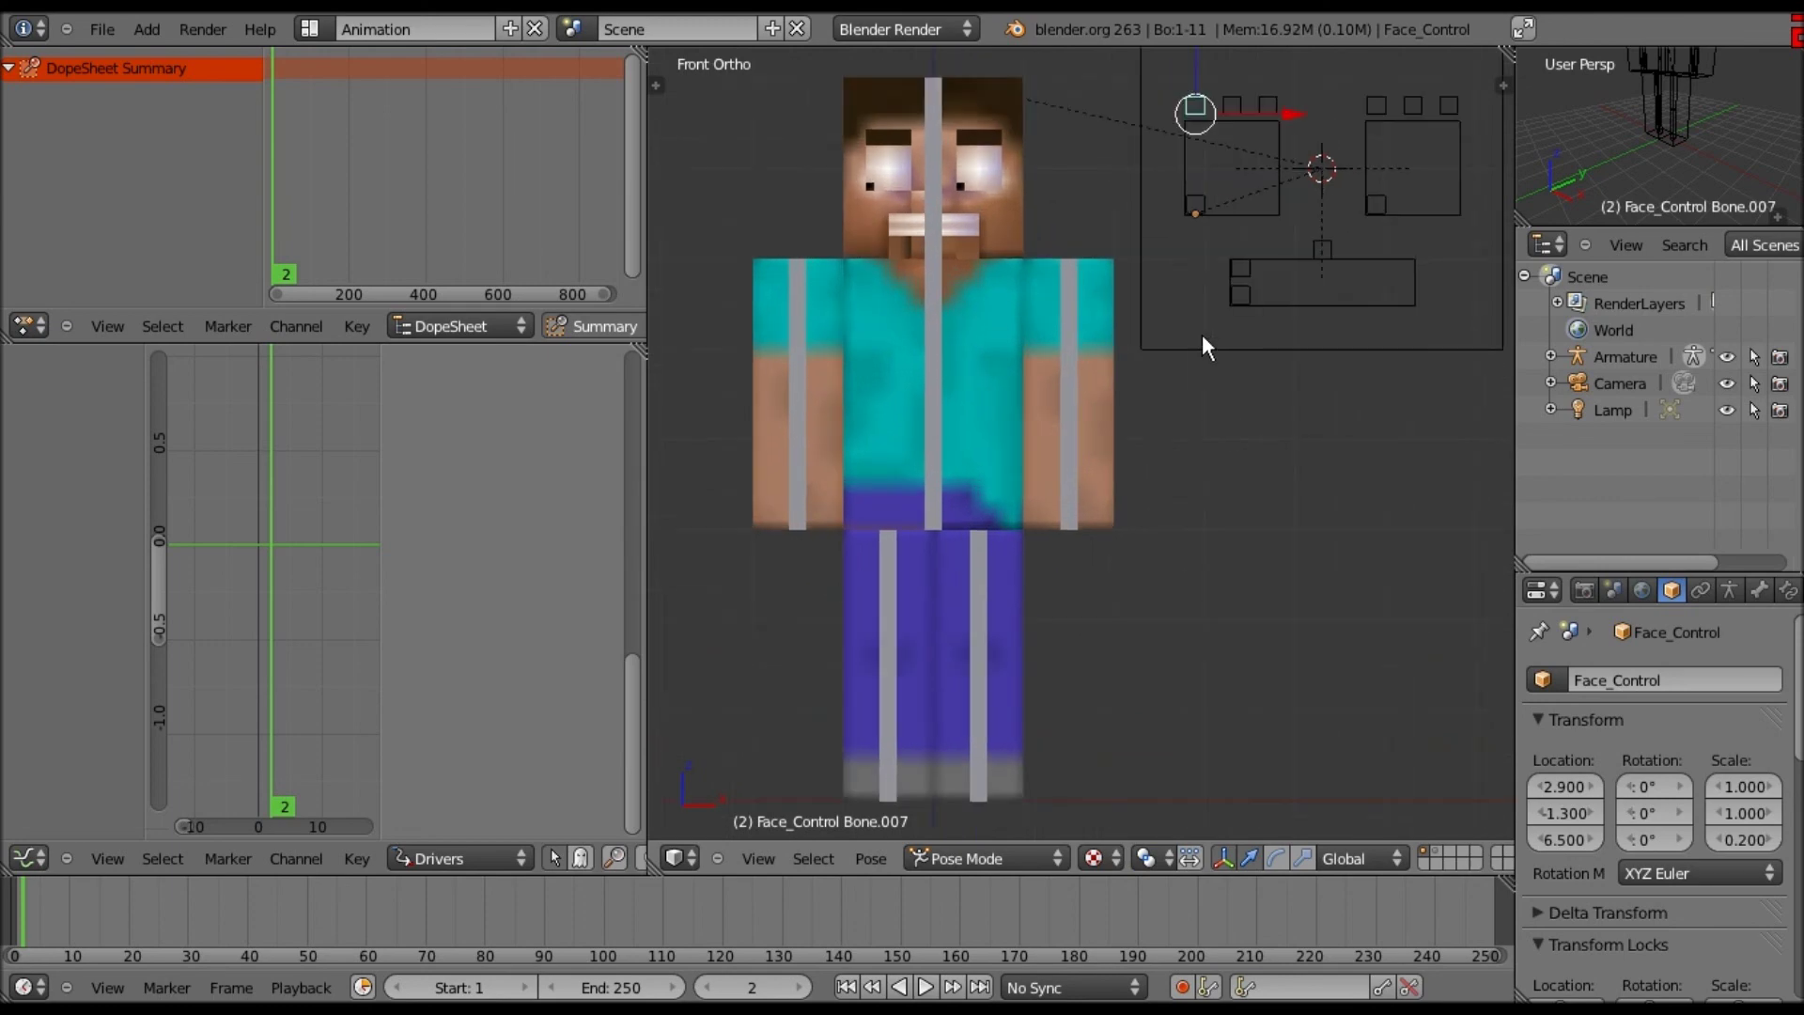